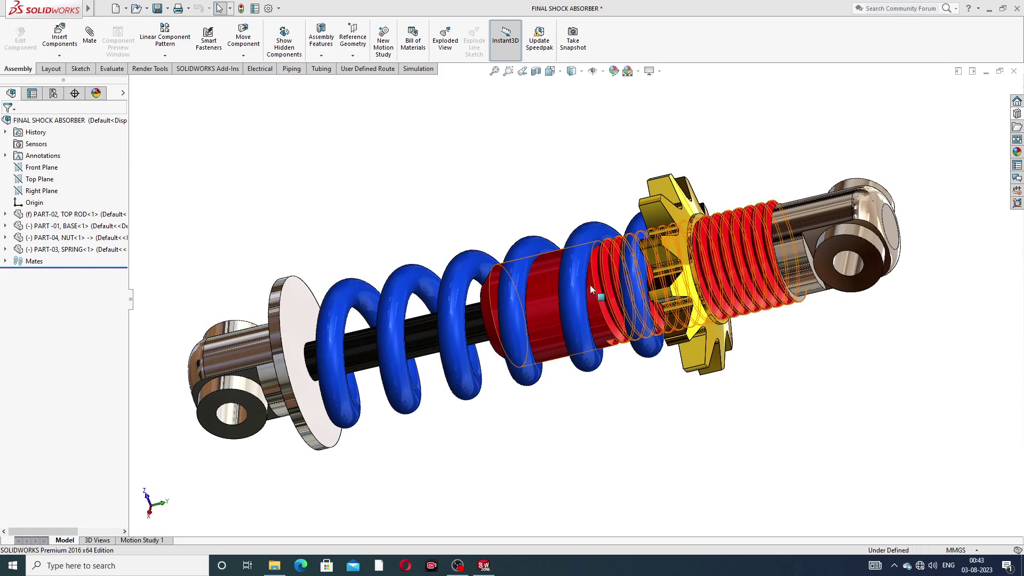
# Move the base component on the shock absorber's rod to test its freedom of movement
pyautogui.moveTo(598, 287); pyautogui.dragTo(616, 398, button='middle')
pyautogui.scroll(3, 646, 269)
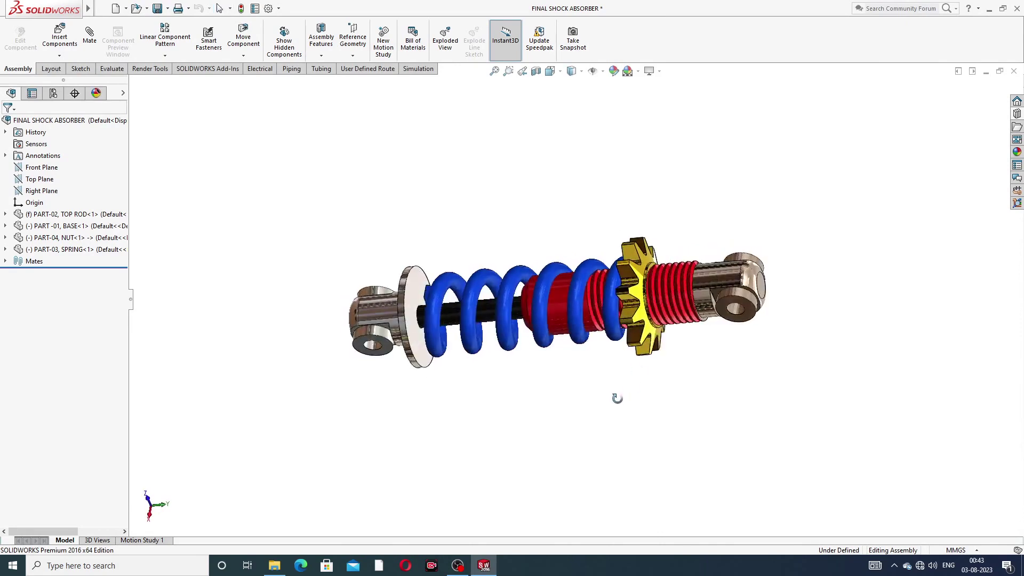
pyautogui.scroll(-3, 523, 306)
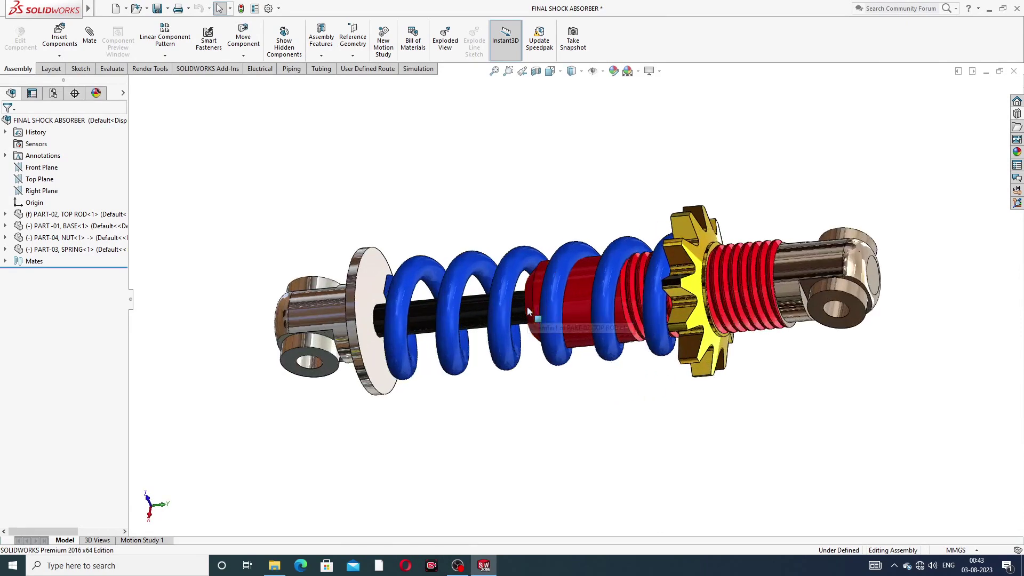
pyautogui.click(366, 281)
pyautogui.moveTo(366, 280)
pyautogui.mouseDown()
pyautogui.moveTo(339, 286)
pyautogui.moveTo(398, 286)
pyautogui.moveTo(363, 292)
pyautogui.mouseUp()
pyautogui.moveTo(624, 192); pyautogui.dragTo(695, 159, button='middle')
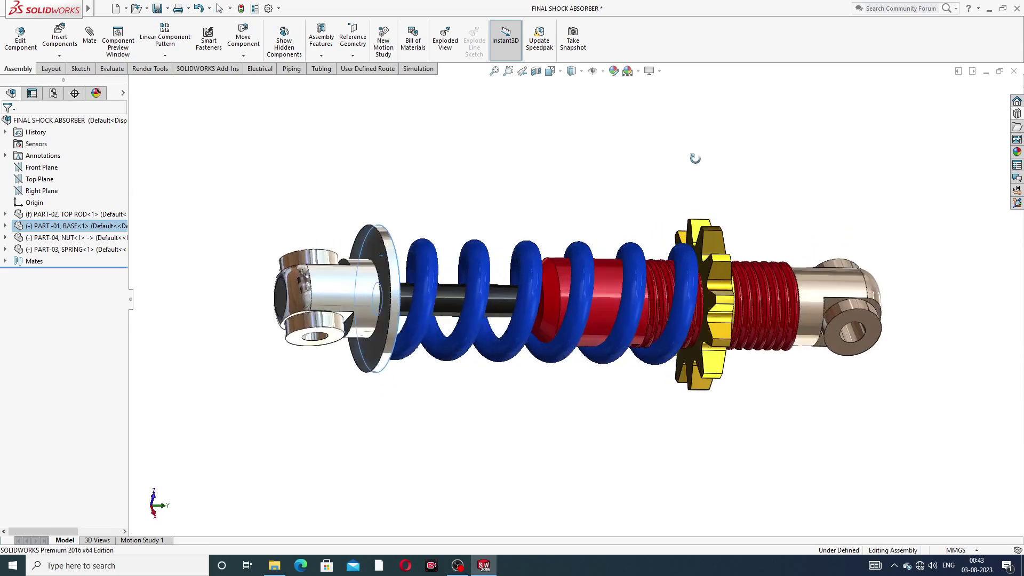
# Slide the spring away from the top rod's eye end to extend the assembly, and turn the nut slightly
pyautogui.click(430, 263)
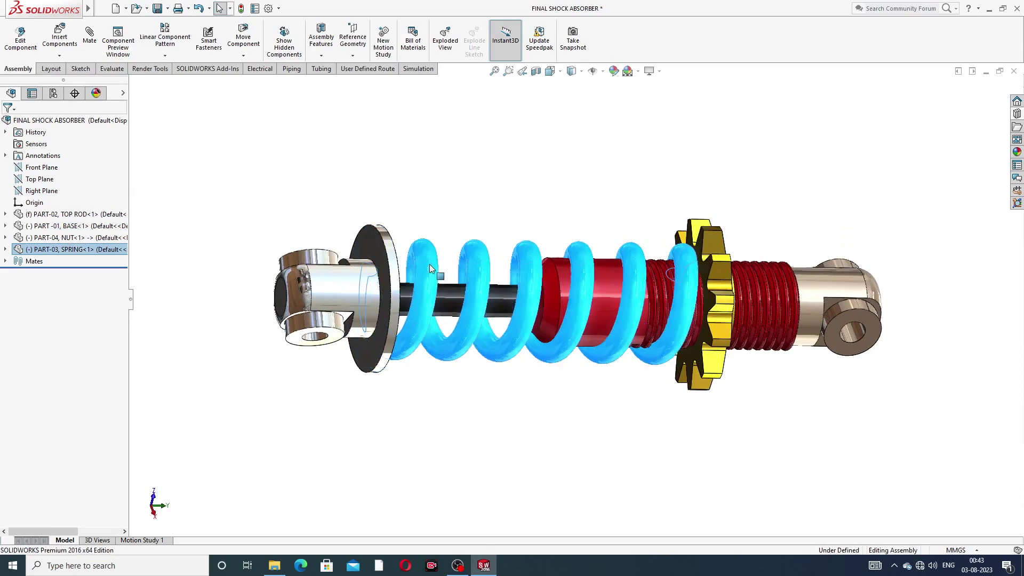
pyautogui.moveTo(430, 264); pyautogui.dragTo(402, 270)
pyautogui.moveTo(694, 246)
pyautogui.mouseDown()
pyautogui.moveTo(708, 457)
pyautogui.moveTo(692, 143)
pyautogui.moveTo(689, 540)
pyautogui.moveTo(703, 244)
pyautogui.mouseUp()
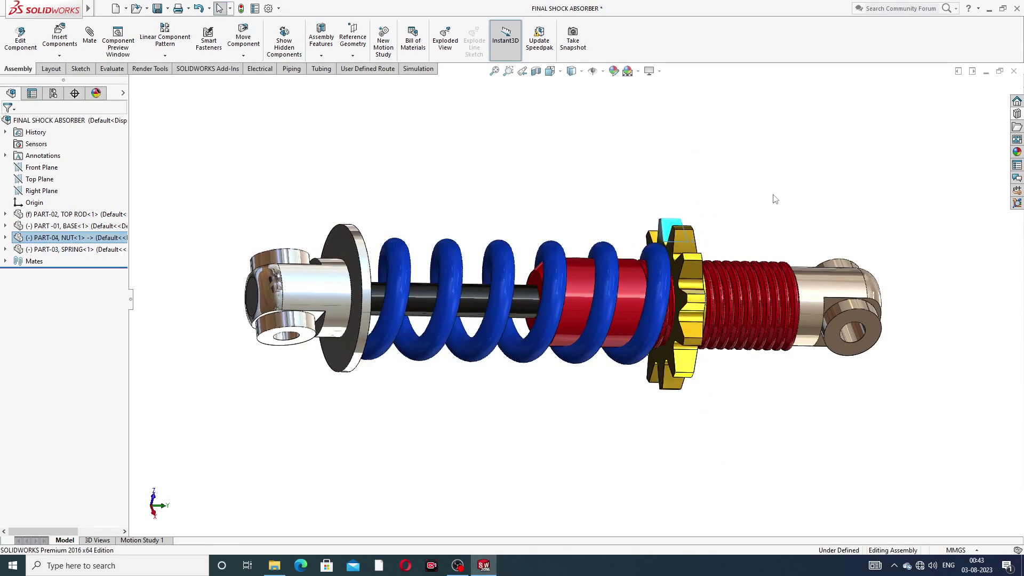
# Turn the yellow nut on the top rod's thread, working from the top rod end
pyautogui.moveTo(773, 196); pyautogui.dragTo(603, 281, button='middle')
pyautogui.moveTo(603, 281); pyautogui.dragTo(462, 367)
pyautogui.moveTo(463, 367); pyautogui.dragTo(539, 300, button='middle')
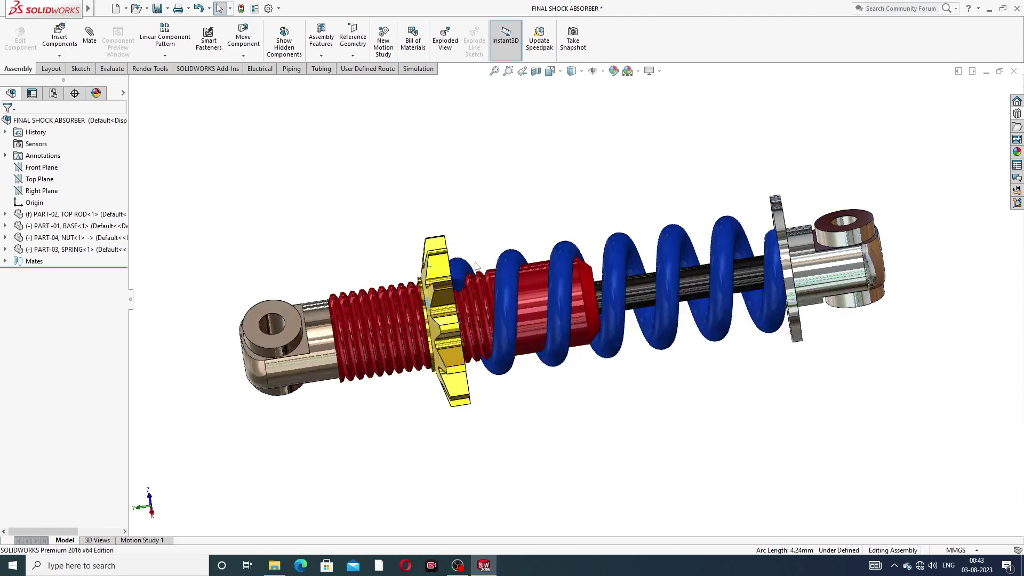
pyautogui.moveTo(476, 282); pyautogui.dragTo(497, 290, button='middle')
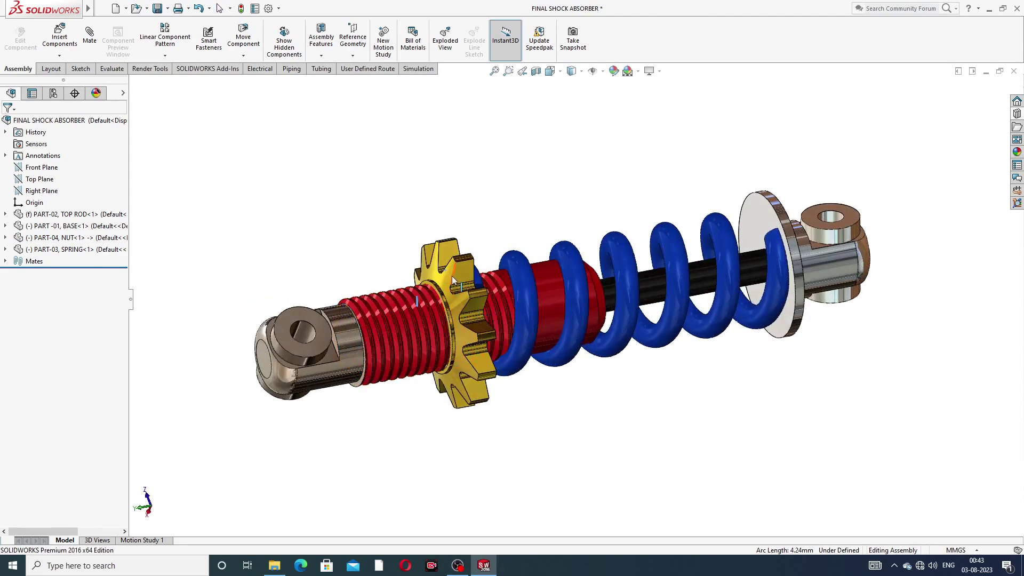
pyautogui.moveTo(452, 276)
pyautogui.mouseDown()
pyautogui.moveTo(475, 328)
pyautogui.moveTo(361, 107)
pyautogui.moveTo(426, 276)
pyautogui.moveTo(343, 246)
pyautogui.moveTo(391, 269)
pyautogui.moveTo(459, 273)
pyautogui.mouseUp()
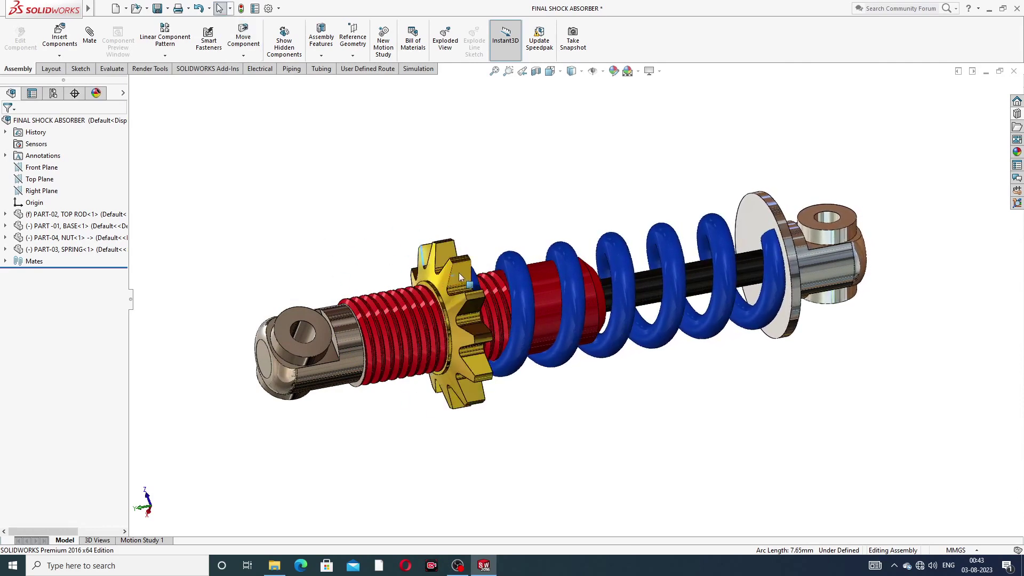
pyautogui.moveTo(458, 273); pyautogui.dragTo(634, 239, button='middle')
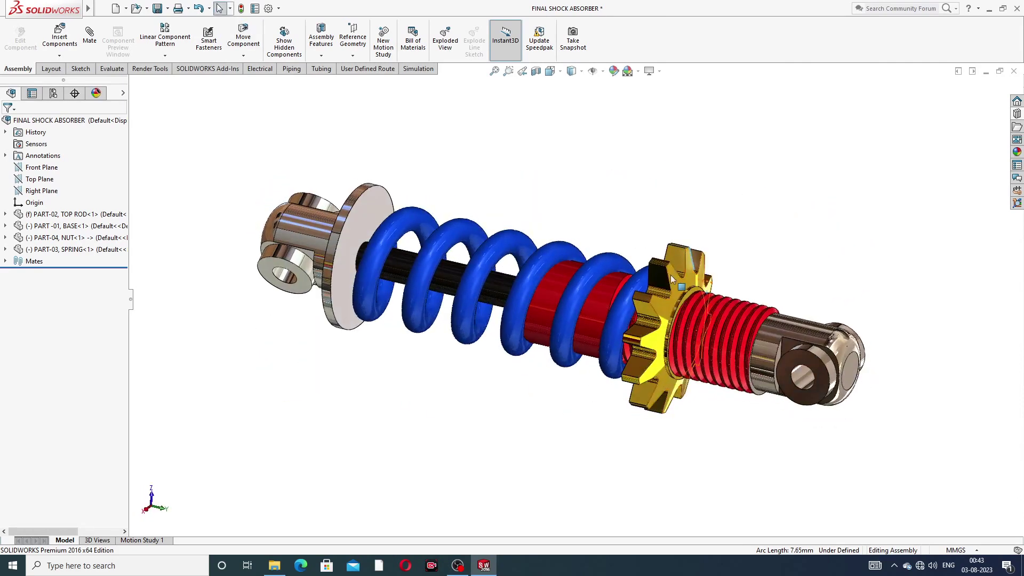
# Turn the nut further around the top rod's thread and check its motion from the spring side
pyautogui.moveTo(689, 278); pyautogui.dragTo(632, 365)
pyautogui.moveTo(737, 309); pyautogui.dragTo(760, 310, button='middle')
pyautogui.moveTo(760, 310); pyautogui.dragTo(642, 312)
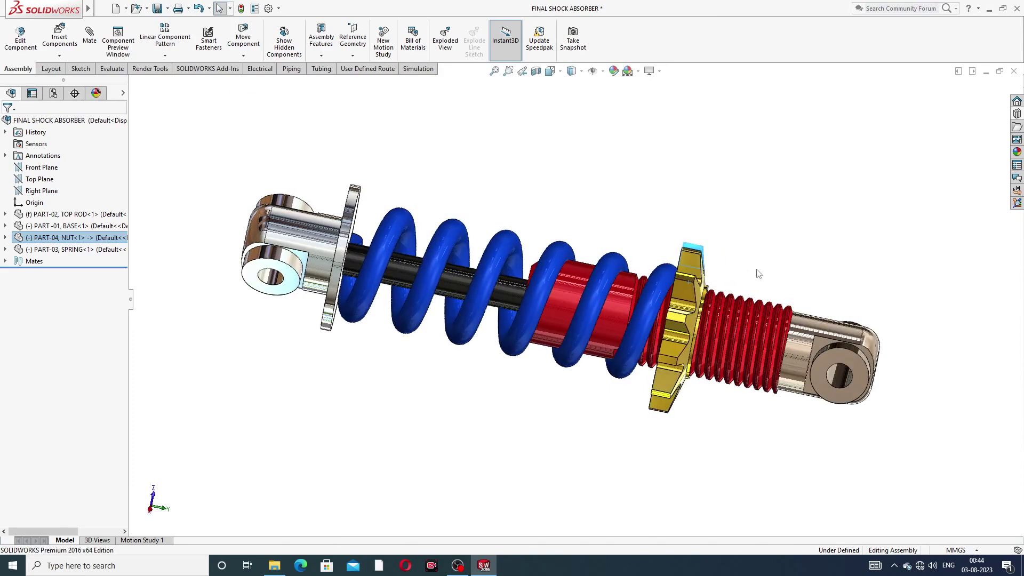
pyautogui.moveTo(742, 270)
pyautogui.mouseDown(button='middle')
pyautogui.moveTo(761, 247)
pyautogui.moveTo(799, 277)
pyautogui.moveTo(767, 201)
pyautogui.mouseUp(button='middle')
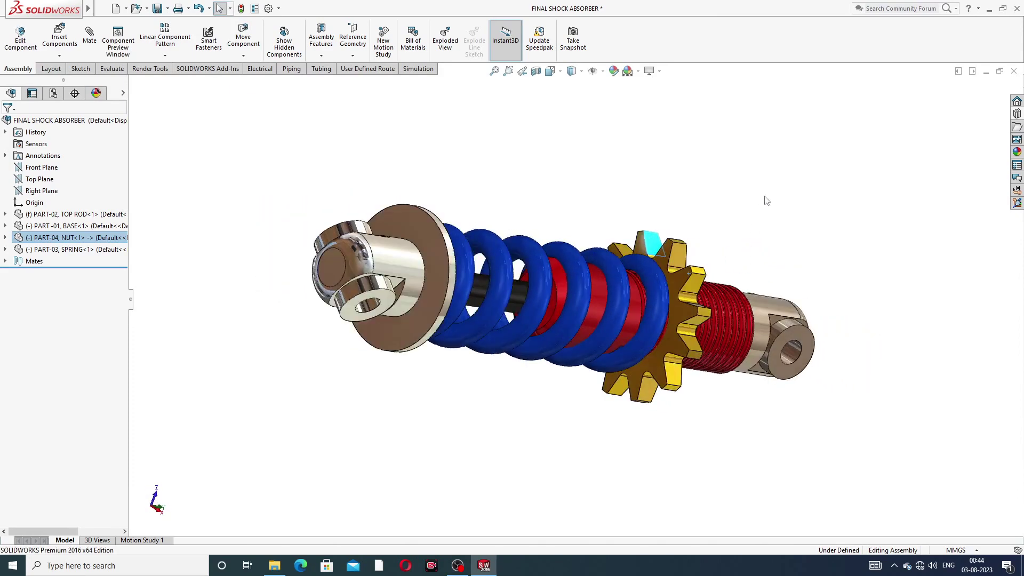
pyautogui.click(688, 328)
pyautogui.moveTo(688, 328); pyautogui.dragTo(758, 247)
pyautogui.moveTo(759, 247); pyautogui.dragTo(693, 237, button='middle')
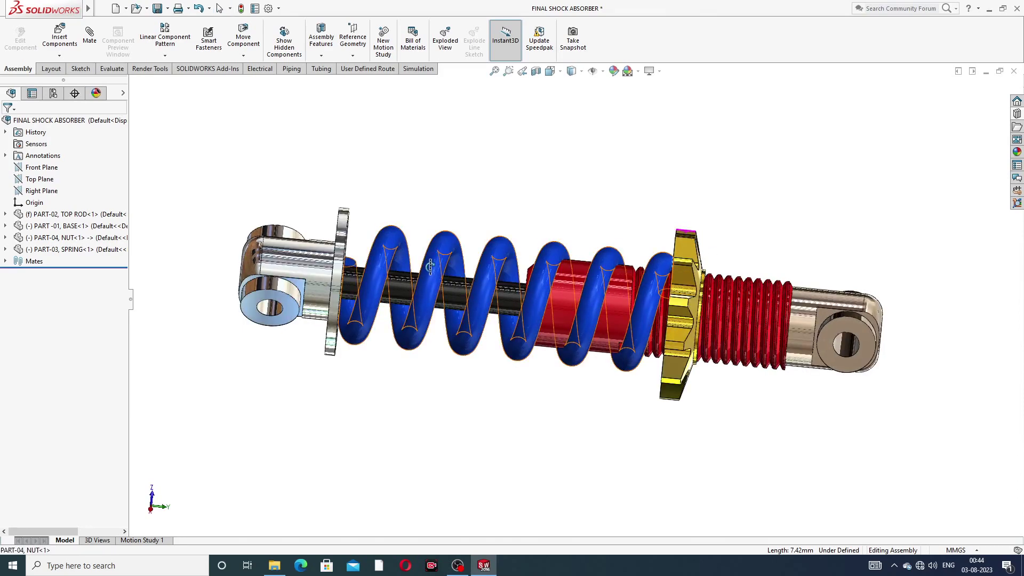
# Slide the spring toward the top rod's eye end to shorten the shock absorber, and clear the selection
pyautogui.moveTo(469, 269); pyautogui.dragTo(363, 246, button='middle')
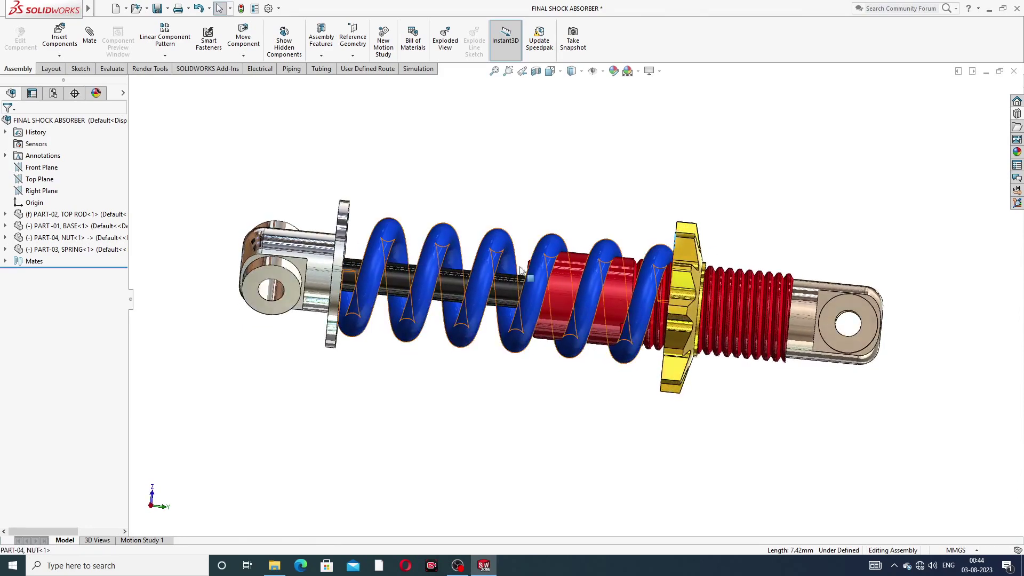
pyautogui.moveTo(524, 270); pyautogui.dragTo(612, 261, button='middle')
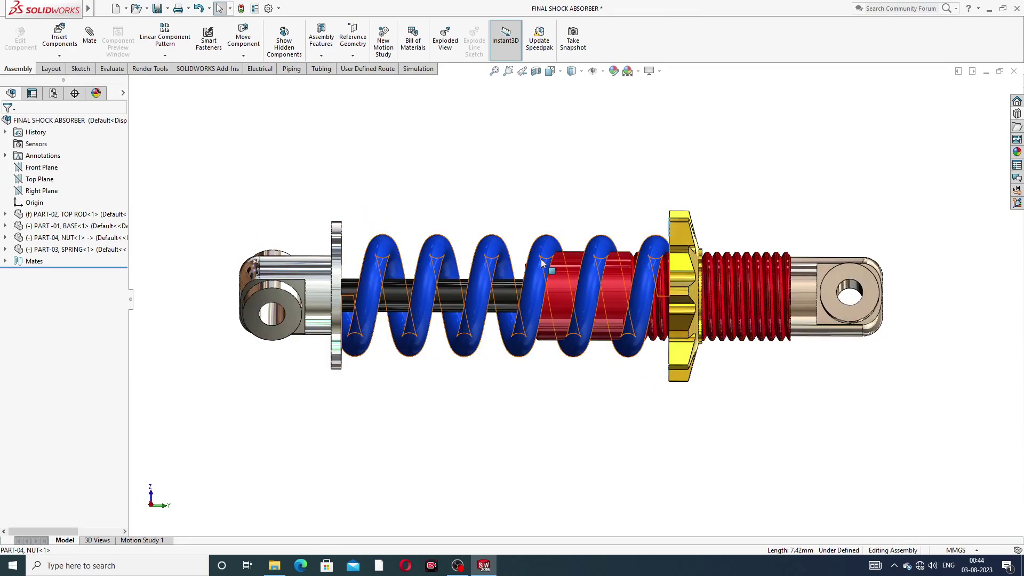
pyautogui.moveTo(535, 270); pyautogui.dragTo(574, 291)
pyautogui.press('Escape')
pyautogui.moveTo(575, 291)
pyautogui.mouseDown(button='middle')
pyautogui.moveTo(618, 292)
pyautogui.moveTo(573, 277)
pyautogui.mouseUp(button='middle')
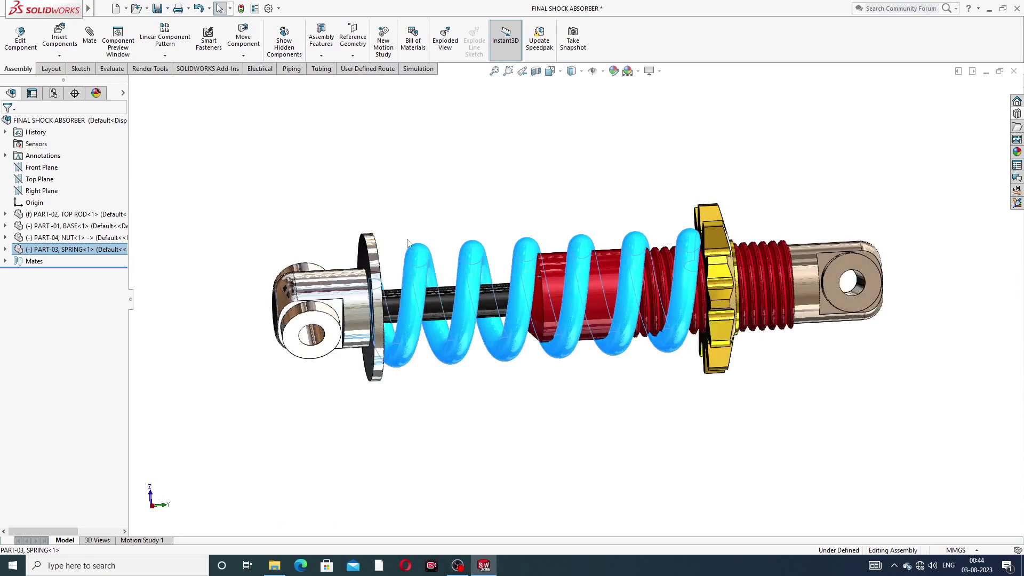
pyautogui.press('Escape')
pyautogui.click(415, 269)
pyautogui.moveTo(414, 266)
pyautogui.mouseDown()
pyautogui.moveTo(422, 272)
pyautogui.moveTo(400, 269)
pyautogui.moveTo(425, 270)
pyautogui.moveTo(399, 274)
pyautogui.moveTo(417, 268)
pyautogui.mouseUp()
pyautogui.click(613, 145)
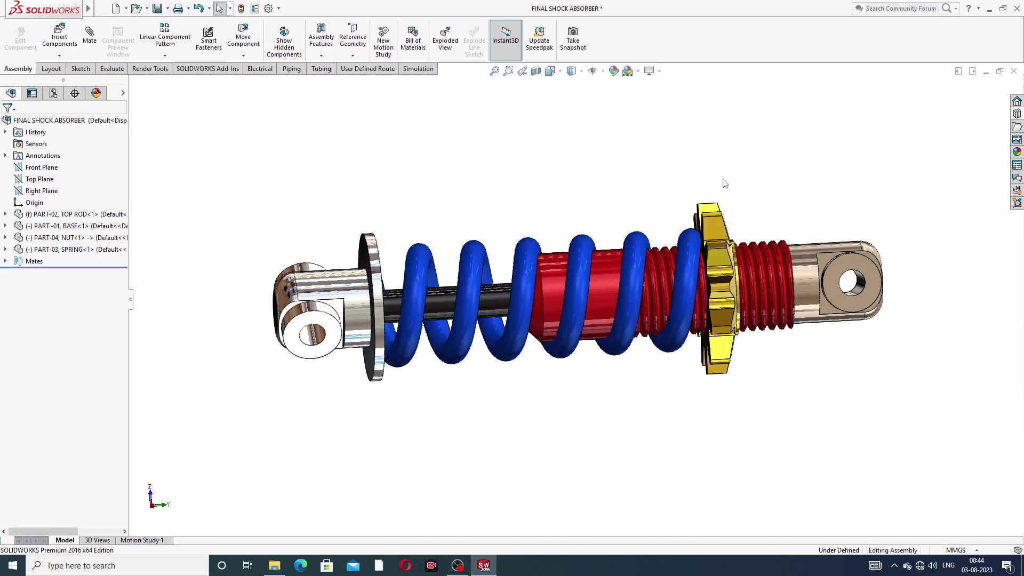
pyautogui.moveTo(772, 226); pyautogui.dragTo(727, 196, button='middle')
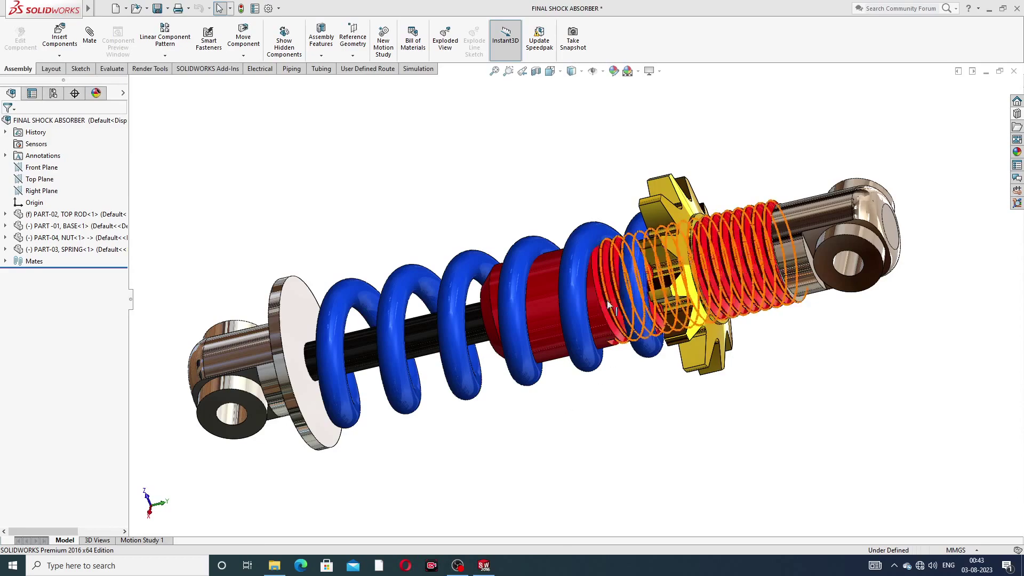
# Test the base component's movement on the rod by moving it slightly at its flange
pyautogui.moveTo(616, 292); pyautogui.dragTo(533, 359, button='middle')
pyautogui.scroll(3, 649, 270)
pyautogui.scroll(-3, 507, 308)
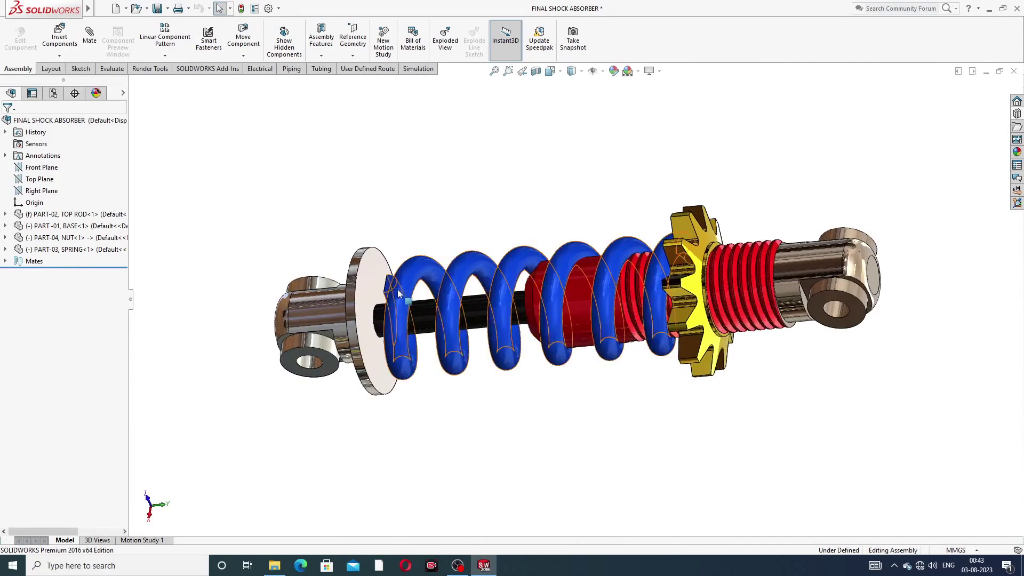
pyautogui.click(371, 285)
pyautogui.moveTo(371, 285)
pyautogui.mouseDown()
pyautogui.moveTo(340, 286)
pyautogui.moveTo(401, 290)
pyautogui.moveTo(368, 291)
pyautogui.mouseUp()
pyautogui.moveTo(697, 191); pyautogui.dragTo(657, 186, button='middle')
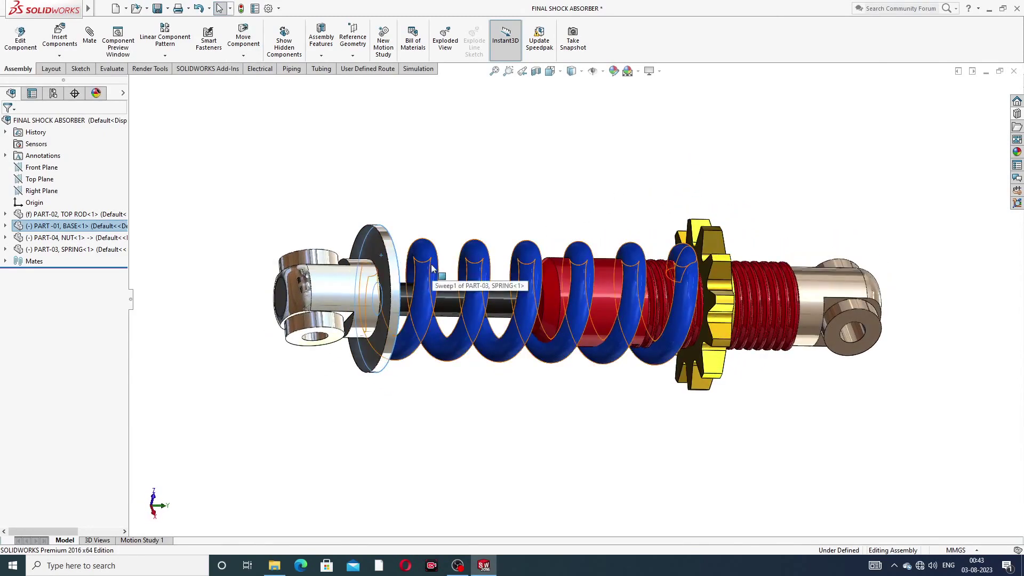
# Extend the assembly by sliding the spring toward the base side, and rotate the nut slightly
pyautogui.moveTo(432, 268); pyautogui.dragTo(402, 270)
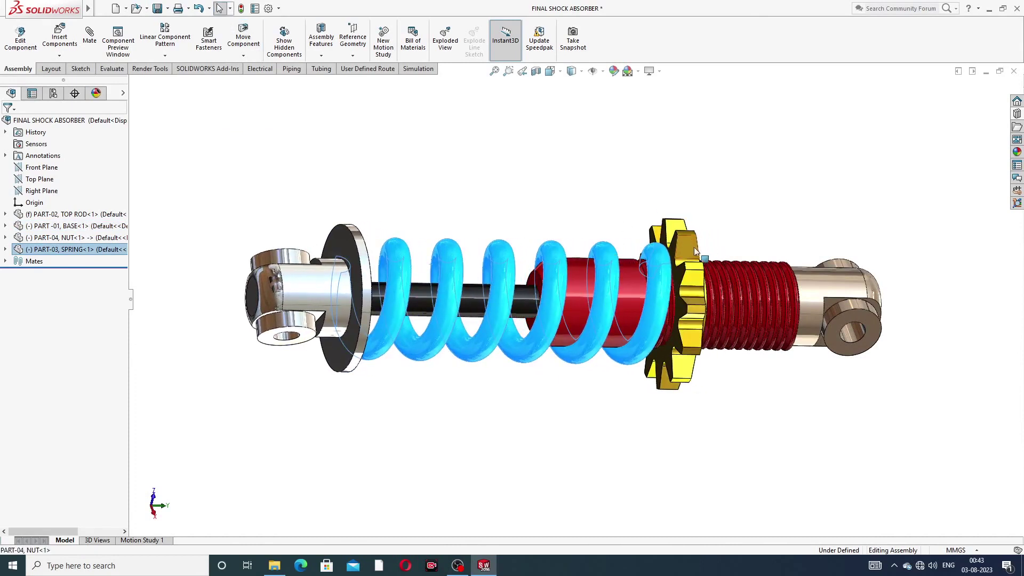
pyautogui.moveTo(695, 252); pyautogui.dragTo(769, 174)
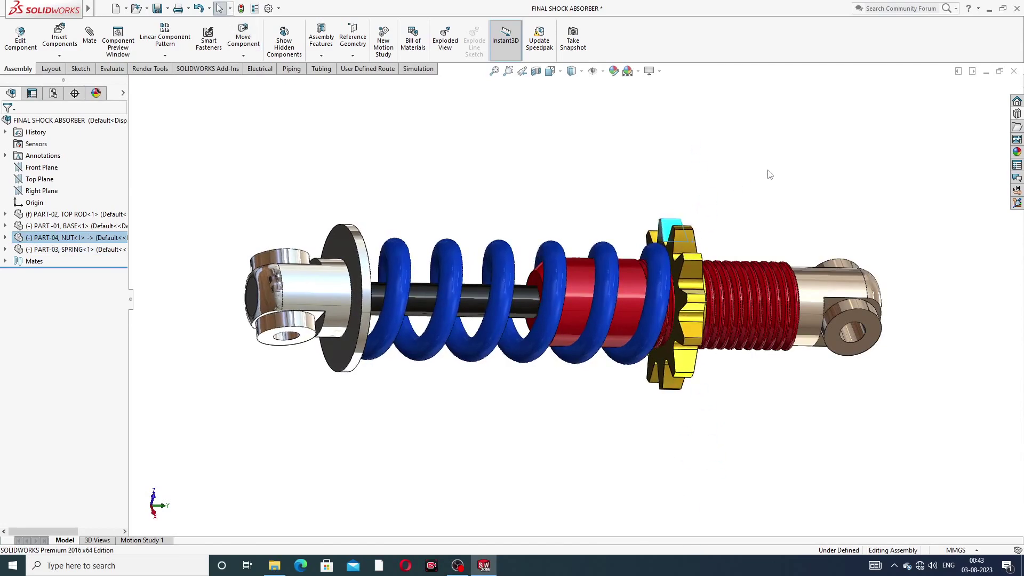
# Rotate the toothed nut on the red threaded section, working from the top rod's eye end
pyautogui.moveTo(707, 205); pyautogui.dragTo(580, 291, button='middle')
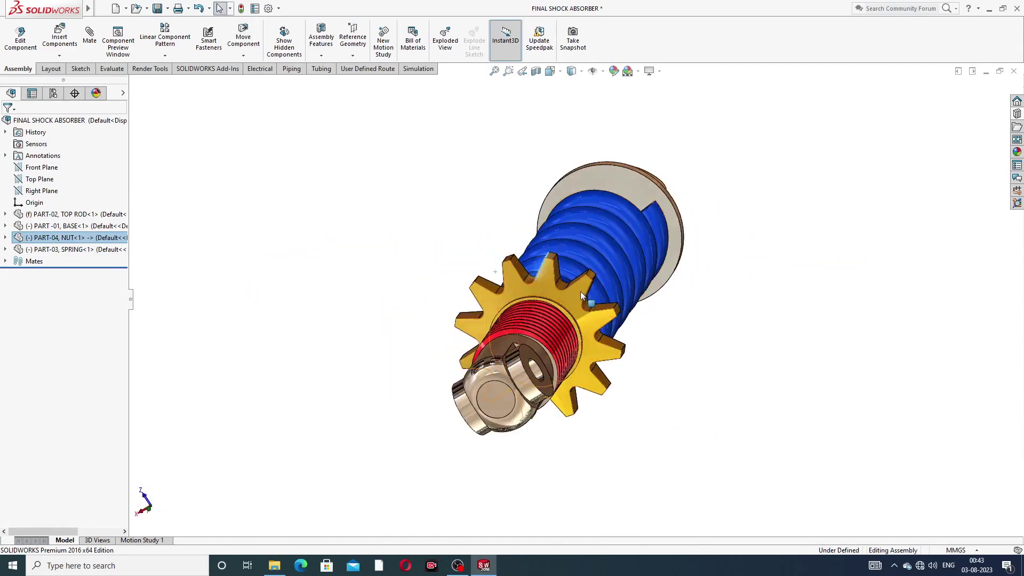
pyautogui.moveTo(516, 290); pyautogui.dragTo(467, 362)
pyautogui.moveTo(467, 362); pyautogui.dragTo(478, 305, button='middle')
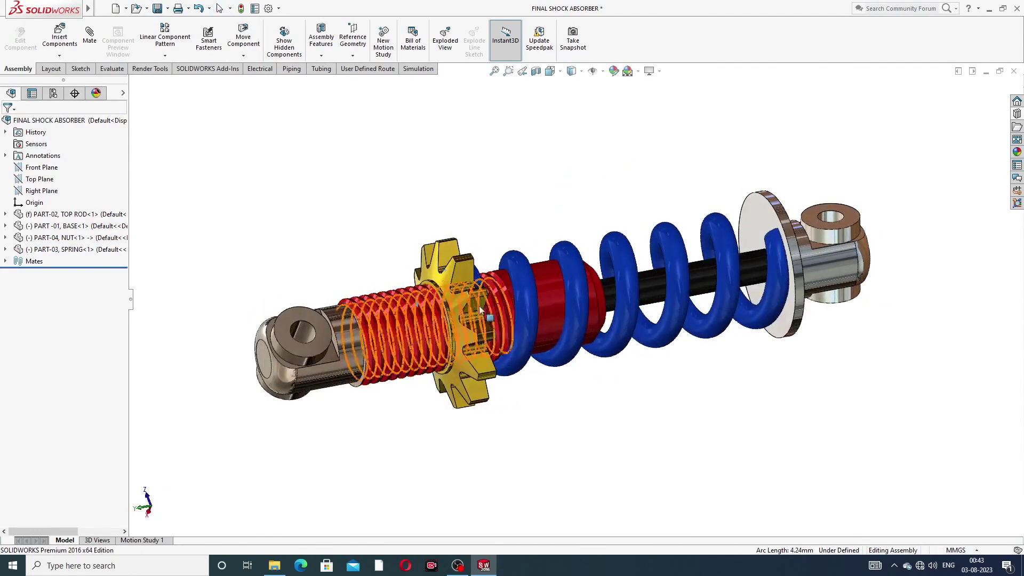
pyautogui.click(452, 276)
pyautogui.moveTo(452, 276)
pyautogui.mouseDown()
pyautogui.moveTo(448, 216)
pyautogui.moveTo(336, 139)
pyautogui.moveTo(468, 423)
pyautogui.moveTo(430, 340)
pyautogui.moveTo(451, 269)
pyautogui.mouseUp()
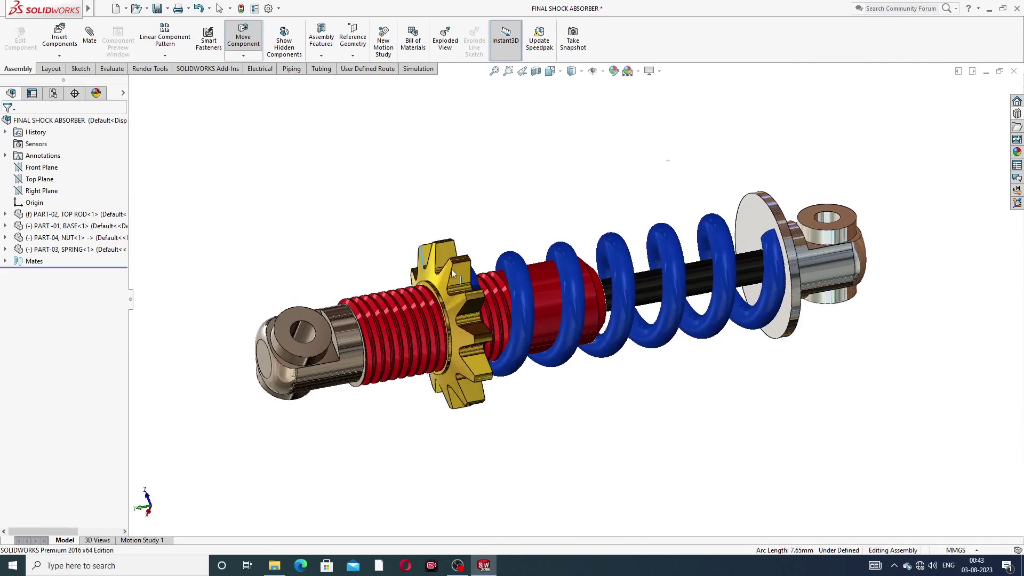
pyautogui.moveTo(451, 268); pyautogui.dragTo(637, 240, button='middle')
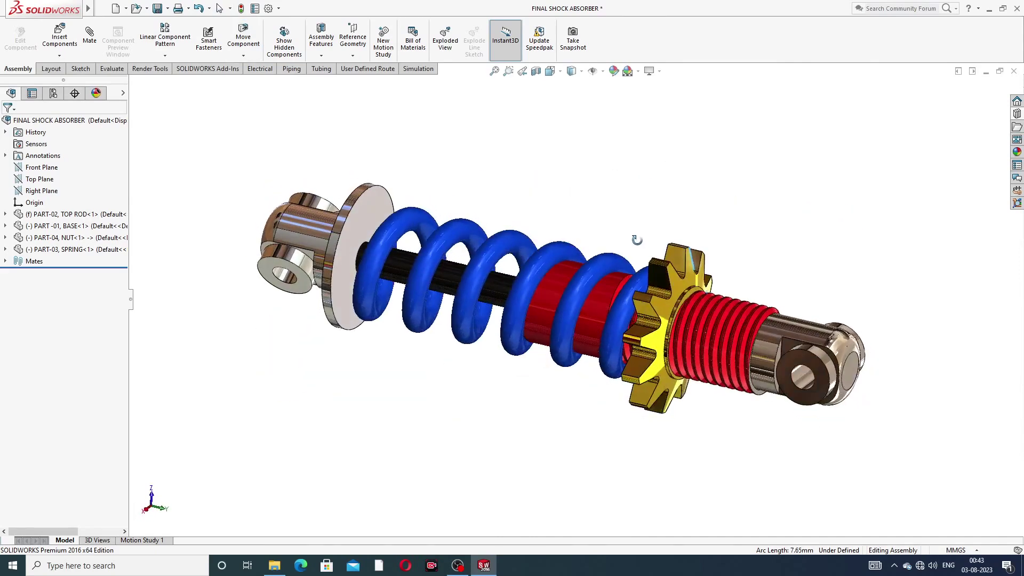
# Continue rotating the nut on the thread, check it from the base side, and clear the selection
pyautogui.moveTo(669, 296)
pyautogui.mouseDown()
pyautogui.moveTo(745, 328)
pyautogui.moveTo(737, 272)
pyautogui.moveTo(775, 293)
pyautogui.moveTo(791, 278)
pyautogui.moveTo(759, 281)
pyautogui.moveTo(755, 313)
pyautogui.moveTo(720, 315)
pyautogui.mouseUp()
pyautogui.moveTo(720, 315)
pyautogui.mouseDown(button='middle')
pyautogui.moveTo(718, 308)
pyautogui.moveTo(674, 333)
pyautogui.mouseUp(button='middle')
pyautogui.moveTo(675, 335); pyautogui.dragTo(721, 248)
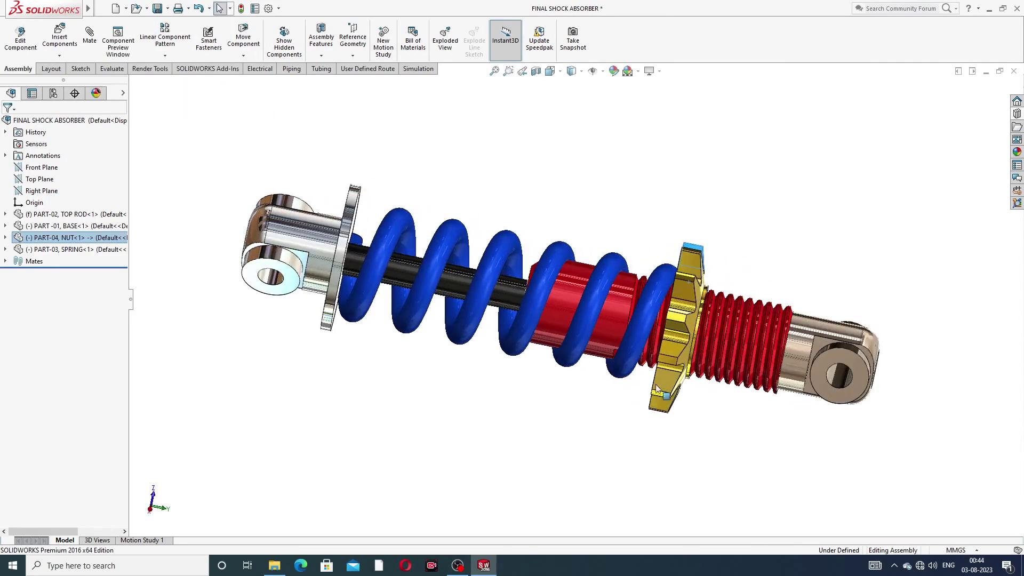
pyautogui.moveTo(753, 253); pyautogui.dragTo(762, 274, button='middle')
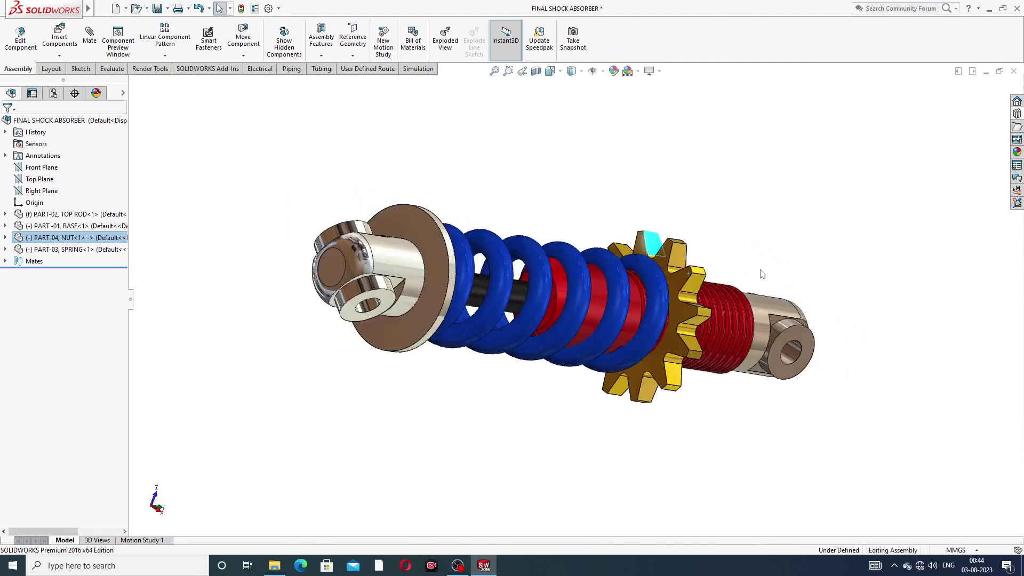
pyautogui.moveTo(688, 277); pyautogui.dragTo(776, 254)
pyautogui.press('Escape')
pyautogui.moveTo(776, 253); pyautogui.dragTo(687, 236, button='middle')
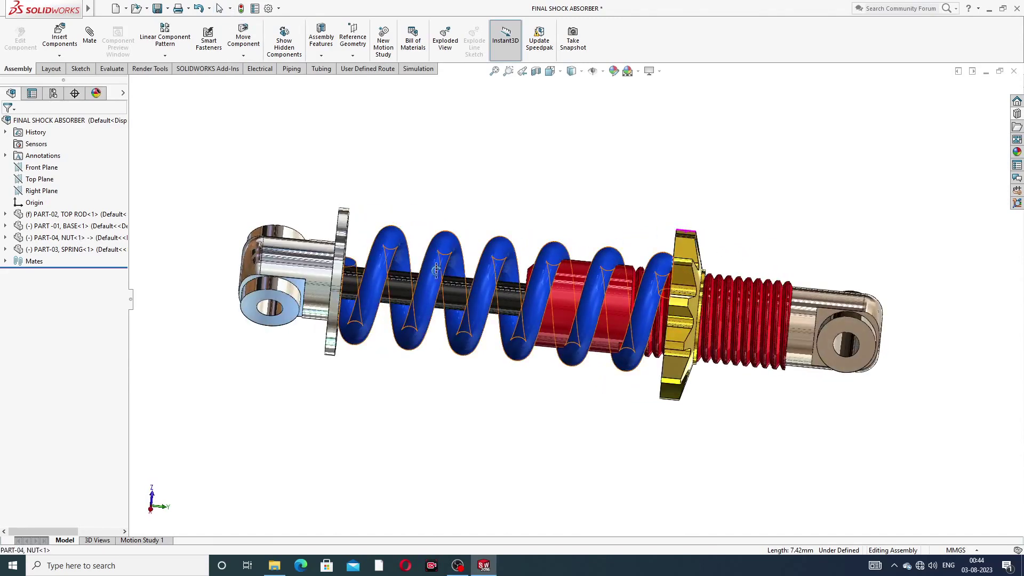
# Push the spring toward the top rod's eye end to retract the assembly, and deselect the spring
pyautogui.moveTo(381, 273); pyautogui.dragTo(597, 266, button='middle')
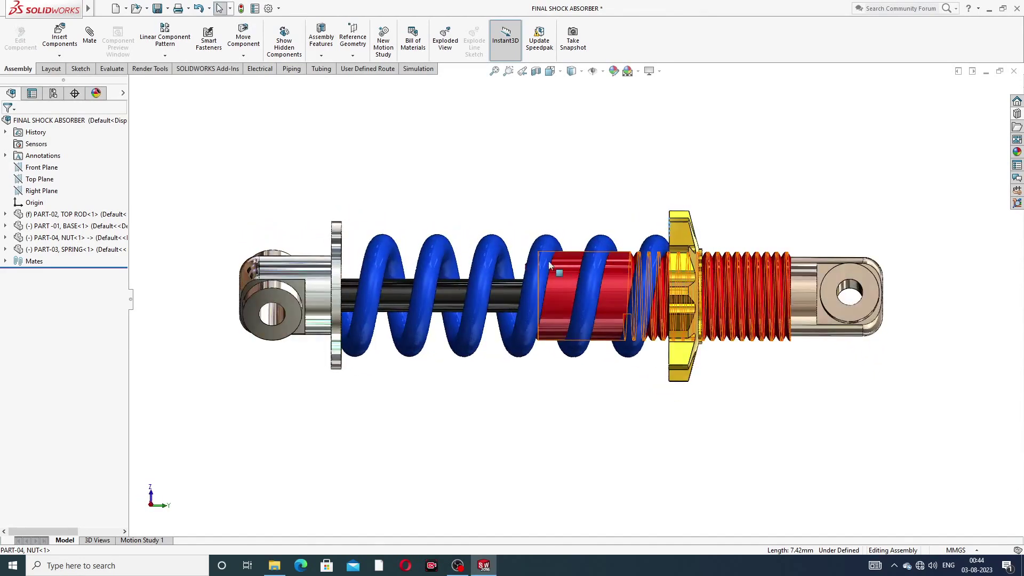
pyautogui.moveTo(536, 271); pyautogui.dragTo(567, 288)
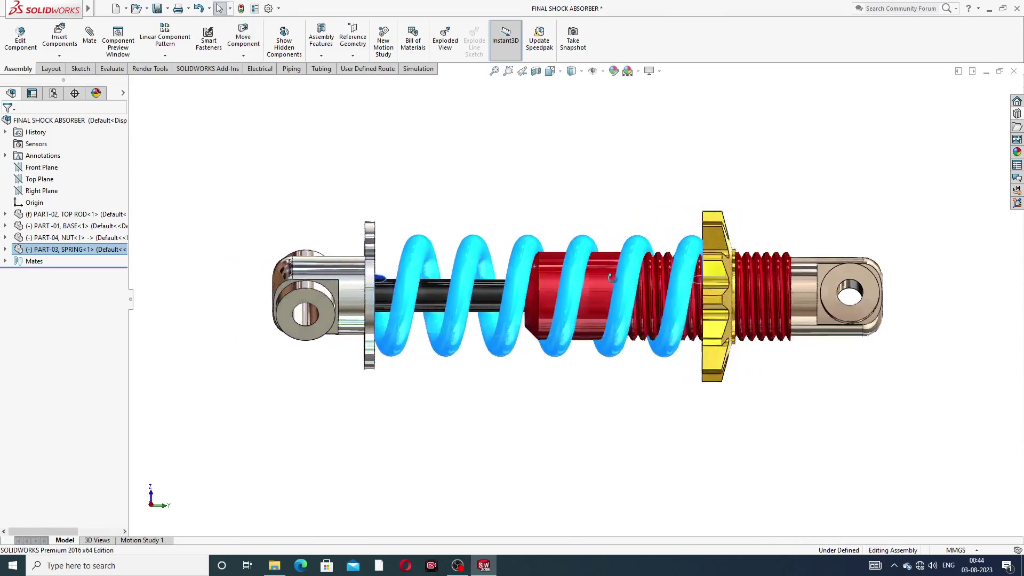
pyautogui.moveTo(567, 288); pyautogui.dragTo(443, 280, button='middle')
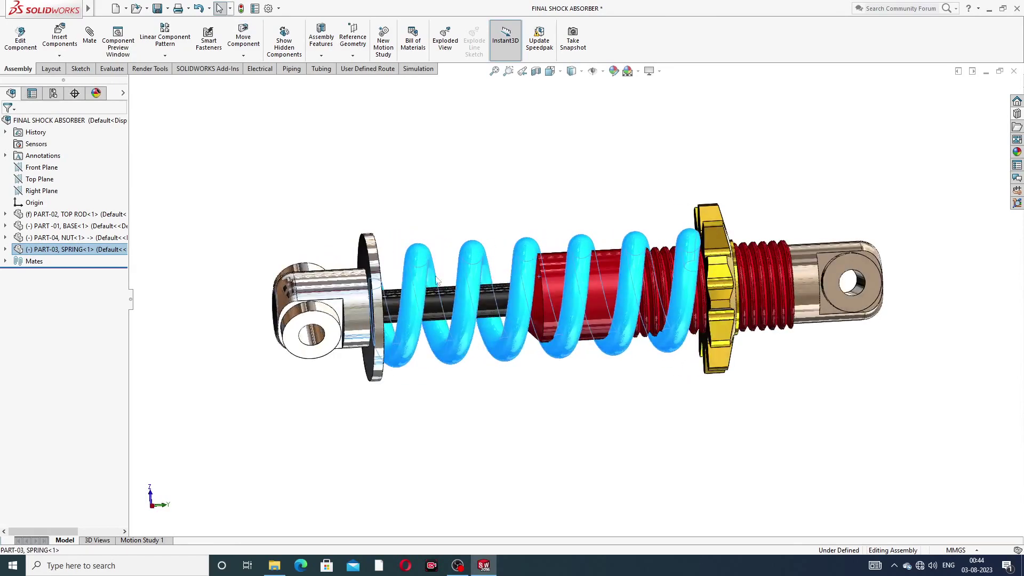
pyautogui.click(411, 223)
pyautogui.click(414, 267)
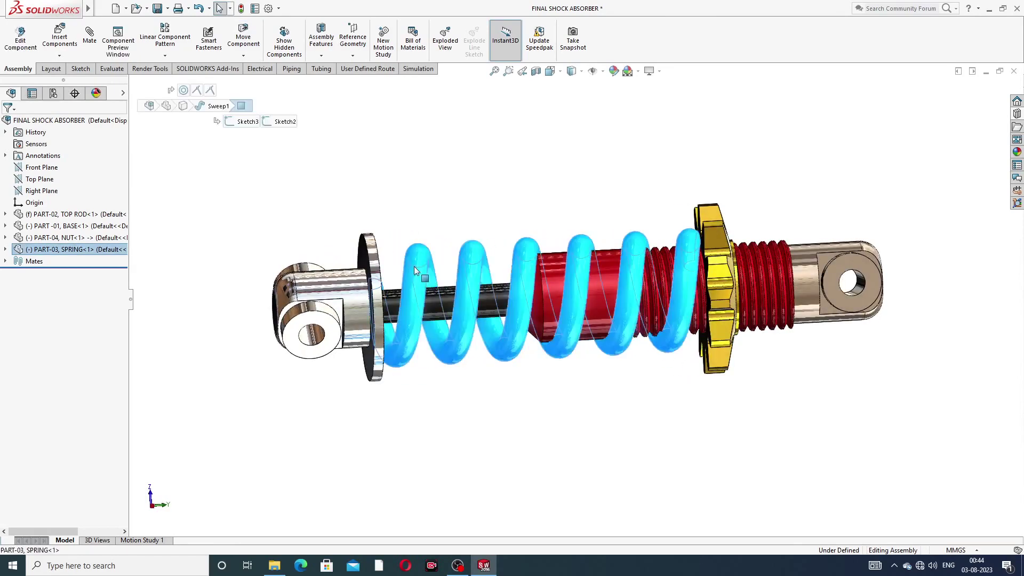
pyautogui.moveTo(414, 266); pyautogui.dragTo(472, 238)
pyautogui.click(612, 145)
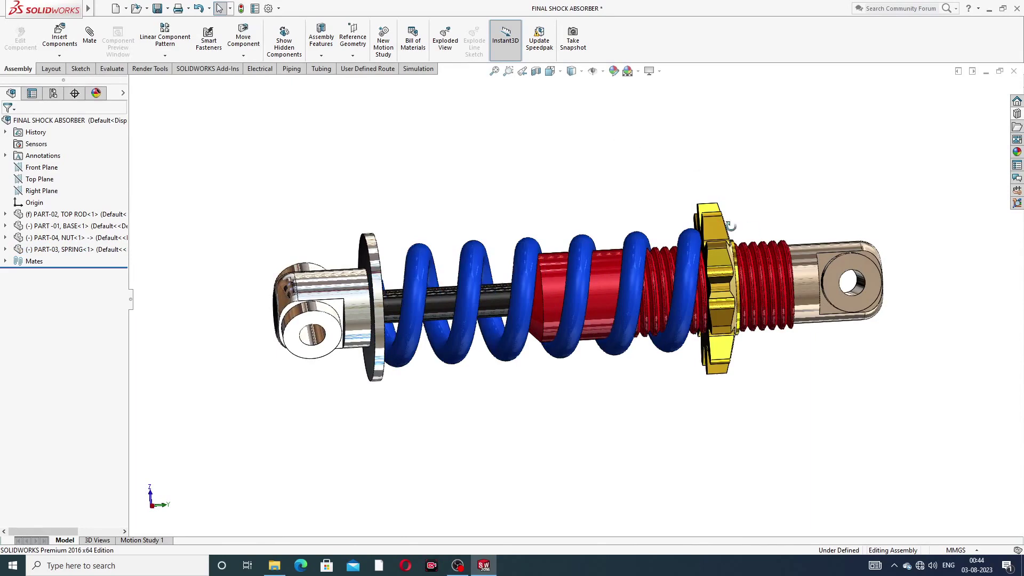
pyautogui.moveTo(730, 227); pyautogui.dragTo(738, 189, button='middle')
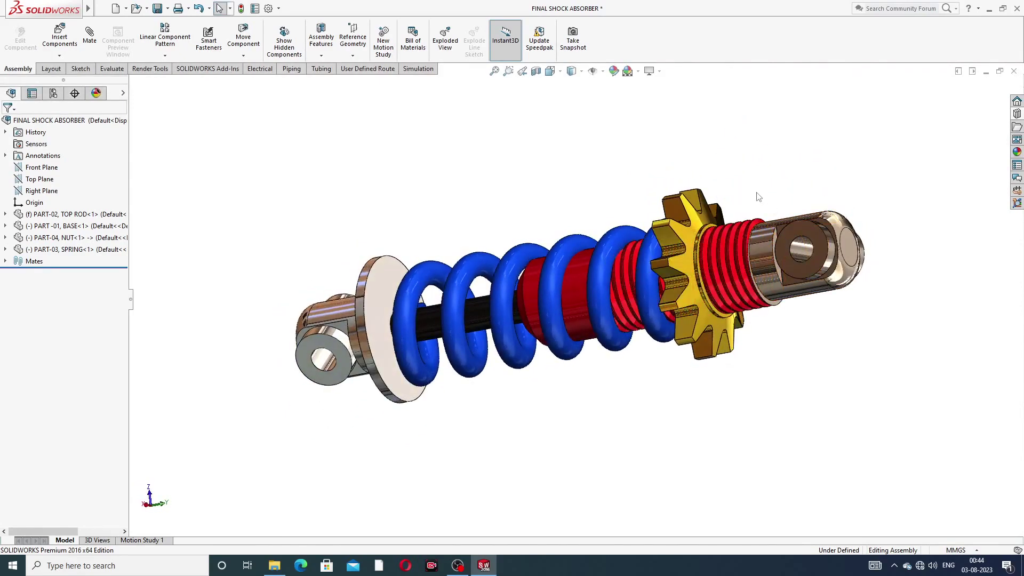
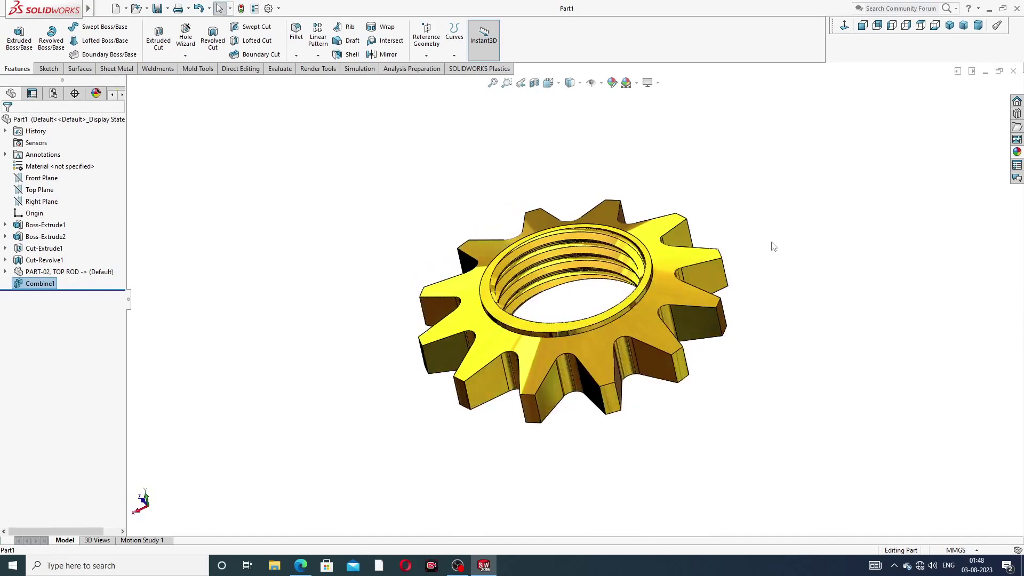
# Close the open nut part and create a new part document
pyautogui.click(1013, 72)
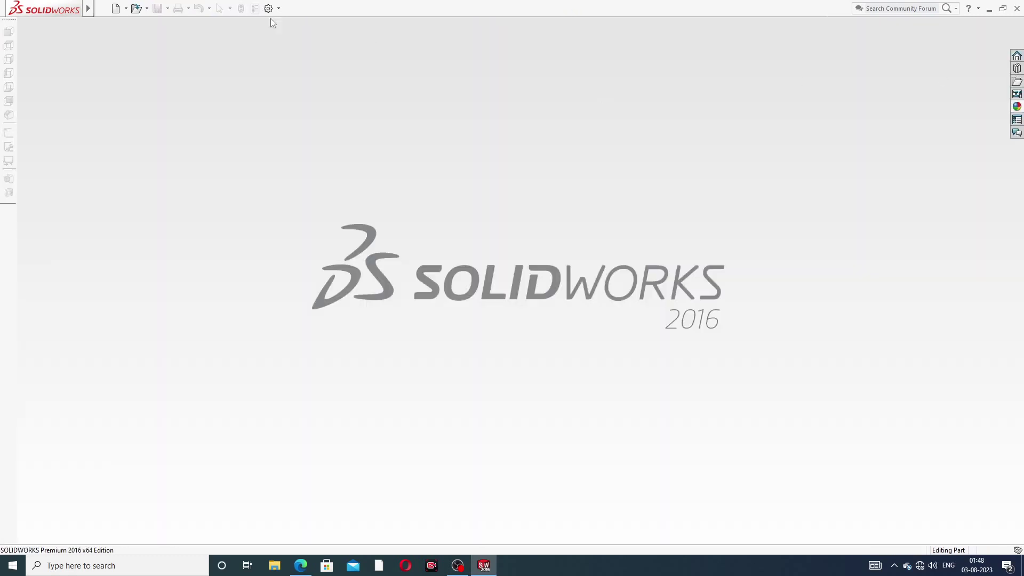
pyautogui.click(115, 9)
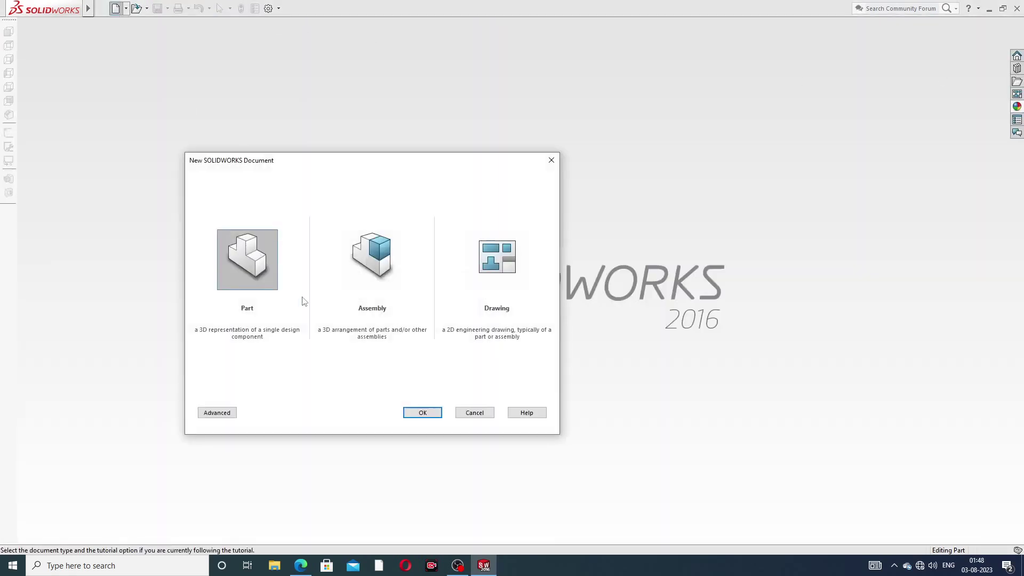
pyautogui.click(422, 413)
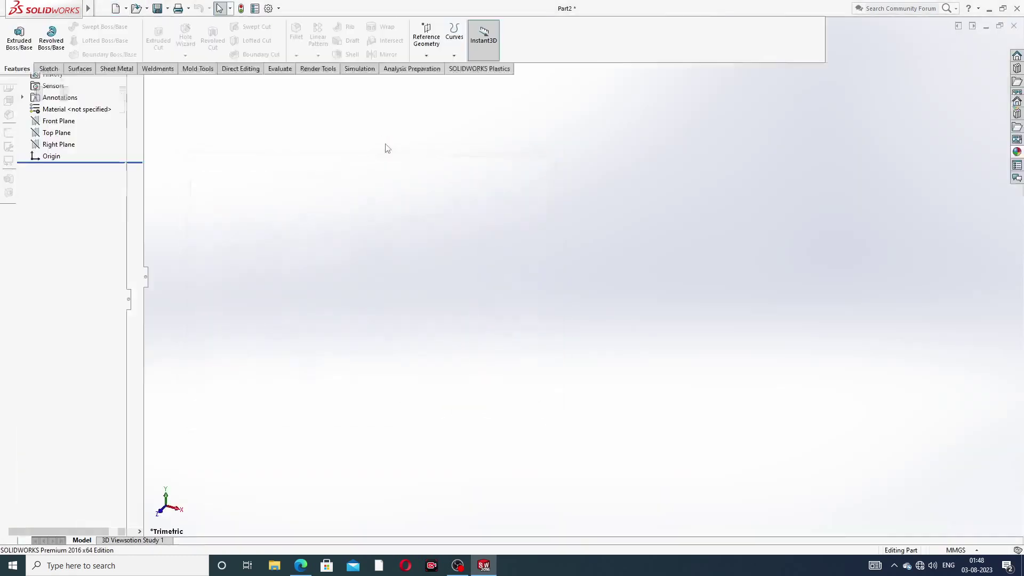
# Apply the Plain White scene and raise both image quality resolutions, shaded and wireframe, to their highest setting in the document properties
pyautogui.click(636, 82)
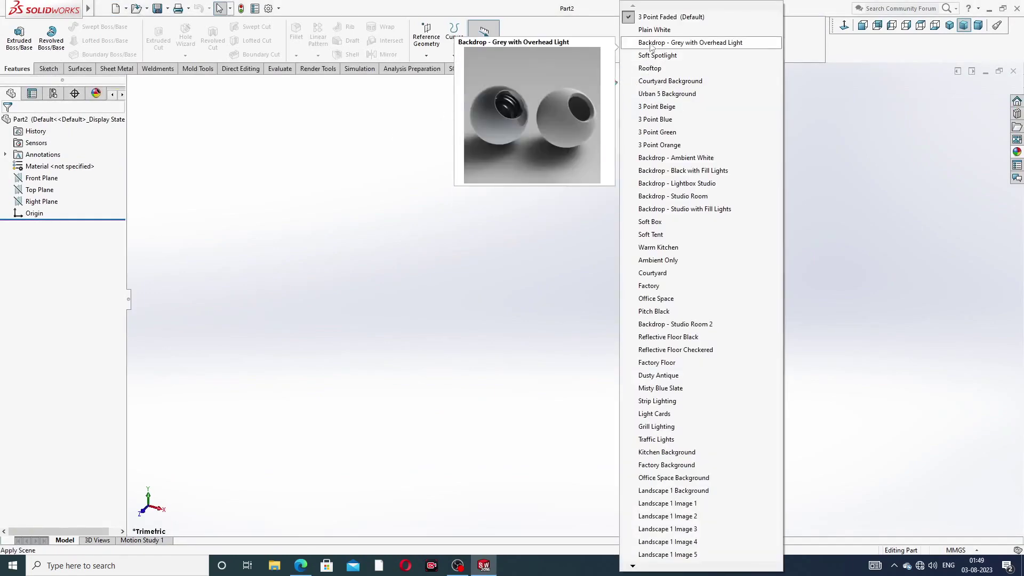
pyautogui.click(651, 28)
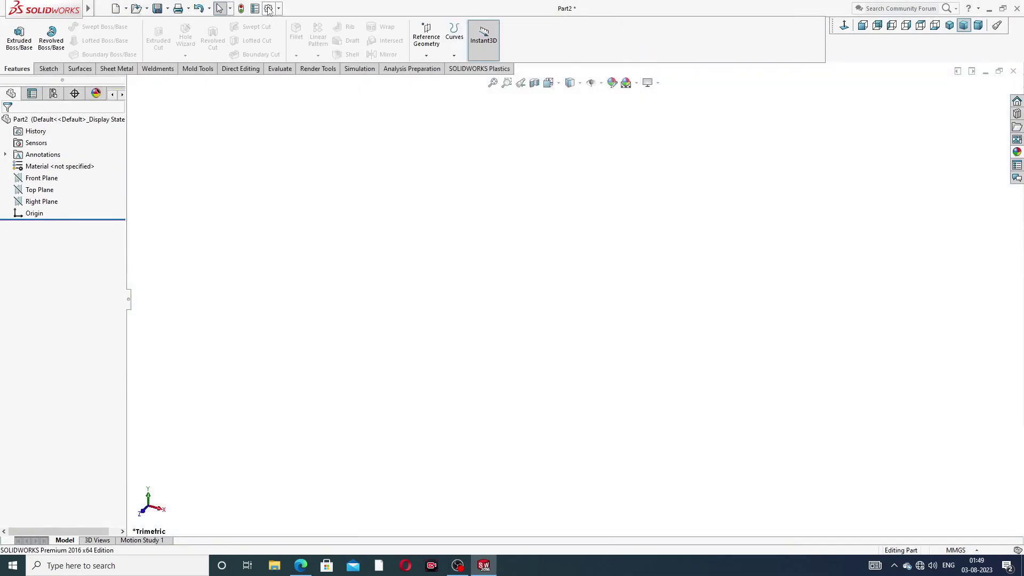
pyautogui.click(268, 8)
pyautogui.click(395, 105)
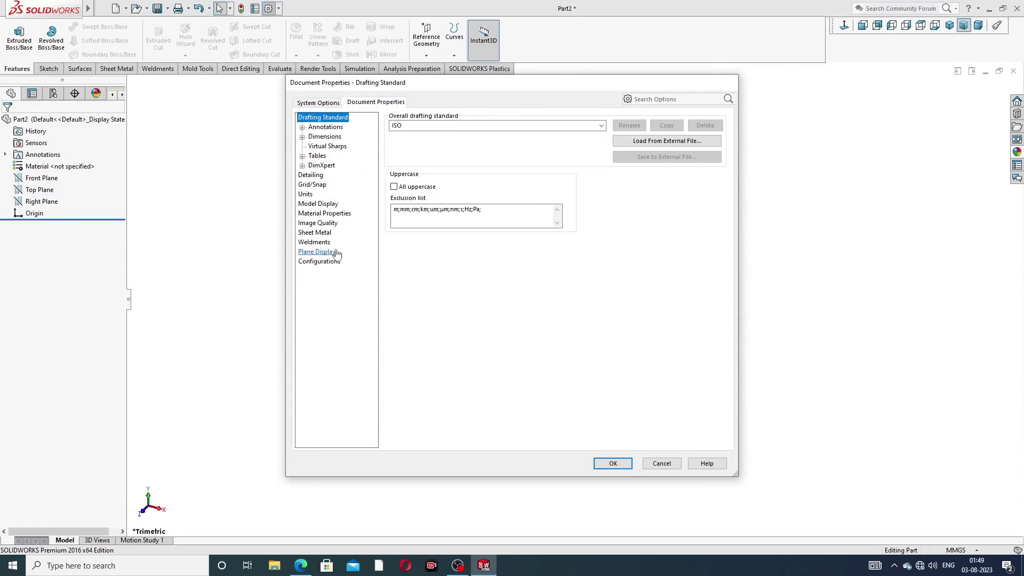
pyautogui.click(318, 223)
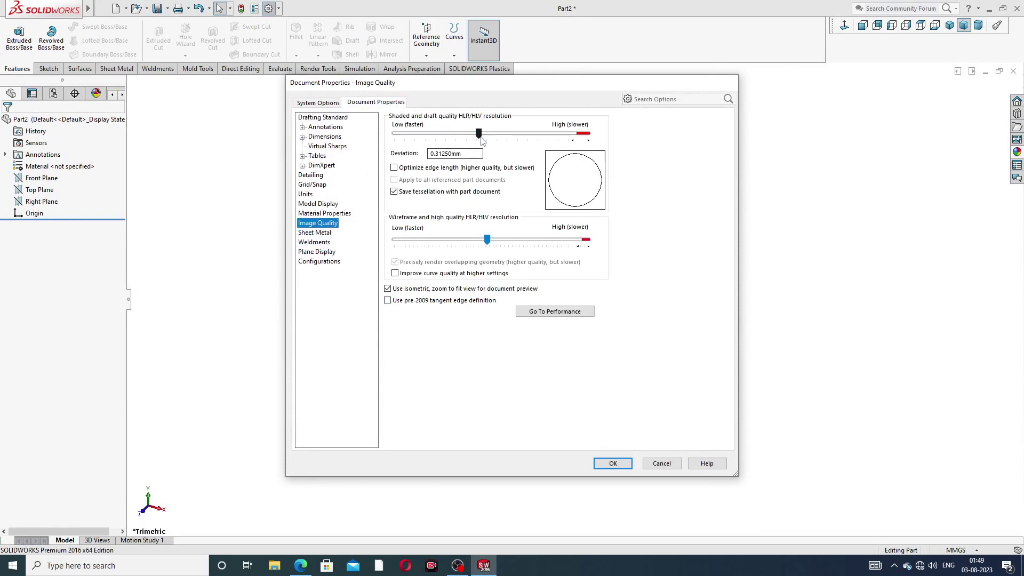
pyautogui.moveTo(479, 133); pyautogui.dragTo(588, 133)
pyautogui.moveTo(486, 240); pyautogui.dragTo(616, 244)
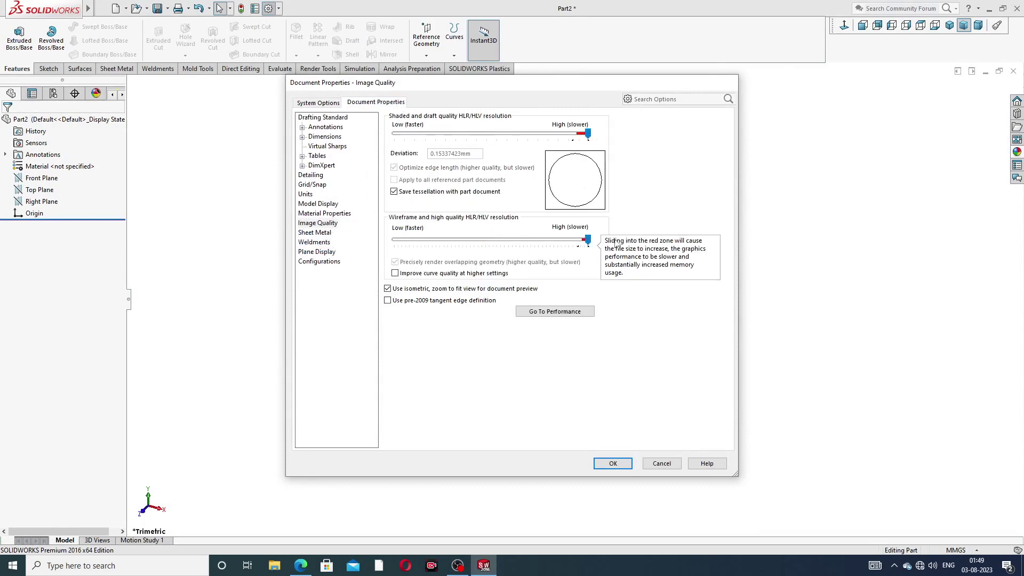
pyautogui.click(612, 462)
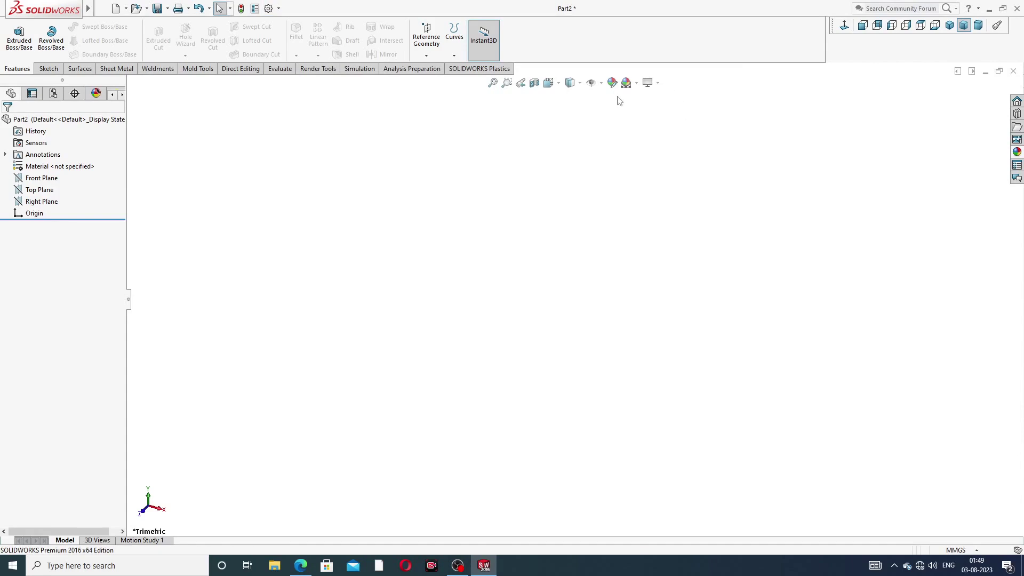
pyautogui.click(637, 83)
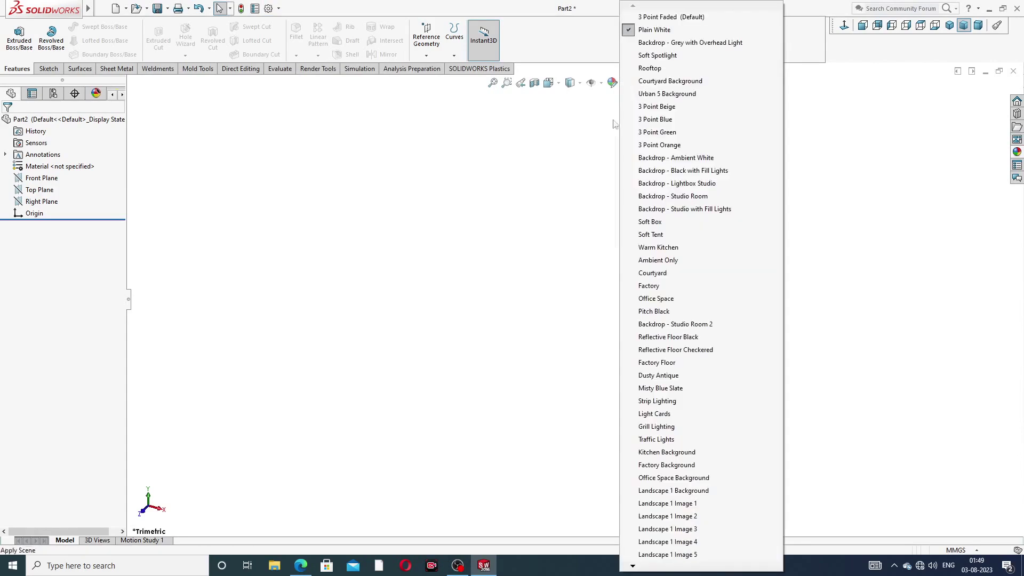
pyautogui.click(655, 154)
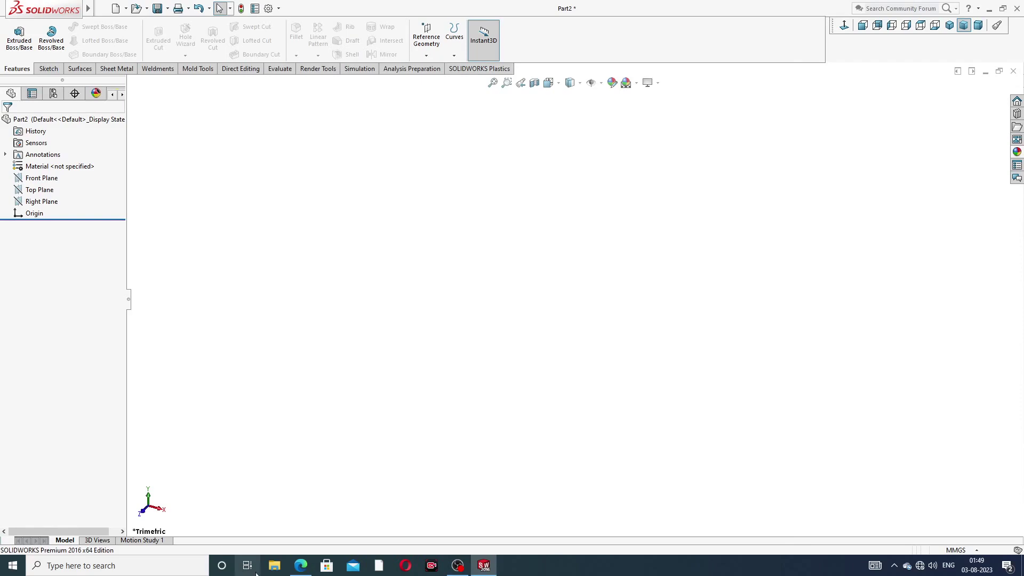
# Consult the PART-01 nut drawing in the browser, and sketch two origin-centred circles on the Top Plane with radii about 52 mm and 34.5 mm
pyautogui.click(301, 567)
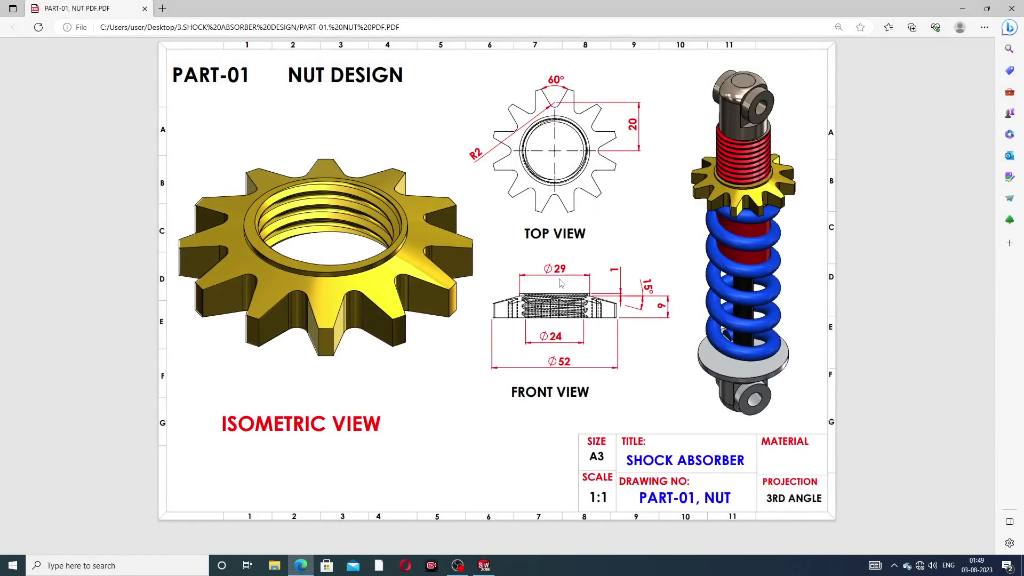
pyautogui.click(300, 565)
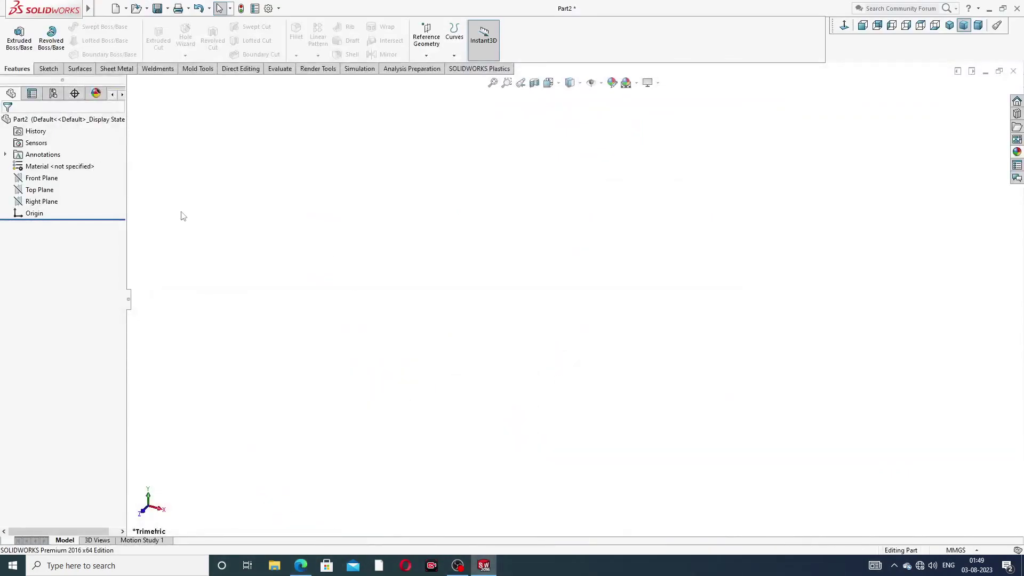
pyautogui.click(50, 191)
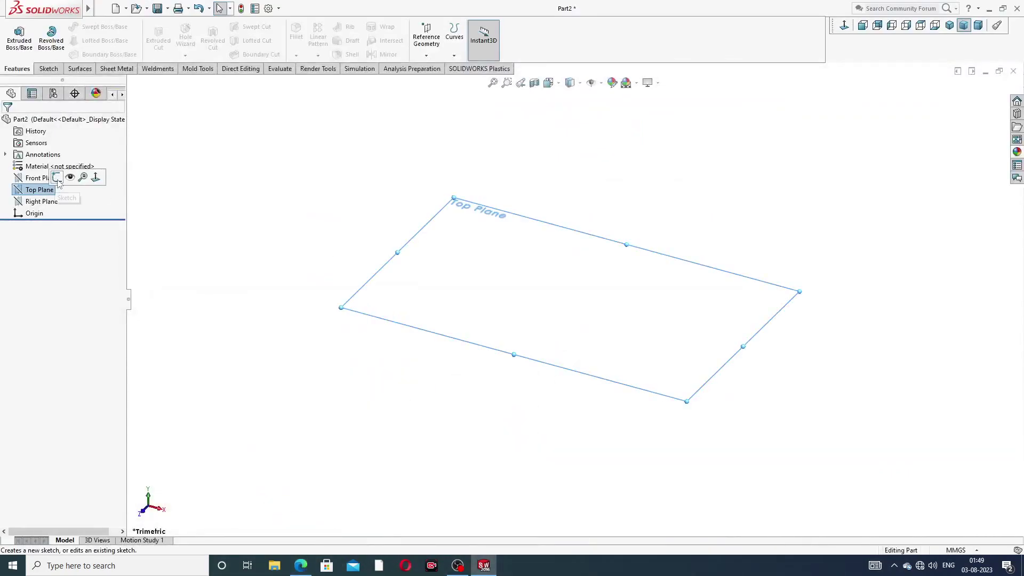
pyautogui.click(56, 178)
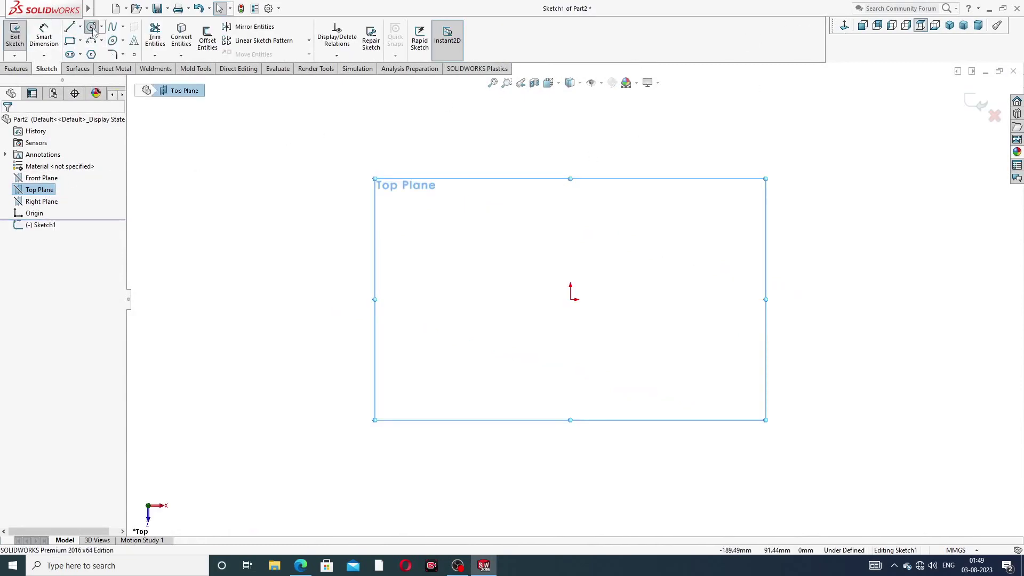
pyautogui.click(92, 28)
pyautogui.click(571, 299)
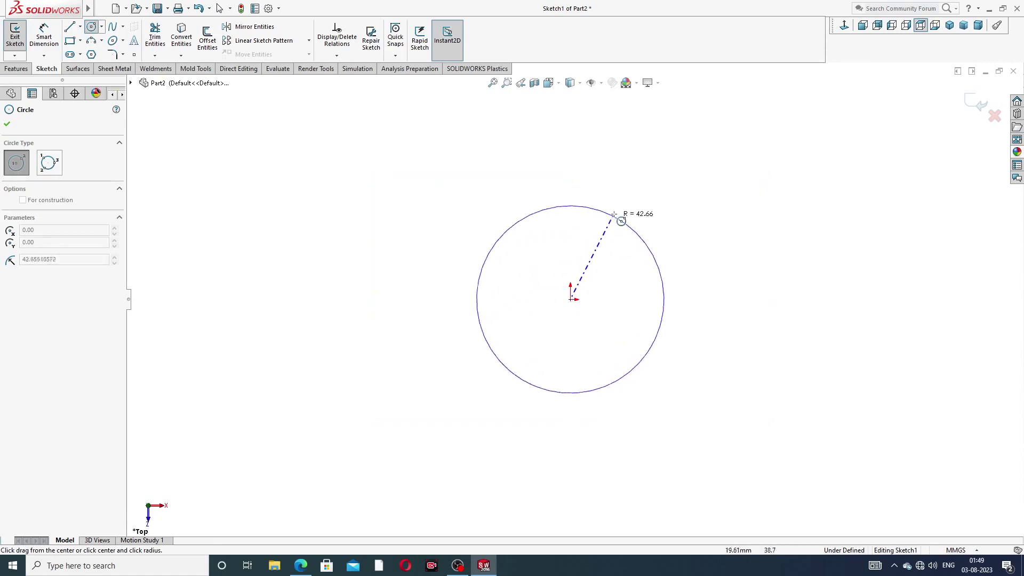
pyautogui.click(629, 206)
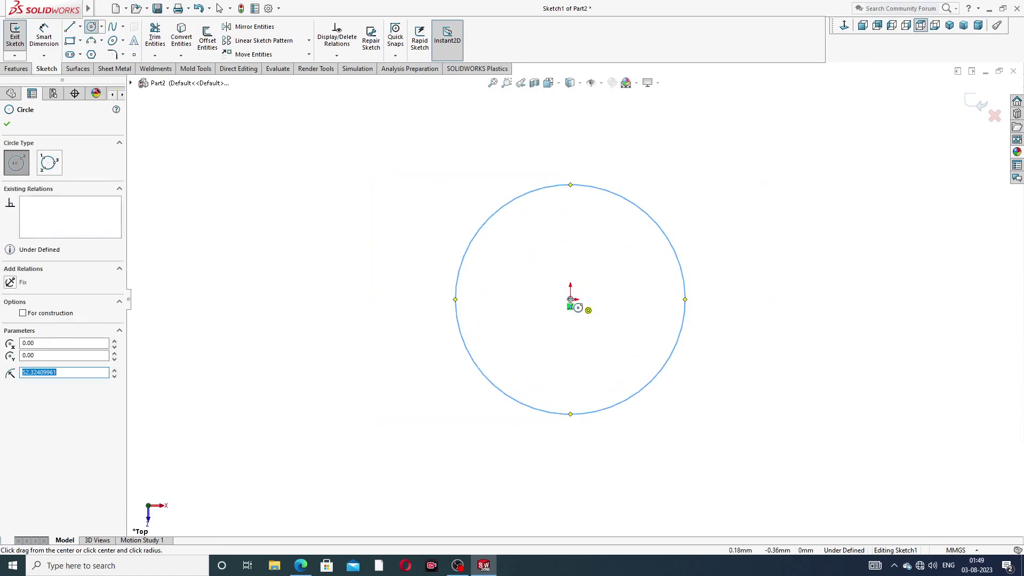
pyautogui.click(570, 299)
pyautogui.click(615, 237)
pyautogui.rightClick(680, 176)
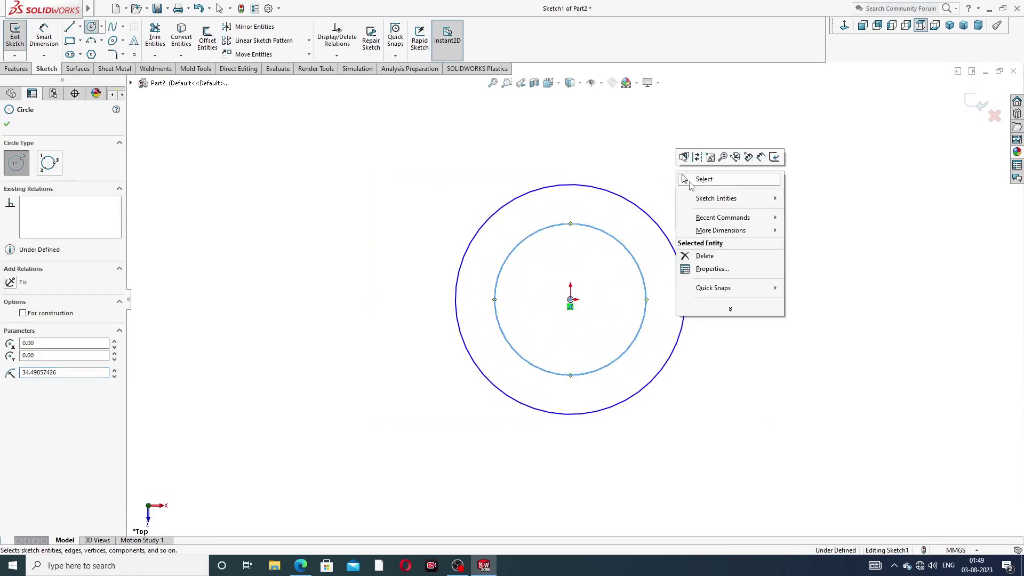
pyautogui.click(704, 179)
# Dimension the outer circle with a diameter of 52 mm
pyautogui.click(44, 36)
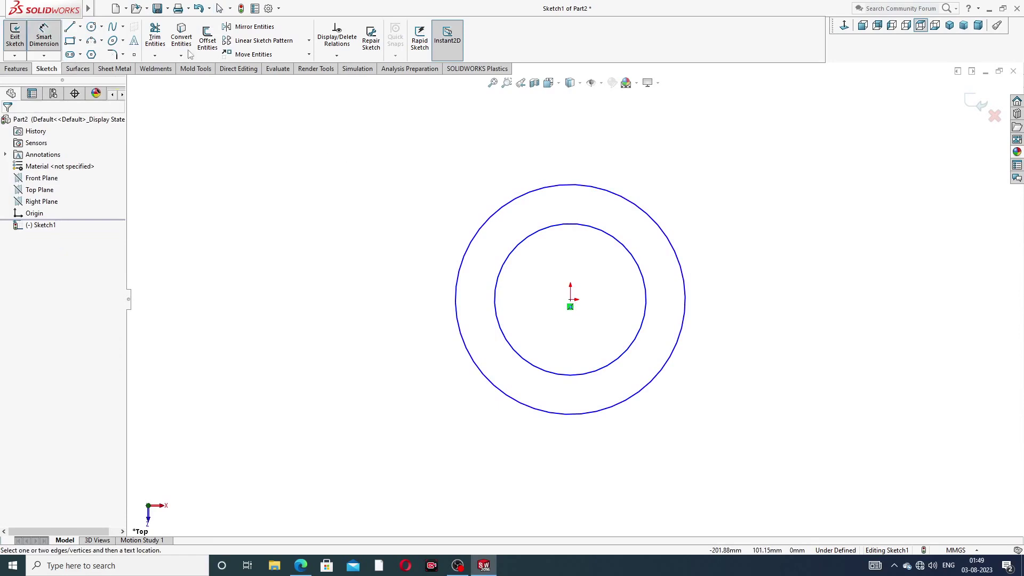
pyautogui.click(633, 206)
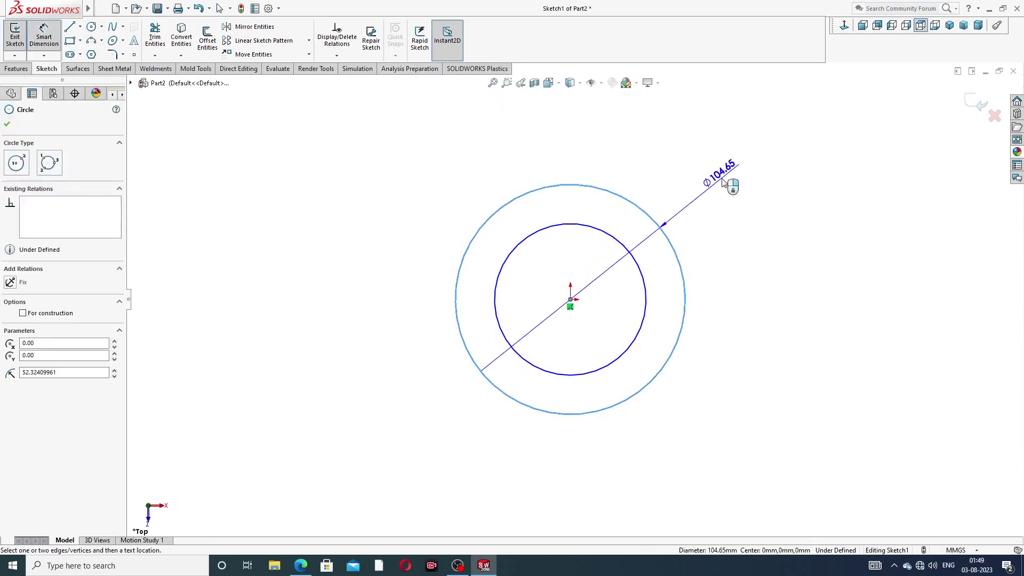
pyautogui.click(726, 182)
pyautogui.write('52')
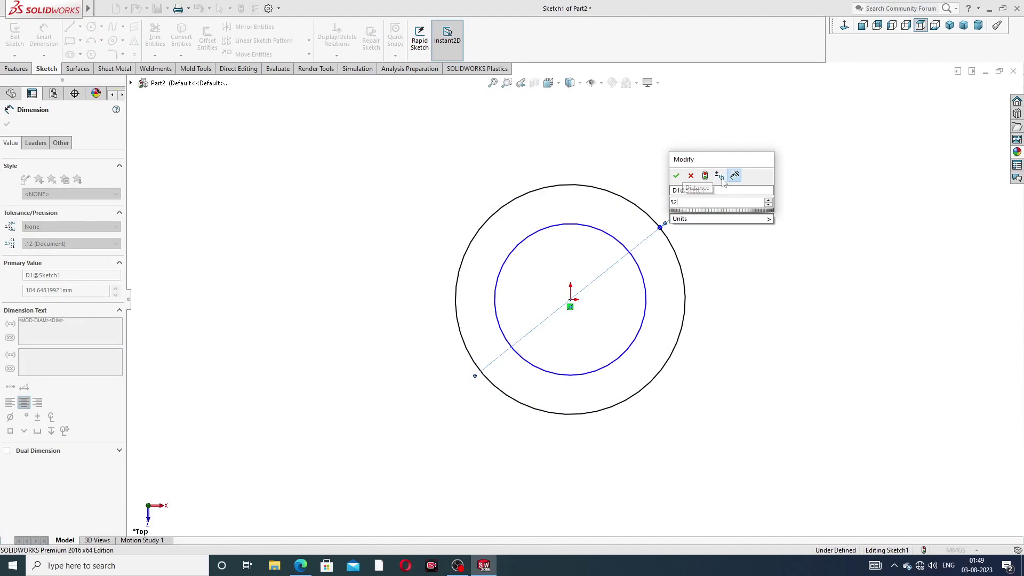
pyautogui.press('Return')
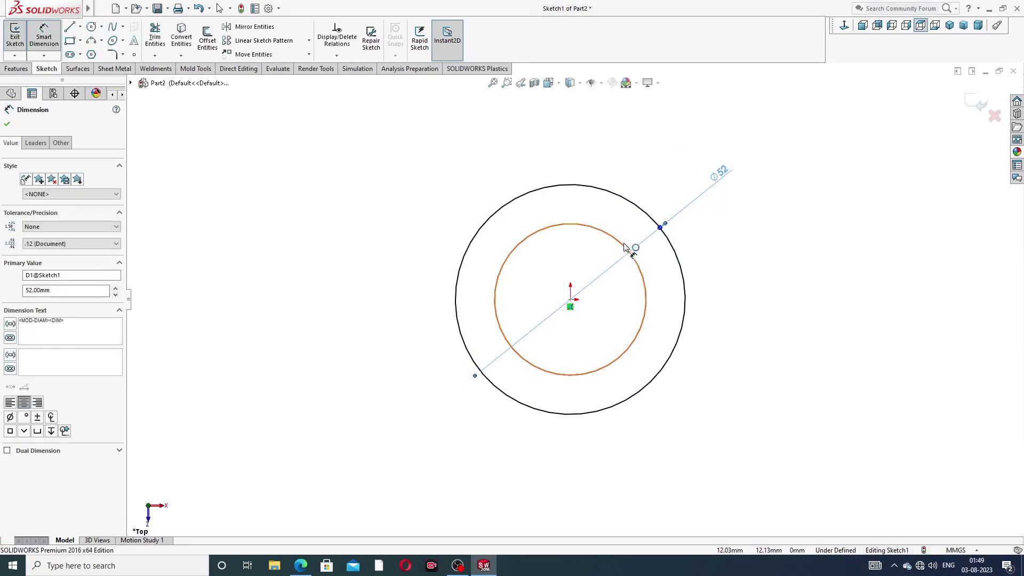
# Dimension the inner circle with a diameter of 24 mm and leave the dimensioning command
pyautogui.click(630, 250)
pyautogui.click(675, 176)
pyautogui.write('24')
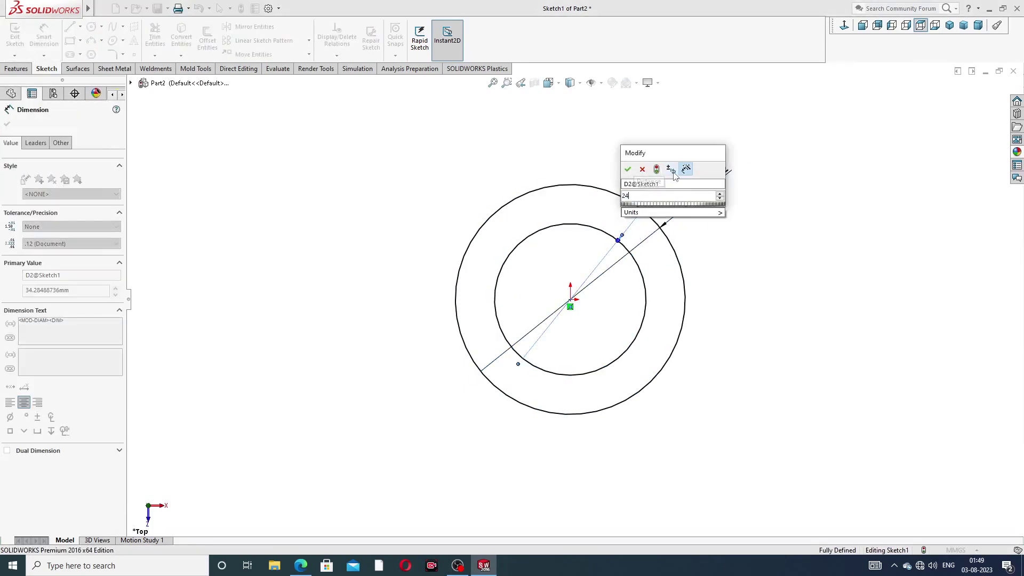
pyautogui.press('Return')
pyautogui.press('Escape')
pyautogui.moveTo(656, 183); pyautogui.dragTo(675, 166)
pyautogui.rightClick(787, 155)
pyautogui.click(468, 187)
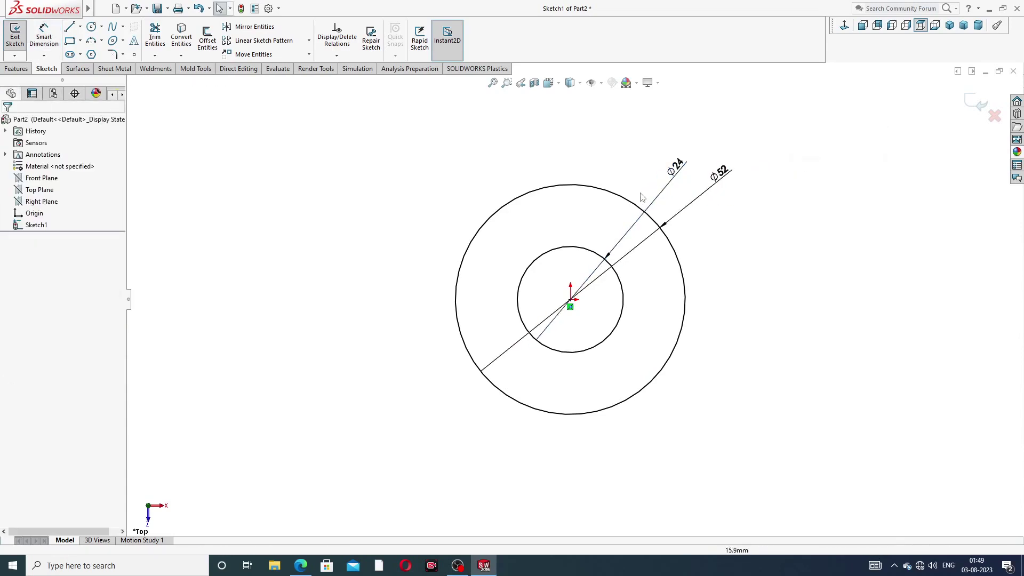
# Check the nut's height in the browser drawing and extrude the ring profile as a Blind boss 9 mm deep
pyautogui.click(16, 69)
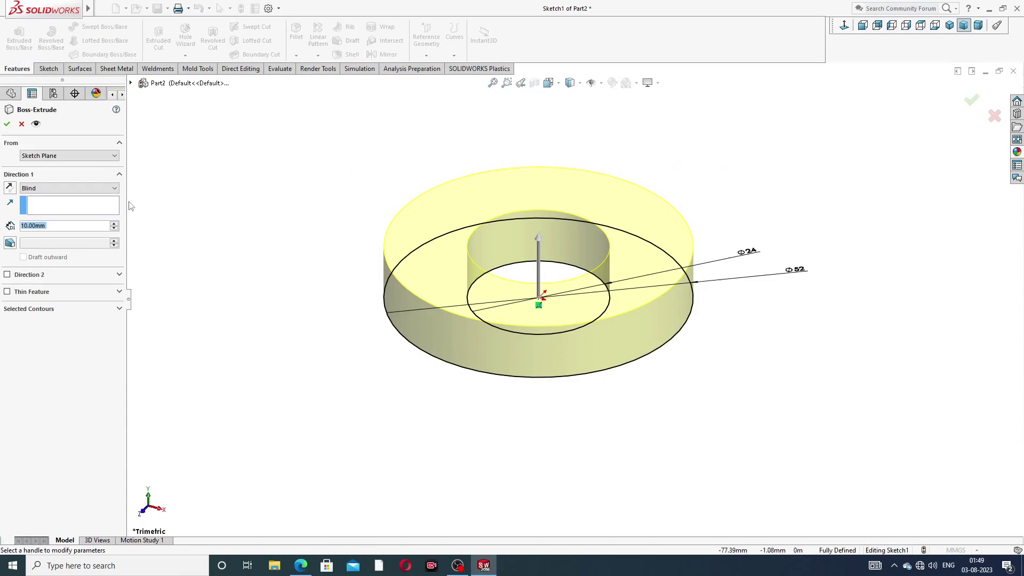
pyautogui.click(300, 565)
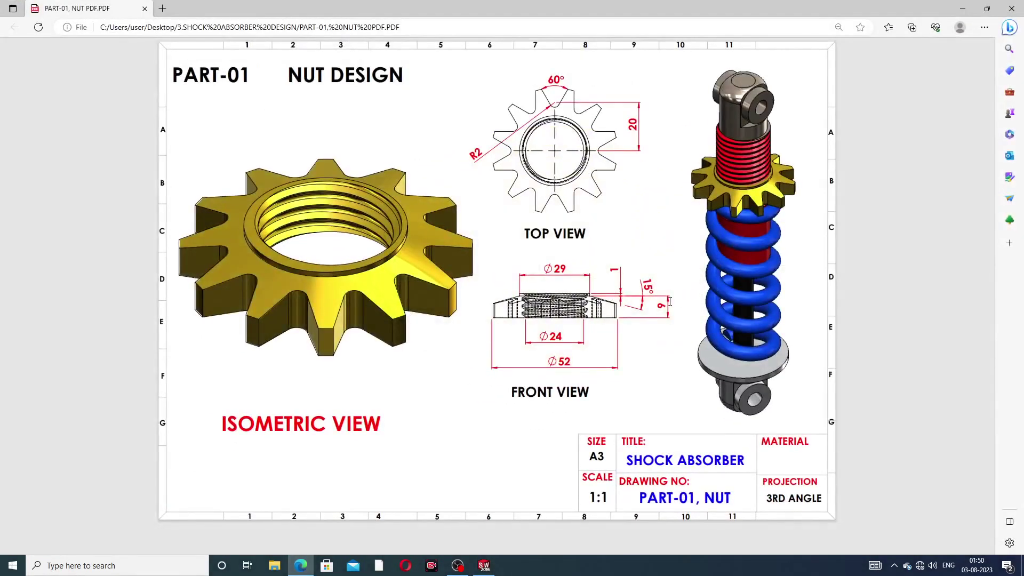
pyautogui.click(300, 565)
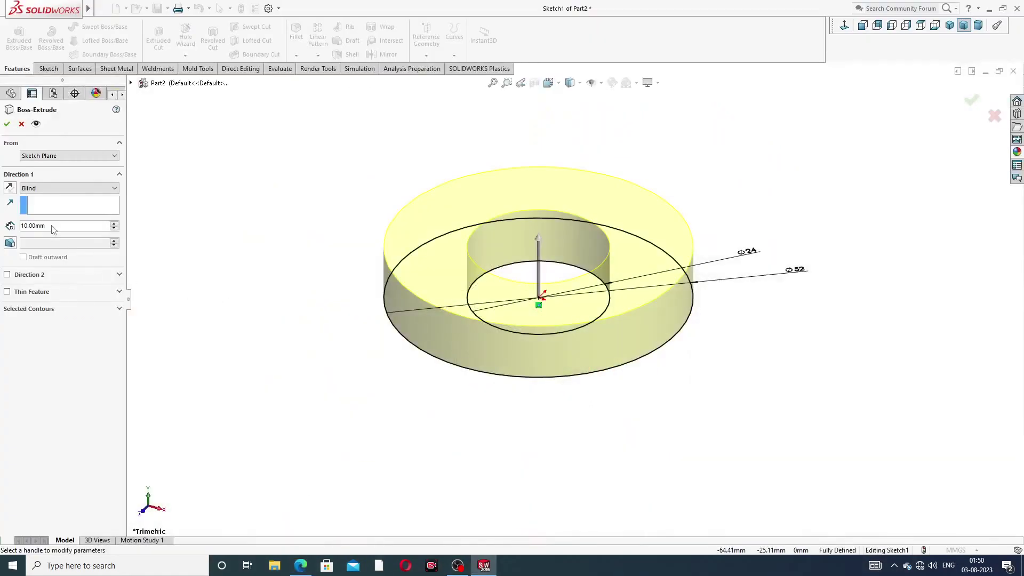
pyautogui.moveTo(53, 229); pyautogui.dragTo(11, 228)
pyautogui.write('9')
pyautogui.press('Return')
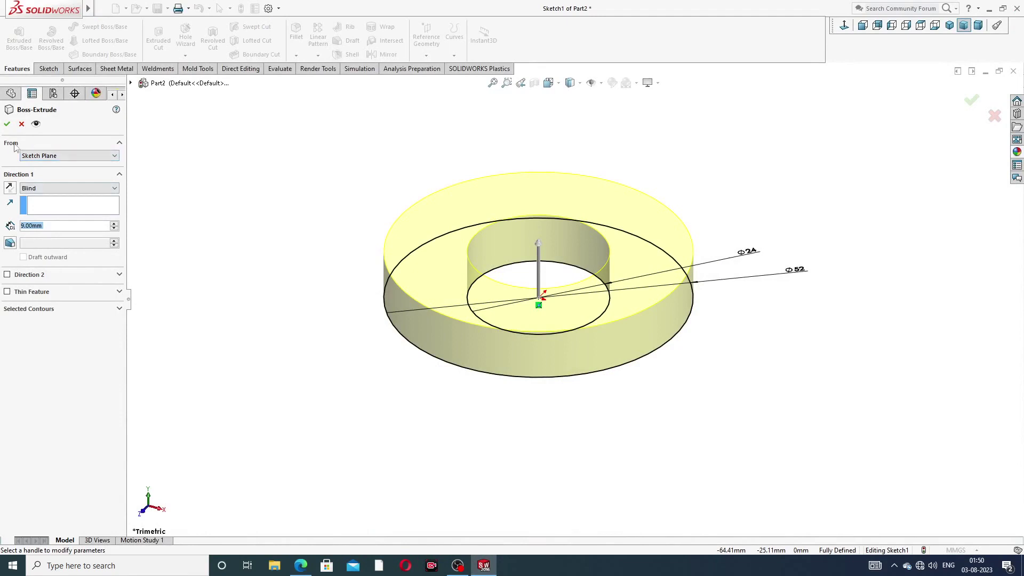
pyautogui.click(8, 124)
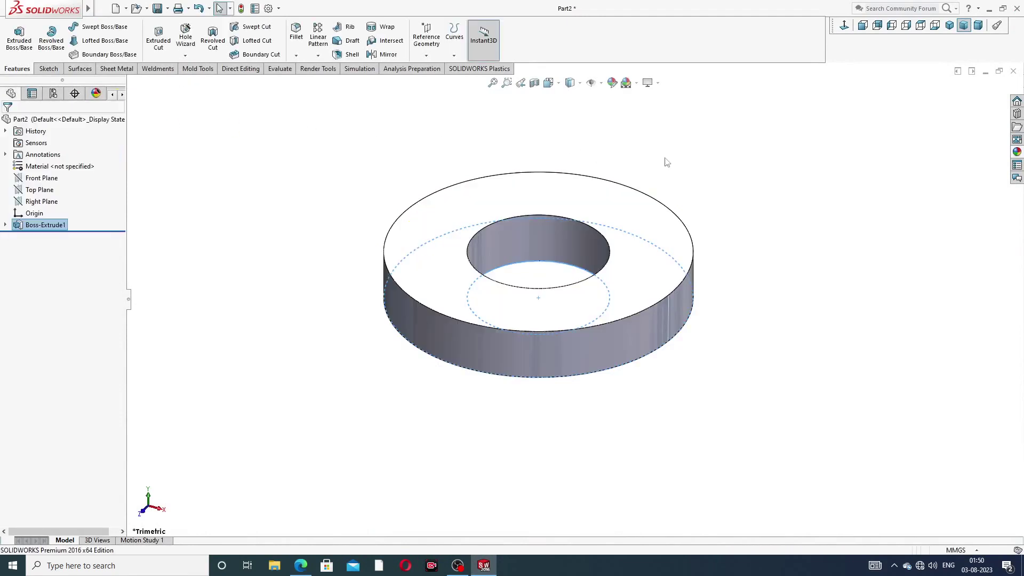
# Start a sketch on the ring's upper face, viewed normal to it, and draw an origin-centred circle with a radius of about 17.5 mm
pyautogui.moveTo(667, 311); pyautogui.dragTo(663, 258, button='middle')
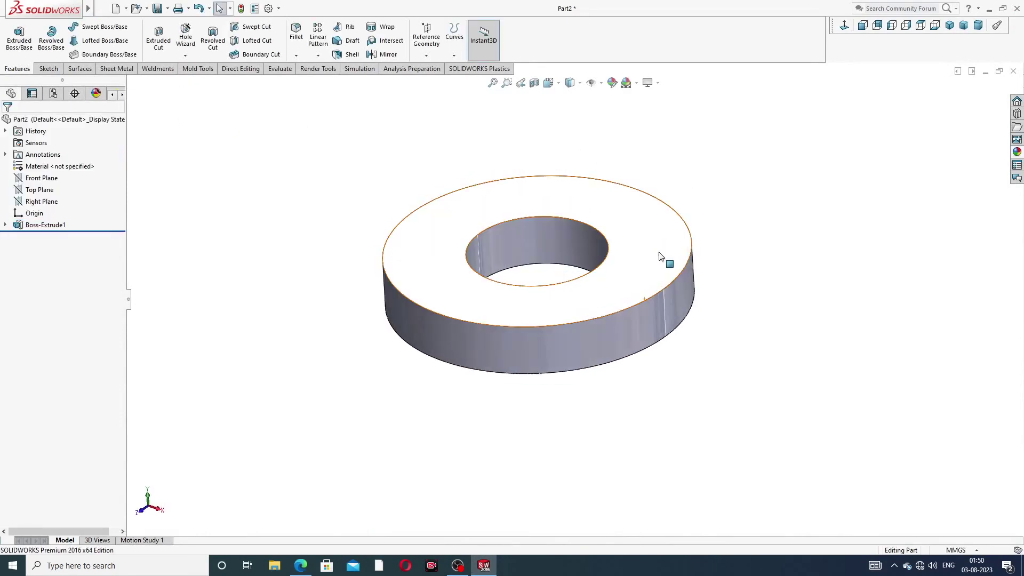
pyautogui.click(655, 233)
pyautogui.click(702, 199)
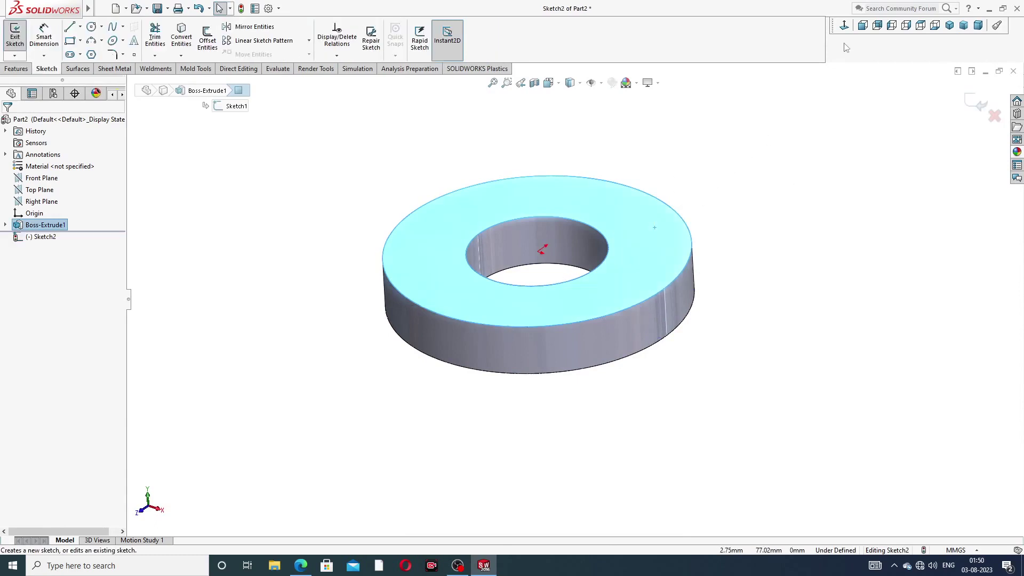
pyautogui.click(844, 28)
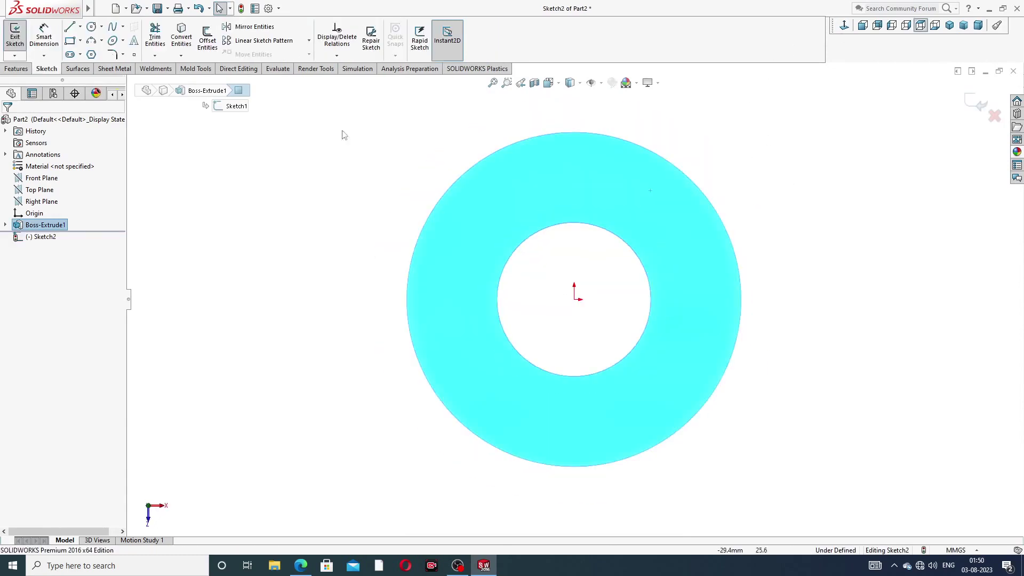
pyautogui.click(92, 26)
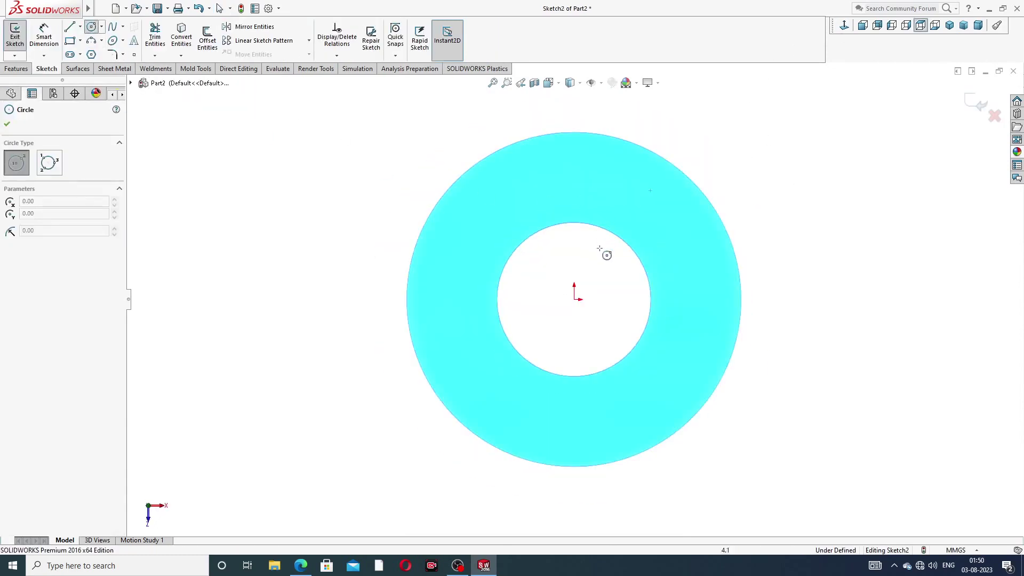
pyautogui.click(574, 299)
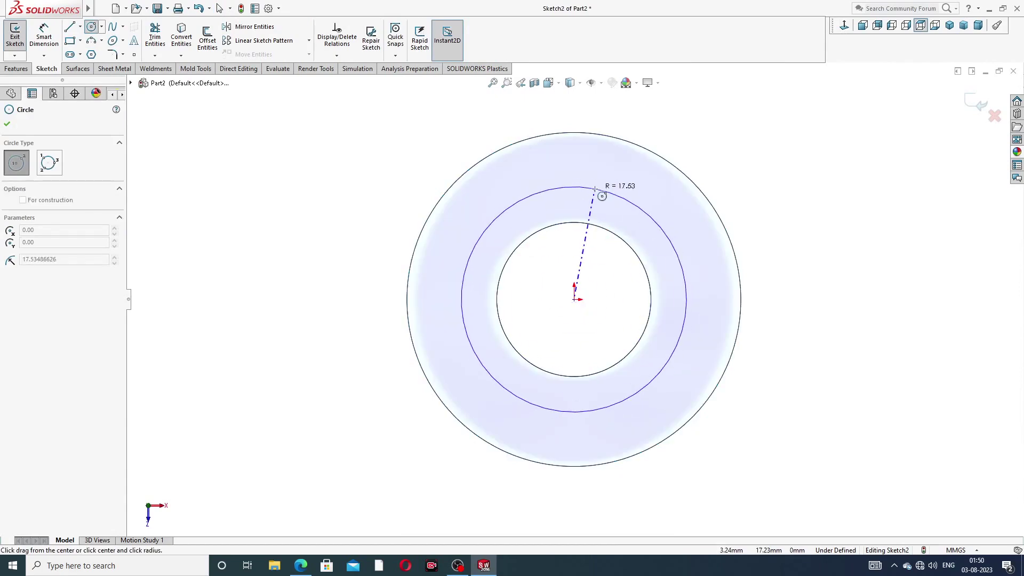
pyautogui.click(597, 188)
pyautogui.rightClick(688, 151)
pyautogui.click(704, 150)
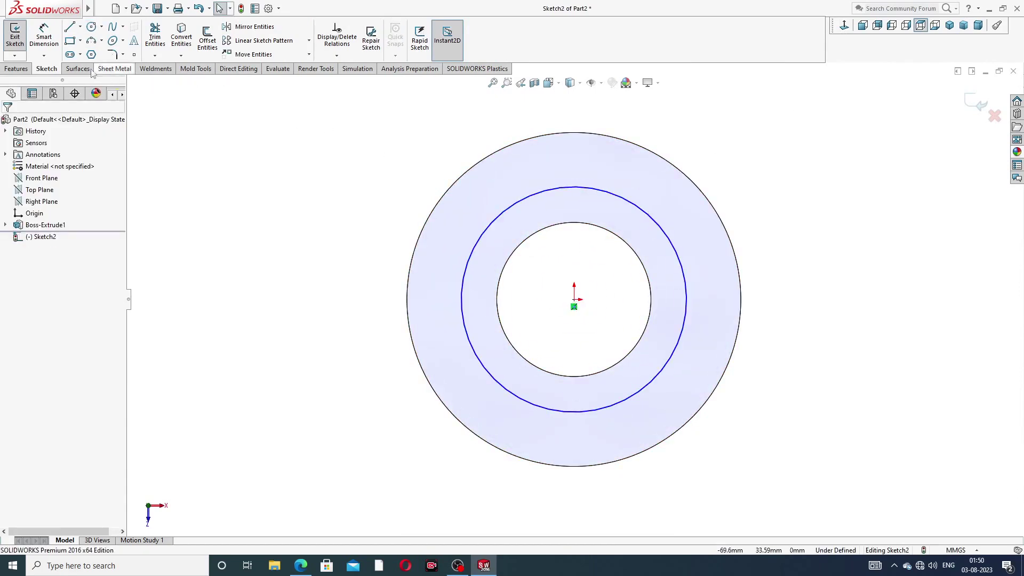
# Dimension the new circle with a diameter of 29 mm and leave the dimensioning command
pyautogui.click(47, 34)
pyautogui.click(661, 227)
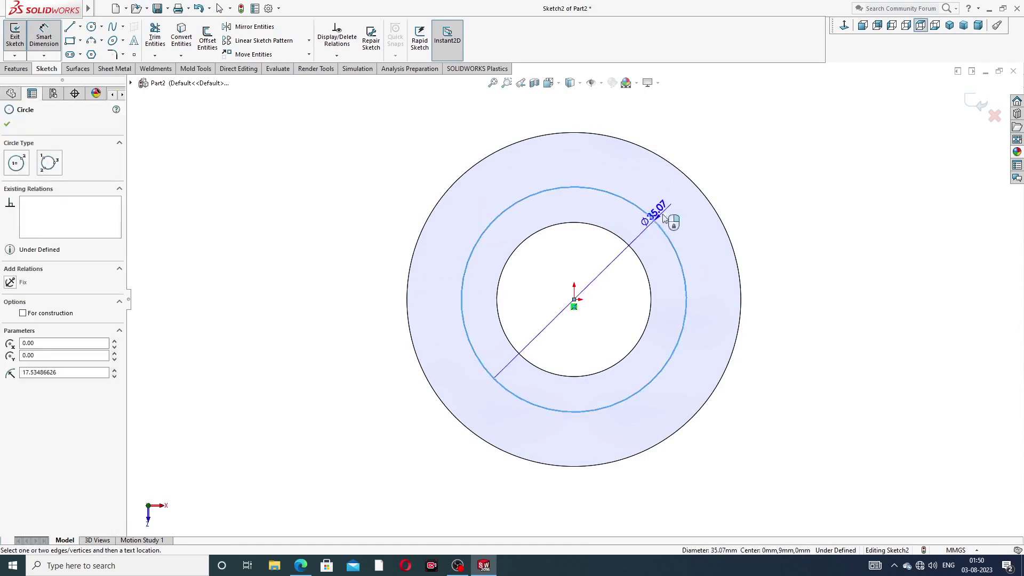
pyautogui.click(731, 180)
pyautogui.write('2')
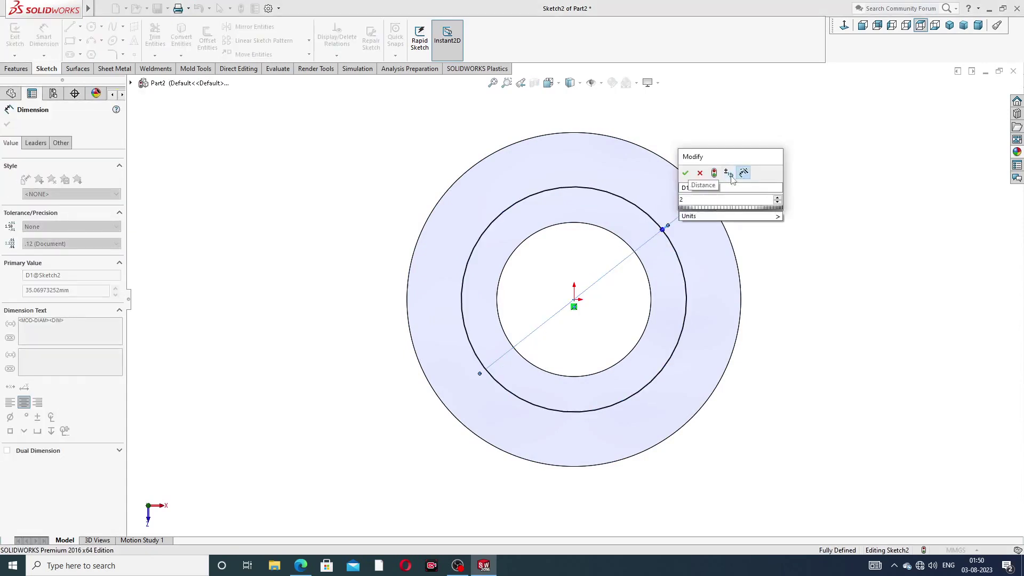
pyautogui.write('9')
pyautogui.press('Return')
pyautogui.rightClick(788, 161)
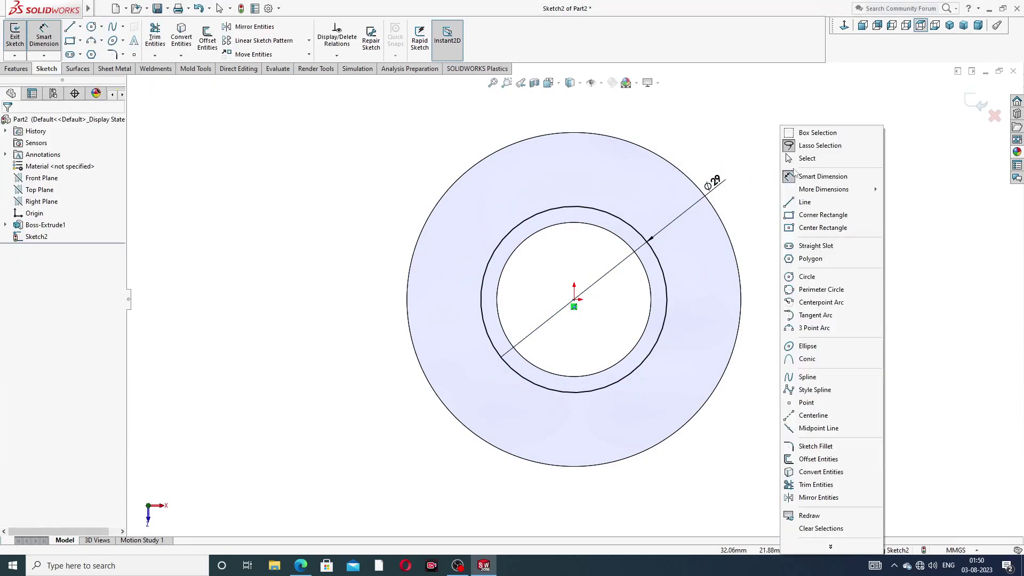
pyautogui.click(807, 158)
# Check the nut drawing in the browser and convert the ring's inner bore edge into a sketch entity
pyautogui.click(301, 565)
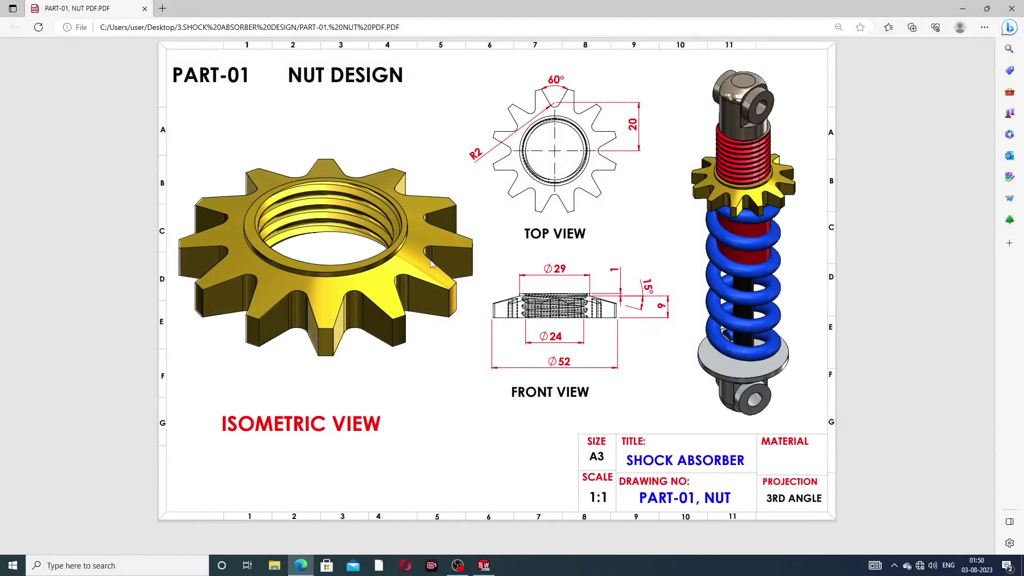
pyautogui.click(301, 565)
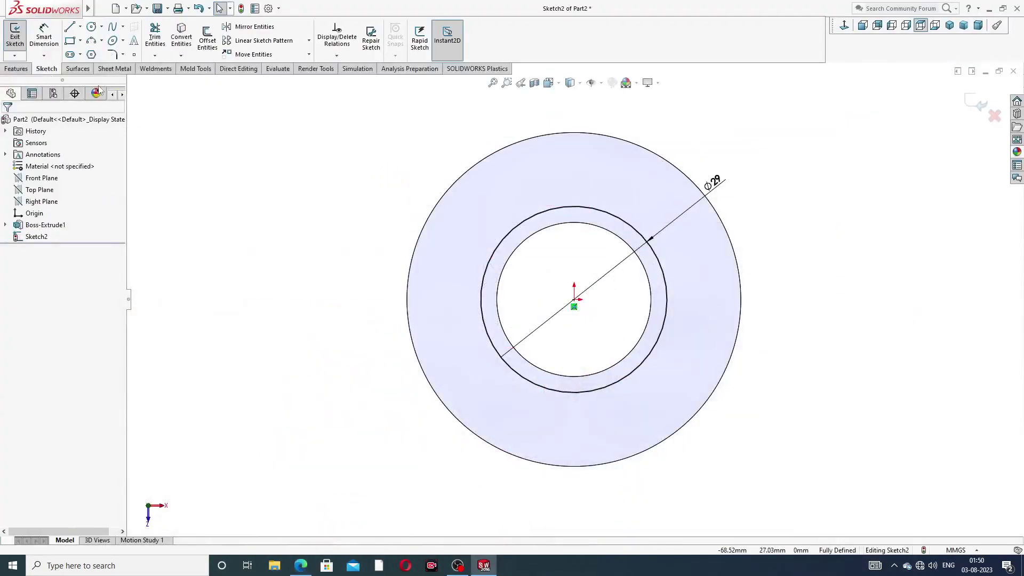
pyautogui.click(553, 229)
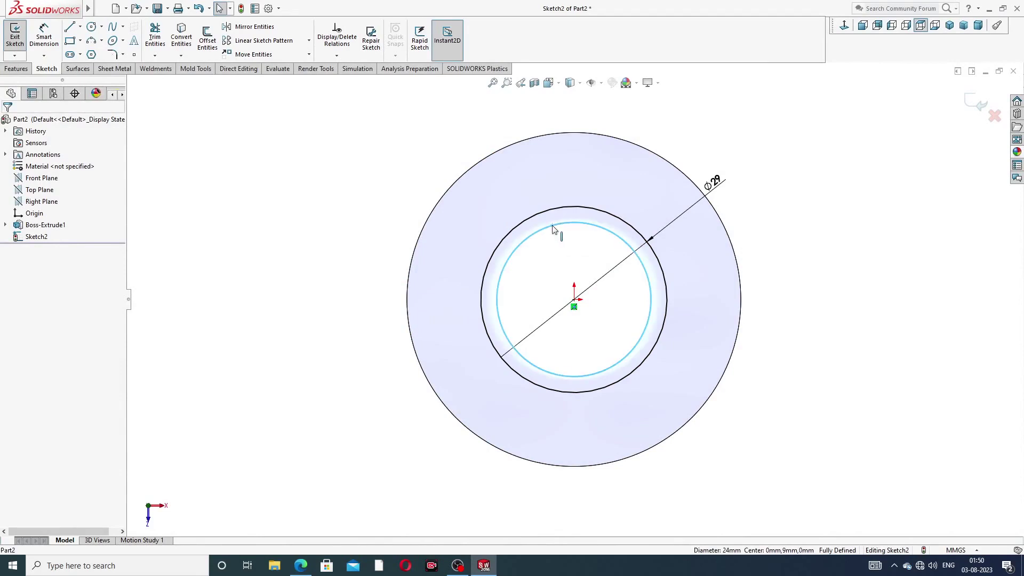
pyautogui.click(184, 41)
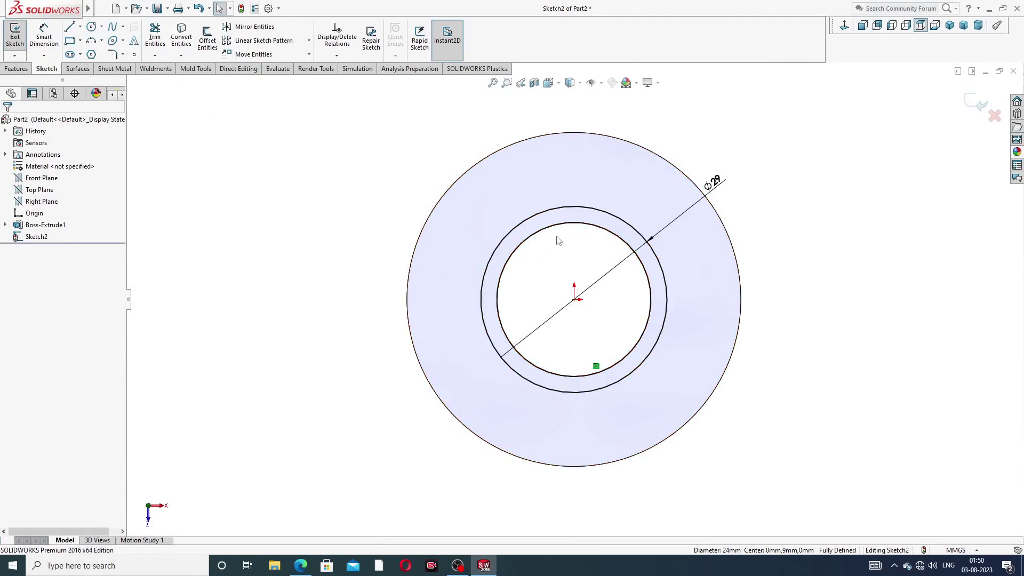
# Extrude the narrow ring between the two sketch circles as a Blind boss 1 mm deep, merged with the body
pyautogui.click(16, 69)
pyautogui.click(19, 36)
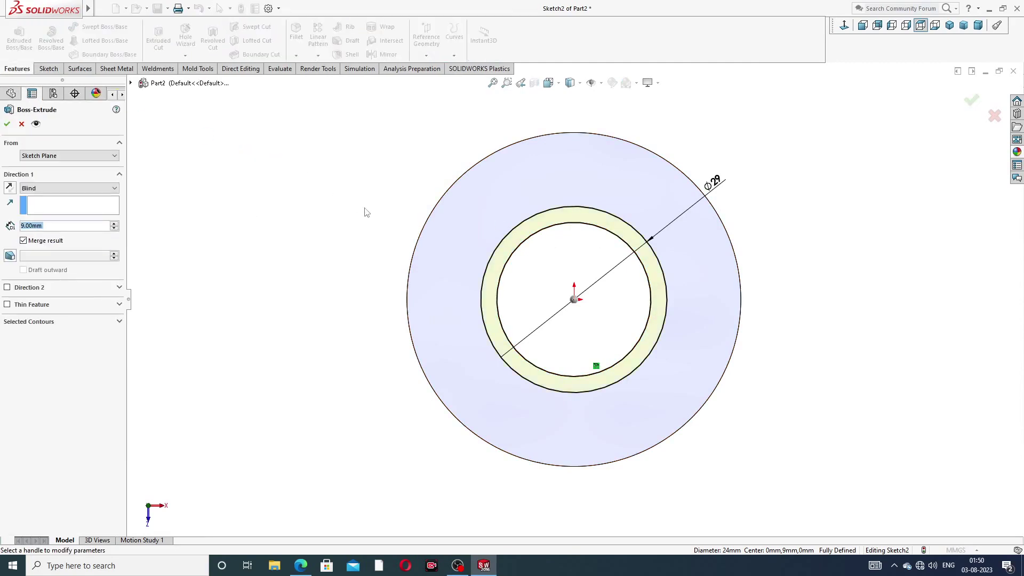
pyautogui.click(948, 26)
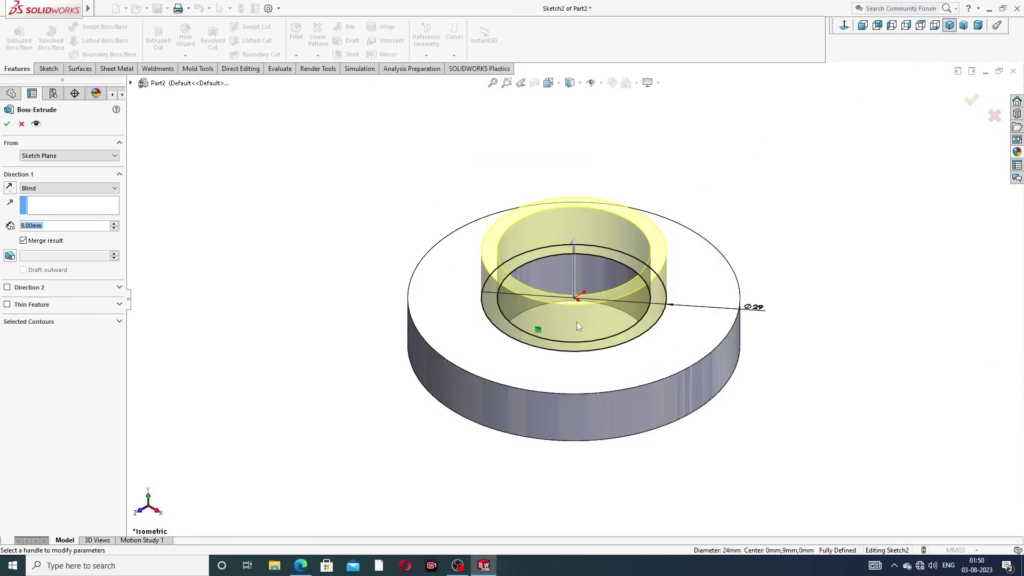
pyautogui.scroll(-2, 579, 326)
pyautogui.scroll(4, 578, 326)
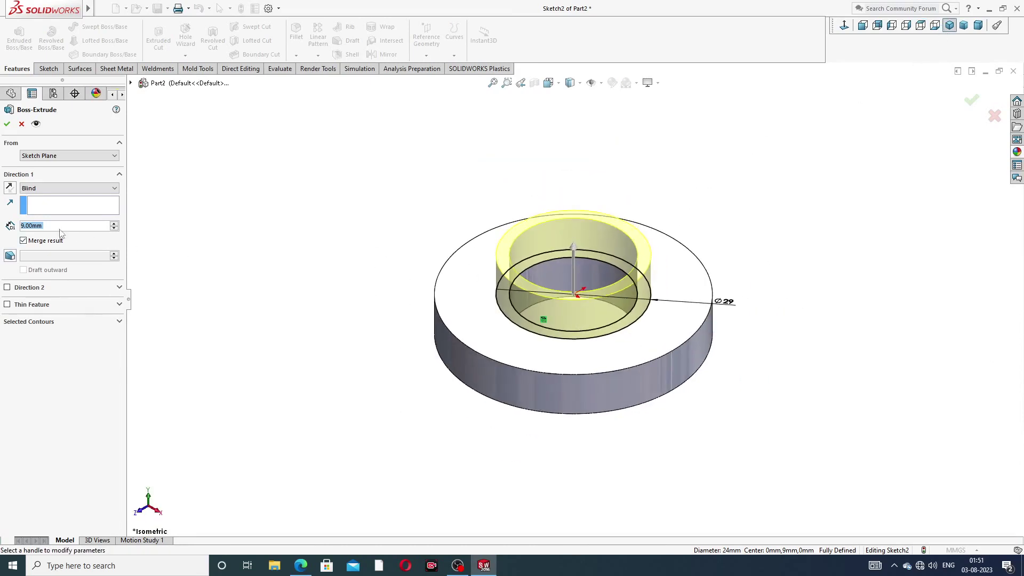
pyautogui.write('1')
pyautogui.press('Return')
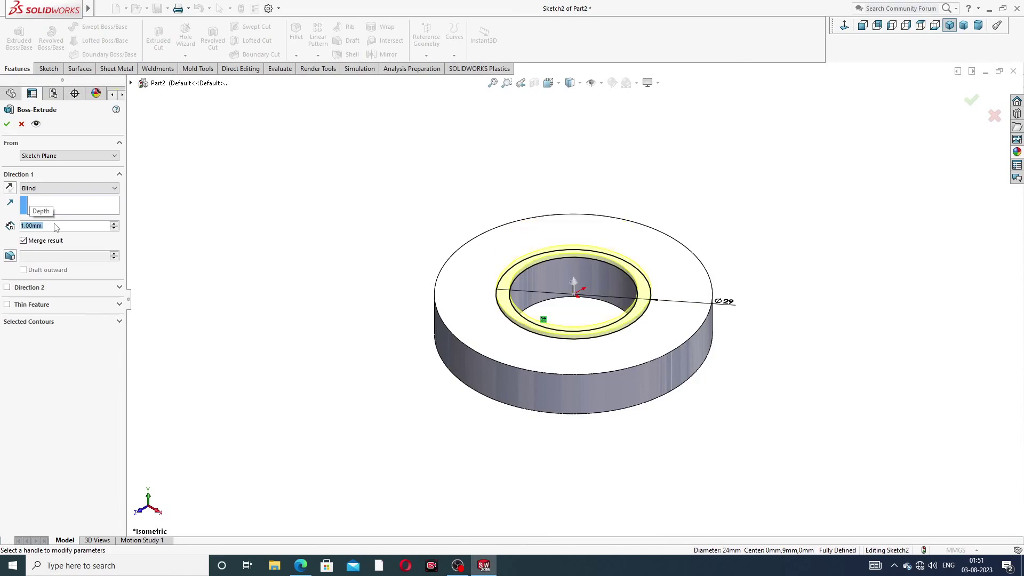
pyautogui.click(8, 126)
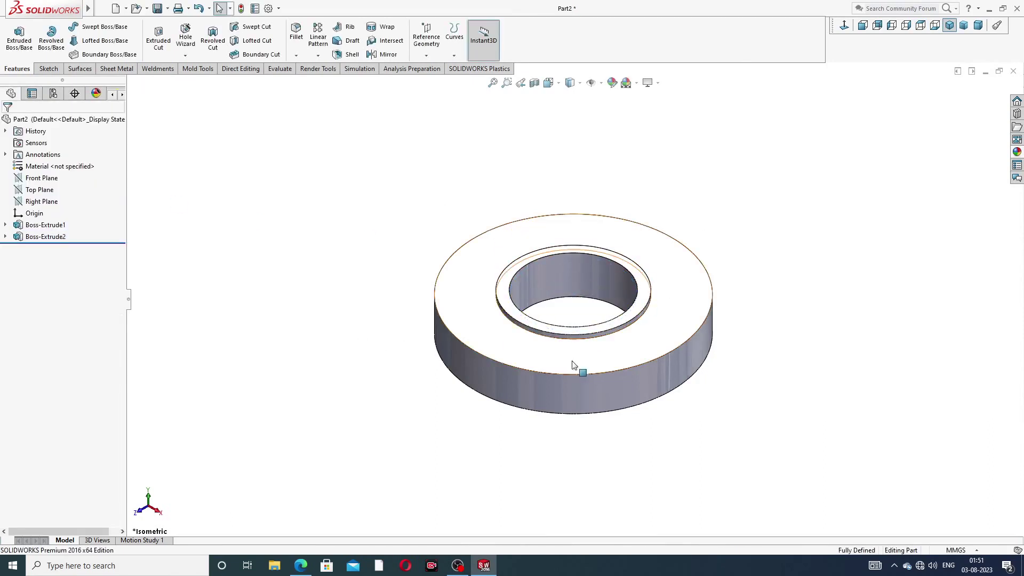
# Check the tooth details in the browser drawing and start a sketch on the wide ring's upper face, viewed normal to it
pyautogui.moveTo(576, 370)
pyautogui.mouseDown(button='middle')
pyautogui.moveTo(585, 267)
pyautogui.moveTo(562, 320)
pyautogui.moveTo(569, 361)
pyautogui.mouseUp(button='middle')
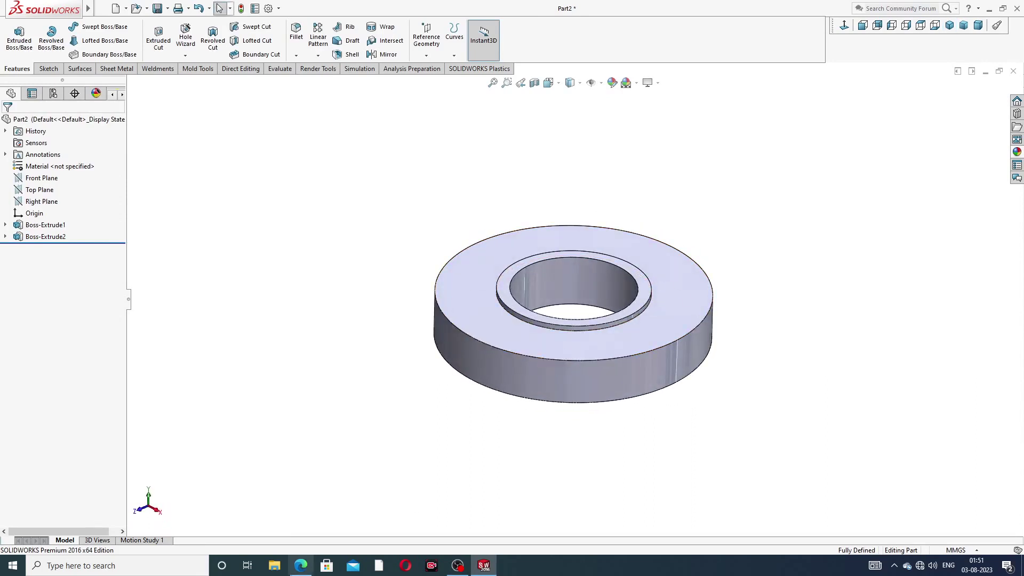
pyautogui.click(305, 570)
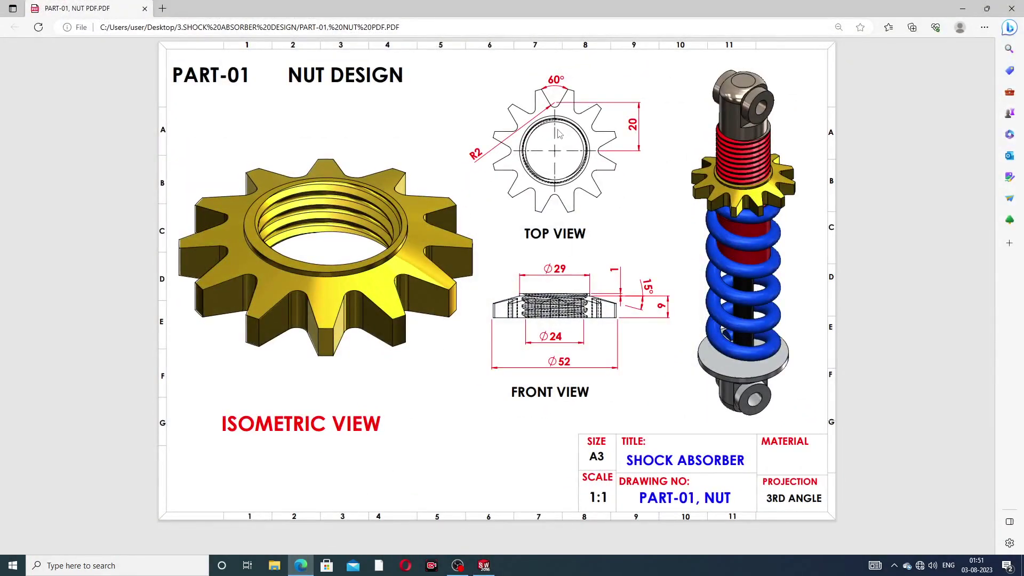
pyautogui.hotkey('alt', 'Tab')
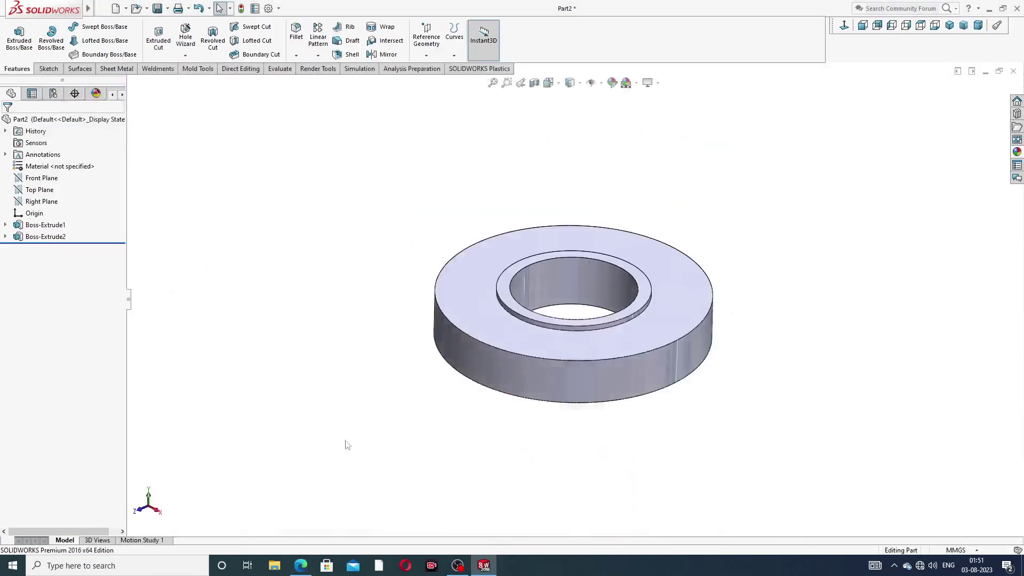
pyautogui.click(544, 238)
pyautogui.click(586, 204)
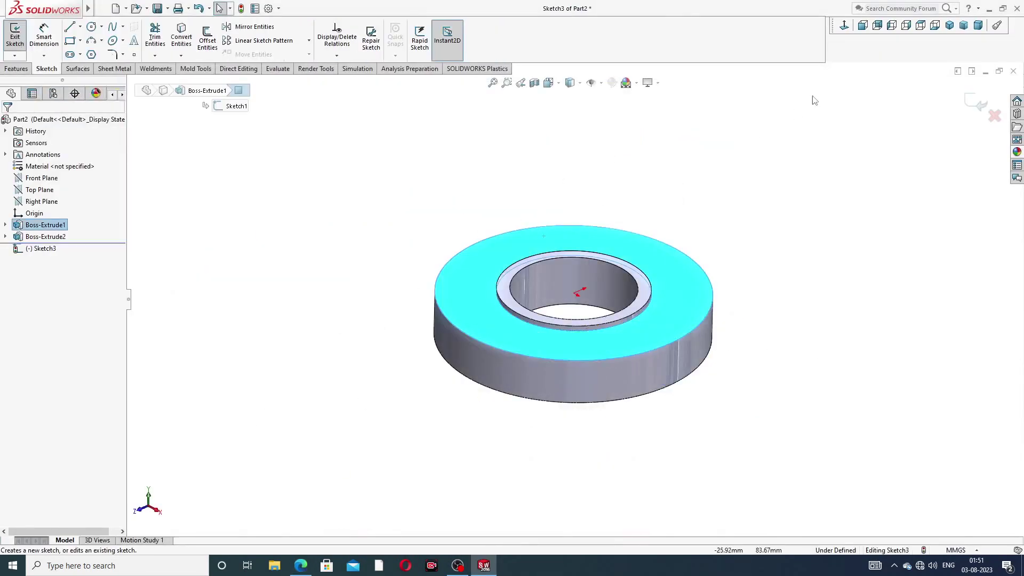
pyautogui.click(844, 26)
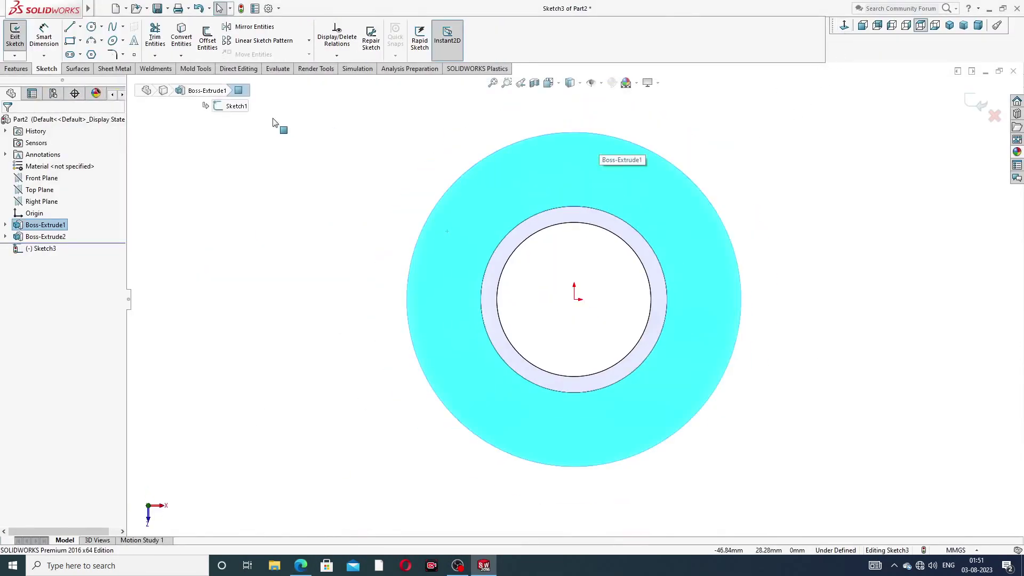
# Draw a vertical and a horizontal centerline joining the origin to the outer edge's upper and left quadrant points
pyautogui.click(80, 26)
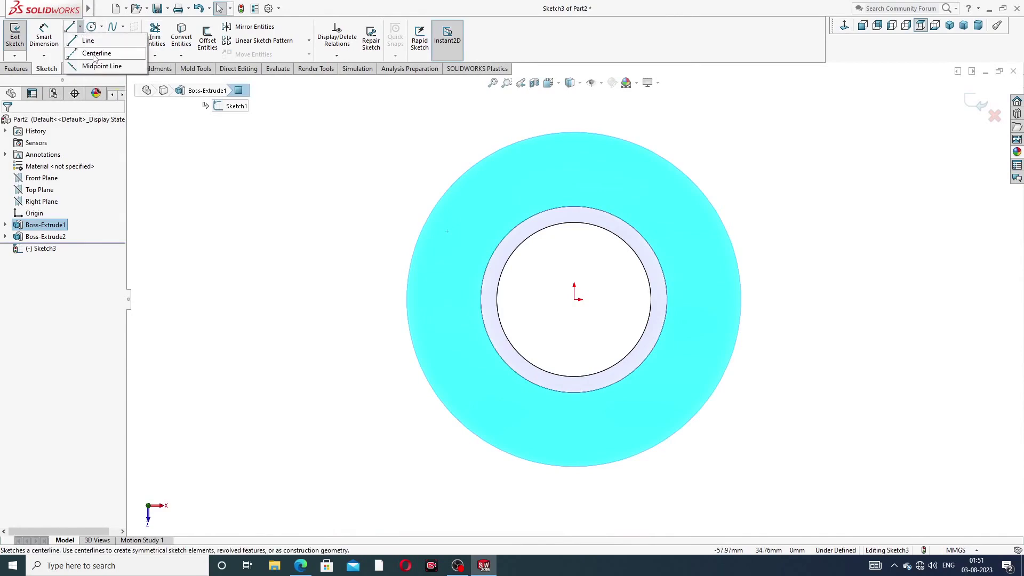
pyautogui.click(97, 52)
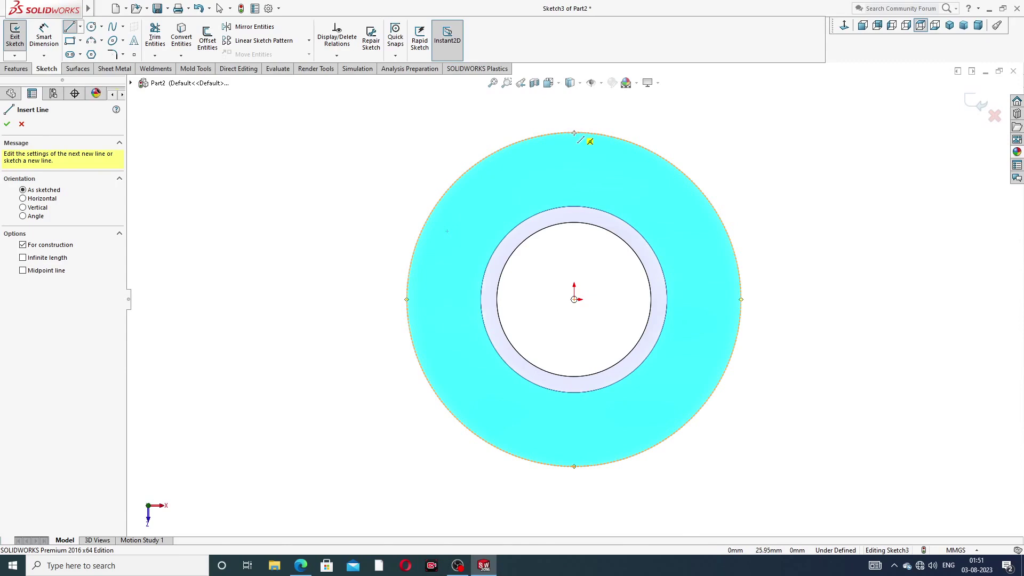
pyautogui.click(574, 133)
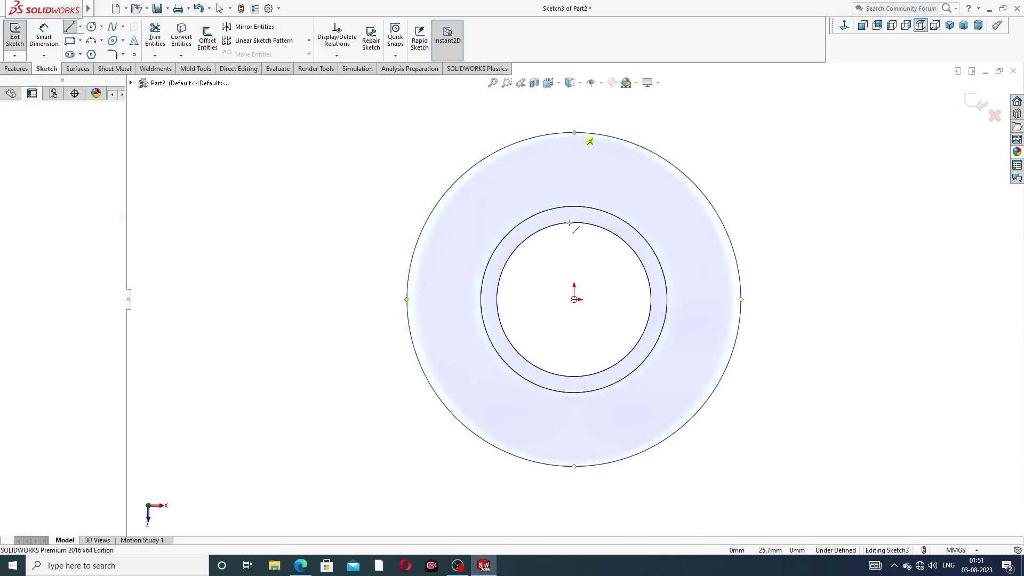
pyautogui.click(574, 299)
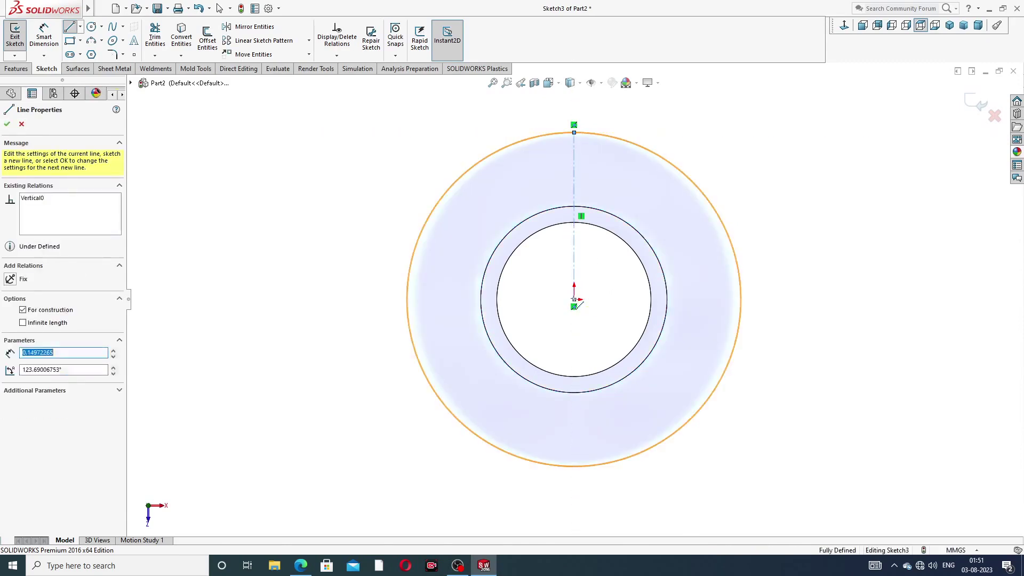
pyautogui.click(407, 299)
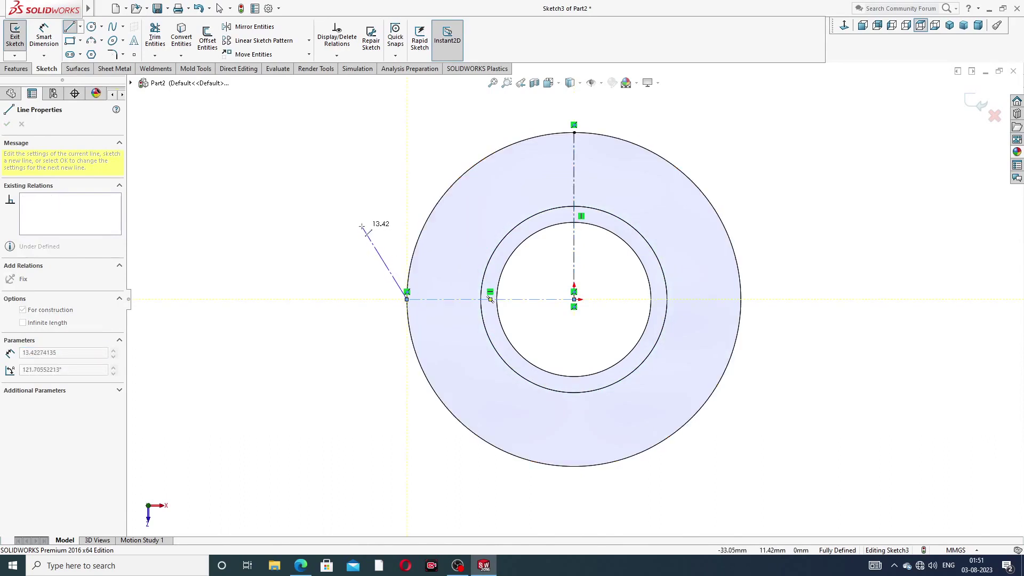
pyautogui.rightClick(363, 190)
pyautogui.click(388, 233)
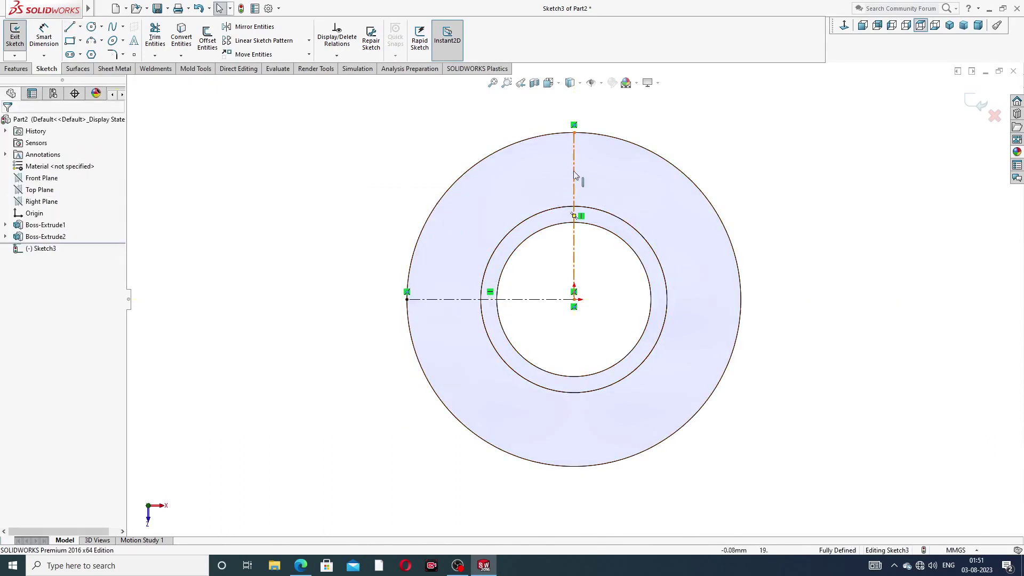
# Draw a circle with a radius of about 2.4 mm, centred on the vertical centerline about 20 mm above the origin
pyautogui.click(91, 26)
pyautogui.scroll(-1, 586, 195)
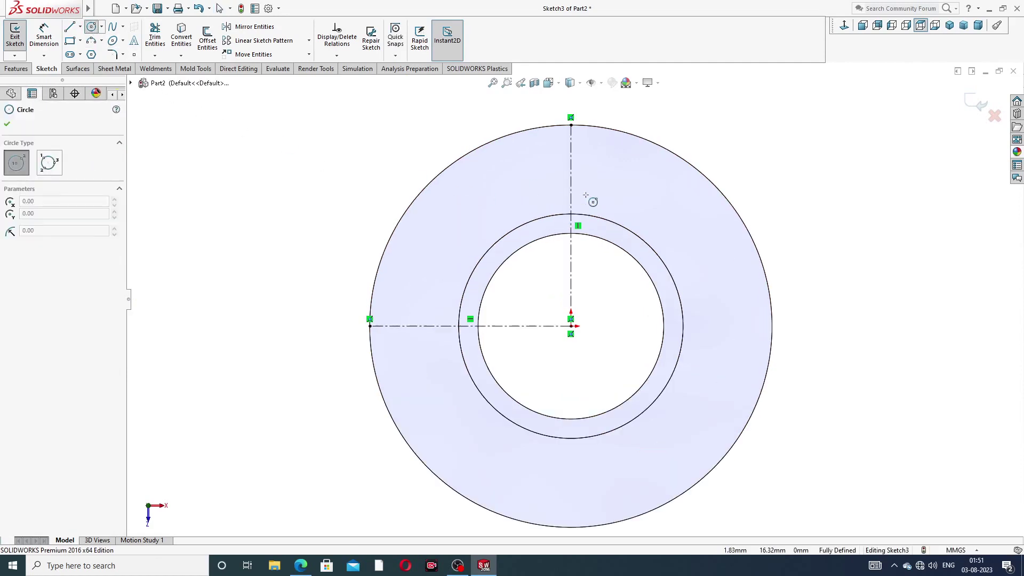
pyautogui.click(571, 172)
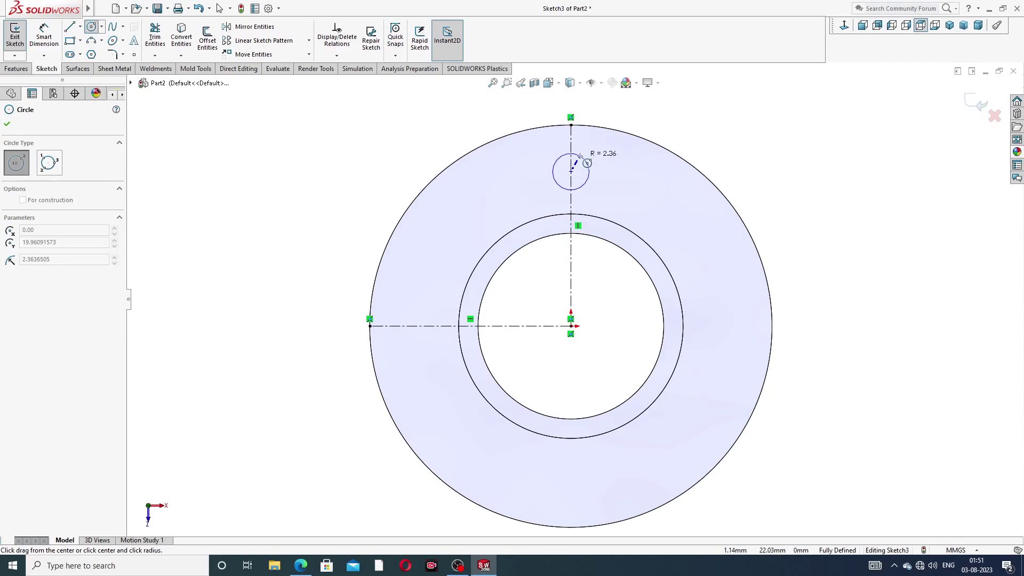
pyautogui.click(587, 163)
pyautogui.rightClick(672, 121)
pyautogui.click(688, 126)
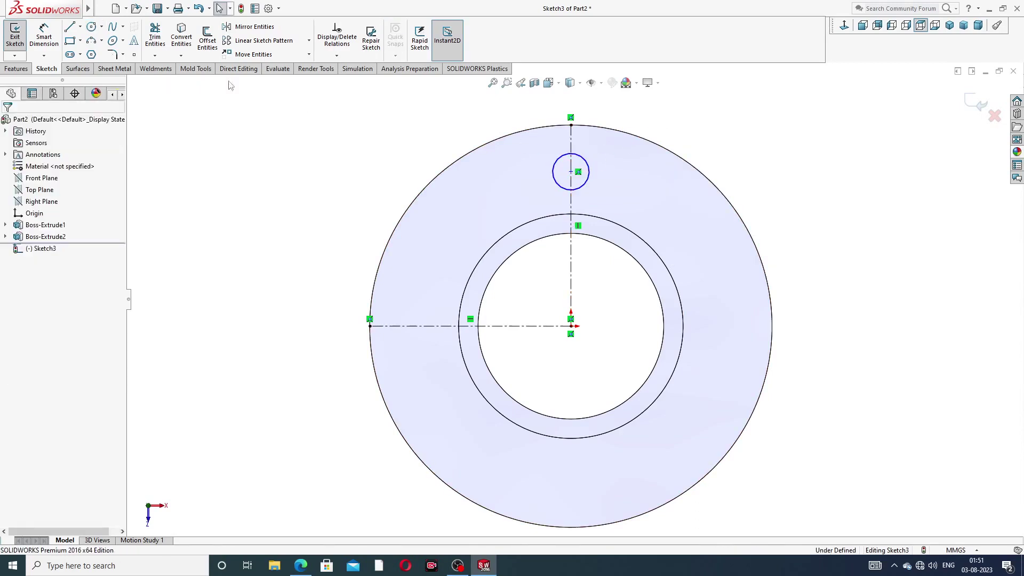
pyautogui.click(70, 27)
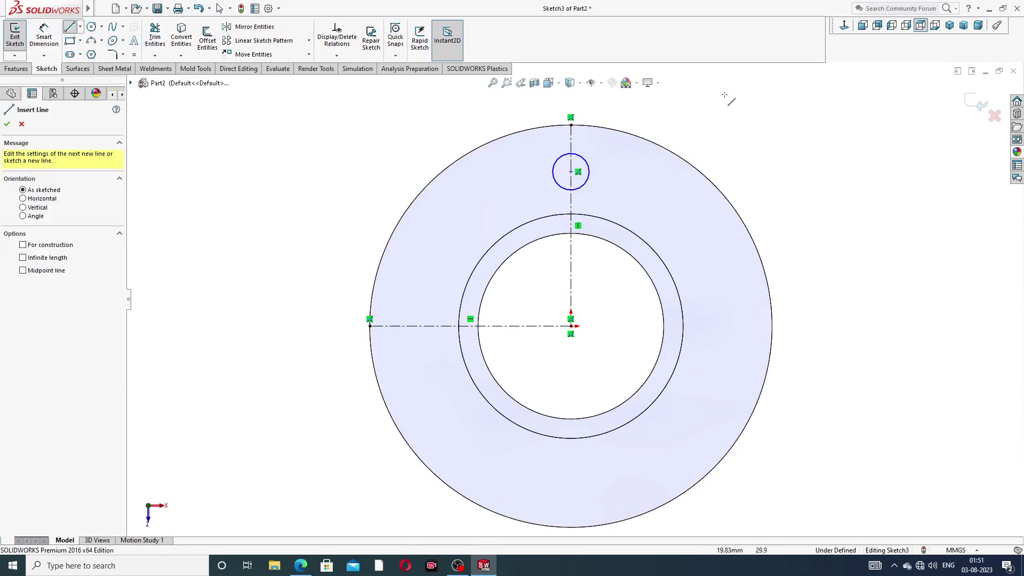
pyautogui.scroll(-2, 582, 154)
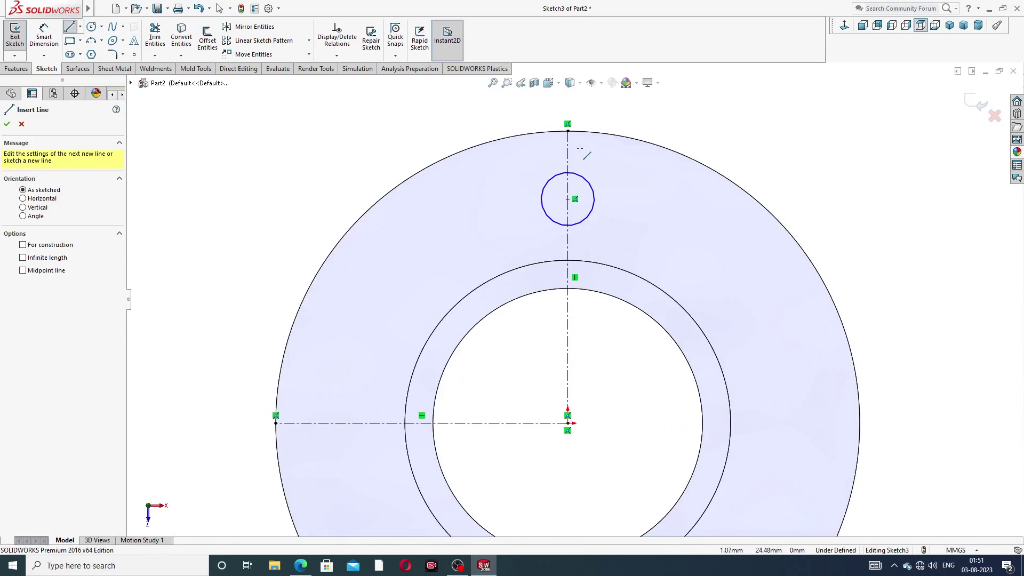
pyautogui.click(592, 188)
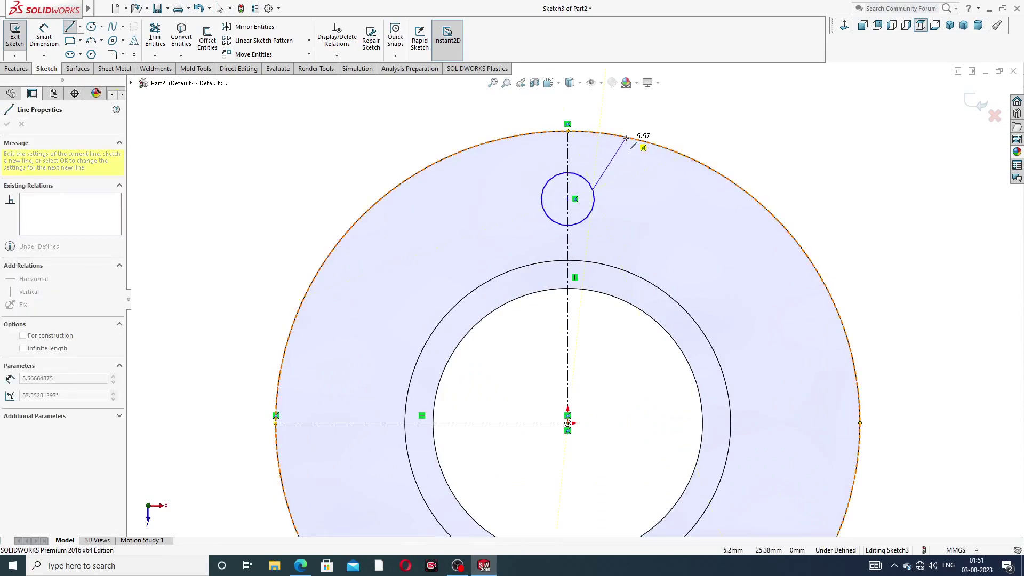
pyautogui.press('Escape')
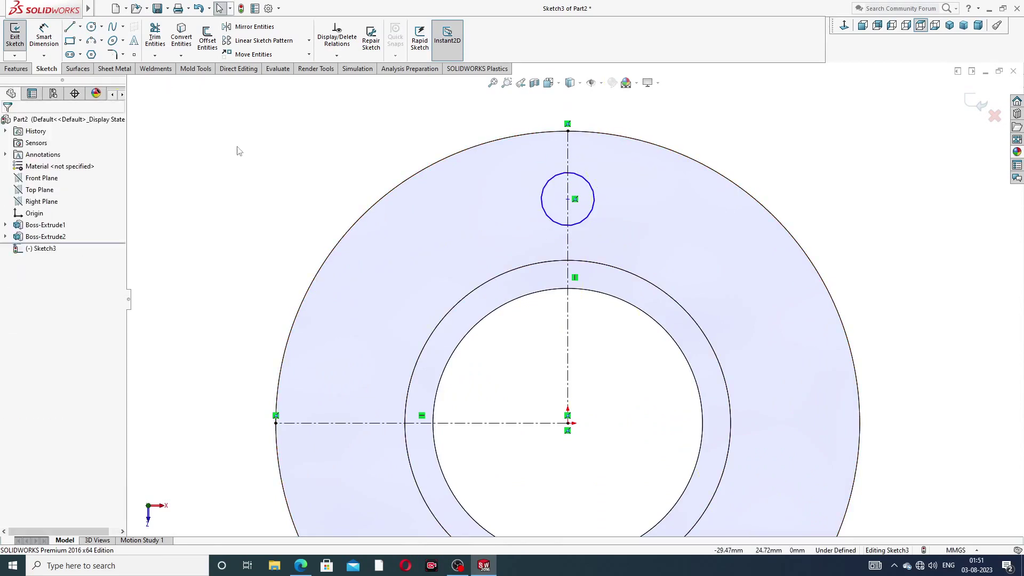
# Draw a line about 7 mm long, tangent to the small circle's right side and ending on the ring's outer edge
pyautogui.click(80, 27)
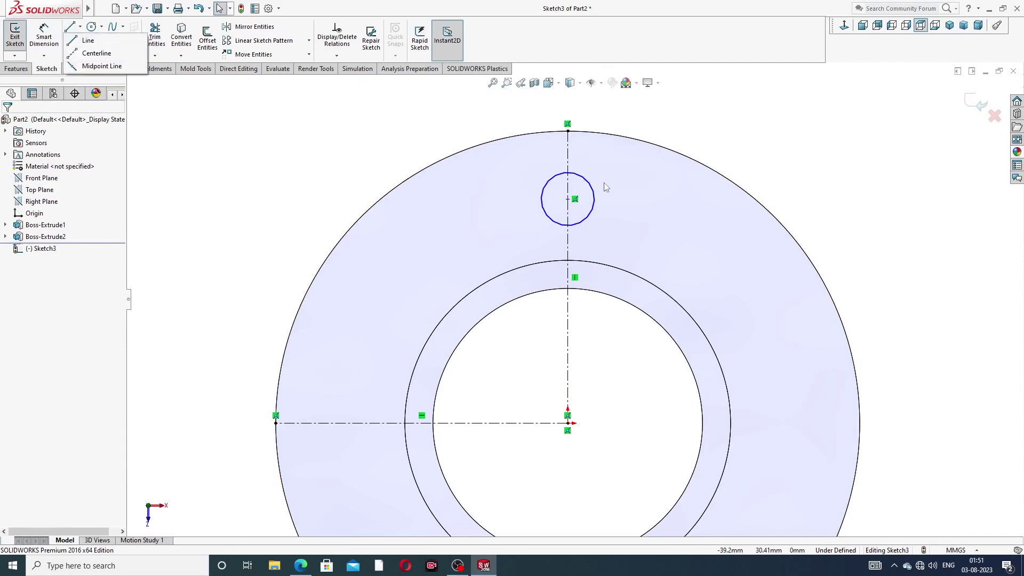
pyautogui.click(88, 40)
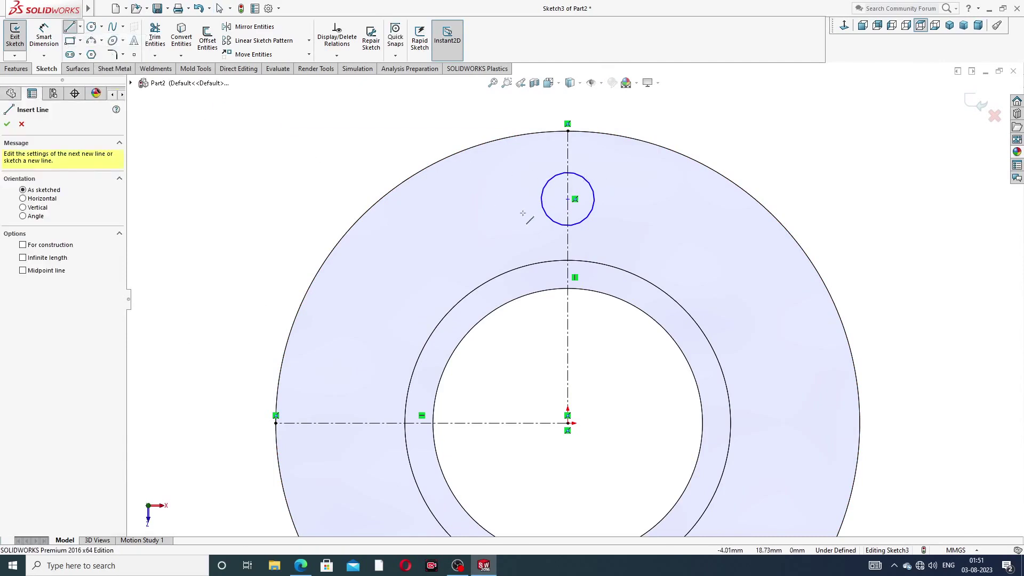
pyautogui.scroll(-2, 525, 210)
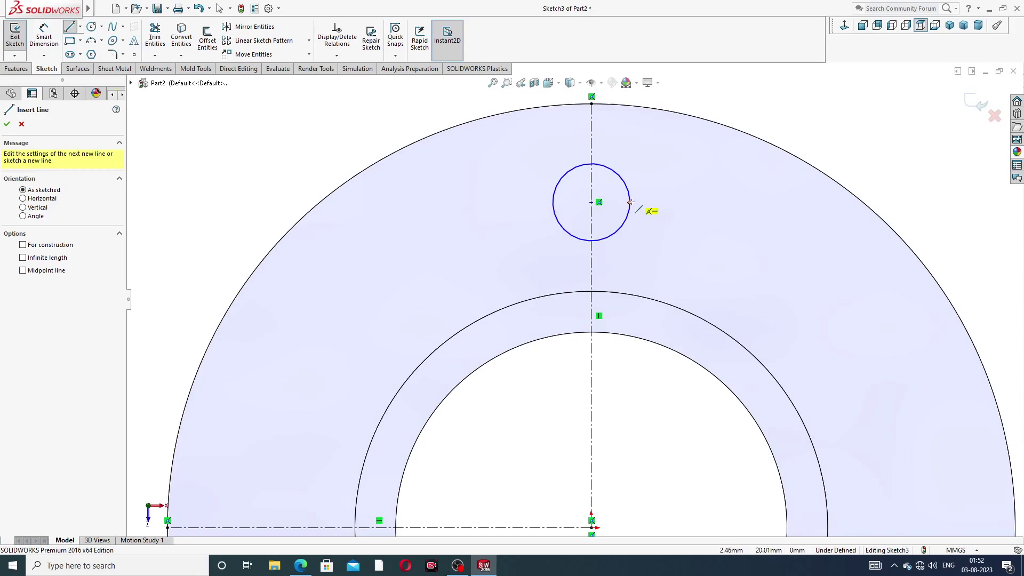
pyautogui.click(631, 203)
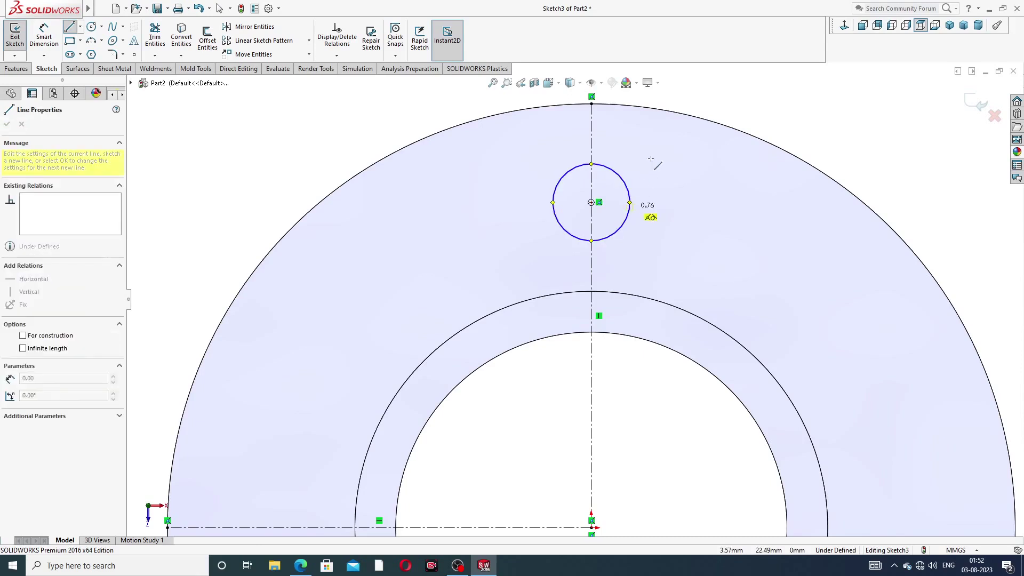
pyautogui.click(667, 111)
pyautogui.rightClick(714, 100)
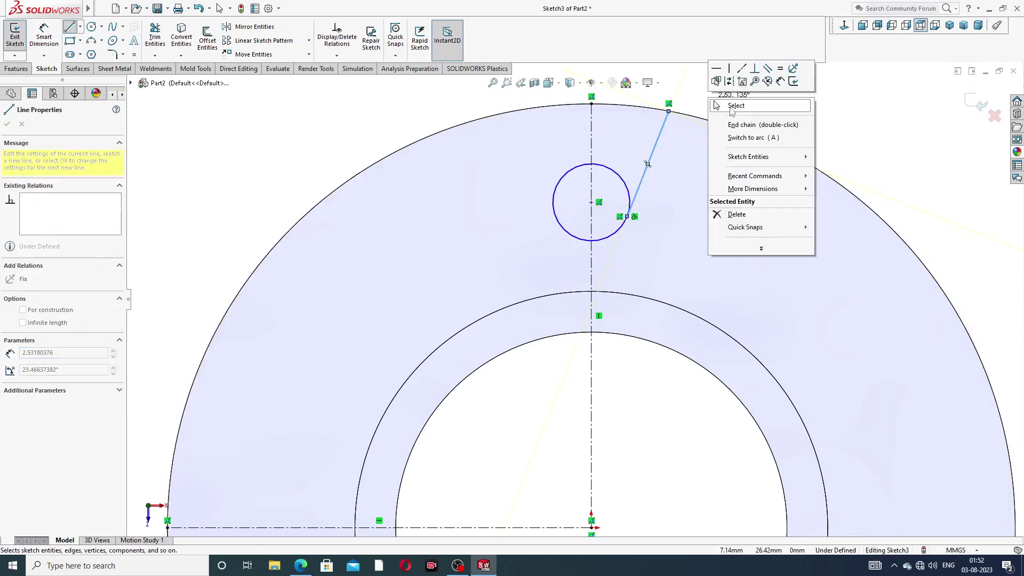
pyautogui.click(733, 106)
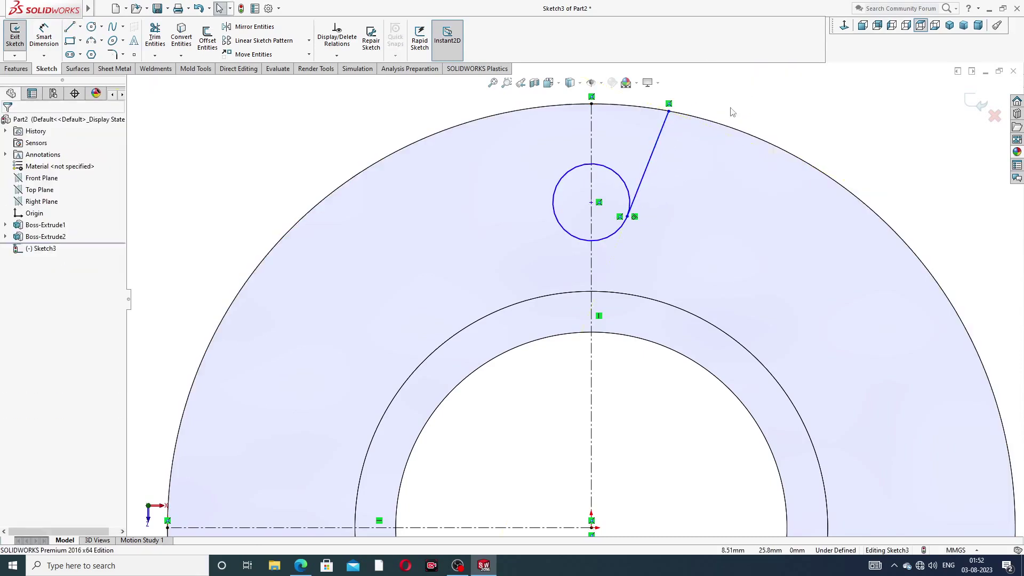
# Mirror the tangent line about the vertical centerline, keeping the original as a copy
pyautogui.click(277, 29)
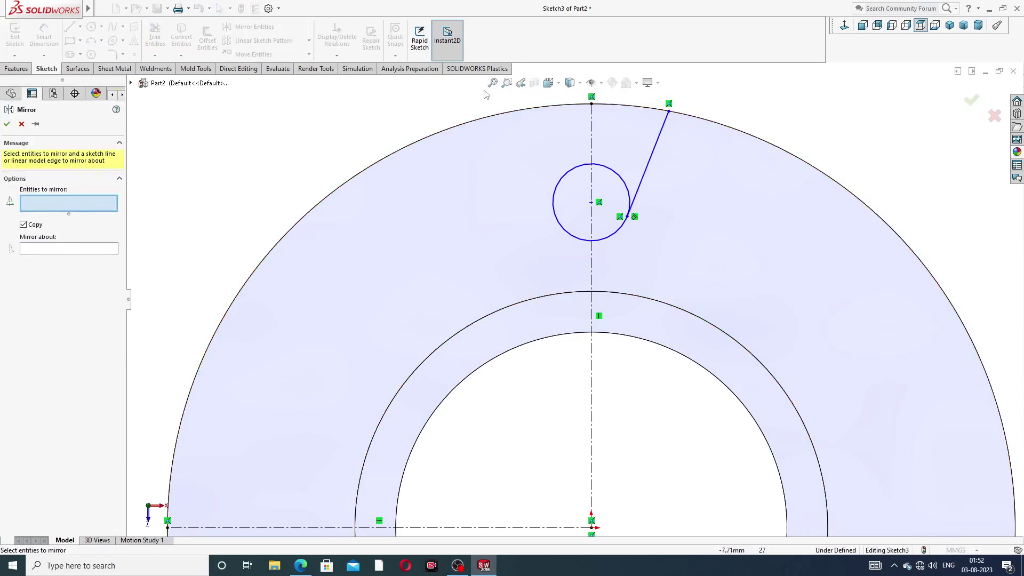
pyautogui.click(656, 142)
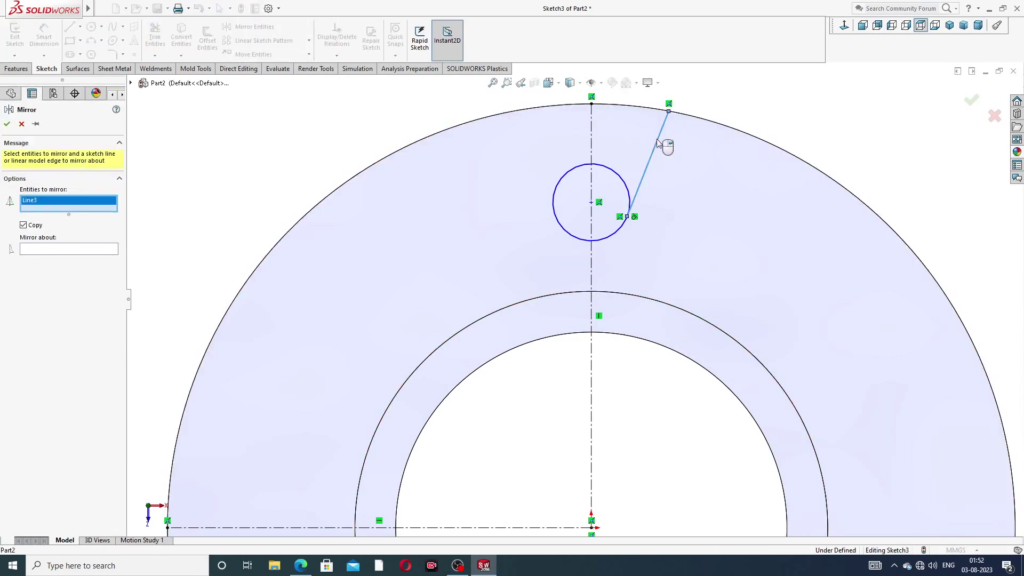
pyautogui.click(97, 249)
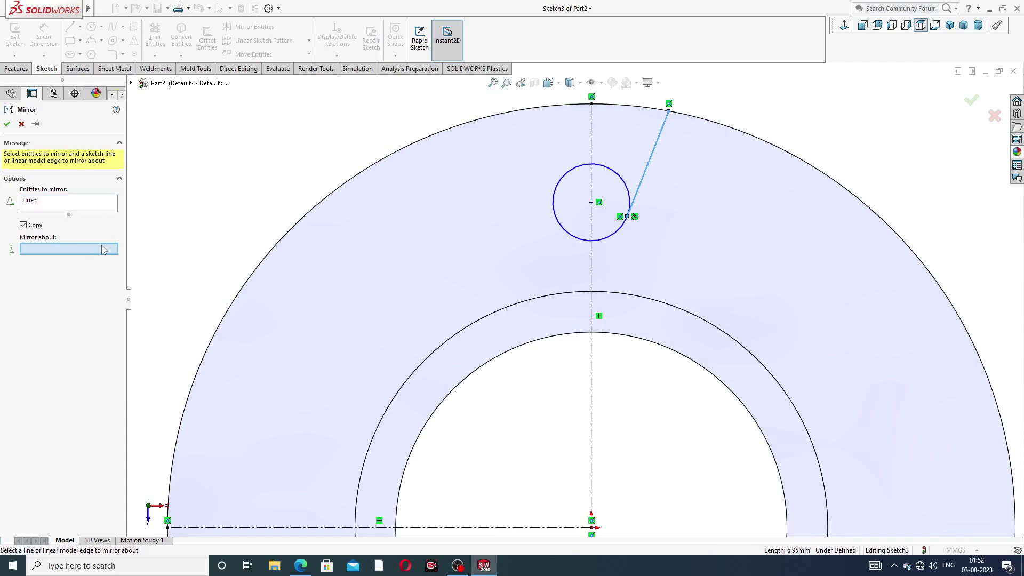
pyautogui.click(592, 138)
pyautogui.click(7, 125)
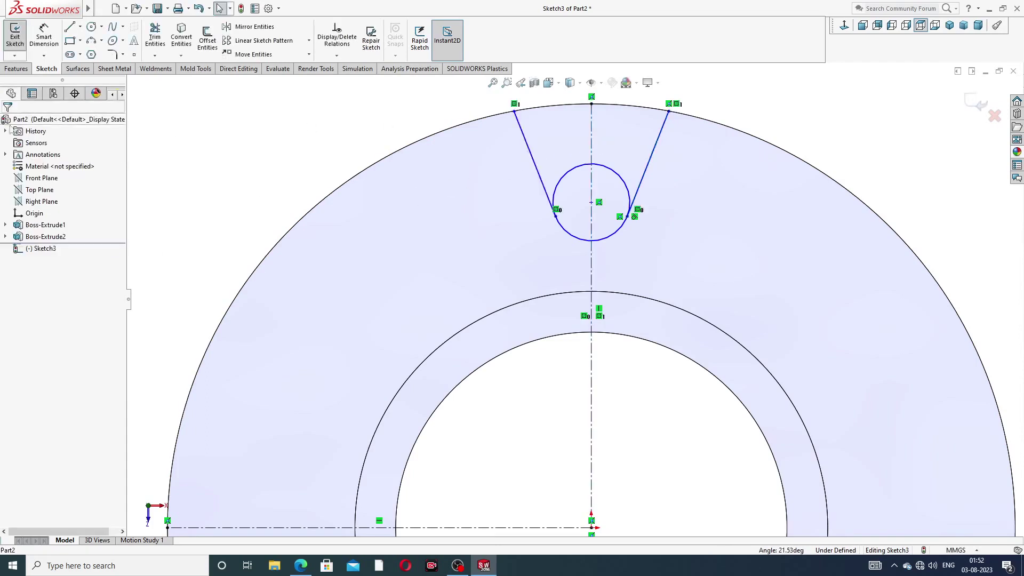
# Trim away the small circle's upper part between the two slanted lines, leaving only the lower arc as the notch bottom
pyautogui.press('z')
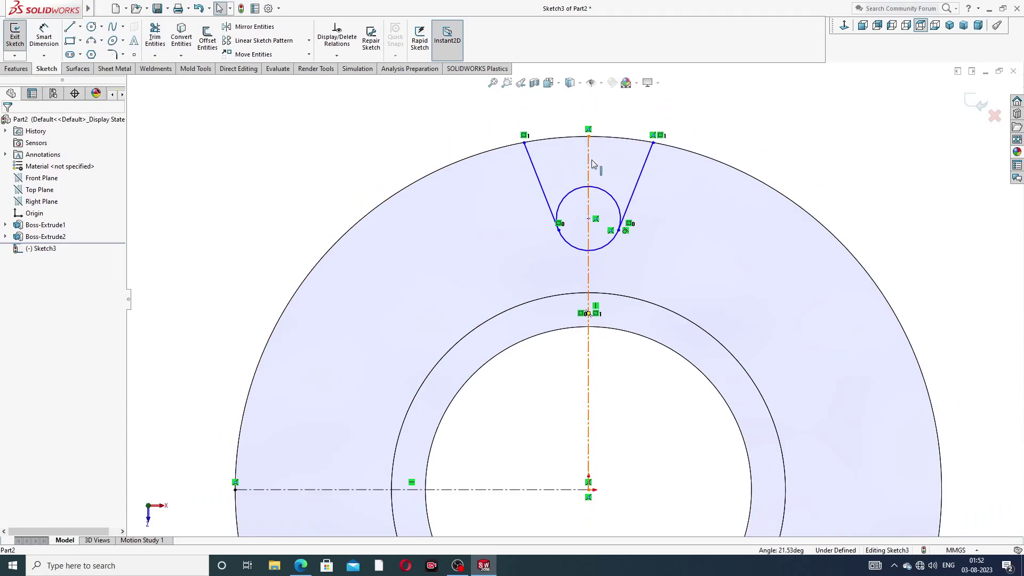
pyautogui.click(155, 35)
pyautogui.scroll(-2, 613, 184)
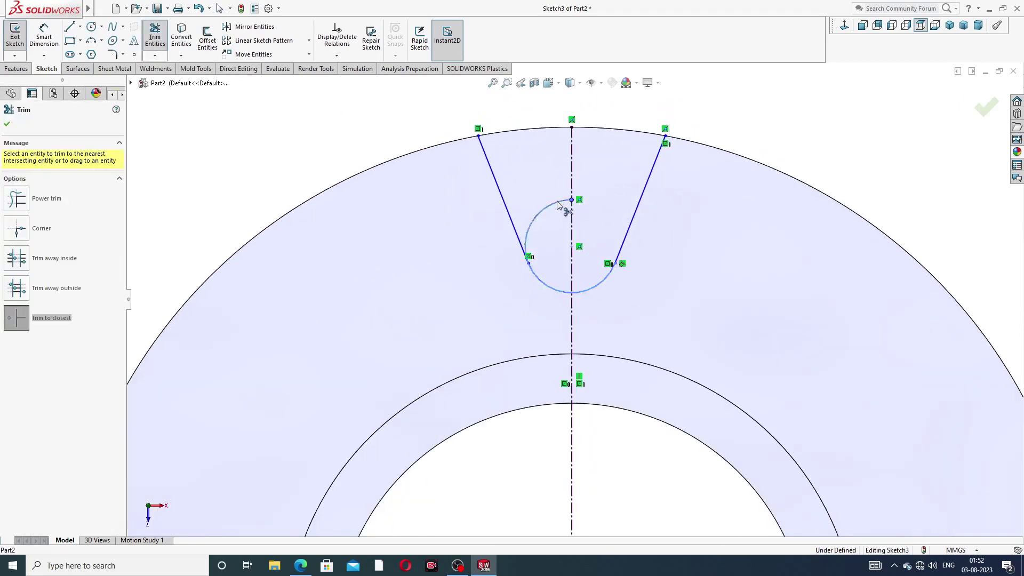
pyautogui.click(573, 201)
pyautogui.rightClick(675, 107)
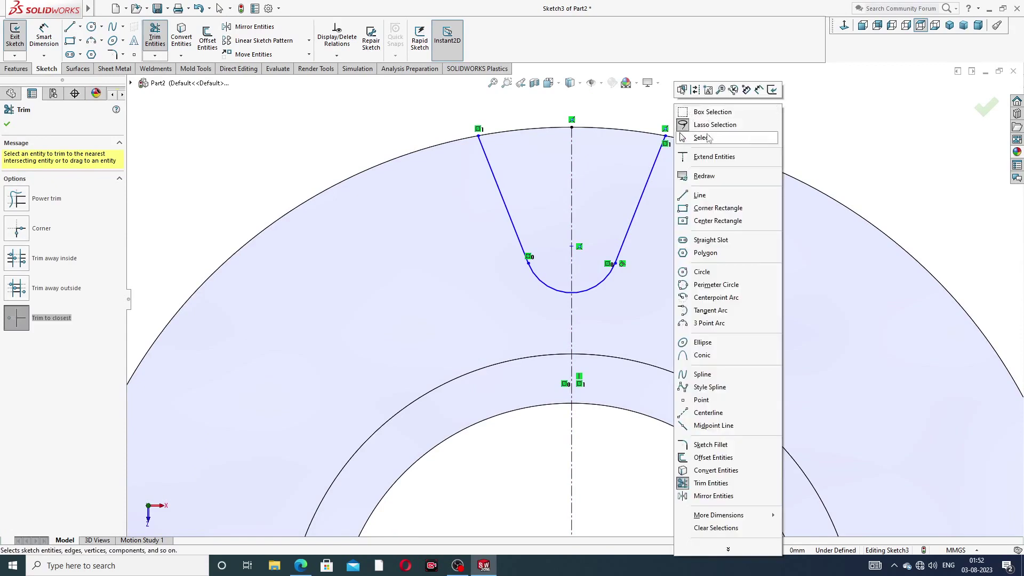
pyautogui.click(706, 139)
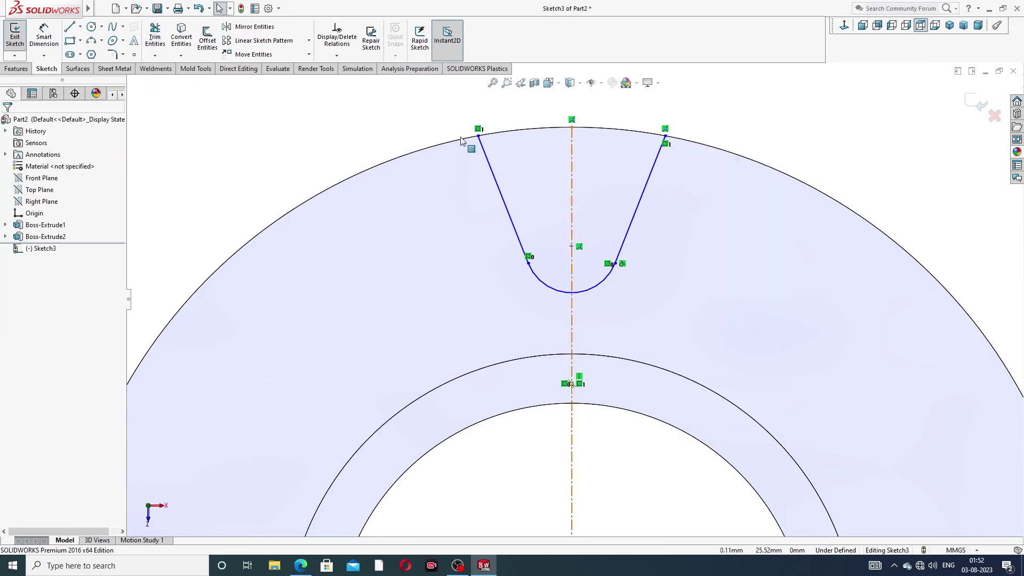
# Check the notch dimensions in the browser drawing and dimension the arc's centre 20 mm above the horizontal centerline
pyautogui.click(44, 42)
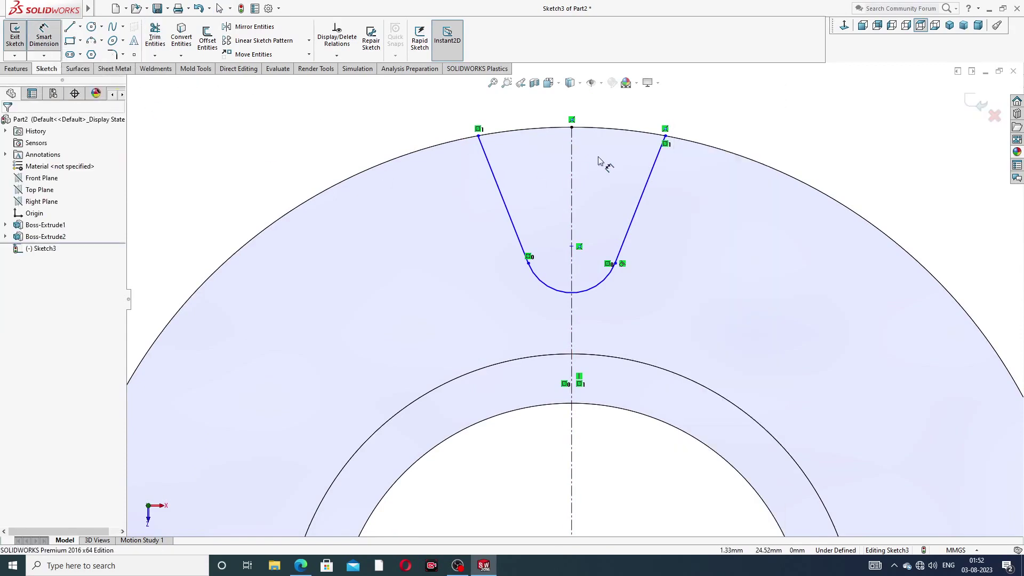
pyautogui.hotkey('alt', 'Tab')
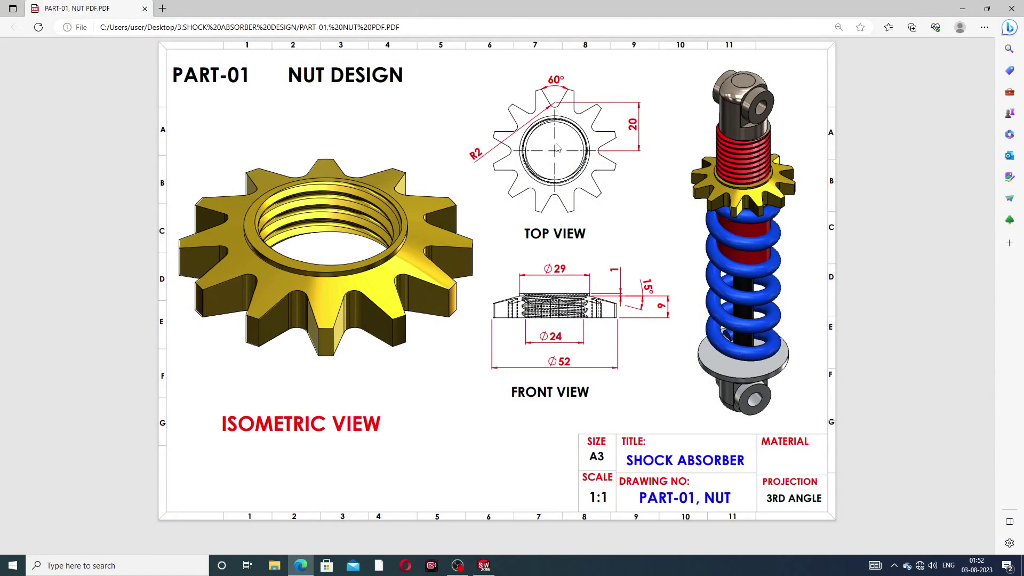
pyautogui.click(301, 565)
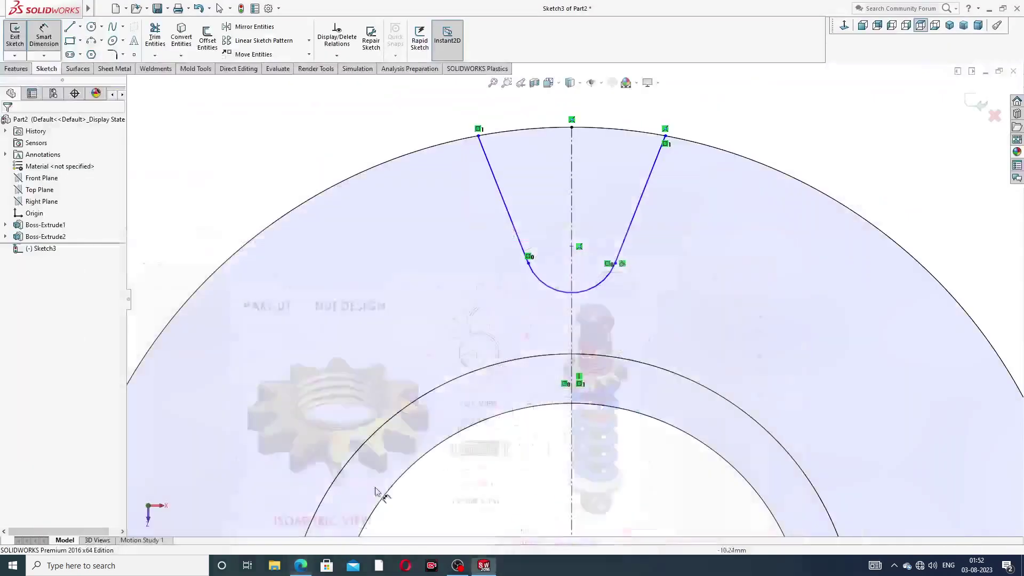
pyautogui.click(572, 247)
pyautogui.scroll(3, 574, 255)
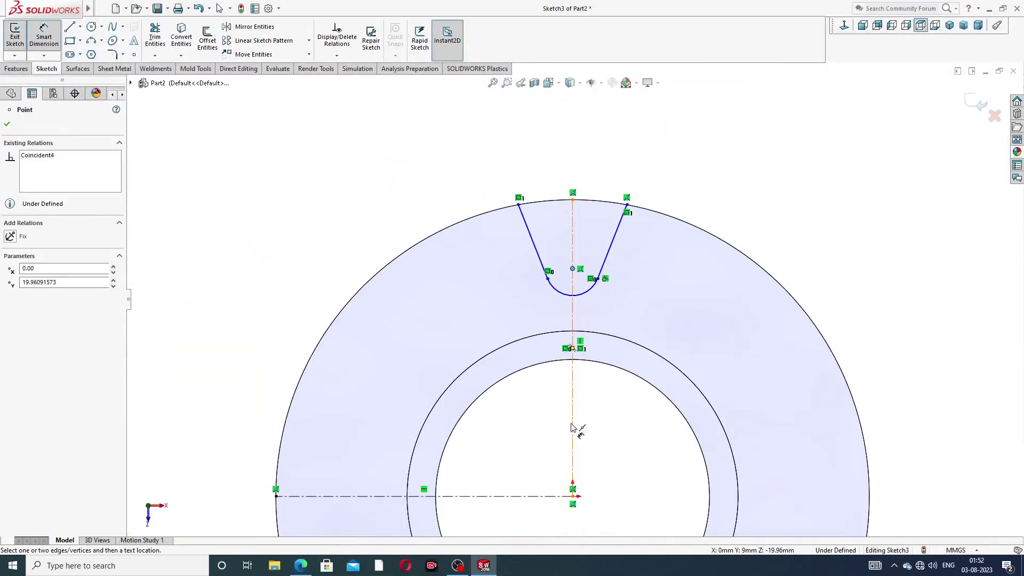
pyautogui.click(553, 497)
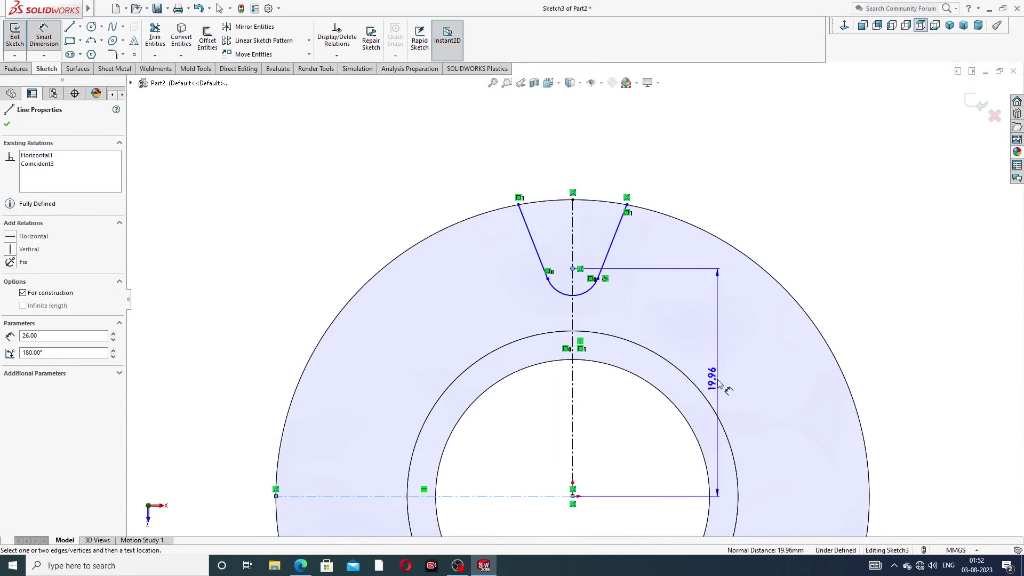
pyautogui.click(718, 385)
pyautogui.write('20')
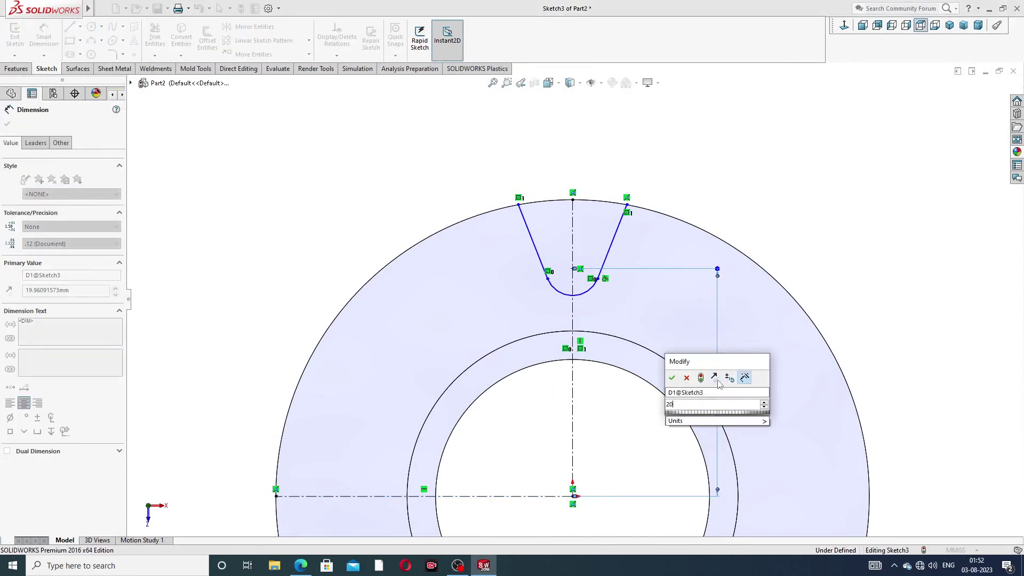
pyautogui.press('Return')
pyautogui.click(795, 234)
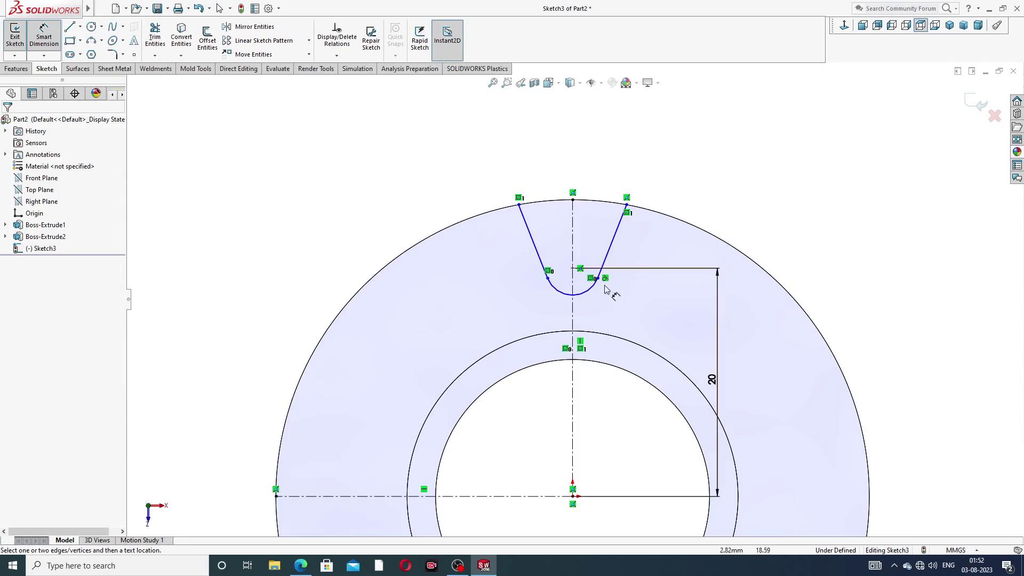
# Dimension the notch's bottom arc with a radius of 2 mm
pyautogui.click(590, 289)
pyautogui.click(603, 312)
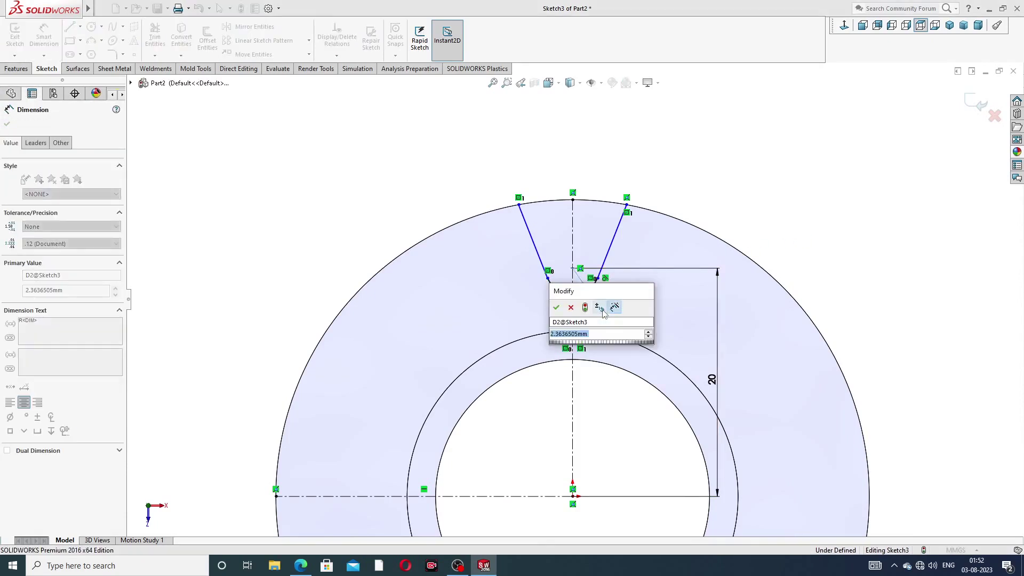
pyautogui.write('2')
pyautogui.press('Return')
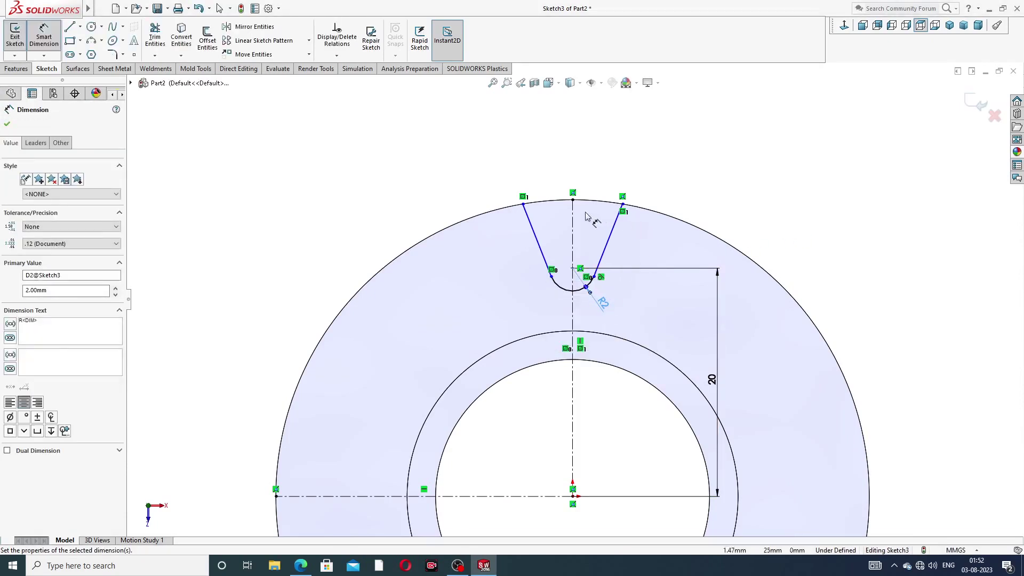
# Dimension the angle between the notch's two slanted lines as 60° and leave the dimension tool
pyautogui.click(535, 232)
pyautogui.click(609, 237)
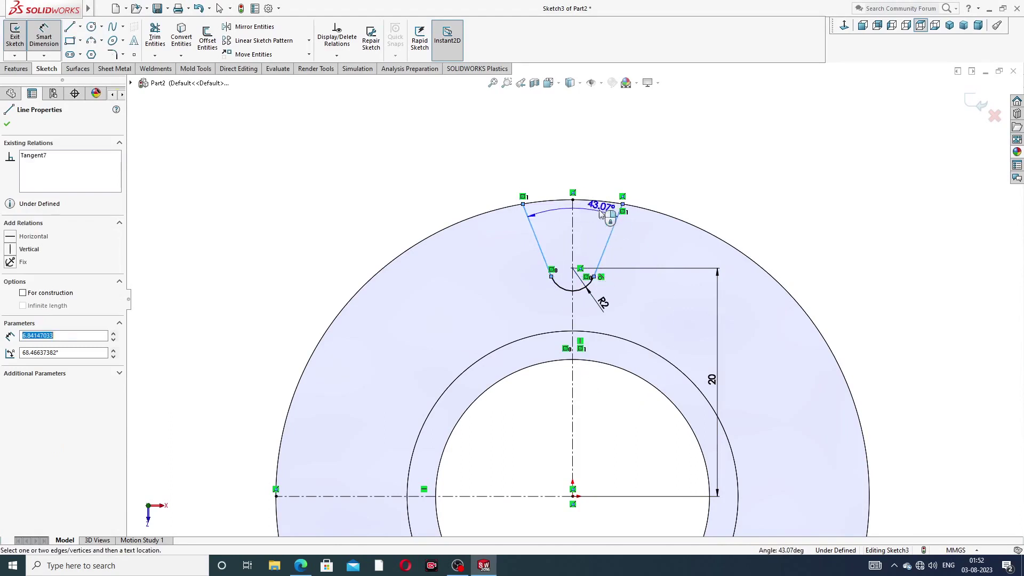
pyautogui.click(574, 181)
pyautogui.write('60')
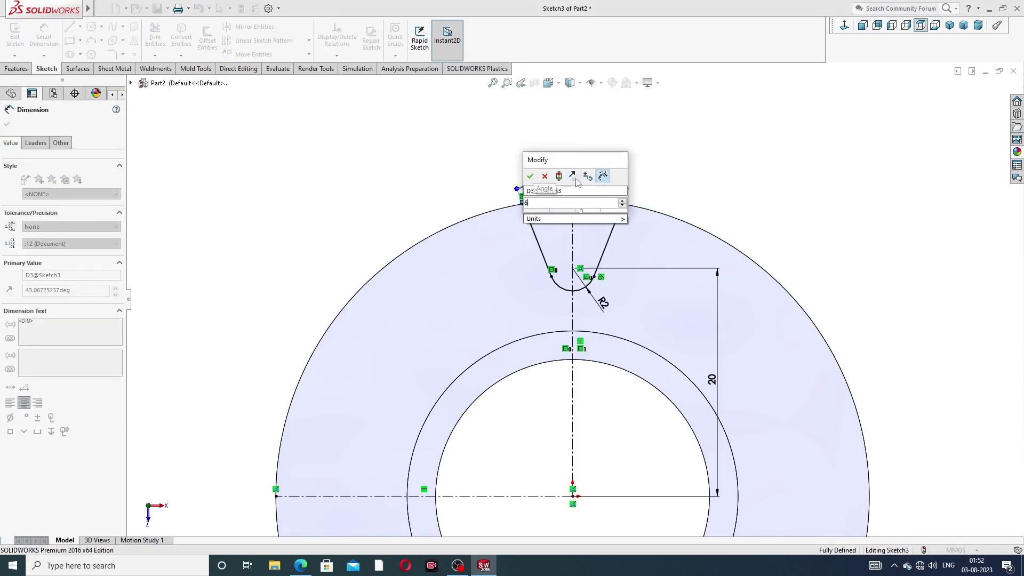
pyautogui.press('Return')
pyautogui.click(653, 150)
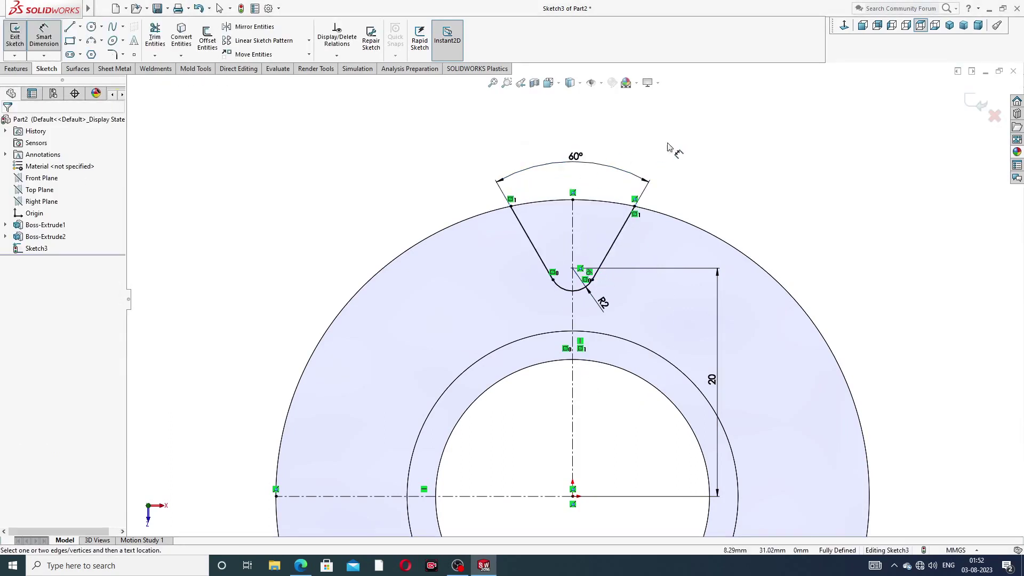
pyautogui.rightClick(669, 146)
pyautogui.click(693, 159)
# Move the 20 mm dimension farther out from the vertical centerline and clear the selection
pyautogui.scroll(3, 651, 242)
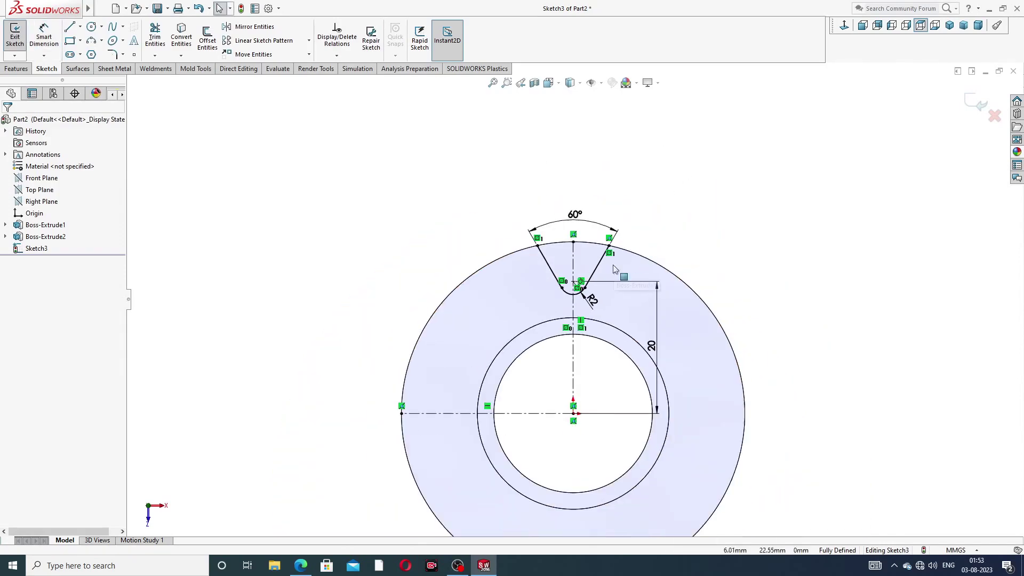
pyautogui.scroll(-2, 601, 353)
pyautogui.scroll(3, 575, 323)
pyautogui.scroll(-2, 564, 411)
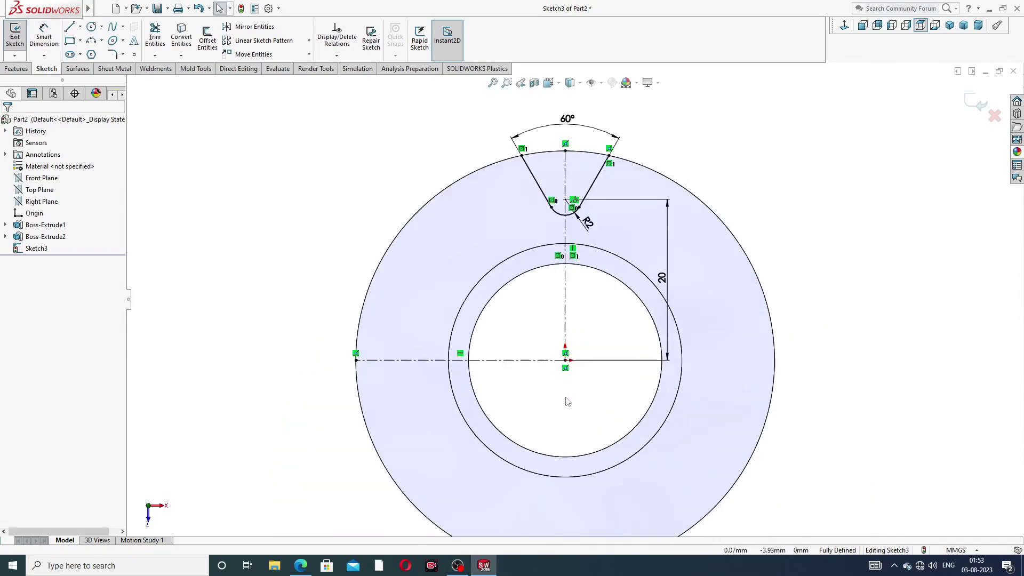
pyautogui.scroll(3, 562, 412)
pyautogui.scroll(-2, 562, 414)
pyautogui.scroll(1, 590, 172)
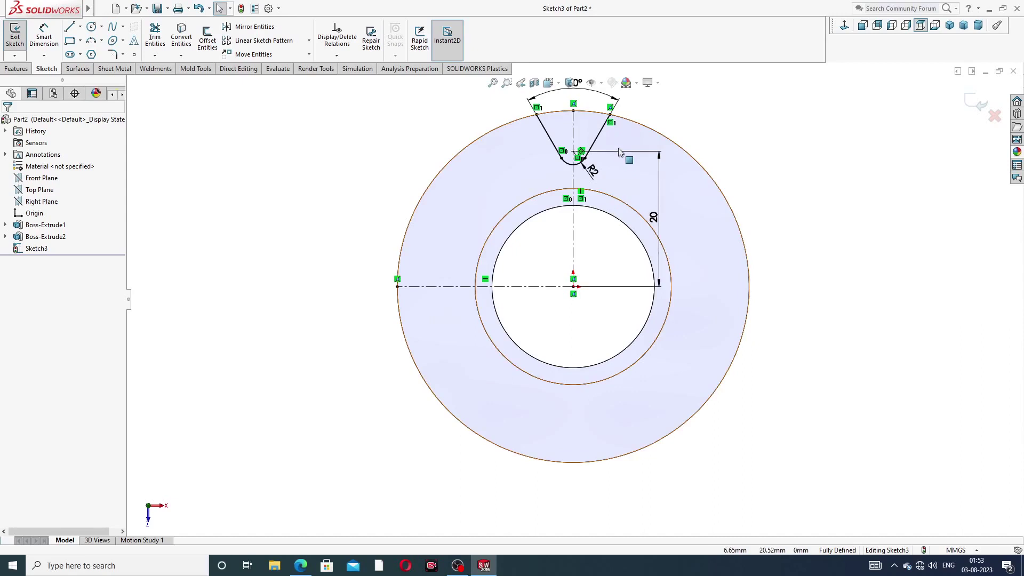
pyautogui.scroll(1, 599, 181)
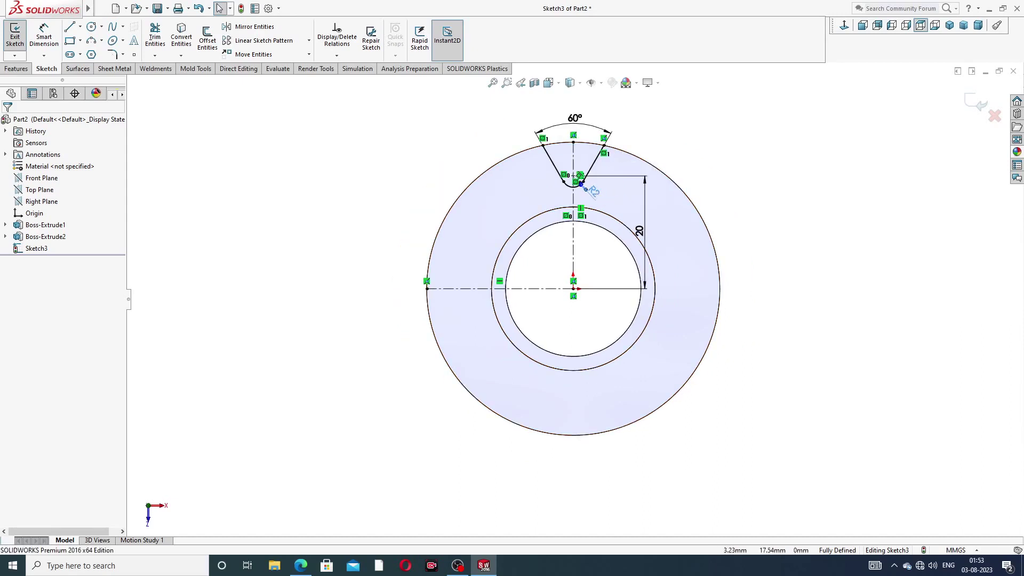
pyautogui.moveTo(640, 230); pyautogui.dragTo(667, 226)
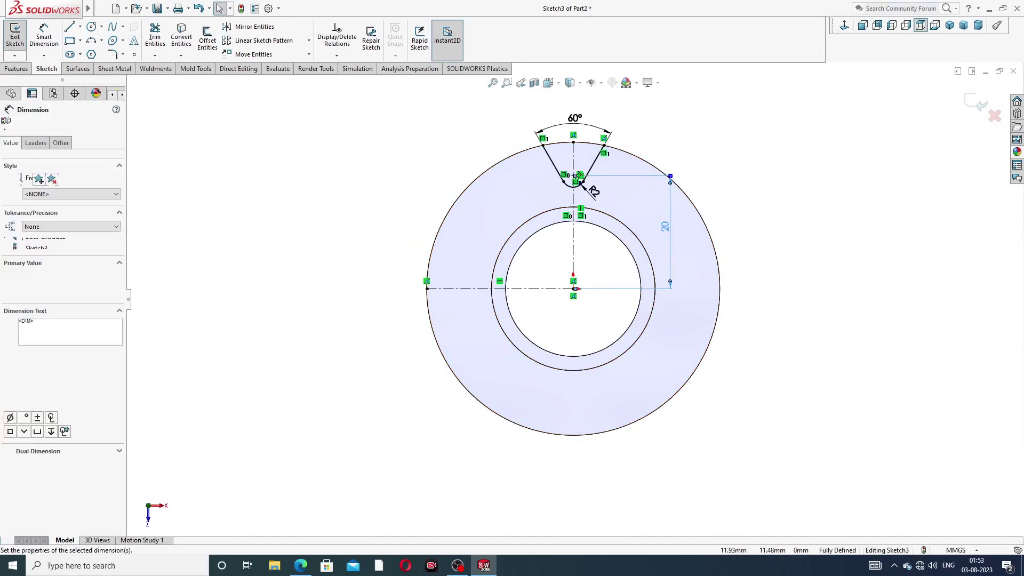
pyautogui.press('Escape')
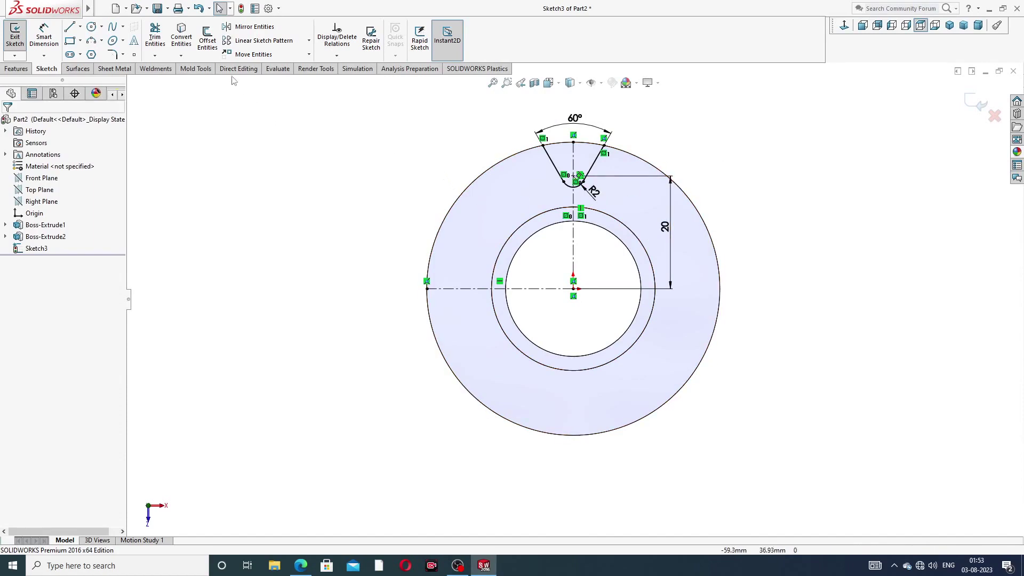
pyautogui.click(309, 41)
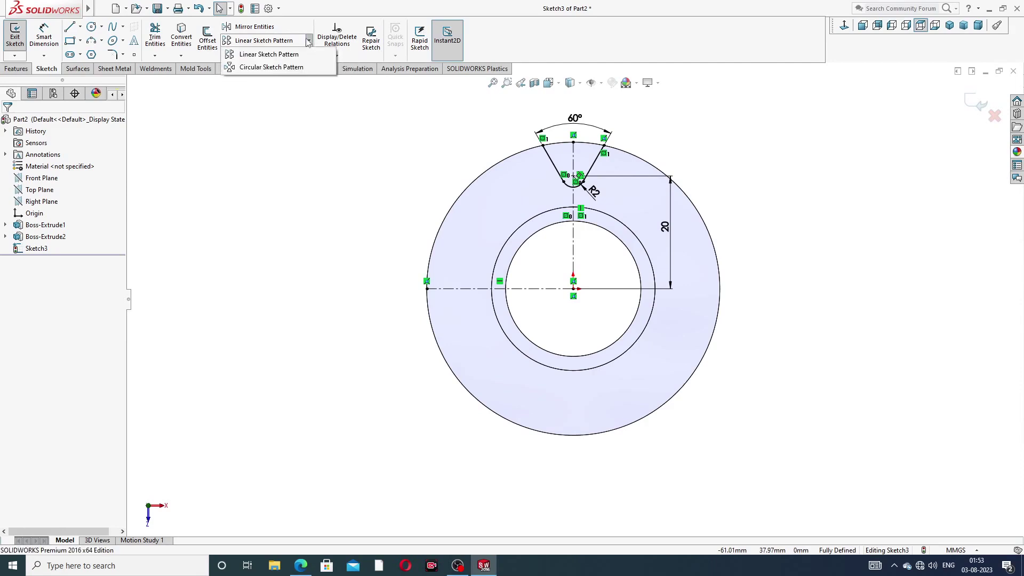
pyautogui.click(293, 68)
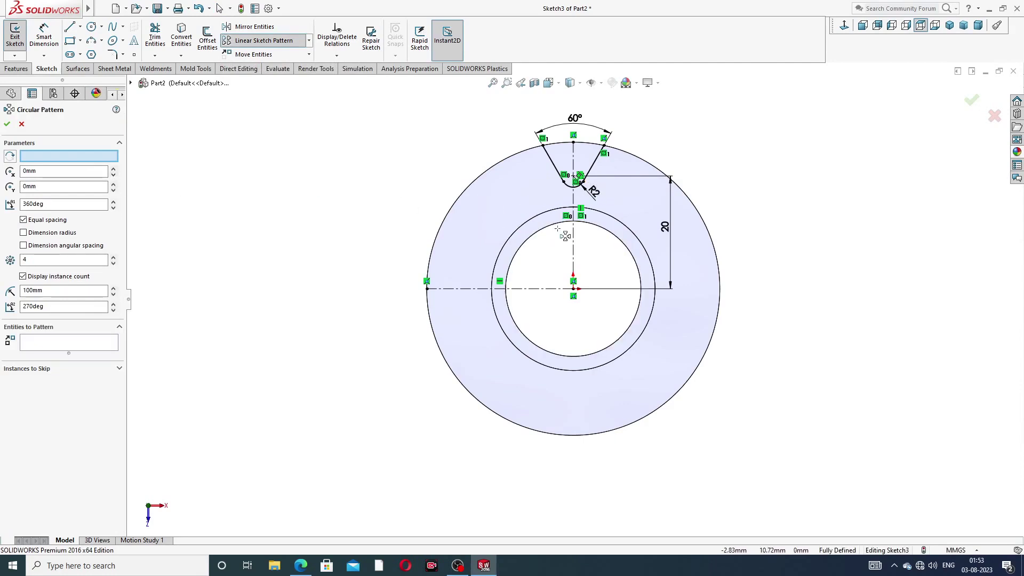
pyautogui.scroll(-1, 567, 227)
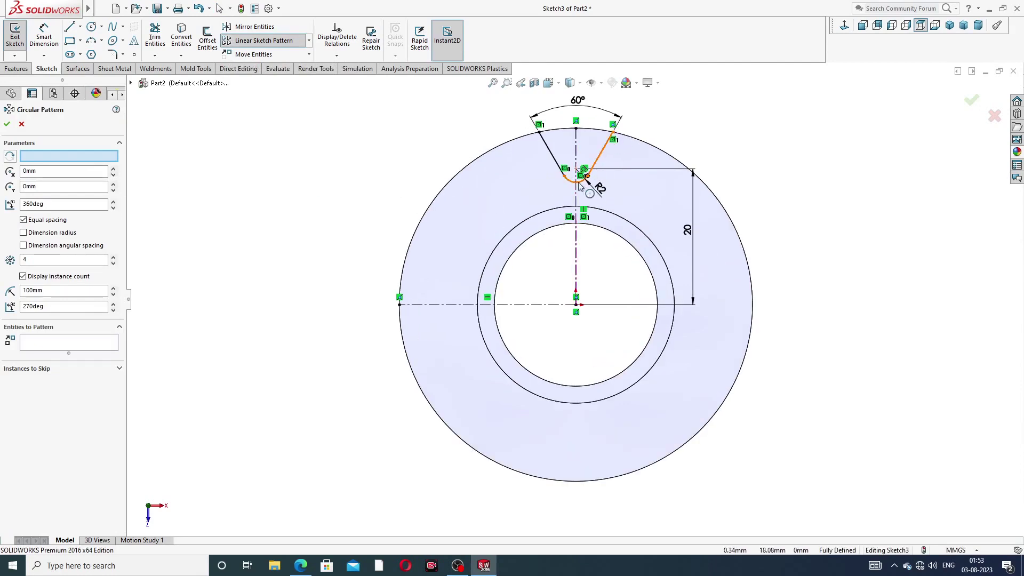
pyautogui.click(577, 186)
pyautogui.click(603, 144)
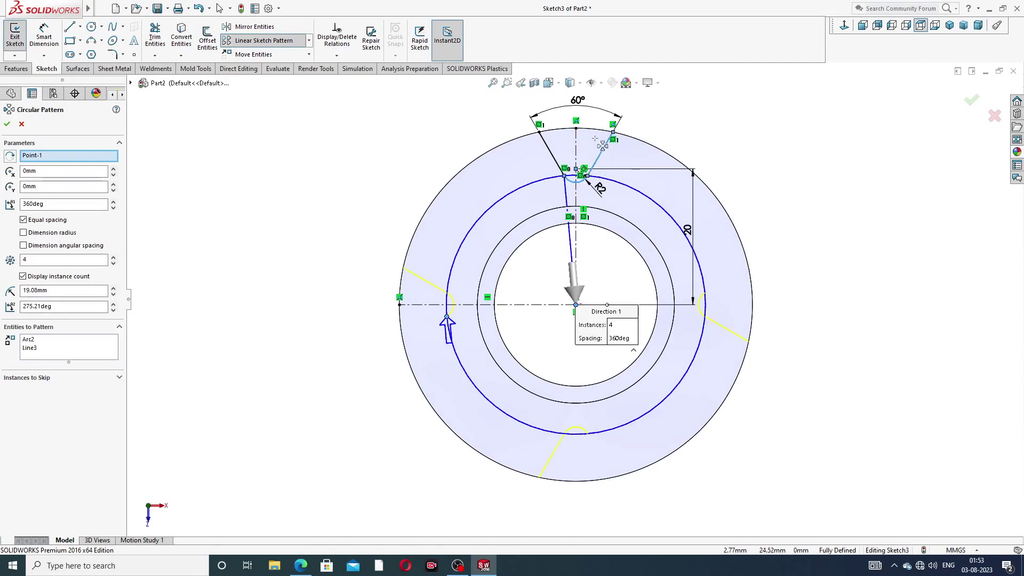
pyautogui.click(22, 123)
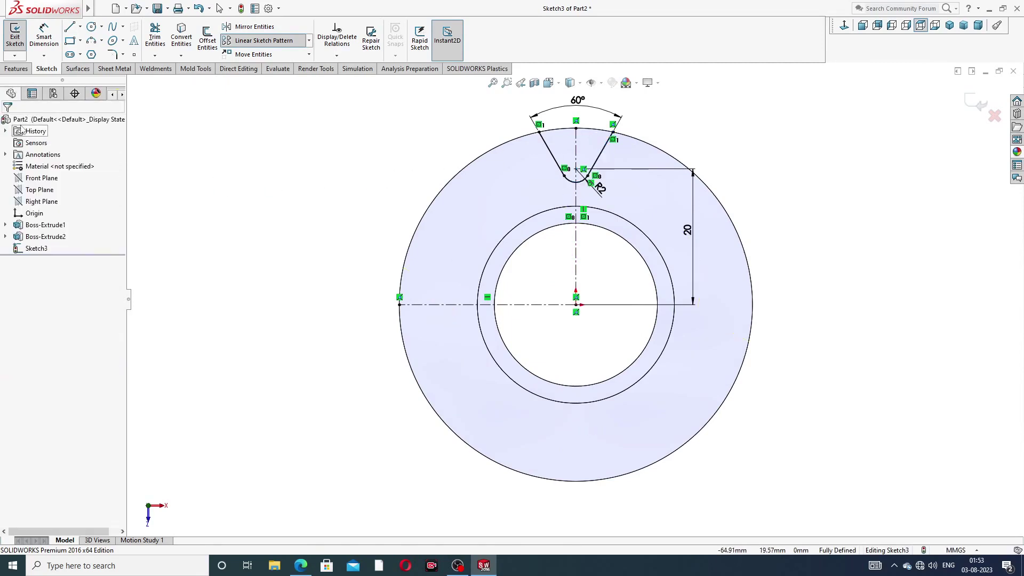
# Convert the ring's outer circular edge into the sketch and trim it to the short arc closing the notch
pyautogui.click(504, 143)
pyautogui.click(181, 37)
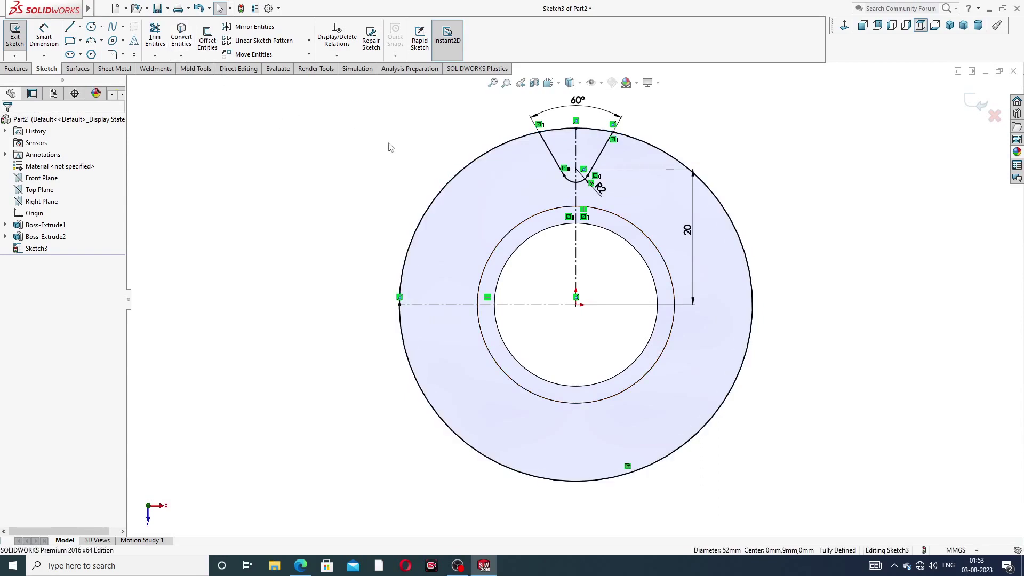
pyautogui.click(156, 38)
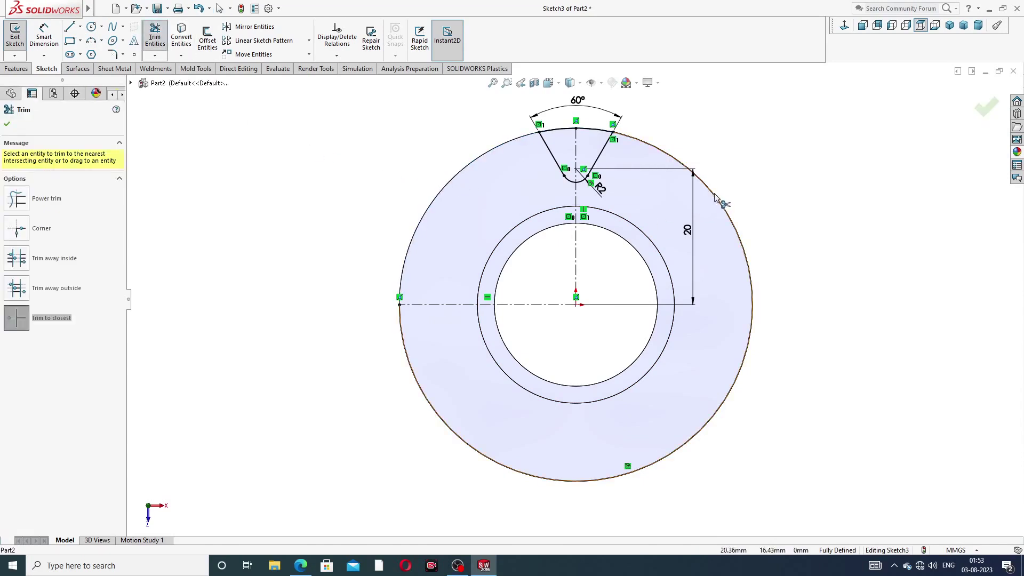
pyautogui.rightClick(712, 134)
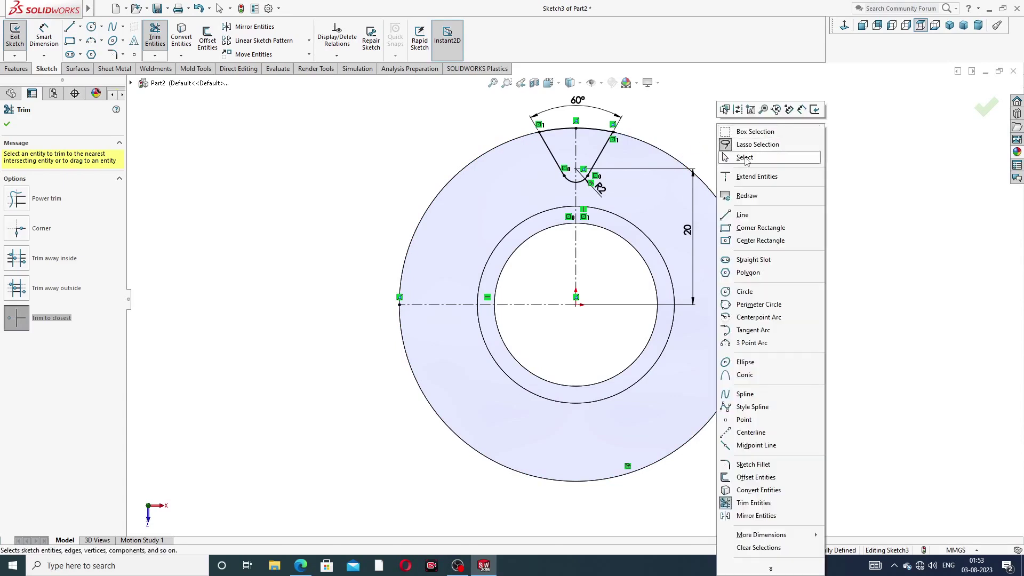
pyautogui.click(745, 158)
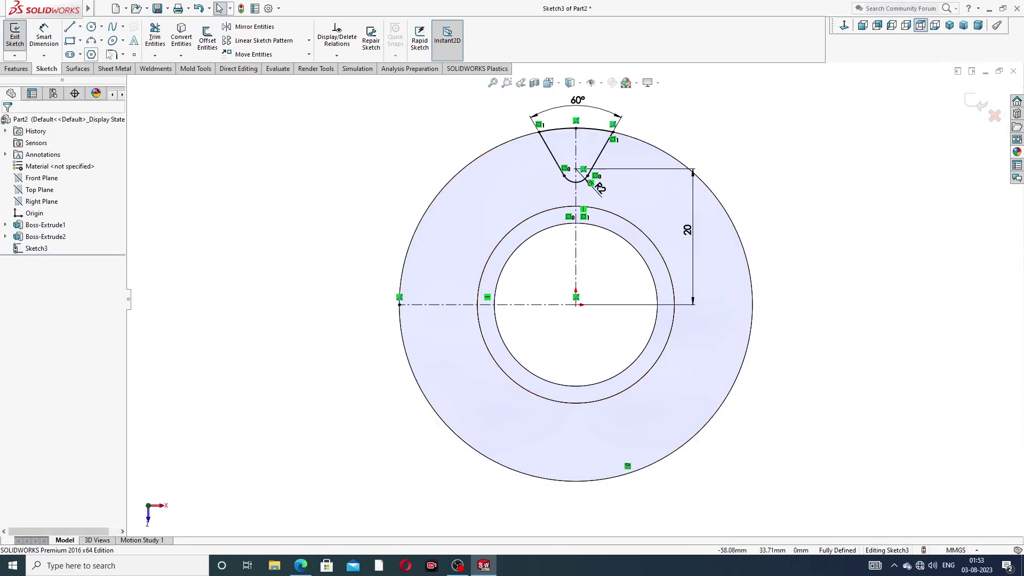
# Circular-pattern the notch's bottom arc, both slanted lines and closing arc about the origin with 12 equally spaced instances over 360°
pyautogui.click(309, 41)
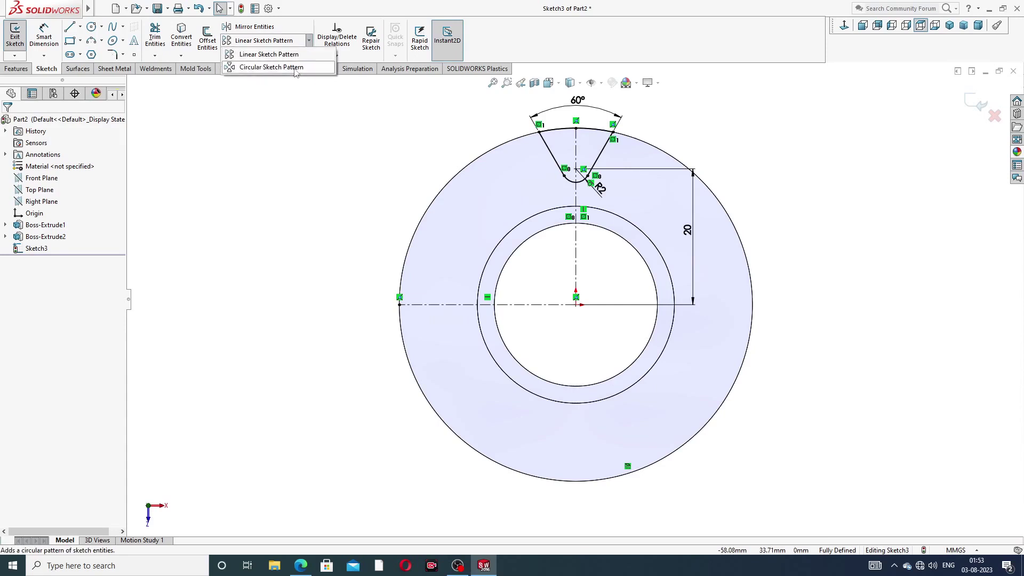
pyautogui.click(271, 67)
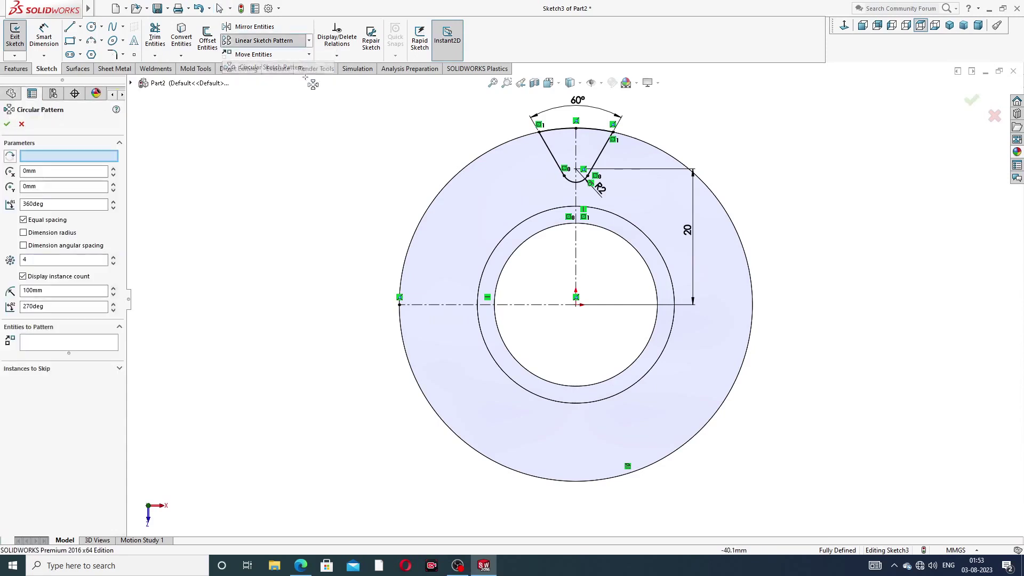
pyautogui.click(576, 182)
pyautogui.click(597, 162)
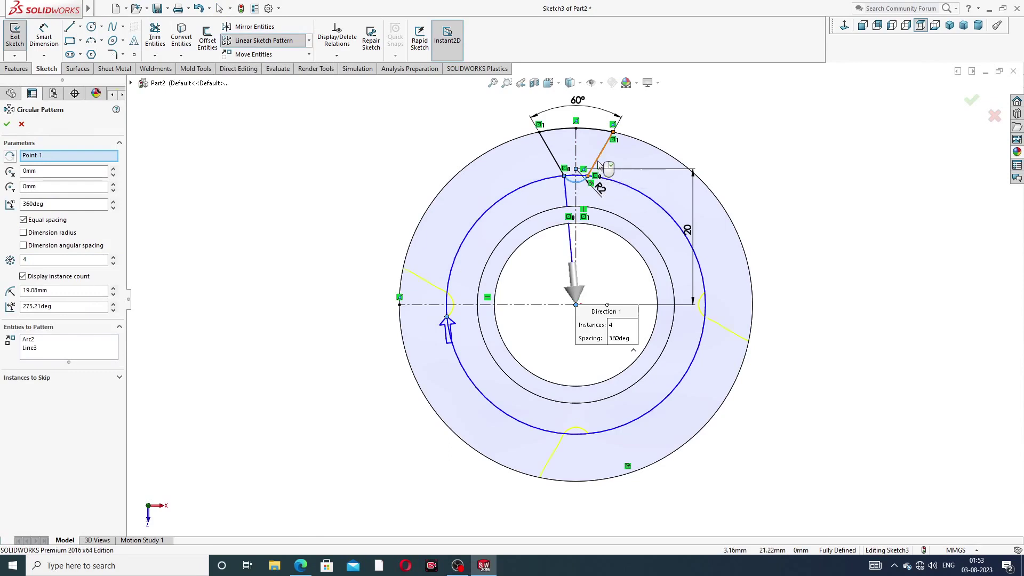
pyautogui.click(598, 130)
pyautogui.click(546, 151)
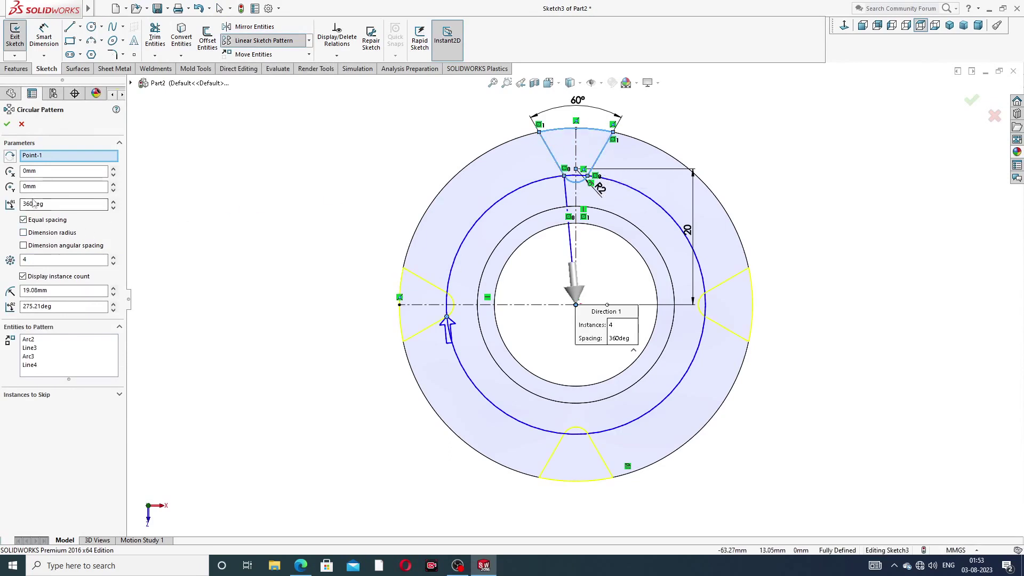
pyautogui.click(113, 257)
pyautogui.click(114, 257)
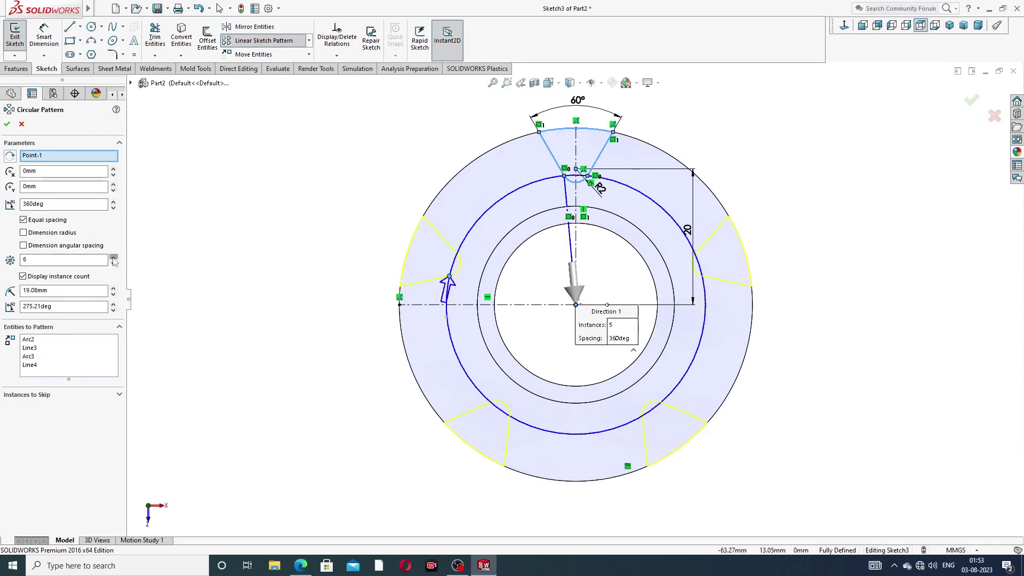
pyautogui.click(113, 257)
pyautogui.click(113, 257)
pyautogui.click(114, 257)
pyautogui.click(114, 256)
pyautogui.click(114, 257)
pyautogui.click(114, 257)
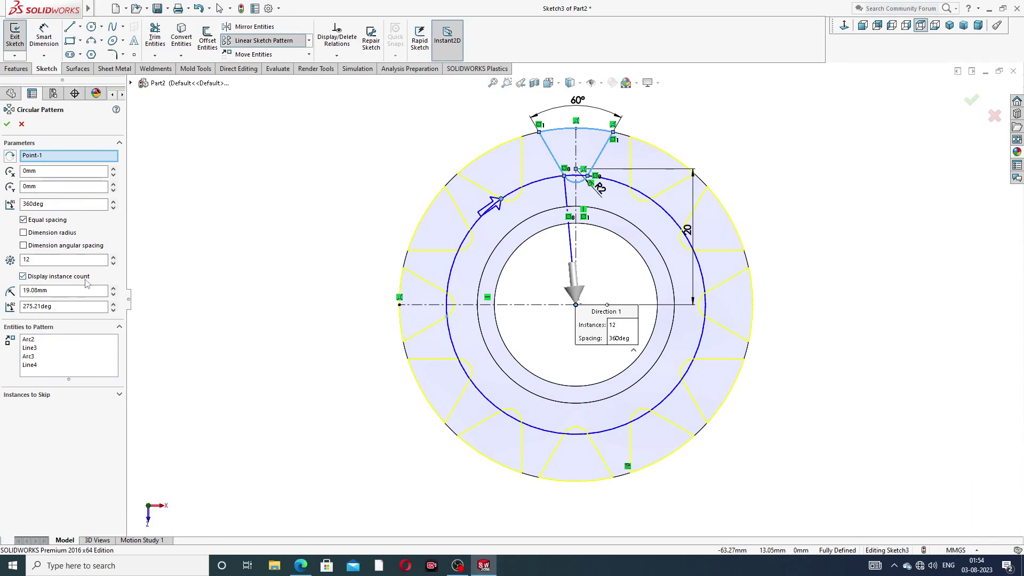
pyautogui.click(7, 126)
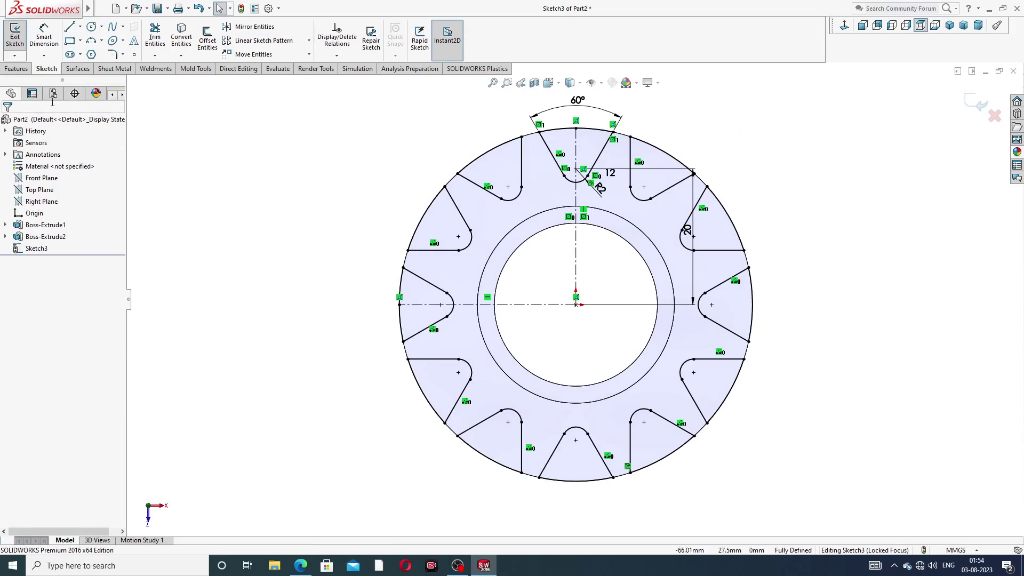
# Cut-extrude the 12 notch profiles through all of the ring
pyautogui.click(16, 69)
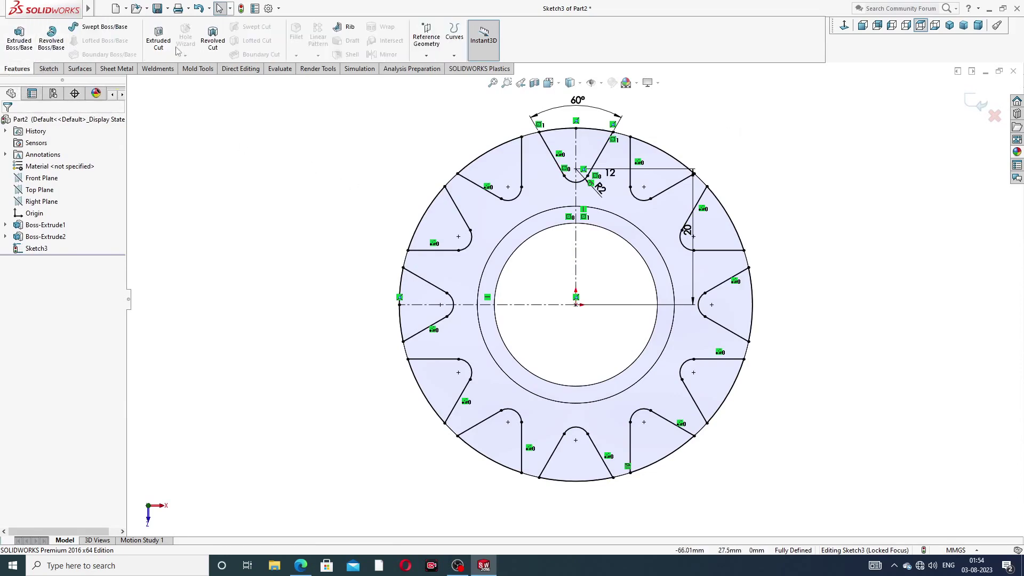
pyautogui.click(160, 39)
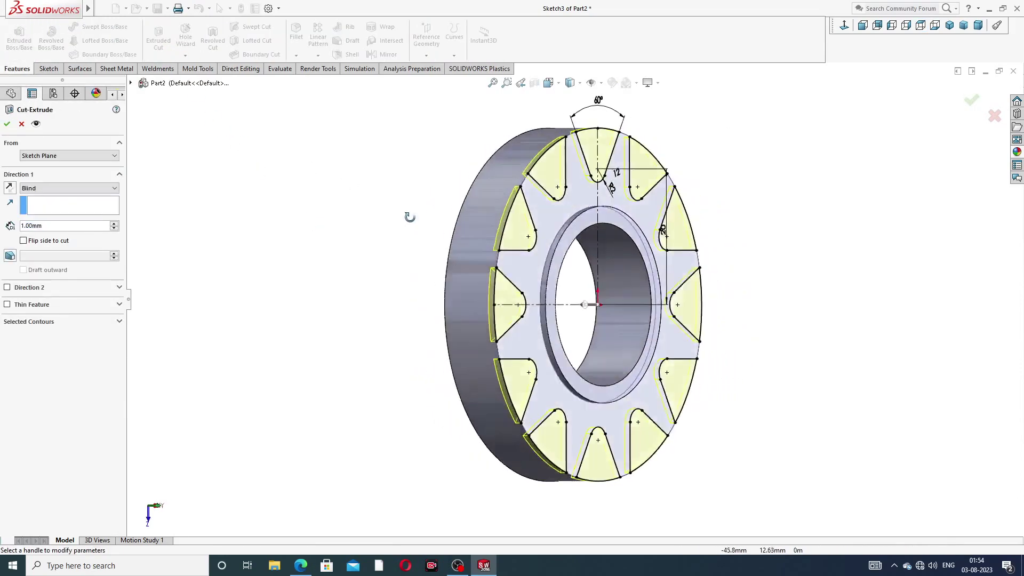
pyautogui.click(61, 189)
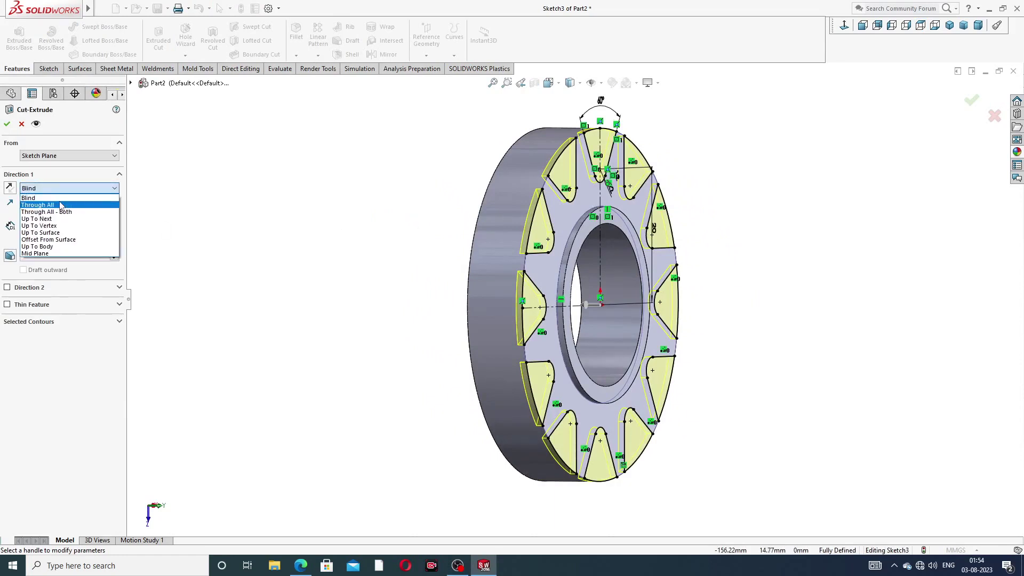
pyautogui.click(61, 205)
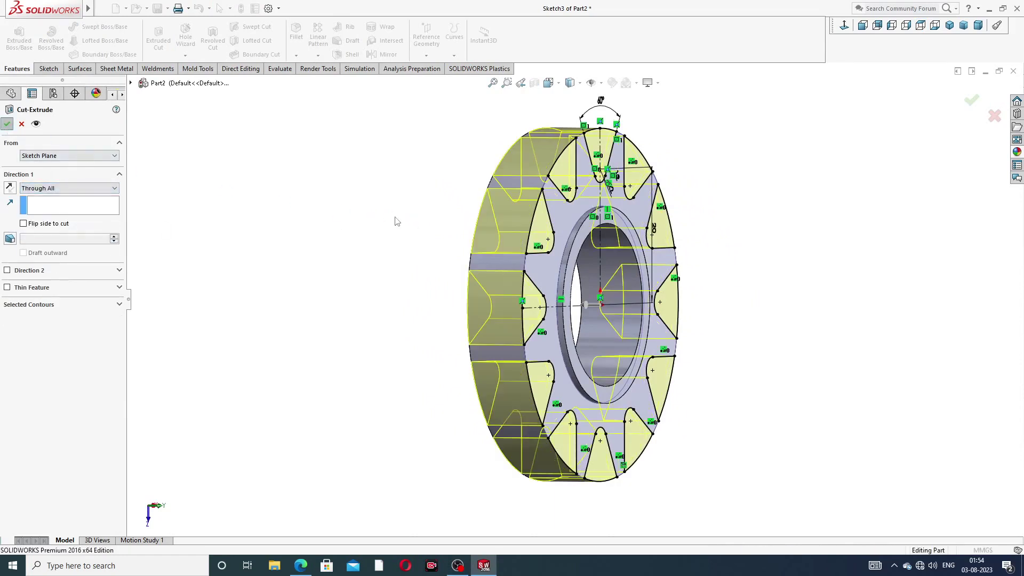
pyautogui.press('Return')
pyautogui.moveTo(746, 264); pyautogui.dragTo(678, 304, button='middle')
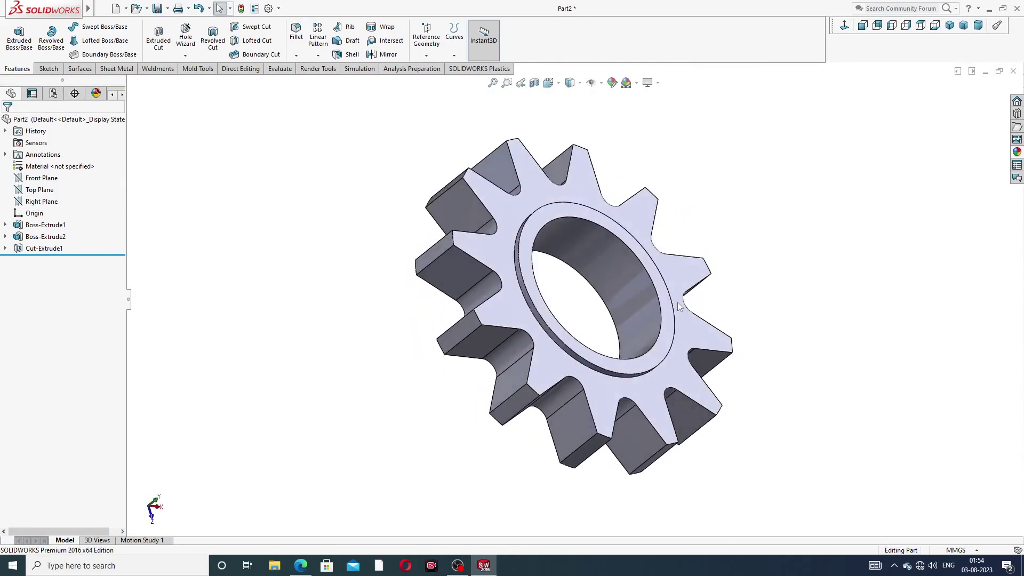
# Check the nut drawing in the browser and start a new sketch on the Front Plane
pyautogui.click(300, 565)
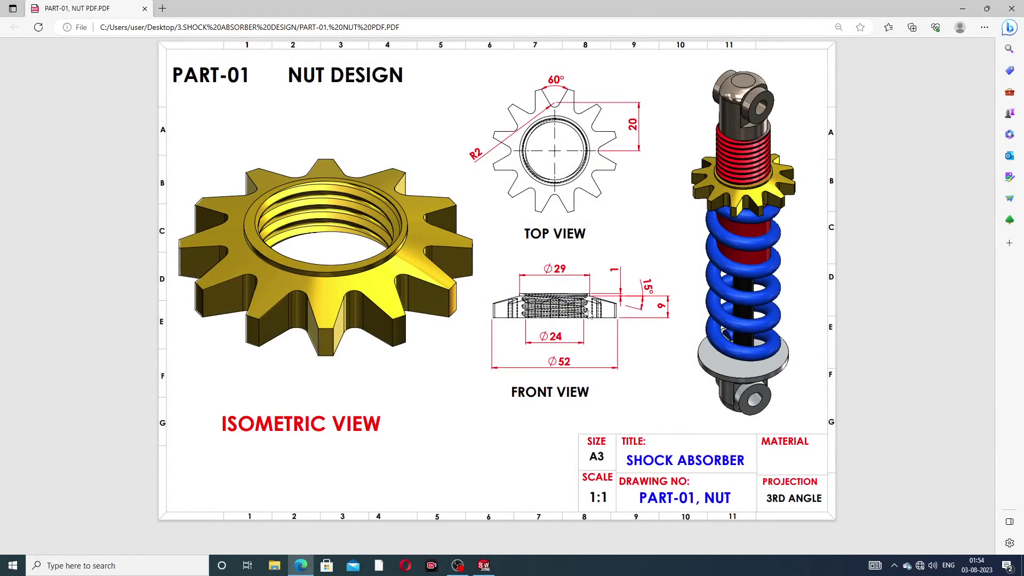
pyautogui.hotkey('alt', 'Tab')
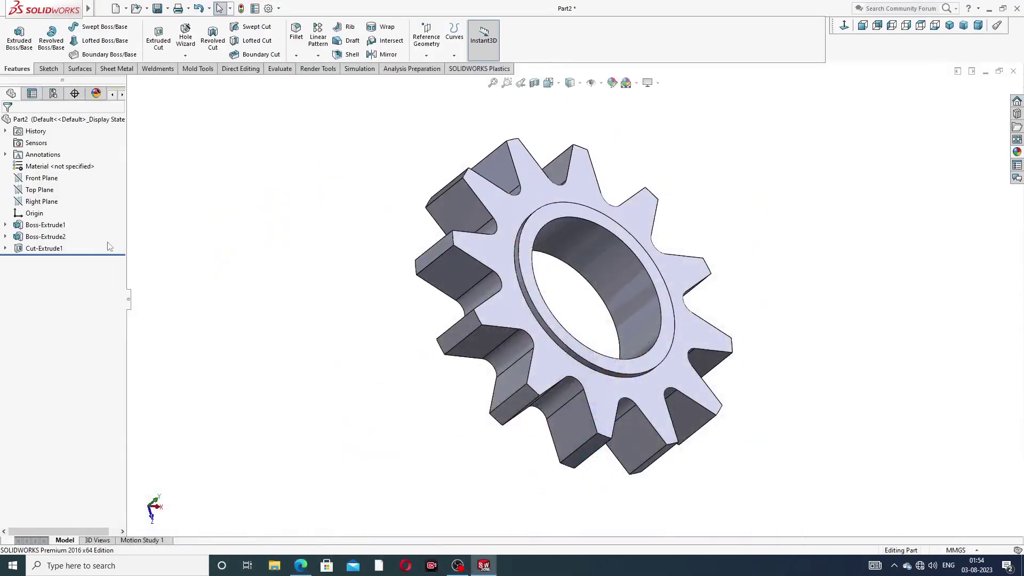
pyautogui.click(949, 26)
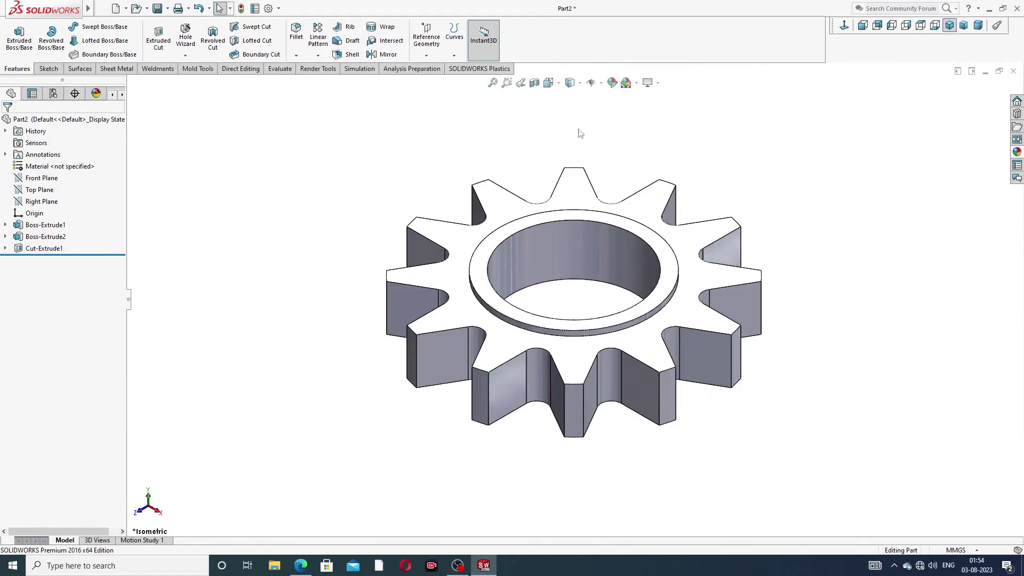
pyautogui.click(46, 183)
pyautogui.click(72, 165)
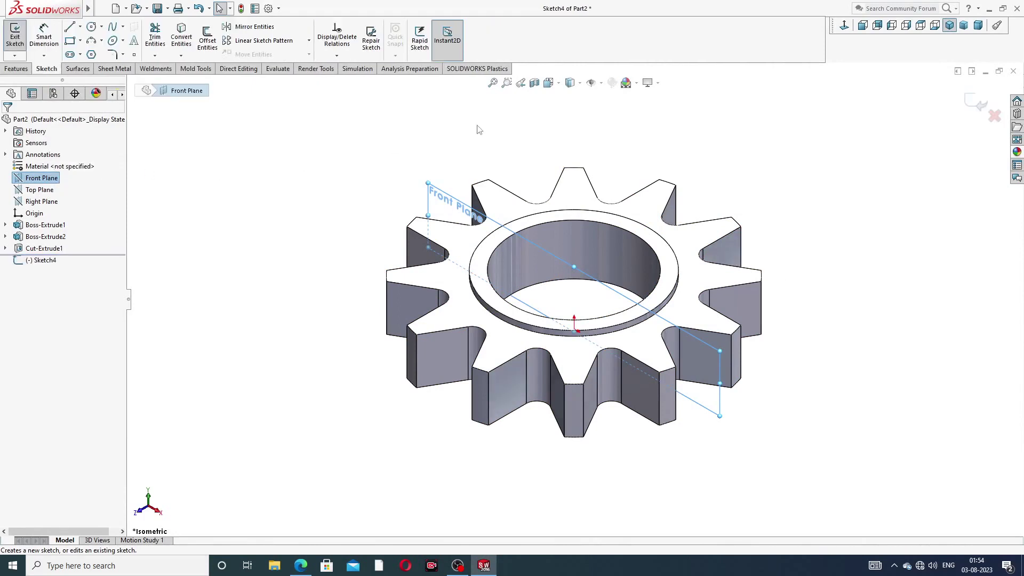
pyautogui.click(862, 25)
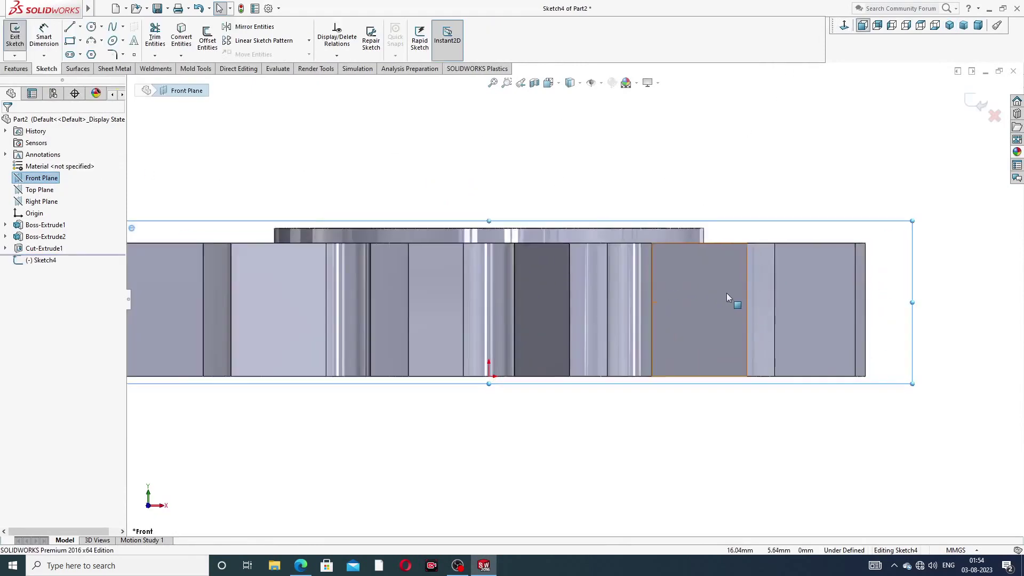
pyautogui.scroll(-3, 726, 293)
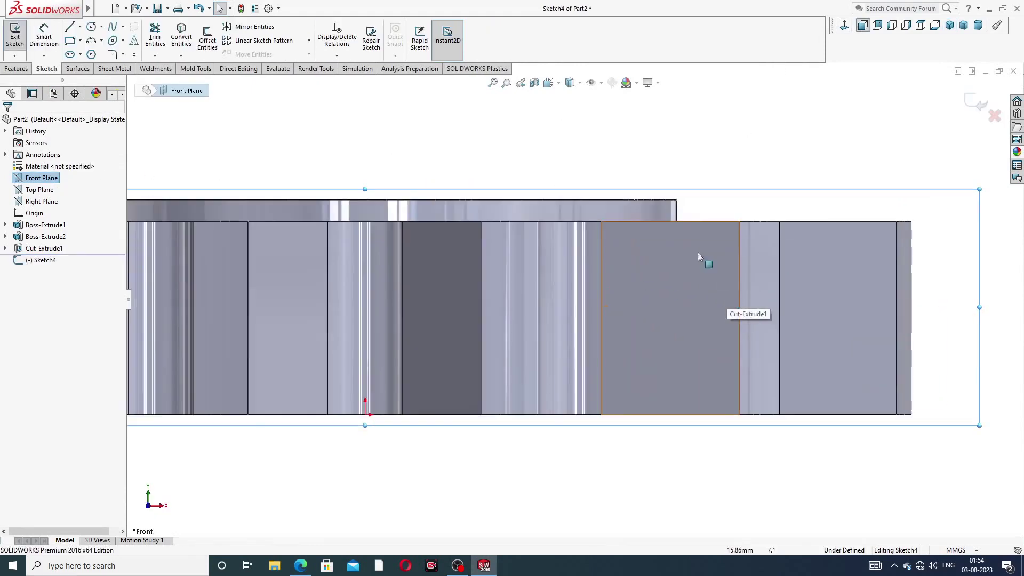
# Sketch a closed triangle from the collar's base corner past the outer rim, with a vertical outer side and an upper line about 12.65 mm long
pyautogui.click(69, 27)
pyautogui.scroll(-2, 747, 233)
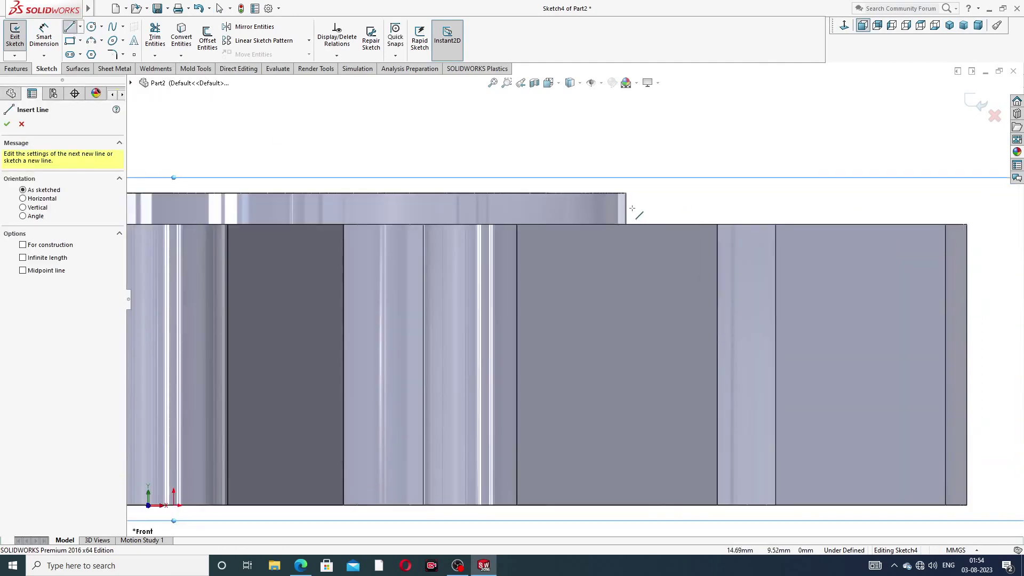
pyautogui.click(625, 225)
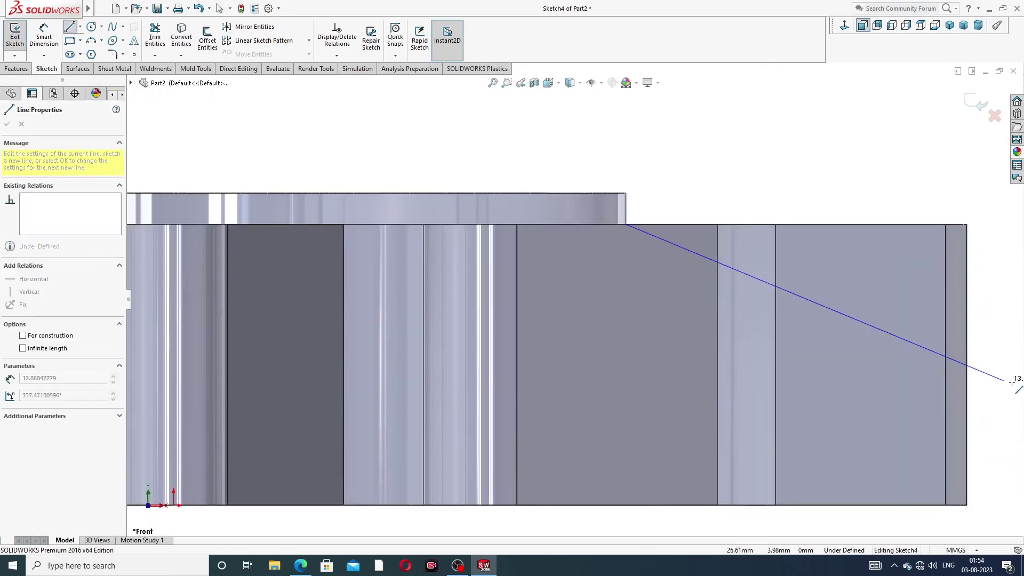
pyautogui.scroll(2, 1008, 336)
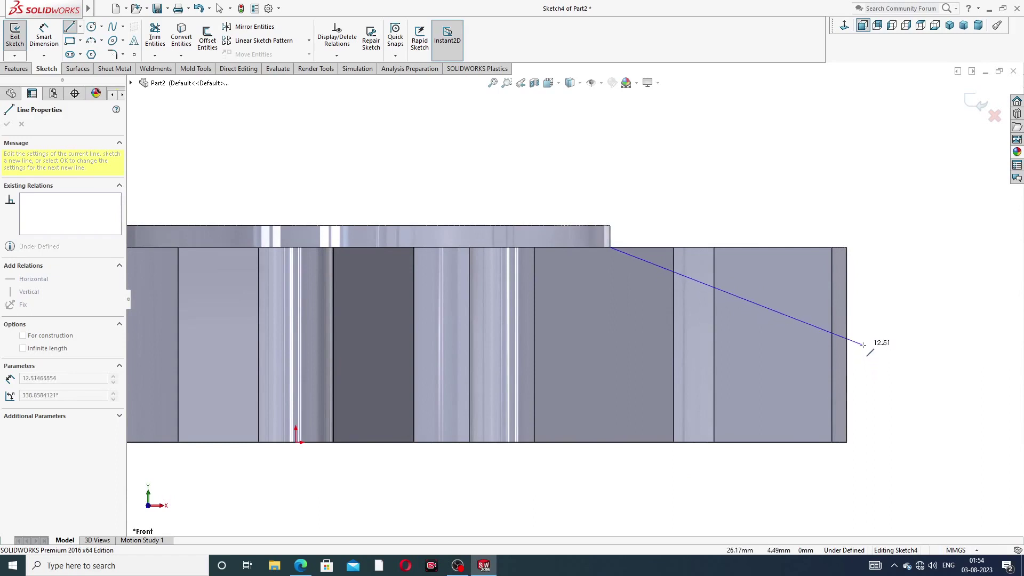
pyautogui.click(883, 352)
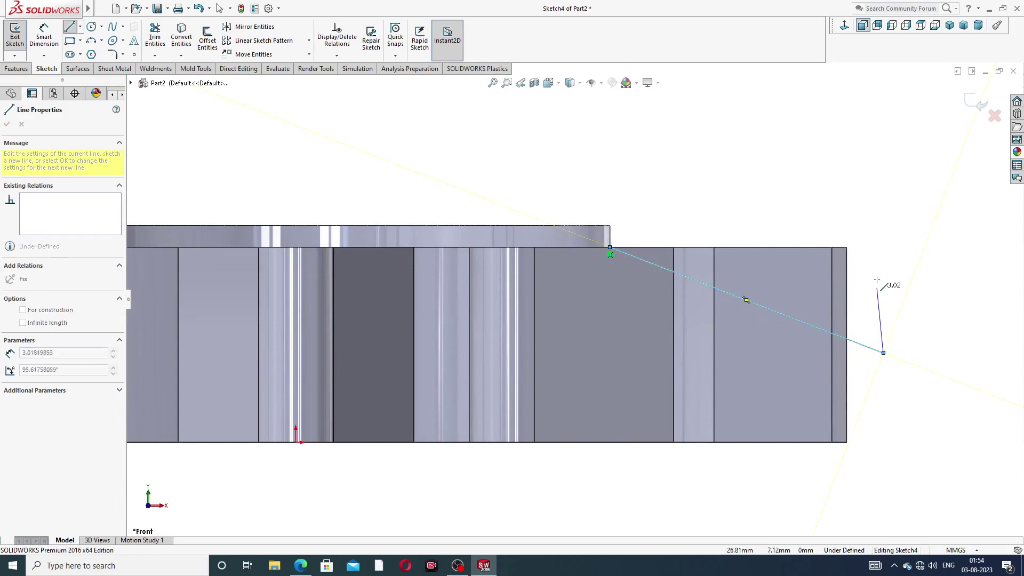
pyautogui.click(883, 225)
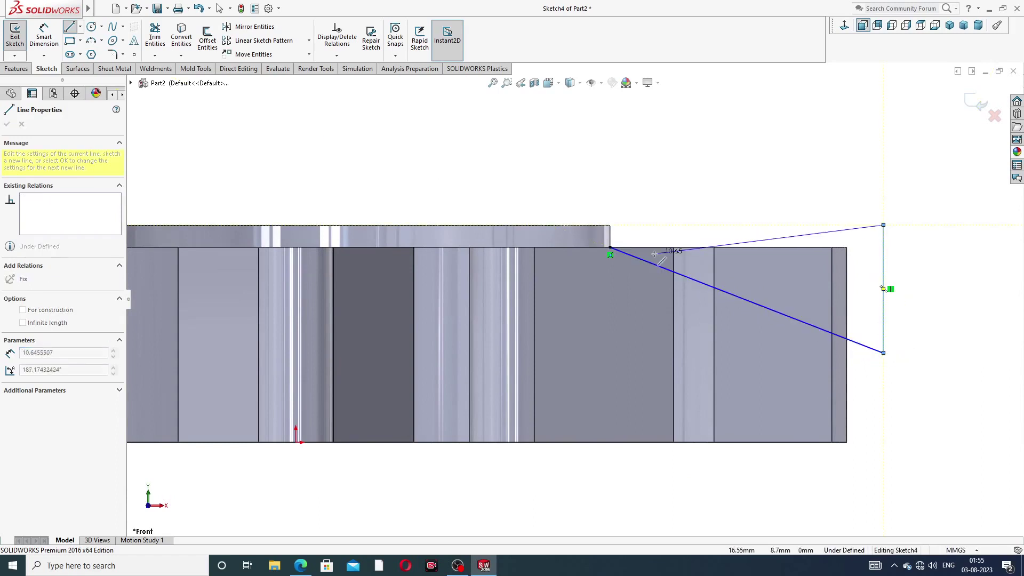
pyautogui.click(611, 247)
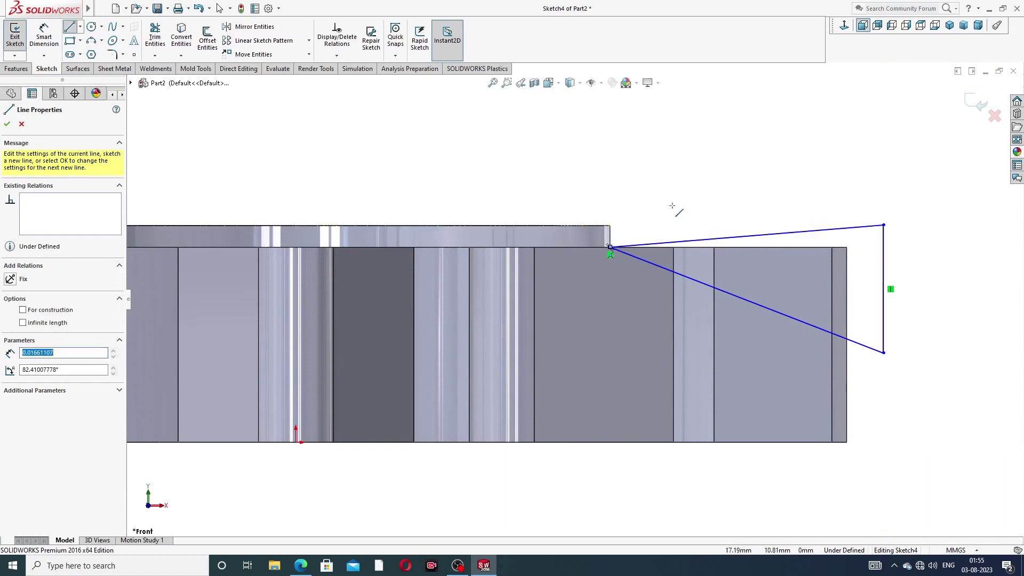
pyautogui.rightClick(721, 210)
pyautogui.click(749, 214)
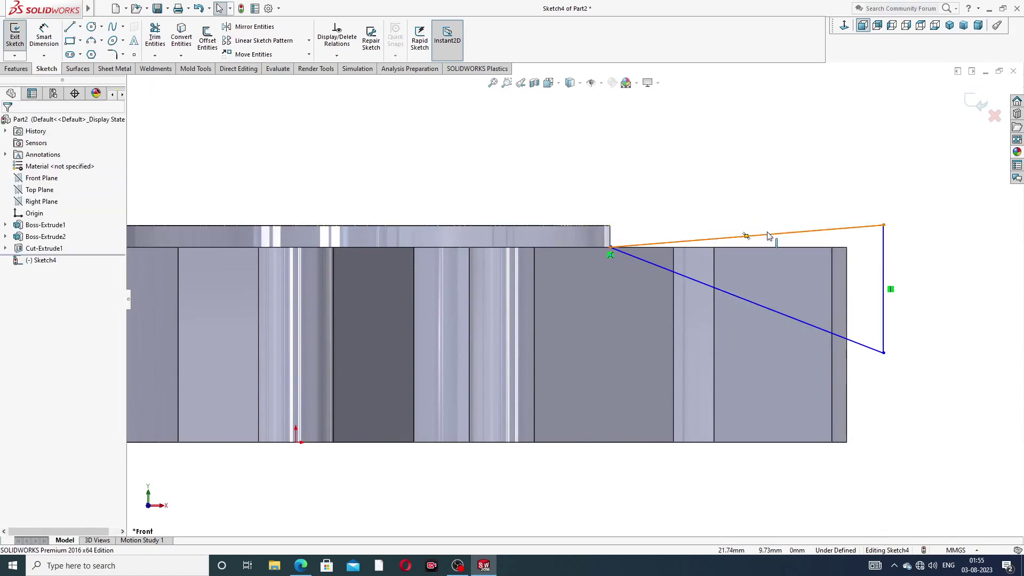
# Make the triangle's upper line collinear with the top edge of the toothed ring
pyautogui.click(768, 234)
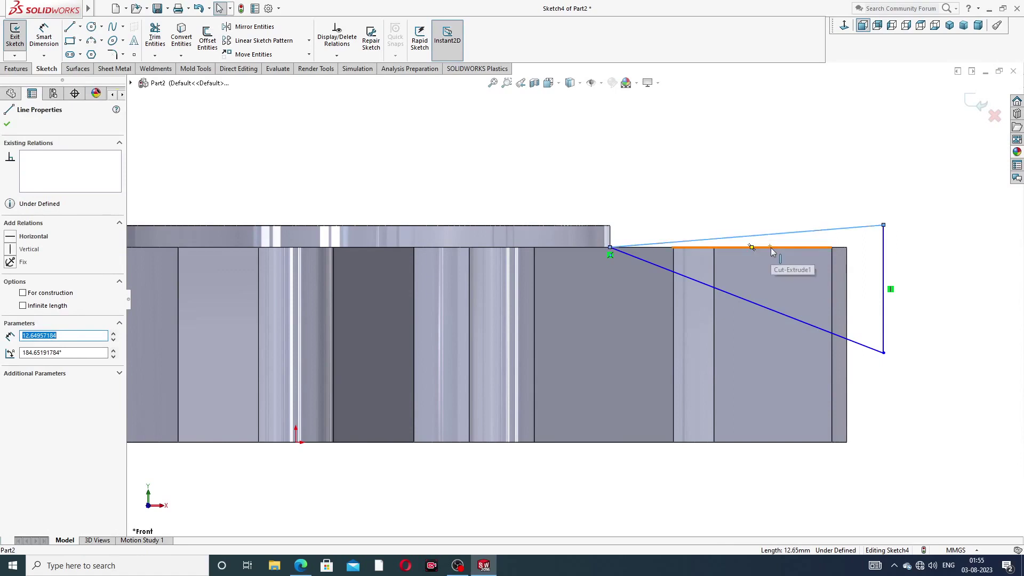
pyautogui.keyDown('ctrl'); pyautogui.click(772, 249); pyautogui.keyUp('ctrl')
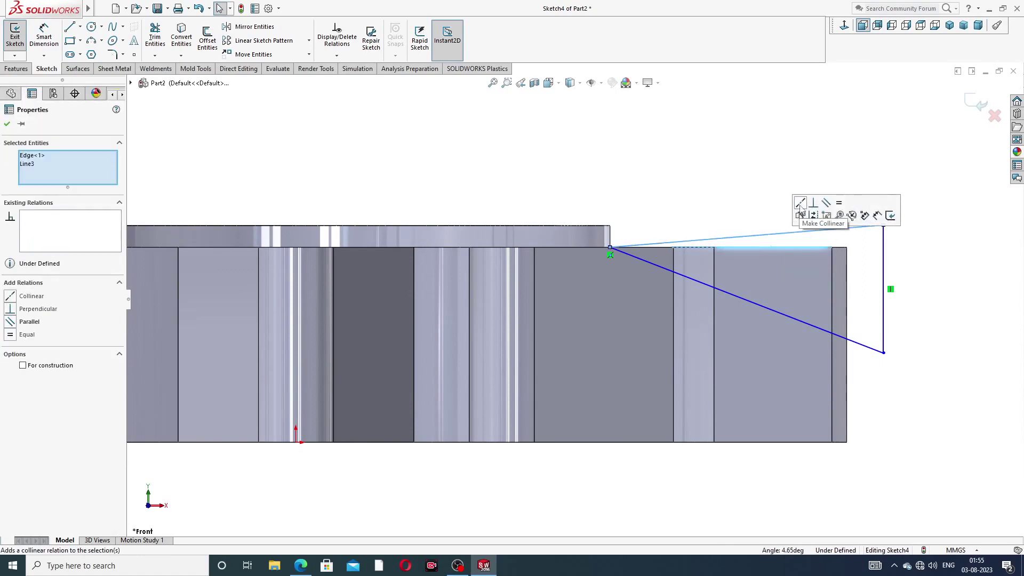
pyautogui.click(799, 203)
pyautogui.click(562, 190)
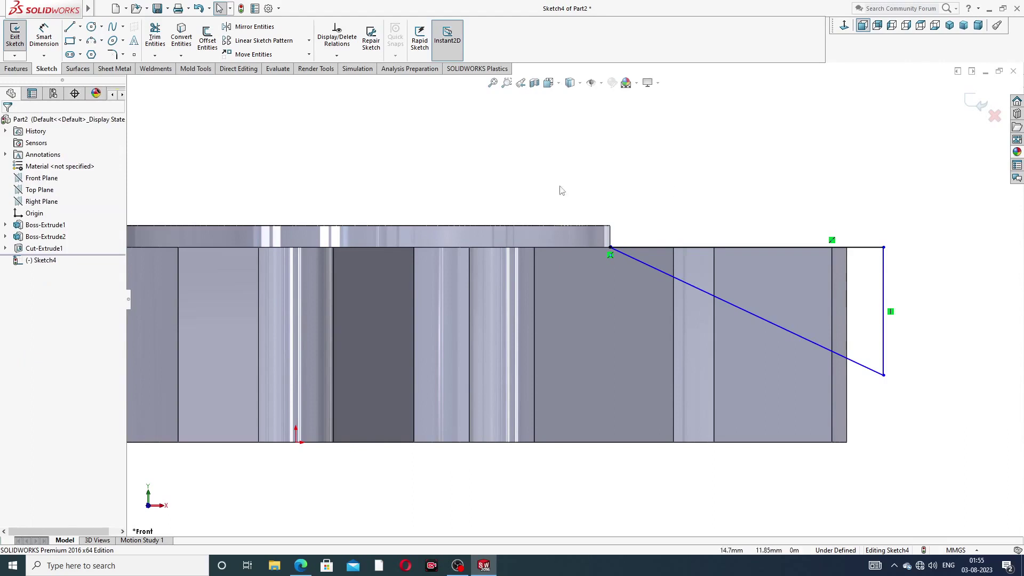
# Dimension the angle between the triangle's top line and its sloped line as 15°
pyautogui.click(44, 37)
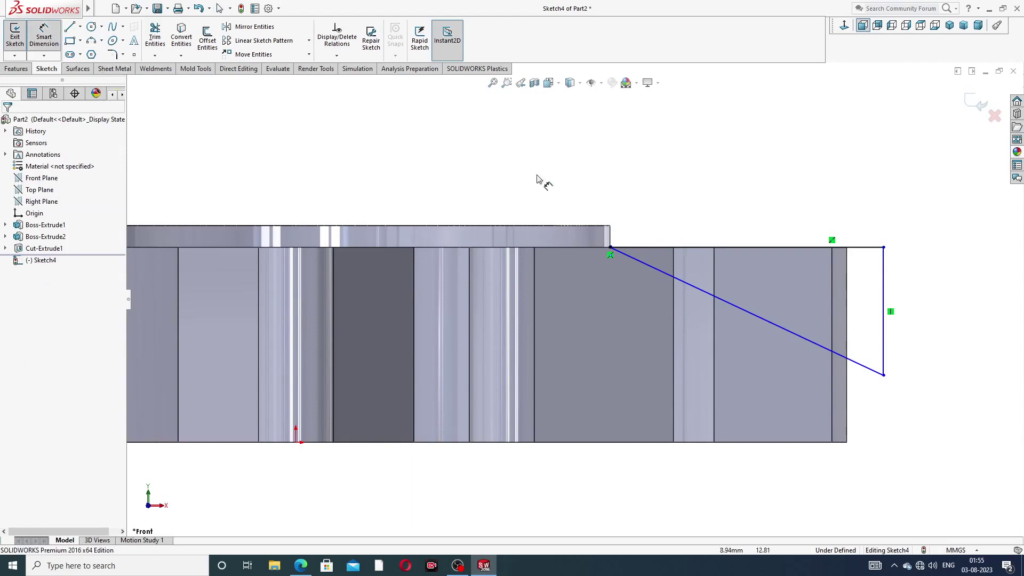
pyautogui.click(798, 248)
pyautogui.click(772, 324)
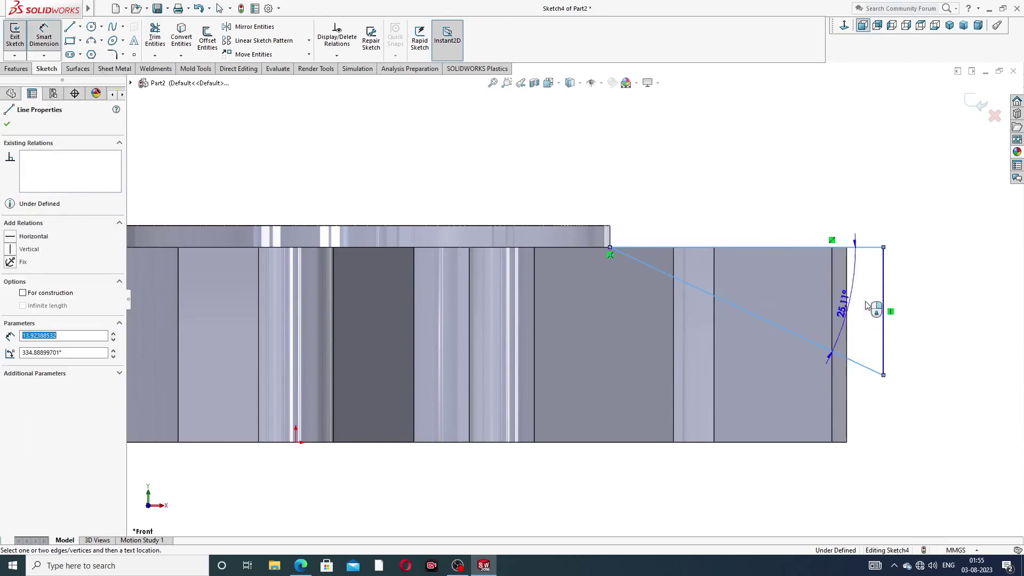
pyautogui.click(904, 312)
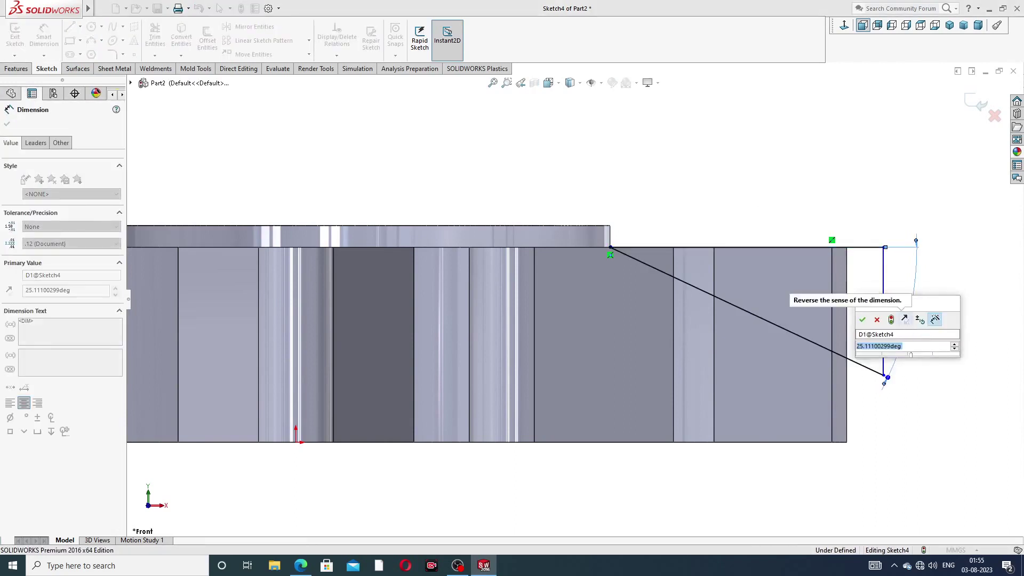
pyautogui.write('15')
pyautogui.press('Return')
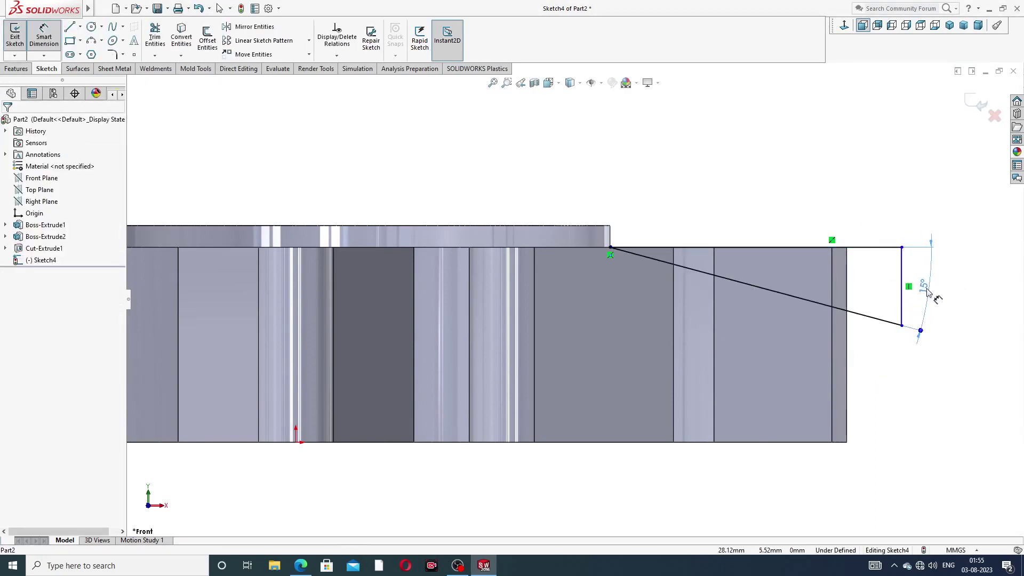
pyautogui.click(922, 286)
pyautogui.rightClick(779, 177)
pyautogui.click(815, 161)
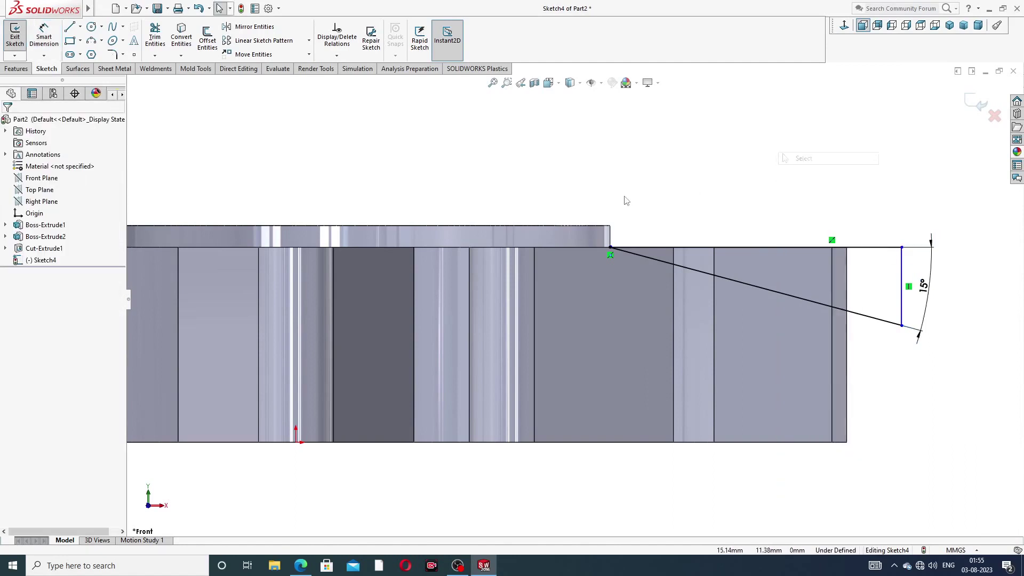
# Draw a vertical construction centerline from above the collar down to the origin as the revolve axis
pyautogui.scroll(2, 491, 226)
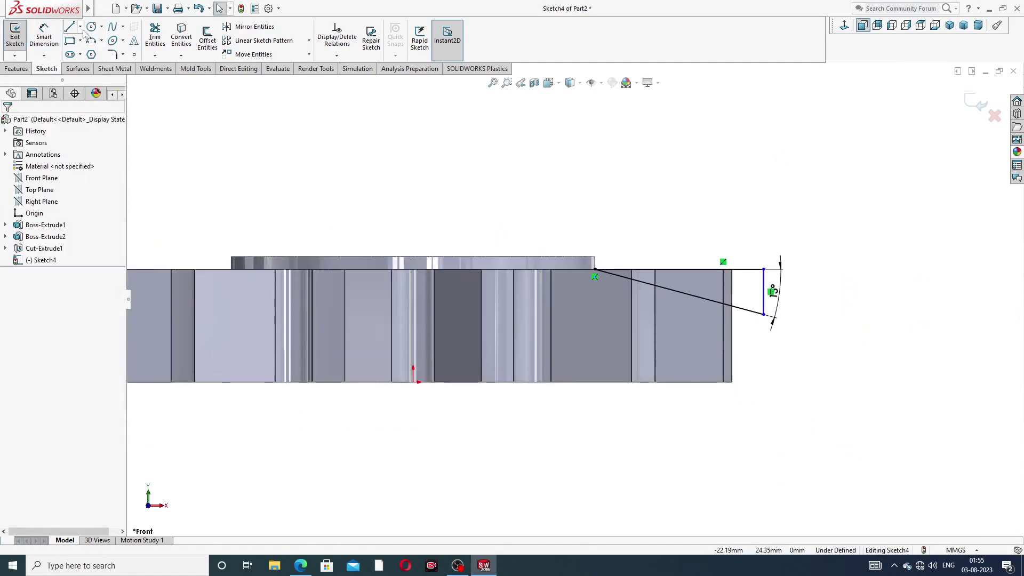
pyautogui.click(80, 26)
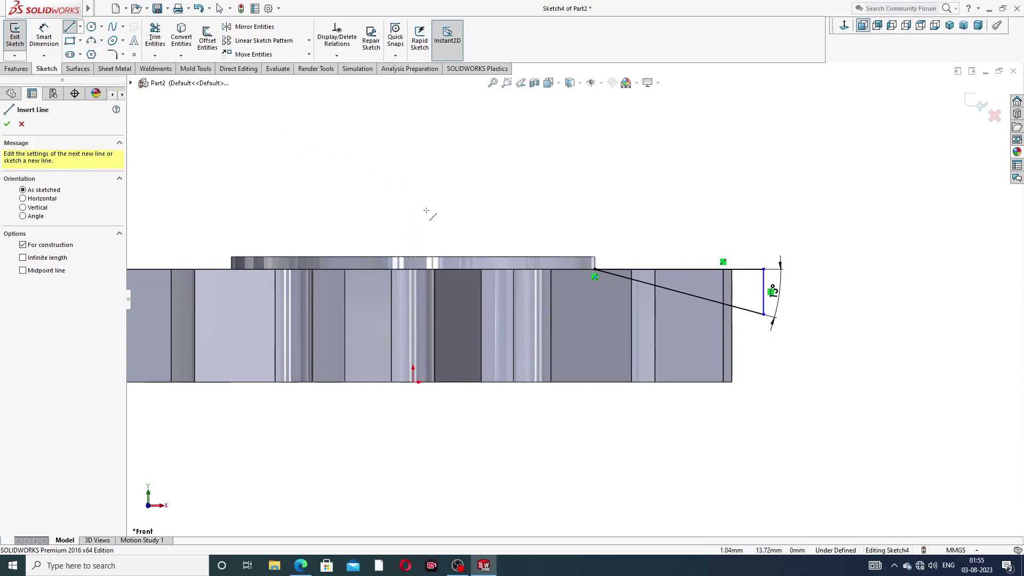
pyautogui.click(414, 189)
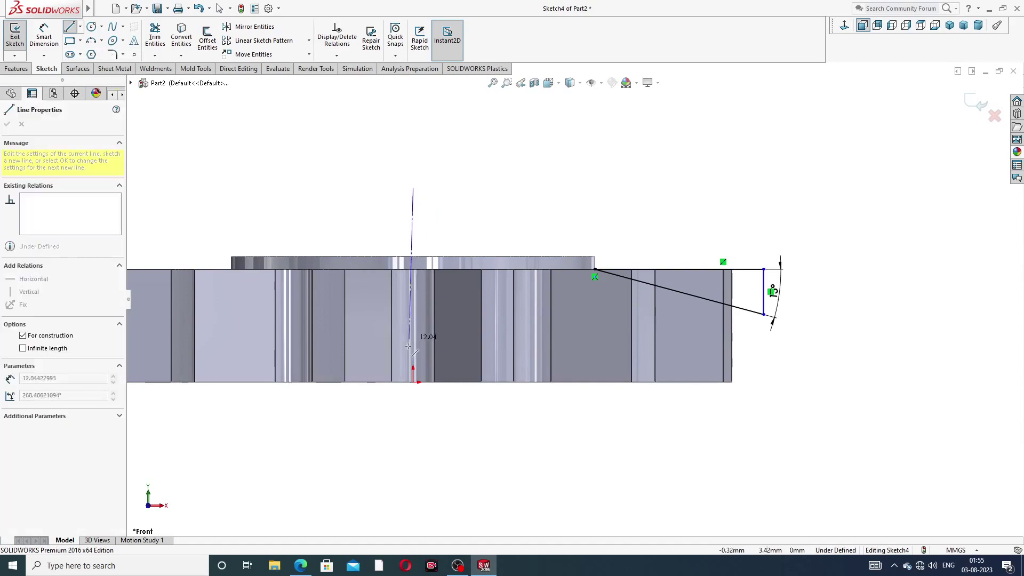
pyautogui.click(414, 382)
pyautogui.rightClick(480, 215)
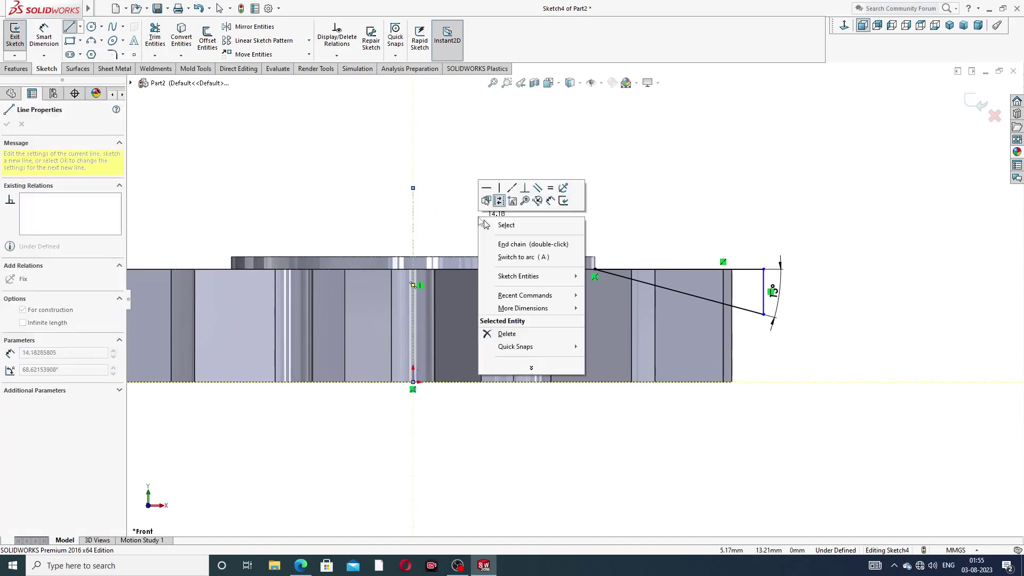
pyautogui.click(507, 228)
pyautogui.scroll(2, 413, 254)
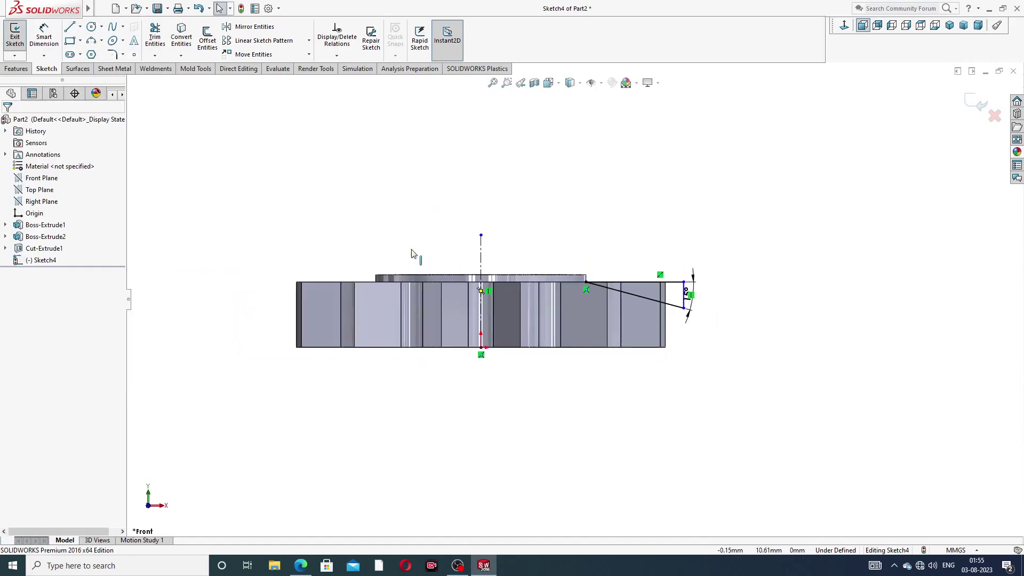
pyautogui.scroll(-2, 509, 305)
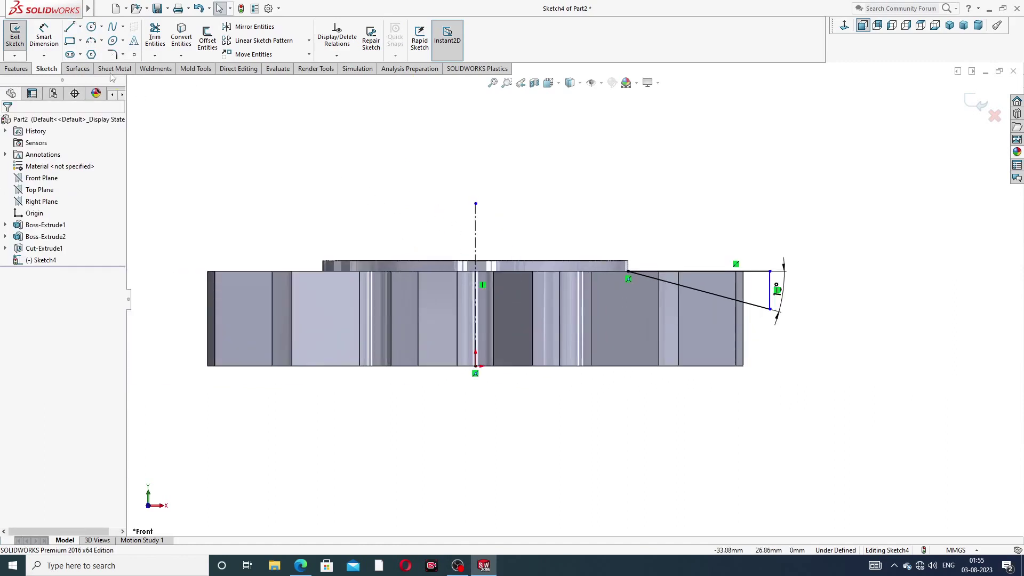
# Revolve-cut the triangular region 360° around the vertical centerline to slope the teeth's upper faces
pyautogui.click(26, 70)
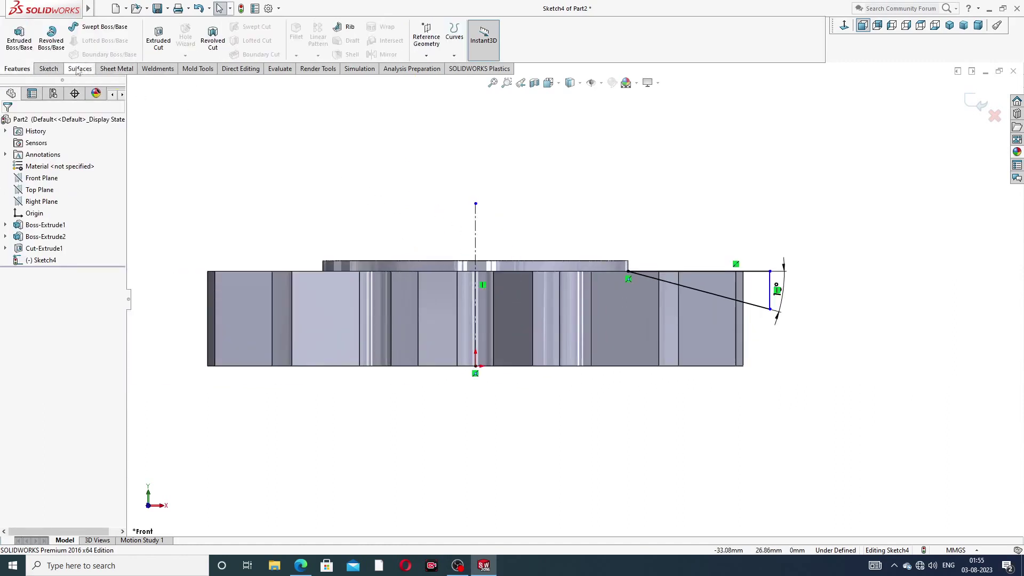
pyautogui.click(217, 42)
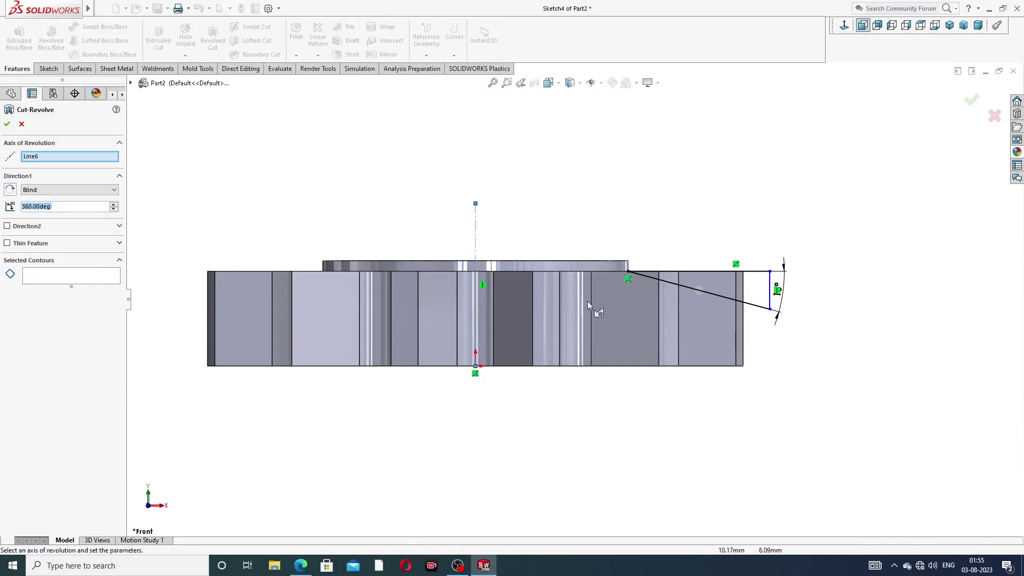
pyautogui.click(653, 281)
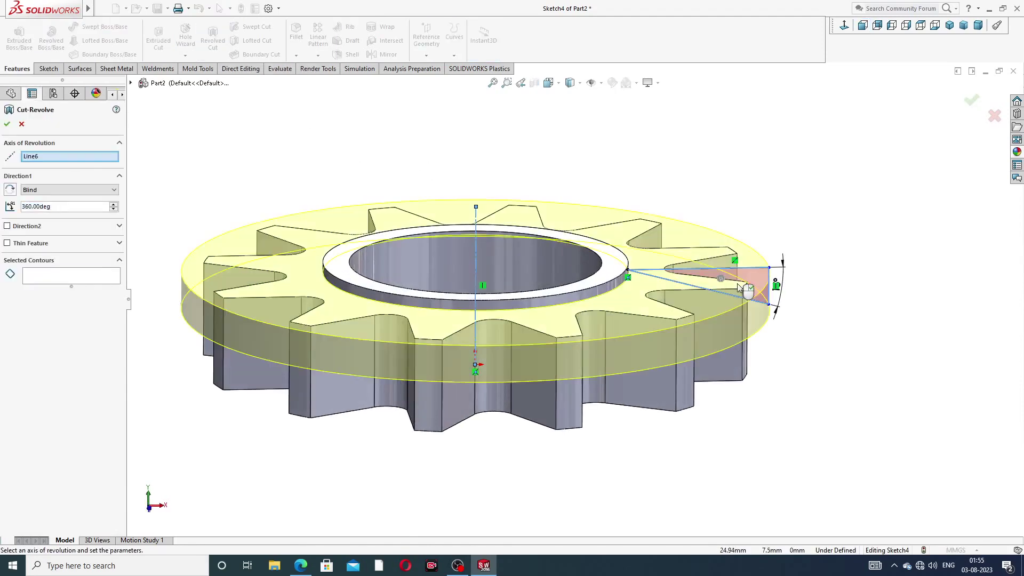
pyautogui.moveTo(645, 290)
pyautogui.mouseDown(button='middle')
pyautogui.moveTo(492, 264)
pyautogui.moveTo(523, 388)
pyautogui.moveTo(520, 379)
pyautogui.mouseUp(button='middle')
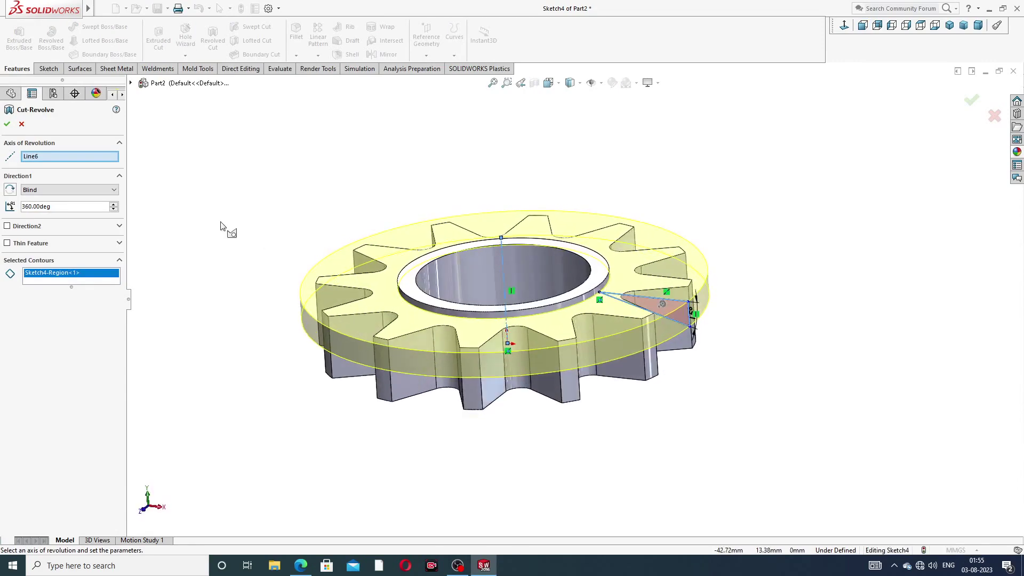
pyautogui.click(7, 125)
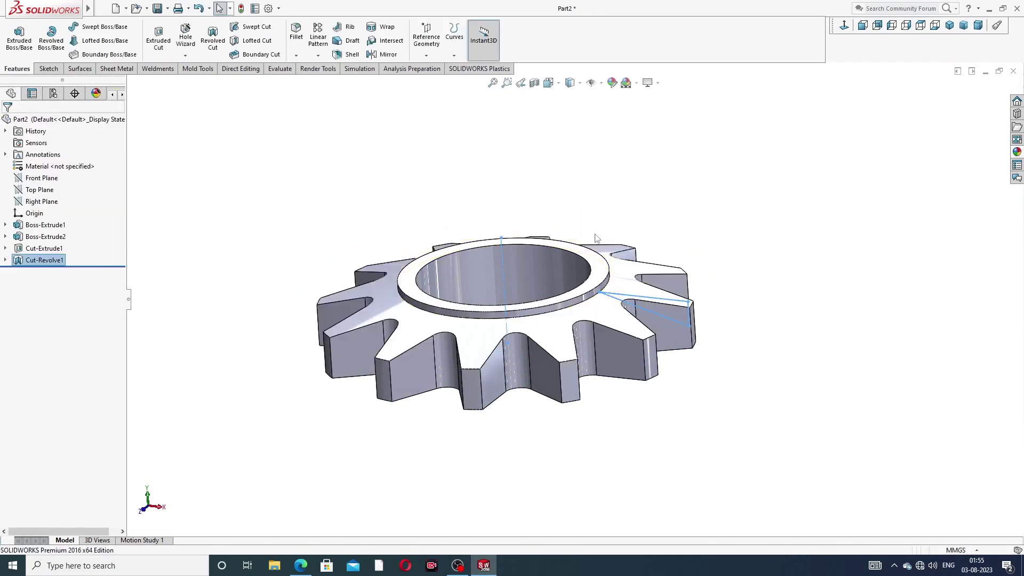
pyautogui.moveTo(586, 246); pyautogui.dragTo(548, 248, button='middle')
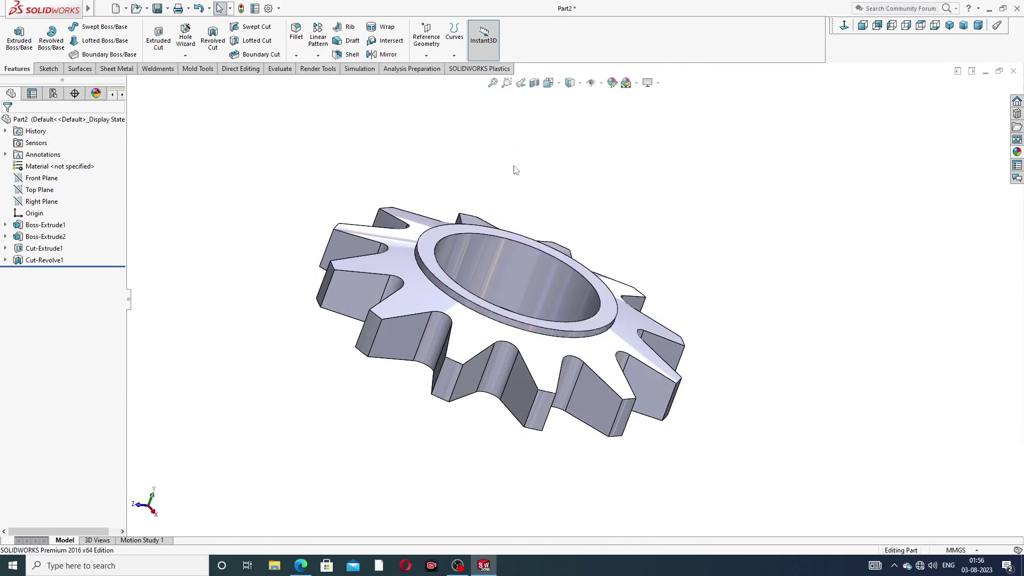
# Check the PART-01 nut drawing in the browser against the modelled nut
pyautogui.press('z')
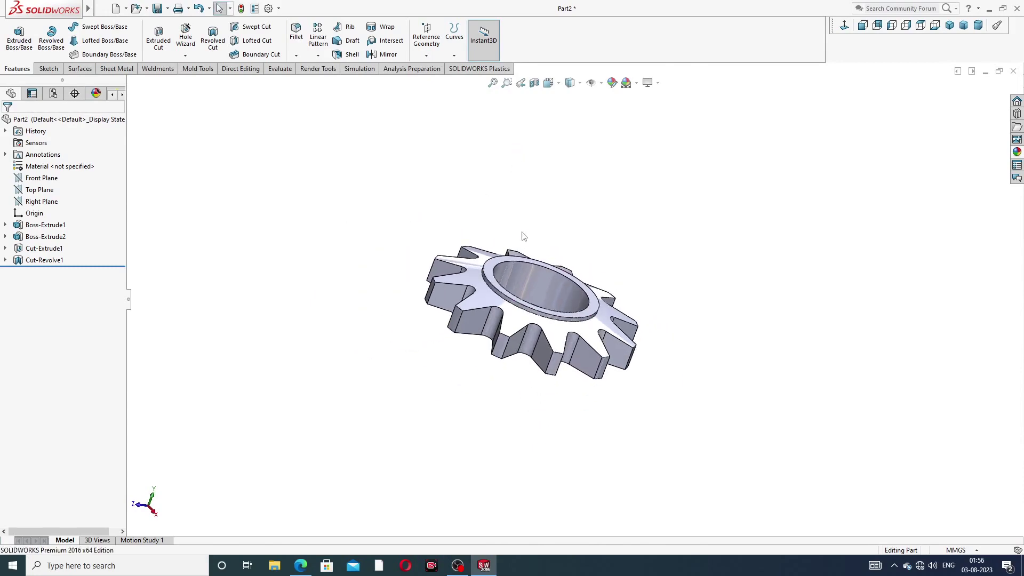
pyautogui.click(300, 565)
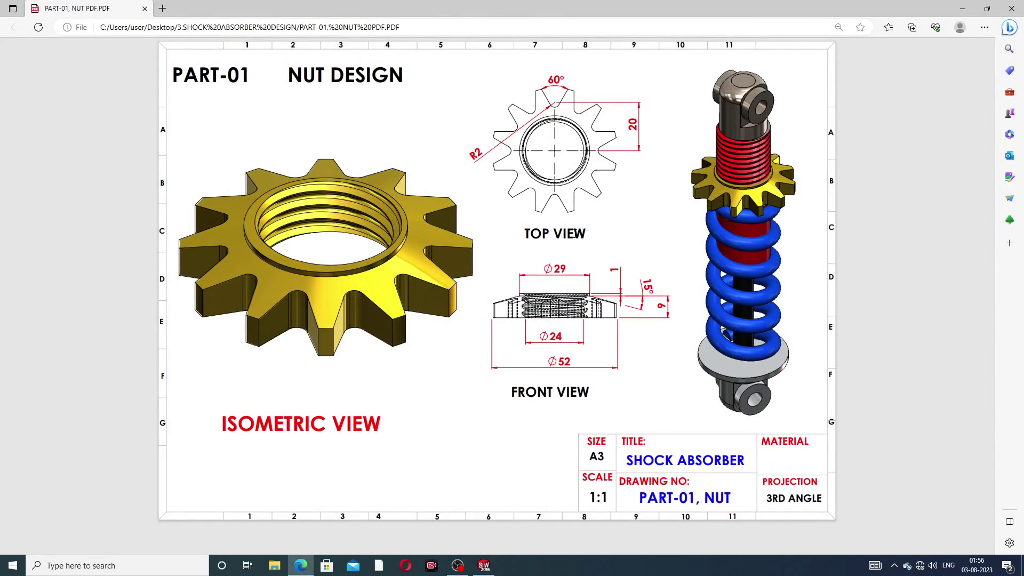
pyautogui.click(301, 565)
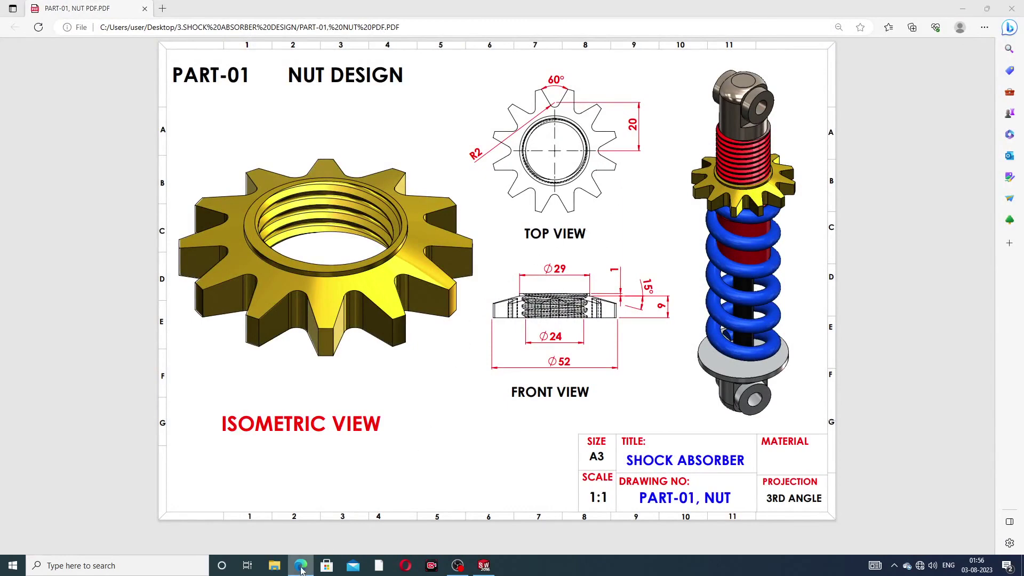
pyautogui.scroll(-3, 553, 226)
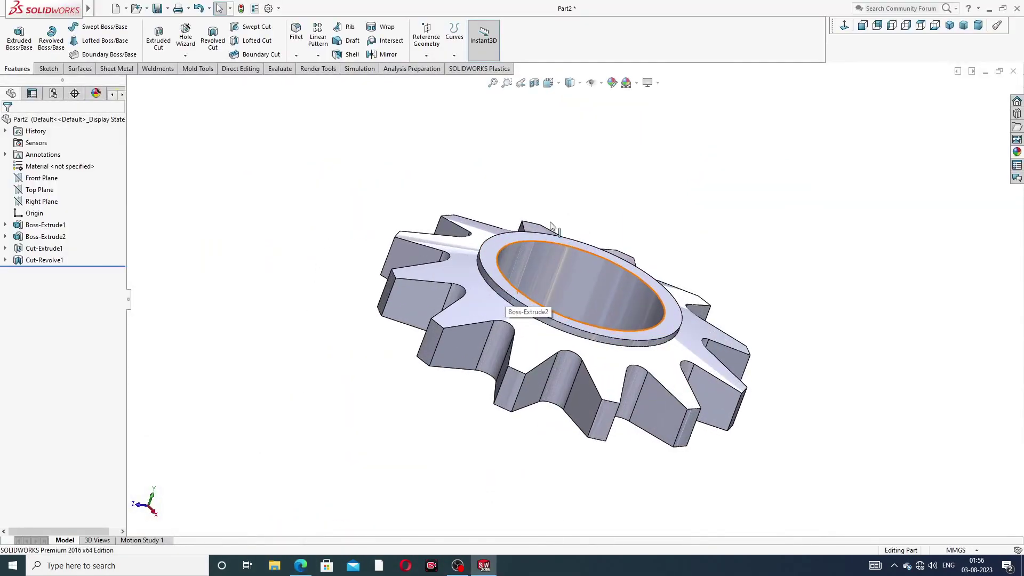
pyautogui.press('l')
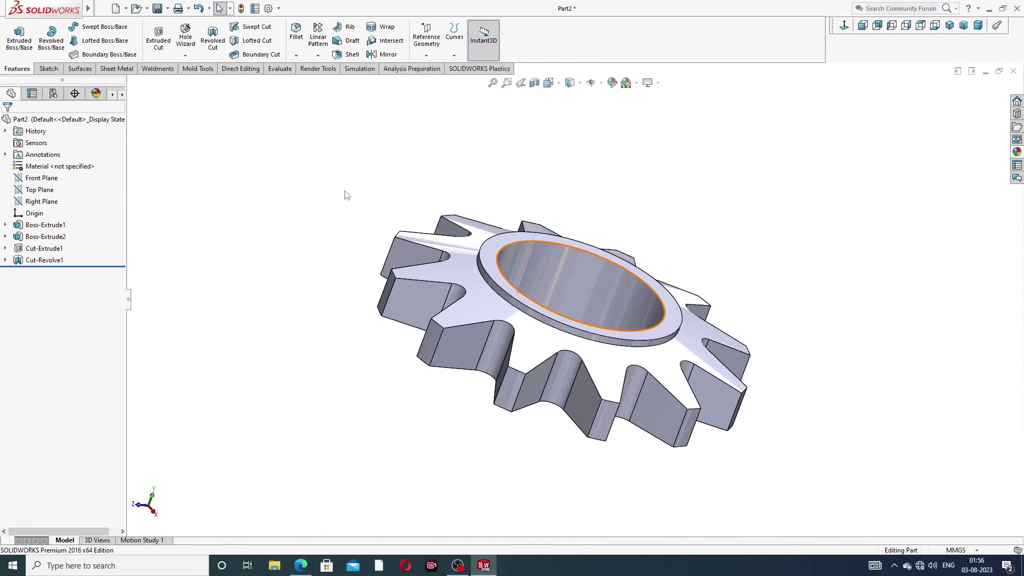
pyautogui.click(99, 9)
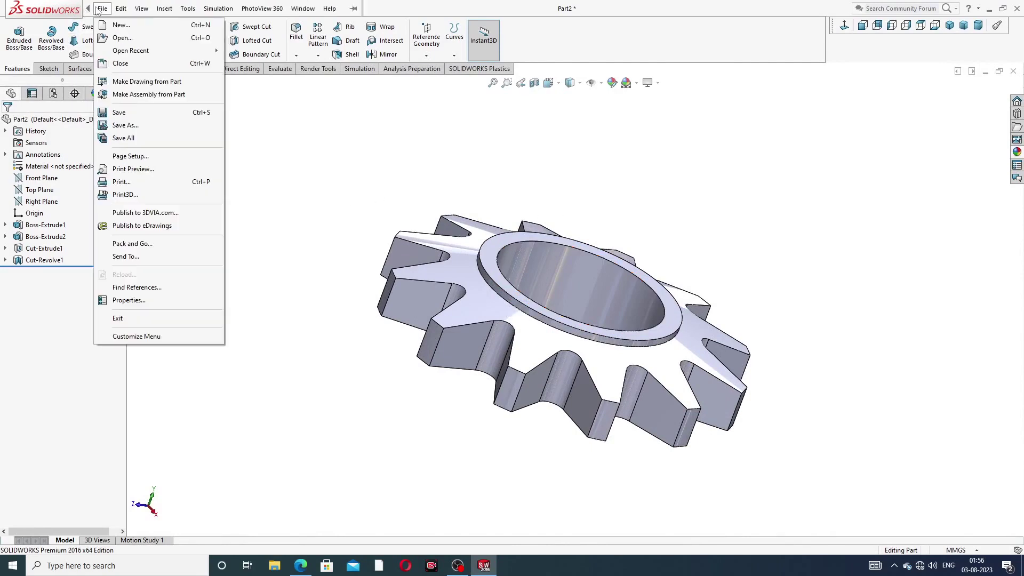
pyautogui.click(99, 10)
pyautogui.click(96, 9)
pyautogui.click(286, 133)
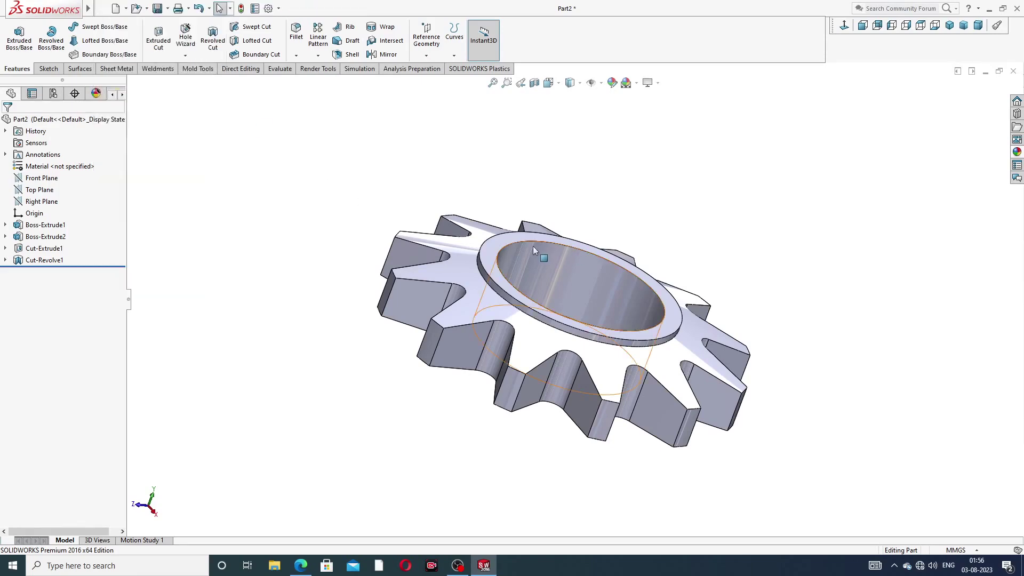
# Insert the PART-02, TOP ROD part into the nut part at the origin, keeping the option to locate it with Move/Copy
pyautogui.moveTo(532, 246); pyautogui.dragTo(516, 259, button='middle')
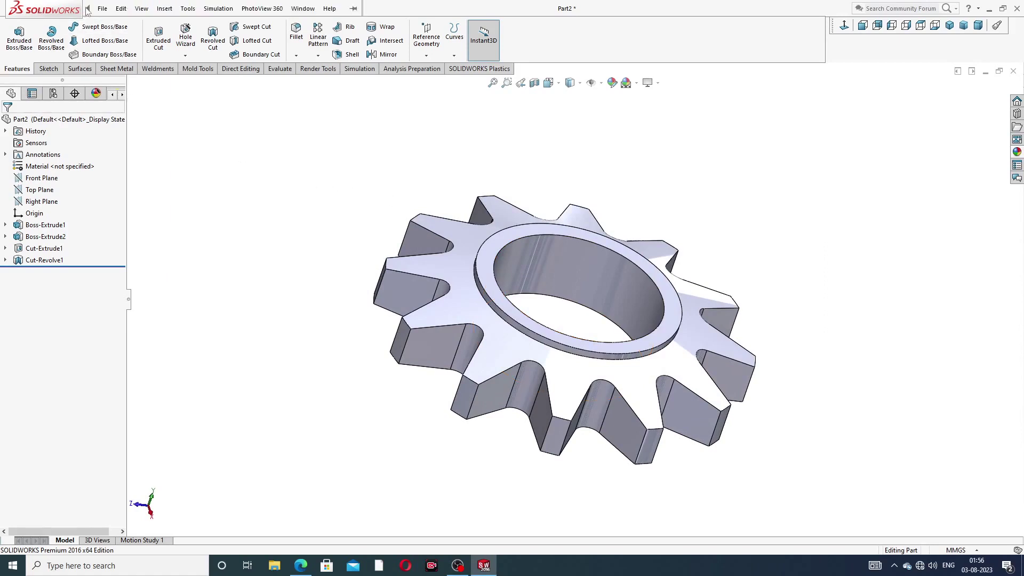
pyautogui.click(102, 8)
pyautogui.moveTo(142, 10)
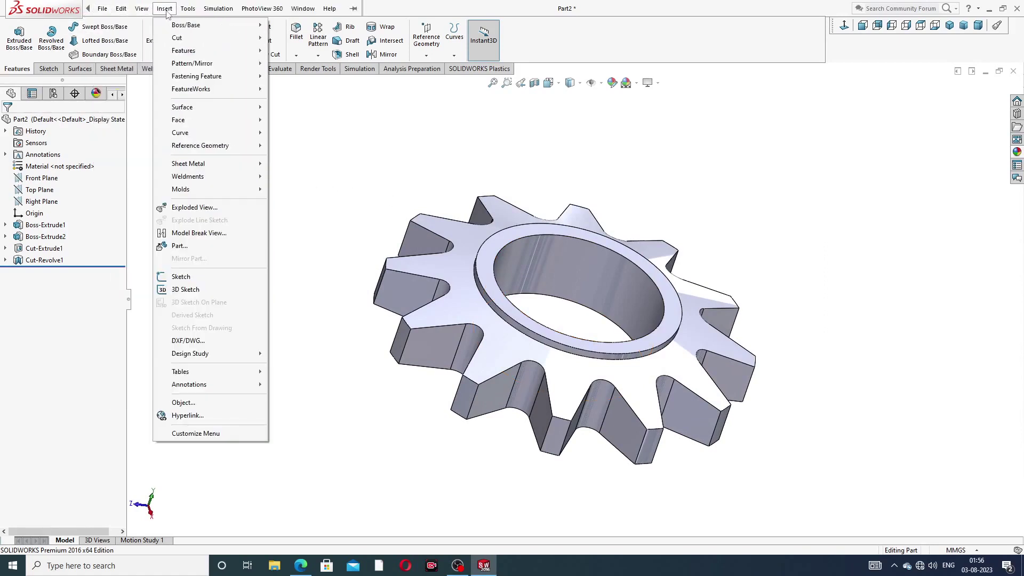
pyautogui.click(189, 249)
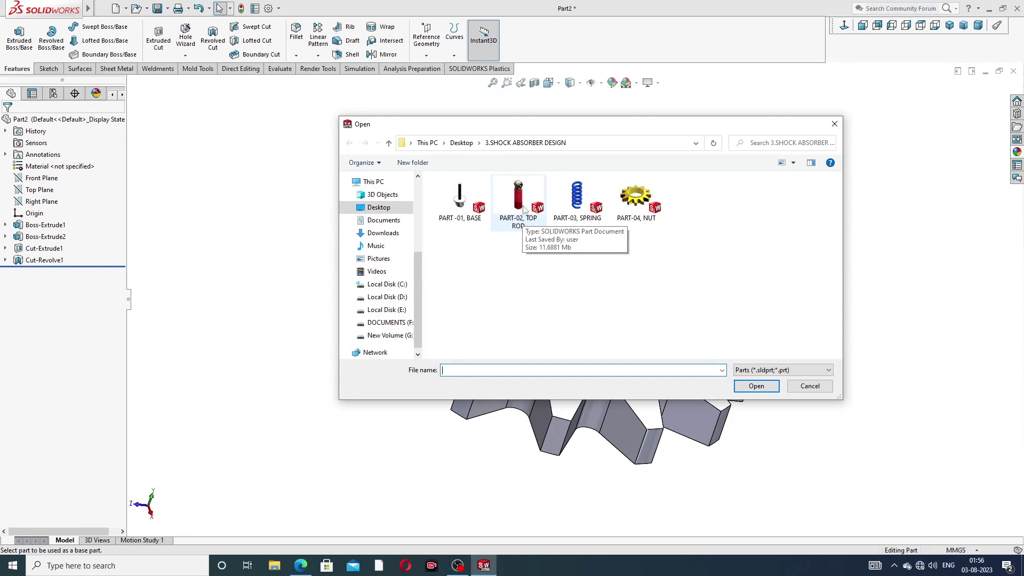
pyautogui.click(523, 205)
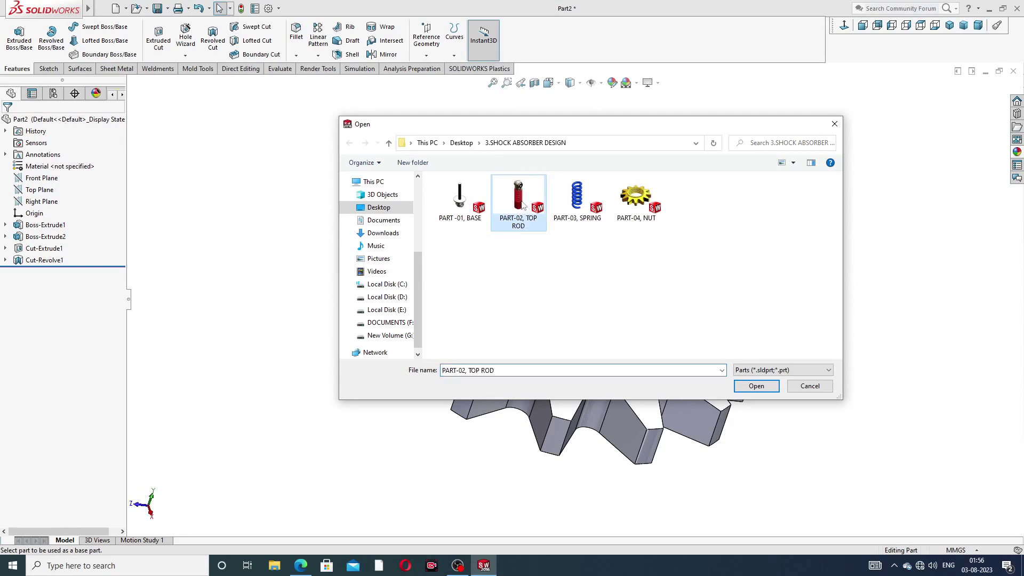
pyautogui.click(756, 386)
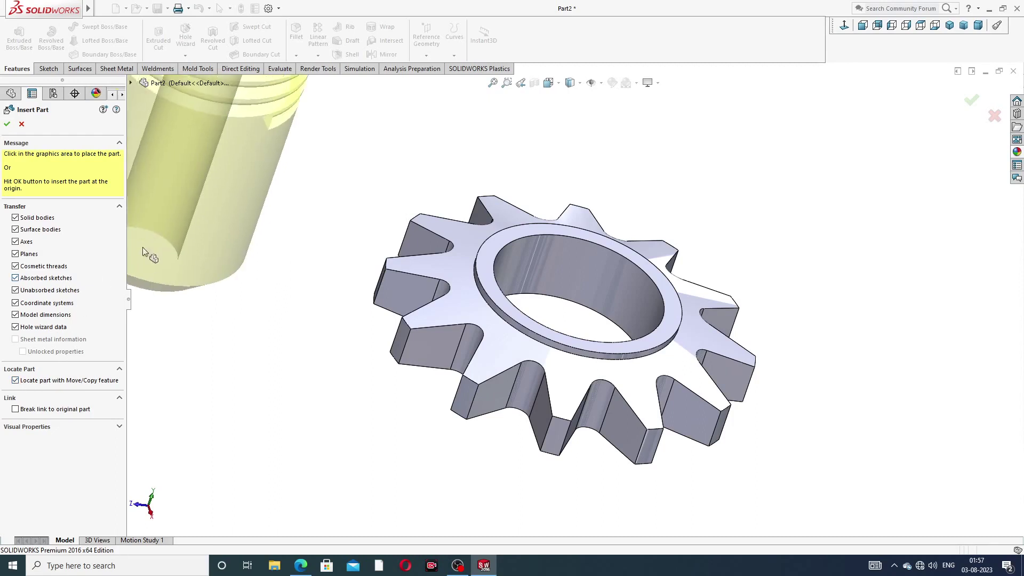
pyautogui.click(8, 124)
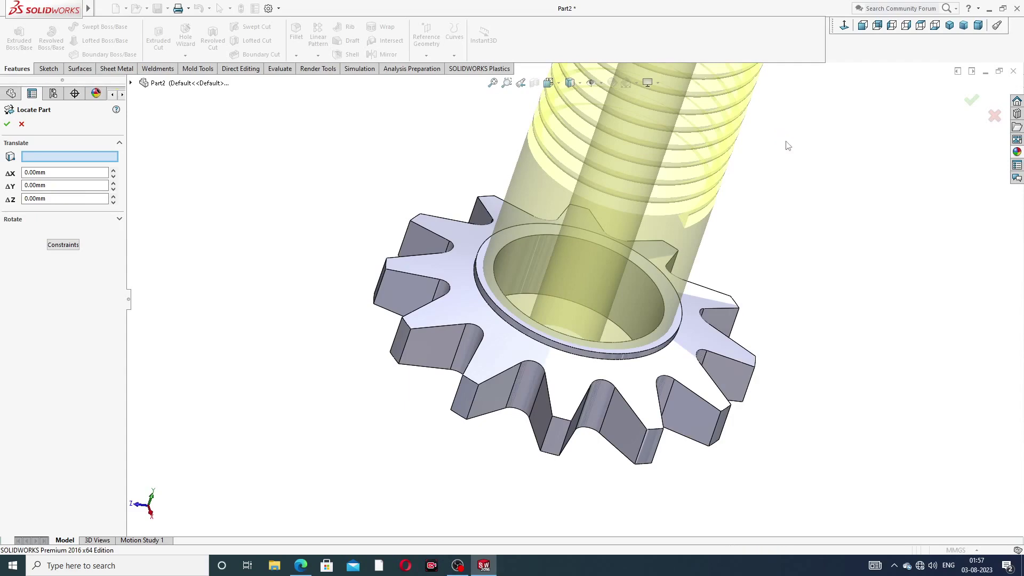
# Translate the inserted top rod by -50 mm along Y so its threaded section passes through the nut's bore
pyautogui.press('f')
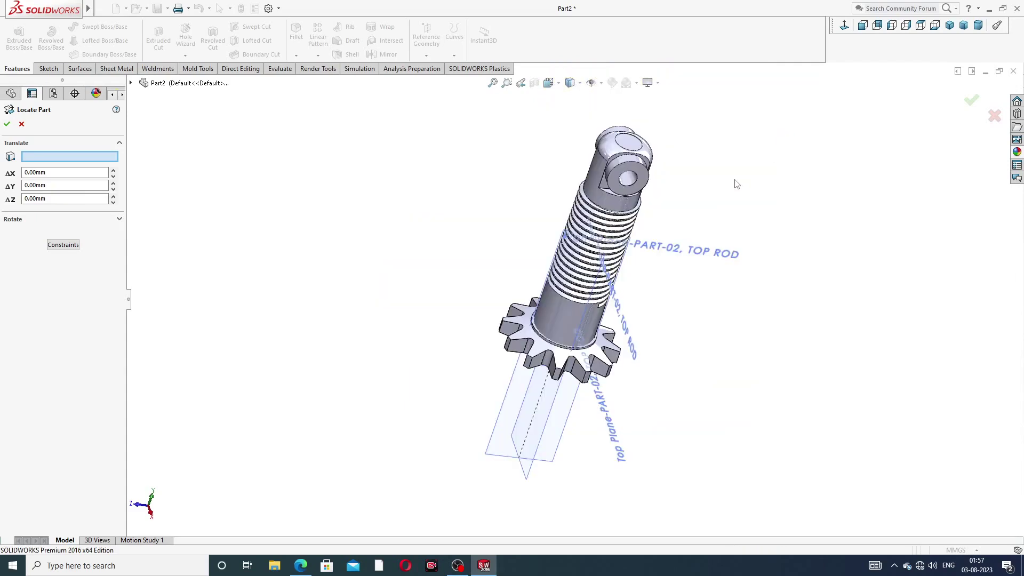
pyautogui.moveTo(732, 198); pyautogui.dragTo(704, 184, button='middle')
pyautogui.scroll(-3, 535, 265)
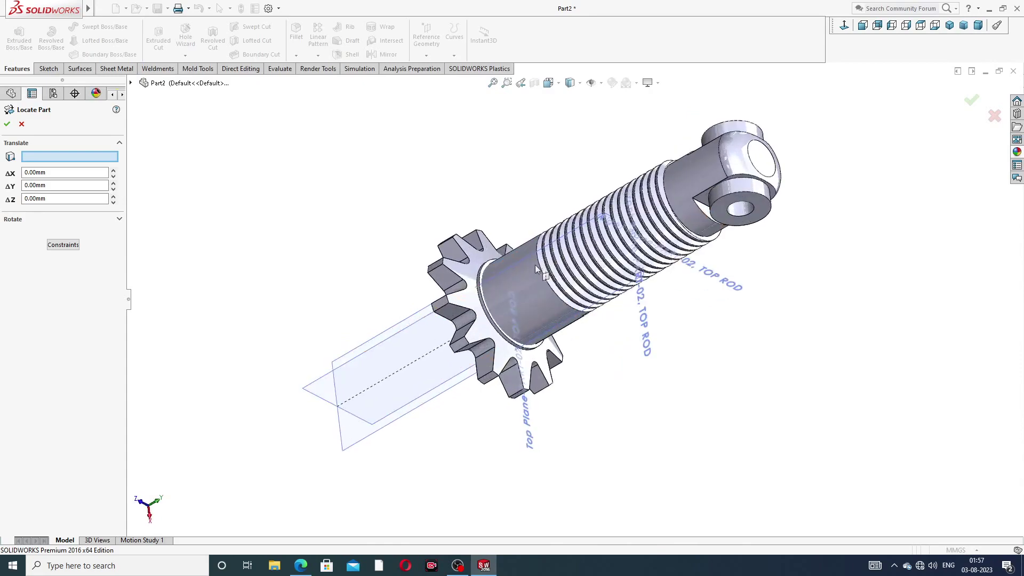
pyautogui.moveTo(344, 207); pyautogui.dragTo(487, 160, button='middle')
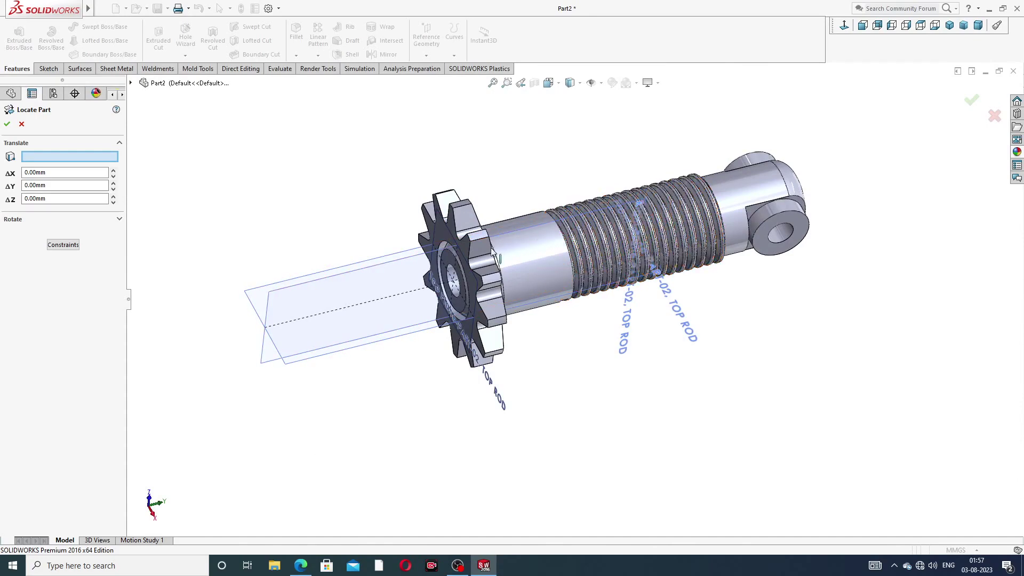
pyautogui.scroll(-2, 592, 235)
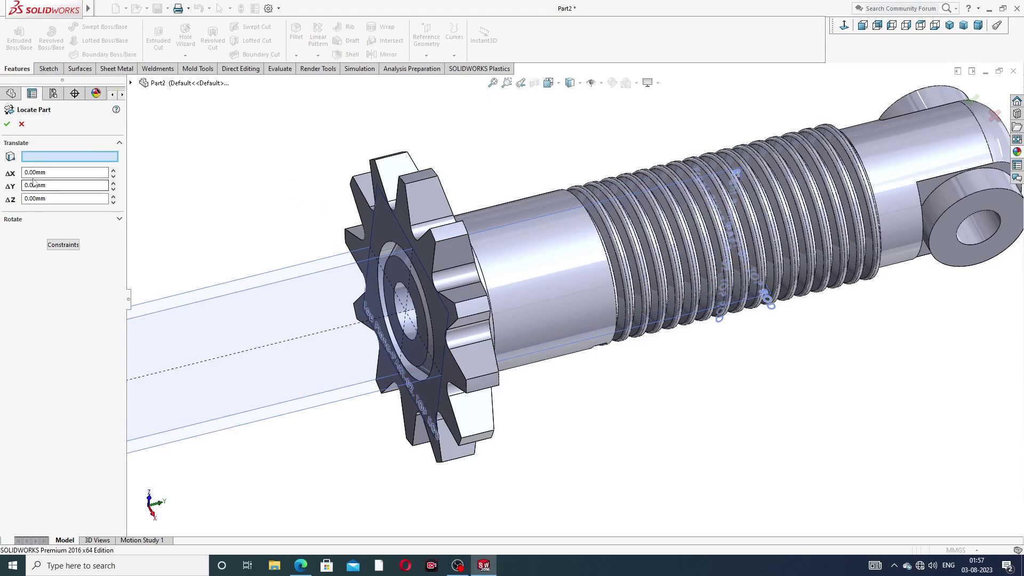
pyautogui.click(51, 186)
pyautogui.click(113, 182)
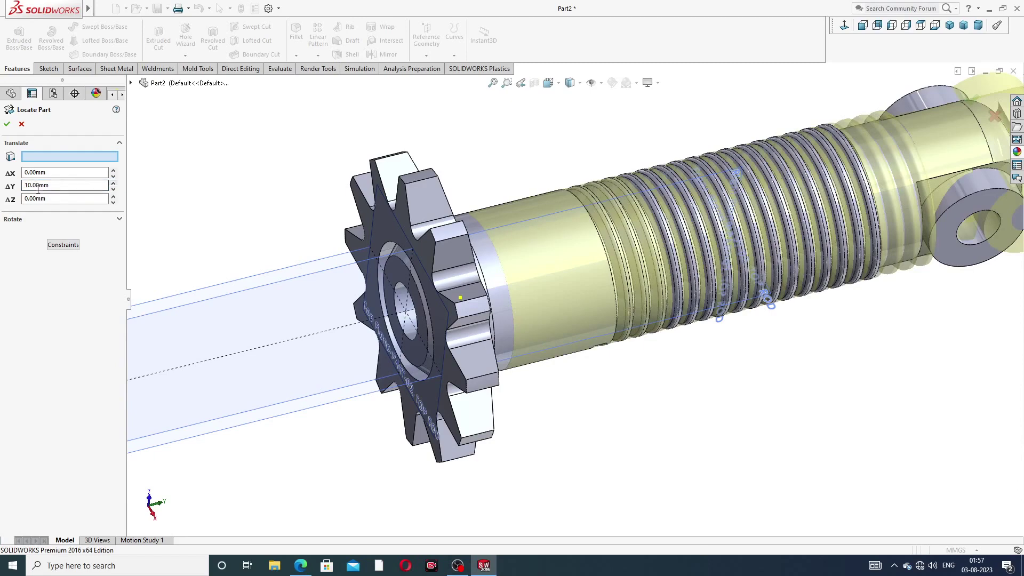
pyautogui.press('f')
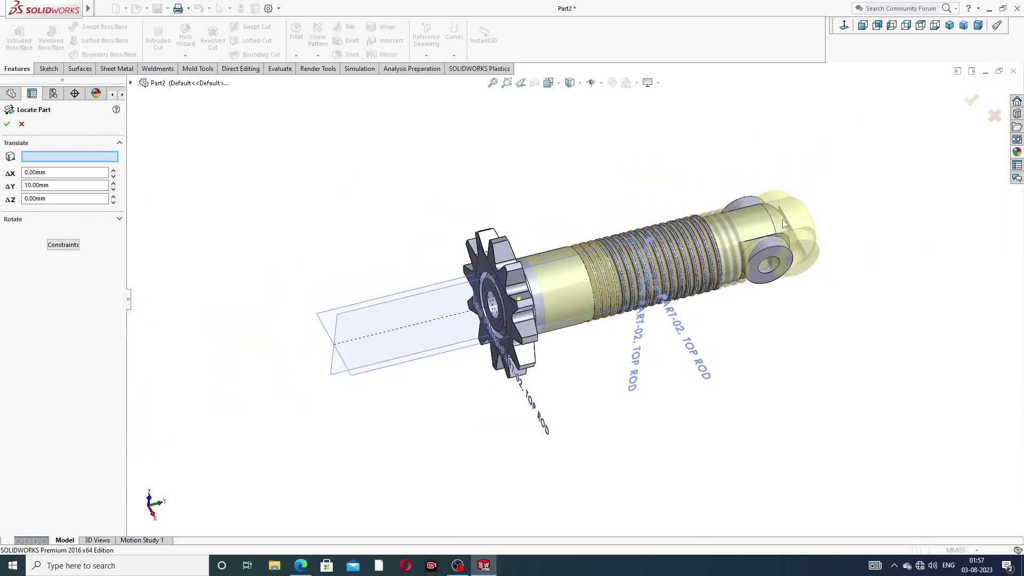
pyautogui.click(113, 188)
pyautogui.click(113, 189)
pyautogui.click(113, 189)
pyautogui.click(113, 188)
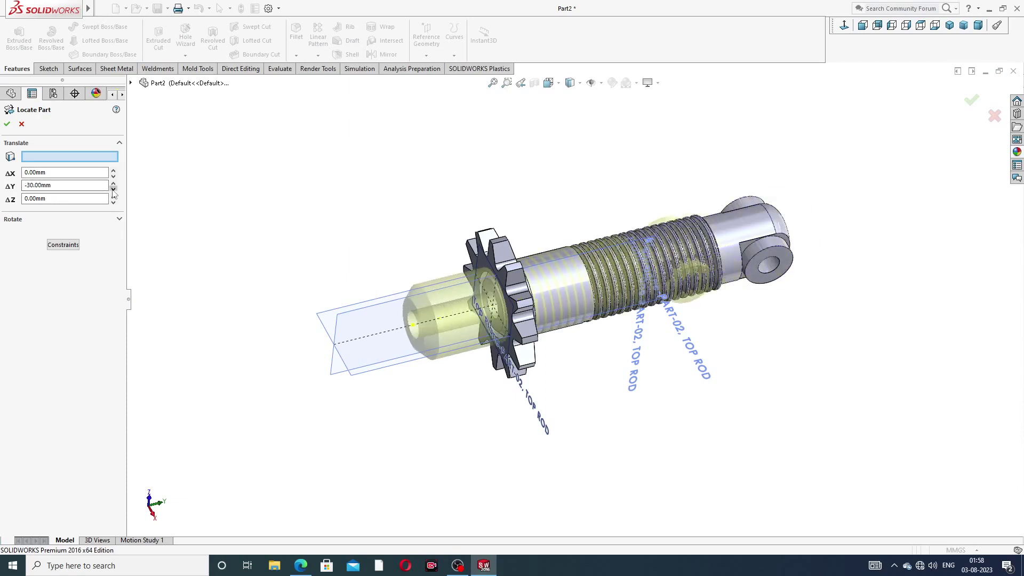
pyautogui.click(113, 189)
pyautogui.click(113, 188)
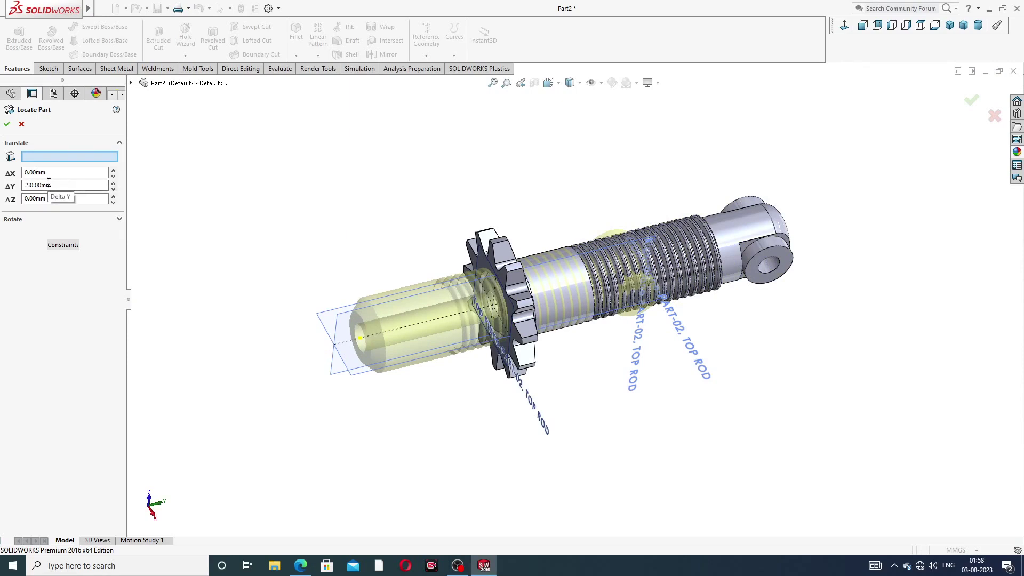
pyautogui.click(7, 124)
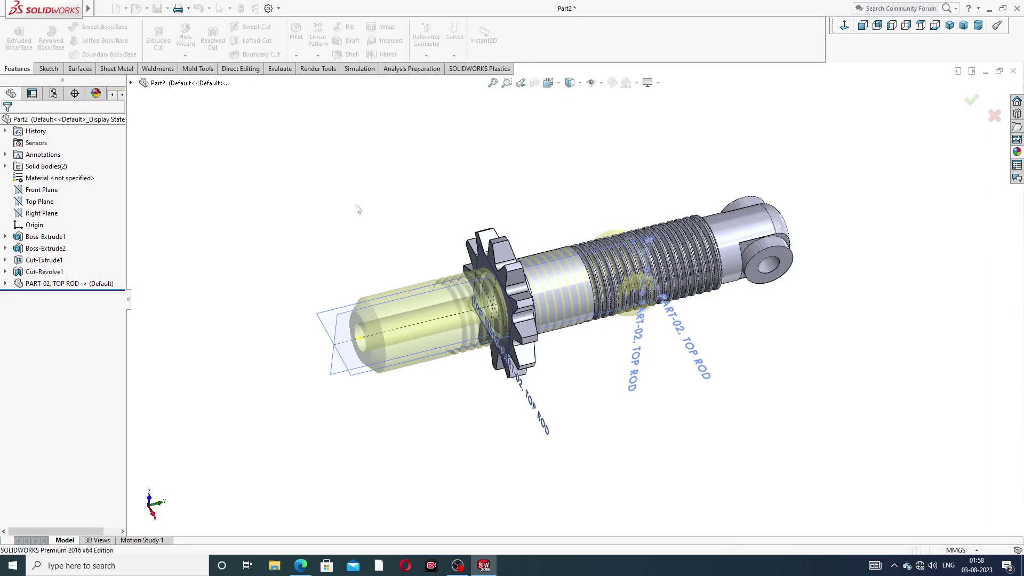
pyautogui.press('Return')
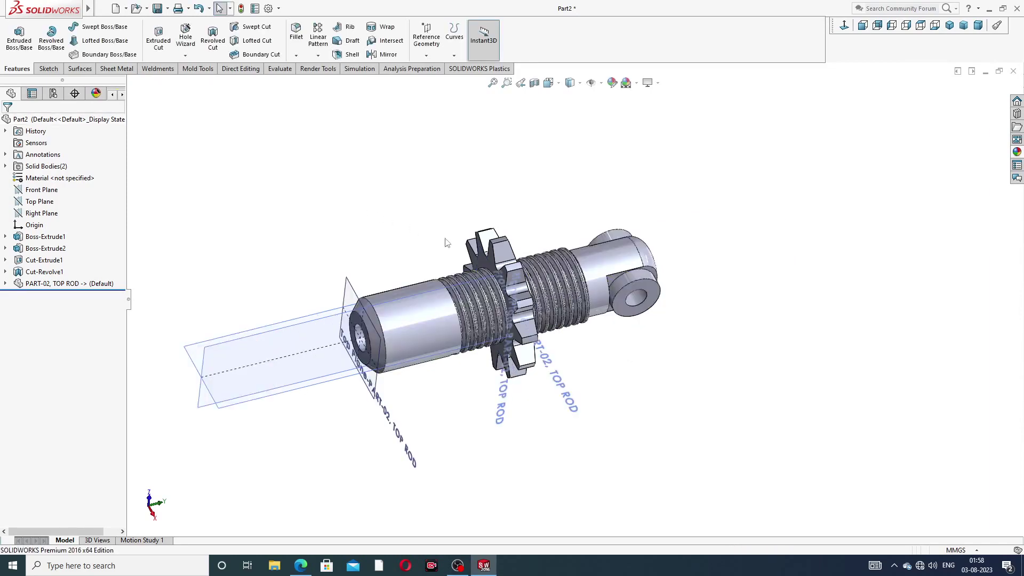
# Combine the bodies with Subtract, using the nut as main body and the top rod as the body to remove
pyautogui.scroll(-5, 464, 287)
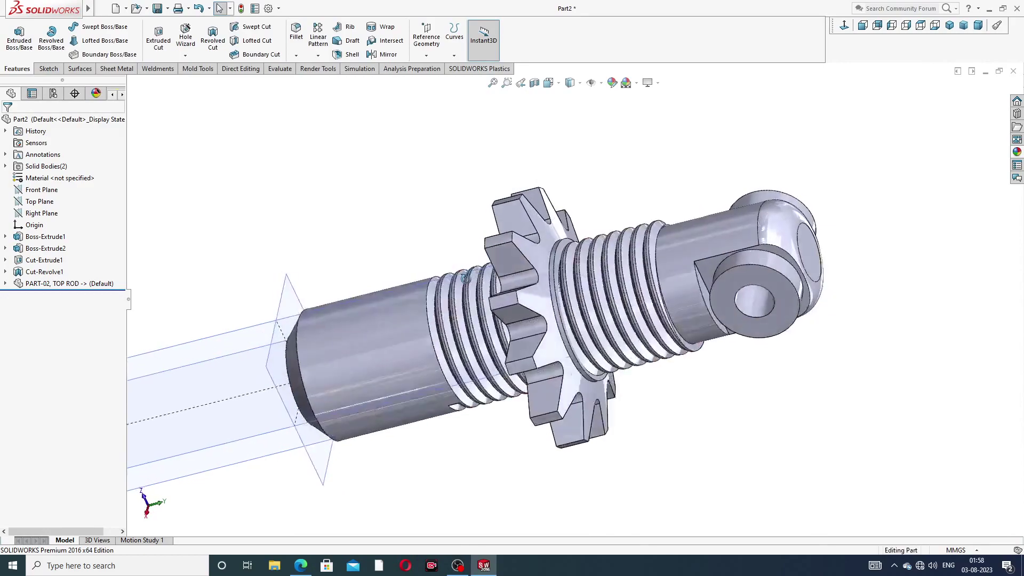
pyautogui.moveTo(465, 277); pyautogui.dragTo(550, 342, button='middle')
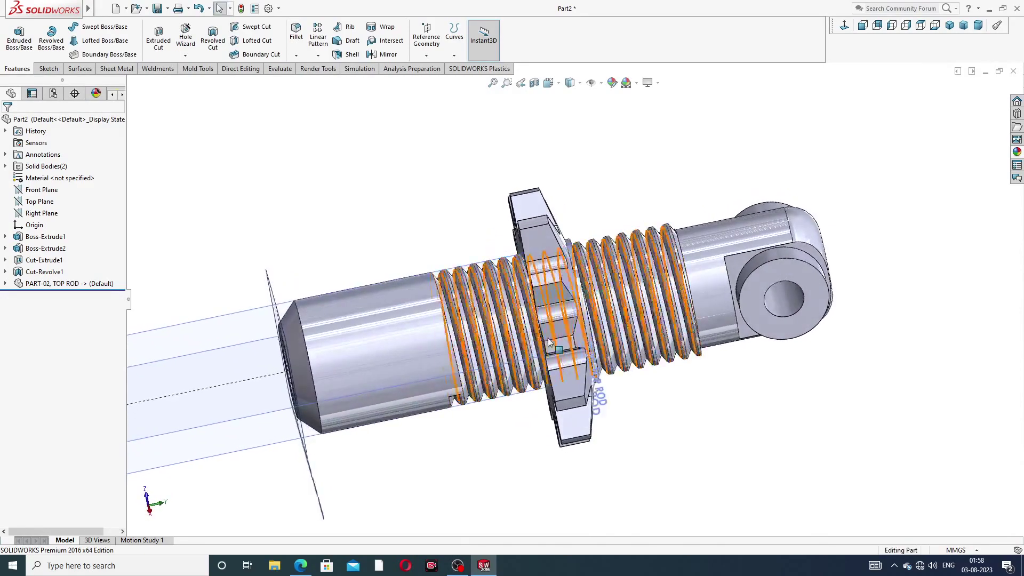
pyautogui.scroll(2, 509, 213)
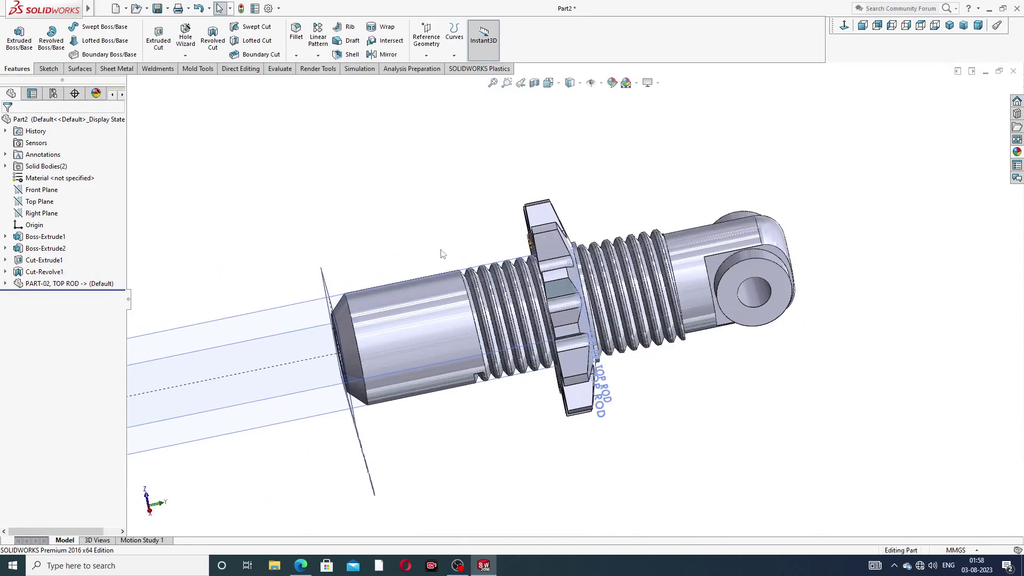
pyautogui.scroll(2, 484, 262)
pyautogui.moveTo(531, 288); pyautogui.dragTo(593, 269, button='middle')
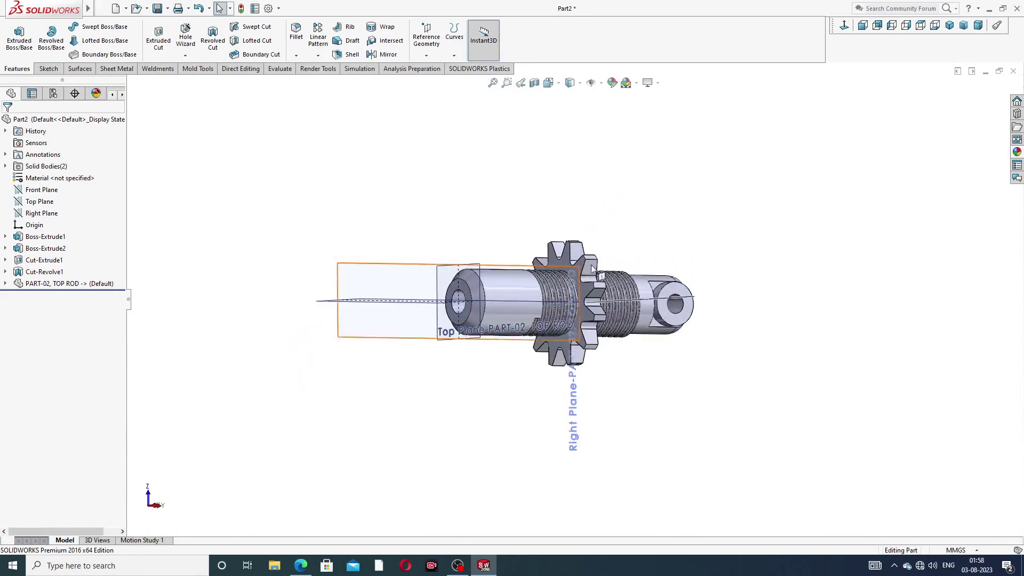
pyautogui.moveTo(535, 297); pyautogui.dragTo(477, 238, button='middle')
pyautogui.moveTo(88, 9)
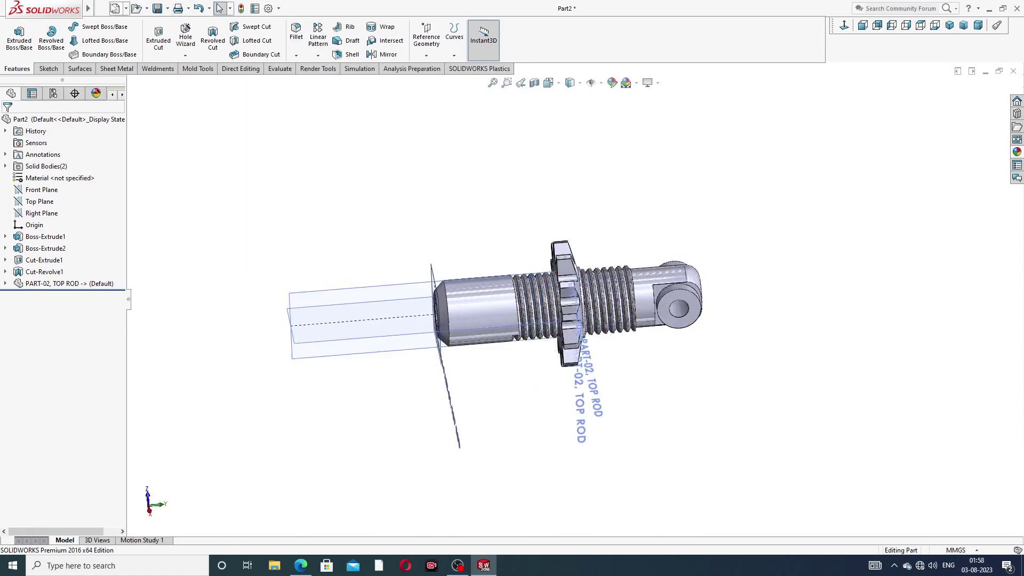
pyautogui.click(121, 9)
pyautogui.moveTo(168, 10)
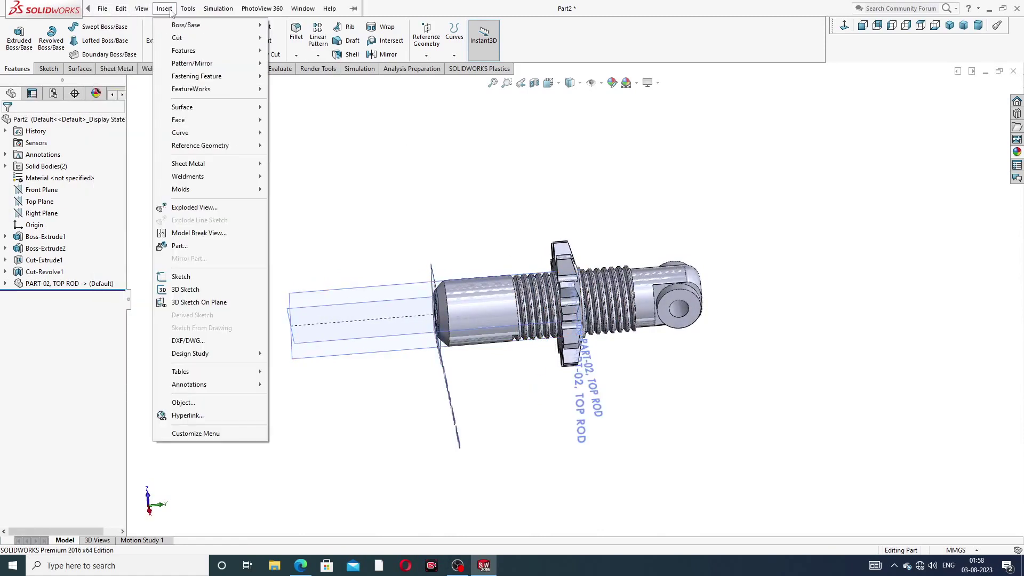
pyautogui.moveTo(184, 51)
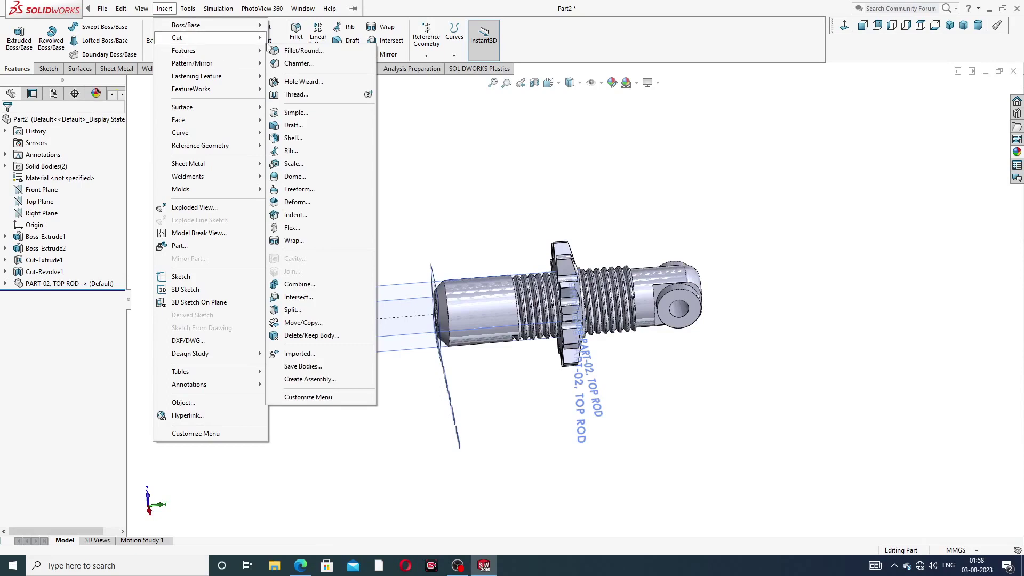
pyautogui.click(301, 284)
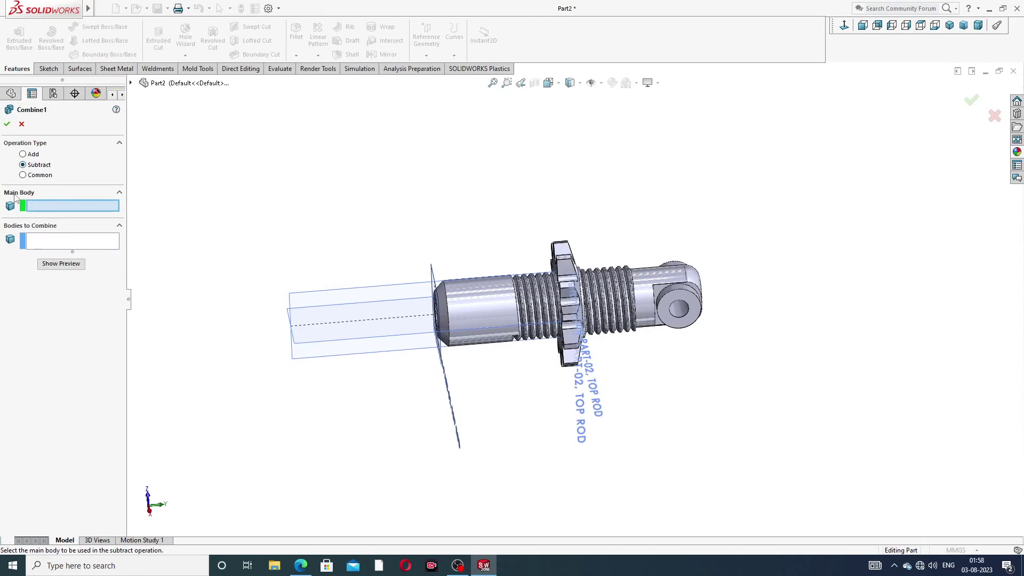
pyautogui.moveTo(538, 290); pyautogui.dragTo(573, 263, button='middle')
pyautogui.click(573, 264)
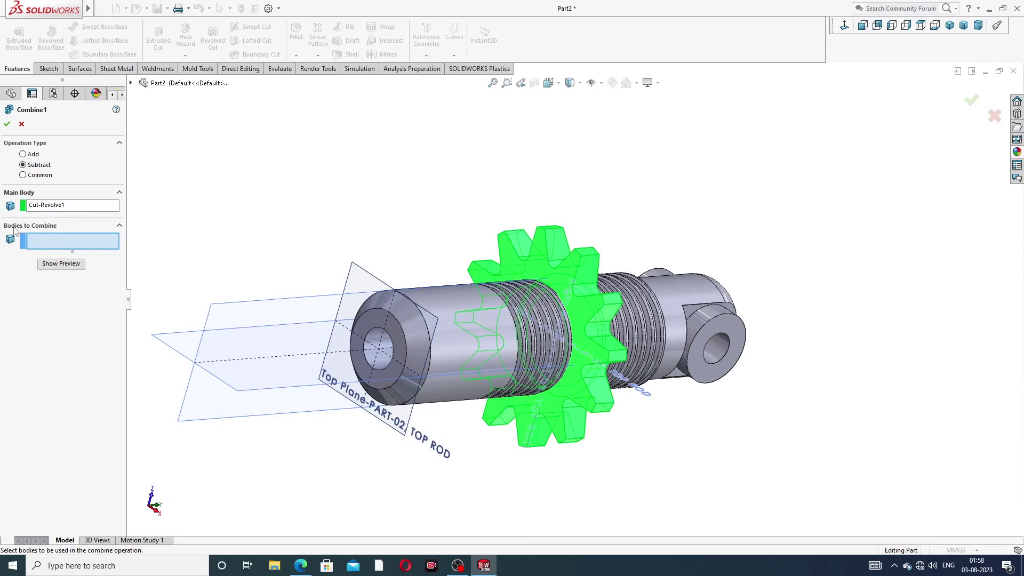
pyautogui.click(438, 312)
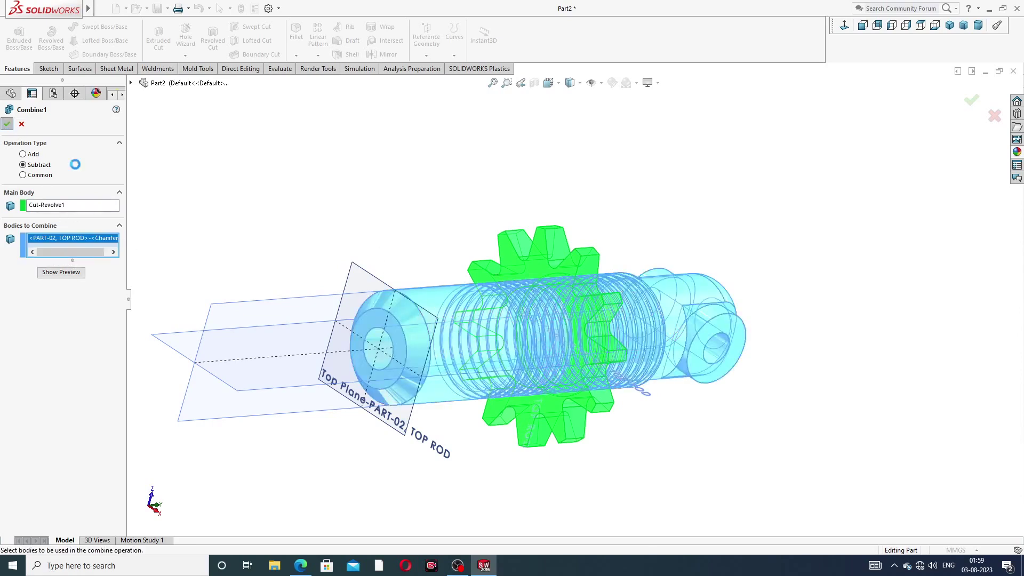
pyautogui.click(7, 124)
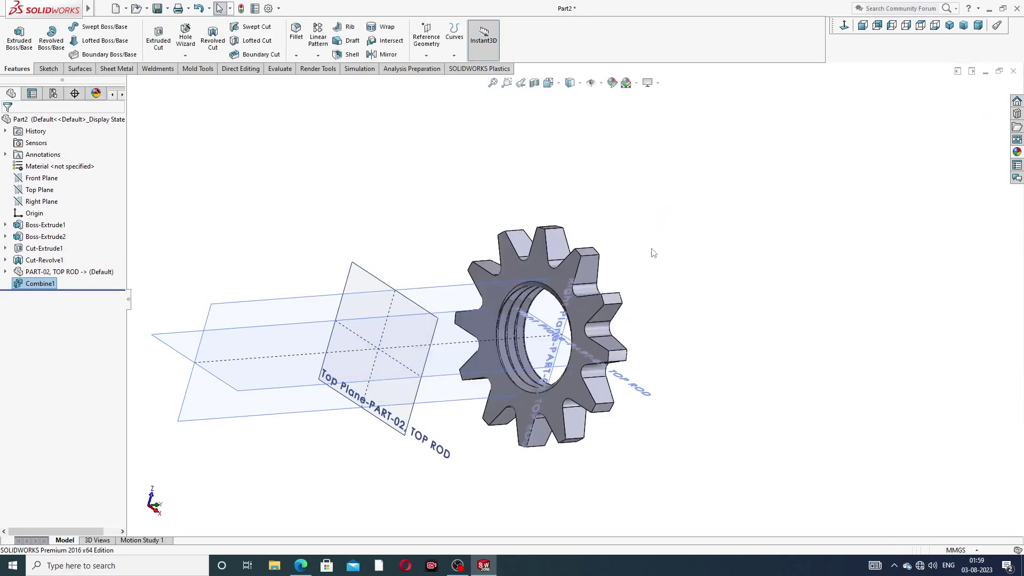
# Hide the front, right and top reference planes that came in with the top rod
pyautogui.moveTo(534, 320)
pyautogui.mouseDown(button='middle')
pyautogui.moveTo(613, 325)
pyautogui.moveTo(528, 332)
pyautogui.mouseUp(button='middle')
pyautogui.scroll(-3, 528, 332)
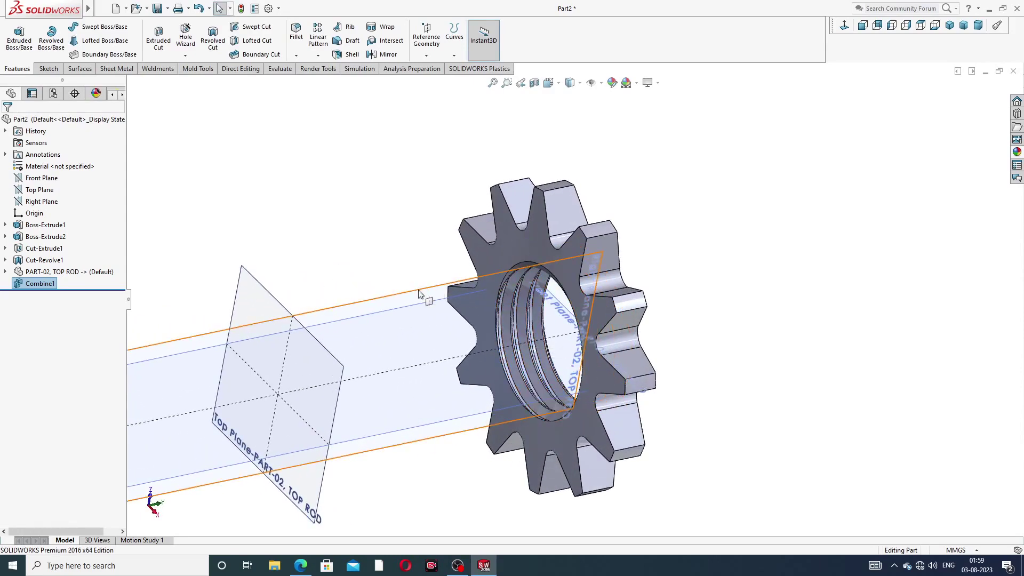
pyautogui.scroll(2, 419, 294)
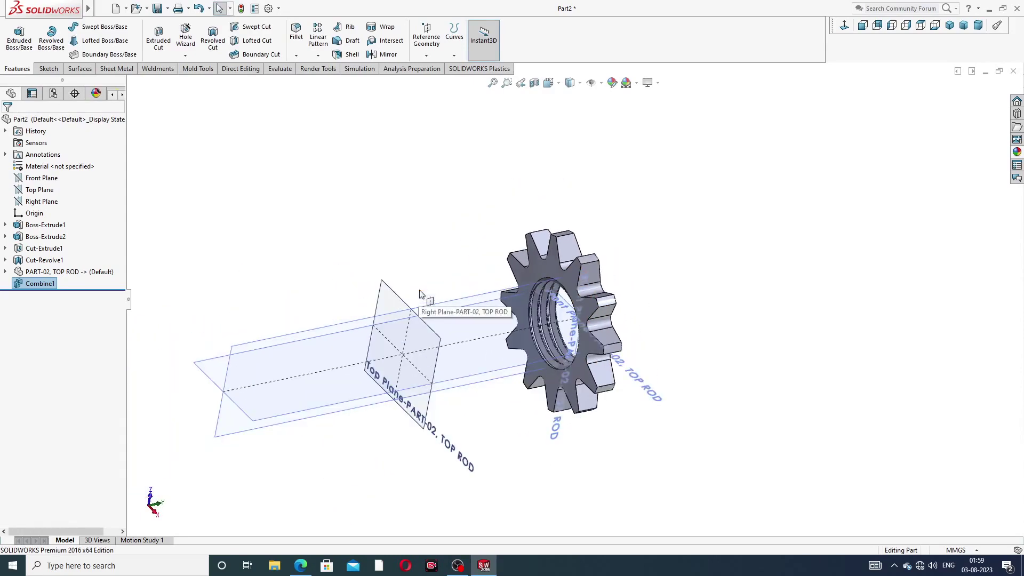
pyautogui.click(442, 320)
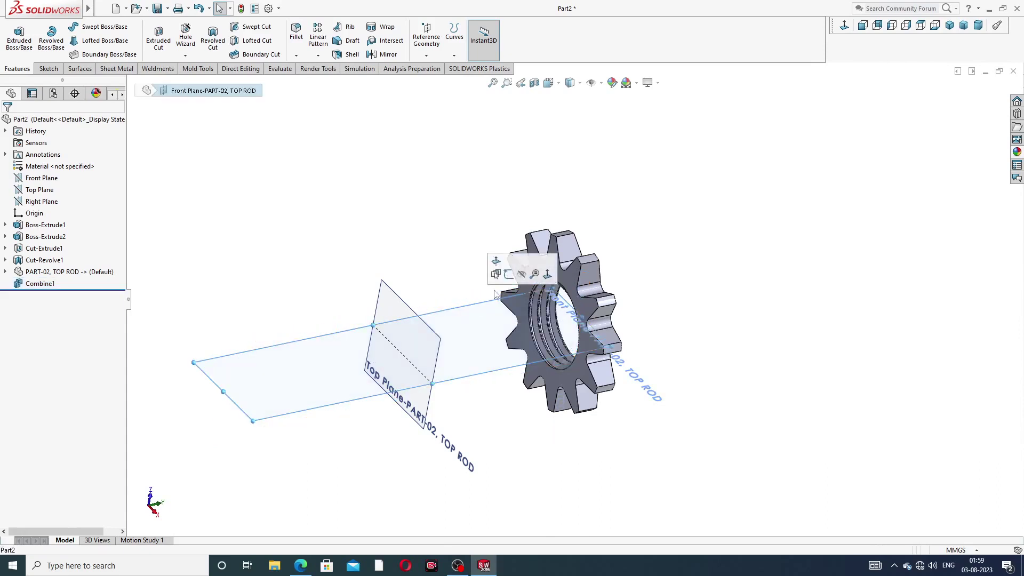
pyautogui.click(492, 274)
pyautogui.click(431, 325)
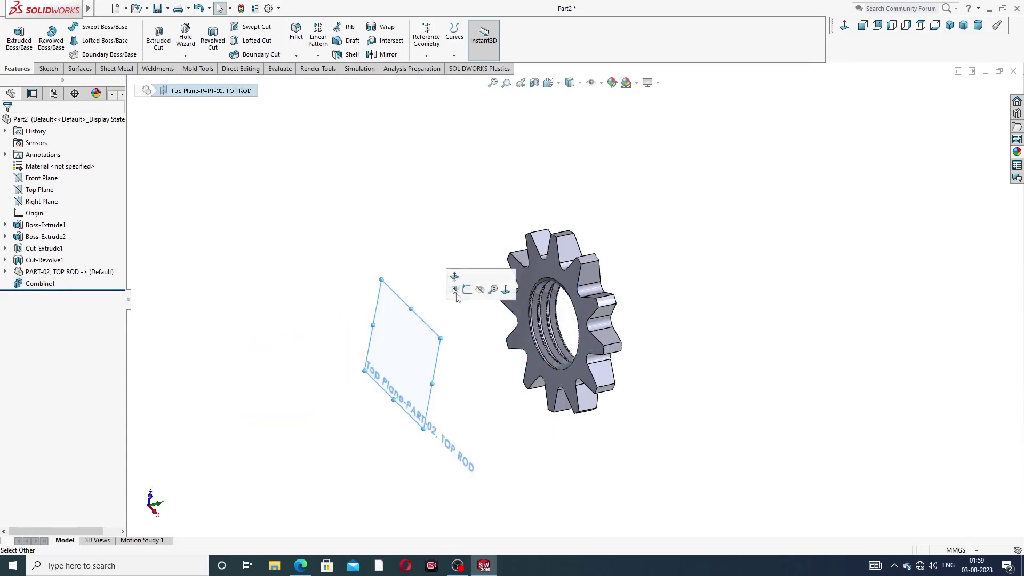
pyautogui.click(478, 288)
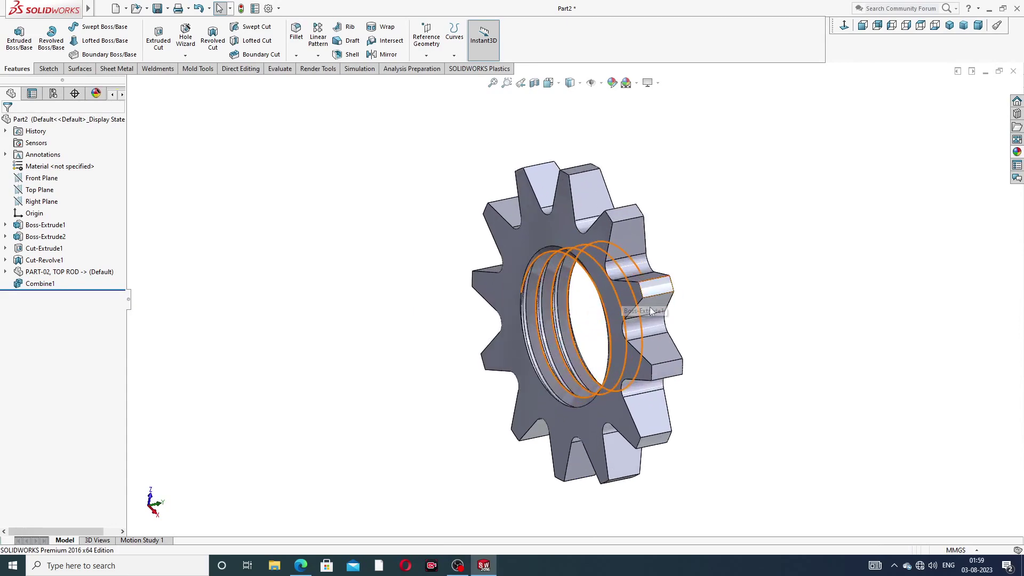
# Apply the polished brass appearance to the whole nut
pyautogui.moveTo(473, 336); pyautogui.dragTo(526, 271, button='middle')
pyautogui.scroll(-3, 593, 289)
pyautogui.moveTo(592, 289)
pyautogui.mouseDown(button='middle')
pyautogui.moveTo(555, 297)
pyautogui.moveTo(598, 269)
pyautogui.mouseUp(button='middle')
pyautogui.scroll(3, 598, 269)
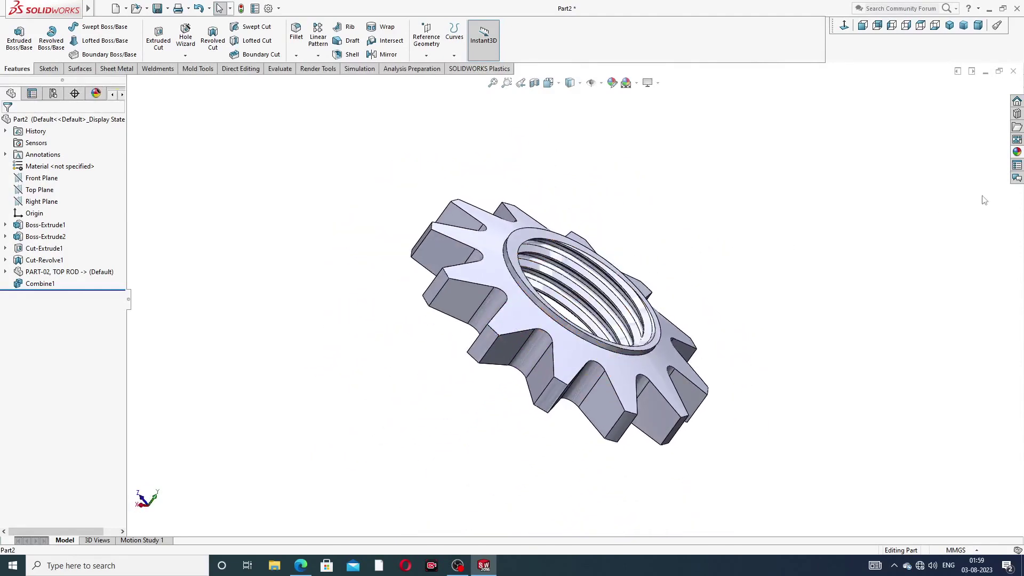
pyautogui.click(1017, 153)
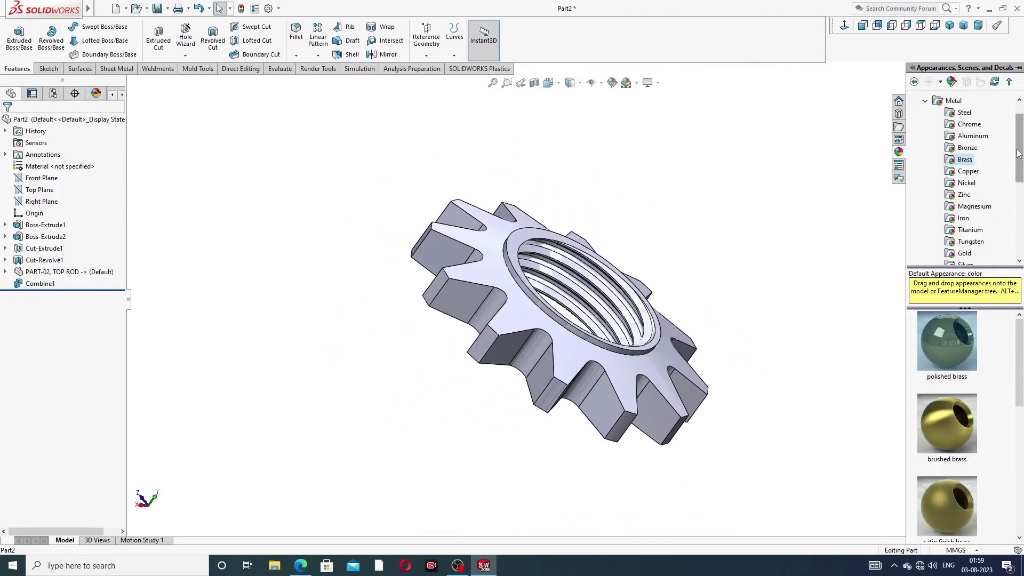
pyautogui.doubleClick(949, 334)
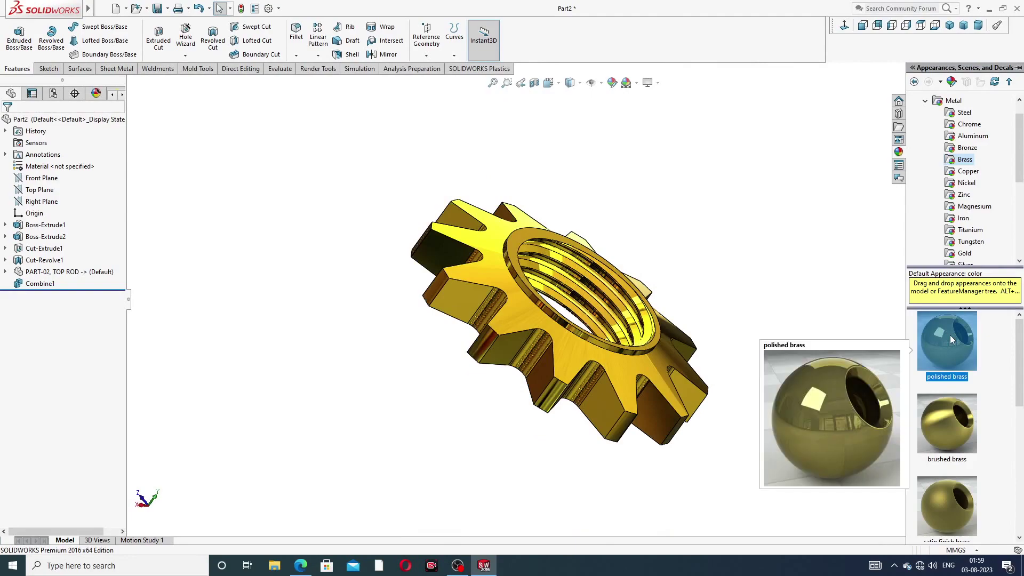
# Inspect the brass nut's teeth and internal thread from several angles
pyautogui.moveTo(655, 272); pyautogui.dragTo(551, 322, button='middle')
pyautogui.scroll(-2, 552, 323)
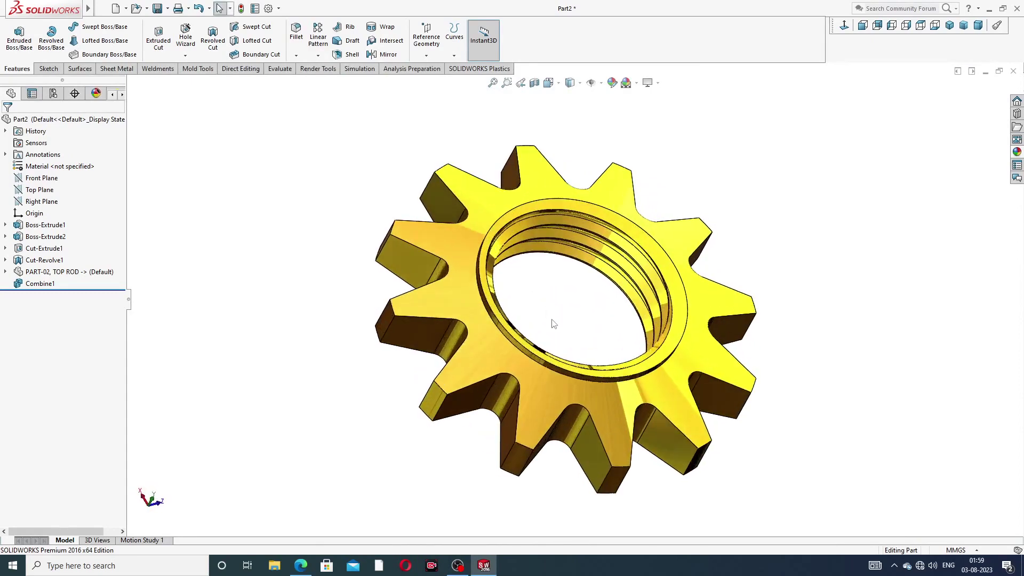
pyautogui.scroll(2, 576, 289)
pyautogui.moveTo(576, 288); pyautogui.dragTo(611, 325, button='middle')
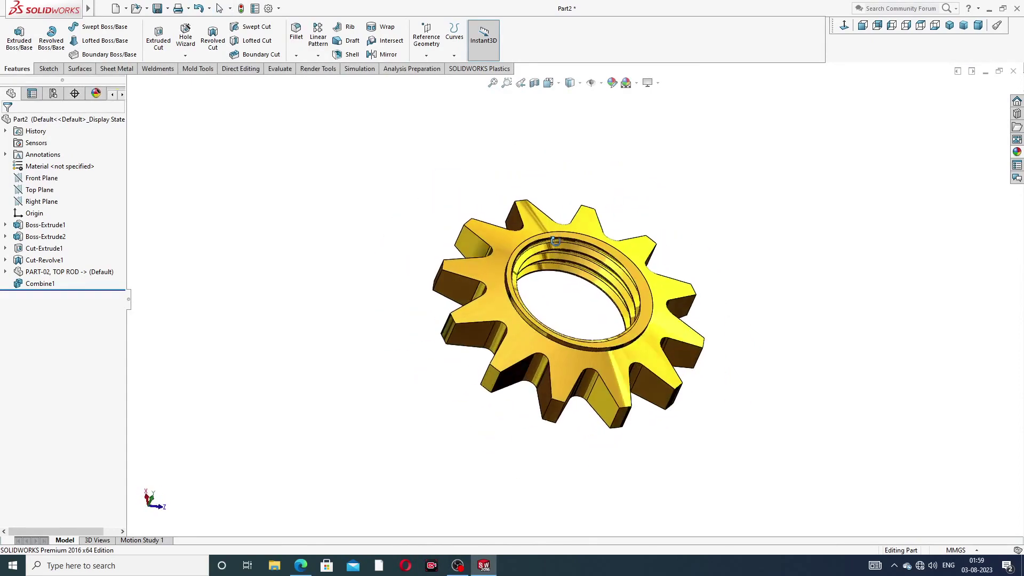
pyautogui.scroll(-1, 549, 324)
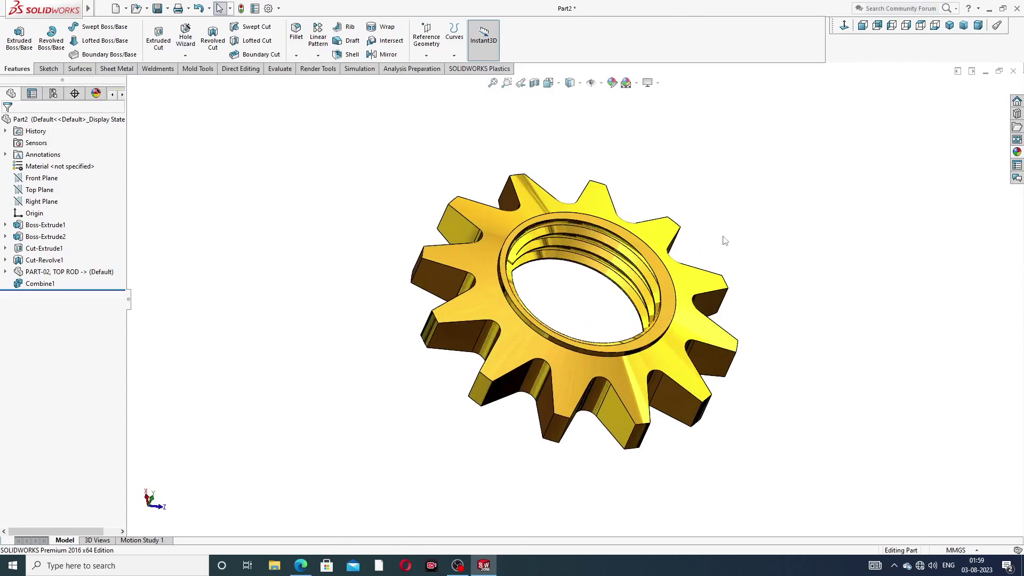
pyautogui.moveTo(724, 240); pyautogui.dragTo(687, 260, button='middle')
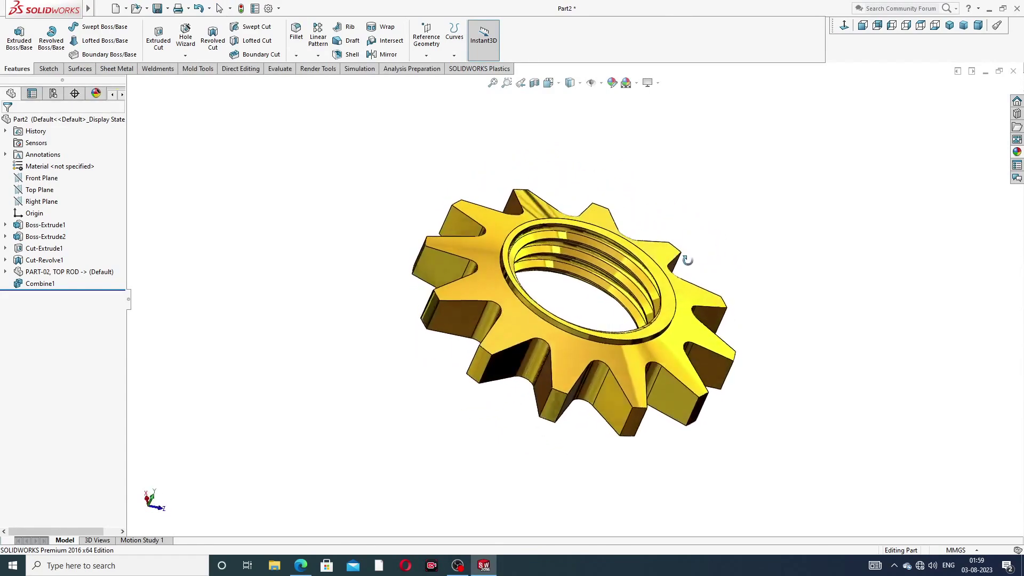
pyautogui.moveTo(548, 286); pyautogui.dragTo(748, 239, button='middle')
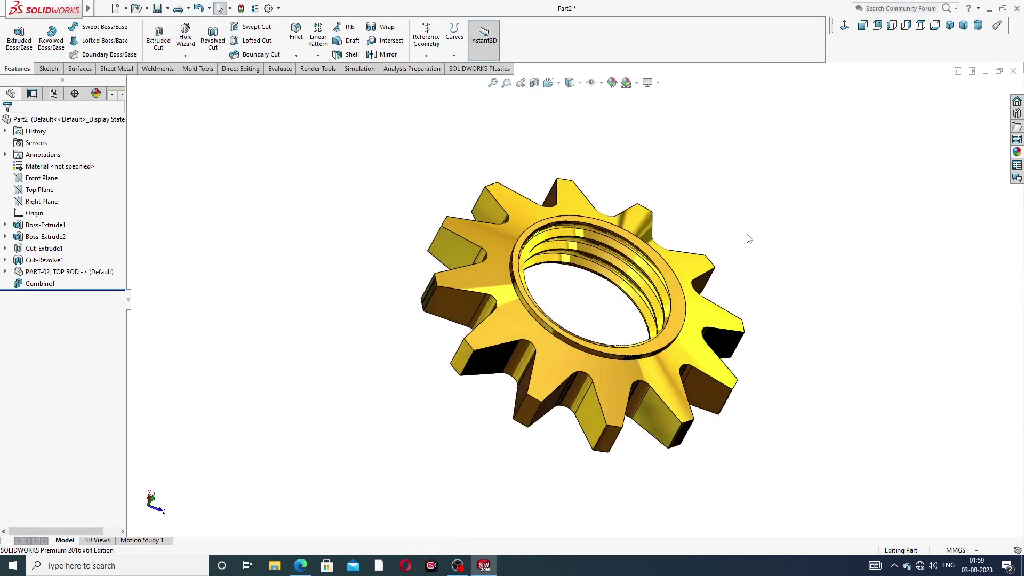
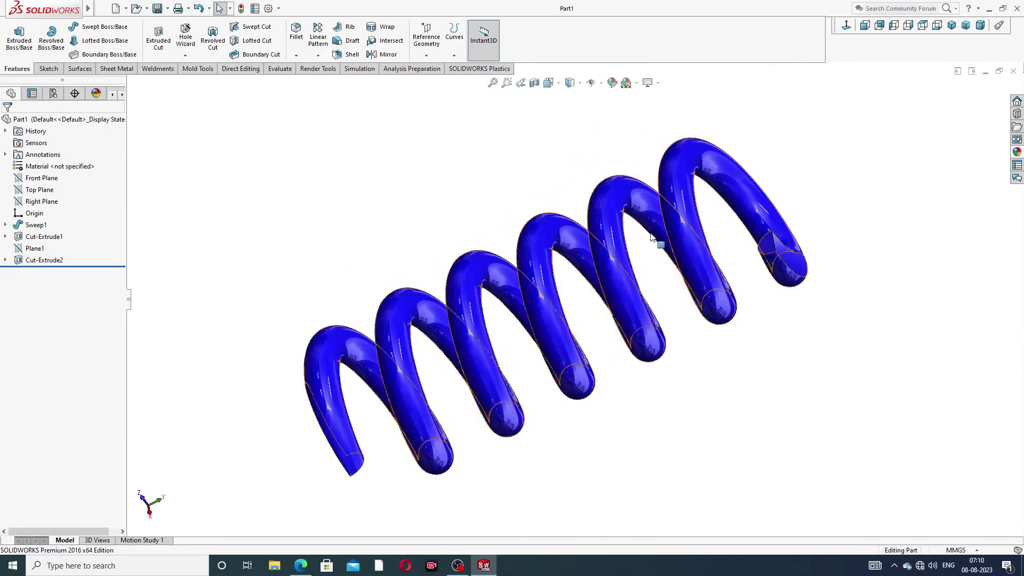
# Close the finished spring part and start a new part with the Plain White scene
pyautogui.scroll(-2, 565, 285)
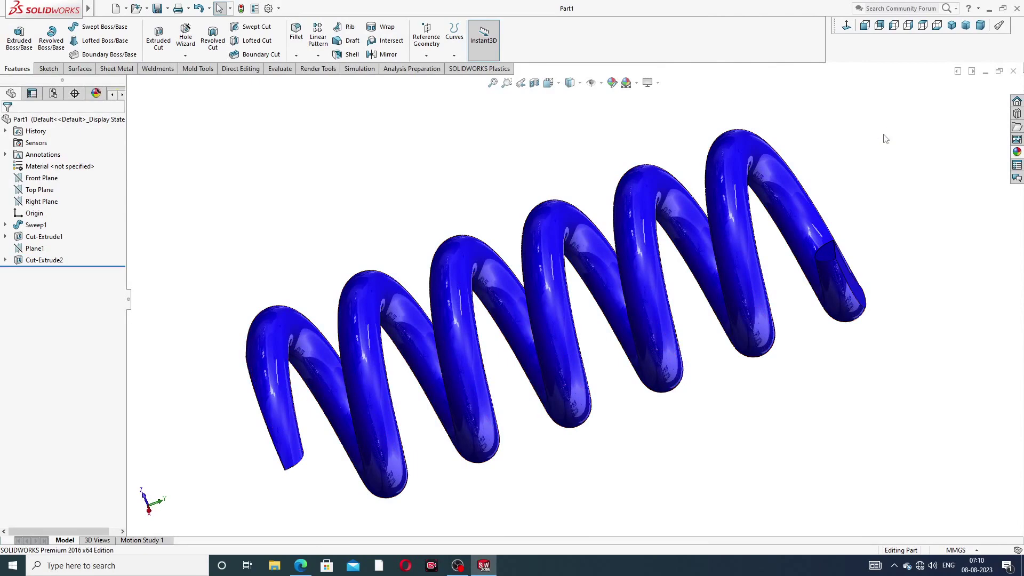
pyautogui.click(1010, 72)
pyautogui.click(116, 8)
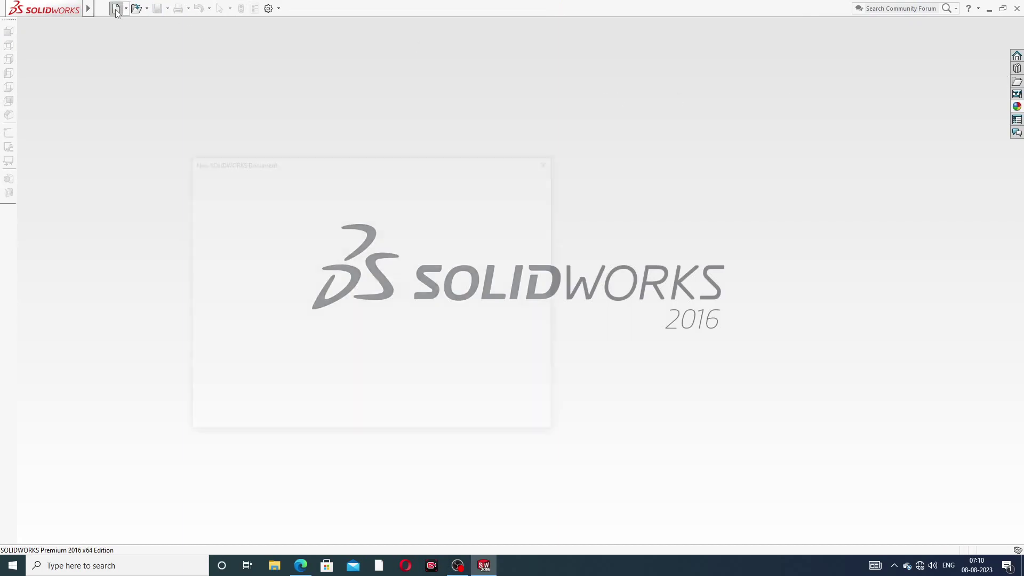
pyautogui.click(423, 414)
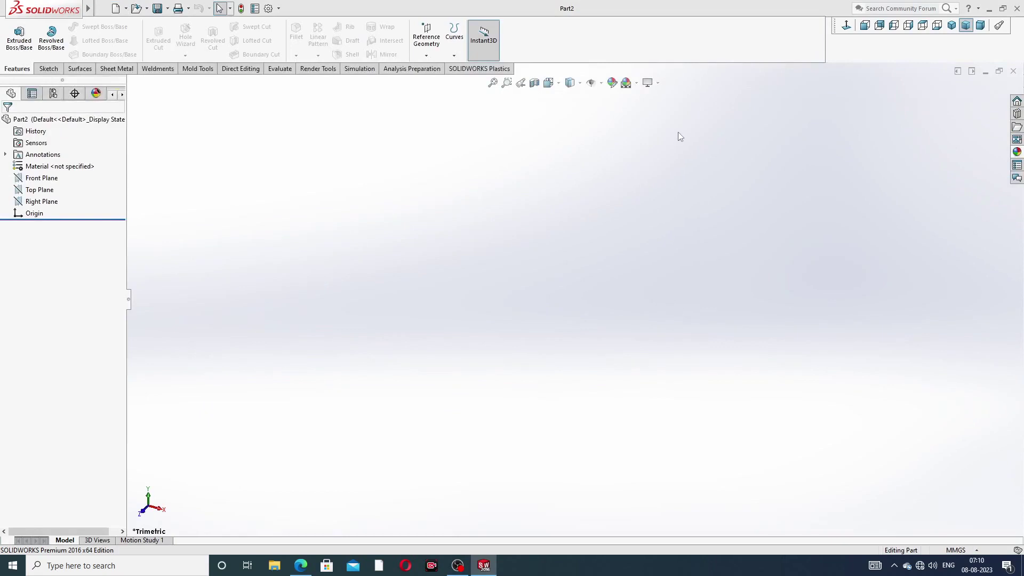
pyautogui.click(636, 83)
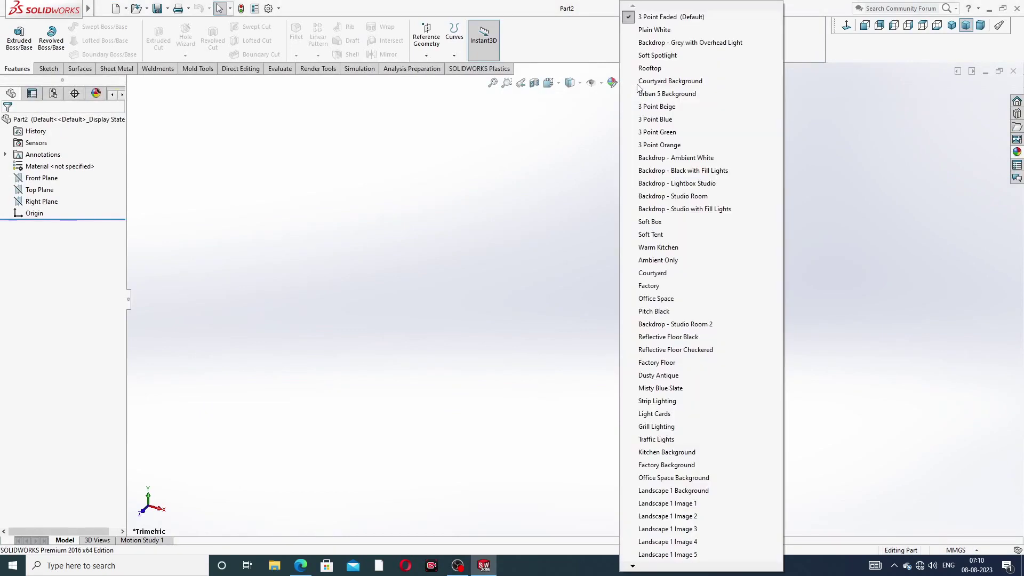
pyautogui.click(647, 30)
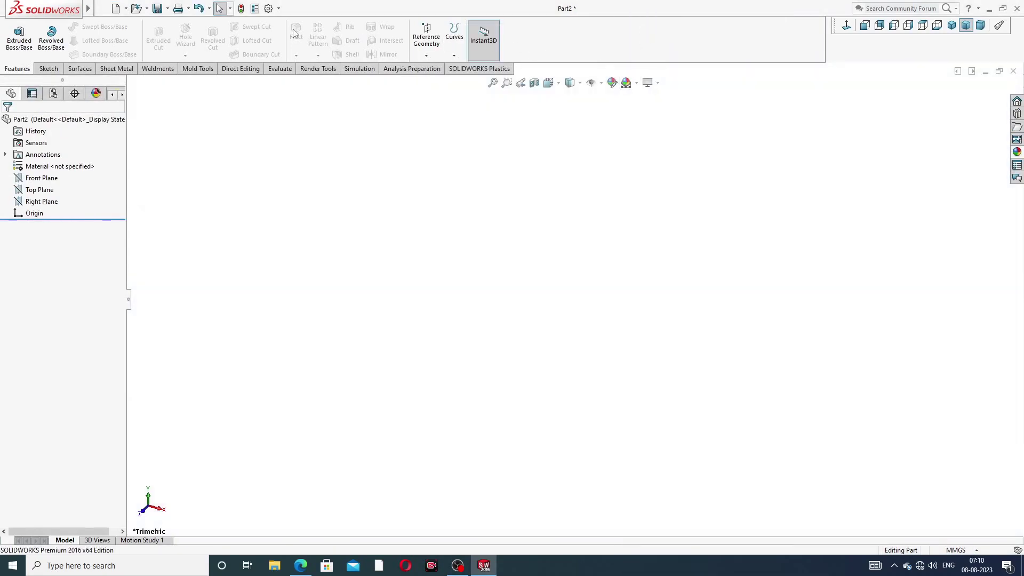
# Raise both the shaded and the wireframe image quality of the document to the highest resolution
pyautogui.click(269, 8)
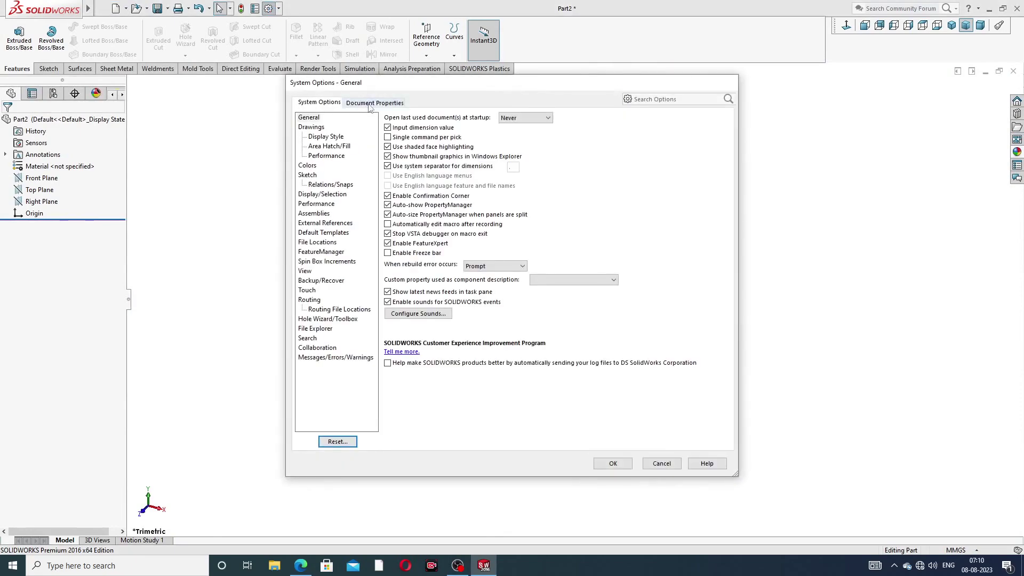
pyautogui.click(374, 103)
pyautogui.click(318, 223)
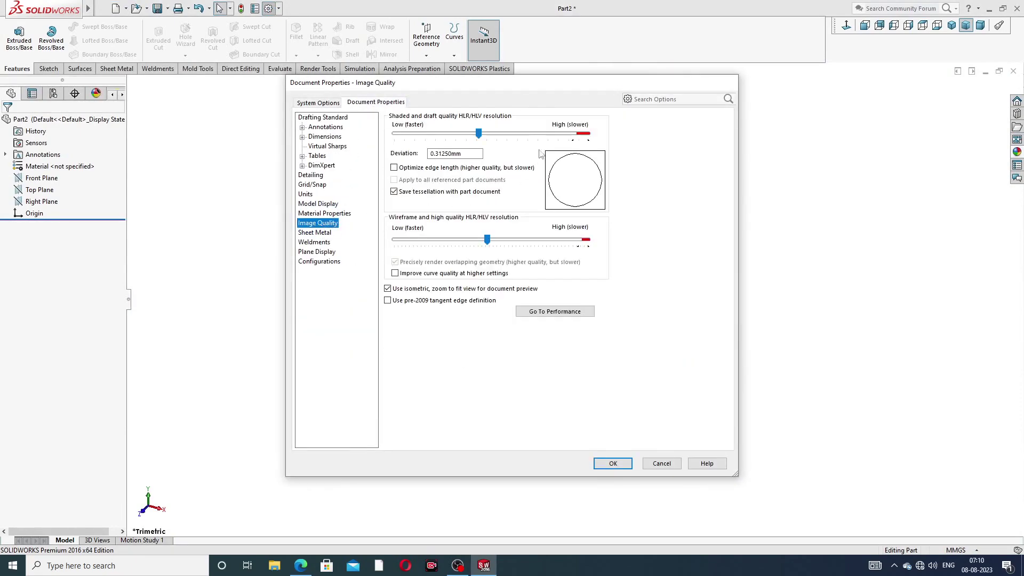
pyautogui.moveTo(477, 134)
pyautogui.mouseDown()
pyautogui.moveTo(439, 133)
pyautogui.moveTo(588, 133)
pyautogui.mouseUp()
pyautogui.moveTo(487, 239); pyautogui.dragTo(588, 239)
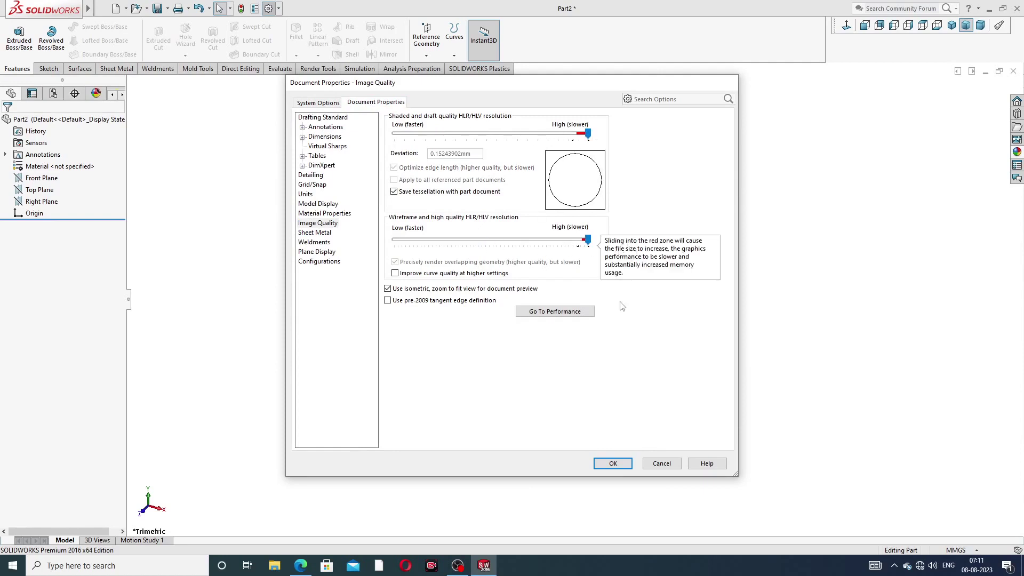
pyautogui.click(612, 464)
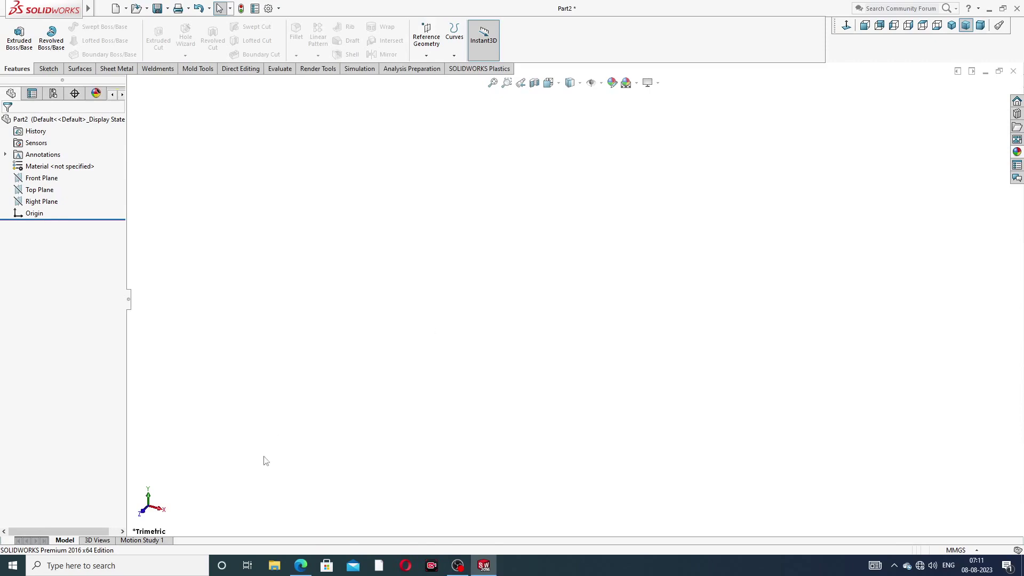
# Check the spring's PDF drawing and sketch a vertical line about 91 mm long downward from the origin on the Front Plane
pyautogui.click(302, 566)
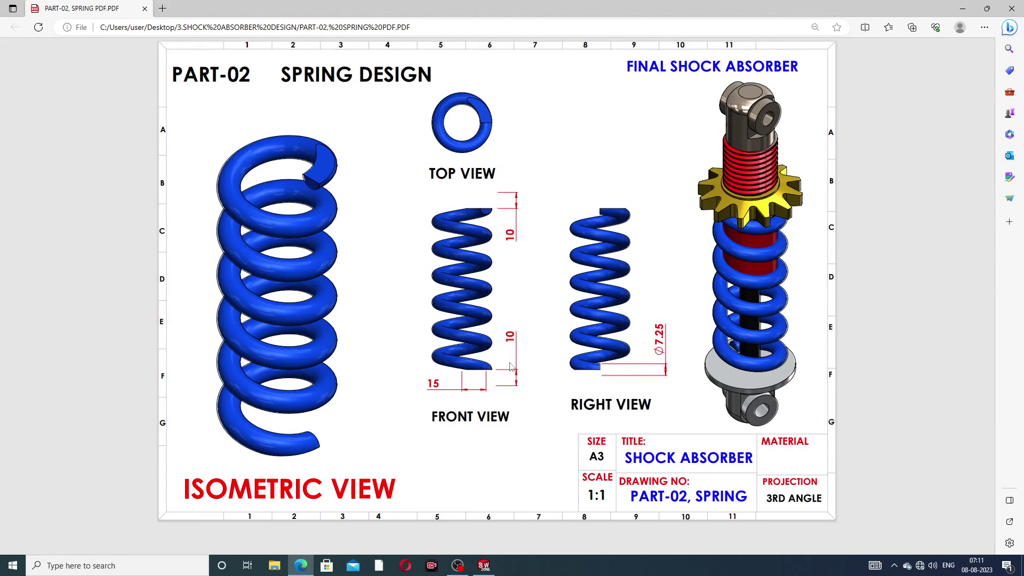
pyautogui.click(300, 565)
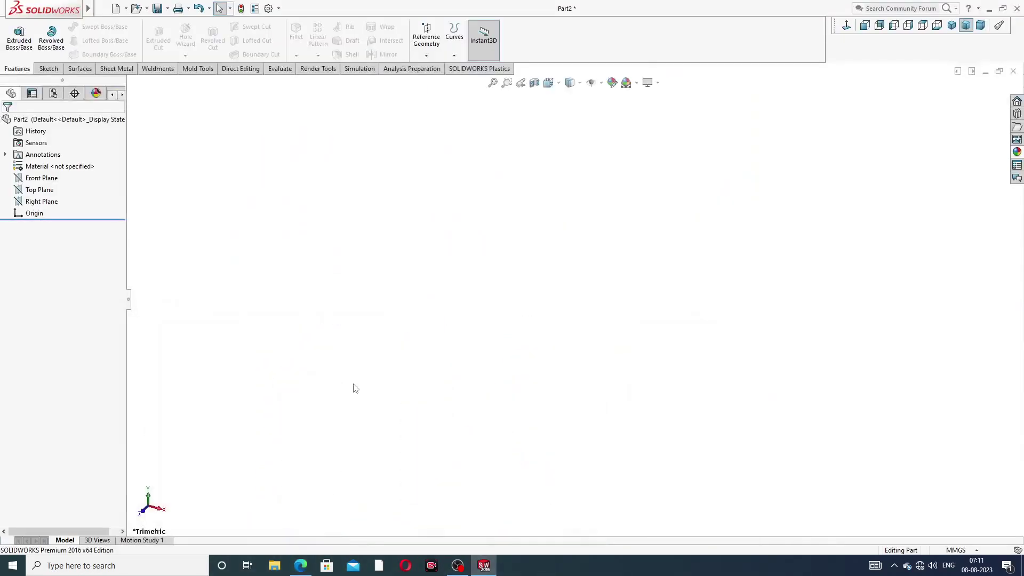
pyautogui.click(51, 182)
pyautogui.click(69, 164)
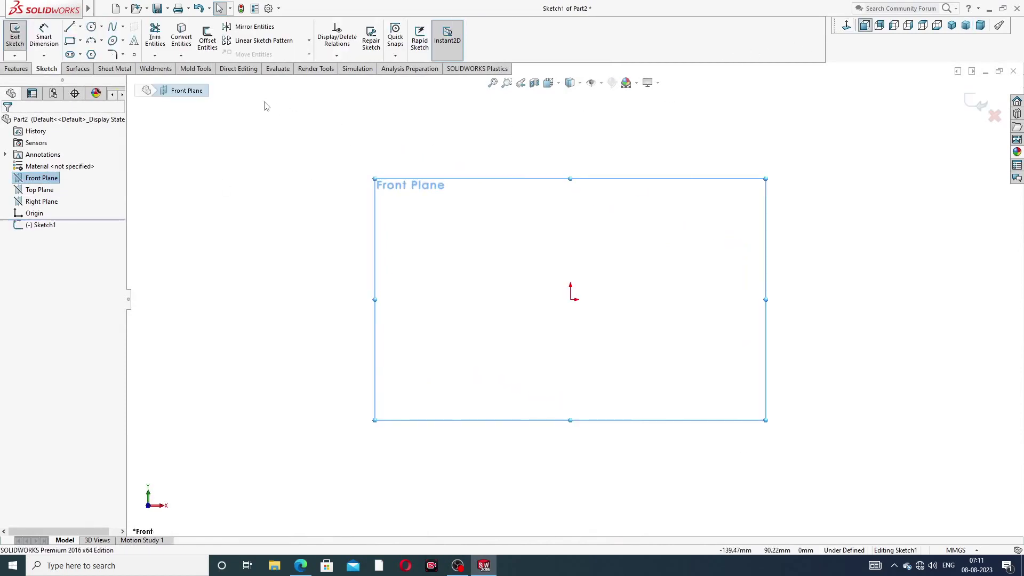
pyautogui.click(70, 27)
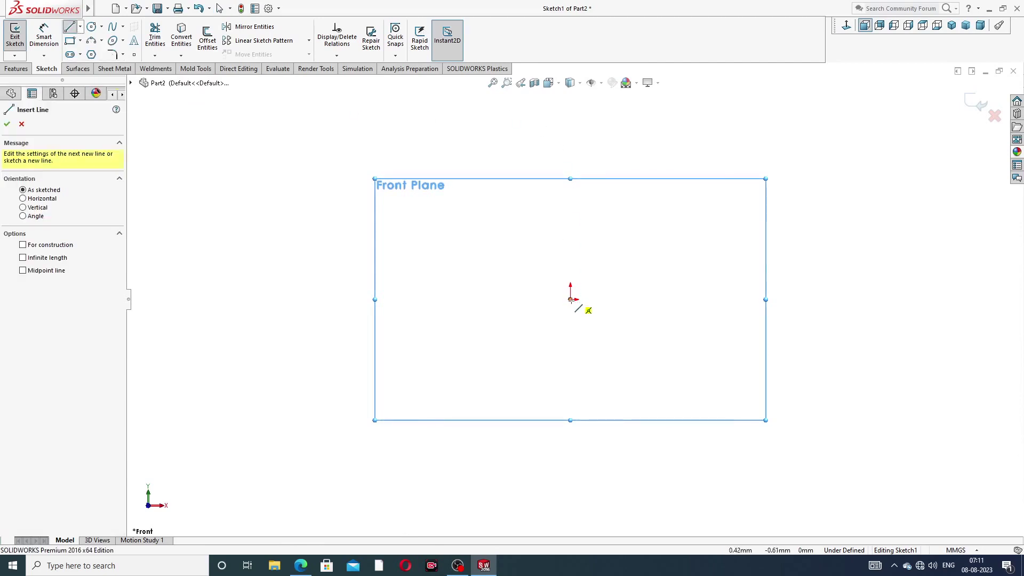
pyautogui.click(569, 299)
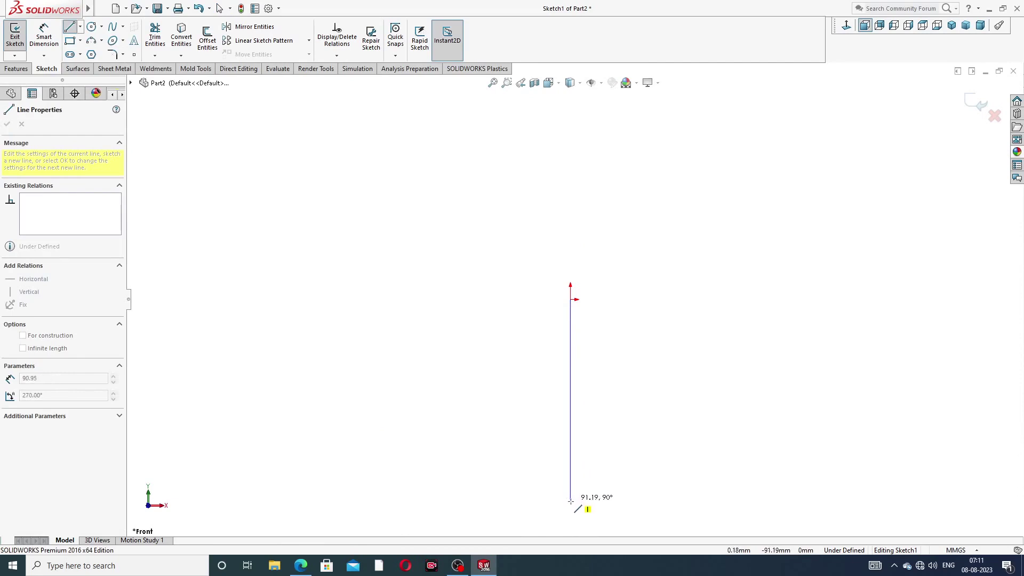
pyautogui.click(570, 501)
pyautogui.rightClick(655, 301)
pyautogui.click(678, 314)
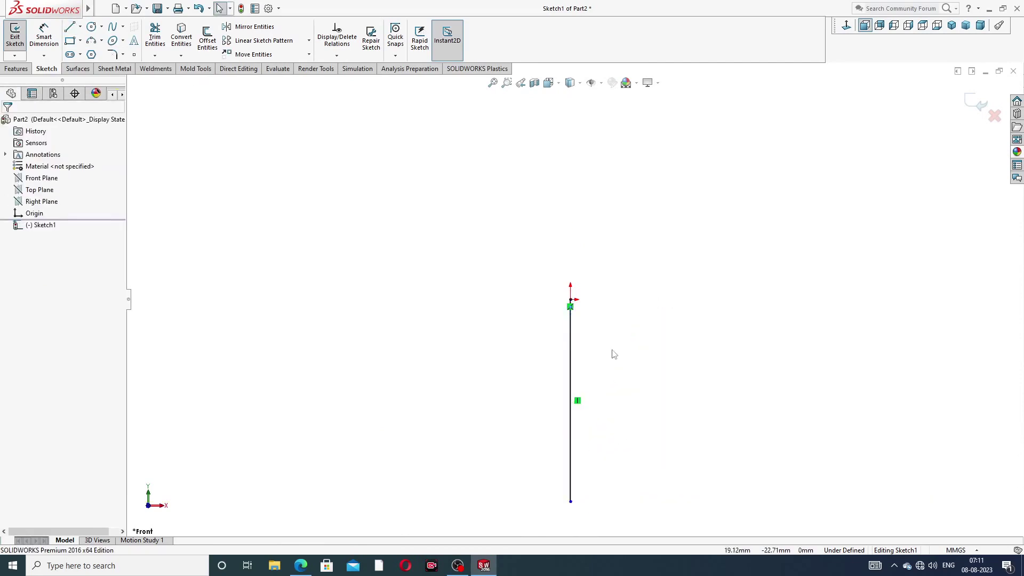
# Dimension the vertical line's length at 99.9 mm
pyautogui.scroll(2, 613, 354)
pyautogui.scroll(-2, 581, 233)
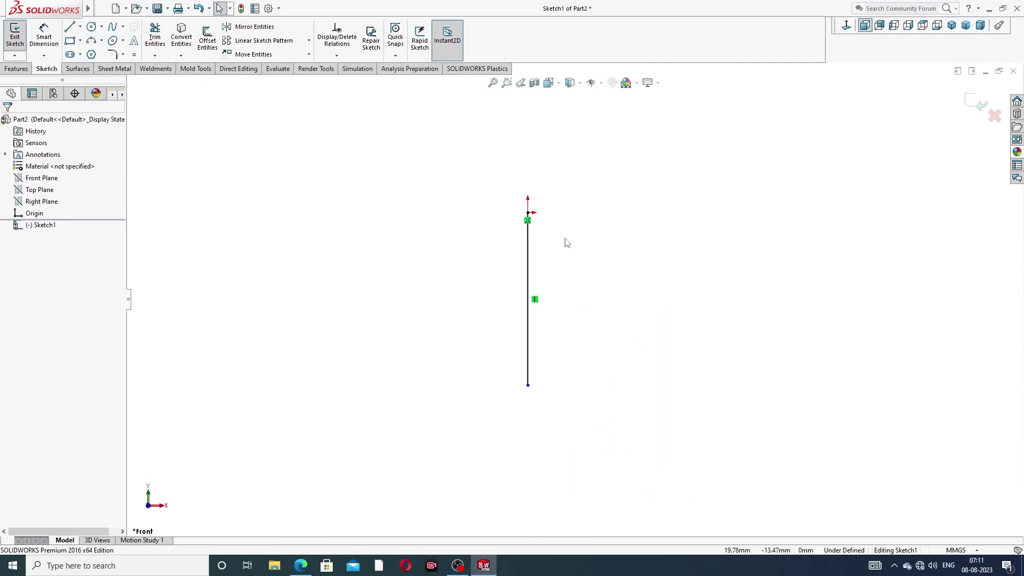
pyautogui.scroll(-2, 565, 241)
pyautogui.click(44, 35)
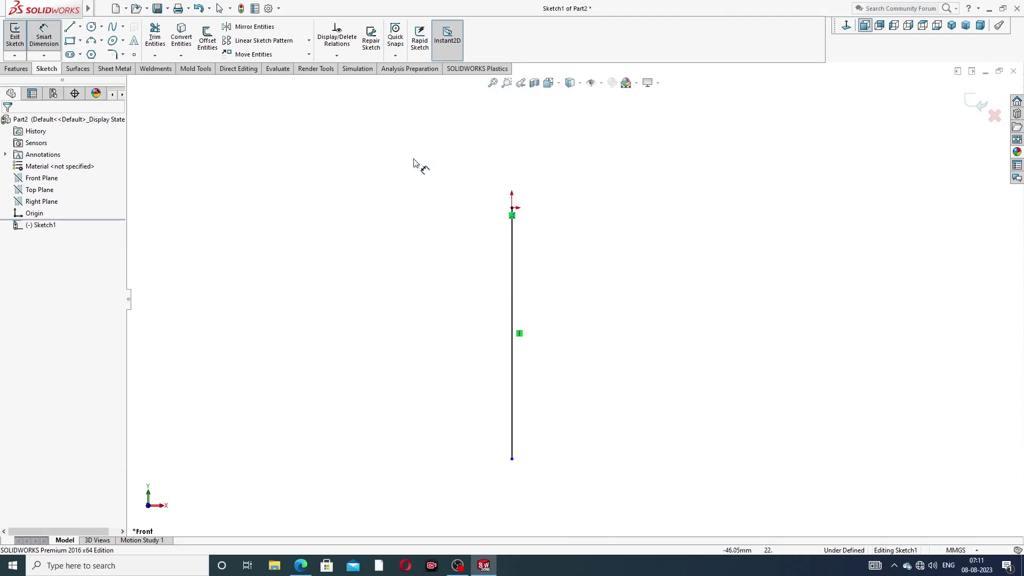
pyautogui.click(513, 274)
pyautogui.click(460, 314)
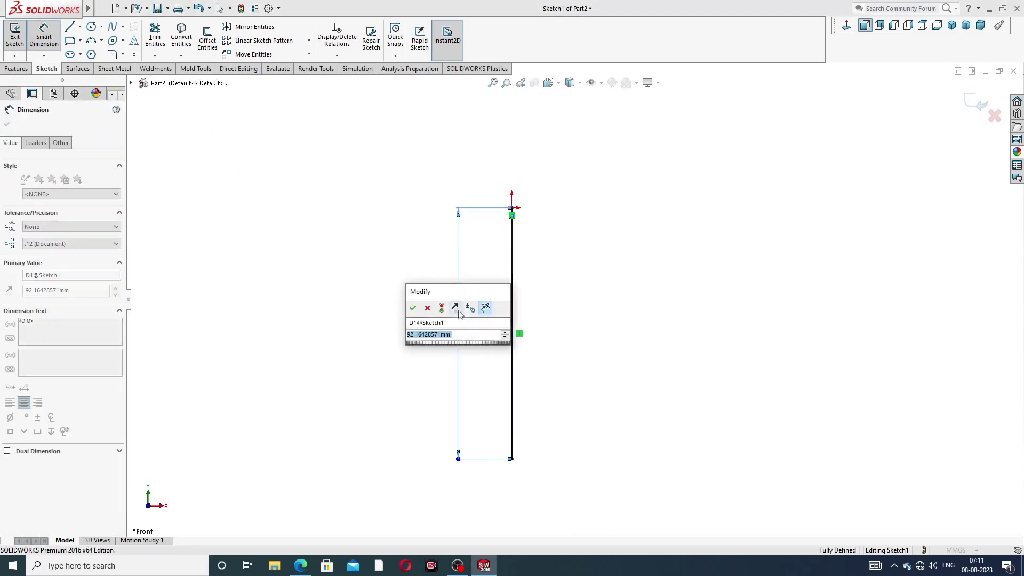
pyautogui.write('99.')
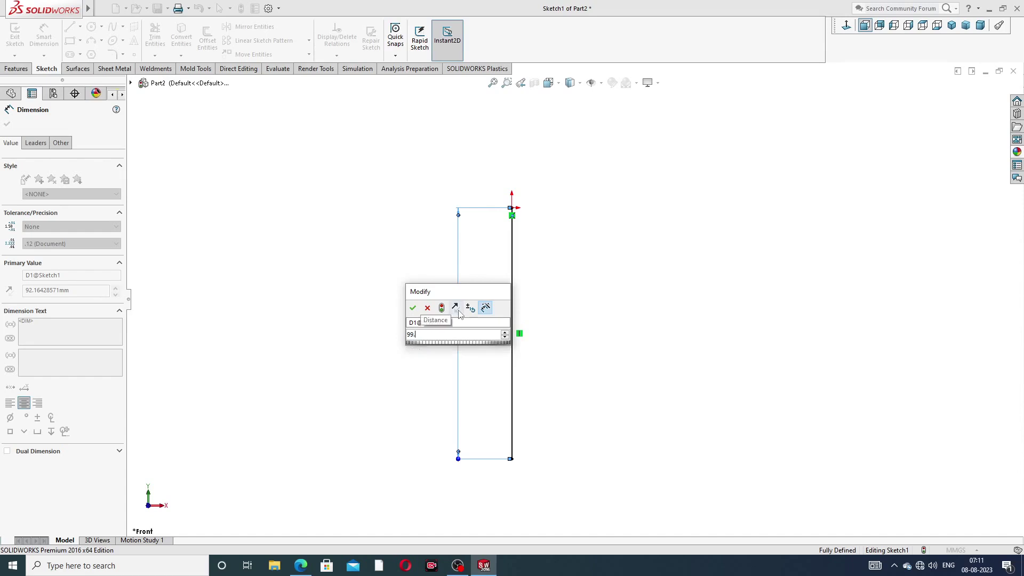
pyautogui.write('9')
pyautogui.press('Return')
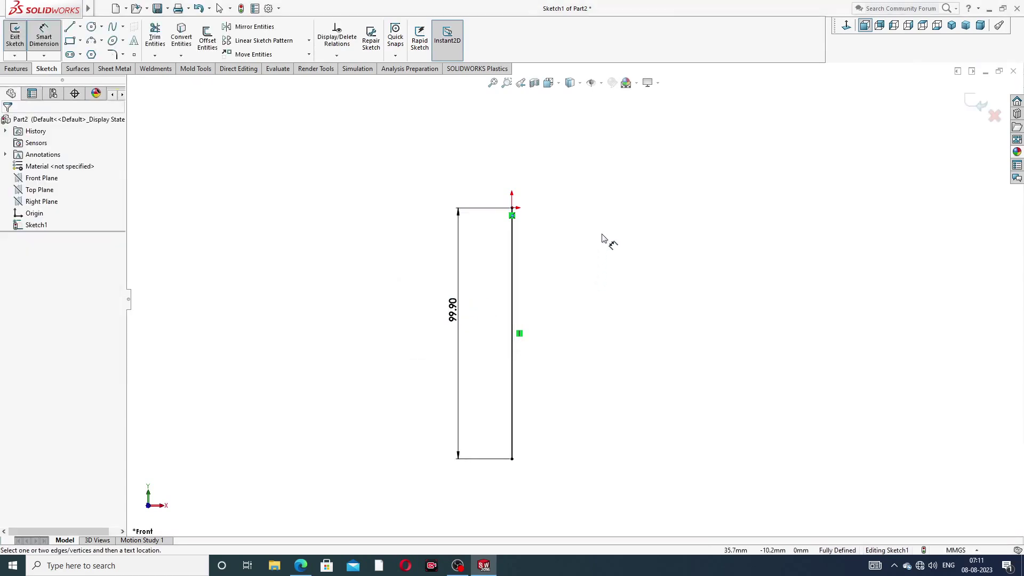
pyautogui.rightClick(601, 239)
pyautogui.click(629, 155)
pyautogui.scroll(-2, 492, 347)
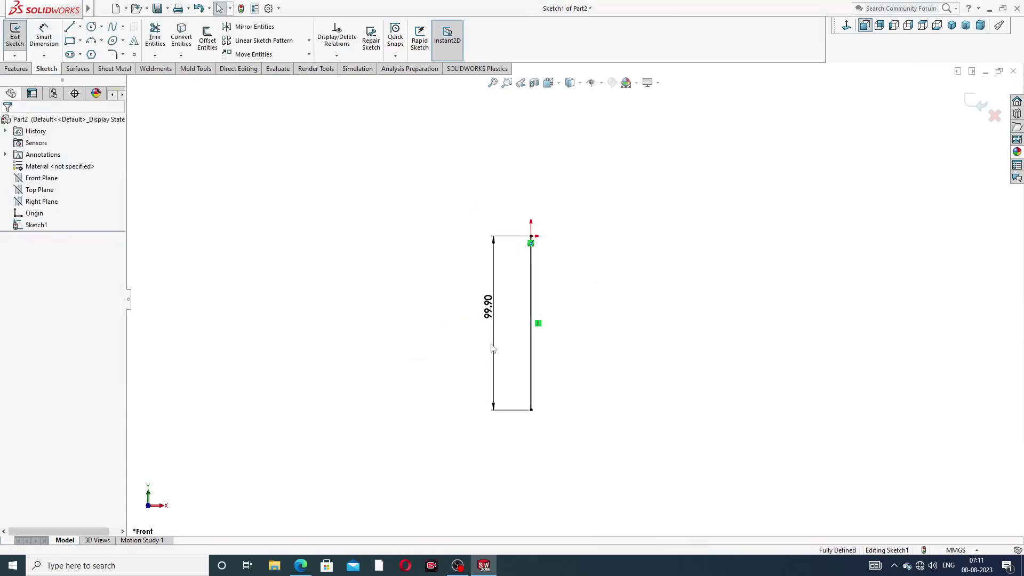
pyautogui.scroll(2, 520, 322)
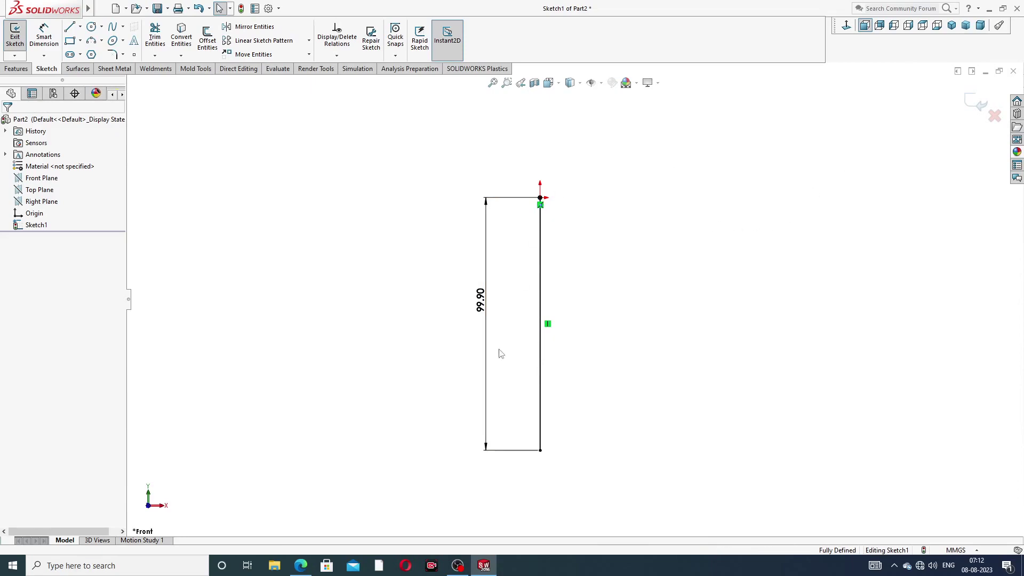
# Review the spring's PDF drawing and close the sketch of the vertical line
pyautogui.click(300, 565)
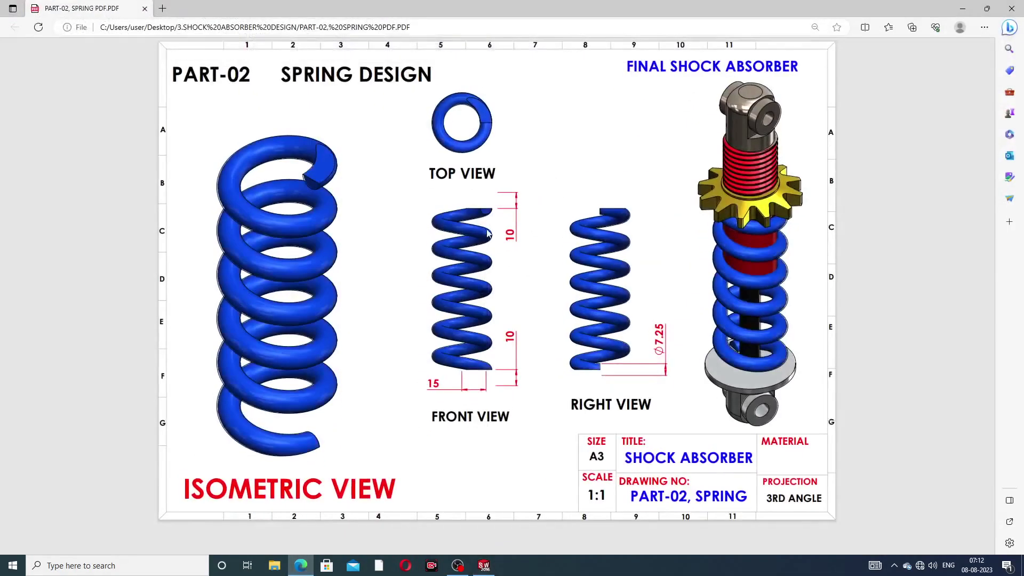
pyautogui.click(300, 567)
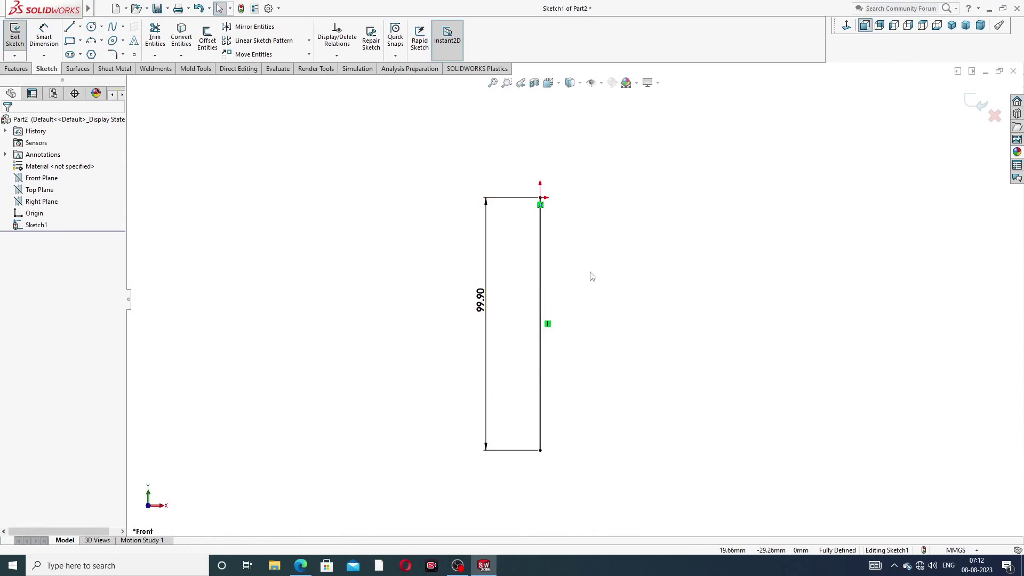
pyautogui.click(973, 106)
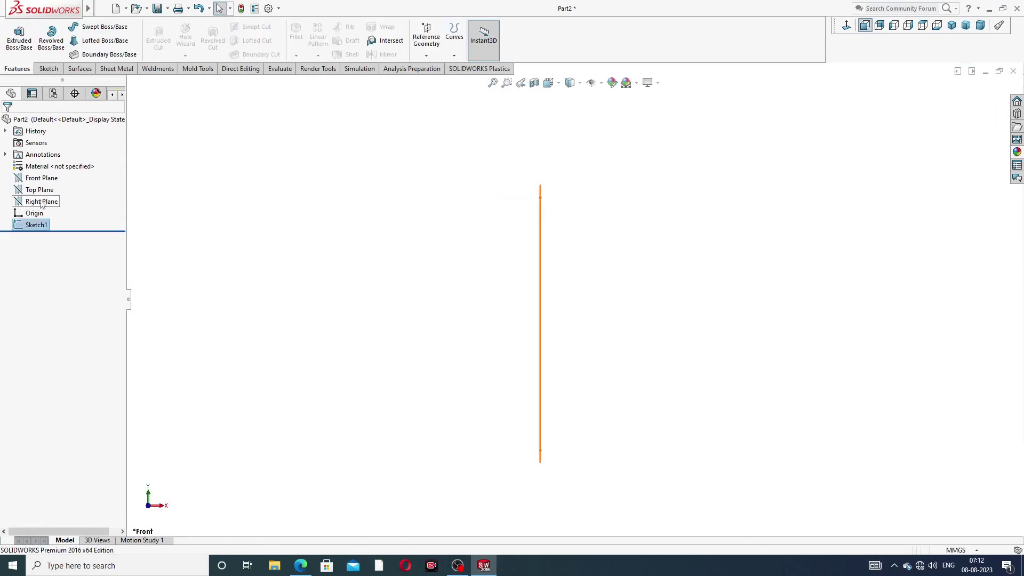
# Start a second sketch on the Front Plane and draw a circle to the right of the vertical line's lower end
pyautogui.click(41, 178)
pyautogui.click(43, 165)
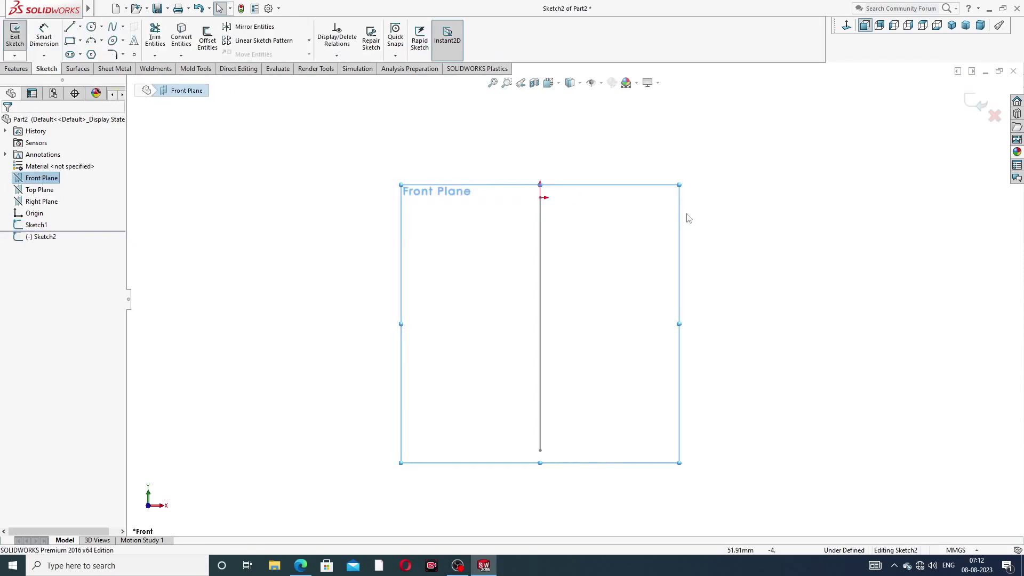
pyautogui.scroll(1, 635, 258)
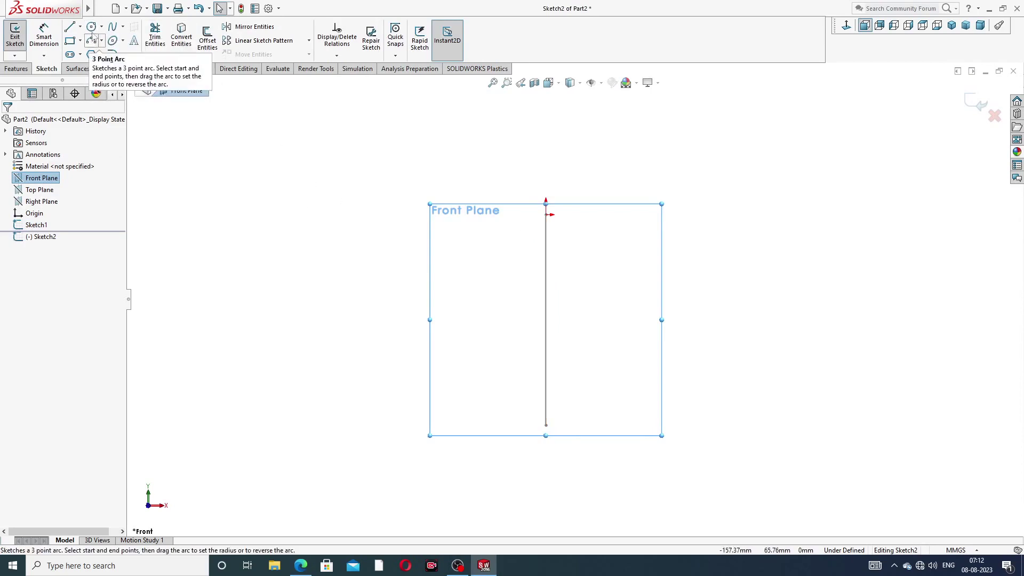
pyautogui.click(92, 27)
pyautogui.scroll(-2, 551, 436)
pyautogui.scroll(-2, 552, 436)
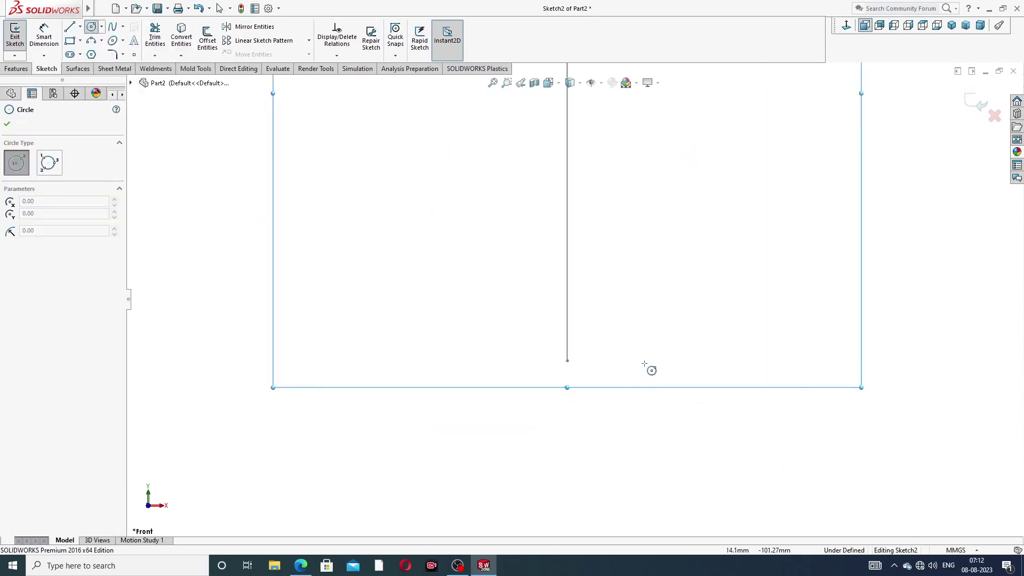
pyautogui.moveTo(653, 351); pyautogui.dragTo(668, 321)
pyautogui.rightClick(699, 293)
pyautogui.click(723, 298)
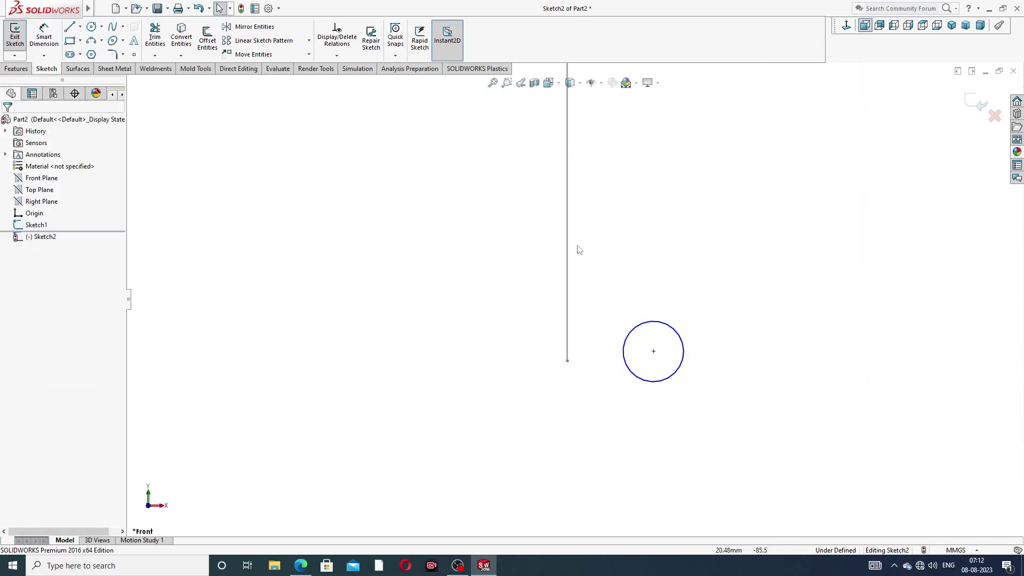
# Dimension the horizontal distance between the vertical line's lower endpoint and the circle's center at 15 mm
pyautogui.click(43, 35)
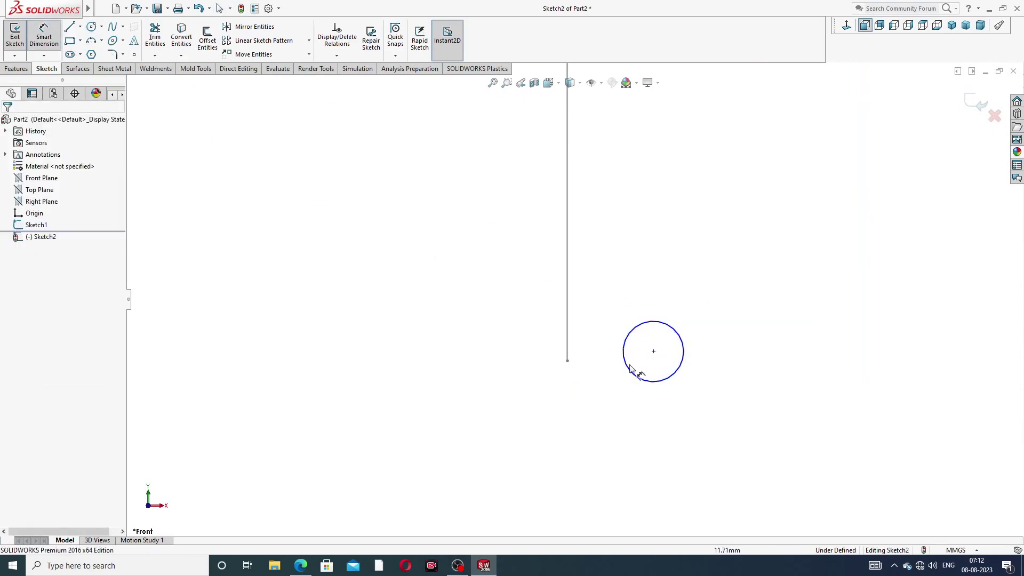
pyautogui.click(568, 361)
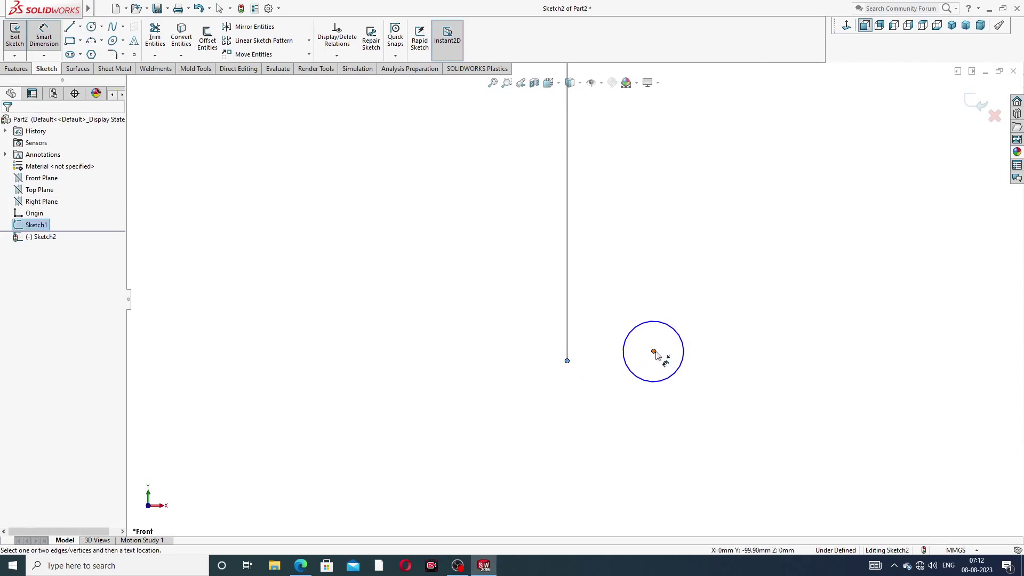
pyautogui.click(653, 353)
pyautogui.click(598, 412)
pyautogui.write('15')
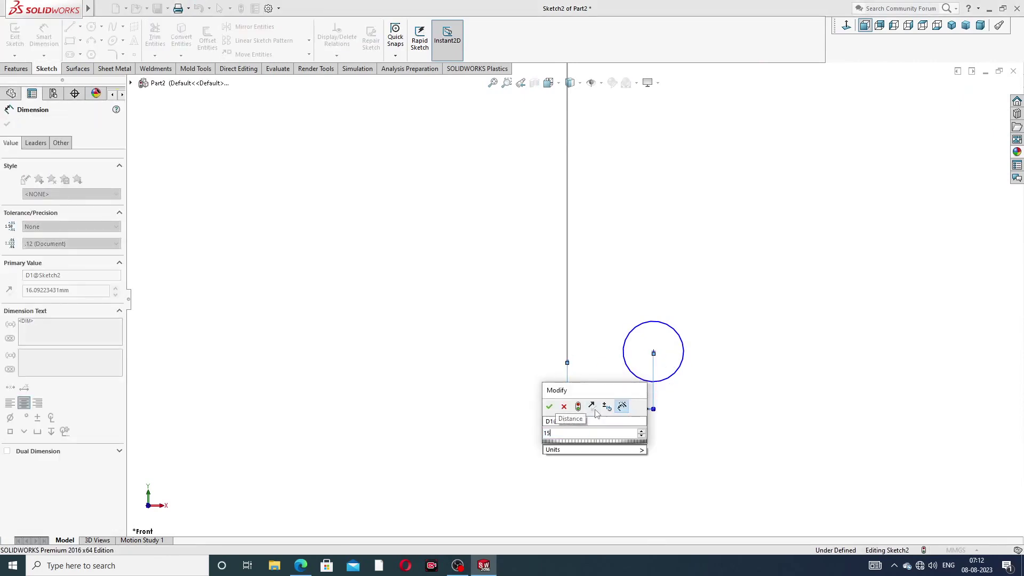
pyautogui.press('Return')
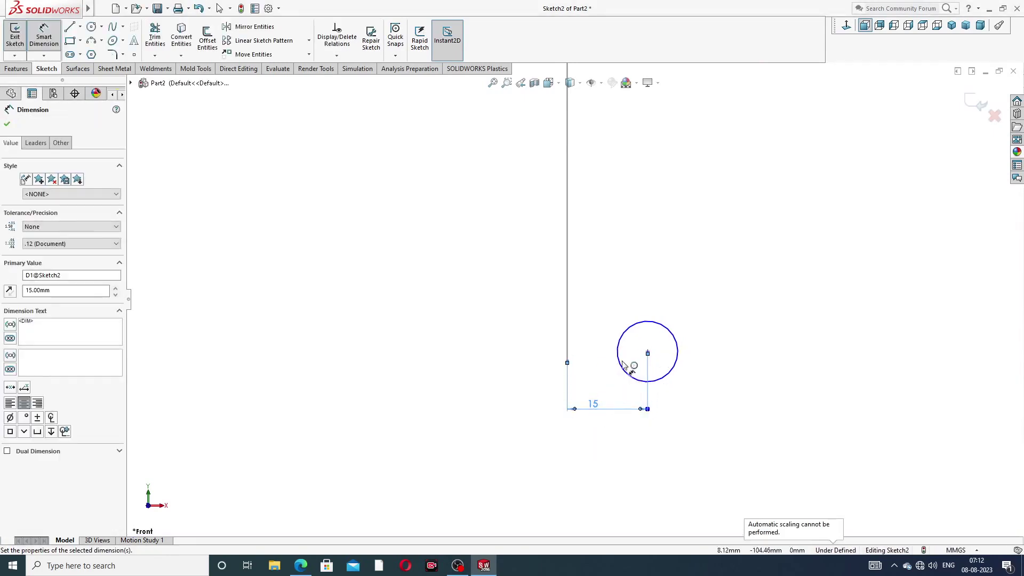
# Dimension the circle's diameter at 7.25 mm and end dimensioning
pyautogui.click(667, 329)
pyautogui.click(694, 306)
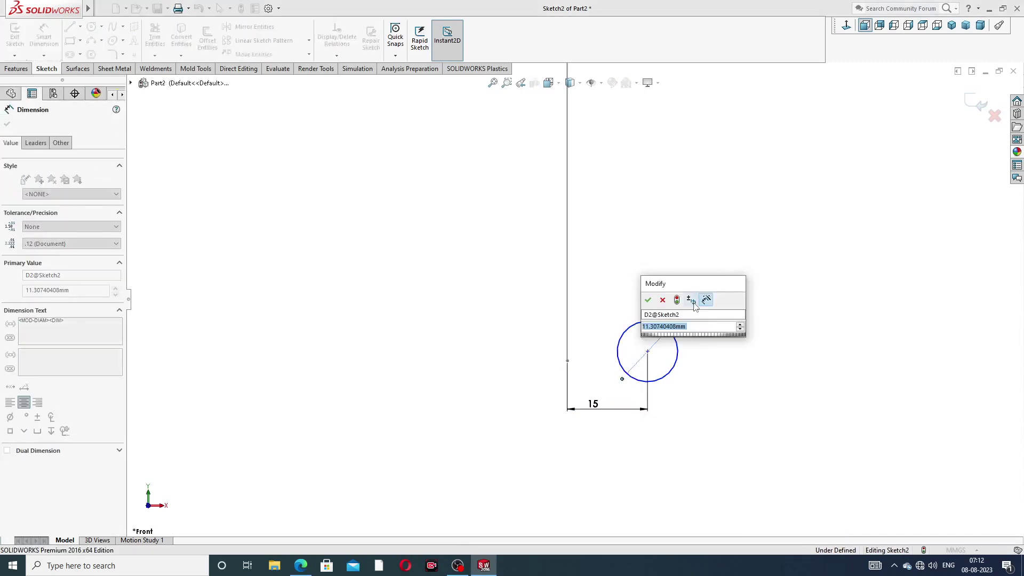
pyautogui.write('7.25')
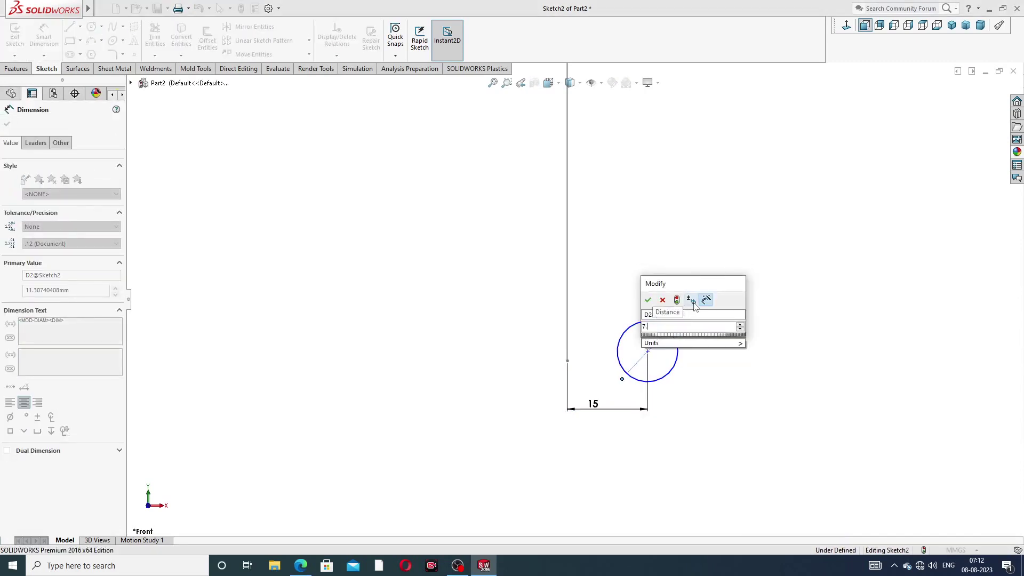
pyautogui.press('Return')
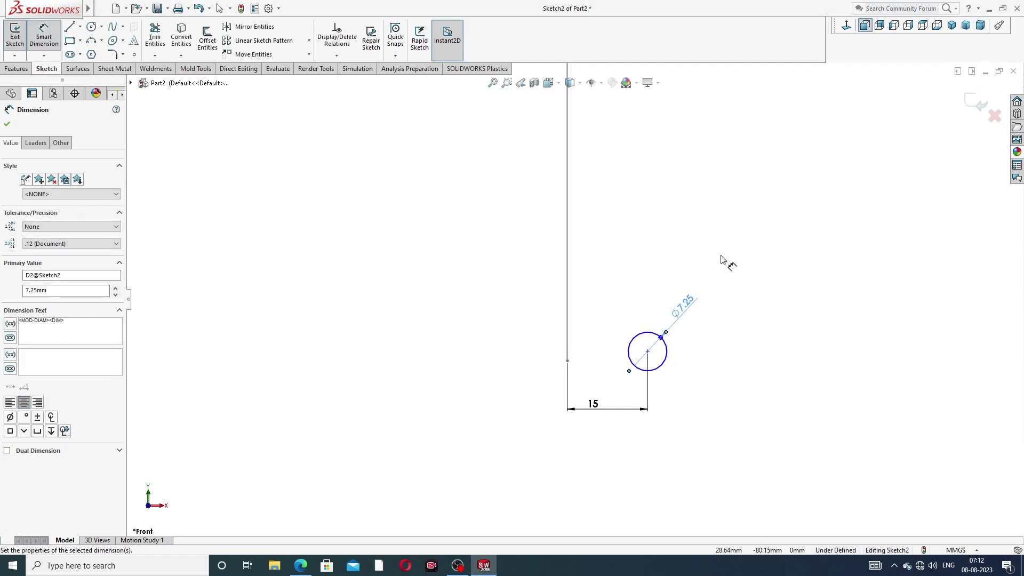
pyautogui.click(721, 260)
pyautogui.rightClick(622, 219)
pyautogui.click(649, 159)
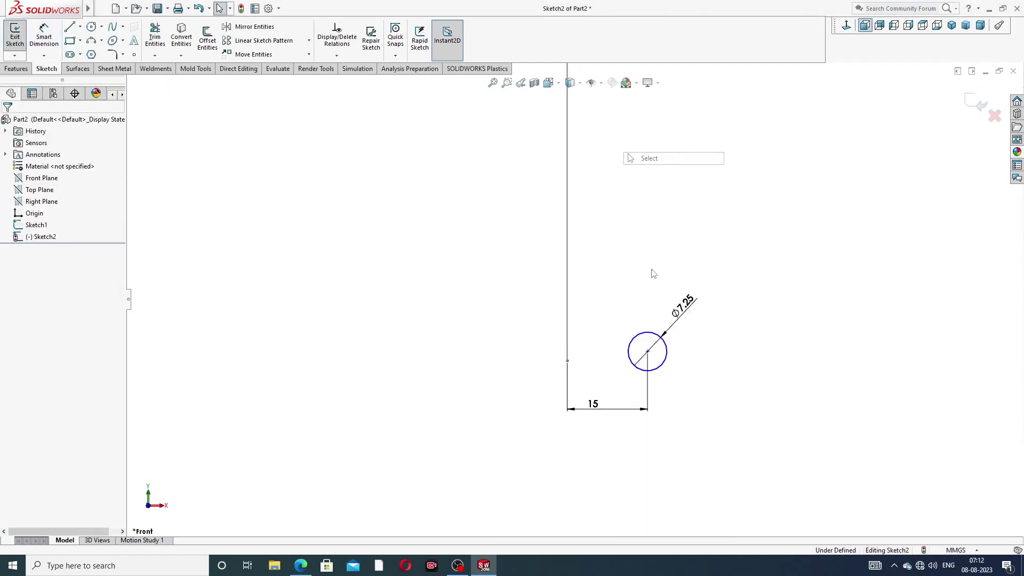
# Add a horizontal relation between the circle's center and the vertical line's lower endpoint
pyautogui.click(648, 352)
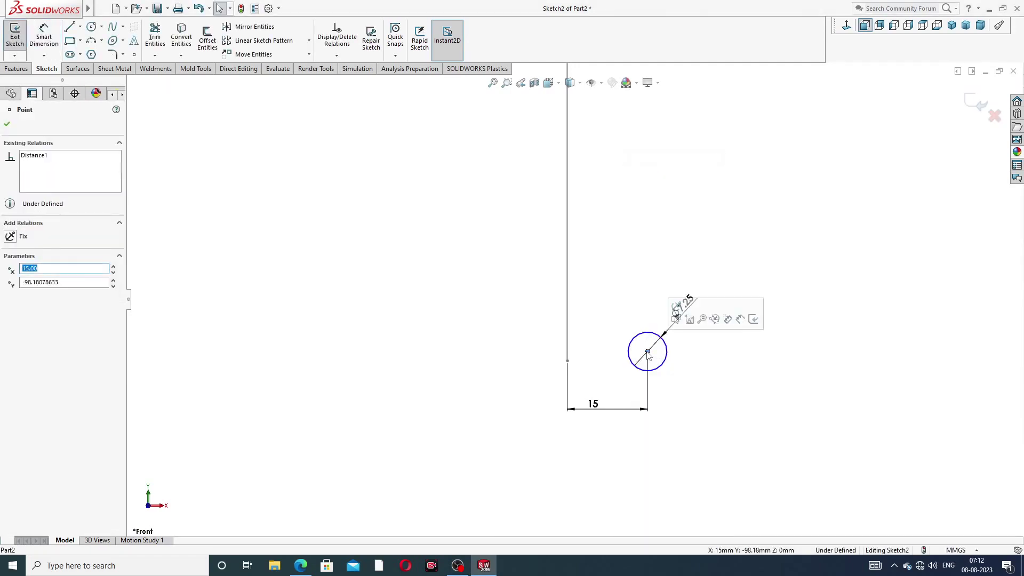
pyautogui.keyDown('ctrl'); pyautogui.click(567, 362); pyautogui.keyUp('ctrl')
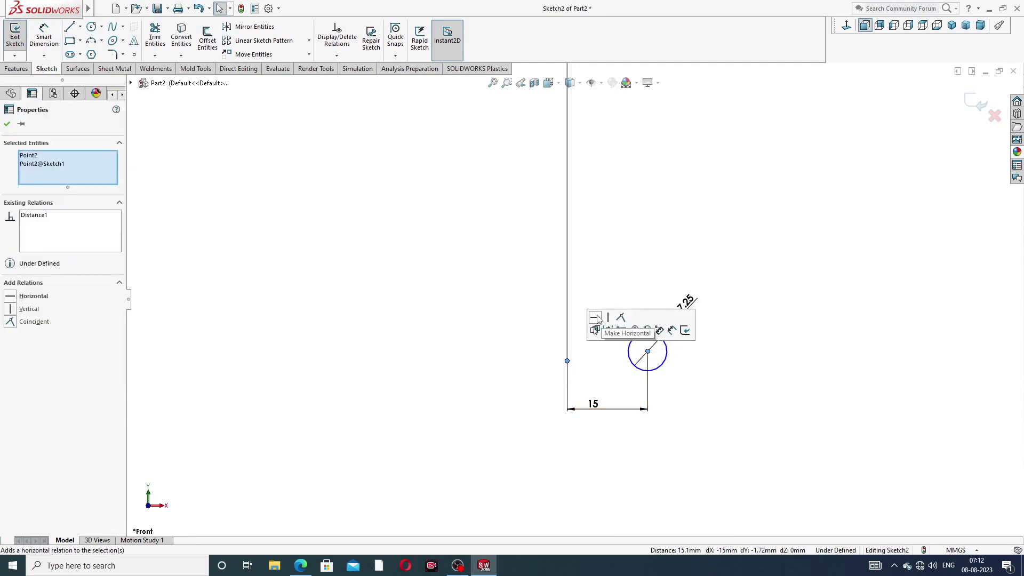
pyautogui.click(595, 319)
pyautogui.click(624, 254)
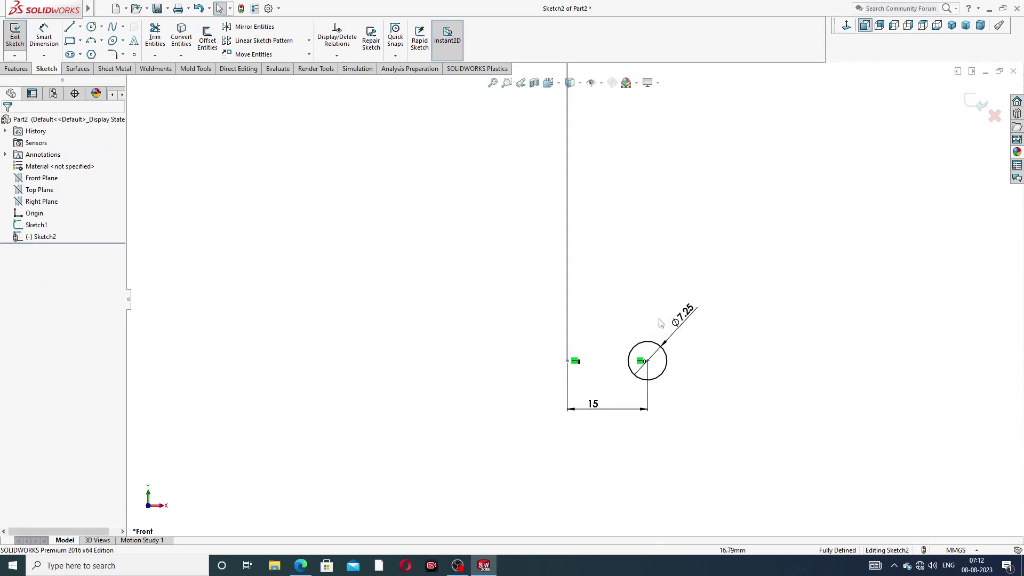
# Reposition the circle's diameter and center-distance dimensions closer to the geometry
pyautogui.scroll(-2, 663, 384)
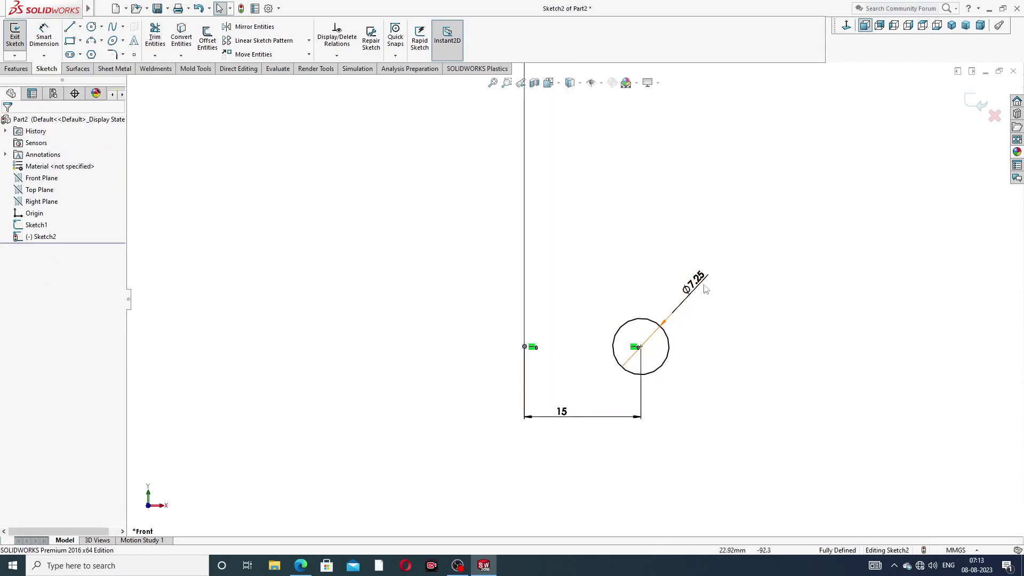
pyautogui.moveTo(702, 282); pyautogui.dragTo(694, 294)
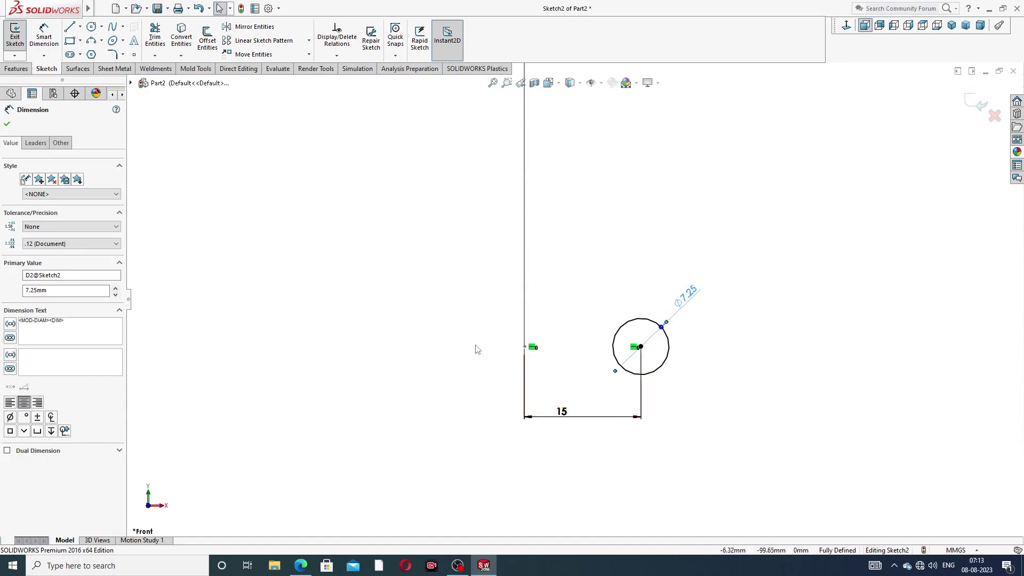
pyautogui.moveTo(561, 415); pyautogui.dragTo(577, 397)
pyautogui.click(397, 356)
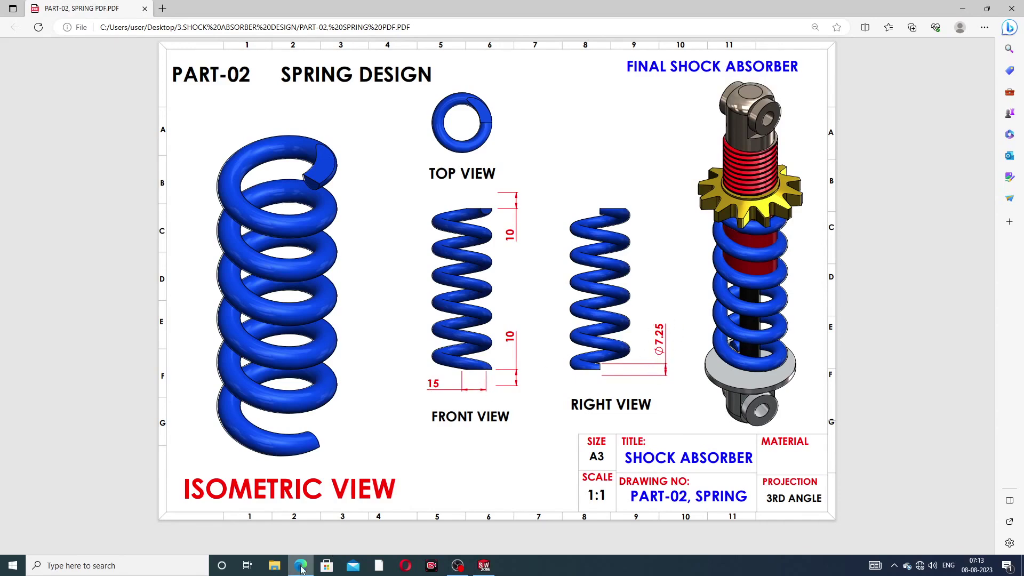
# Return from the spring's PDF drawing to SOLIDWORKS and close the circle sketch
pyautogui.click(484, 565)
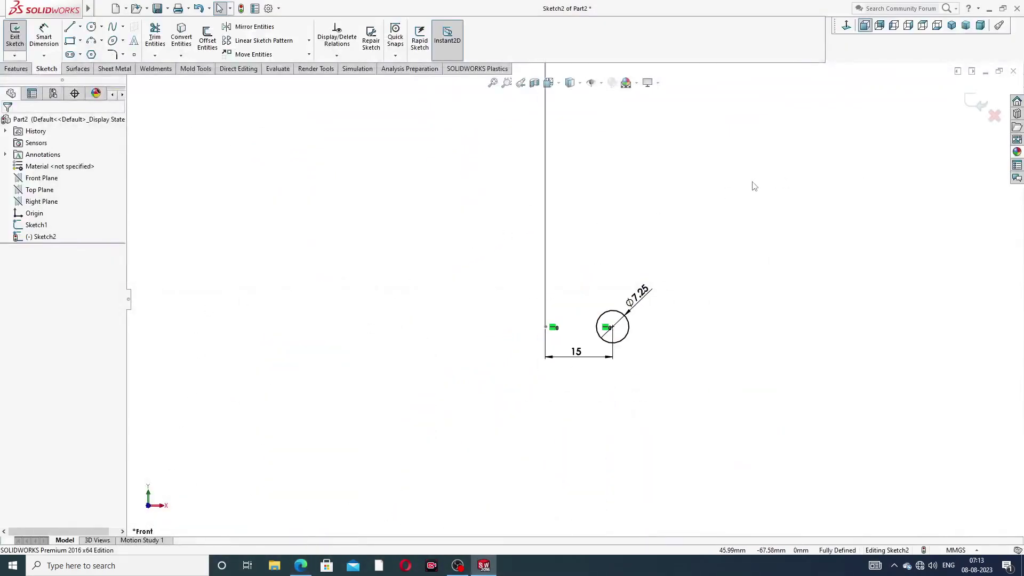
pyautogui.press('z')
pyautogui.click(980, 103)
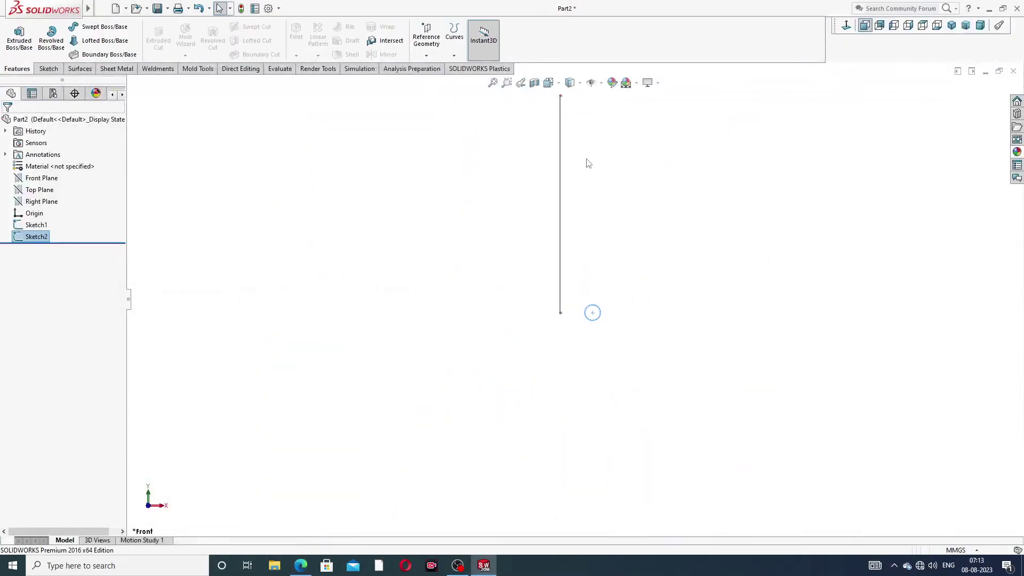
pyautogui.scroll(-3, 586, 163)
pyautogui.scroll(3, 570, 239)
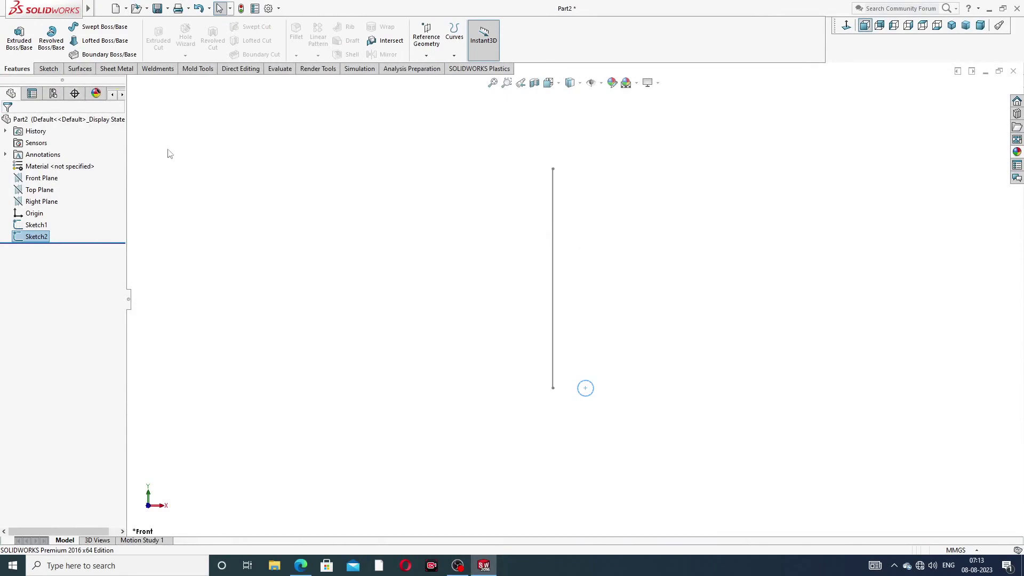
# Start a Sweep of the circle sketch along the vertical line, with profile orientation set to Follow Path
pyautogui.click(106, 32)
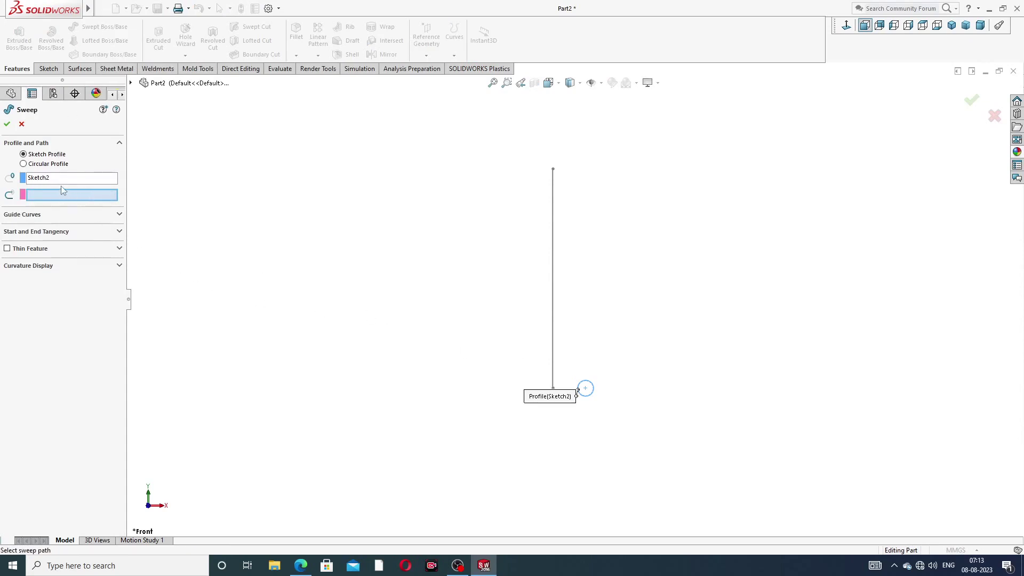
pyautogui.click(553, 218)
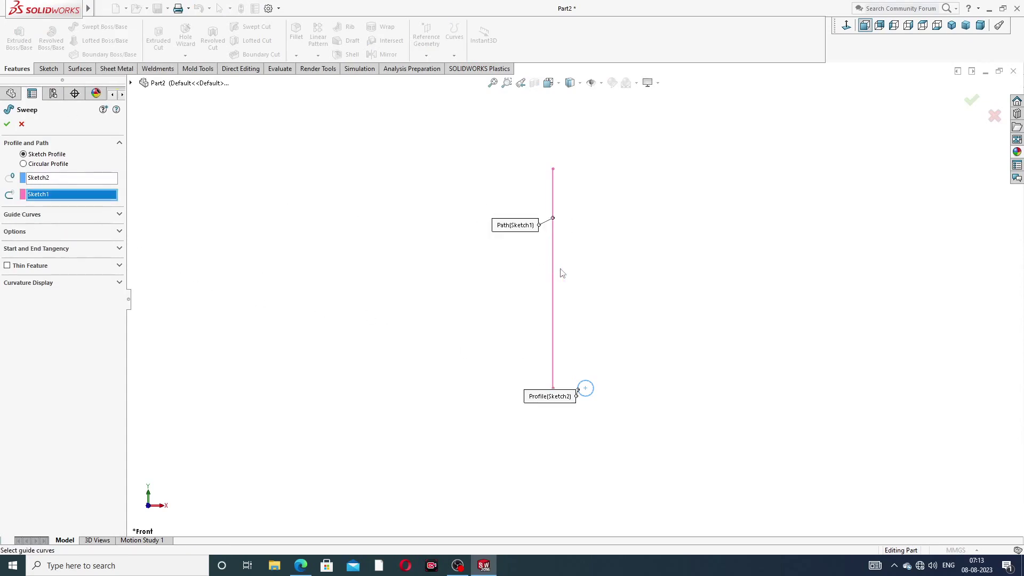
pyautogui.scroll(-2, 562, 272)
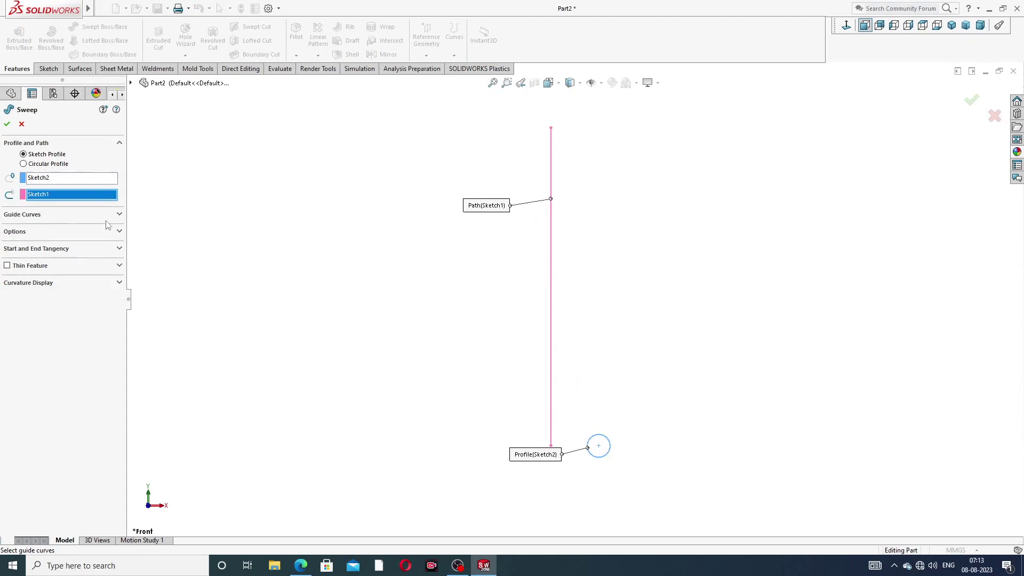
pyautogui.click(43, 233)
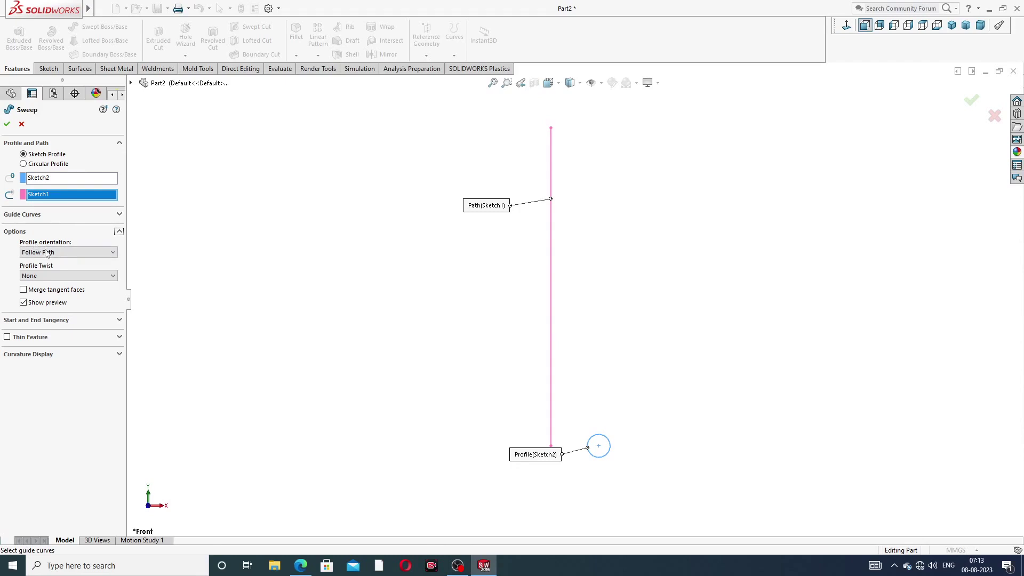
pyautogui.click(62, 253)
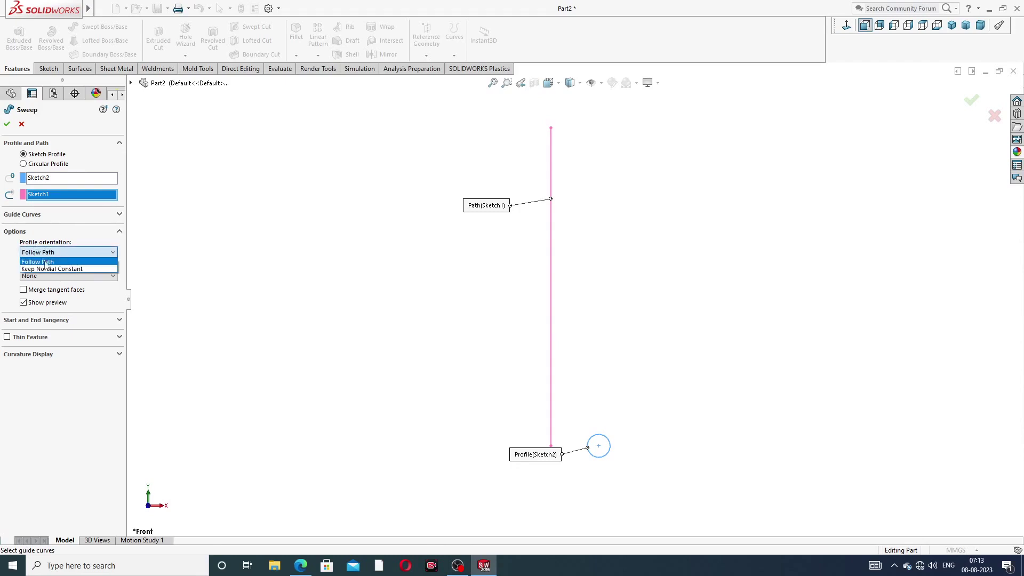
pyautogui.click(64, 261)
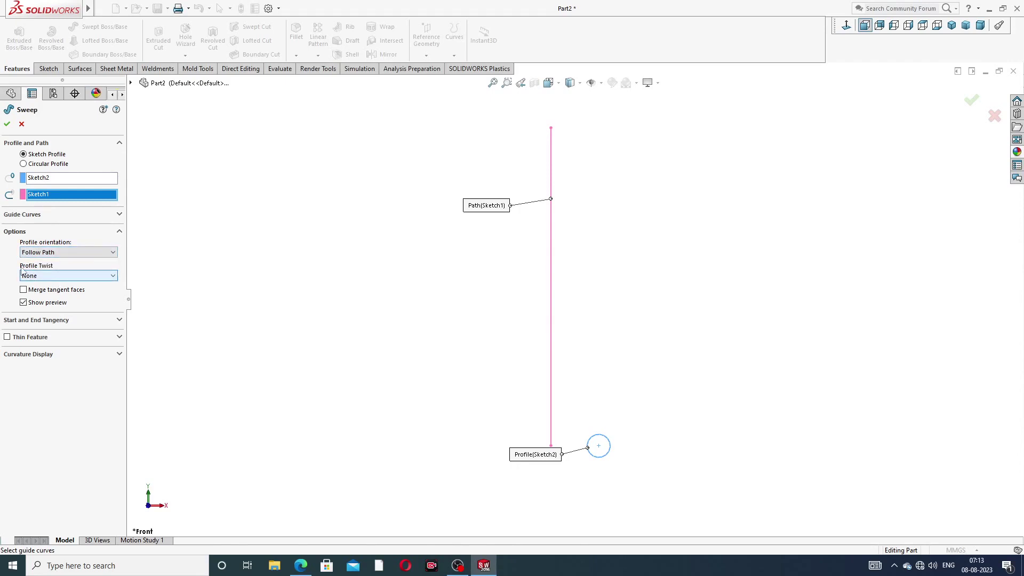
# Set the sweep's profile twist to Specify Twist Value with 6 revolutions and create the spring
pyautogui.click(56, 274)
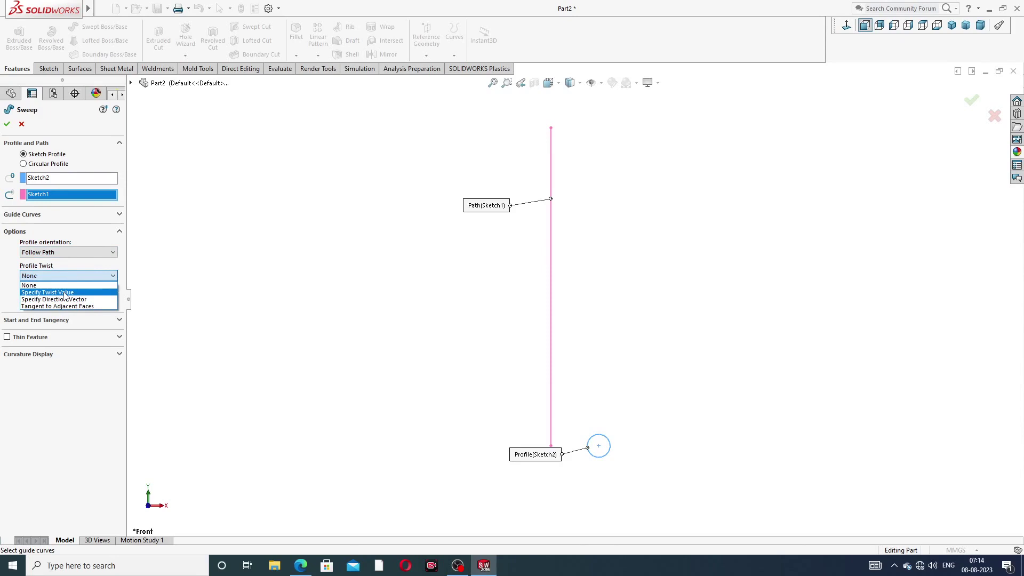
pyautogui.click(82, 293)
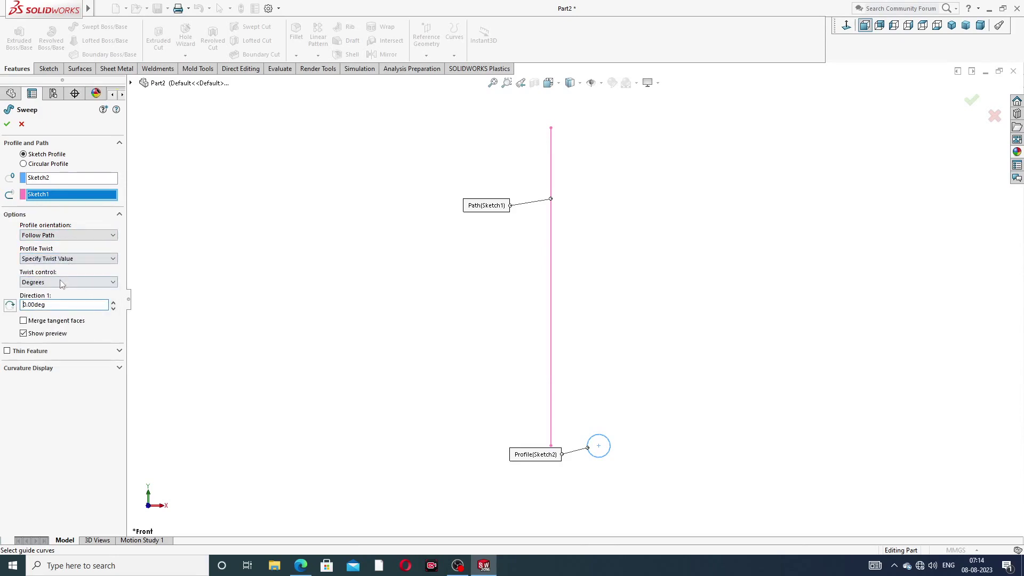
pyautogui.click(59, 282)
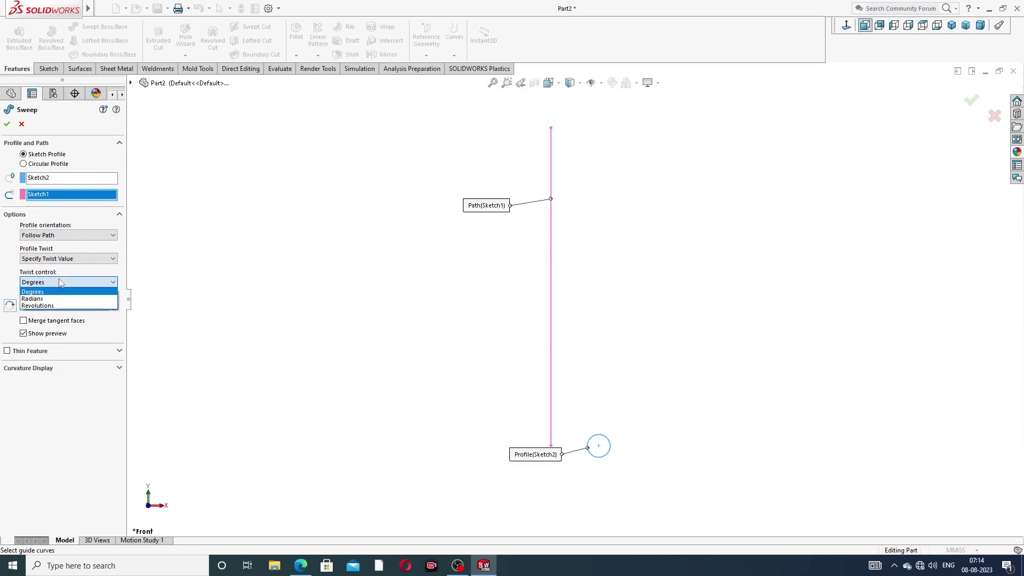
pyautogui.click(63, 305)
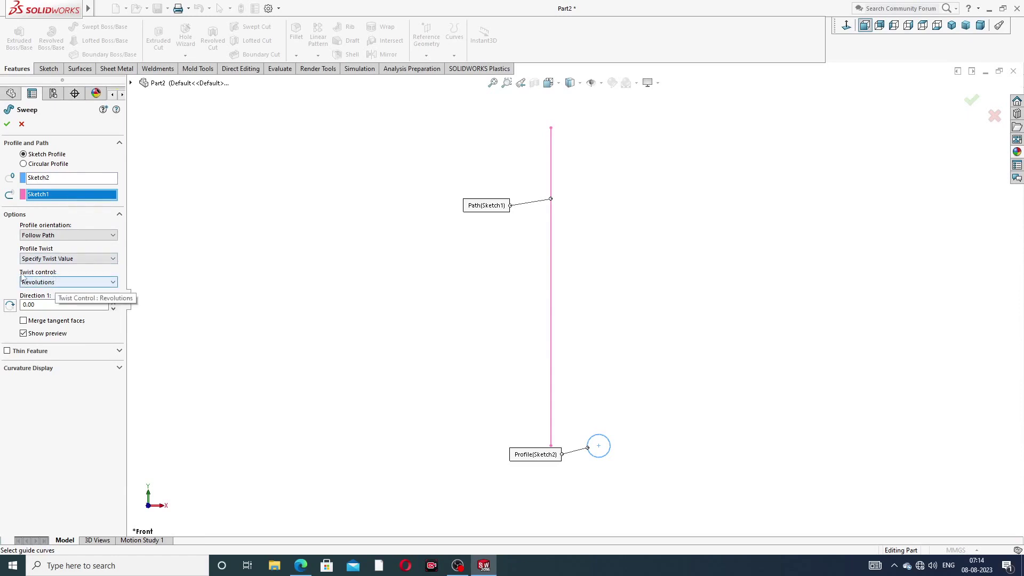
pyautogui.click(61, 283)
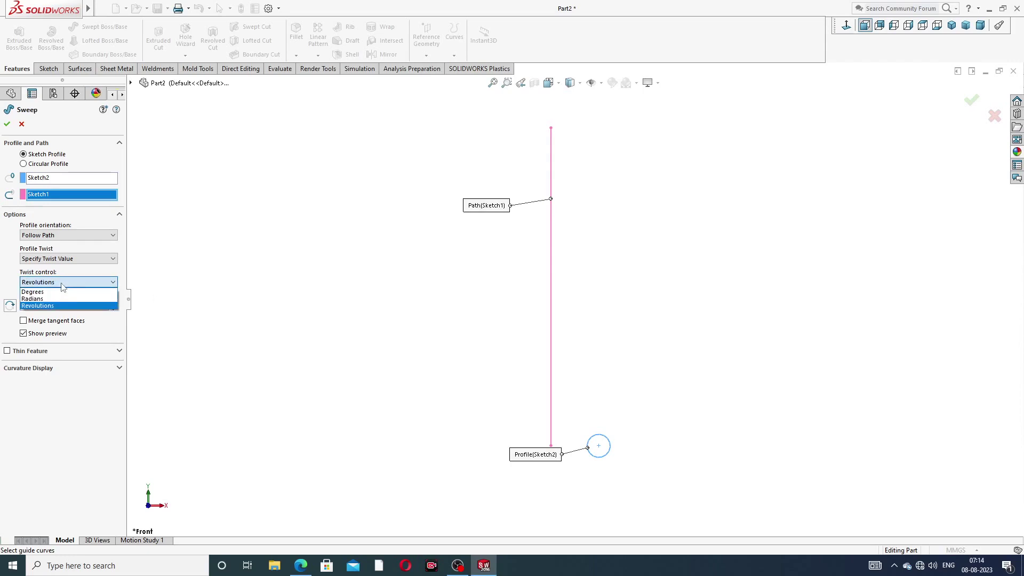
pyautogui.click(71, 282)
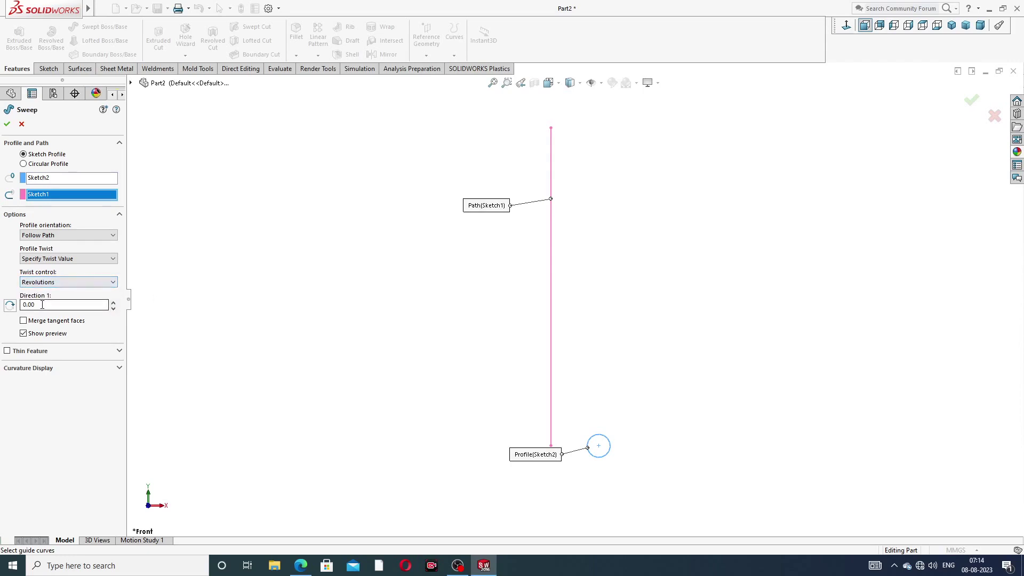
pyautogui.moveTo(41, 304); pyautogui.dragTo(20, 306)
pyautogui.click(7, 123)
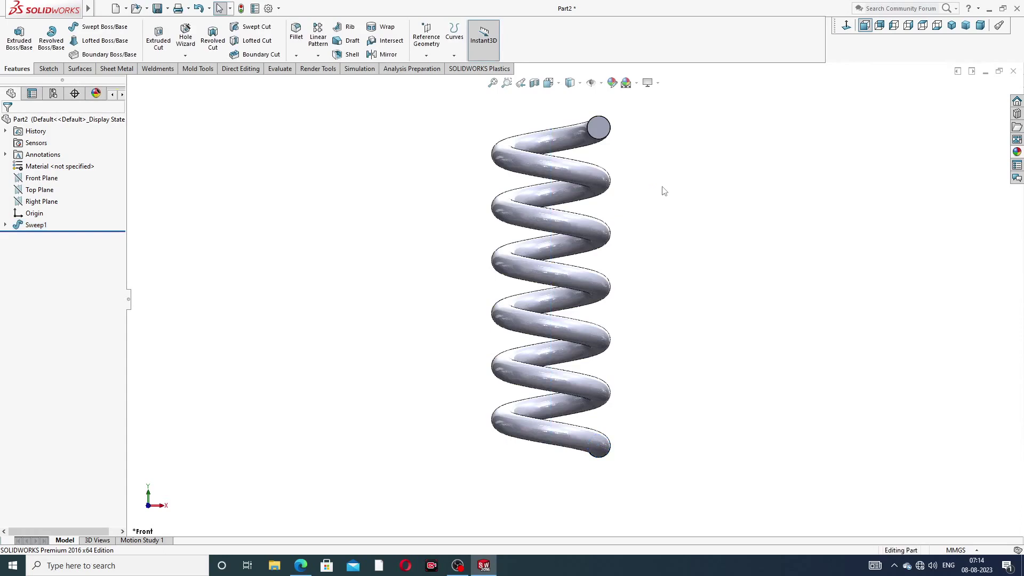
# Reopen the spring's sweep feature to review its profile, path and twist settings, and close it without changes
pyautogui.press('z')
pyautogui.moveTo(652, 241); pyautogui.dragTo(642, 296, button='middle')
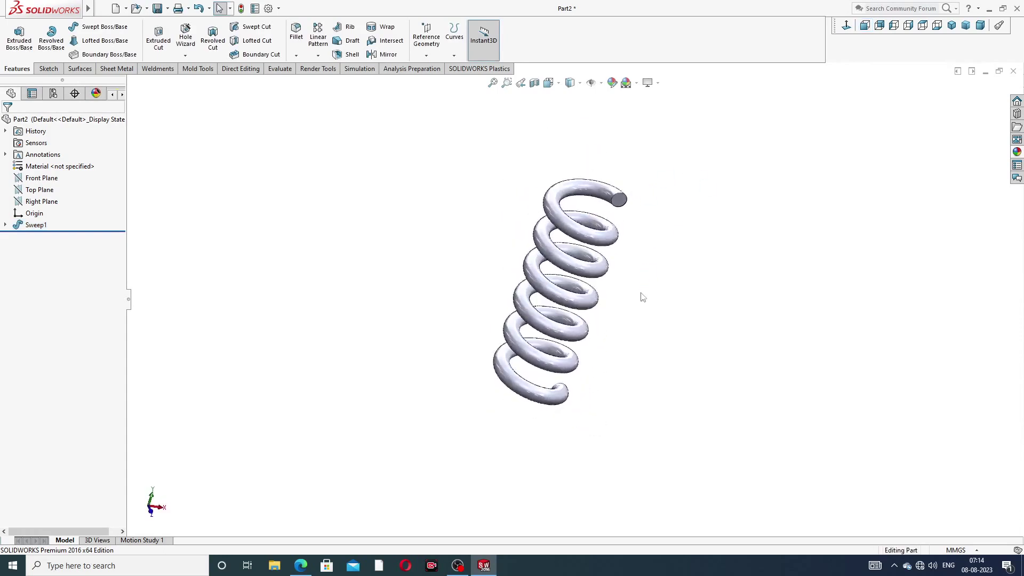
pyautogui.click(45, 226)
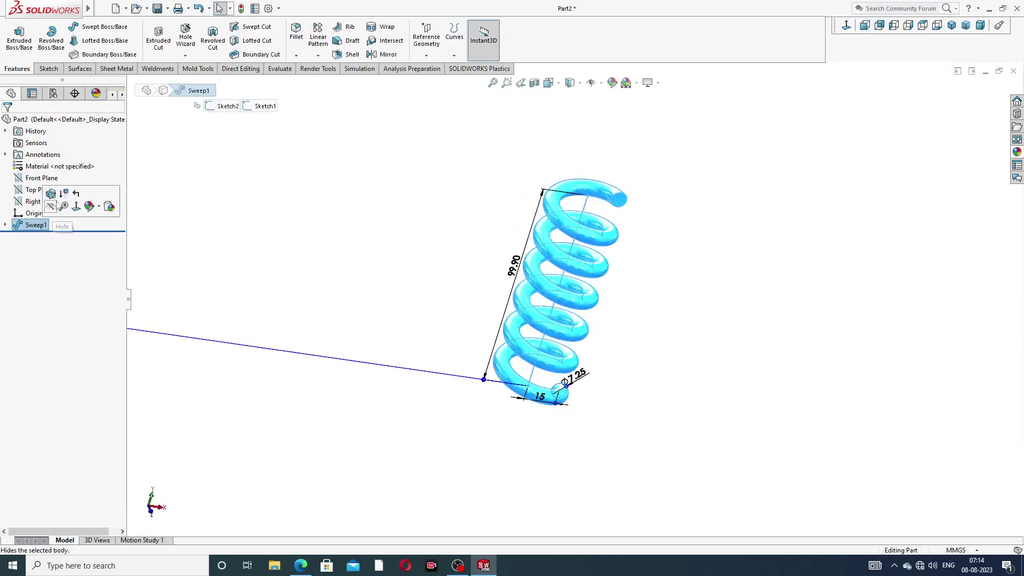
pyautogui.click(51, 194)
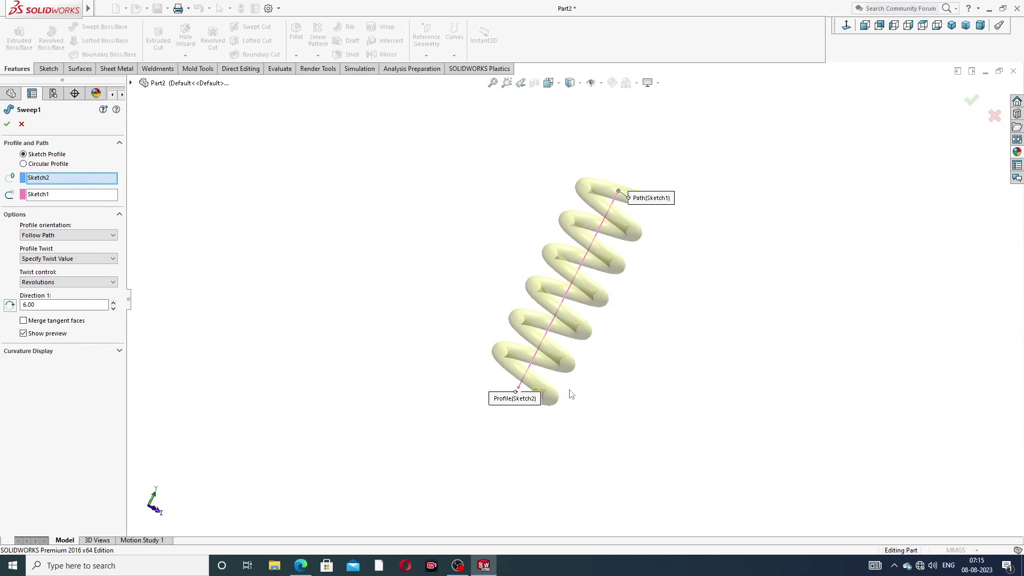
pyautogui.moveTo(594, 402); pyautogui.dragTo(588, 355, button='middle')
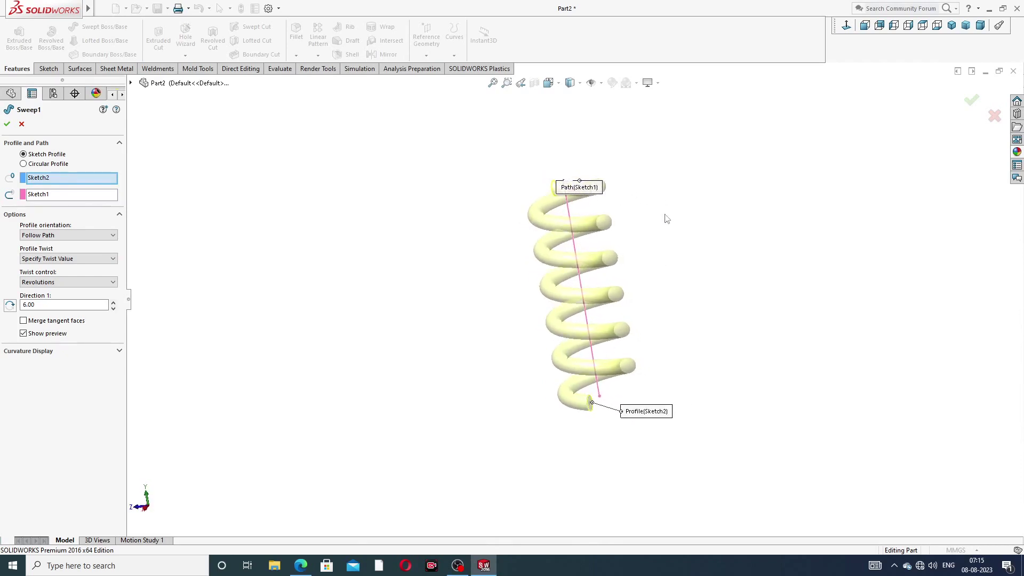
pyautogui.moveTo(666, 219); pyautogui.dragTo(640, 228, button='middle')
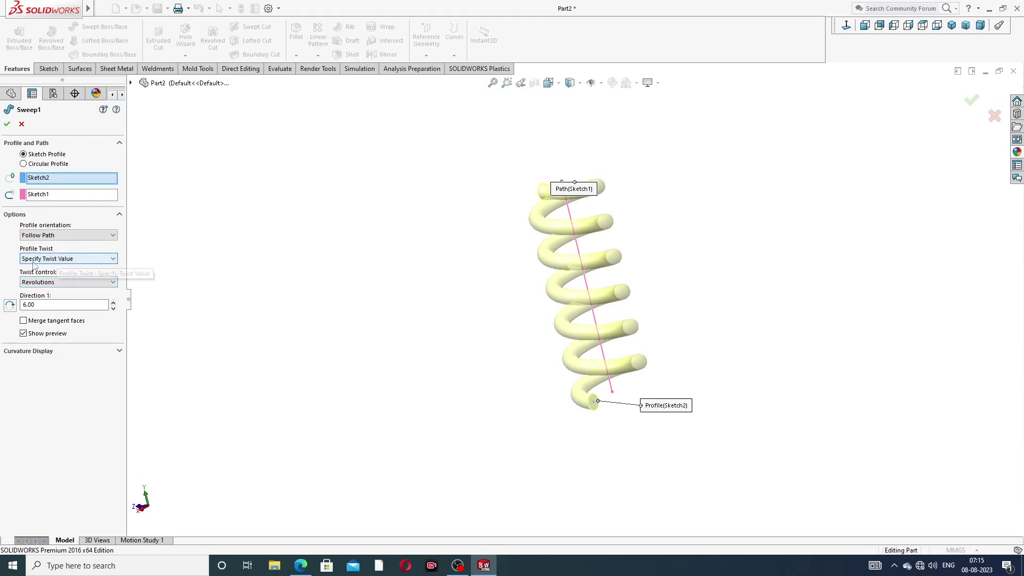
pyautogui.click(7, 124)
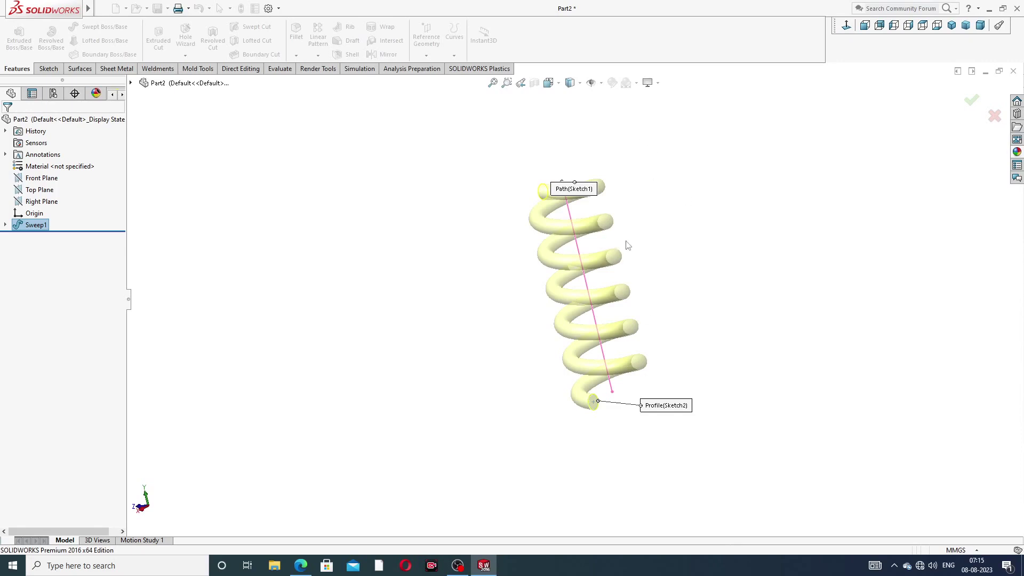
pyautogui.press('Return')
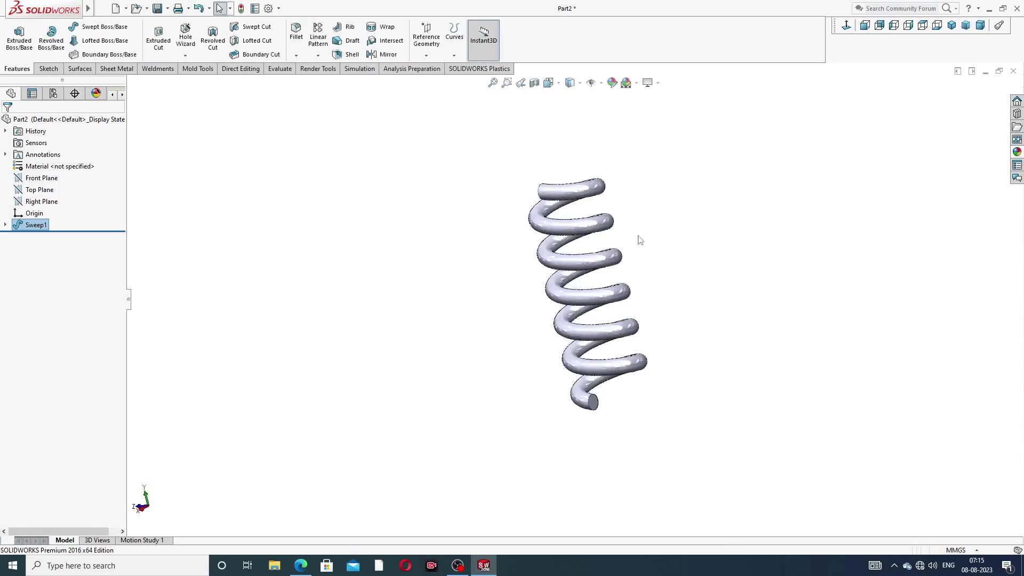
# Check the spring ends in the spring's PDF drawing and return to SOLIDWORKS
pyautogui.moveTo(641, 240); pyautogui.dragTo(678, 292, button='middle')
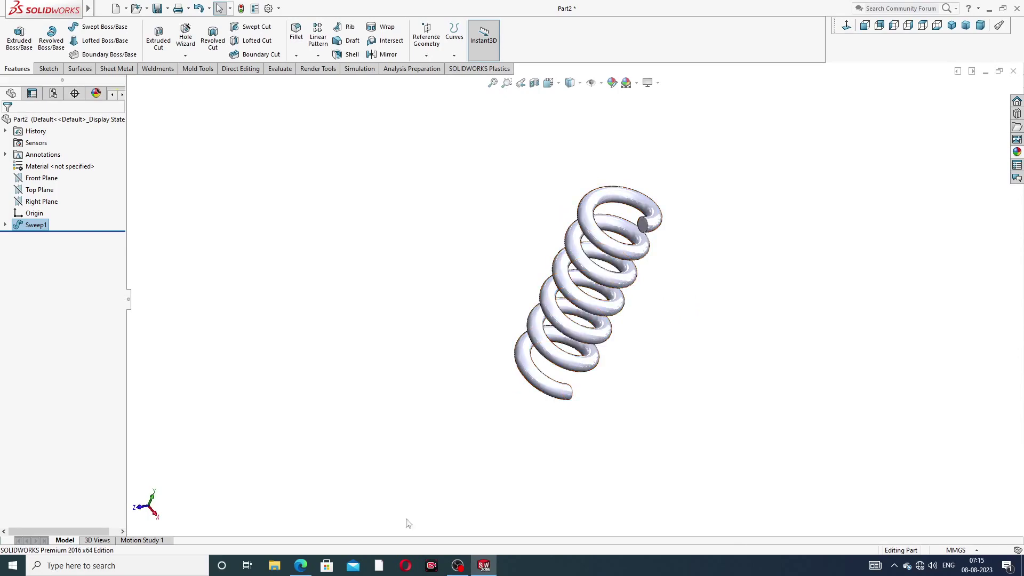
pyautogui.click(301, 566)
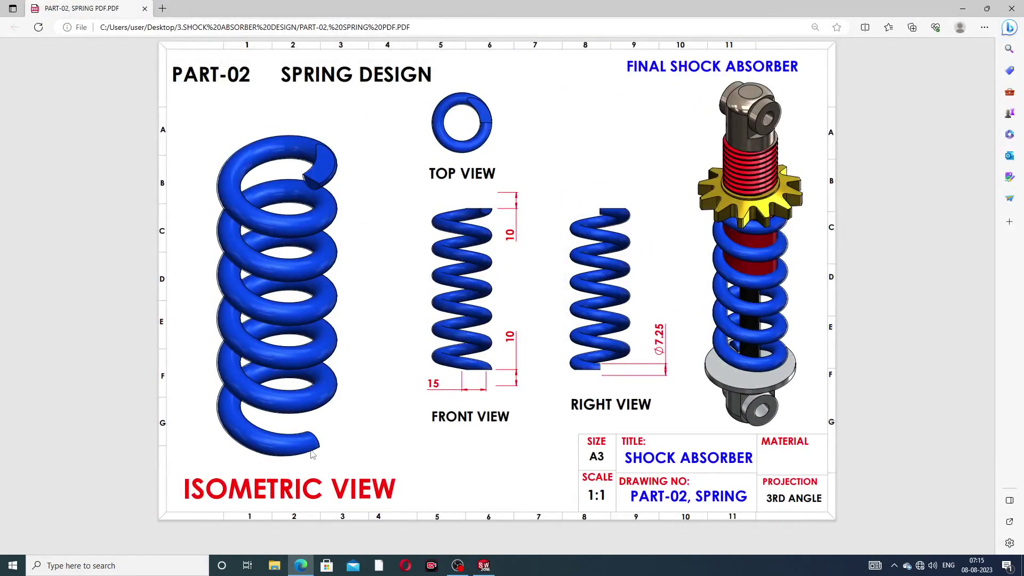
pyautogui.click(300, 567)
pyautogui.click(300, 566)
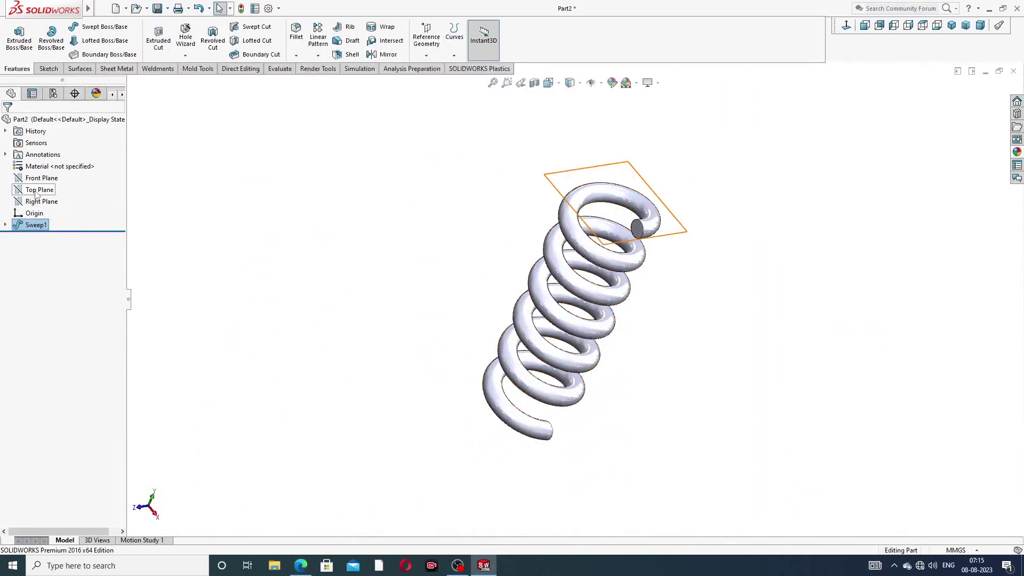
# Sketch a circle of about 23.67 mm radius on the Top Plane, centered on the origin and enclosing the spring
pyautogui.click(36, 191)
pyautogui.click(48, 198)
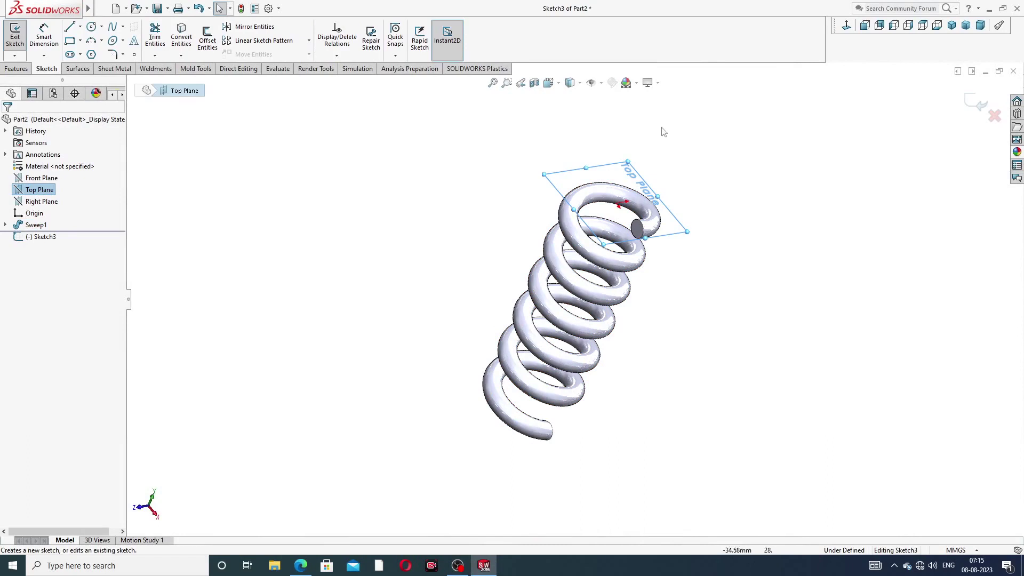
pyautogui.click(846, 25)
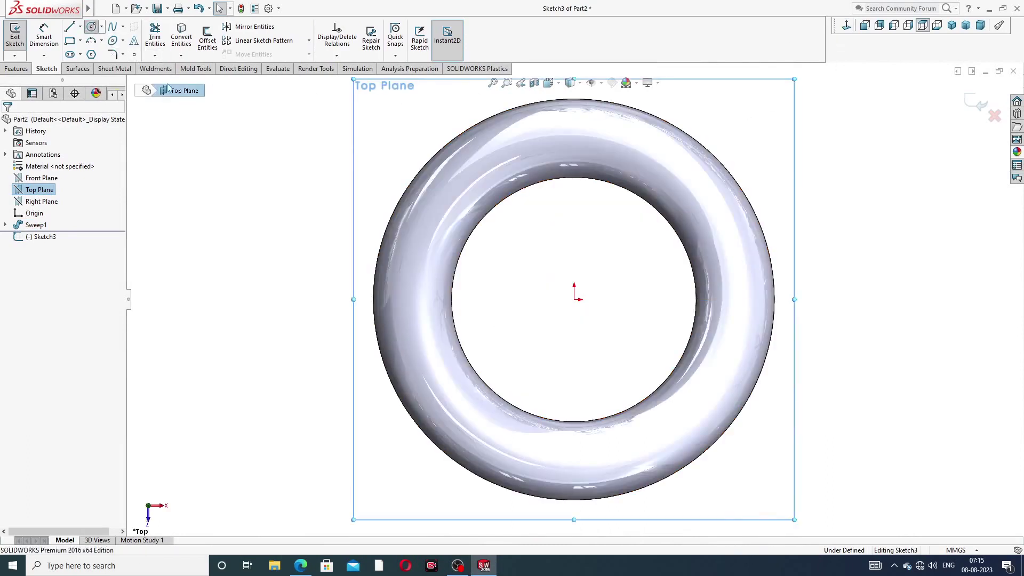
pyautogui.click(574, 299)
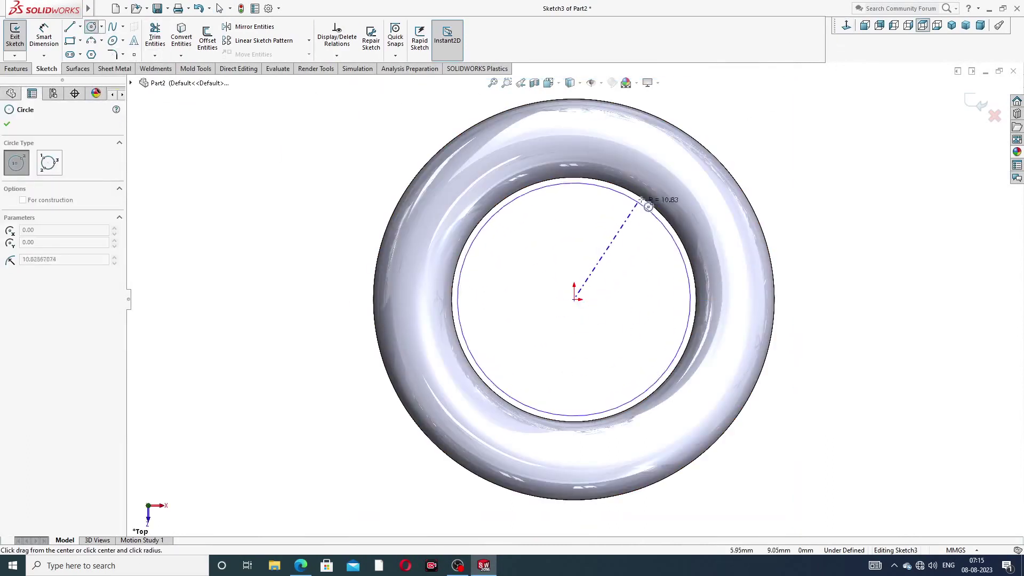
pyautogui.scroll(2, 648, 206)
pyautogui.click(676, 154)
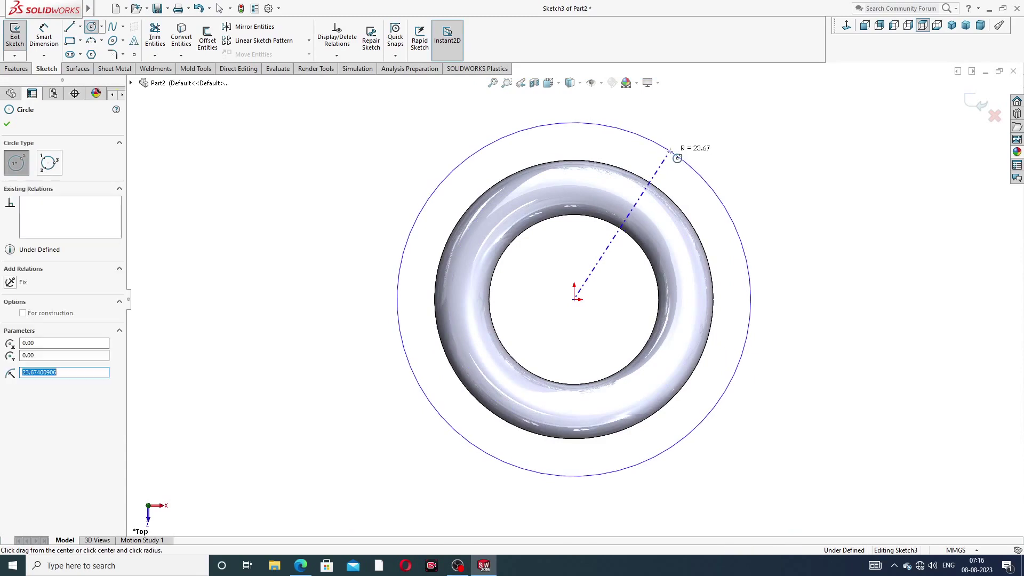
pyautogui.rightClick(737, 130)
pyautogui.click(757, 134)
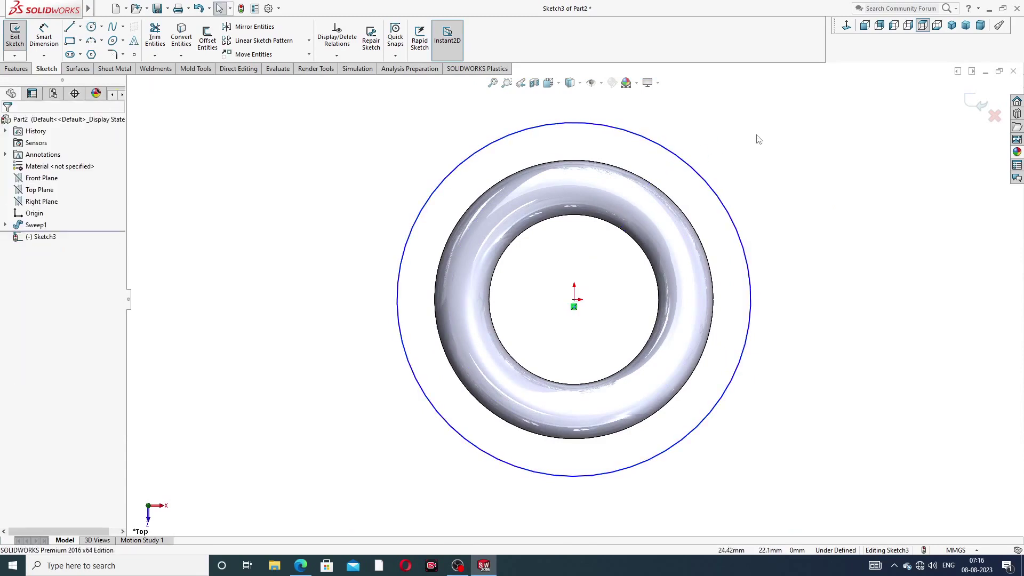
pyautogui.click(568, 125)
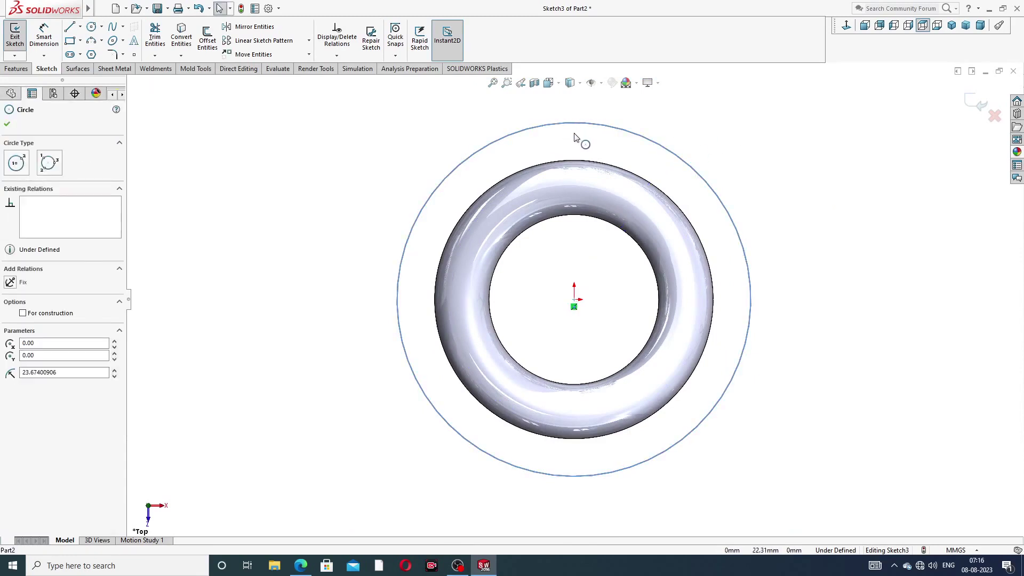
pyautogui.click(693, 142)
pyautogui.scroll(-2, 692, 142)
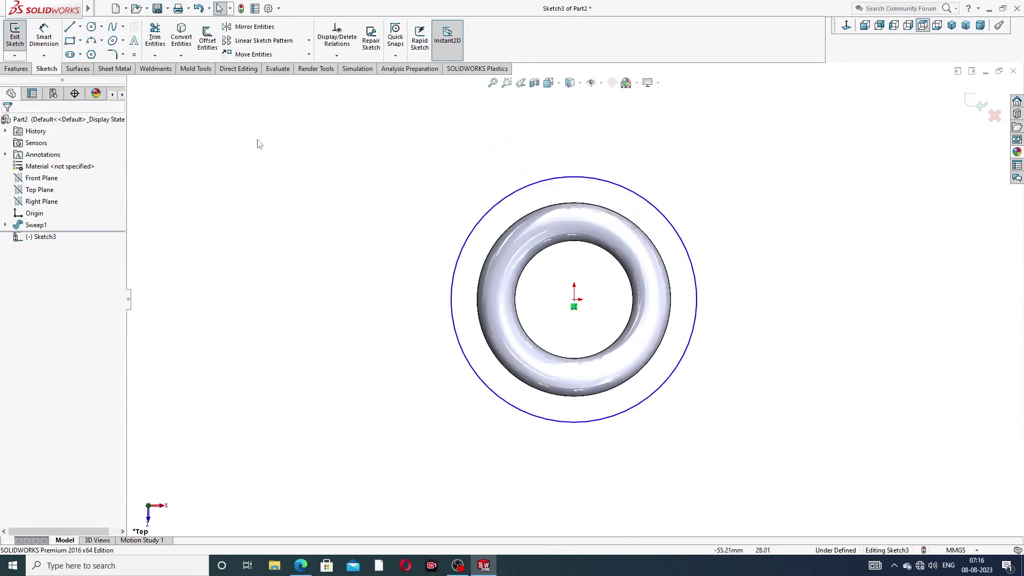
# Extrude-cut the circle sketch 10 mm blind in the reversed direction to trim the spring's upper end flat
pyautogui.click(16, 68)
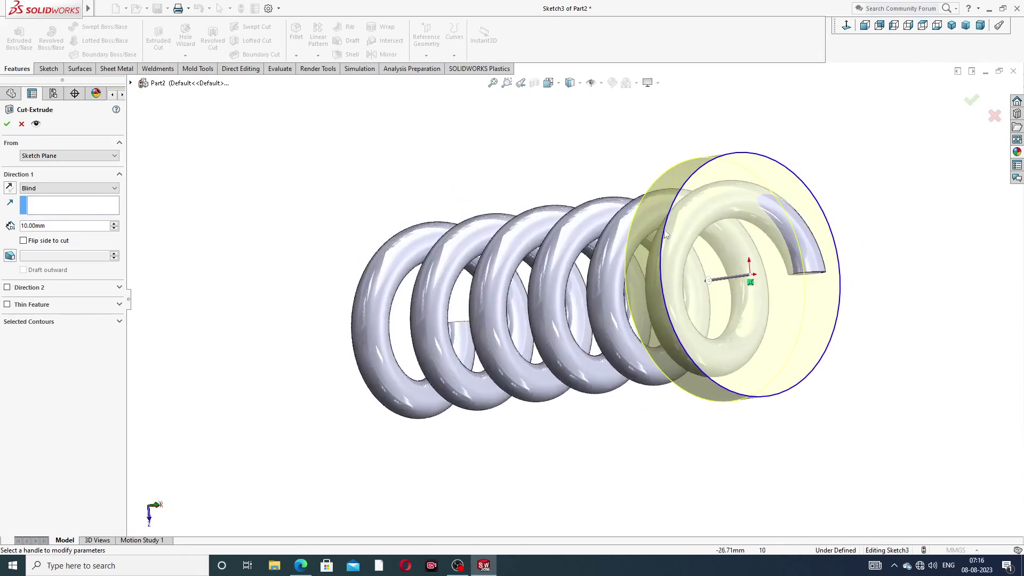
pyautogui.scroll(-2, 787, 244)
pyautogui.moveTo(787, 245); pyautogui.dragTo(752, 251, button='middle')
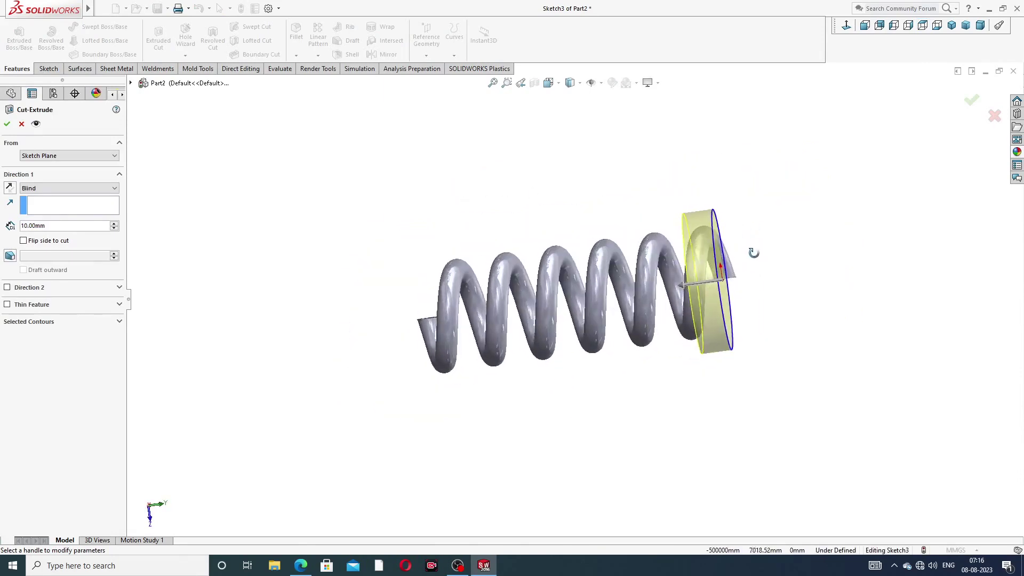
pyautogui.click(9, 188)
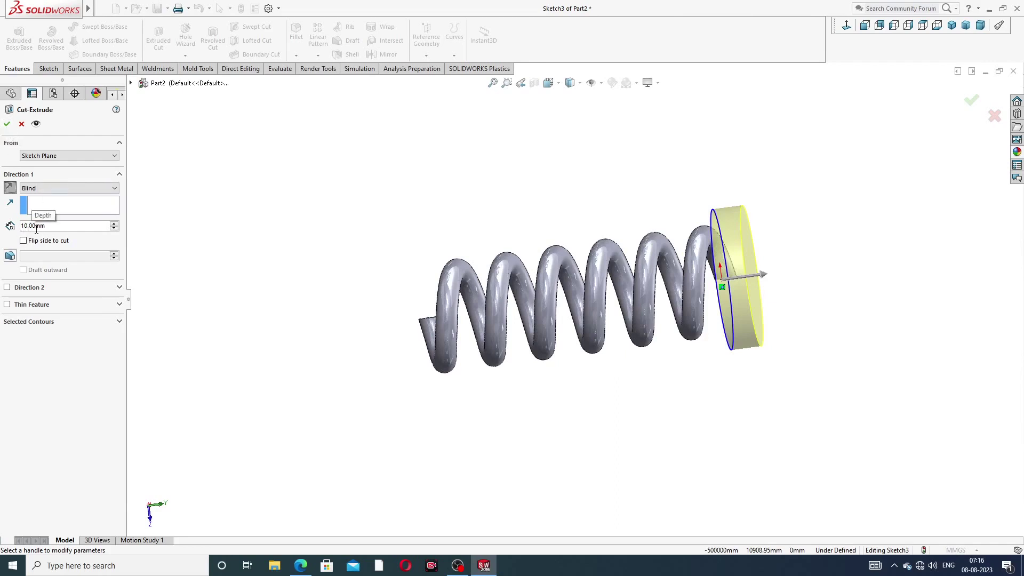
pyautogui.click(6, 123)
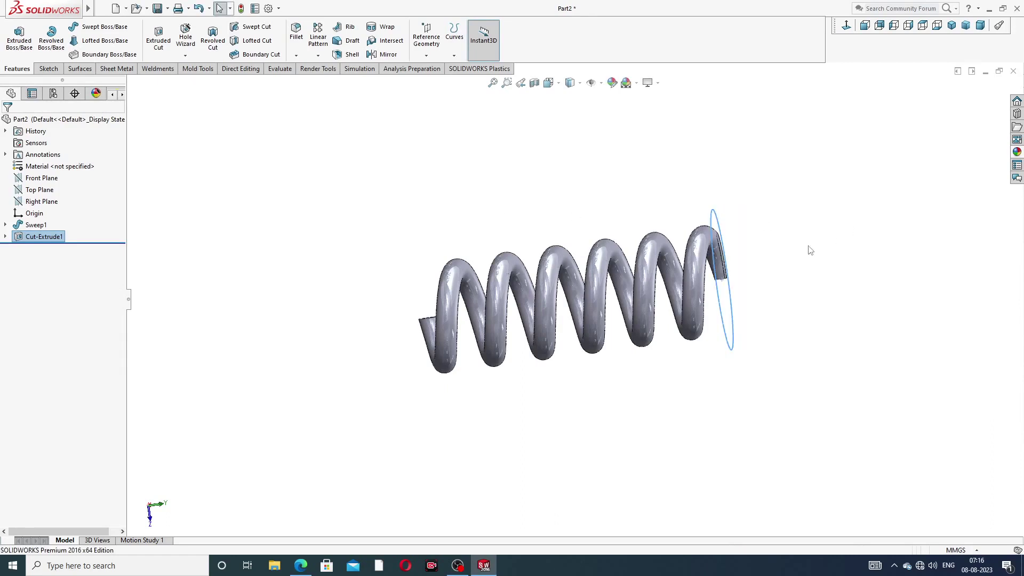
# Examine the trimmed flat face at the spring's upper end and the whole spring from several angles
pyautogui.click(764, 271)
pyautogui.moveTo(764, 272); pyautogui.dragTo(692, 258, button='middle')
pyautogui.scroll(3, 692, 258)
pyautogui.click(627, 280)
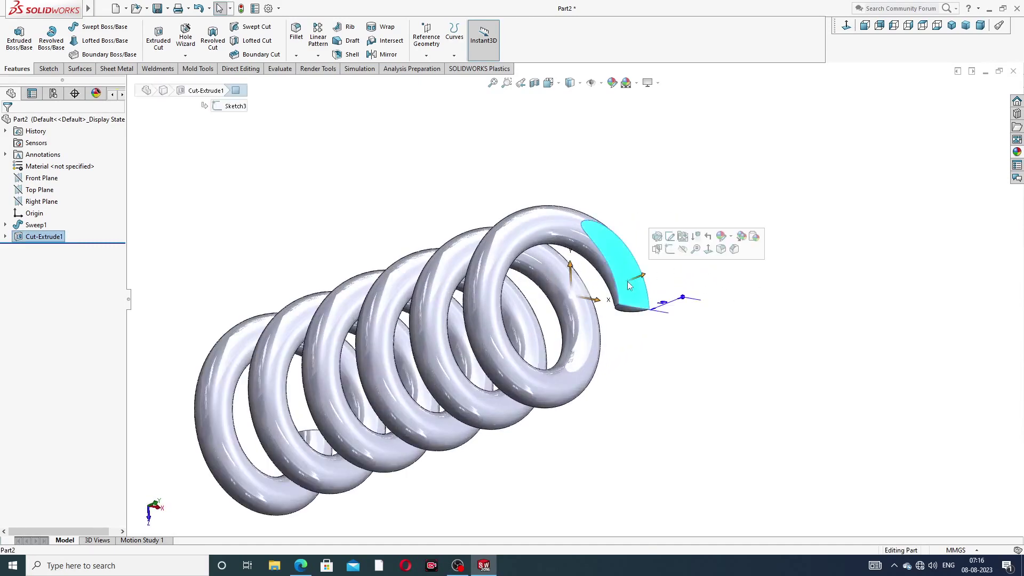
pyautogui.click(646, 203)
pyautogui.scroll(3, 648, 207)
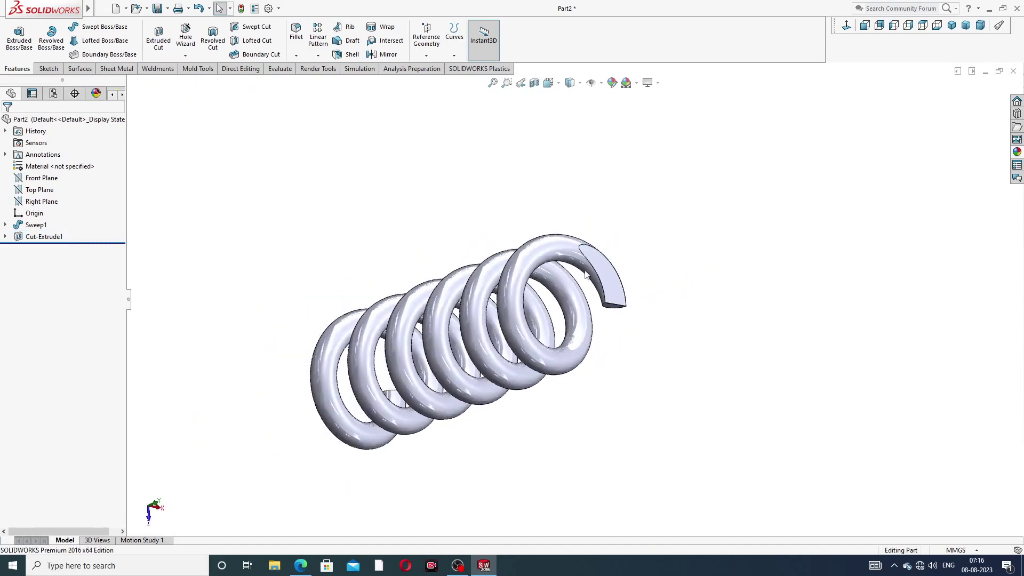
pyautogui.moveTo(586, 275); pyautogui.dragTo(512, 299, button='middle')
pyautogui.scroll(3, 533, 330)
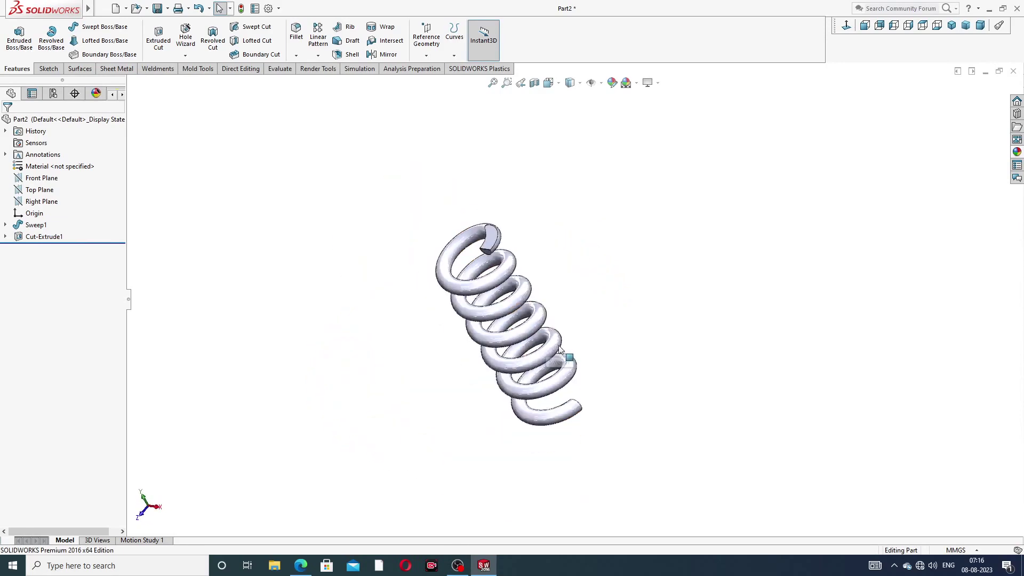
pyautogui.moveTo(549, 354)
pyautogui.mouseDown(button='middle')
pyautogui.moveTo(443, 247)
pyautogui.moveTo(490, 405)
pyautogui.moveTo(592, 338)
pyautogui.moveTo(727, 304)
pyautogui.moveTo(653, 361)
pyautogui.moveTo(546, 362)
pyautogui.mouseUp(button='middle')
pyautogui.scroll(-2, 546, 362)
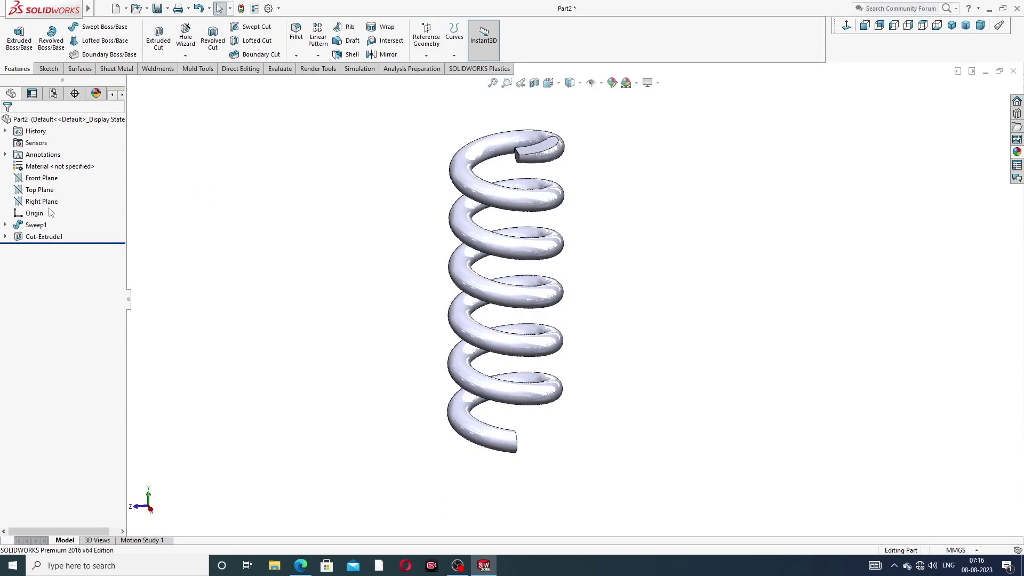
# Create a reference plane parallel to the Top Plane through the vertex on the end face of the spring's lower coil
pyautogui.click(42, 192)
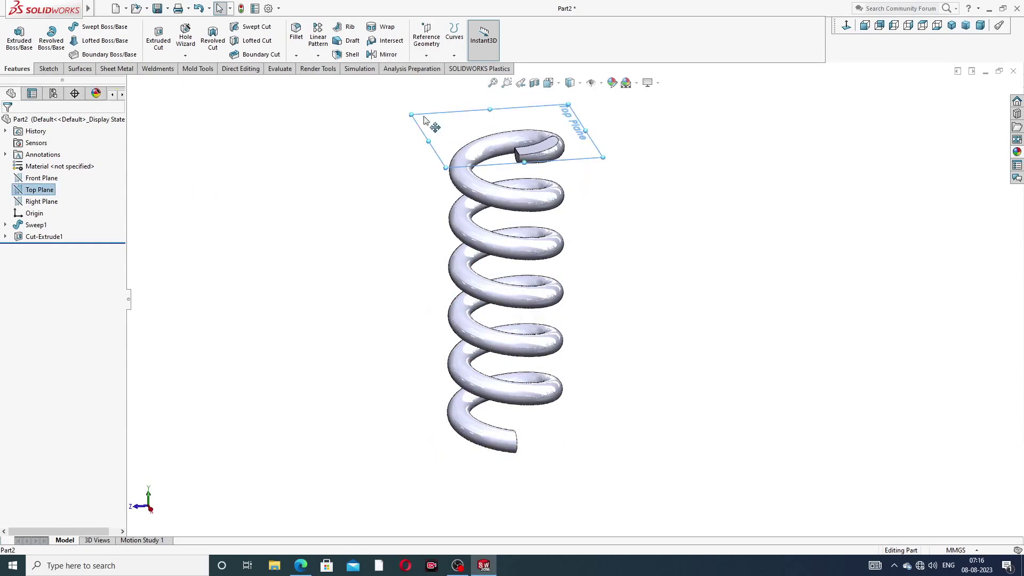
pyautogui.click(436, 56)
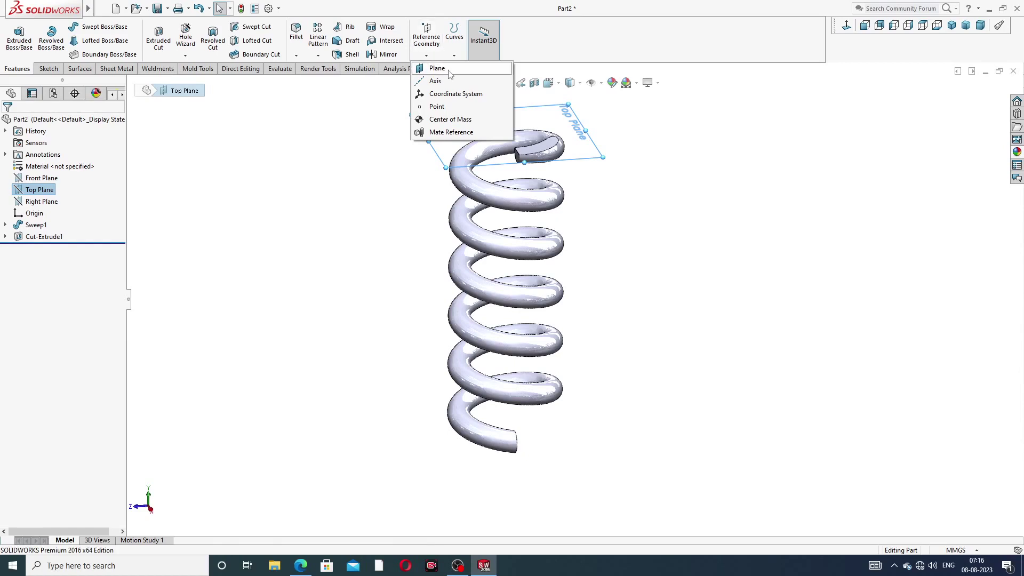
pyautogui.click(450, 73)
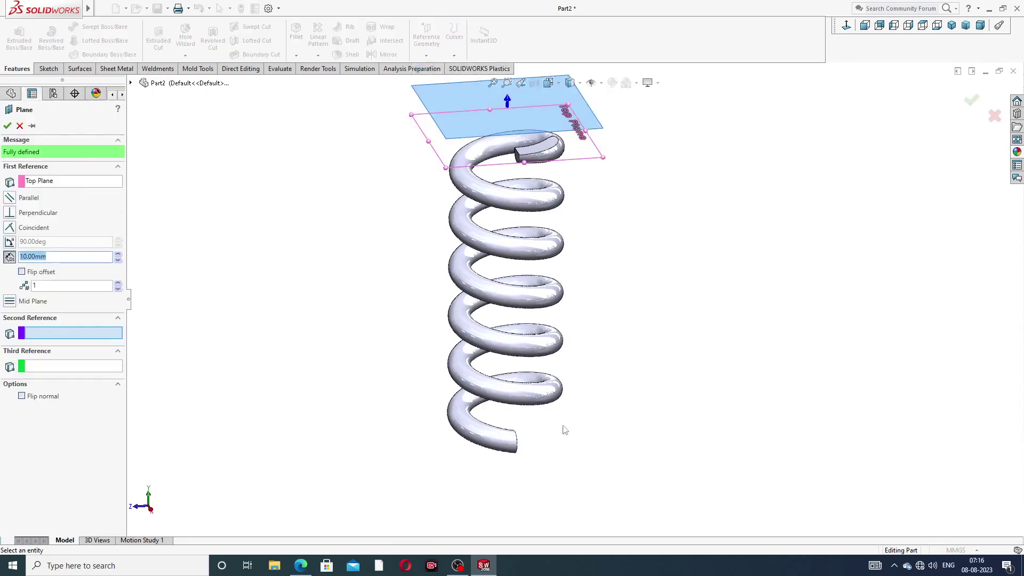
pyautogui.scroll(-3, 535, 449)
pyautogui.scroll(-8, 536, 367)
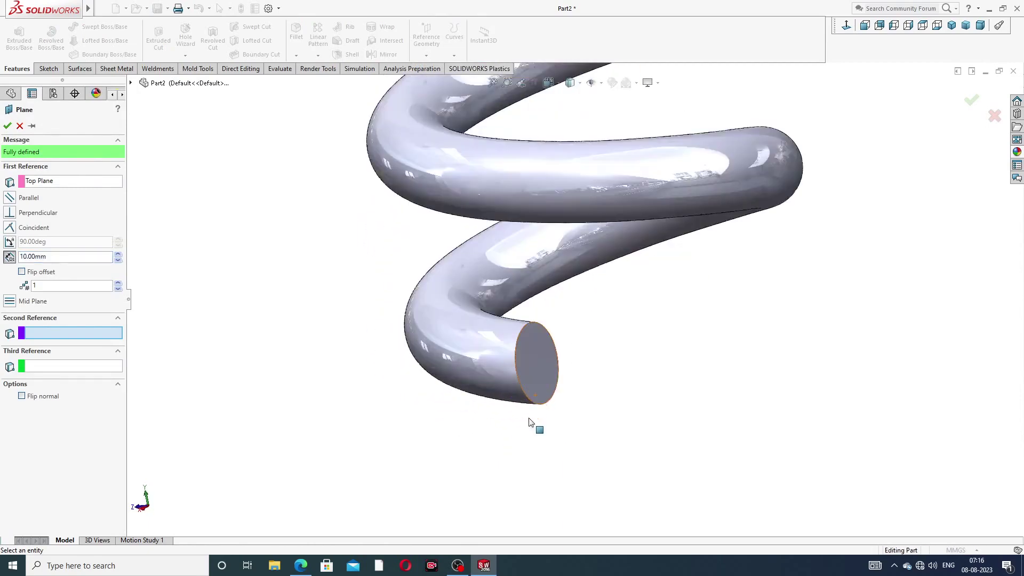
pyautogui.click(515, 358)
pyautogui.scroll(2, 680, 267)
pyautogui.scroll(2, 681, 268)
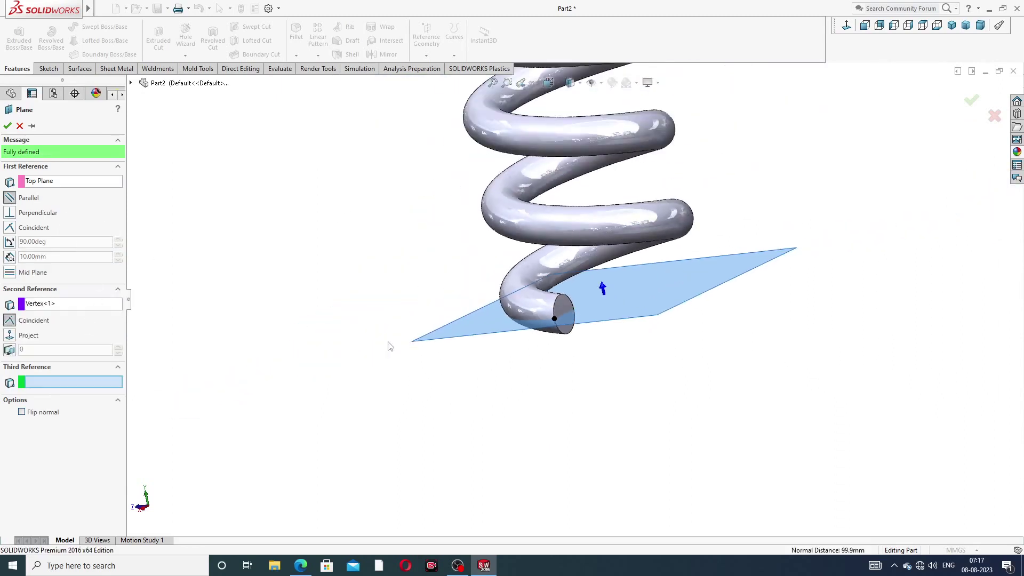
pyautogui.click(8, 127)
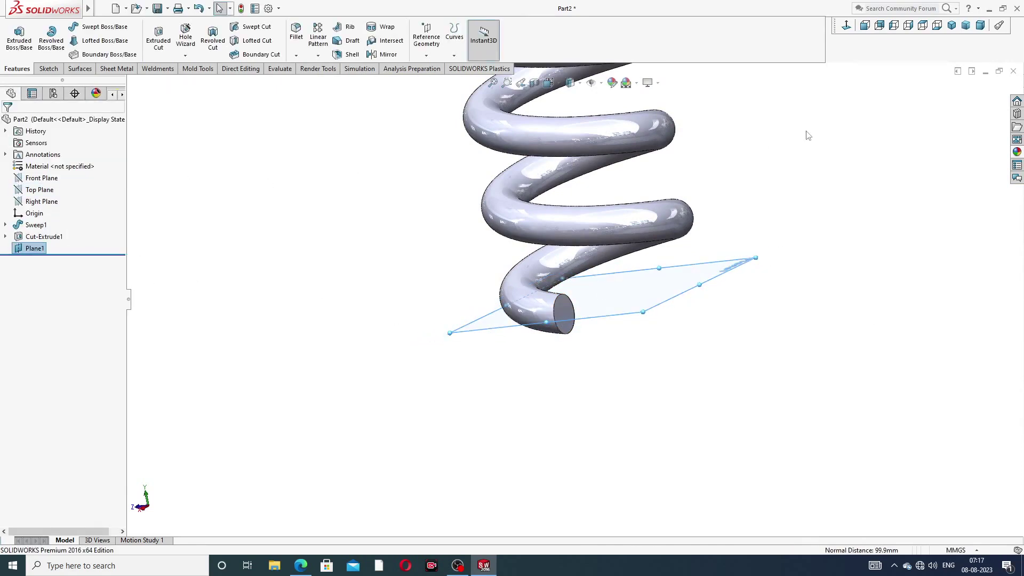
# Hide the new reference plane at the spring's lower end
pyautogui.hotkey('ctrl', '4')
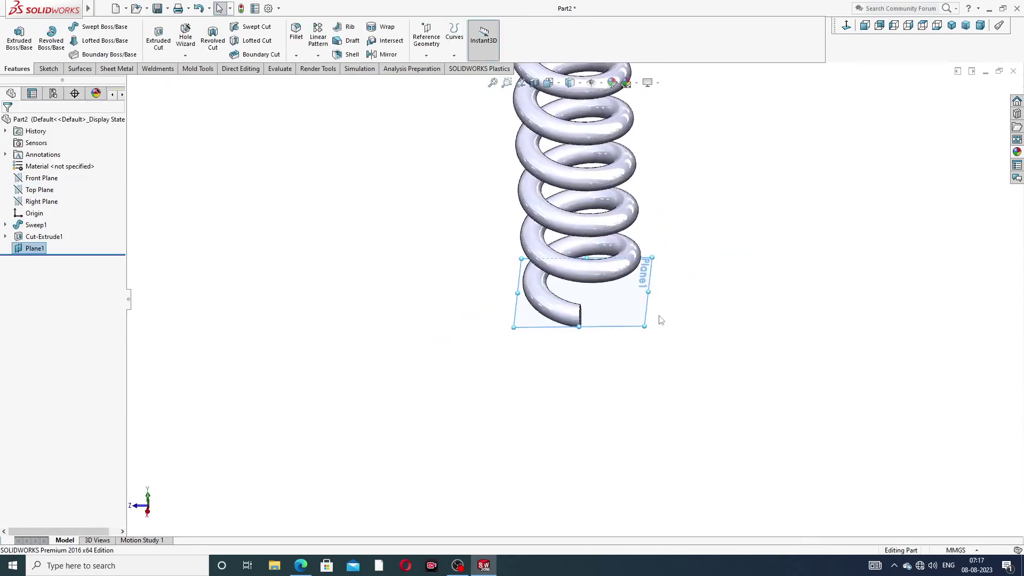
pyautogui.click(647, 313)
pyautogui.click(684, 277)
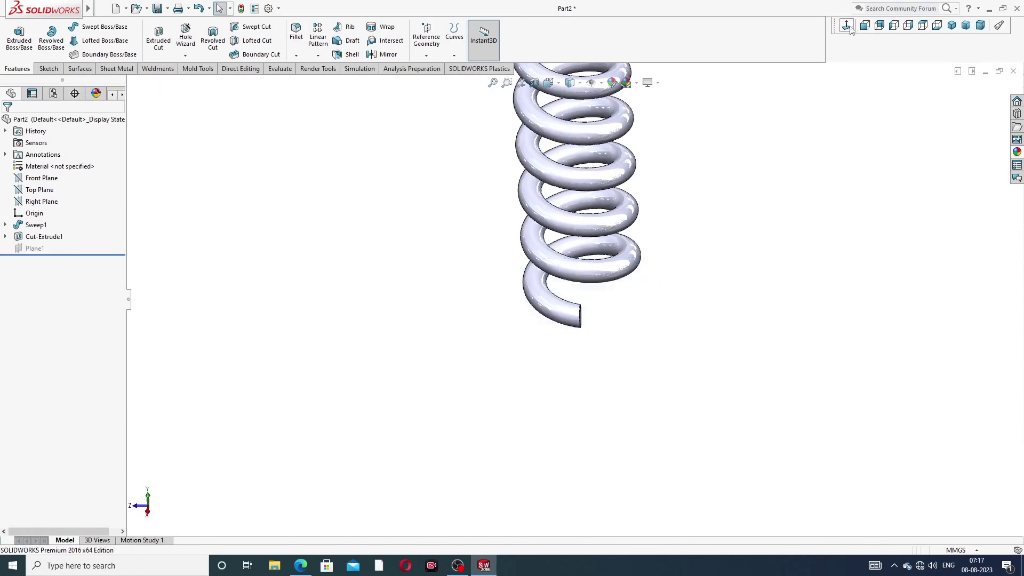
pyautogui.click(908, 25)
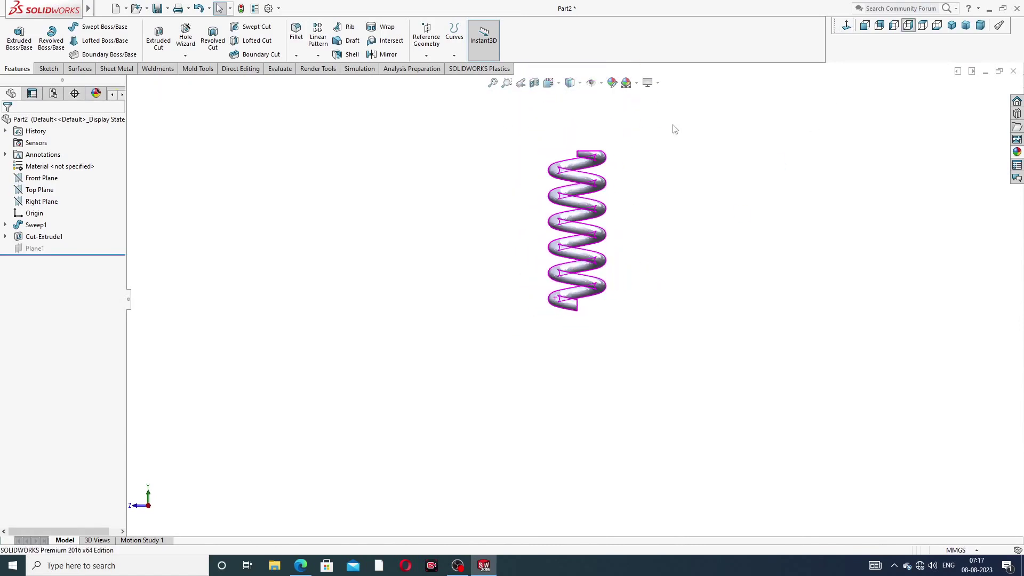
pyautogui.scroll(-4, 621, 230)
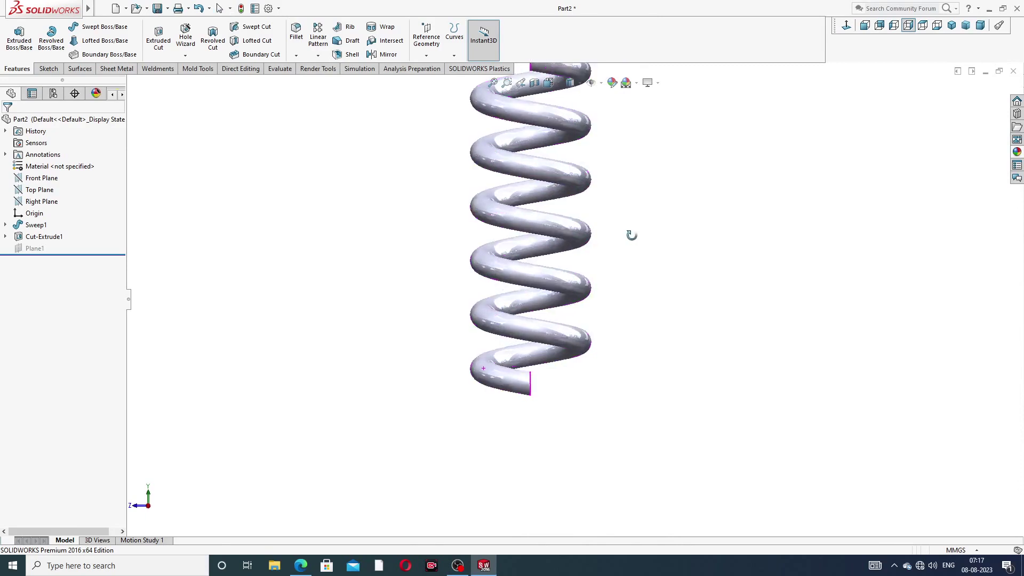
# Start a new sketch on the hidden reference plane at the spring's lower end and view it face-on
pyautogui.scroll(3, 630, 234)
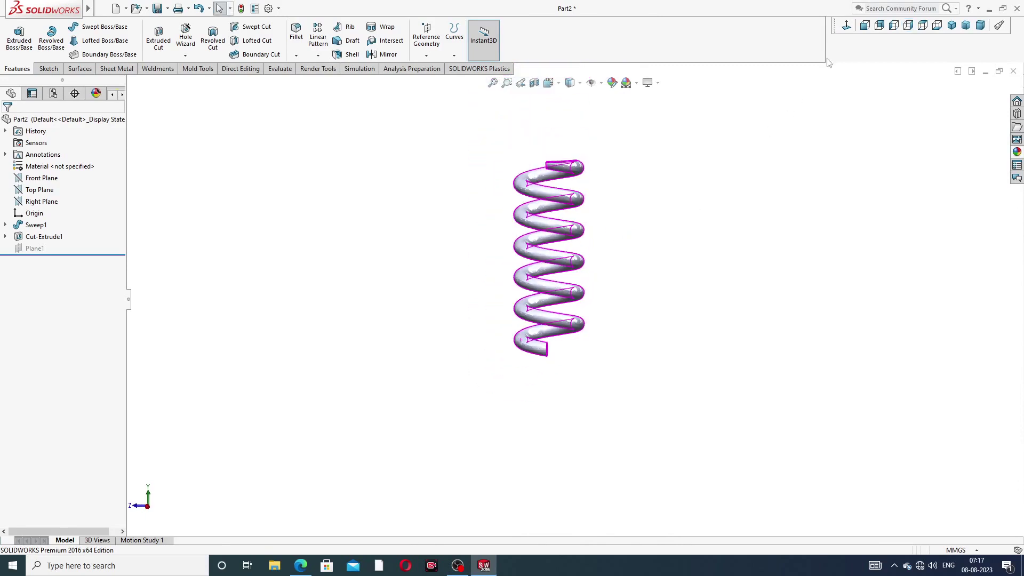
pyautogui.scroll(-3, 555, 356)
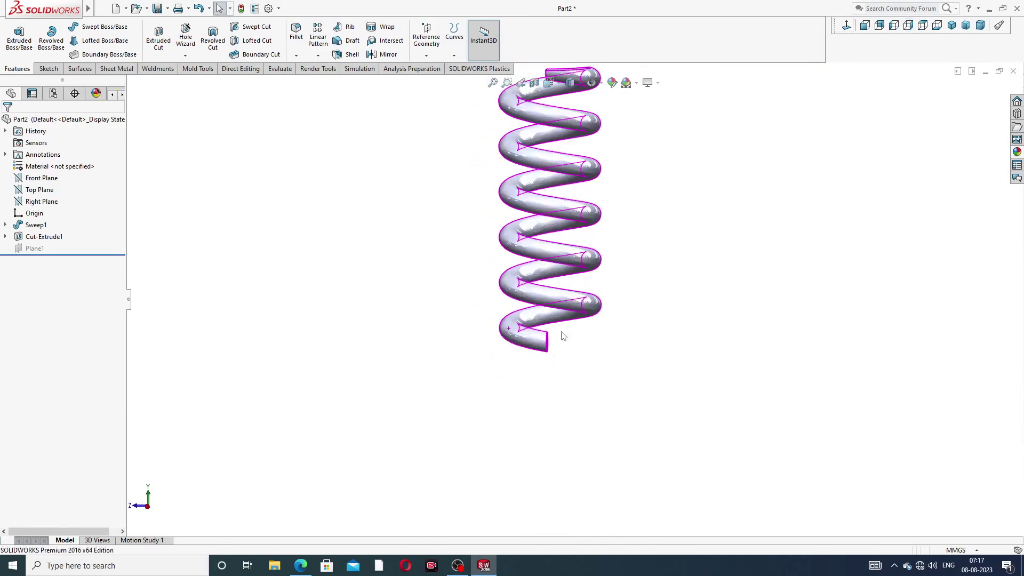
pyautogui.click(36, 249)
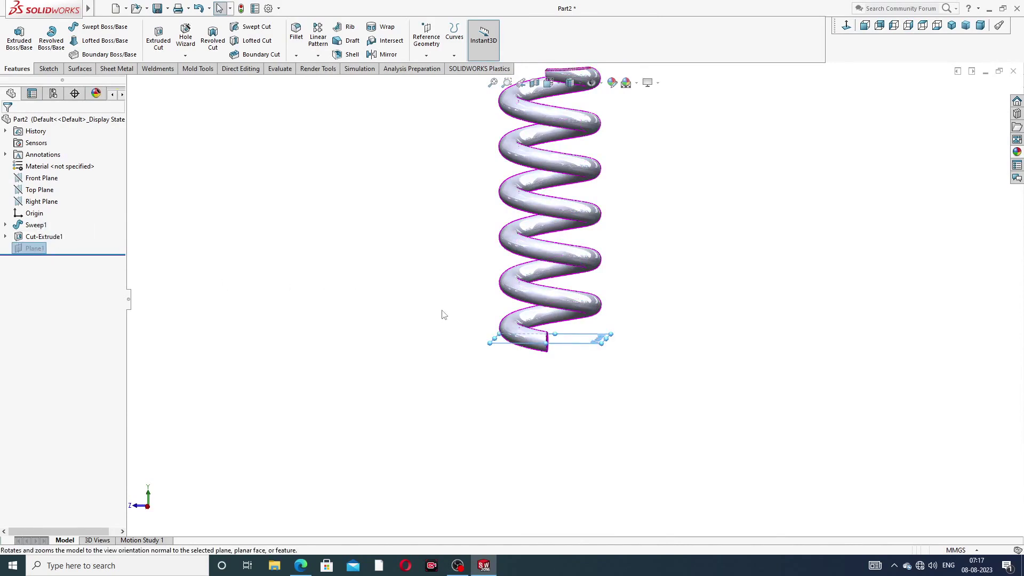
pyautogui.moveTo(441, 315); pyautogui.dragTo(441, 388, button='middle')
pyautogui.click(600, 343)
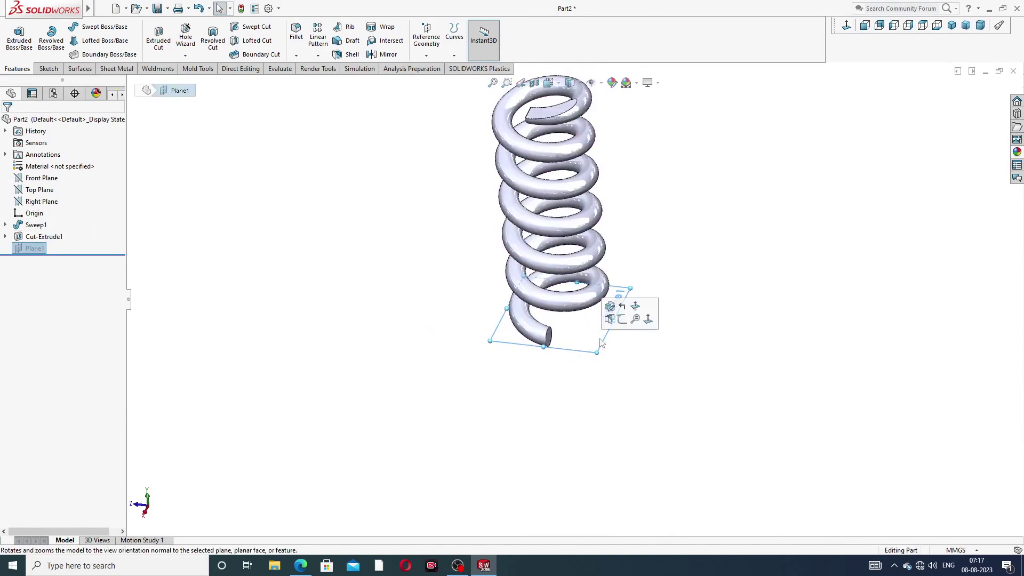
pyautogui.click(622, 318)
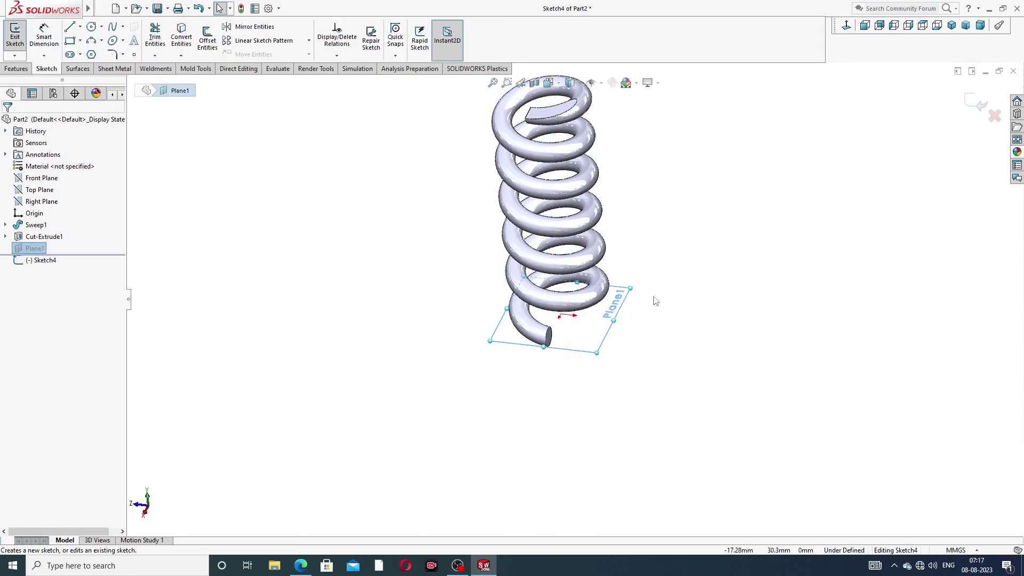
pyautogui.click(846, 25)
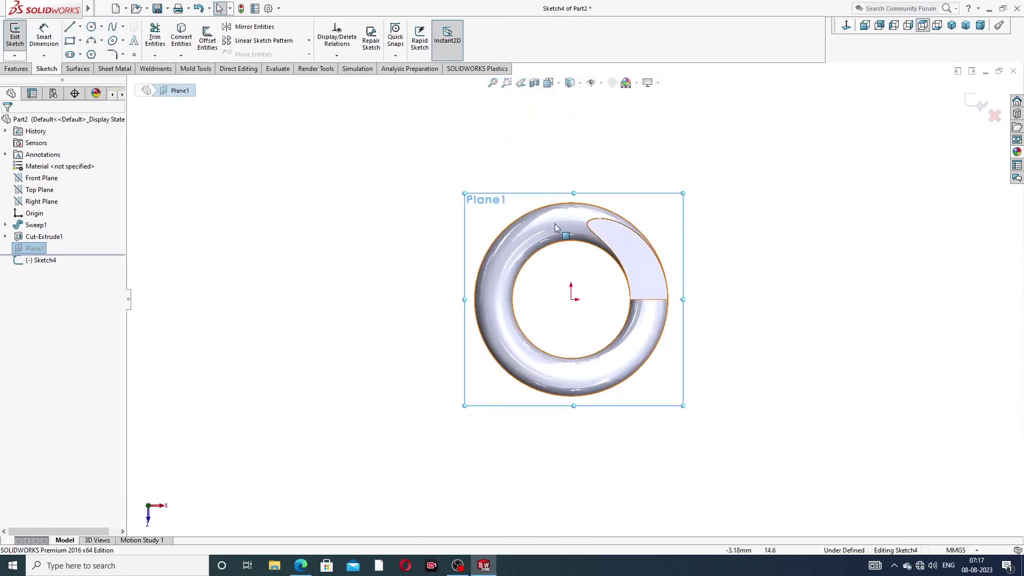
# Sketch a circle centred on the origin that fully encloses the spring's outer diameter, and end the Circle command
pyautogui.click(91, 27)
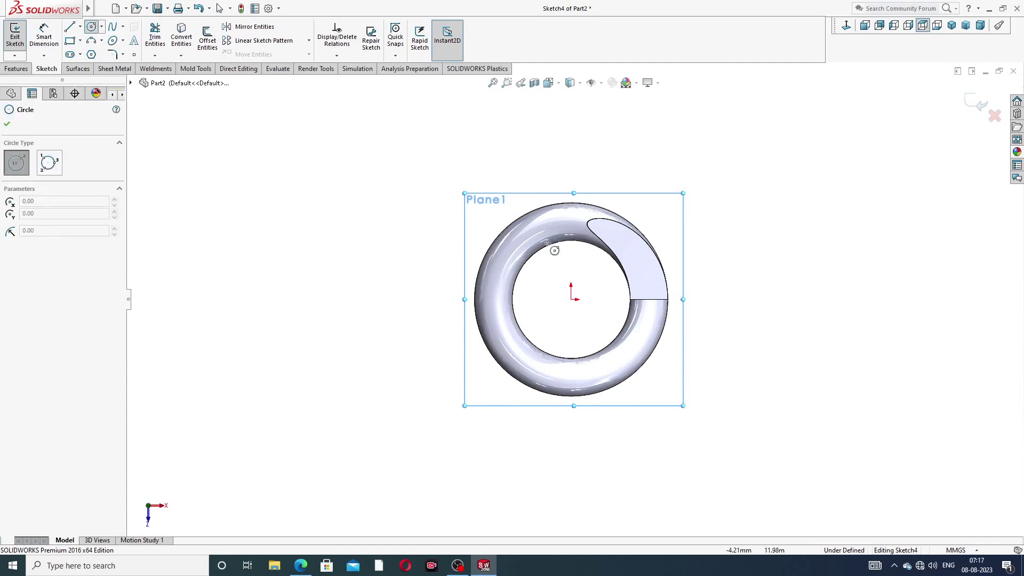
pyautogui.click(571, 298)
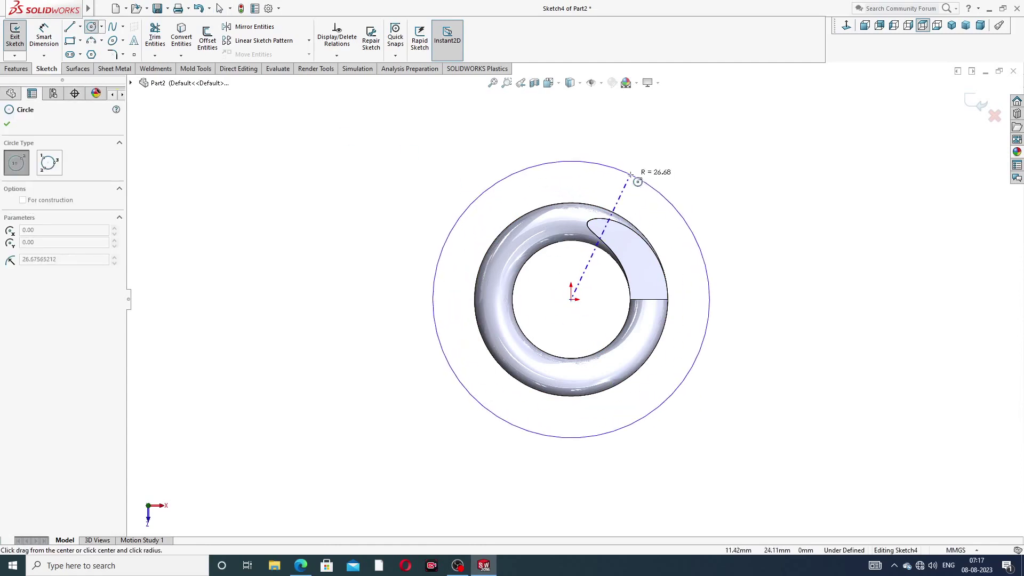
pyautogui.click(613, 179)
pyautogui.rightClick(667, 171)
pyautogui.click(689, 179)
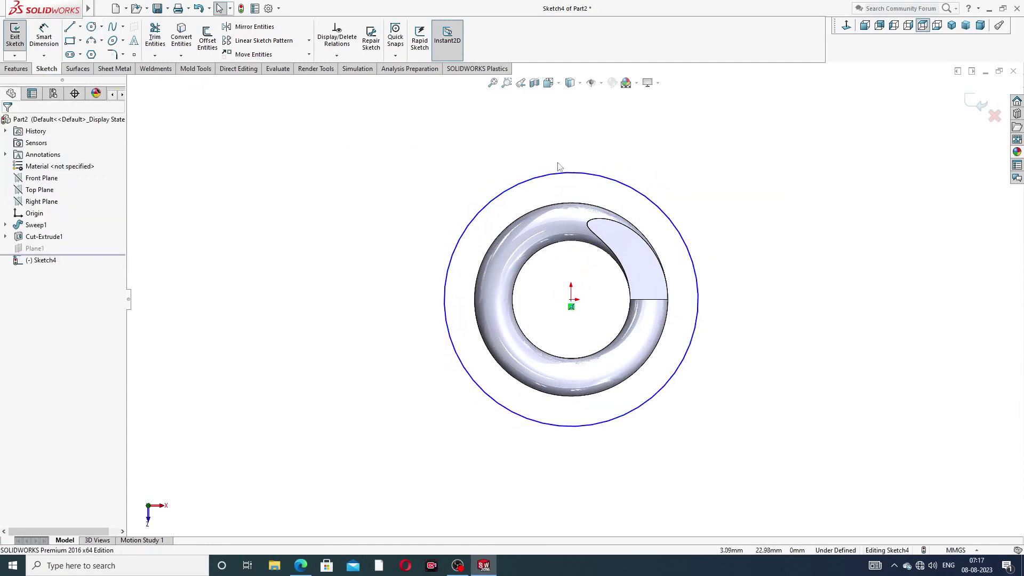
# Cut-extrude the circle sketch with a Blind depth of 10 mm to trim the spring's lower end flat
pyautogui.click(16, 68)
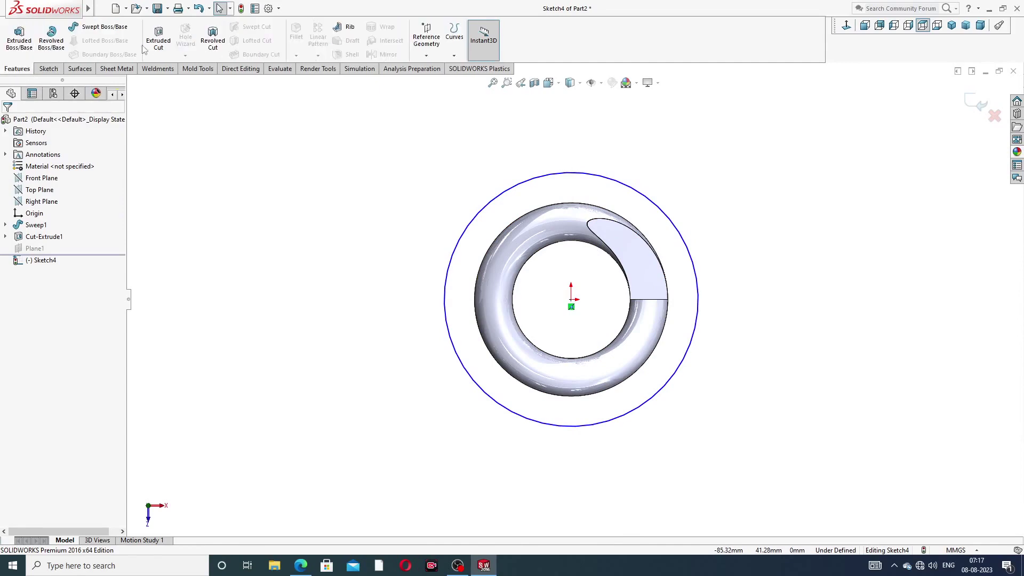
pyautogui.click(154, 43)
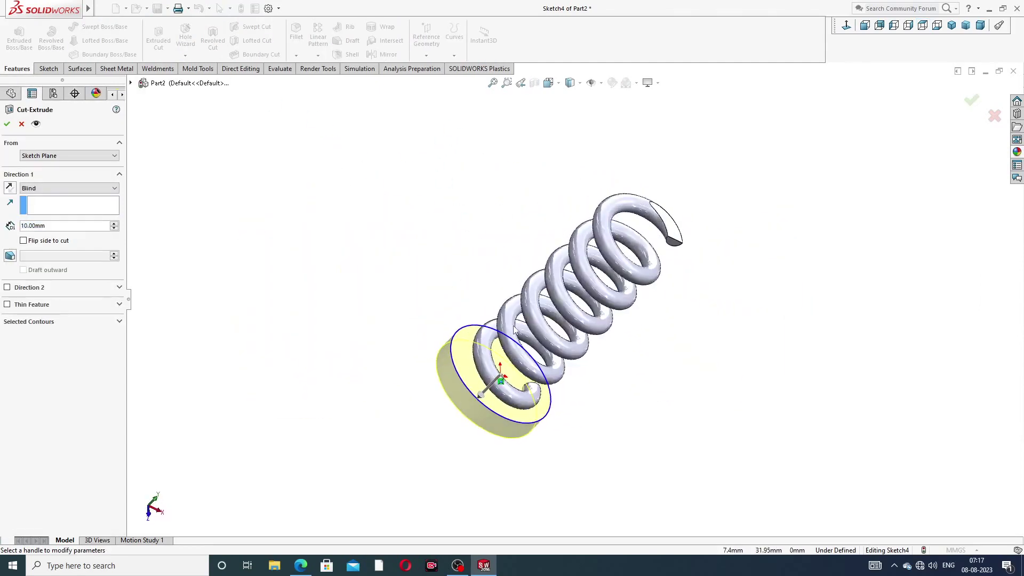
pyautogui.scroll(-3, 565, 428)
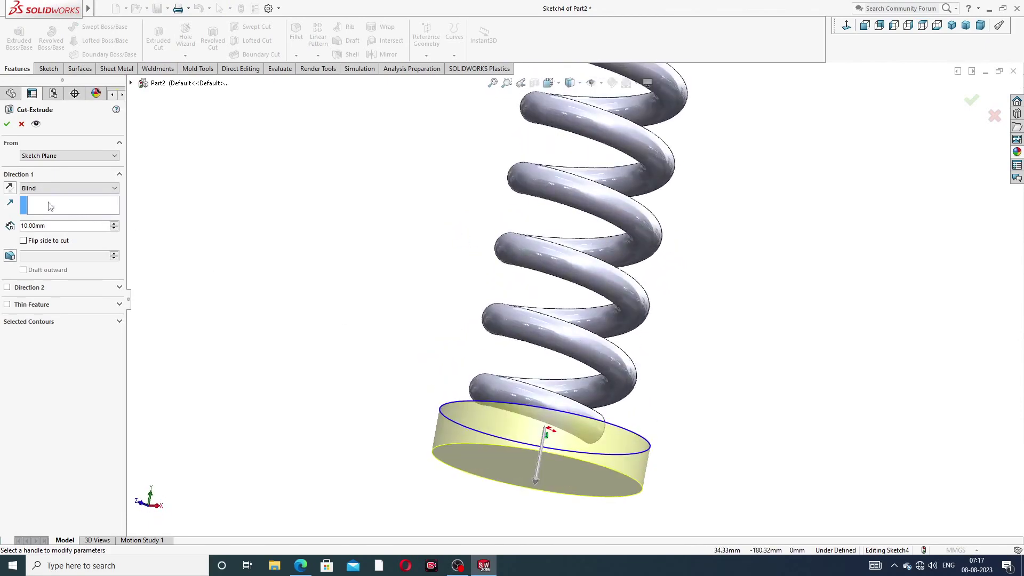
pyautogui.click(7, 123)
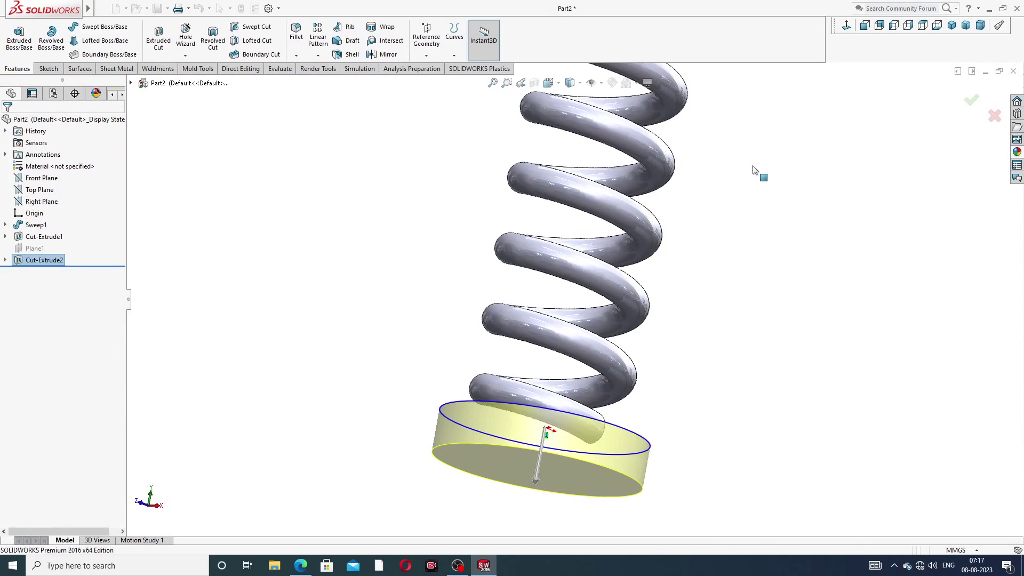
pyautogui.click(726, 237)
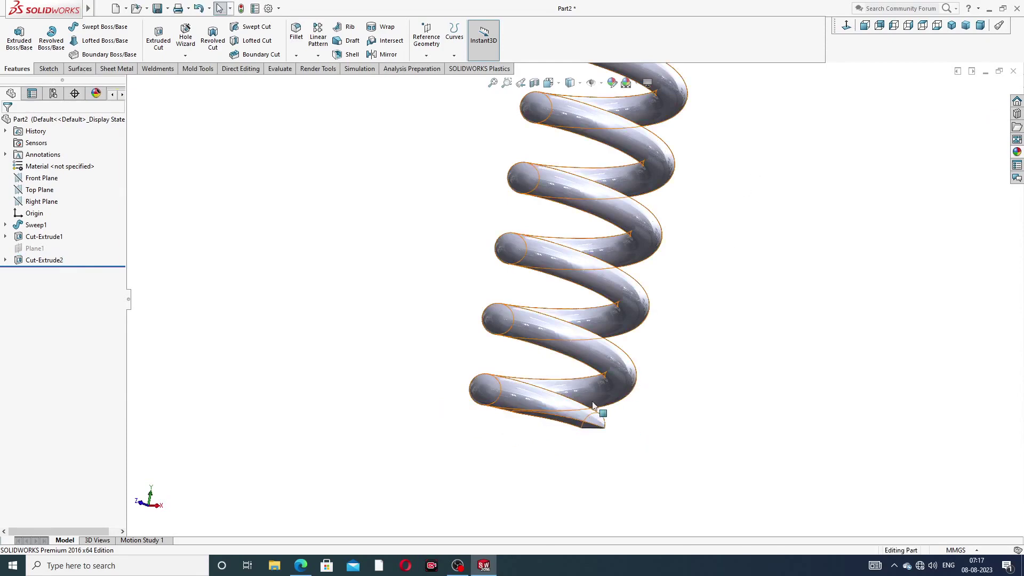
pyautogui.moveTo(593, 405); pyautogui.dragTo(565, 295, button='middle')
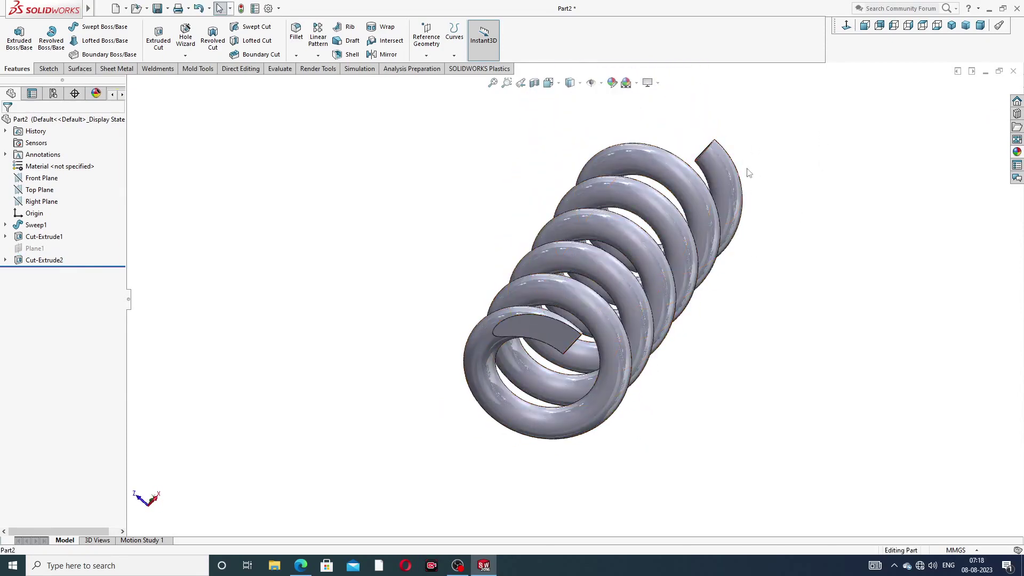
pyautogui.moveTo(749, 172); pyautogui.dragTo(701, 238, button='middle')
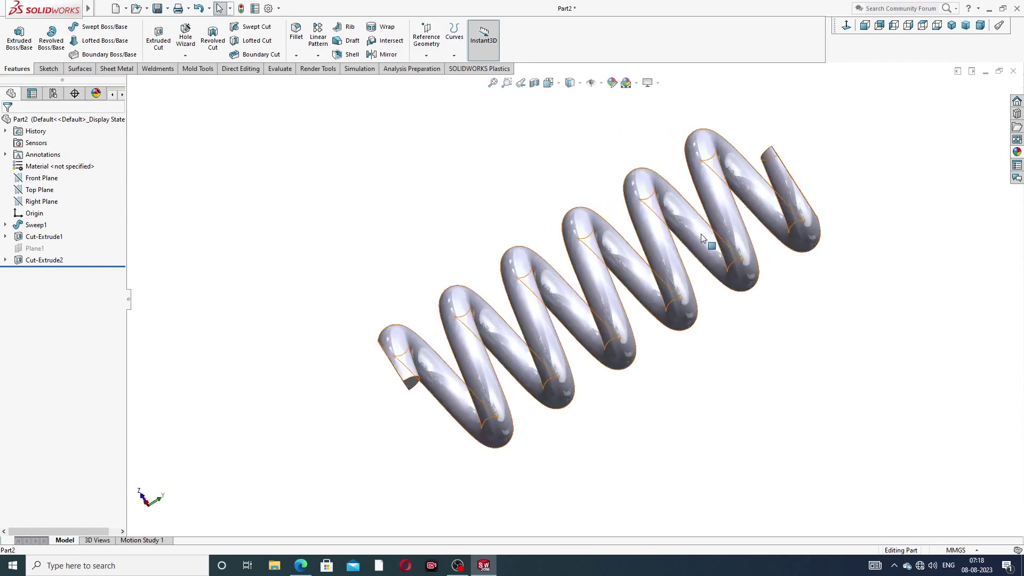
pyautogui.hotkey('ctrl', 'Left')
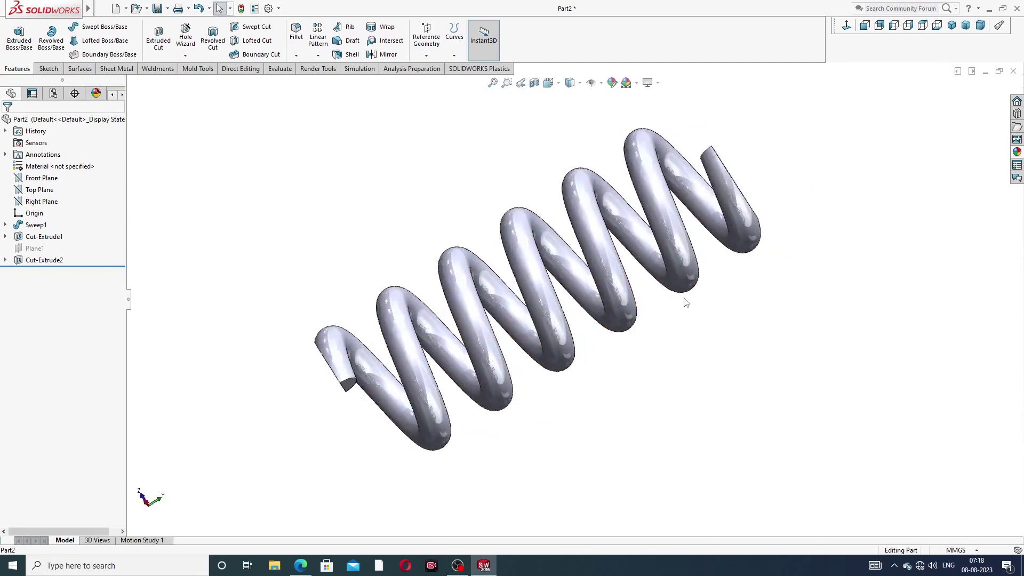
pyautogui.click(1016, 151)
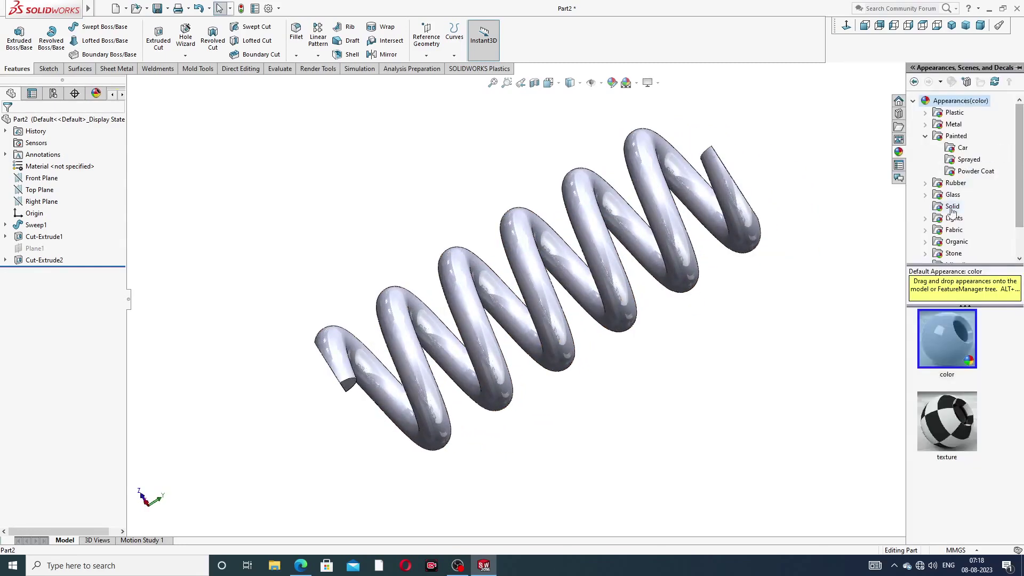
pyautogui.doubleClick(957, 137)
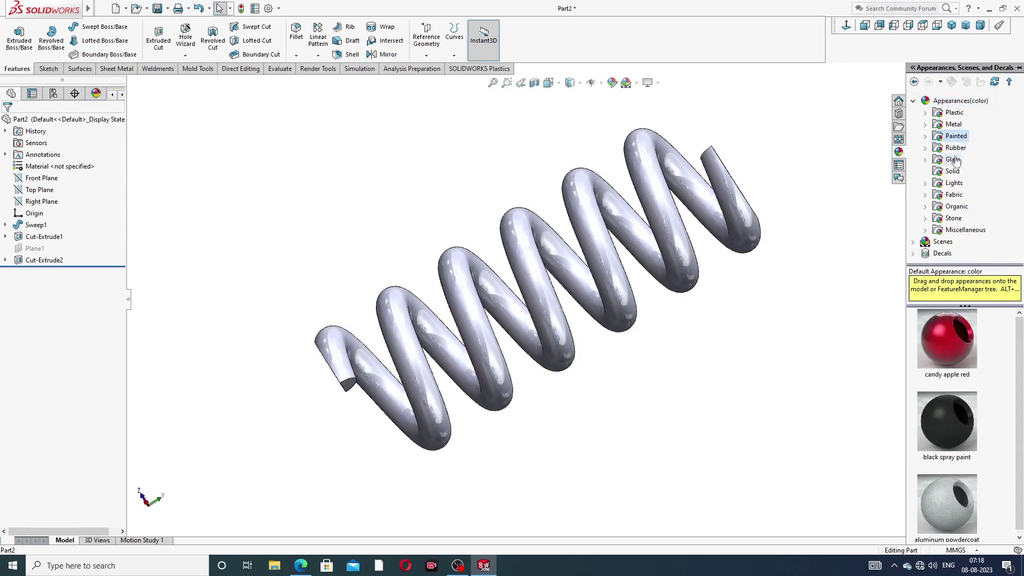
pyautogui.doubleClick(955, 137)
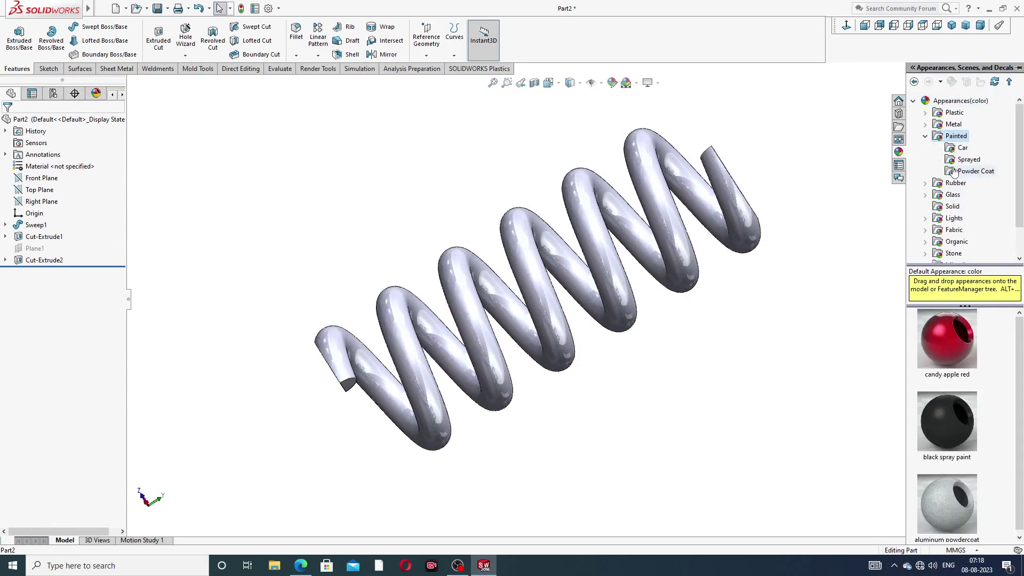
pyautogui.click(963, 149)
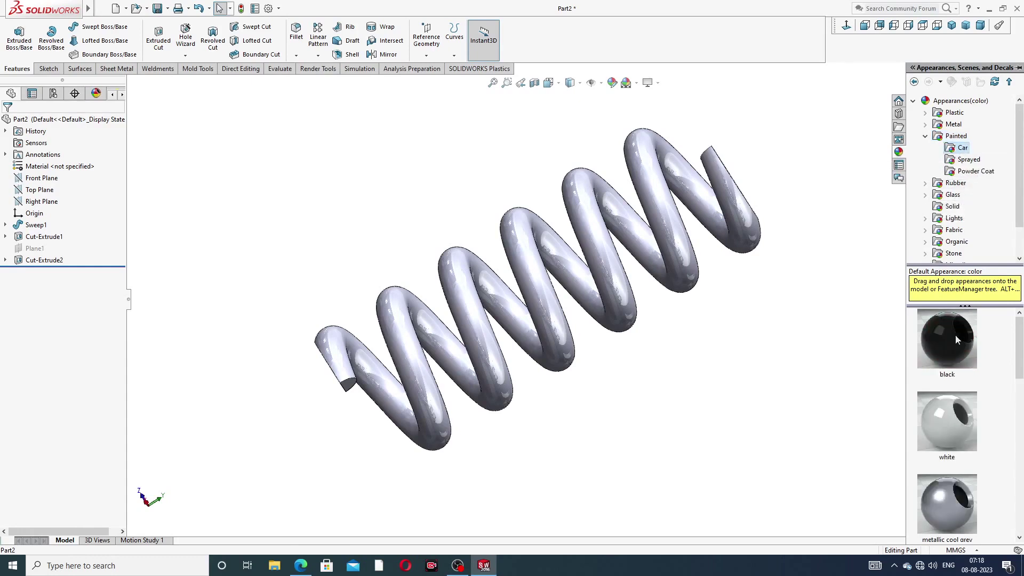
pyautogui.scroll(-3, 957, 346)
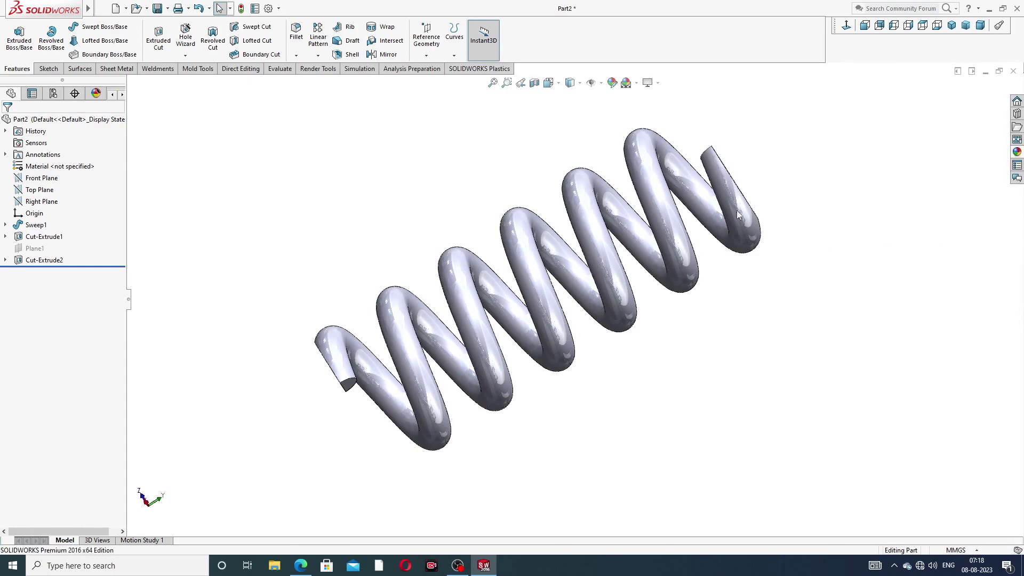
# Colour the whole spring part pure blue with RGB values 0, 0, 255
pyautogui.click(612, 83)
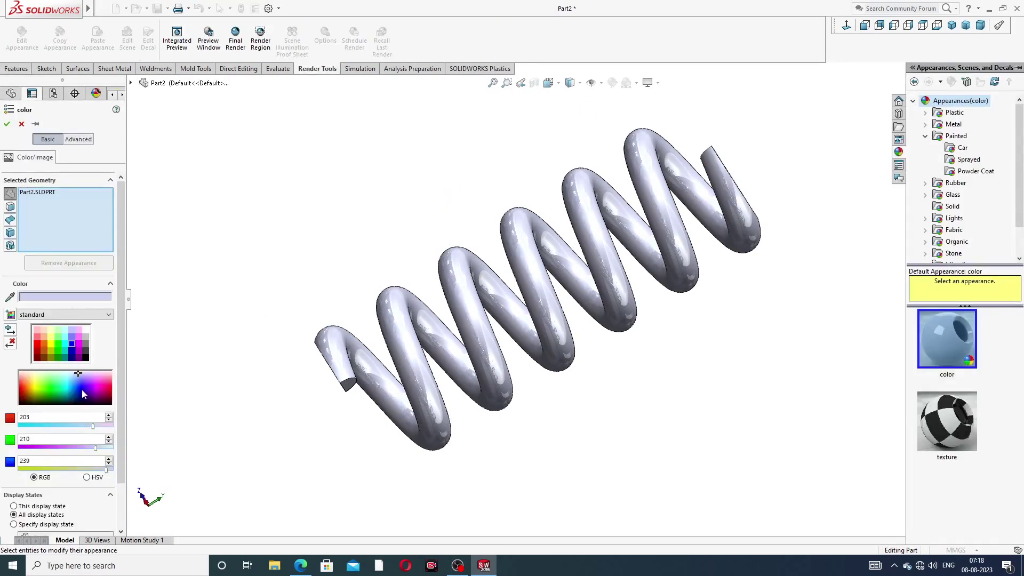
pyautogui.click(71, 350)
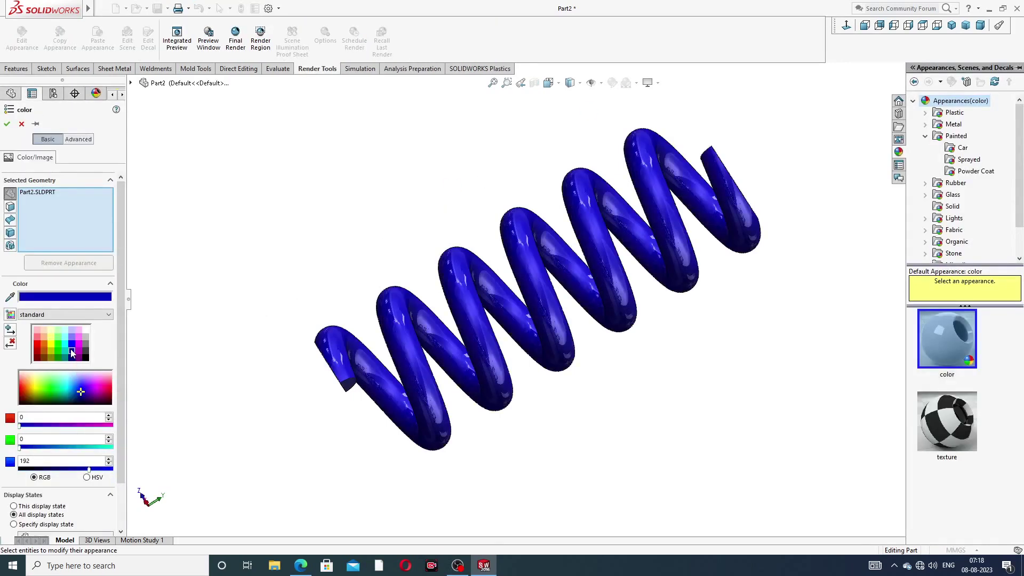
pyautogui.click(71, 344)
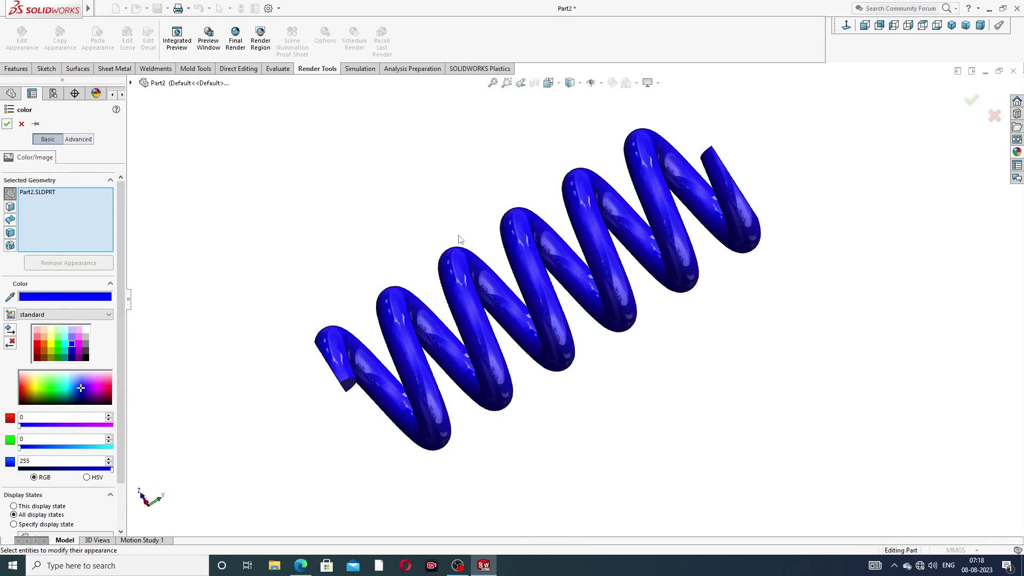
pyautogui.click(6, 124)
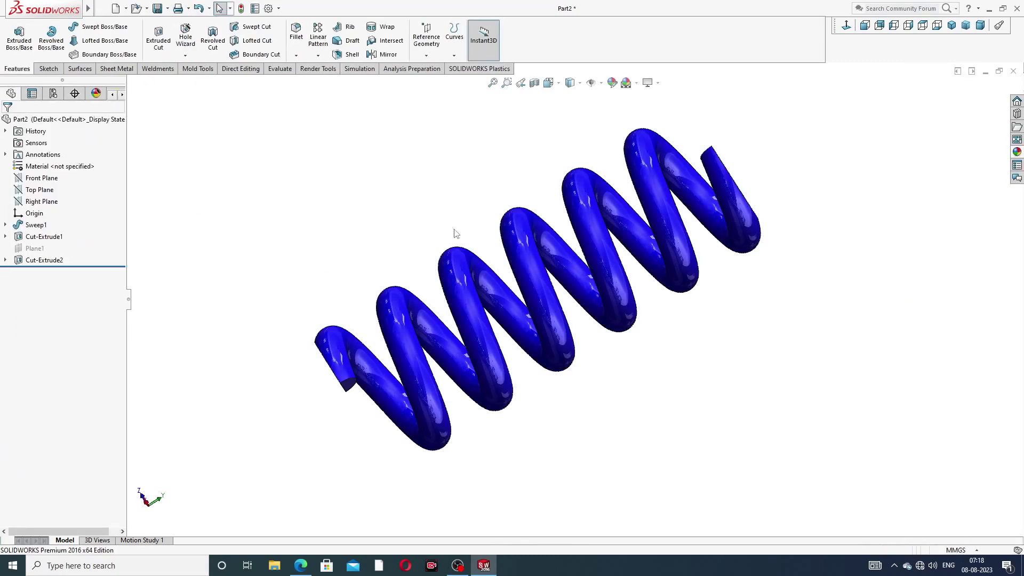
# Examine the coloured spring and its trimmed ends from several angles, finishing in the isometric view
pyautogui.moveTo(472, 243); pyautogui.dragTo(464, 275, button='middle')
pyautogui.click(306, 569)
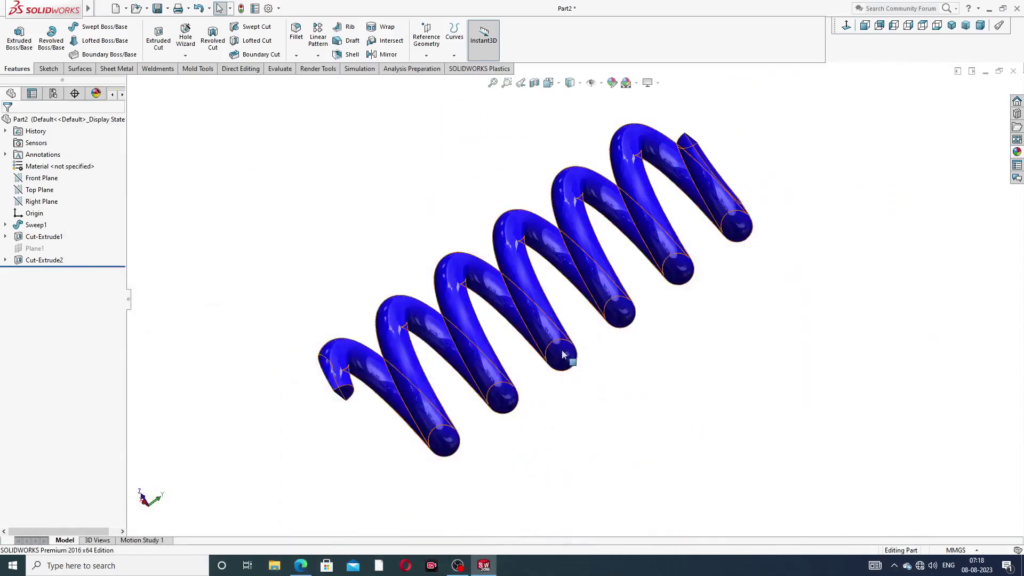
pyautogui.scroll(2, 647, 193)
pyautogui.moveTo(647, 193); pyautogui.dragTo(646, 265, button='middle')
pyautogui.scroll(-3, 745, 273)
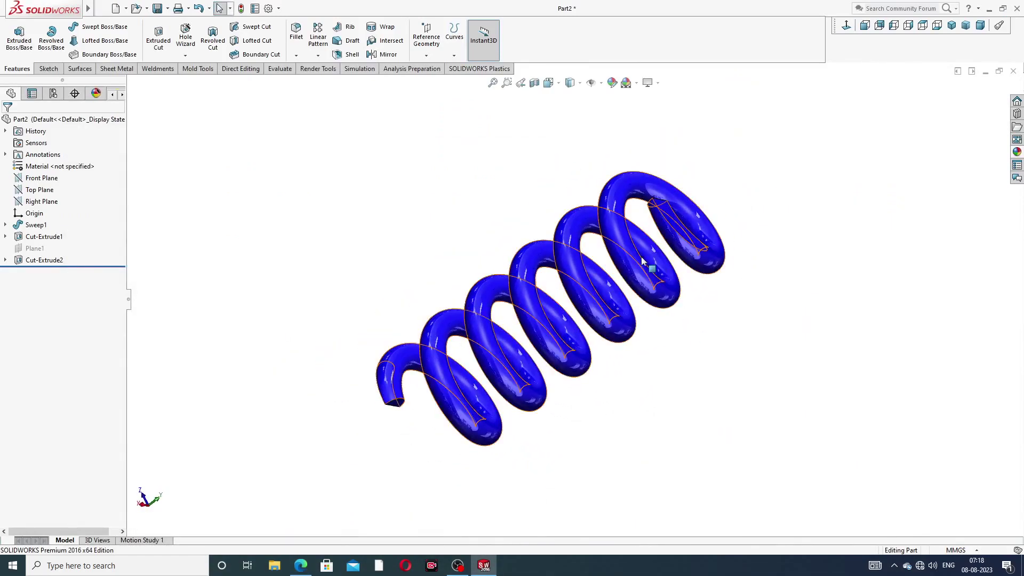
pyautogui.scroll(-3, 647, 265)
pyautogui.moveTo(748, 251); pyautogui.dragTo(685, 217, button='middle')
pyautogui.scroll(3, 711, 270)
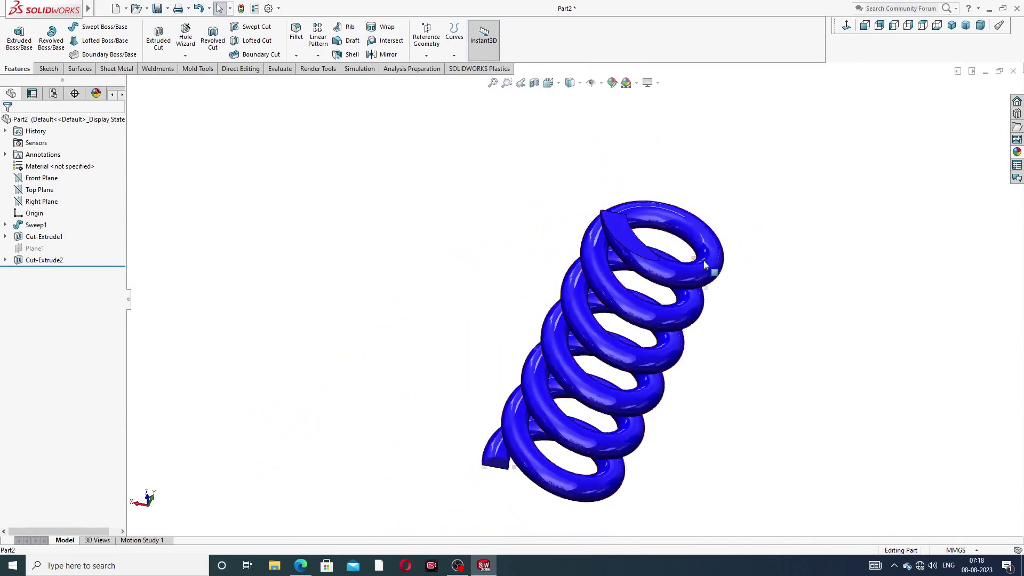
pyautogui.moveTo(704, 327); pyautogui.dragTo(724, 330, button='middle')
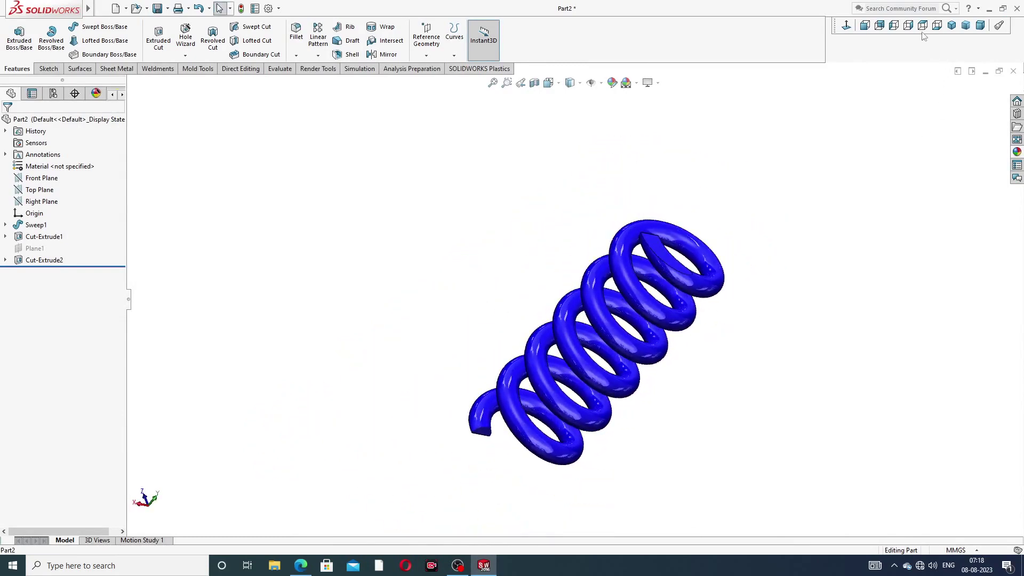
pyautogui.click(951, 25)
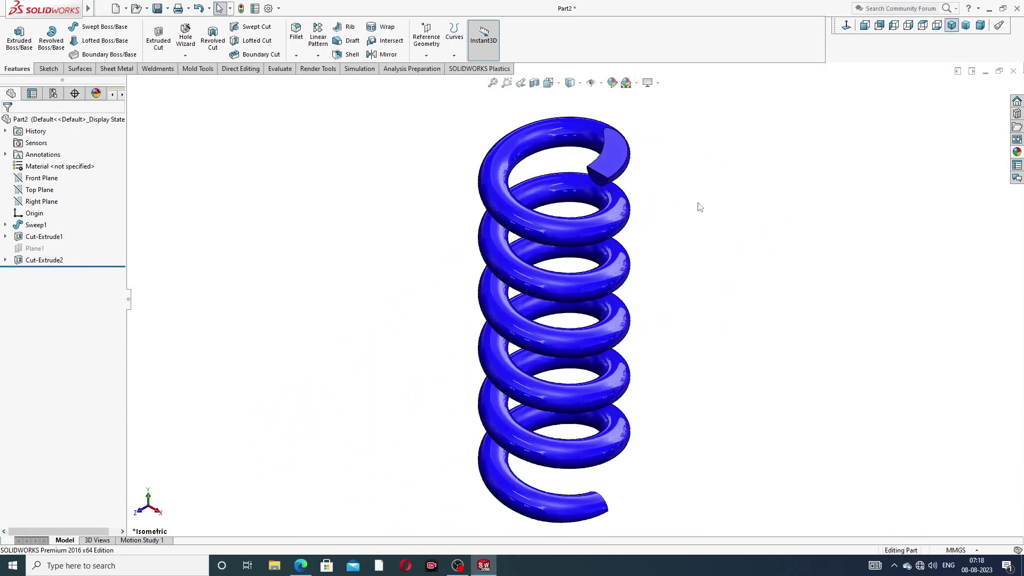
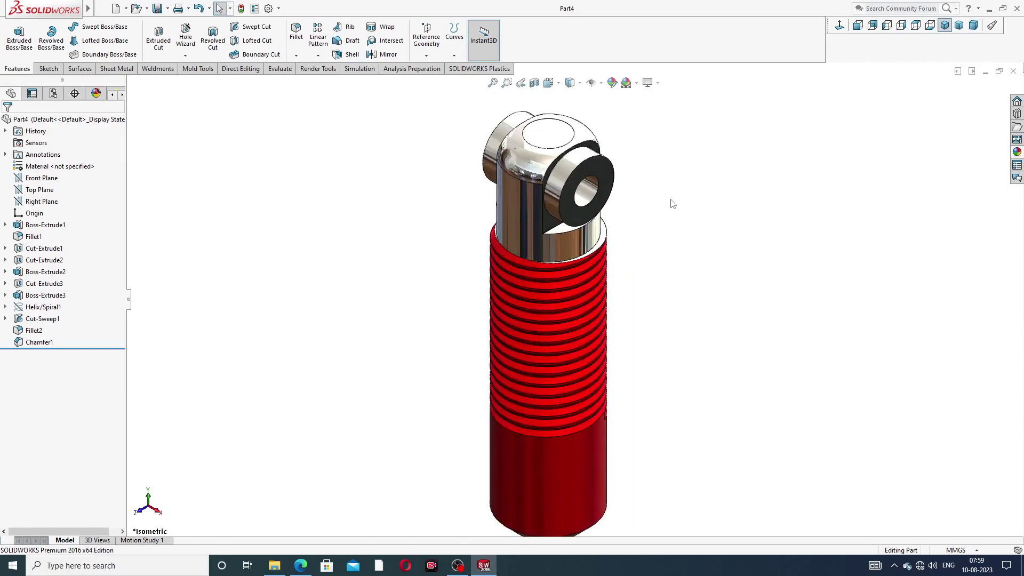
# Close the open Part4 document and create a new part document
pyautogui.moveTo(692, 213); pyautogui.dragTo(749, 197, button='middle')
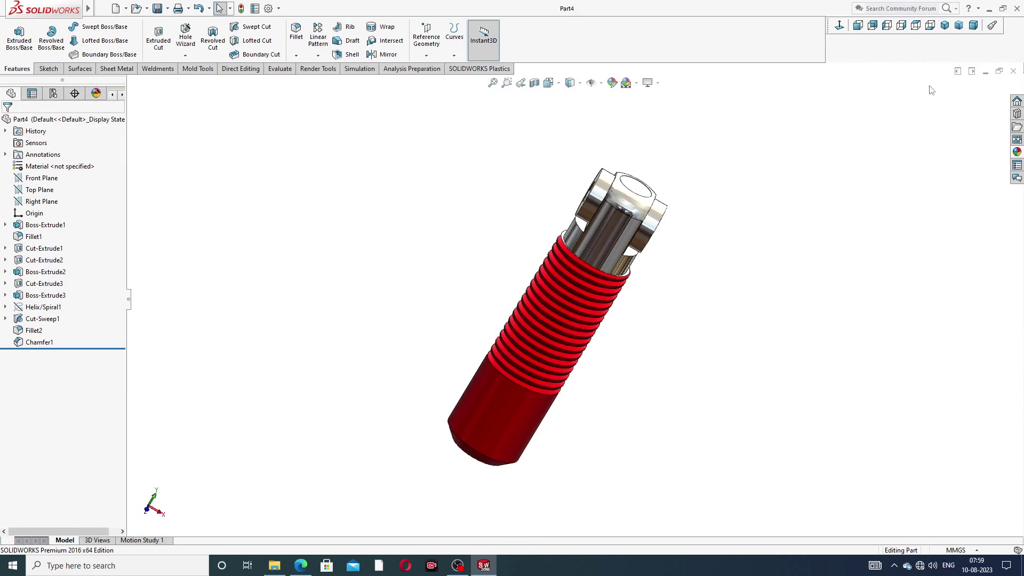
pyautogui.click(1013, 70)
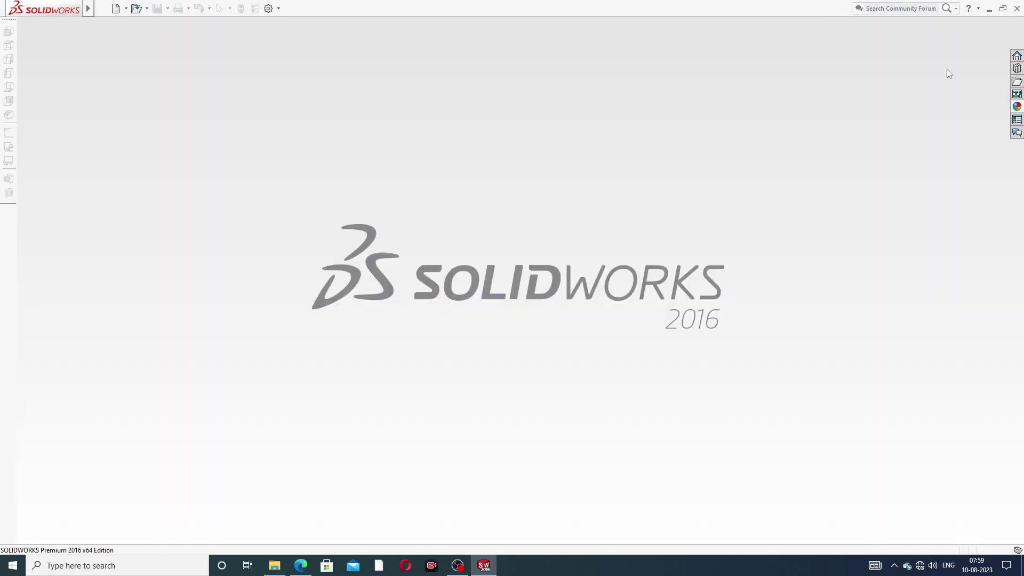
pyautogui.click(115, 8)
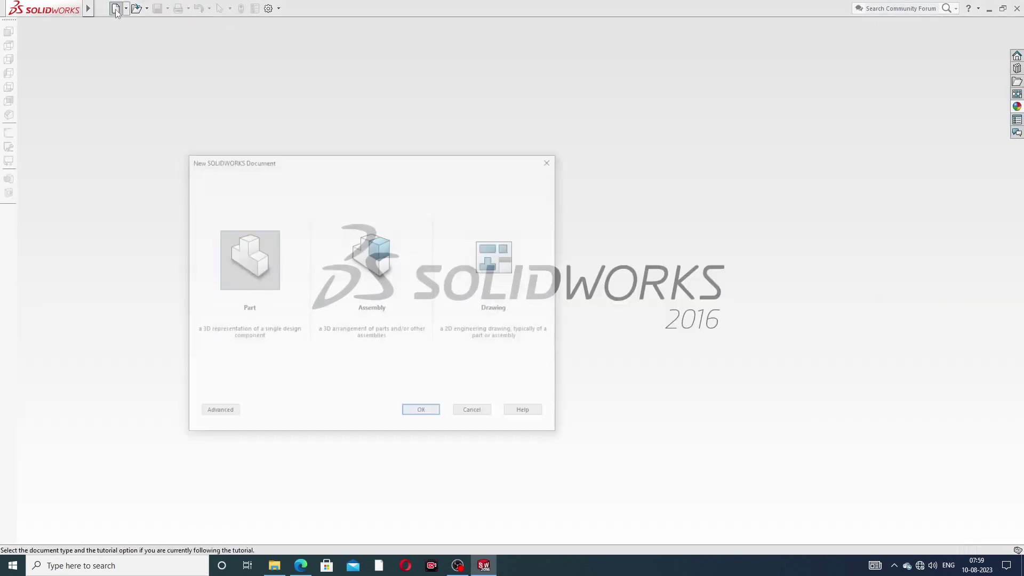
pyautogui.click(430, 410)
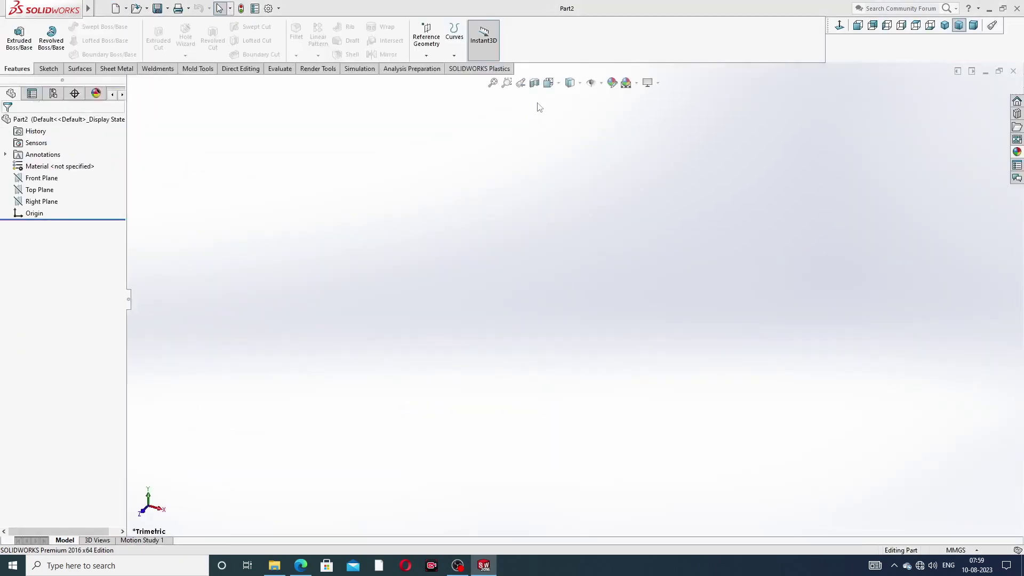
# Apply the Plain White scene and raise both the shaded and wireframe image quality resolutions to the highest level
pyautogui.click(636, 82)
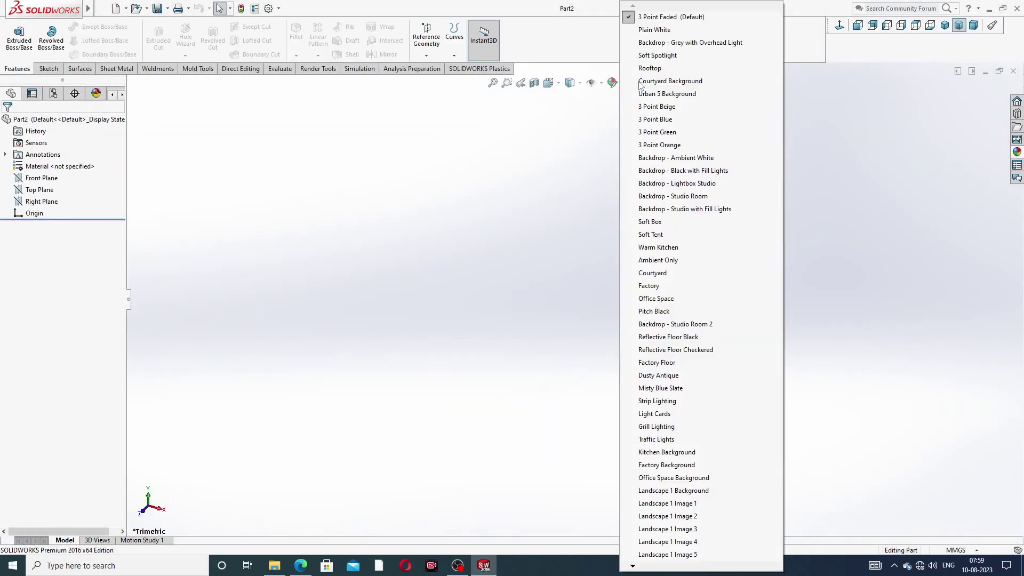
pyautogui.click(652, 30)
pyautogui.click(268, 8)
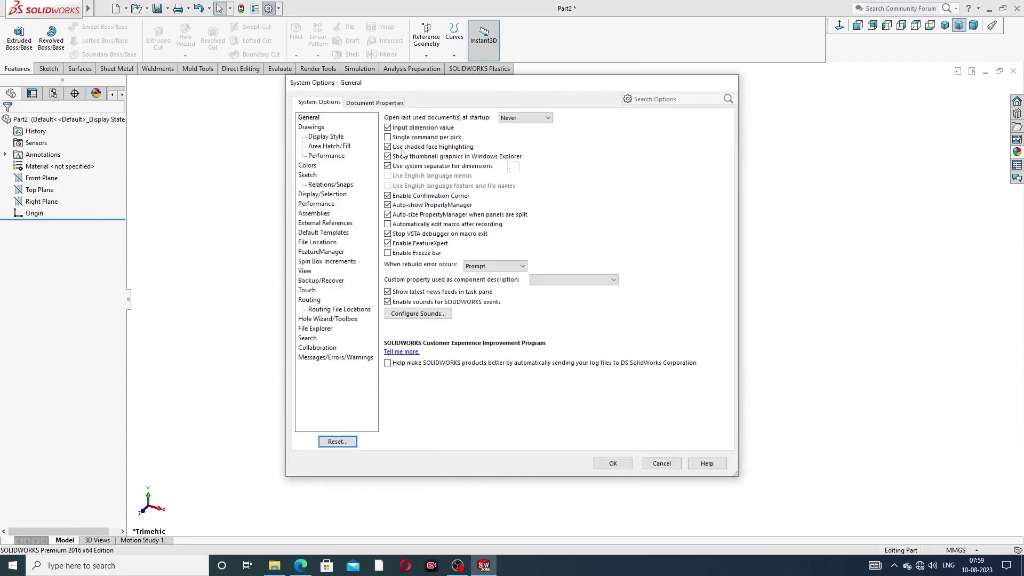
pyautogui.click(379, 104)
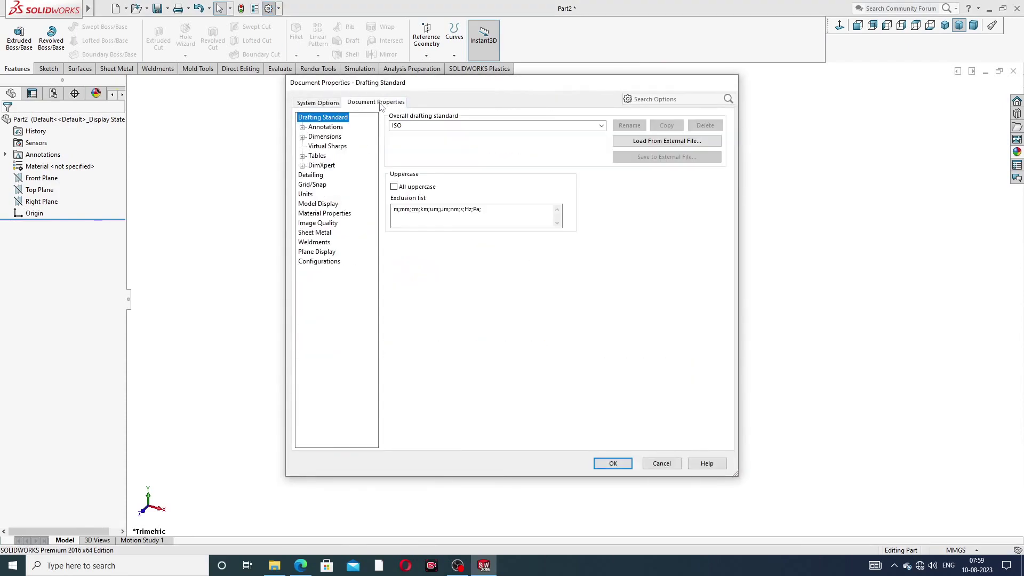
pyautogui.click(331, 222)
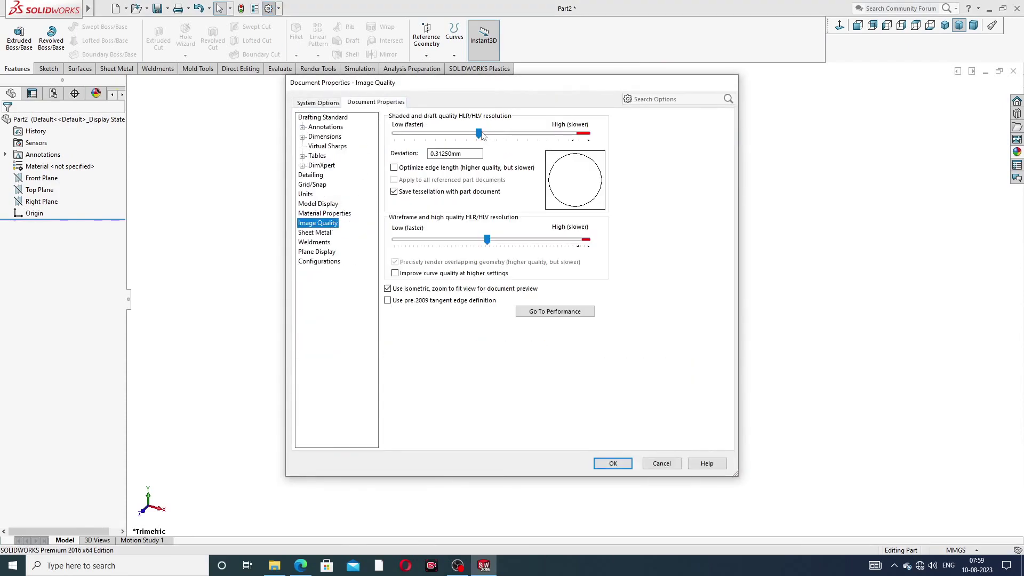
pyautogui.moveTo(481, 134); pyautogui.dragTo(587, 133)
pyautogui.moveTo(487, 240); pyautogui.dragTo(588, 240)
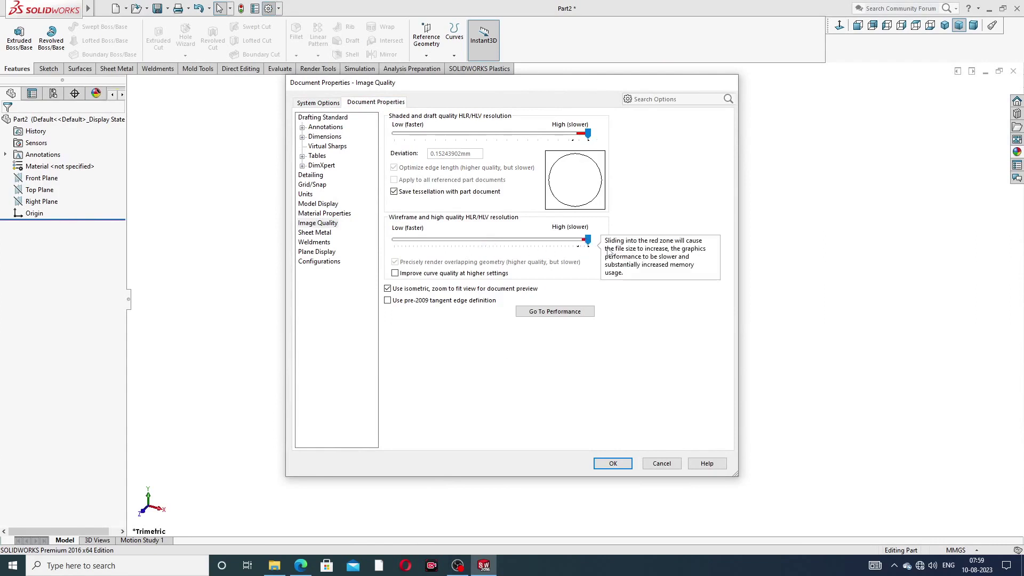
pyautogui.click(613, 463)
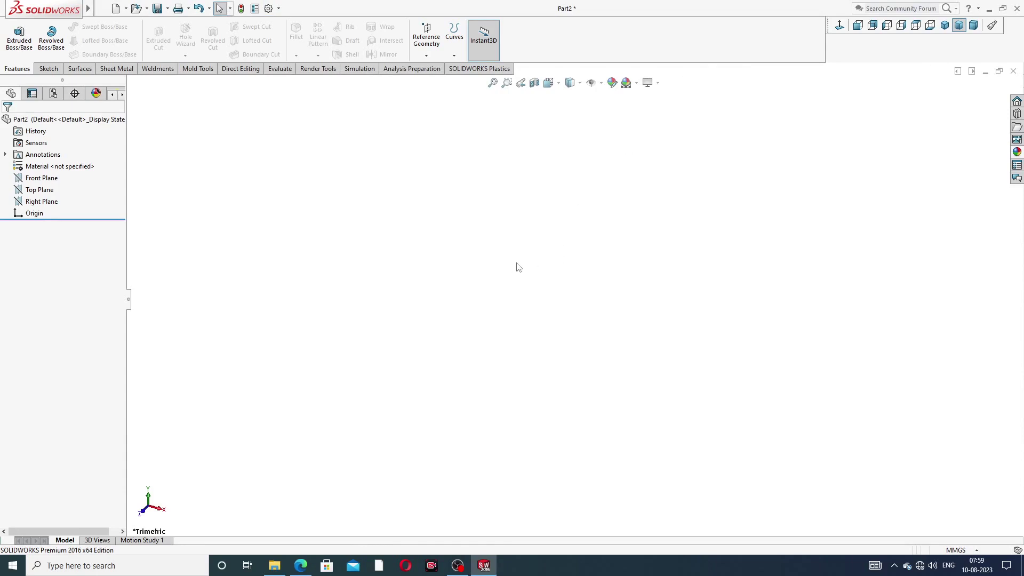
# Save the new part document as Part5 in the practice shock absorber folder
pyautogui.hotkey('ctrl', 's')
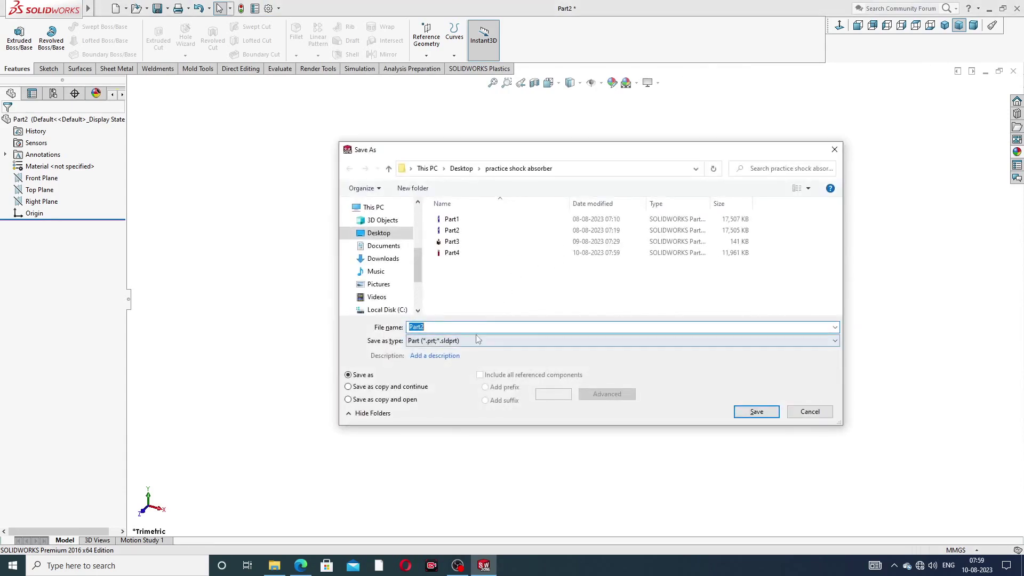
pyautogui.press('BackSpace')
pyautogui.write('5')
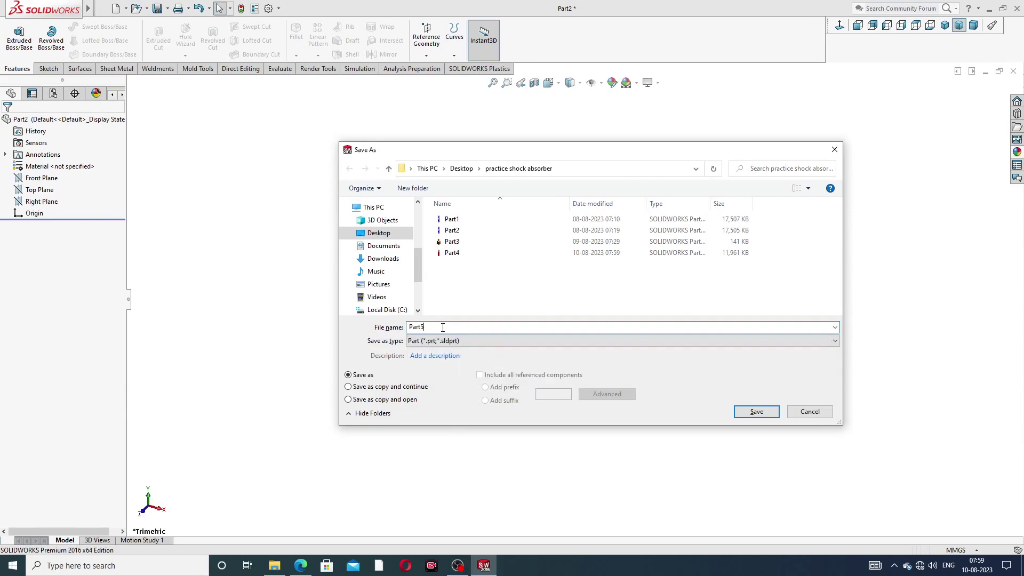
pyautogui.press('Return')
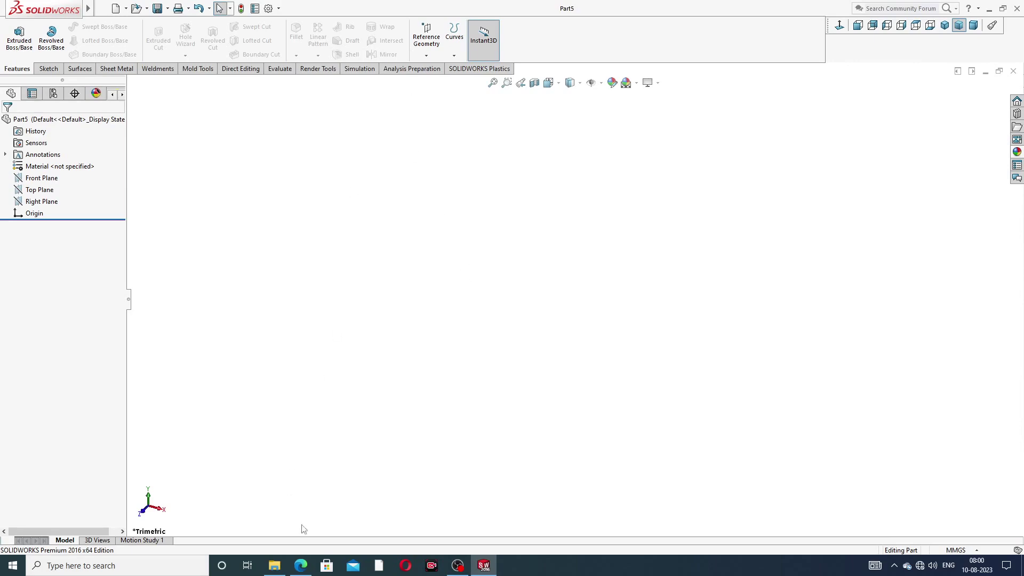
# Sketch a circle about 99 mm in diameter on the Top Plane, centred on the origin
pyautogui.click(301, 565)
pyautogui.click(40, 190)
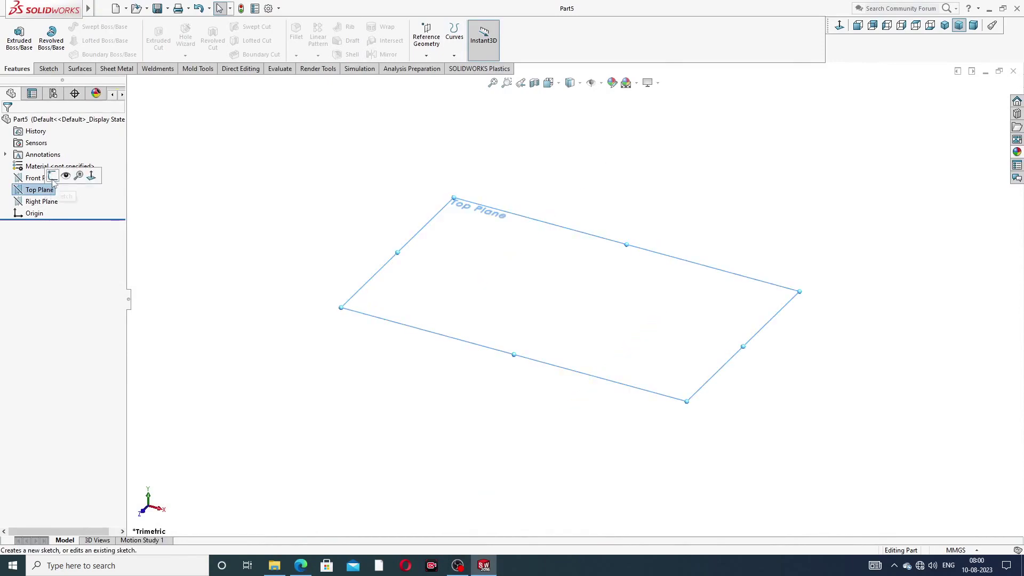
pyautogui.click(55, 177)
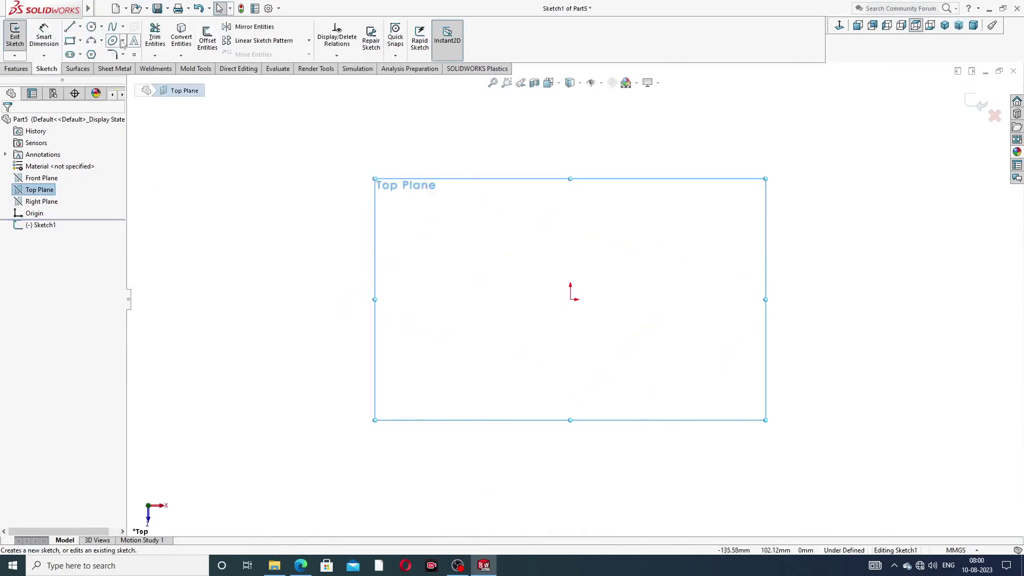
pyautogui.click(92, 26)
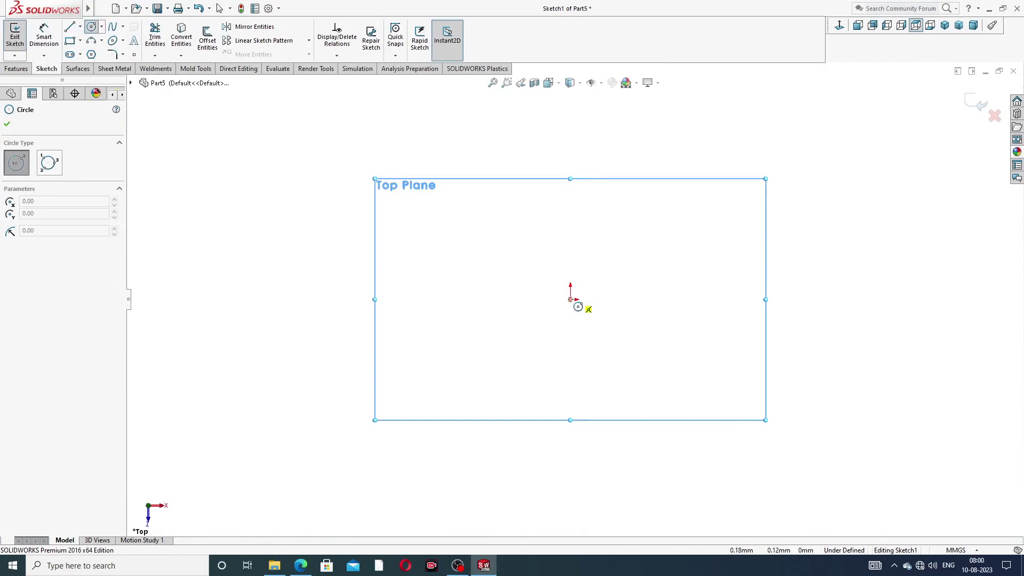
pyautogui.click(571, 299)
pyautogui.click(615, 200)
pyautogui.rightClick(695, 173)
pyautogui.click(729, 179)
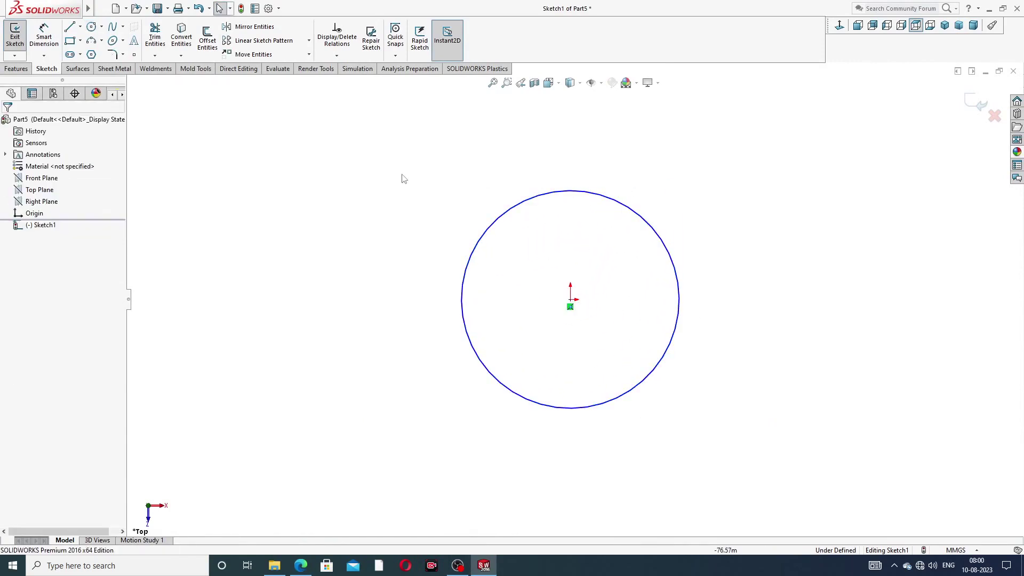
# Dimension the circle's diameter as 24 mm
pyautogui.click(44, 36)
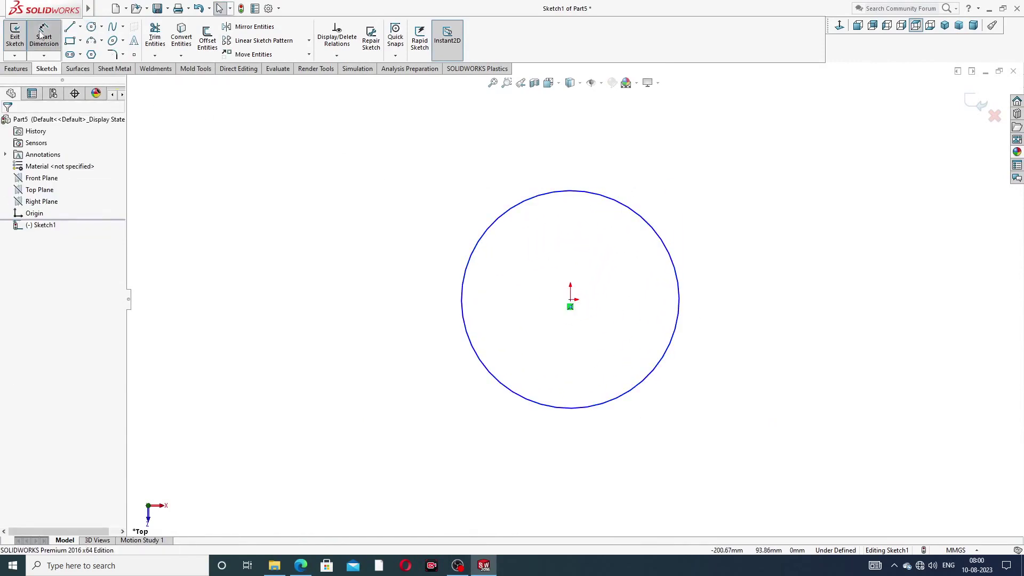
pyautogui.click(624, 207)
pyautogui.click(699, 184)
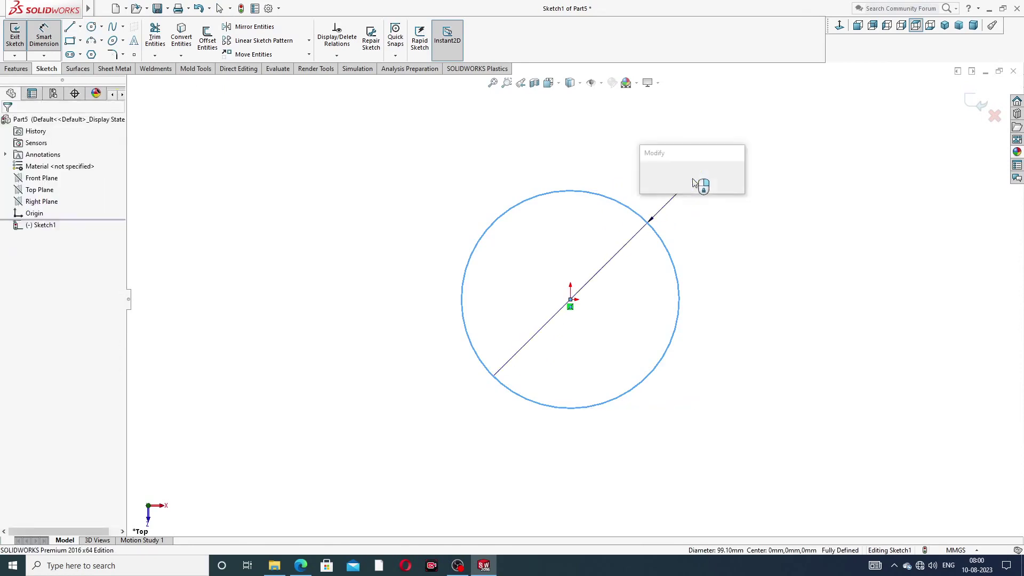
pyautogui.write('24')
pyautogui.press('Return')
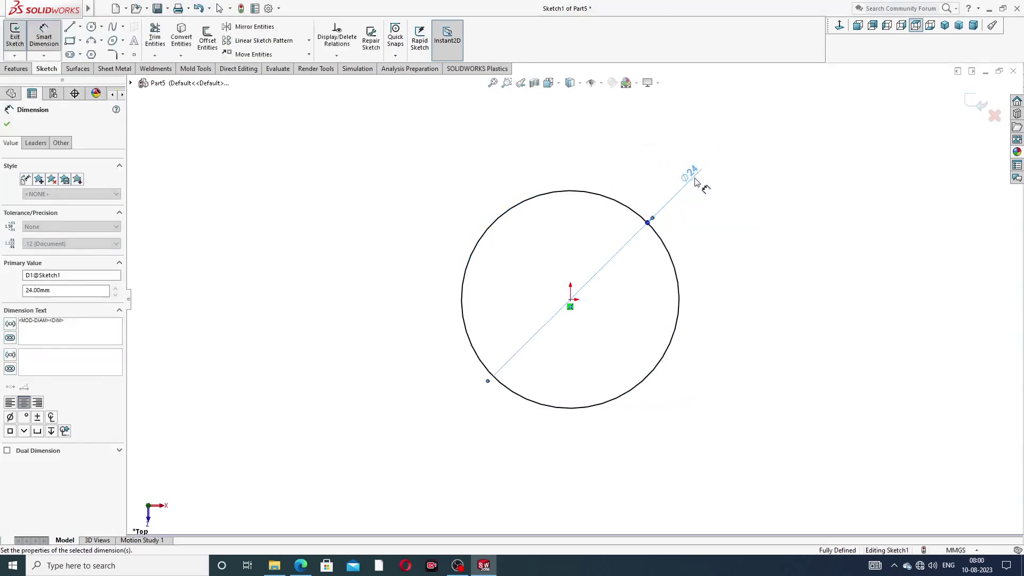
pyautogui.rightClick(456, 165)
pyautogui.click(379, 157)
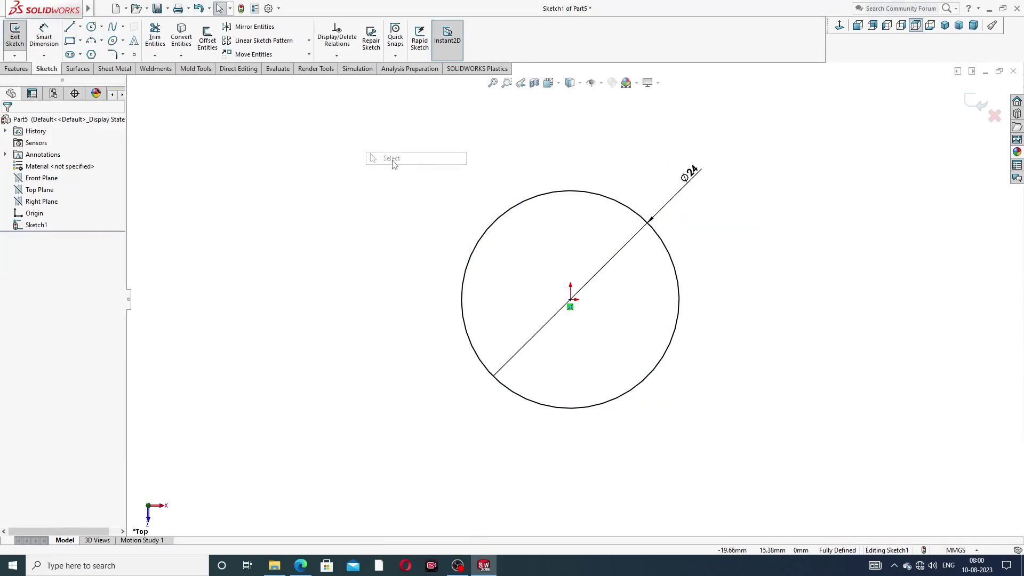
# Extrude the circle as a blind boss to a depth of 108.93 mm
pyautogui.click(17, 68)
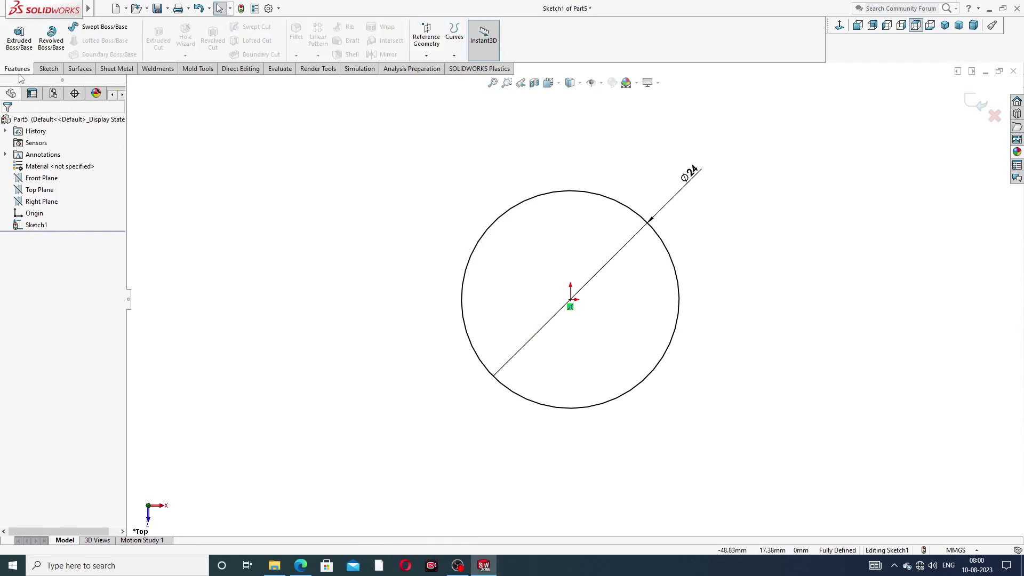
pyautogui.click(19, 37)
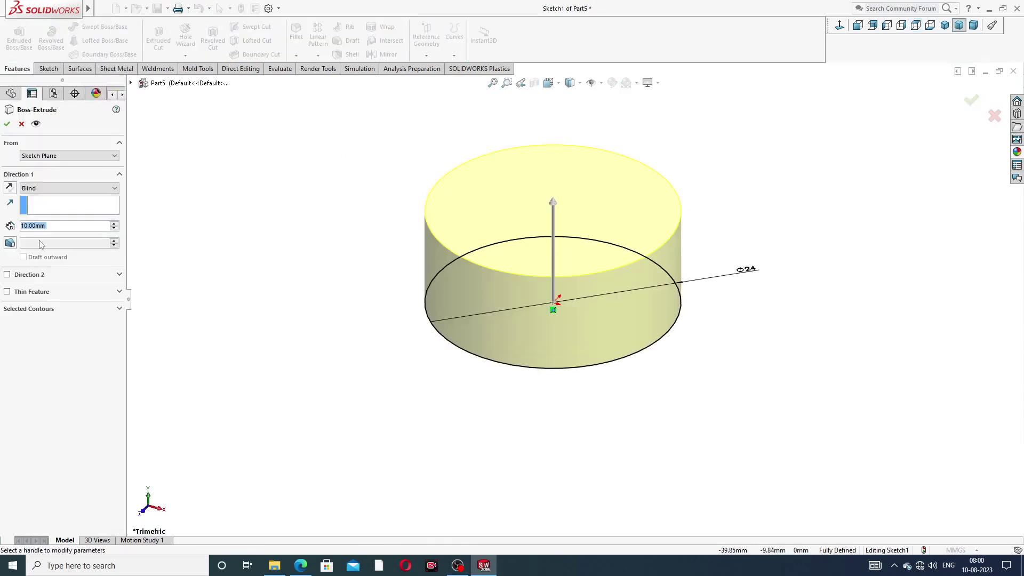
pyautogui.write('1')
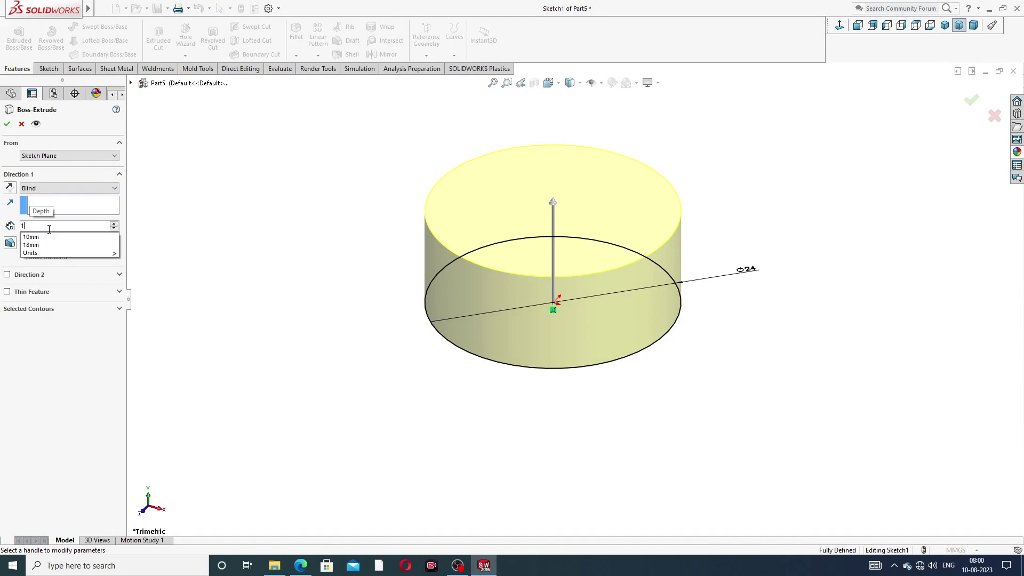
pyautogui.write('08')
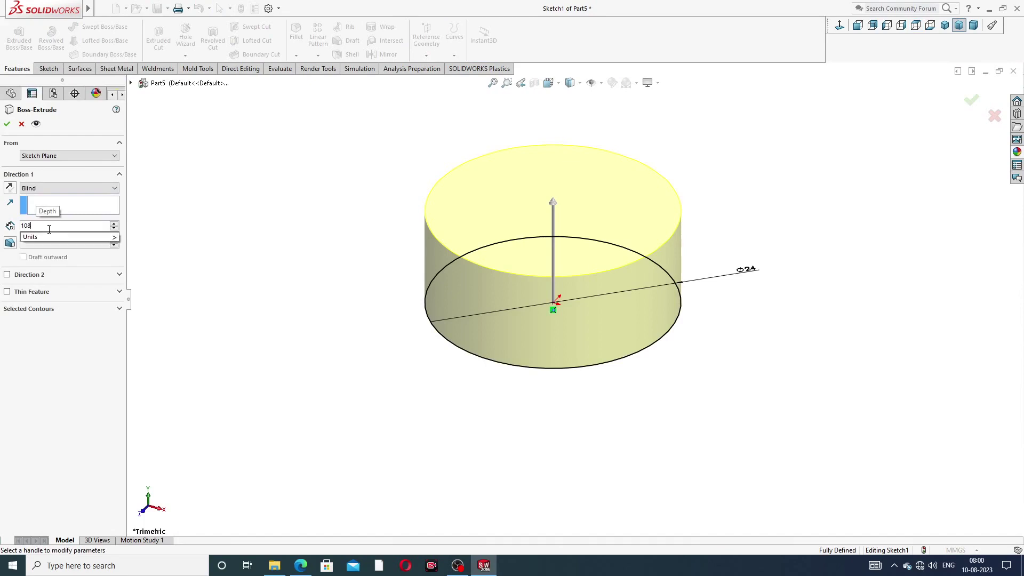
pyautogui.write('.93')
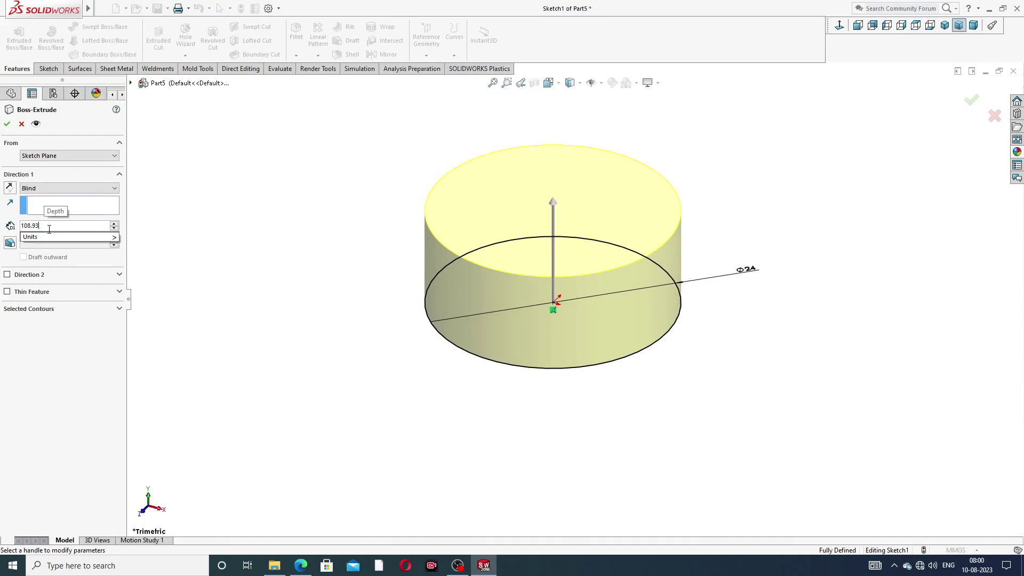
pyautogui.press('Return')
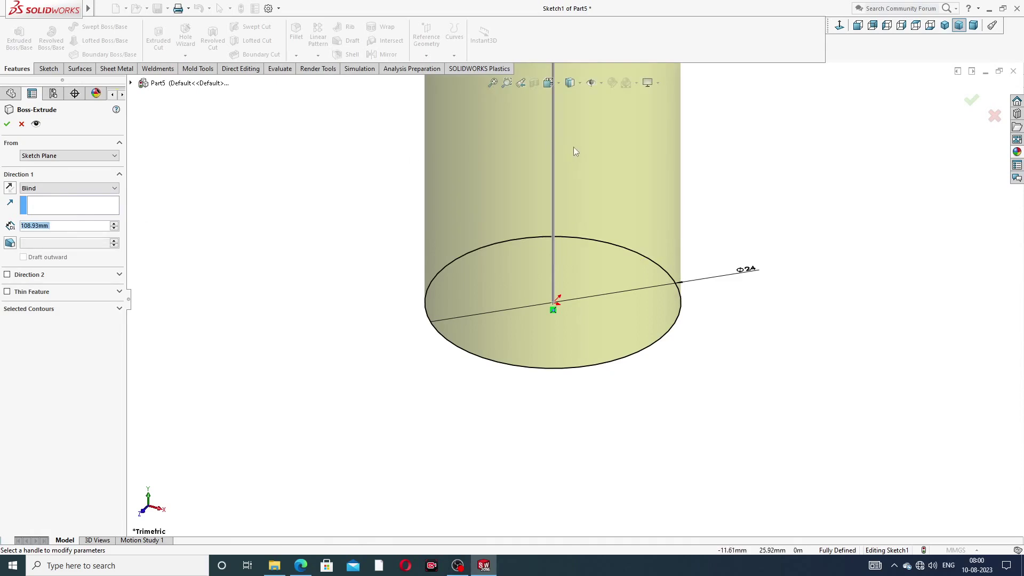
pyautogui.scroll(5, 574, 147)
pyautogui.moveTo(603, 105); pyautogui.dragTo(651, 130, button='middle')
pyautogui.click(7, 124)
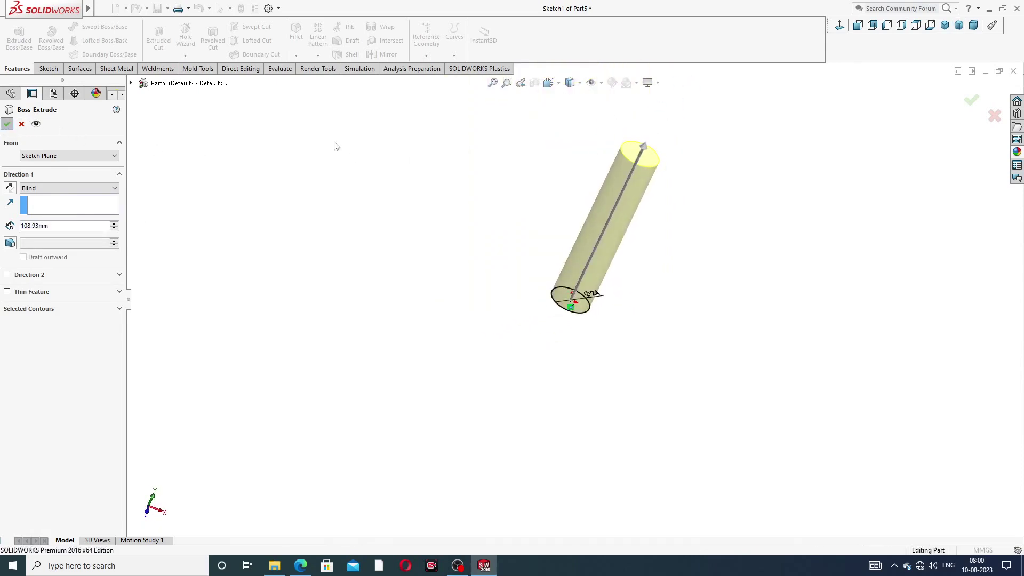
pyautogui.moveTo(661, 204); pyautogui.dragTo(670, 178, button='middle')
pyautogui.scroll(-3, 664, 187)
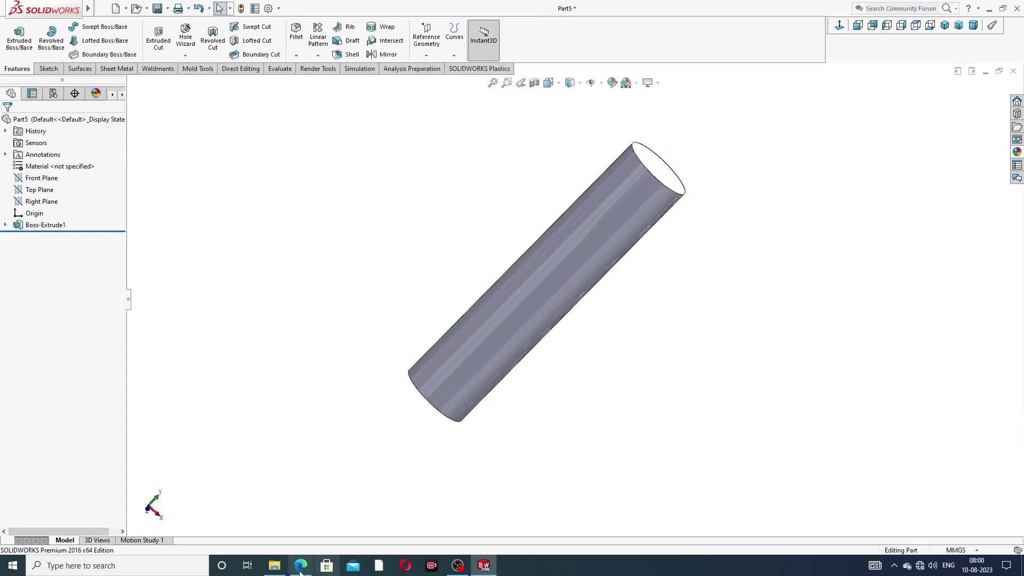
# Check the top rod drawing and round the cylinder's top circular edge with a 6 mm symmetric fillet
pyautogui.hotkey('alt', 'Tab')
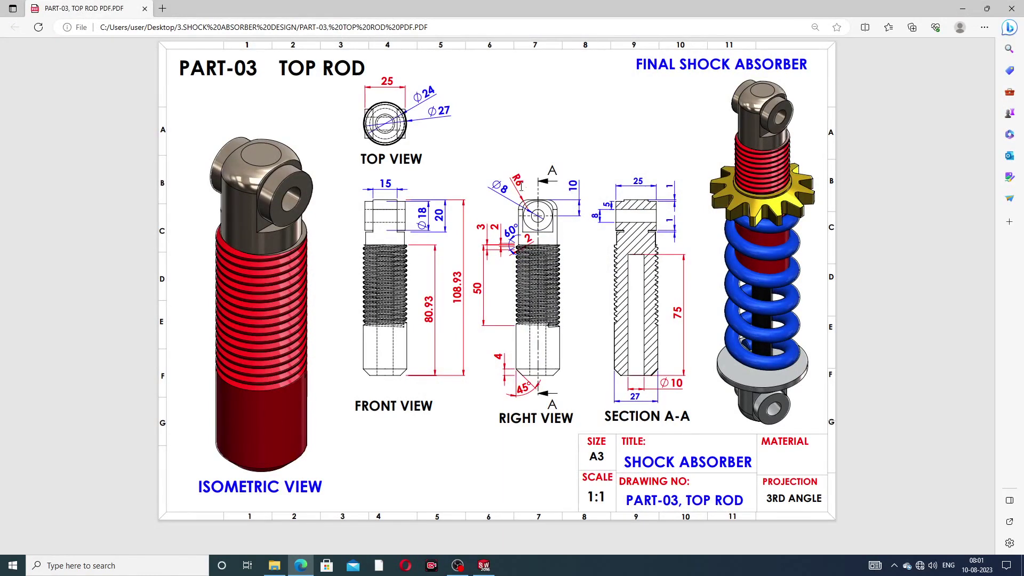
pyautogui.hotkey('alt', 'Tab')
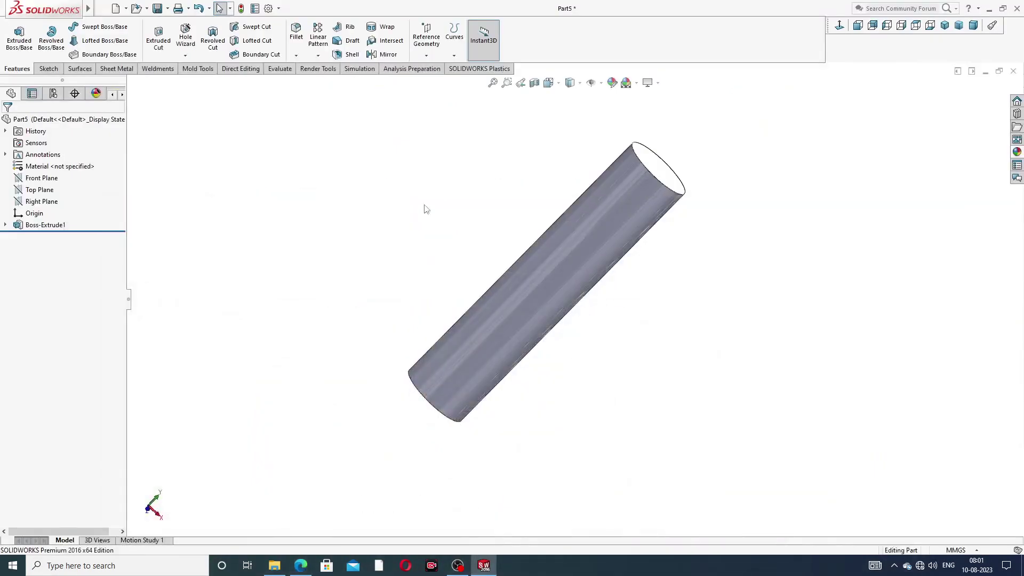
pyautogui.click(299, 38)
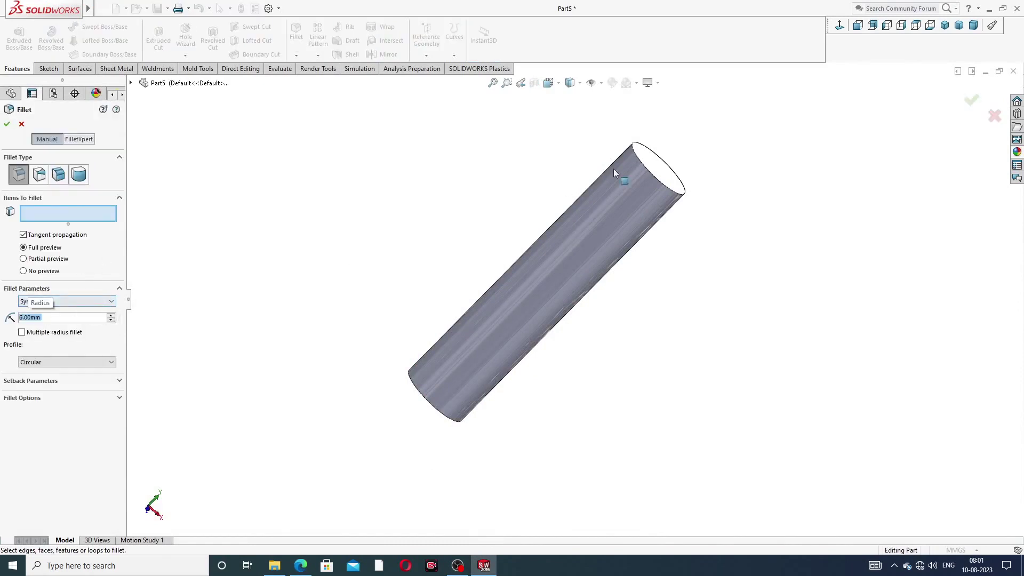
pyautogui.click(645, 168)
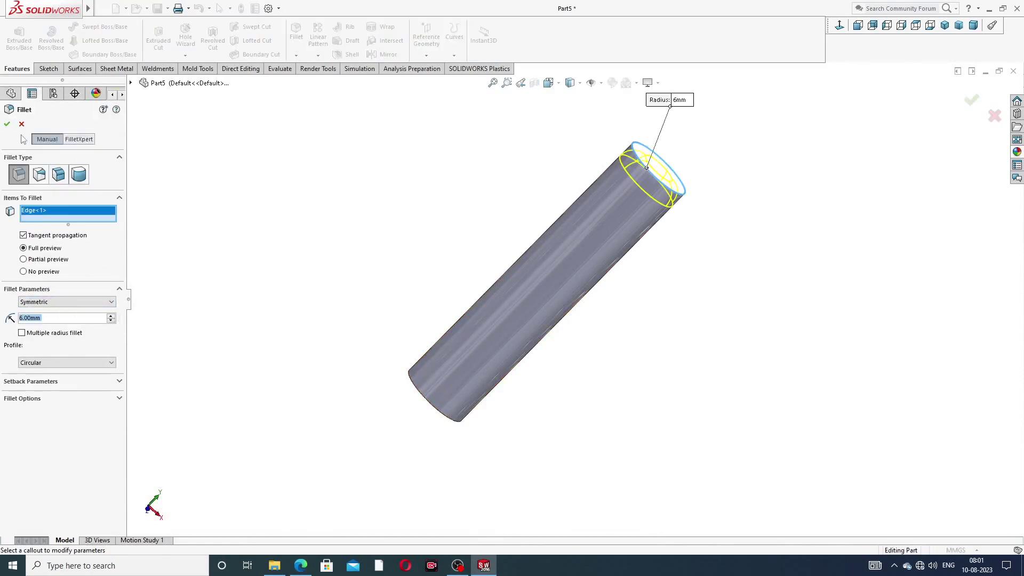
pyautogui.click(7, 124)
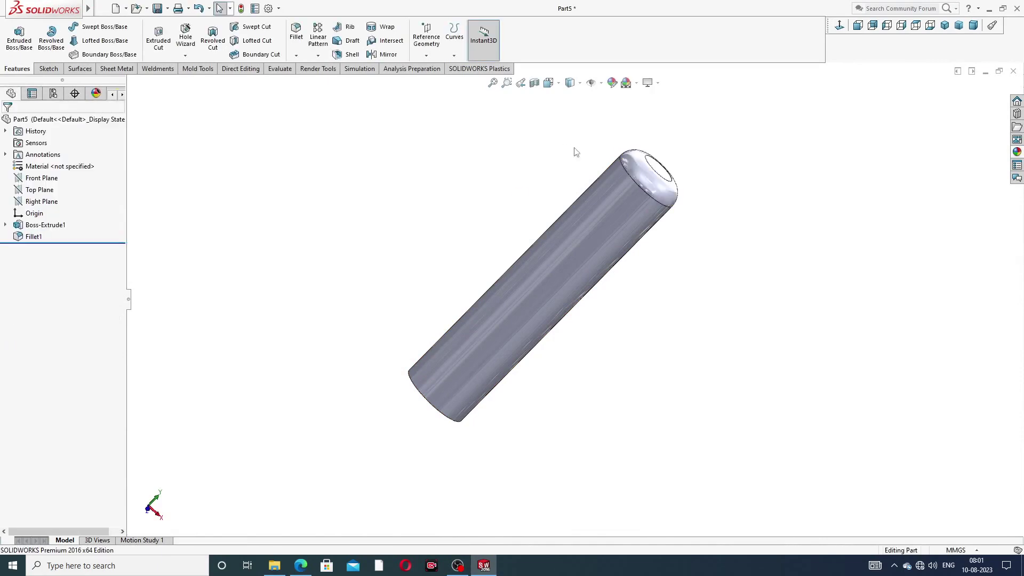
pyautogui.moveTo(678, 222); pyautogui.dragTo(395, 347, button='middle')
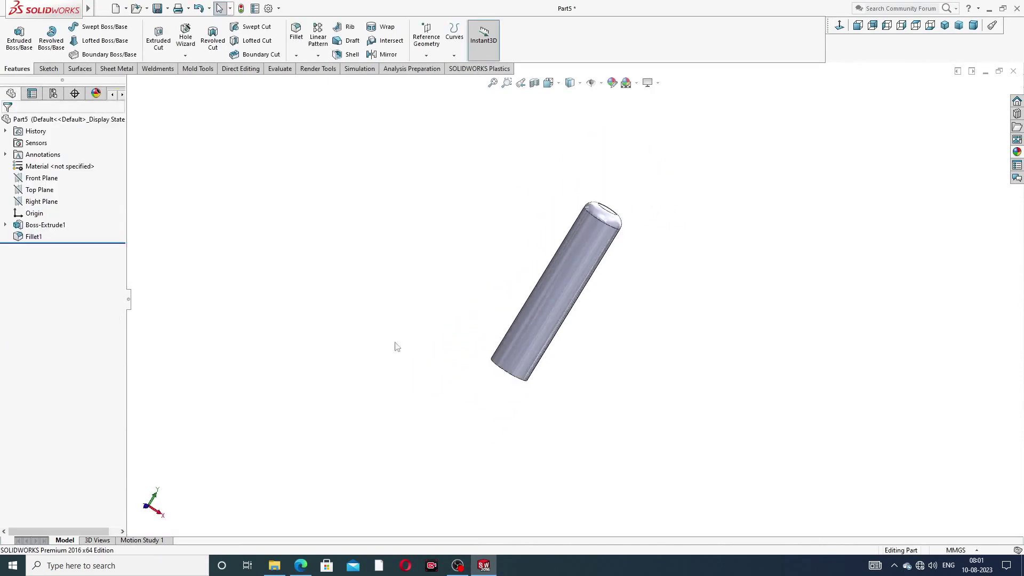
# Start a sketch on the Front Plane and draw a vertical centerline downward from the midpoint of the rod's top edge
pyautogui.click(301, 567)
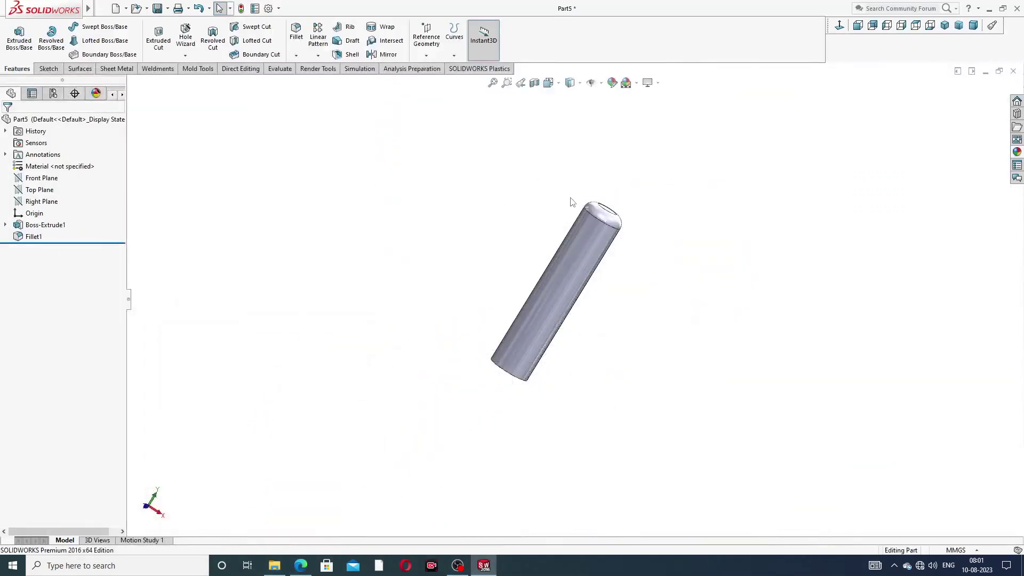
pyautogui.moveTo(600, 229); pyautogui.dragTo(562, 218, button='middle')
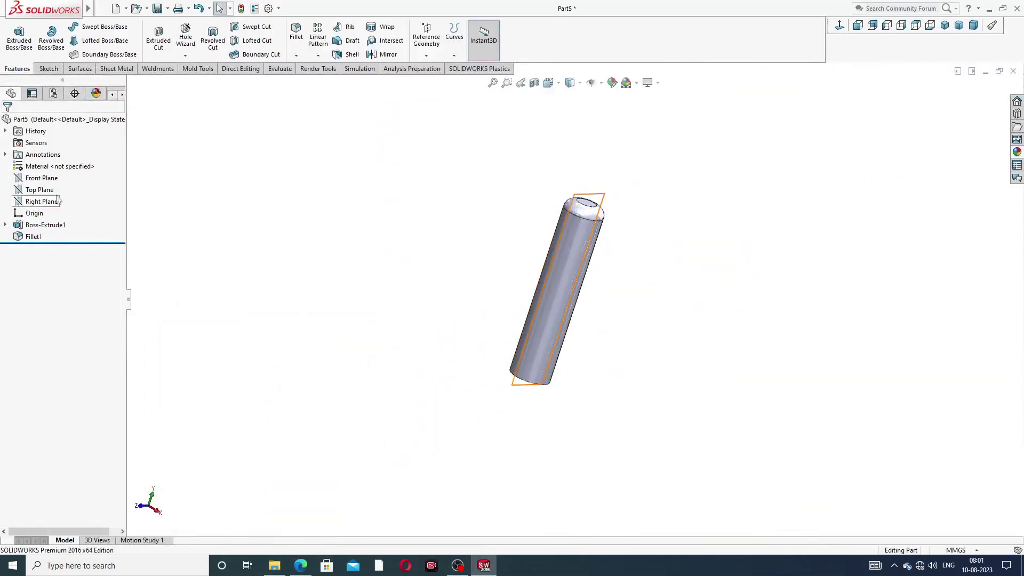
pyautogui.click(51, 180)
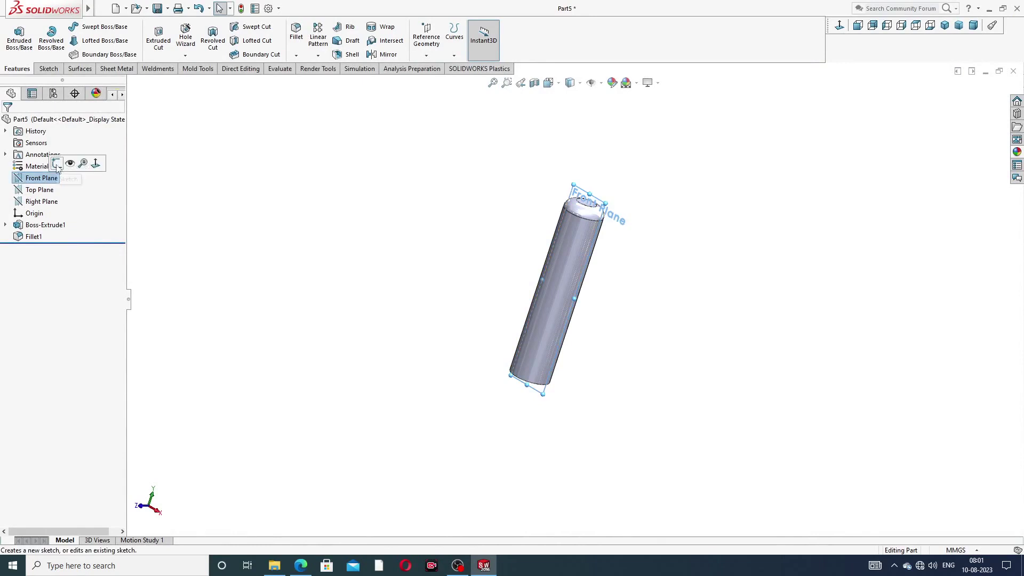
pyautogui.click(56, 163)
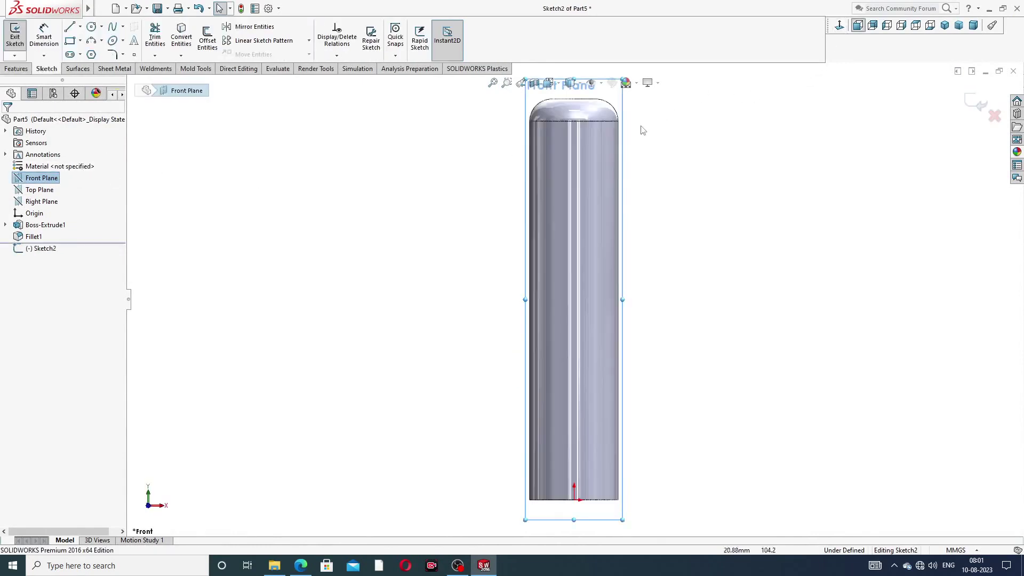
pyautogui.scroll(3, 600, 135)
pyautogui.scroll(-3, 561, 183)
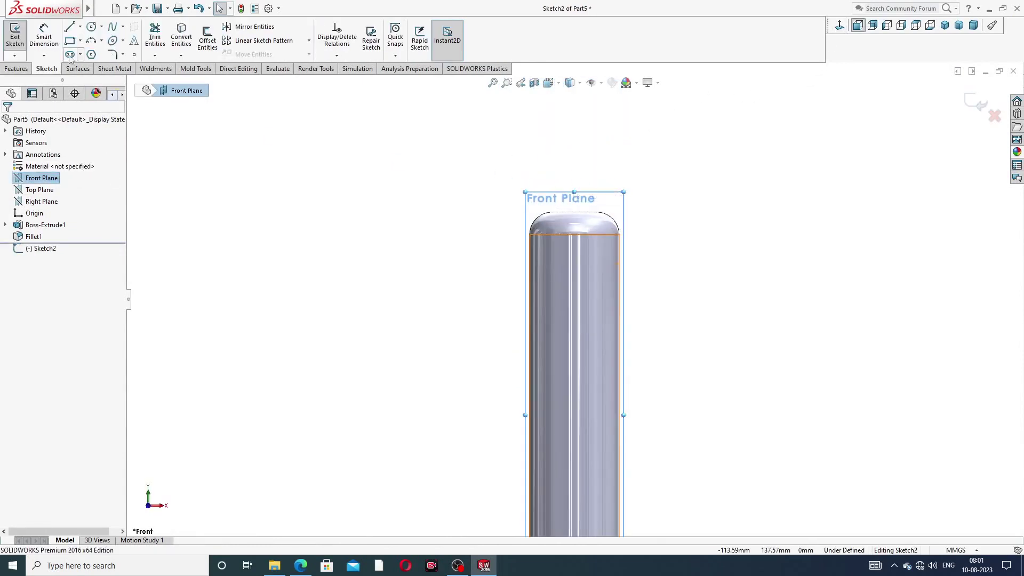
pyautogui.click(80, 26)
pyautogui.click(95, 51)
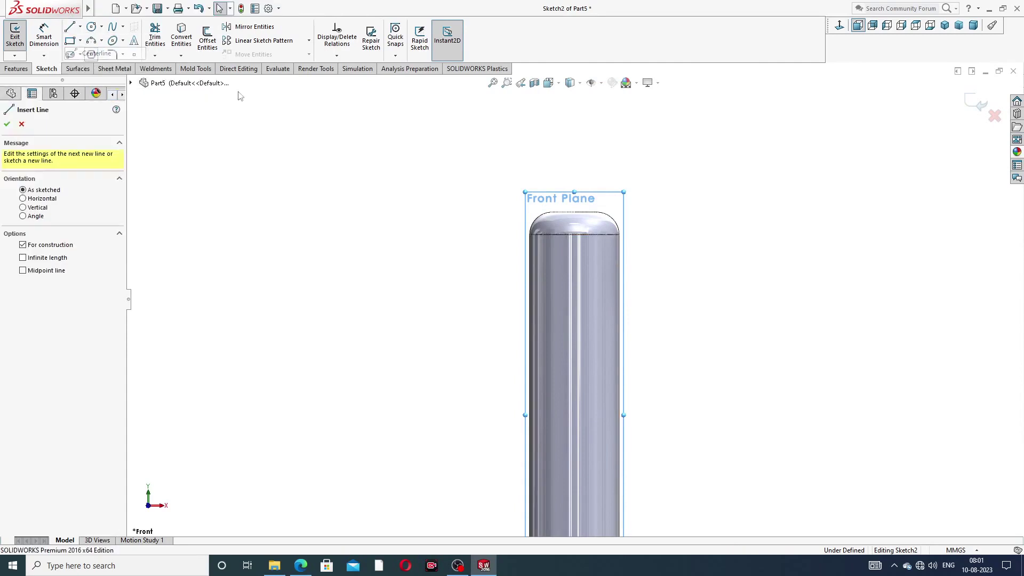
pyautogui.scroll(-4, 541, 229)
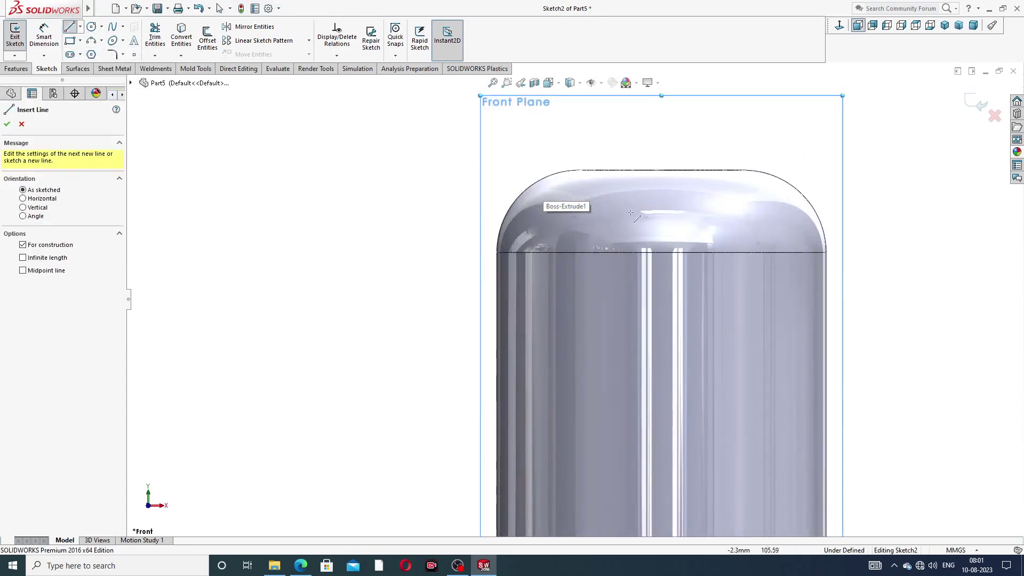
pyautogui.click(661, 170)
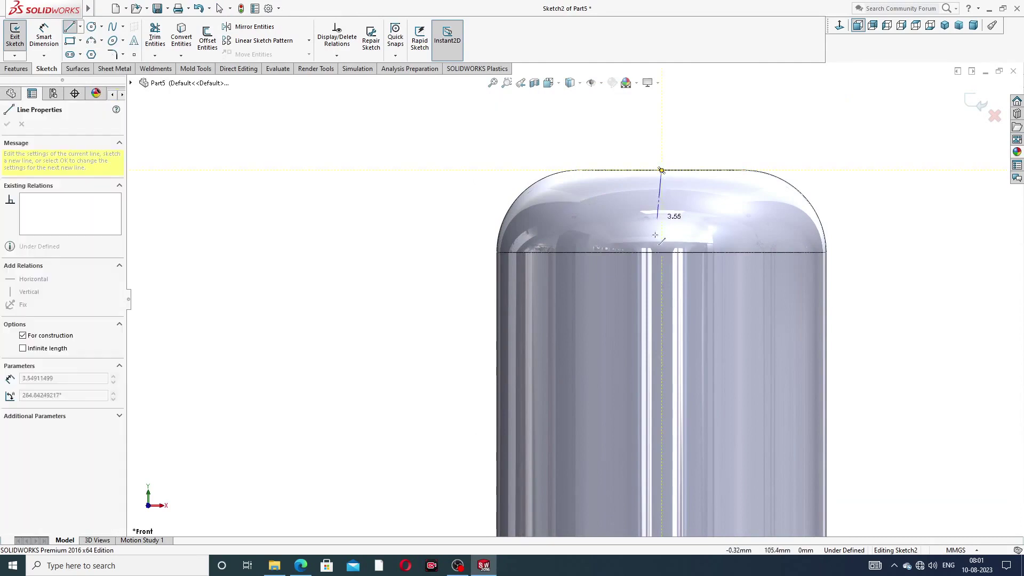
pyautogui.click(662, 468)
pyautogui.rightClick(717, 358)
pyautogui.click(749, 404)
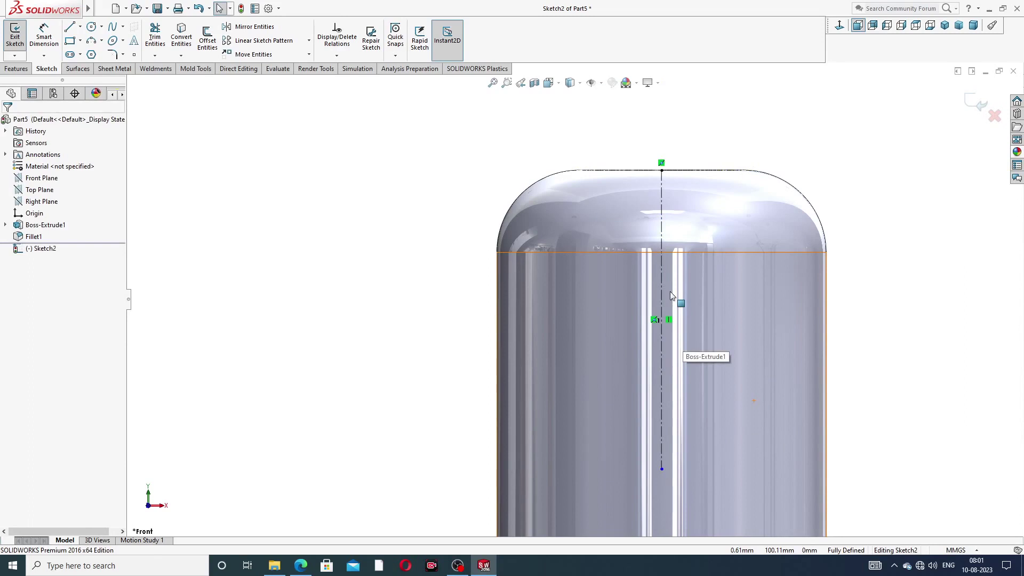
# Draw a corner rectangle about 12.9 mm wide and 22.8 mm tall downward from the rod's top edge, just right of the centerline
pyautogui.click(80, 42)
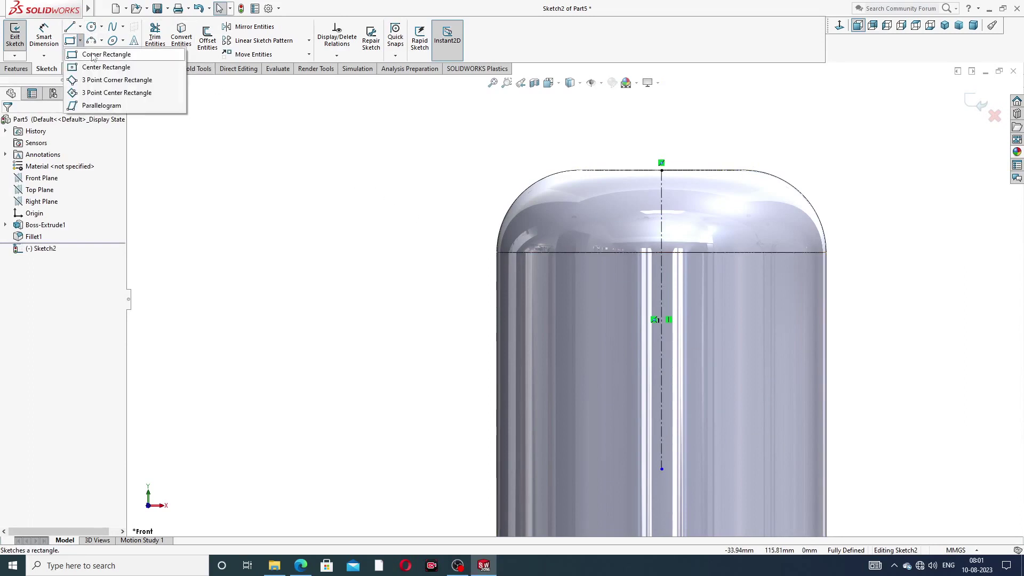
pyautogui.click(92, 55)
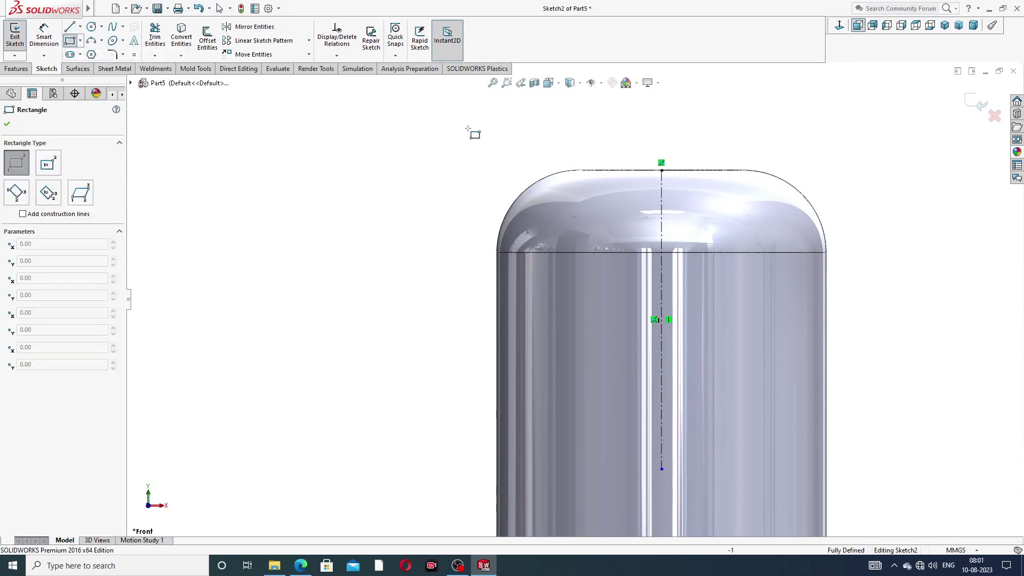
pyautogui.click(684, 169)
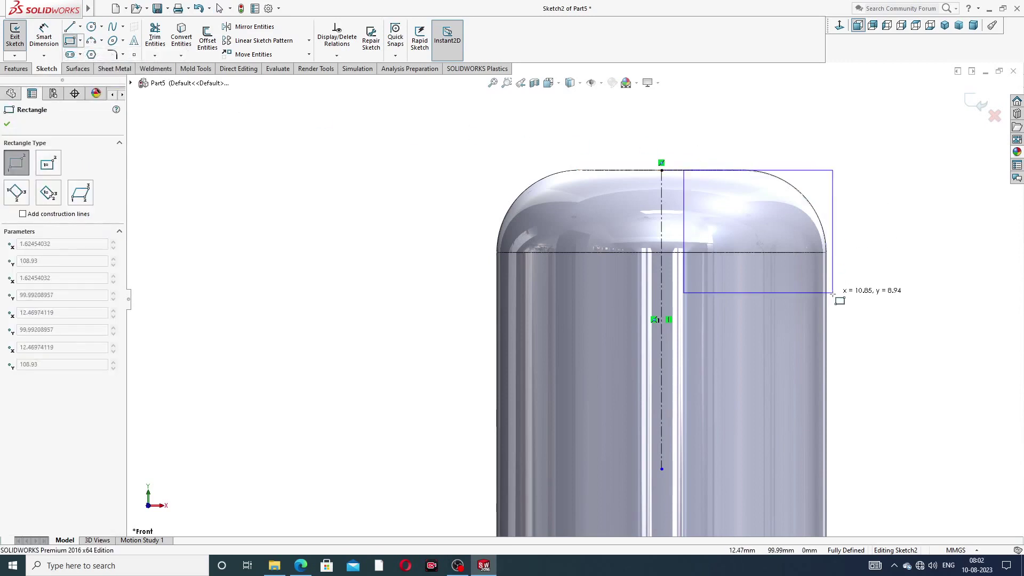
pyautogui.click(861, 481)
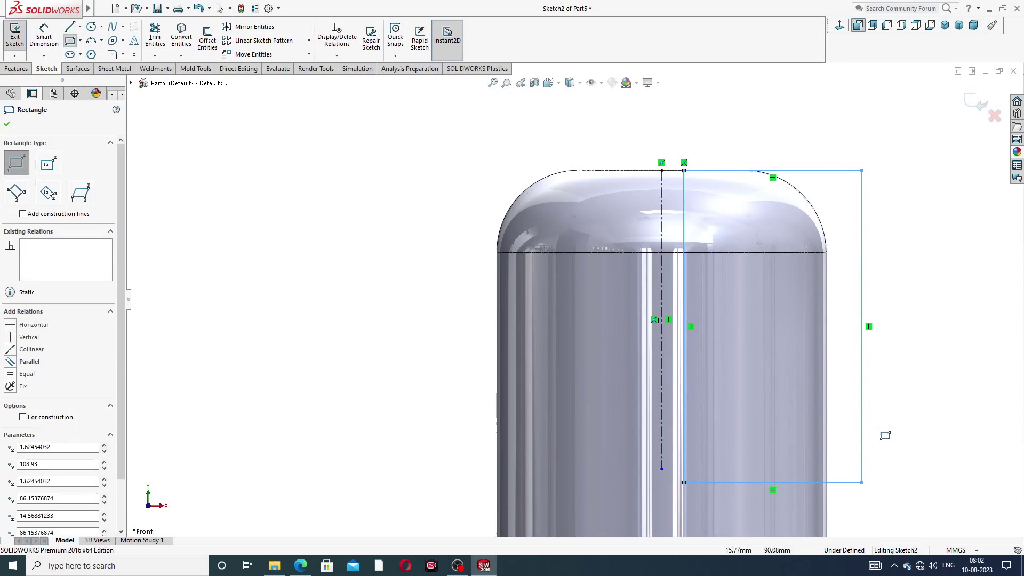
pyautogui.rightClick(931, 143)
pyautogui.click(940, 151)
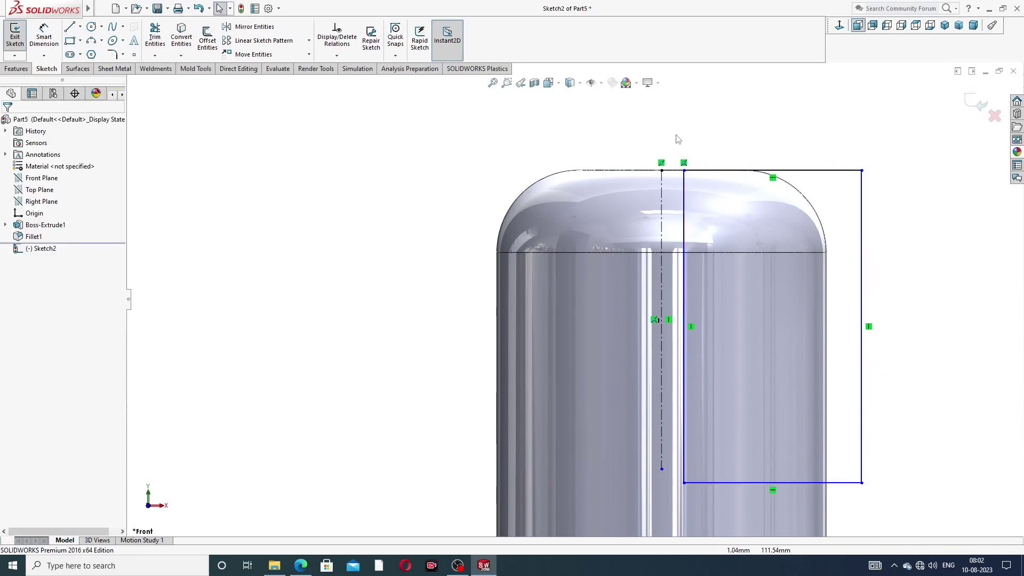
# Mirror the rectangle's four lines about the vertical centerline, keeping the original
pyautogui.moveTo(674, 136)
pyautogui.mouseDown()
pyautogui.moveTo(886, 155)
pyautogui.moveTo(925, 464)
pyautogui.moveTo(832, 519)
pyautogui.moveTo(675, 493)
pyautogui.mouseUp()
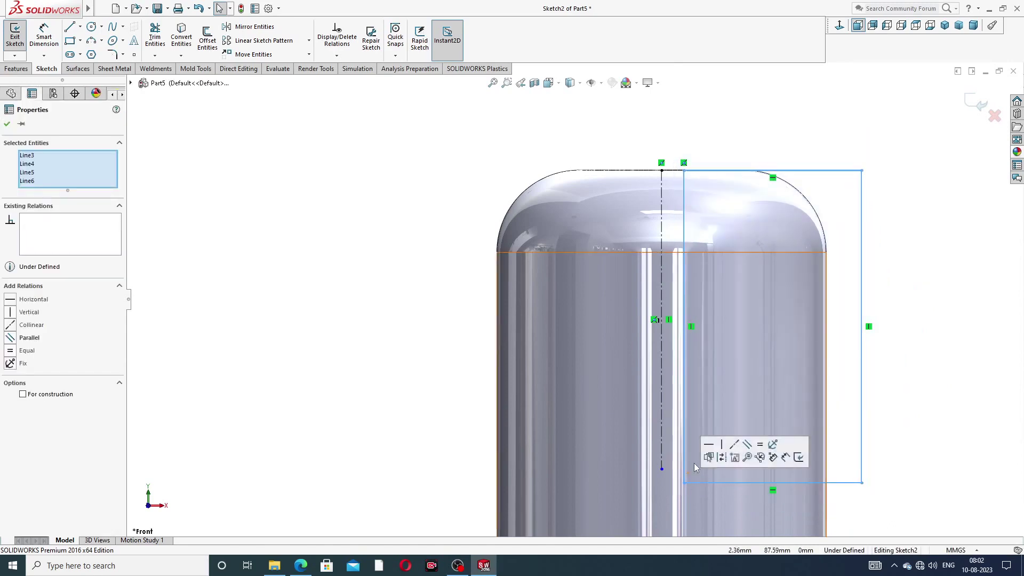
pyautogui.click(254, 26)
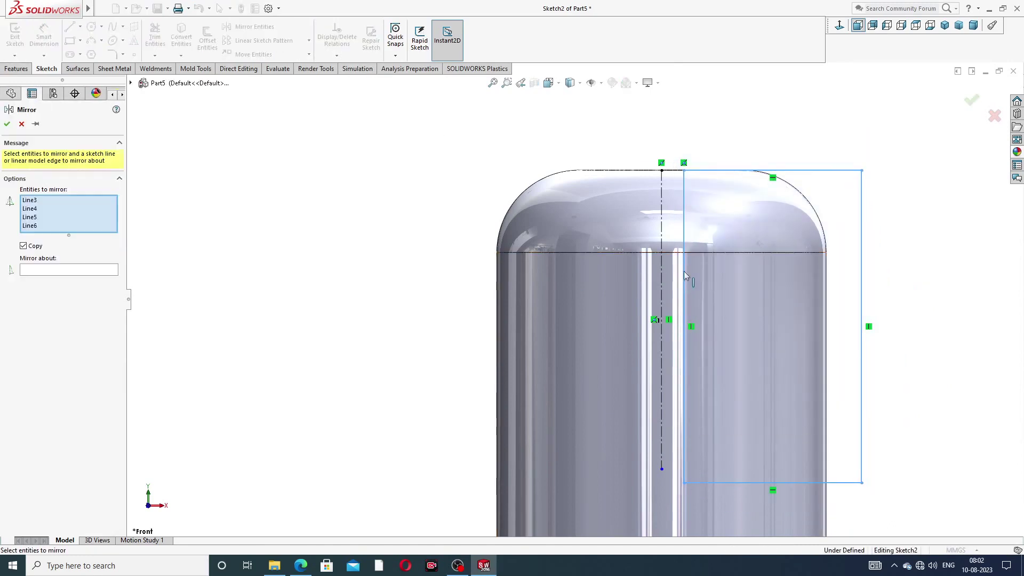
pyautogui.click(662, 239)
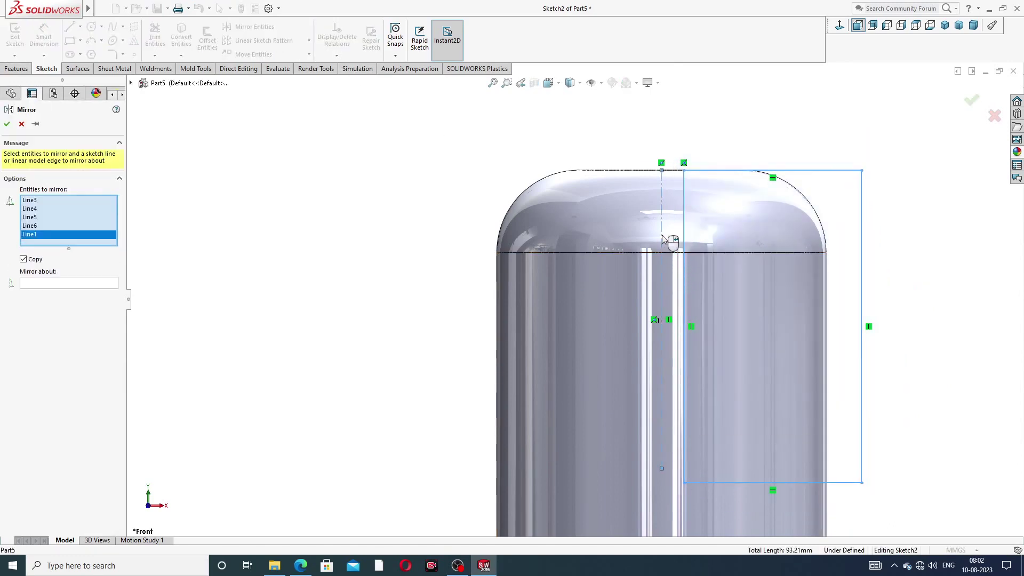
pyautogui.click(112, 286)
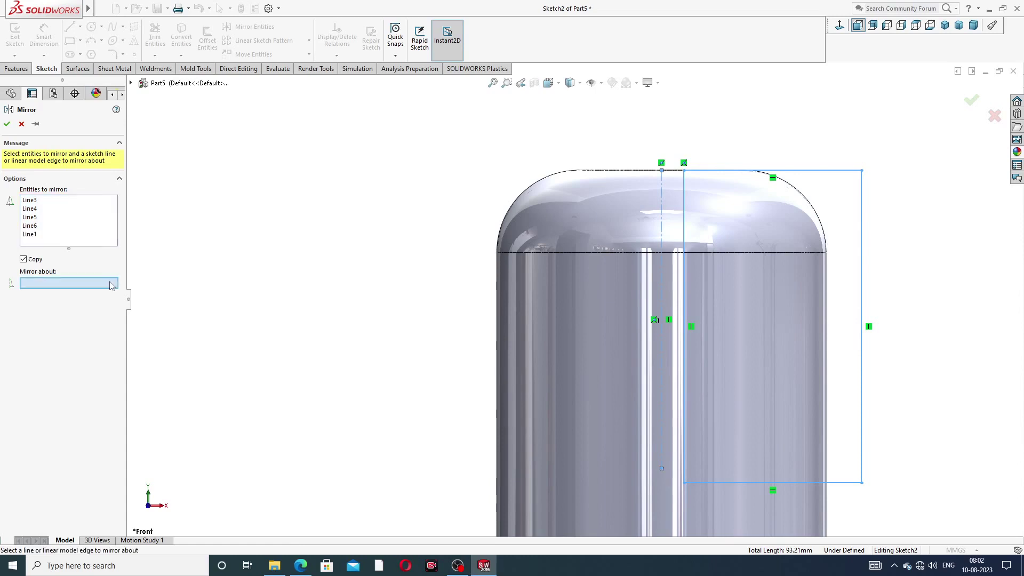
pyautogui.click(661, 209)
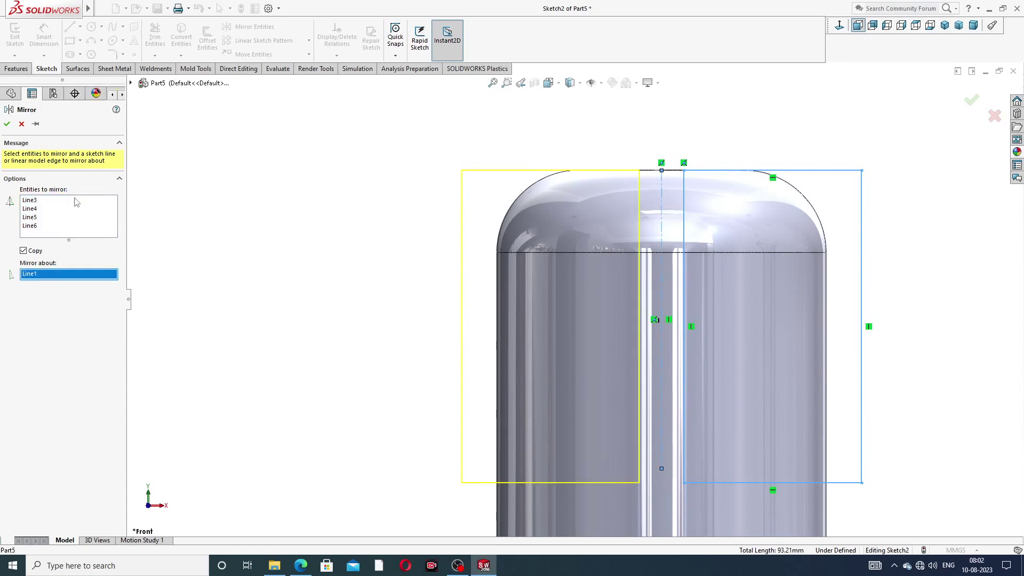
pyautogui.click(8, 124)
# Dimension the height of the right rectangle's outer vertical line as 20 mm
pyautogui.scroll(3, 626, 153)
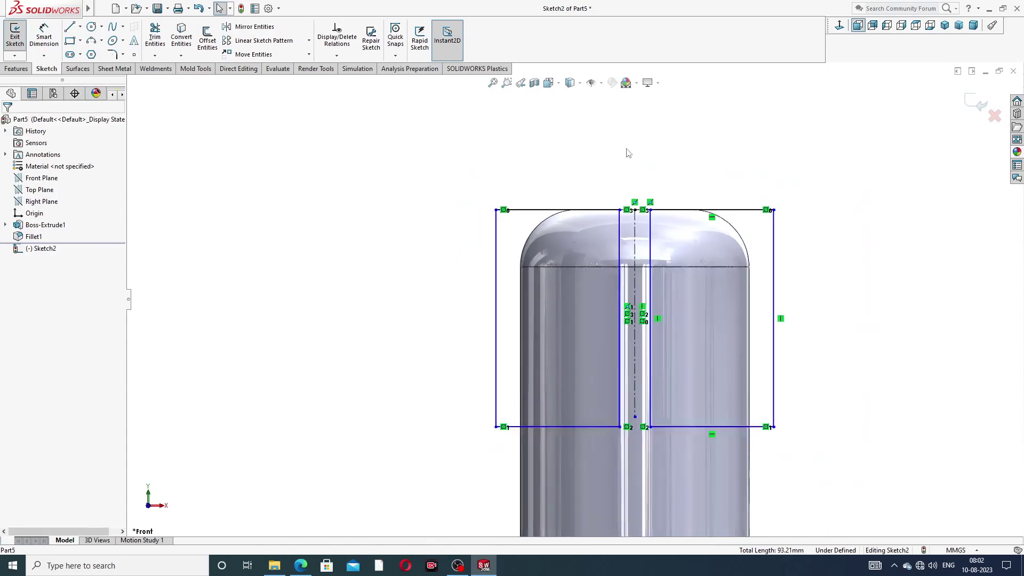
pyautogui.scroll(-3, 641, 321)
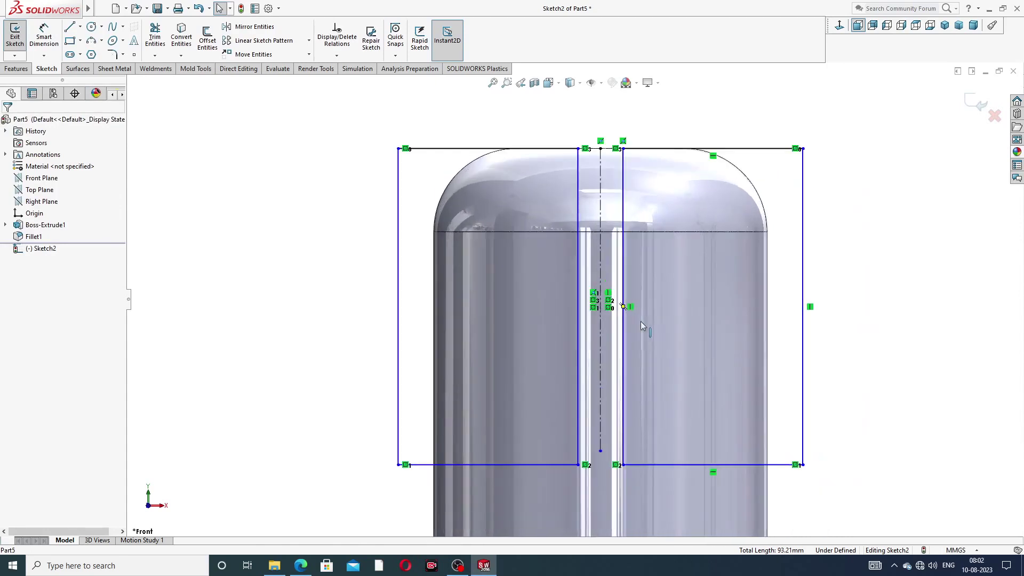
pyautogui.click(44, 39)
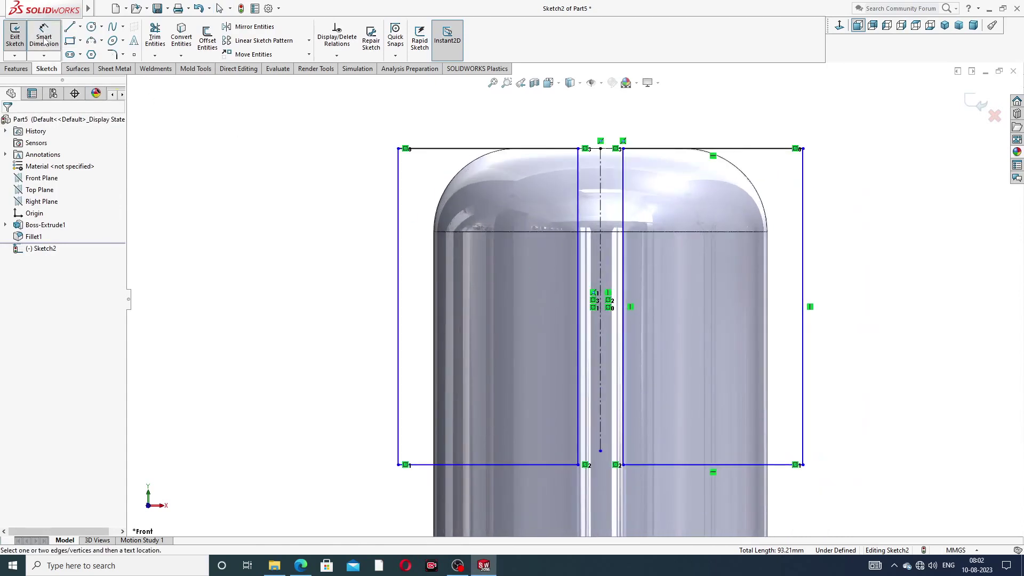
pyautogui.click(804, 191)
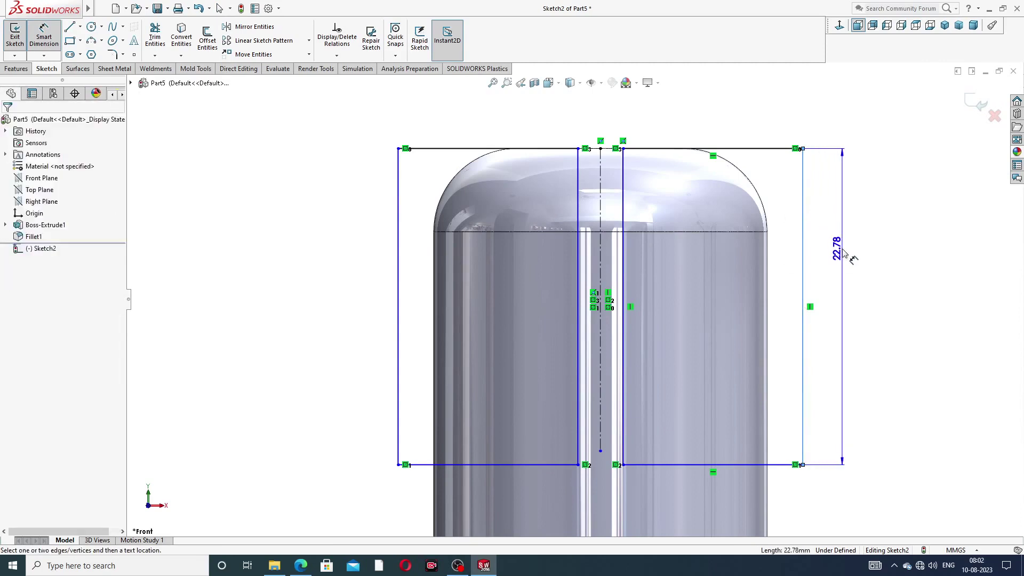
pyautogui.click(842, 250)
pyautogui.write('20')
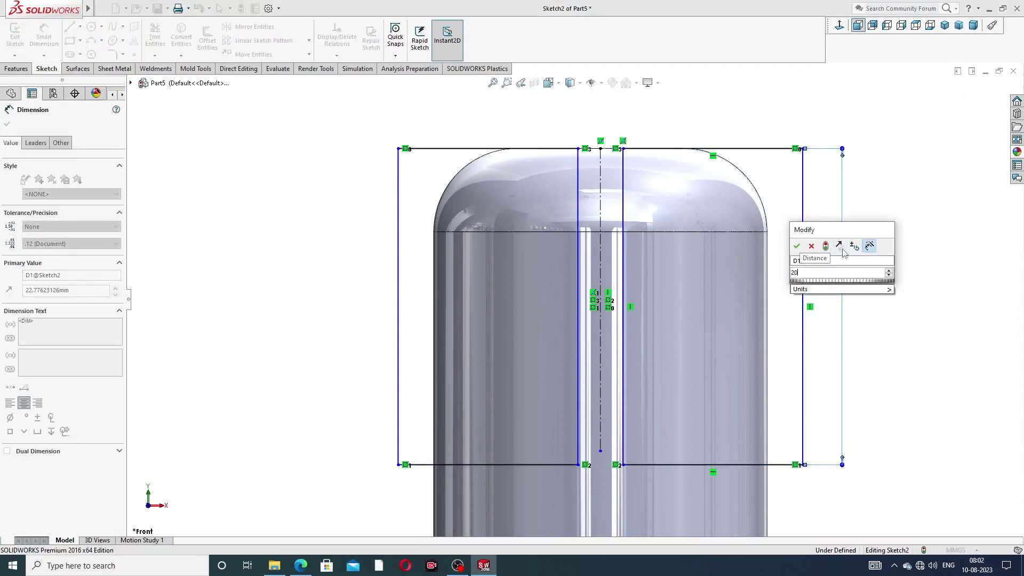
pyautogui.press('Return')
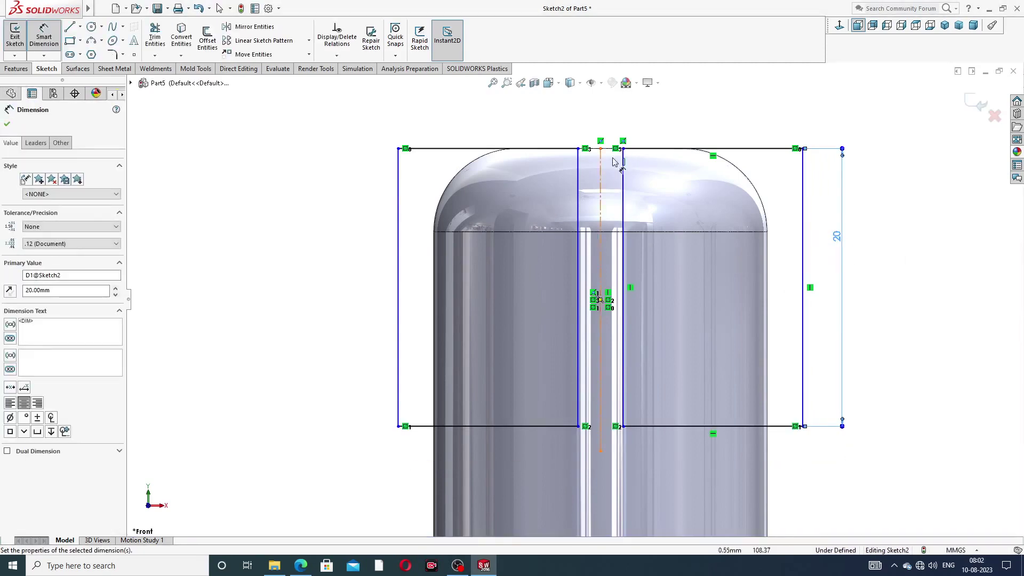
# Dimension the gap between the upper inner corners of the two rectangles as 15 mm
pyautogui.scroll(2, 634, 163)
pyautogui.click(534, 165)
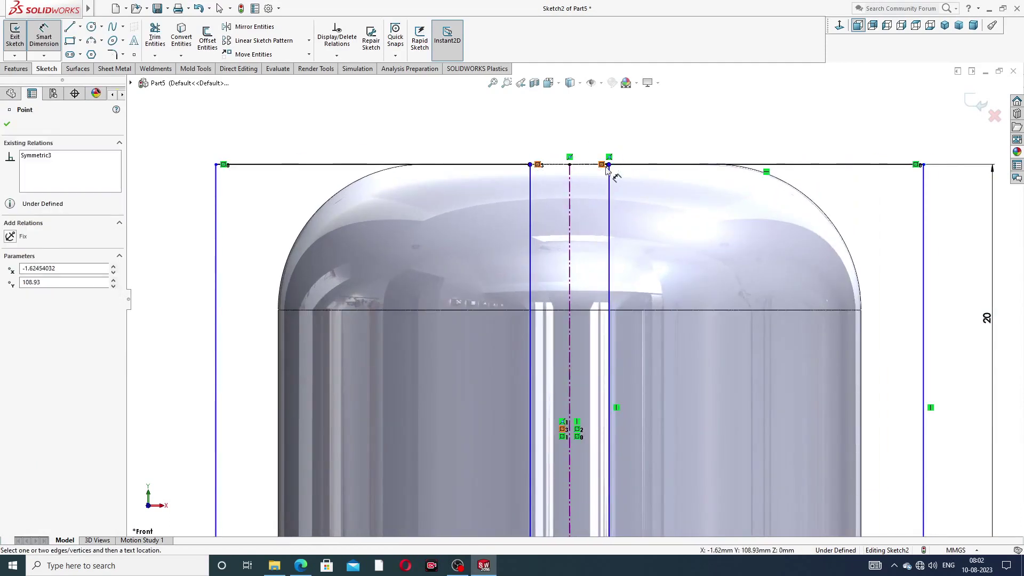
pyautogui.click(608, 164)
pyautogui.click(565, 145)
pyautogui.write('15')
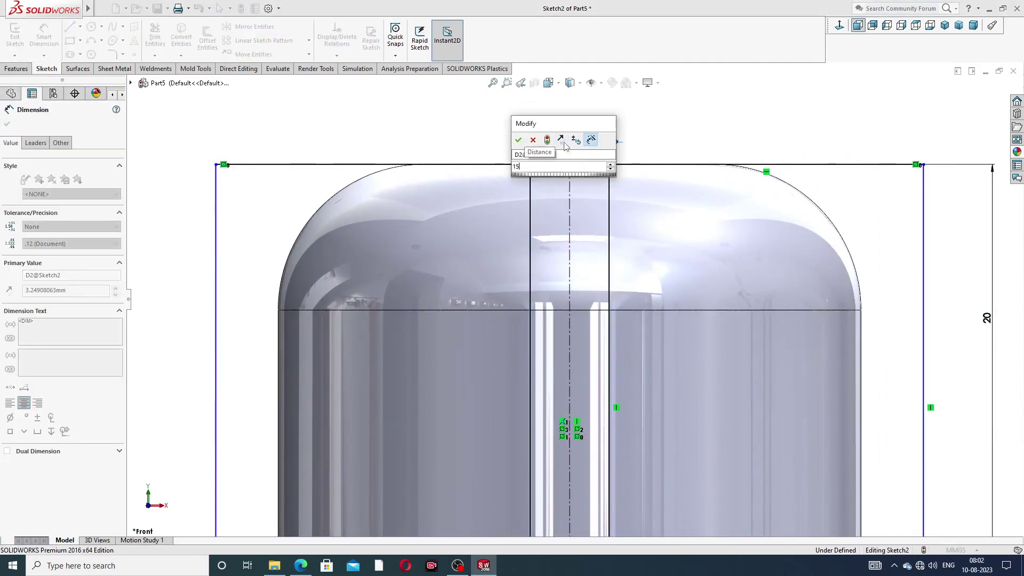
pyautogui.press('Return')
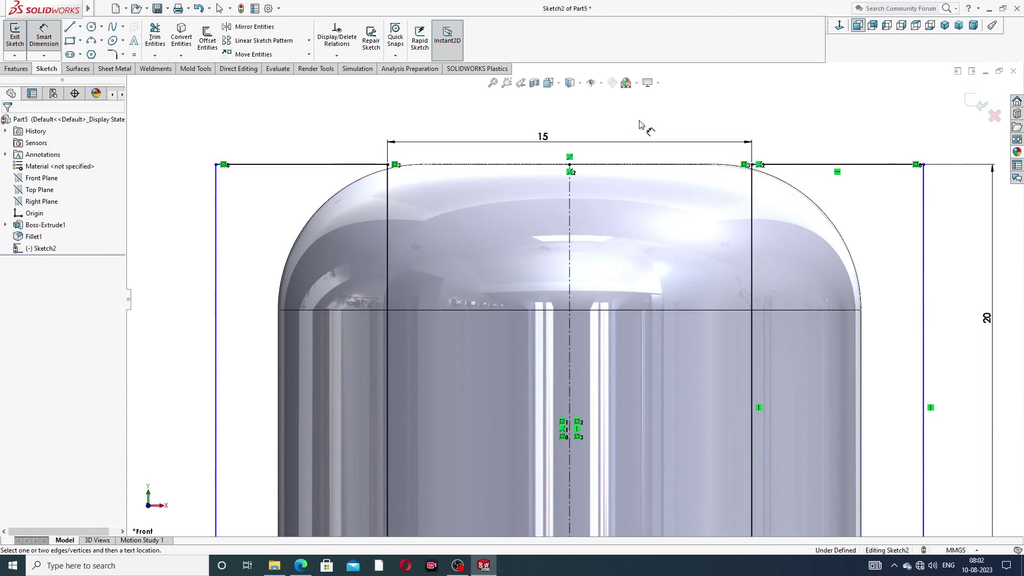
pyautogui.scroll(3, 680, 251)
pyautogui.scroll(-2, 685, 293)
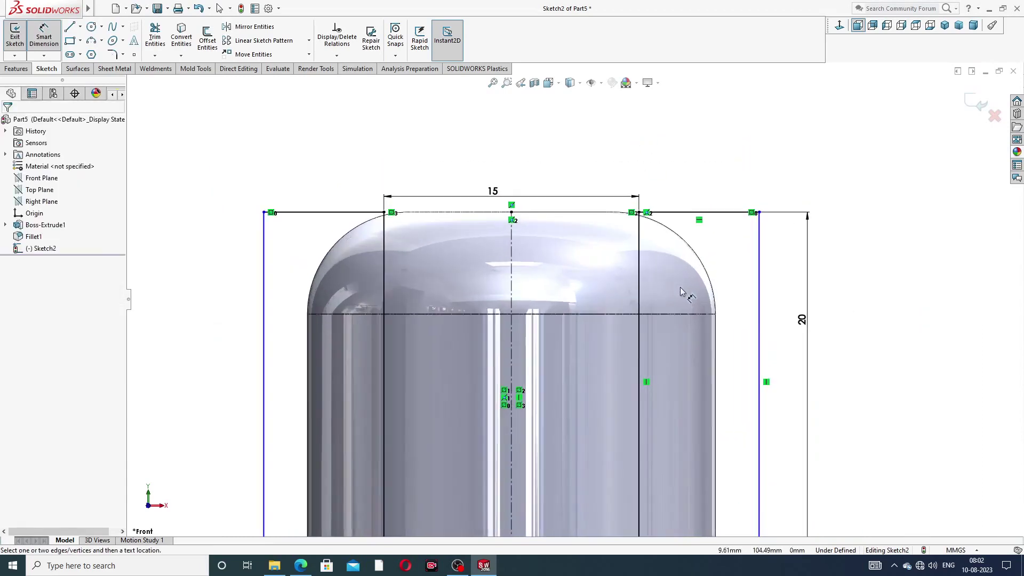
pyautogui.press('z')
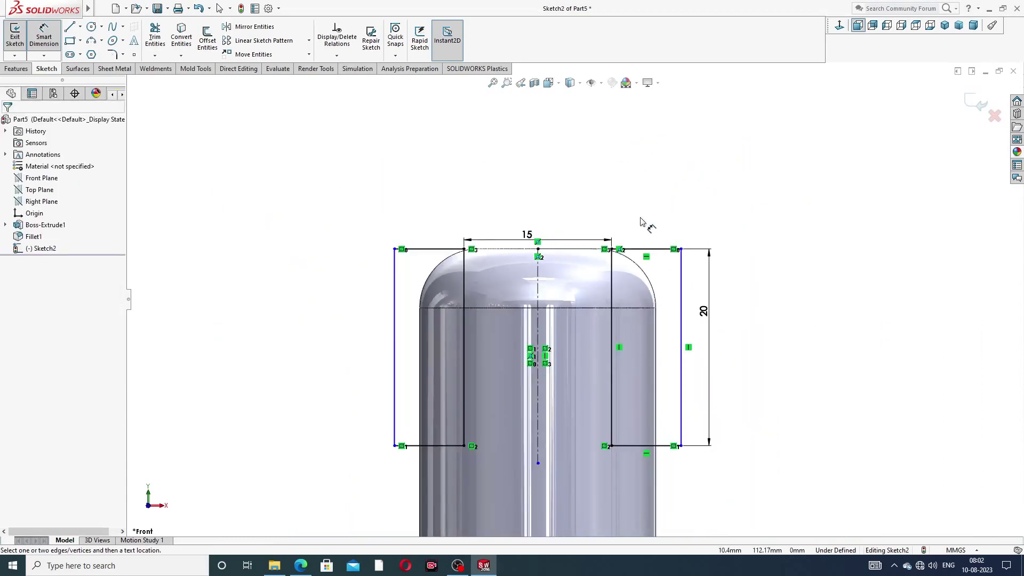
pyautogui.rightClick(646, 171)
pyautogui.click(669, 159)
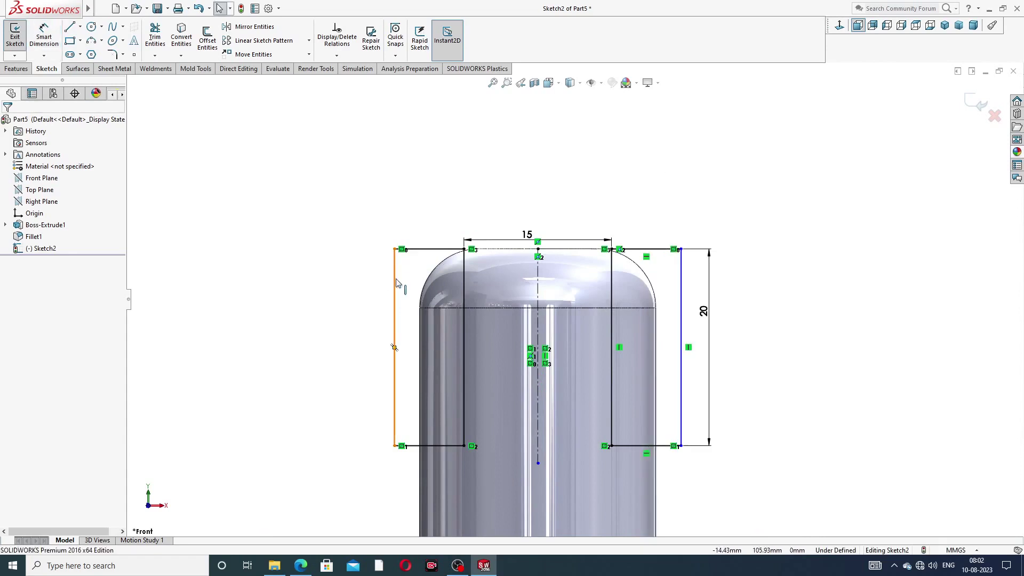
# Widen the mirrored rectangles outward to about 11.3 mm each and move the 15 mm dimension slightly higher
pyautogui.moveTo(394, 286); pyautogui.dragTo(353, 285)
pyautogui.click(602, 175)
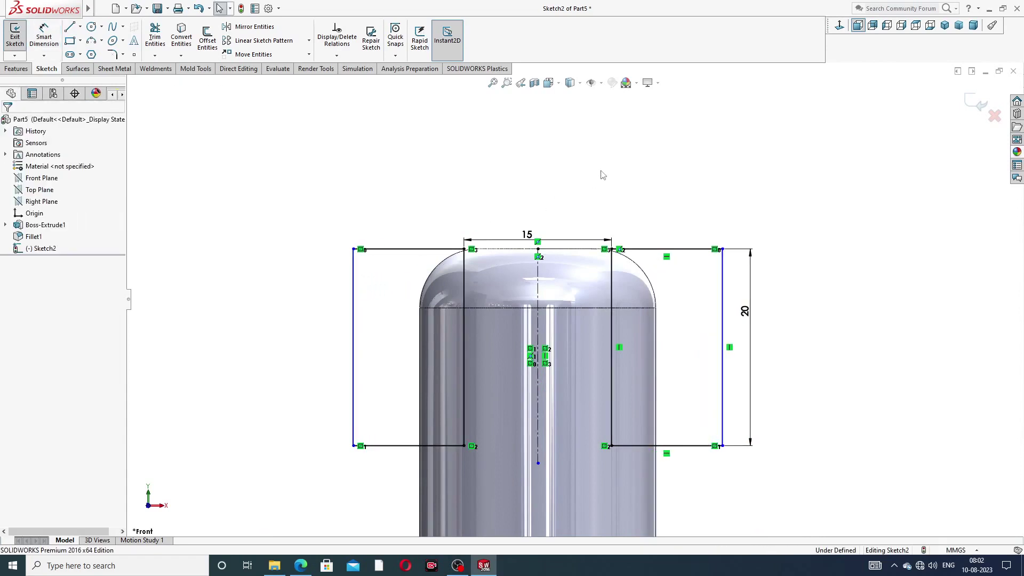
pyautogui.moveTo(528, 235); pyautogui.dragTo(530, 219)
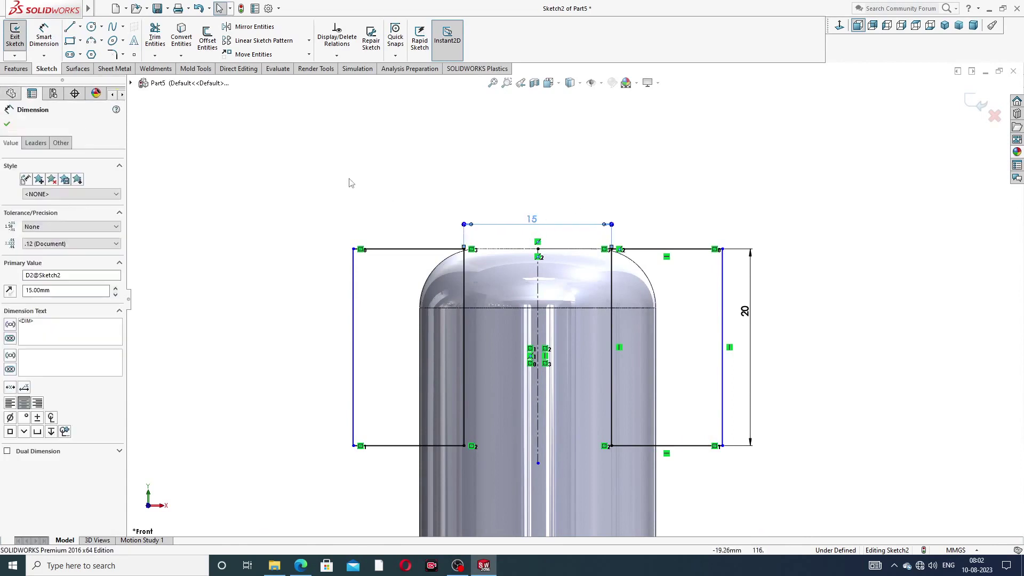
pyautogui.click(342, 178)
# Dimension the left rectangle's width, accepting its drawn value, and place the dimension level with the 15 mm one
pyautogui.click(44, 35)
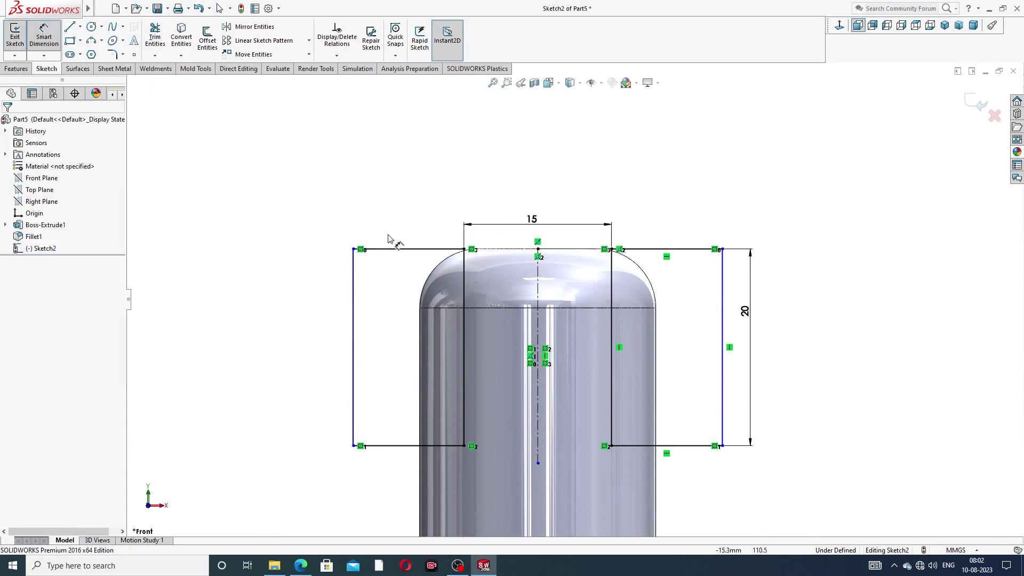
pyautogui.click(392, 250)
pyautogui.click(407, 235)
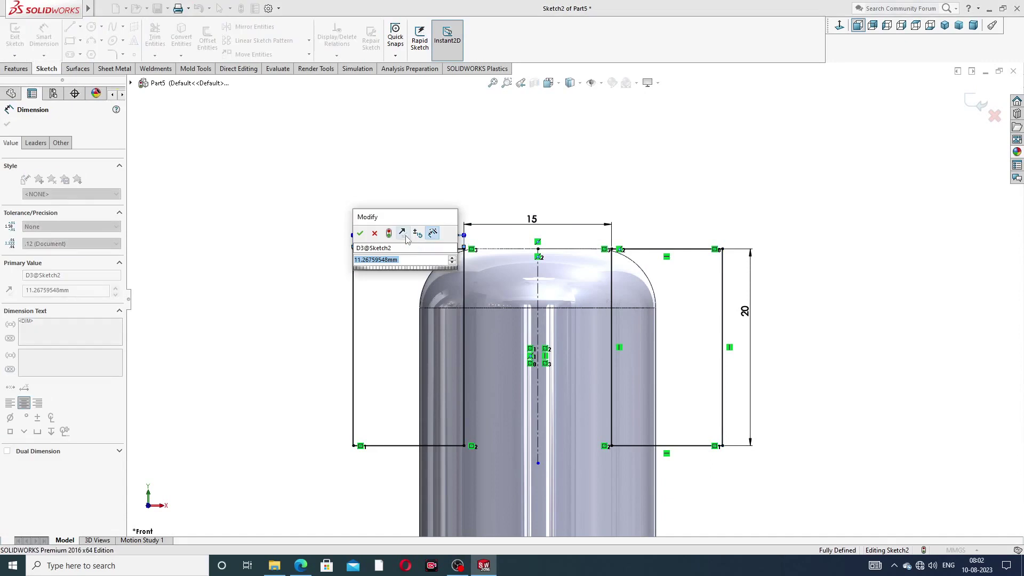
pyautogui.click(360, 234)
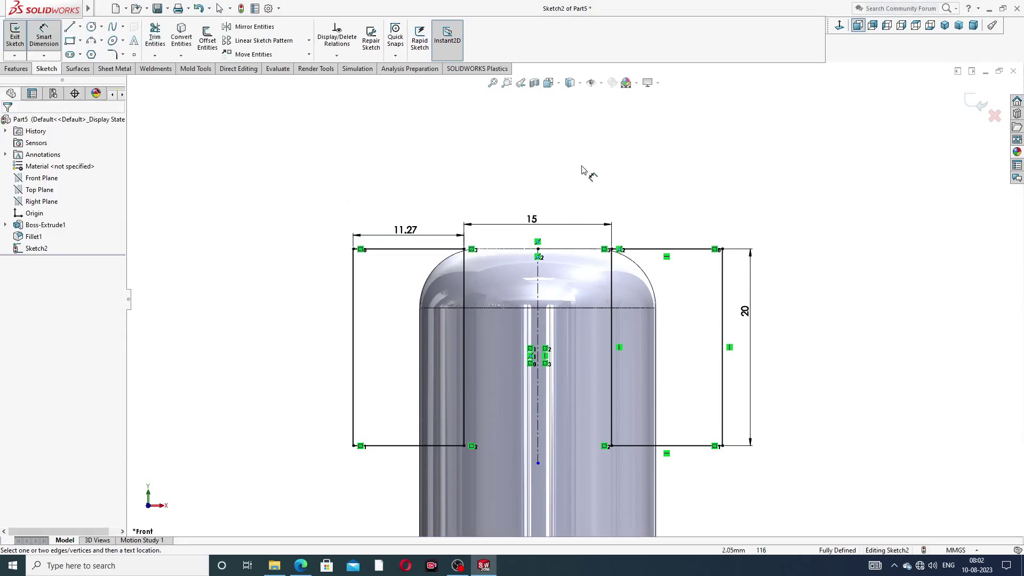
pyautogui.moveTo(405, 230); pyautogui.dragTo(401, 222)
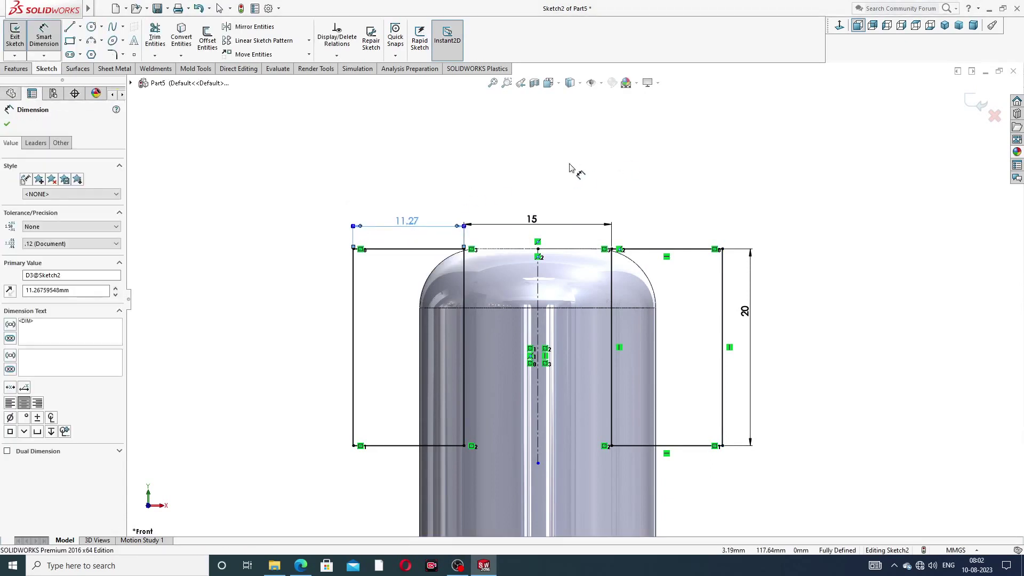
pyautogui.rightClick(601, 172)
pyautogui.click(600, 159)
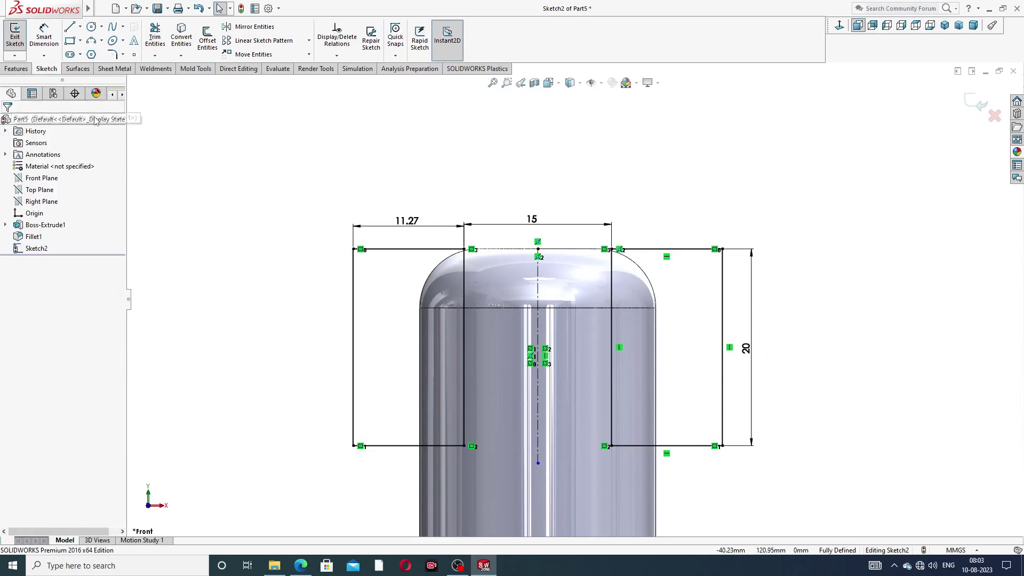
# Cut both rectangles through the rod with an Extruded Cut set to Through All - Both, forming two flats at its top end
pyautogui.click(17, 68)
pyautogui.click(158, 38)
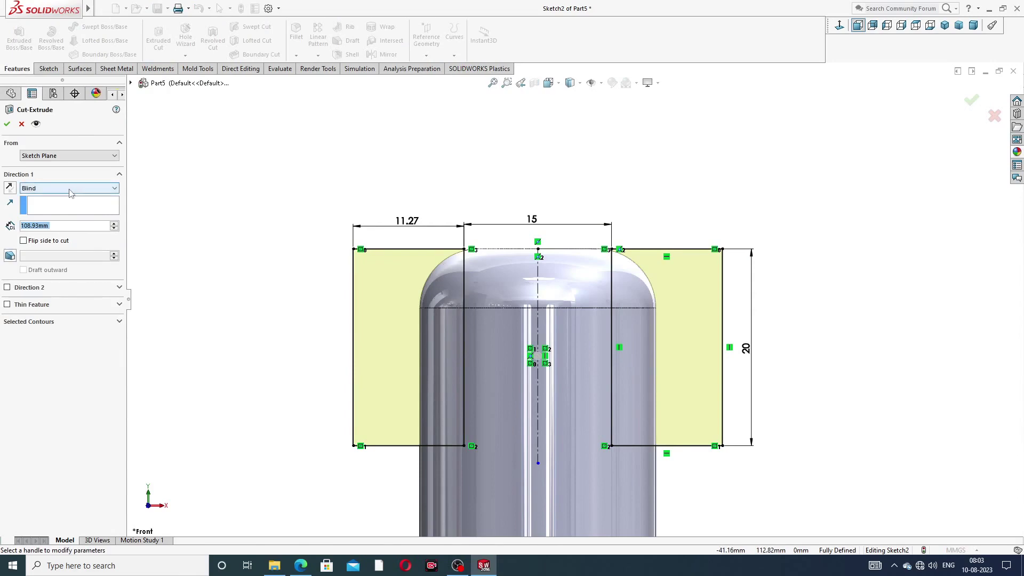
pyautogui.click(71, 190)
pyautogui.click(68, 212)
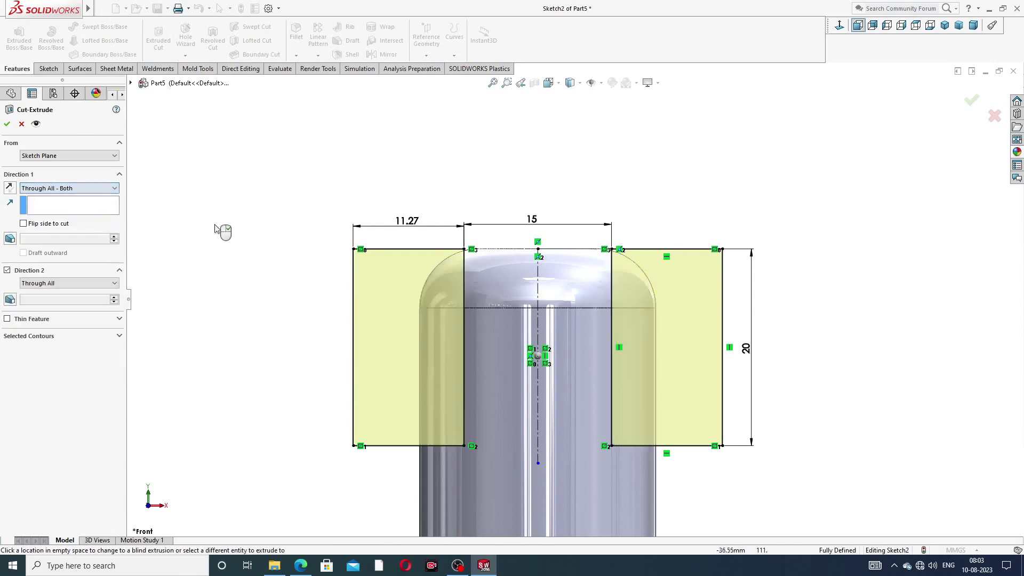
pyautogui.moveTo(222, 228); pyautogui.dragTo(541, 264, button='middle')
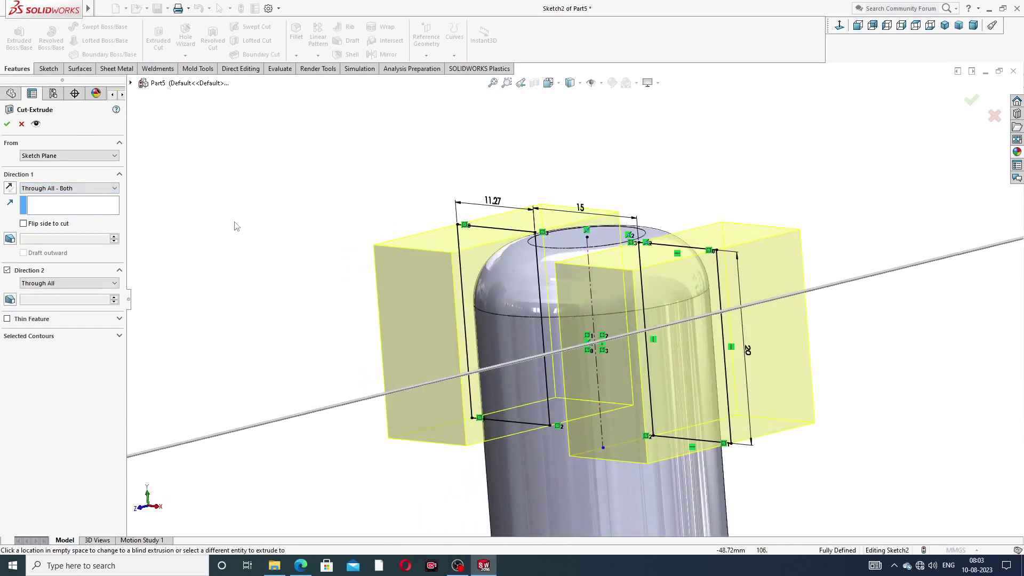
pyautogui.click(7, 124)
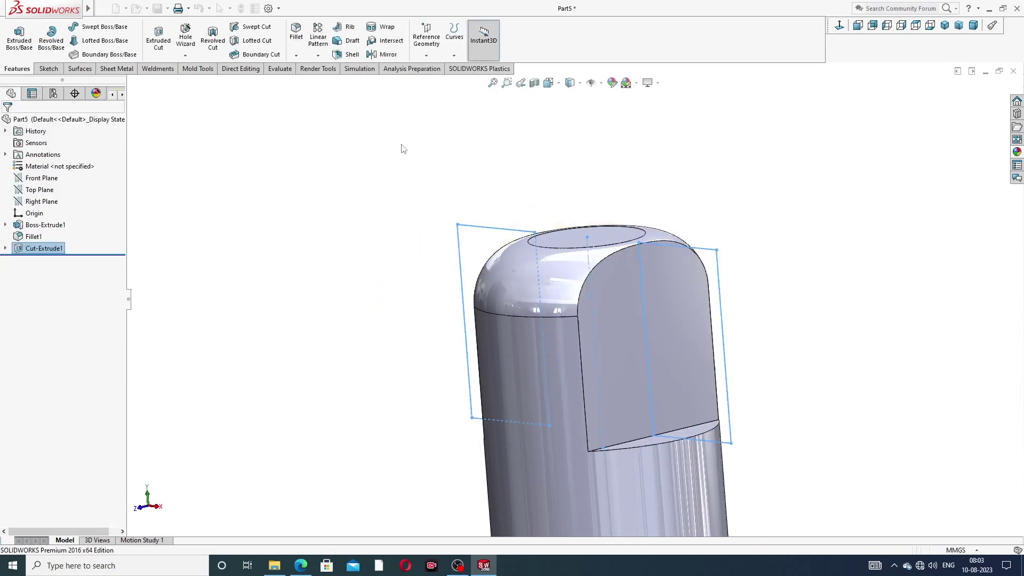
pyautogui.scroll(3, 575, 280)
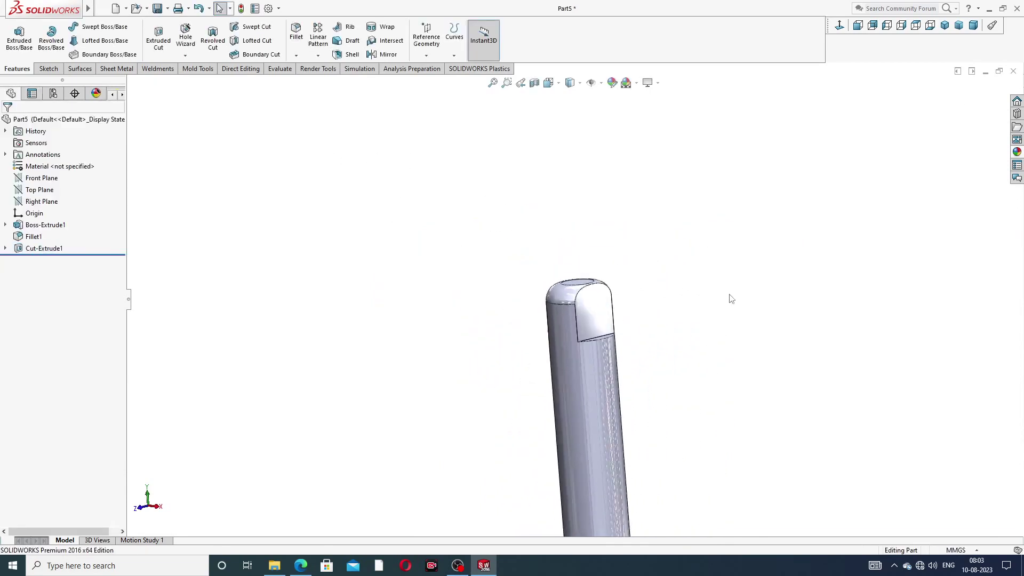
pyautogui.moveTo(535, 303); pyautogui.dragTo(569, 304, button='middle')
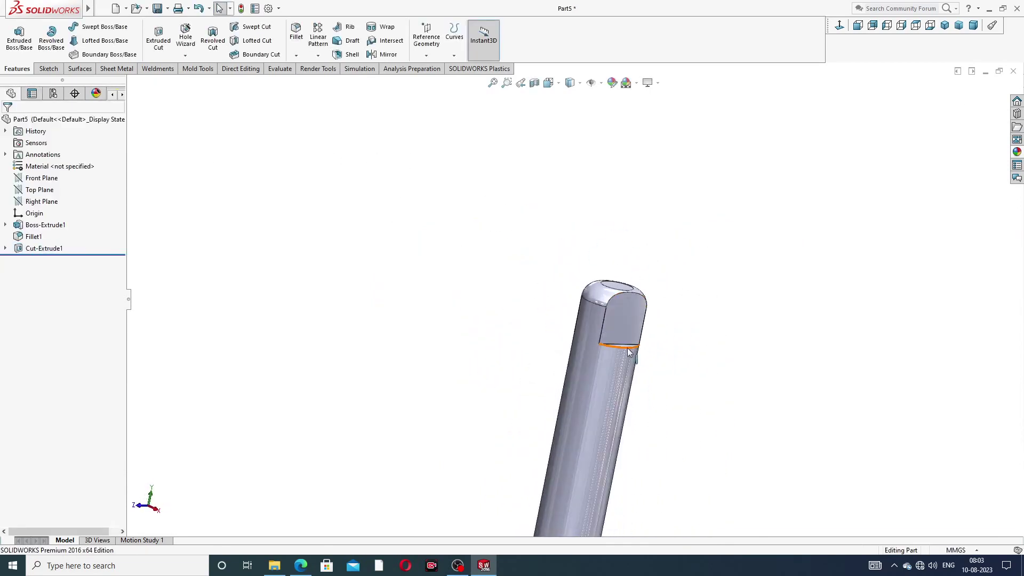
# Start a new sketch on the flat face cut at the rod's upper end, viewed normal to the face
pyautogui.click(625, 315)
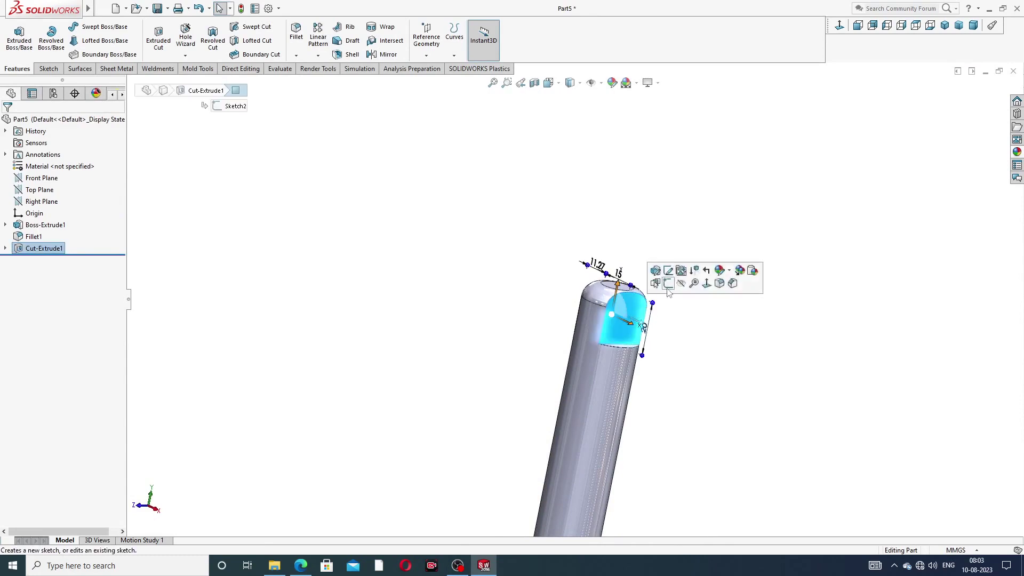
pyautogui.click(680, 271)
pyautogui.click(839, 25)
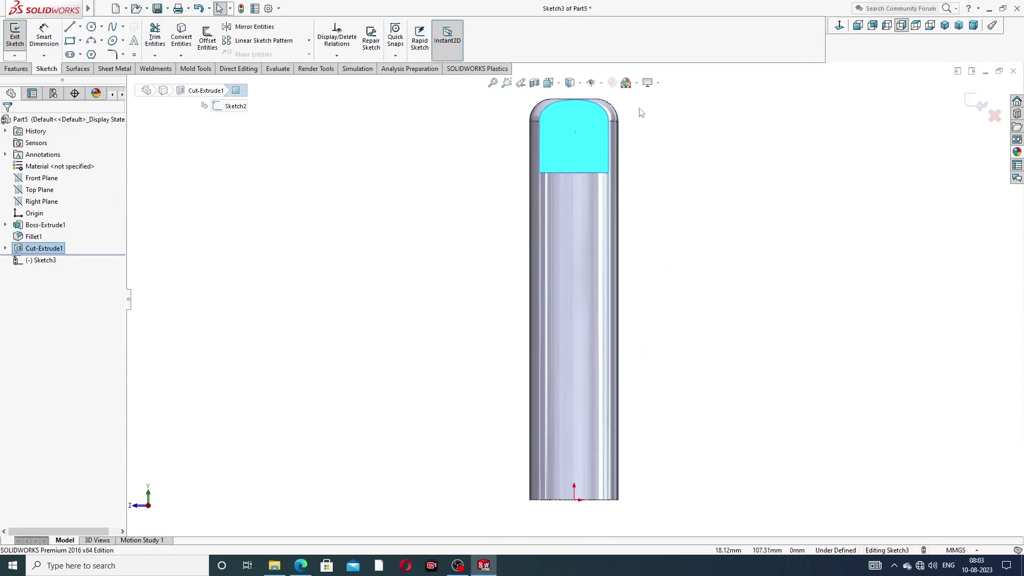
pyautogui.scroll(-2, 575, 176)
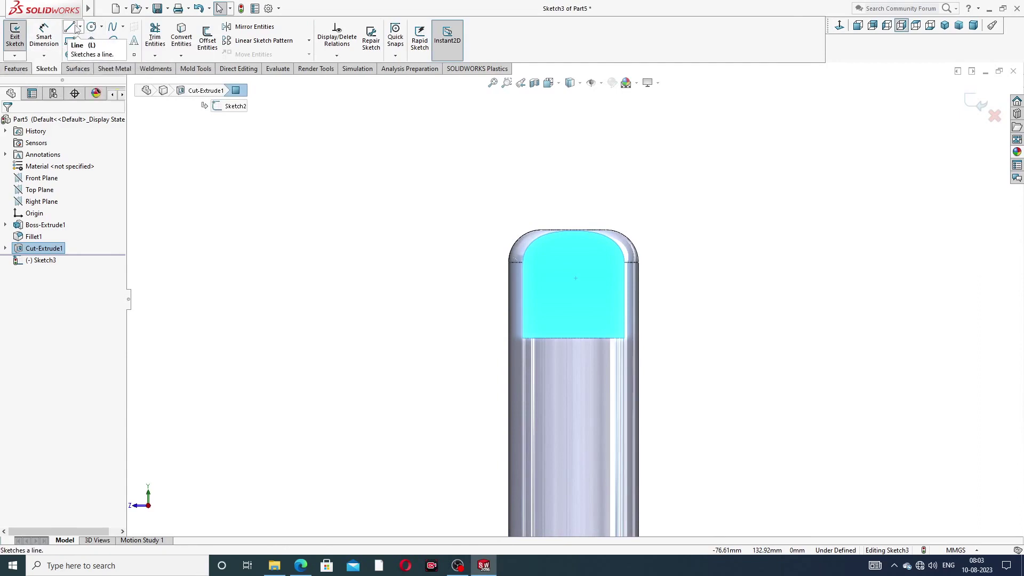
# Draw a vertical centerline down the middle of the flat, starting from the midpoint of the rod's top edge
pyautogui.click(80, 27)
pyautogui.click(88, 50)
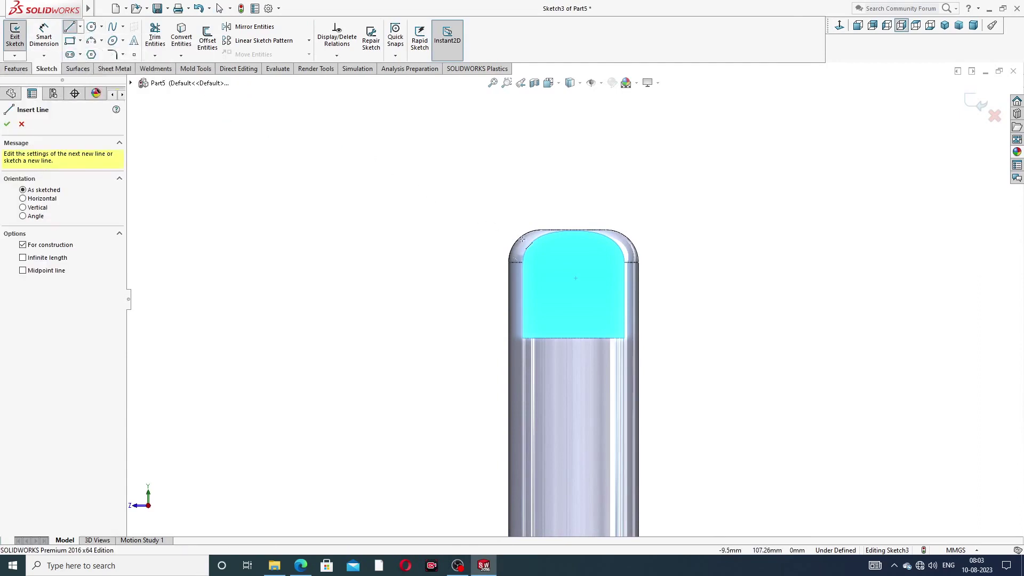
pyautogui.scroll(-2, 555, 240)
pyautogui.scroll(-1, 555, 240)
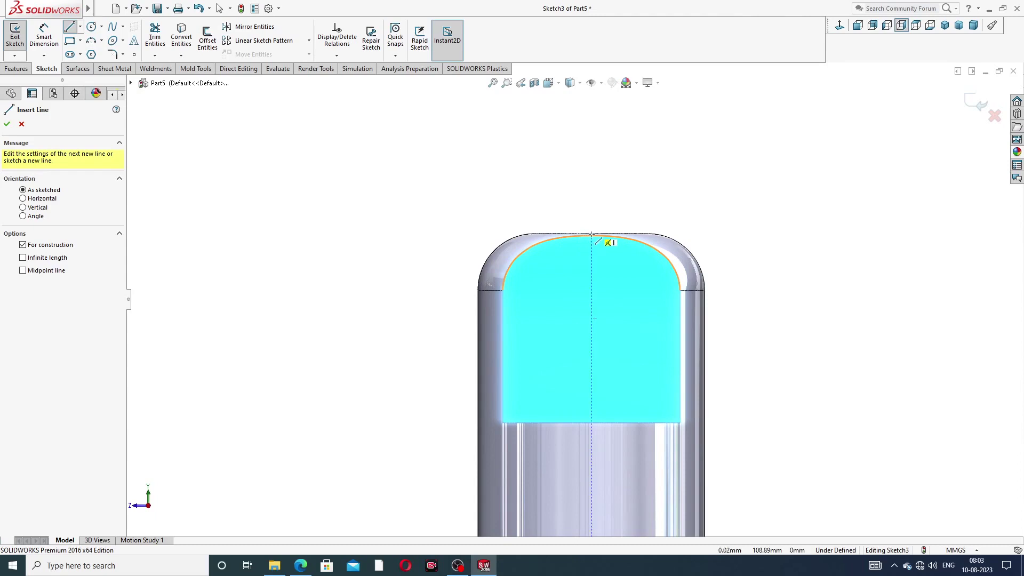
pyautogui.scroll(-2, 591, 234)
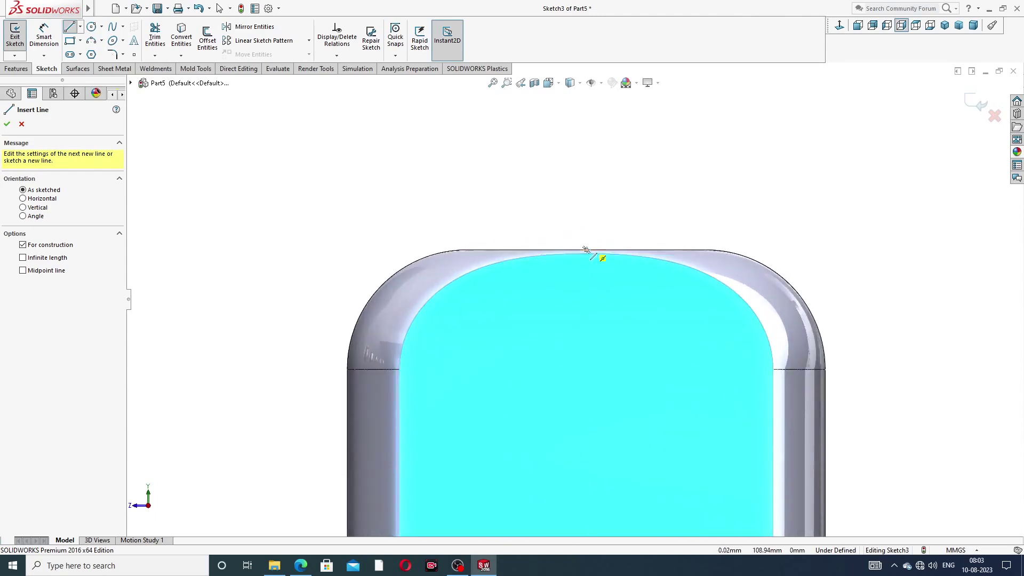
pyautogui.click(586, 249)
pyautogui.scroll(2, 581, 482)
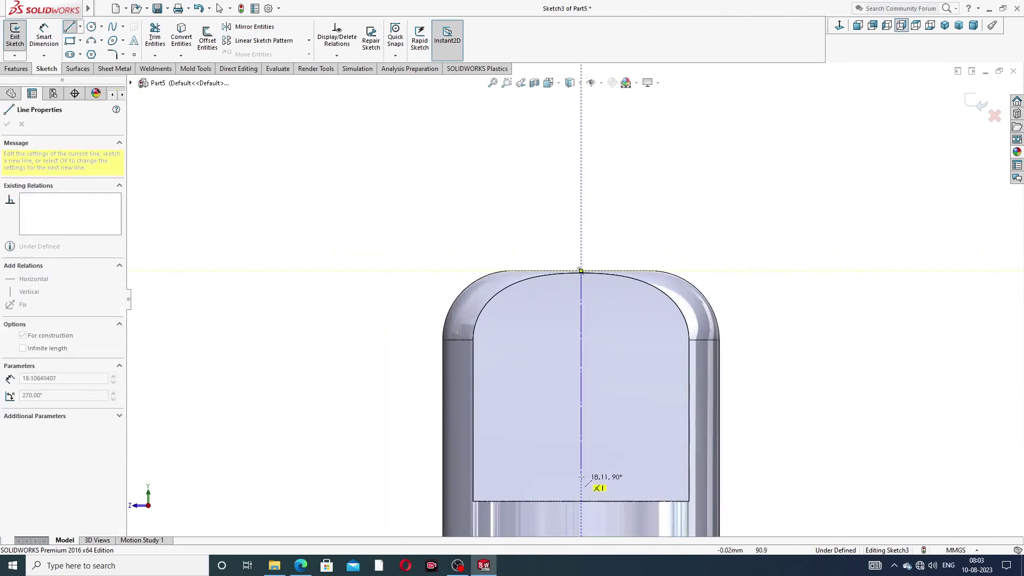
pyautogui.click(580, 409)
pyautogui.rightClick(629, 306)
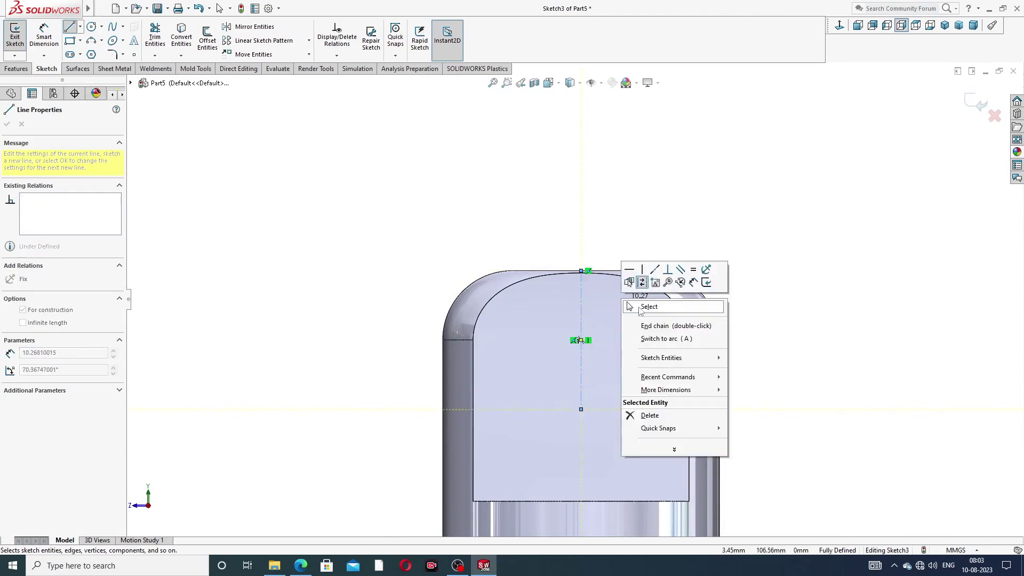
pyautogui.click(648, 307)
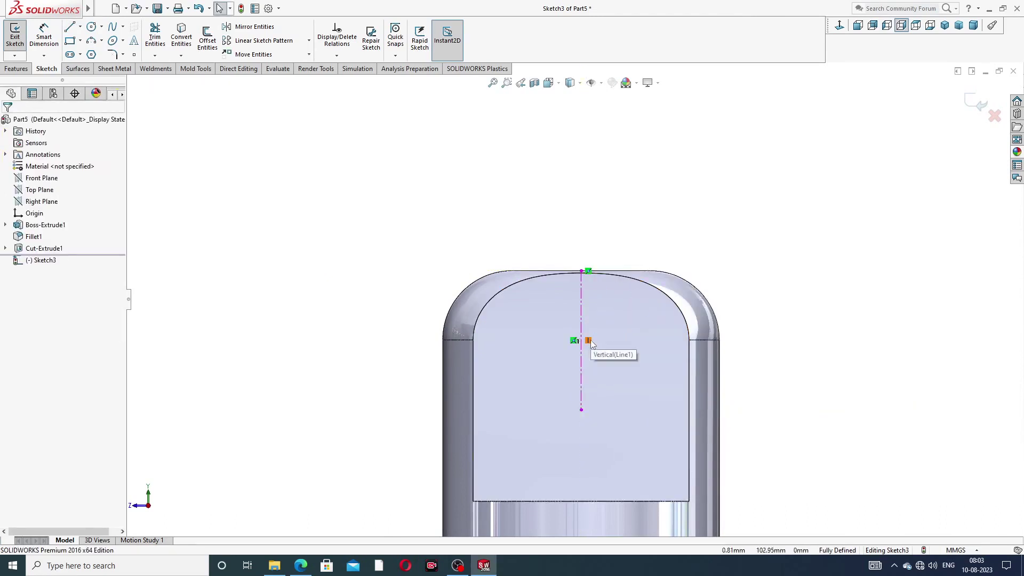
# Sketch a circle about 6.3 mm in diameter centred on the vertical centerline of the flat
pyautogui.click(92, 27)
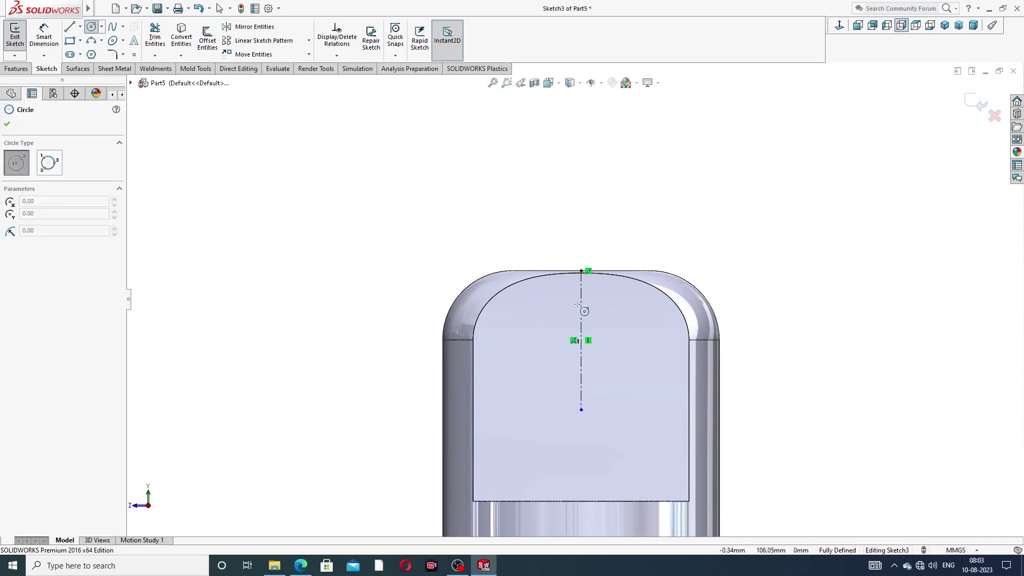
pyautogui.click(581, 347)
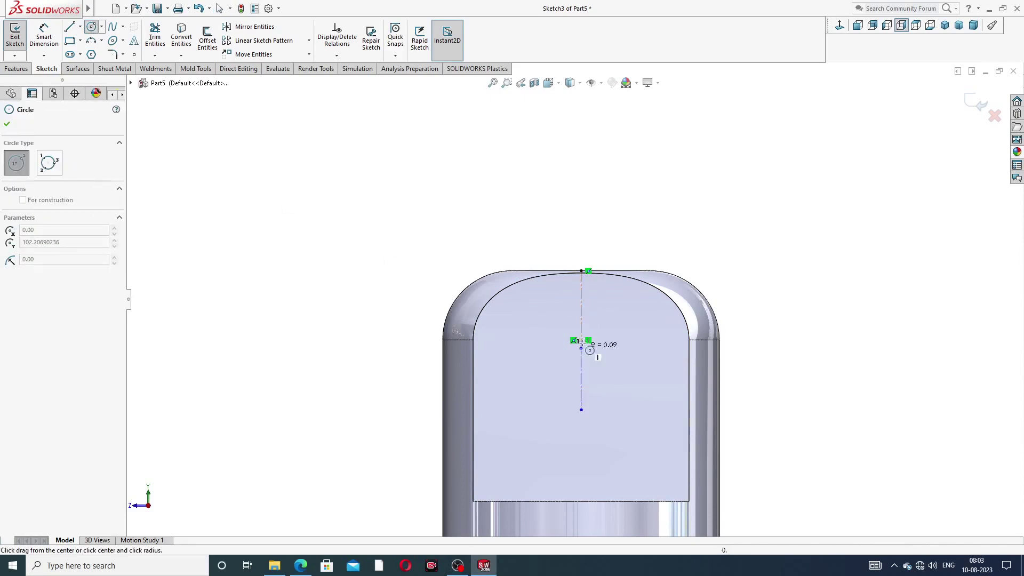
pyautogui.click(606, 322)
pyautogui.rightClick(659, 259)
pyautogui.click(688, 268)
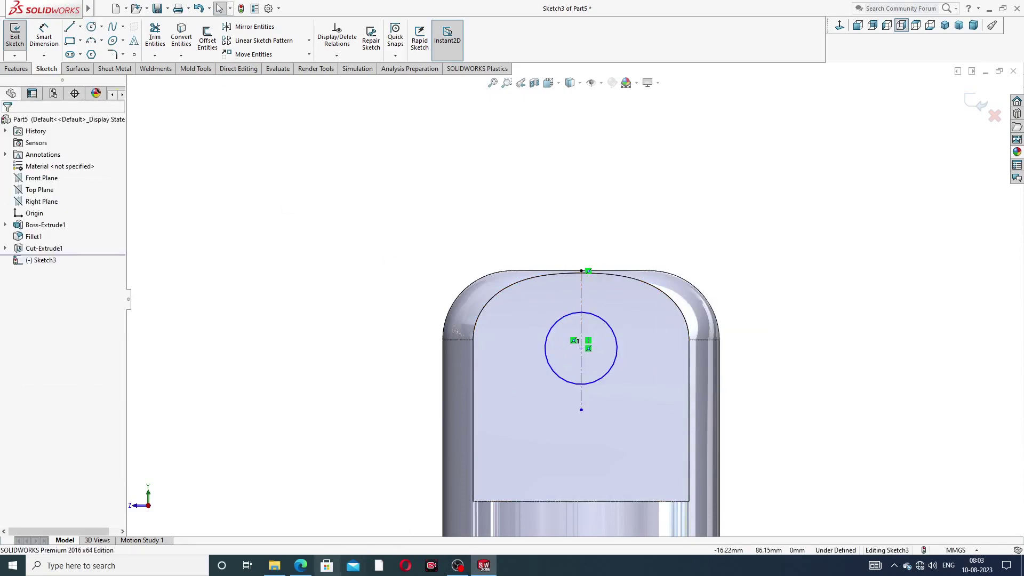
# Check the top rod PDF drawing in the browser, return to SOLIDWORKS and dimension the circle's diameter as 8 mm
pyautogui.click(301, 565)
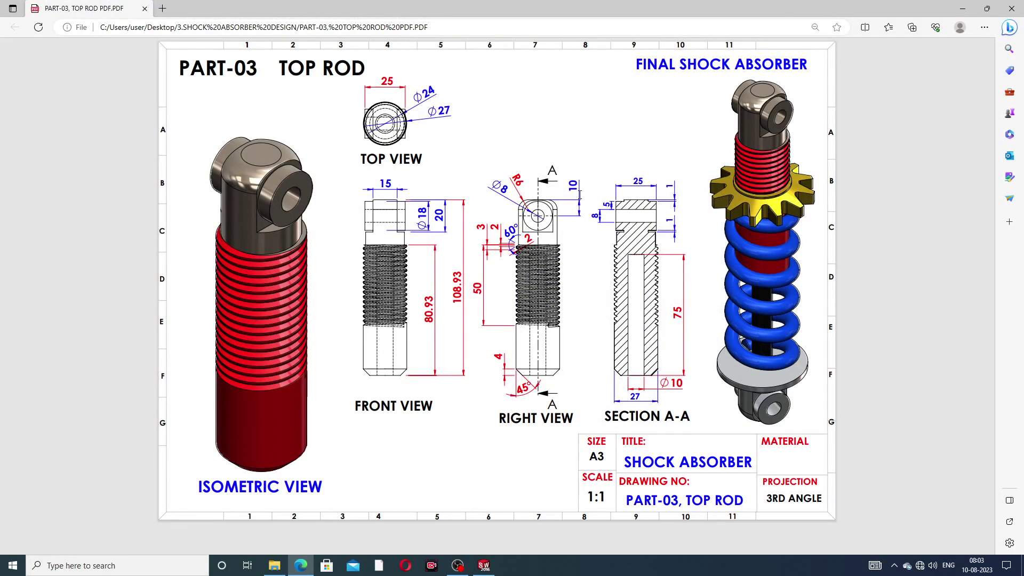
pyautogui.click(301, 566)
pyautogui.click(44, 34)
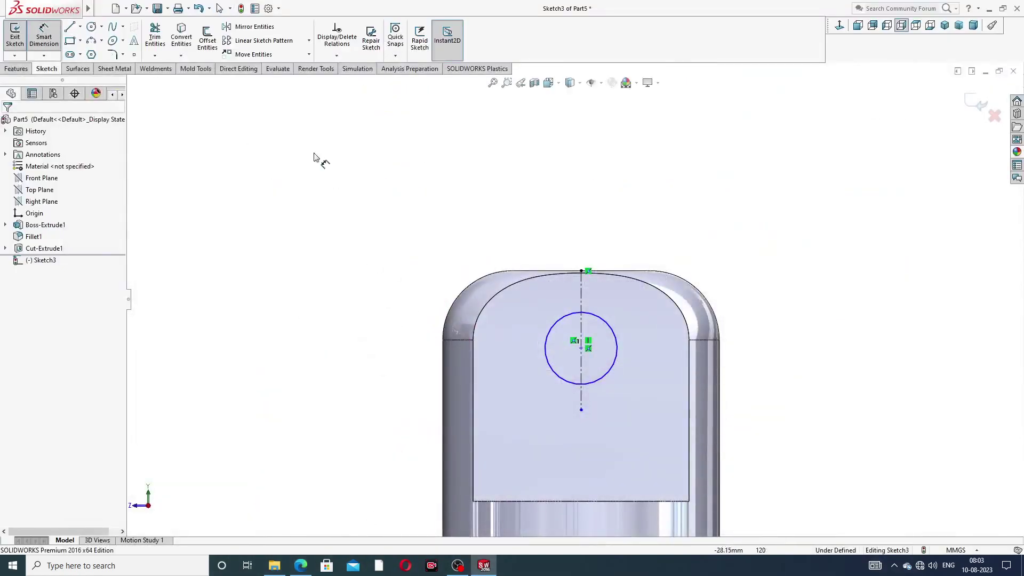
pyautogui.click(606, 323)
pyautogui.click(659, 244)
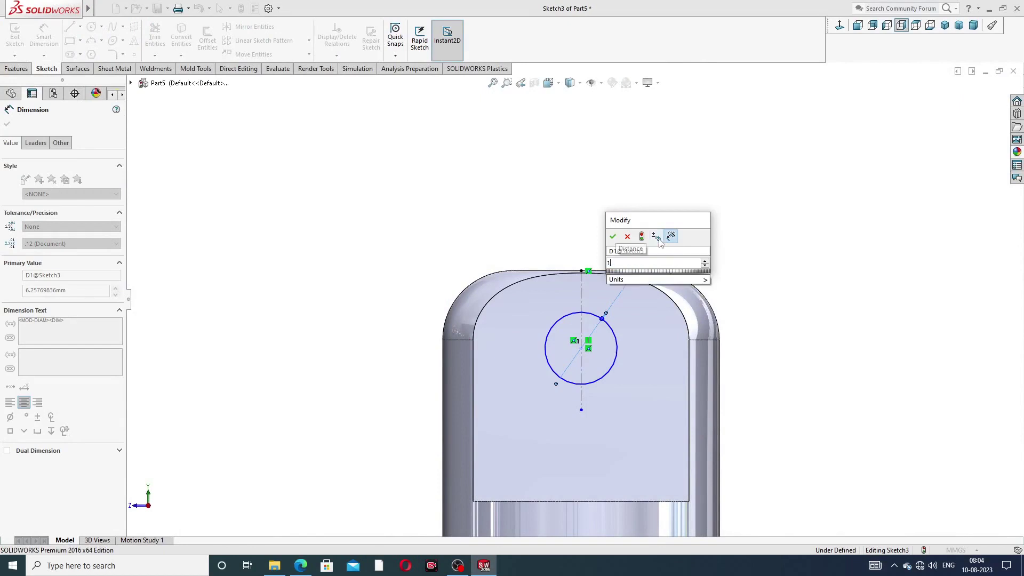
pyautogui.write('8')
pyautogui.press('Return')
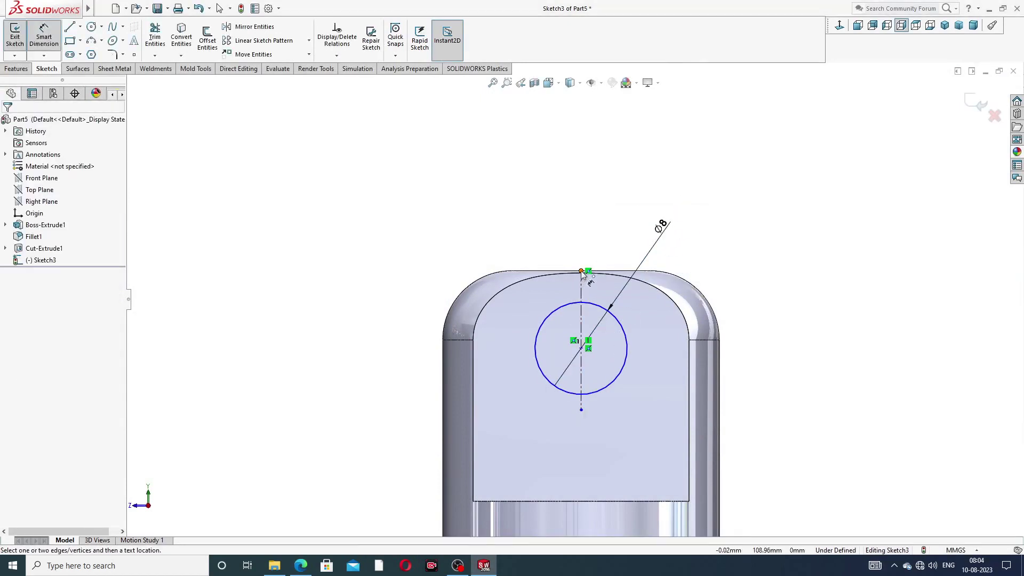
# Dimension the distance from the rod's top edge to the circle's centre as 10 mm
pyautogui.click(599, 273)
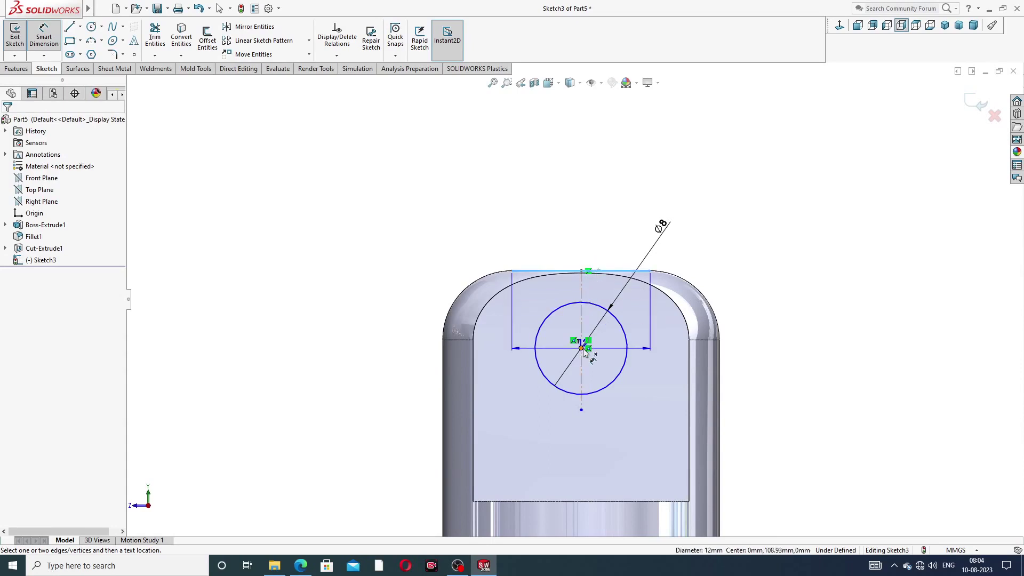
pyautogui.click(581, 347)
pyautogui.click(722, 319)
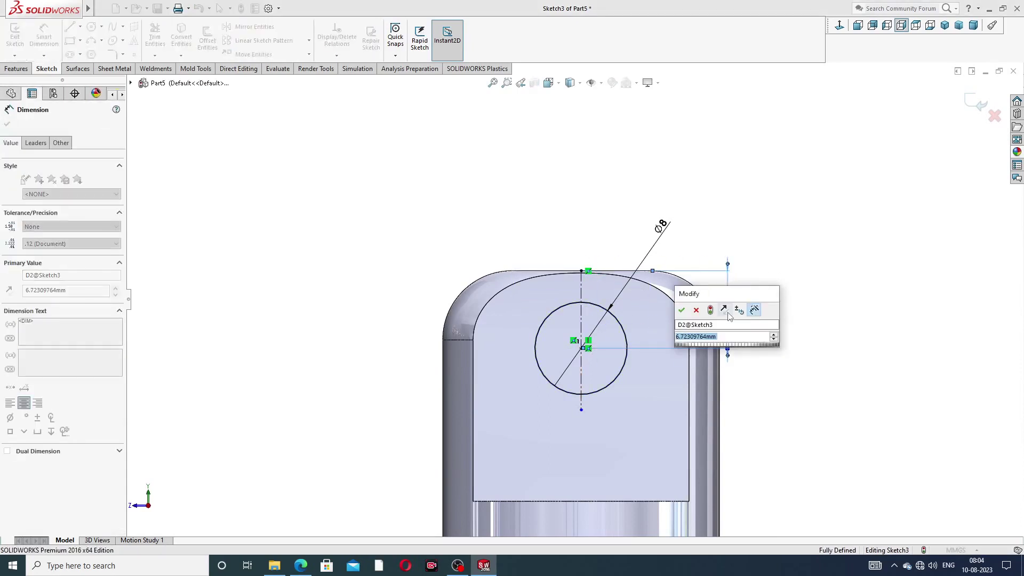
pyautogui.write('10')
pyautogui.press('Return')
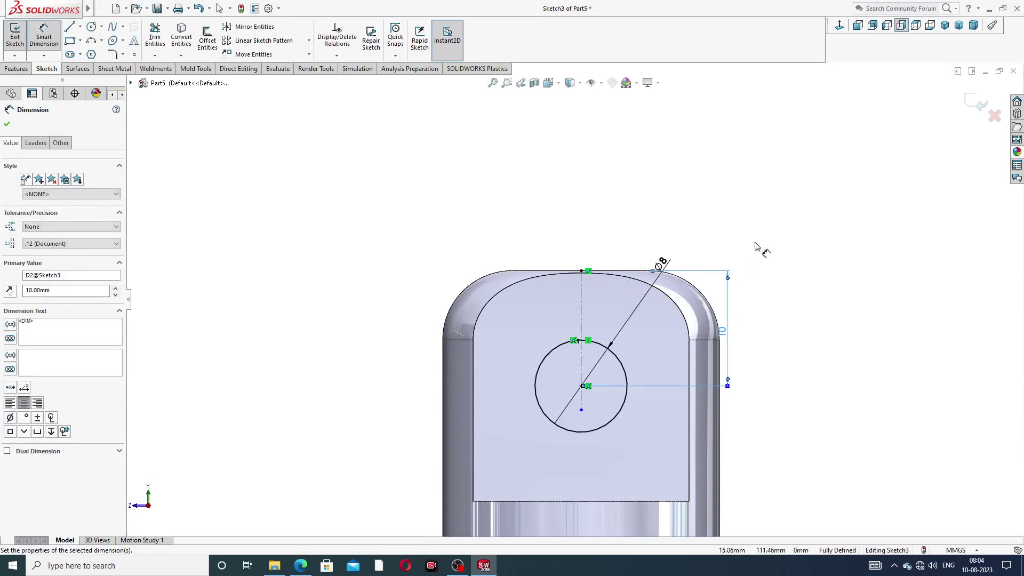
pyautogui.rightClick(753, 188)
pyautogui.click(778, 159)
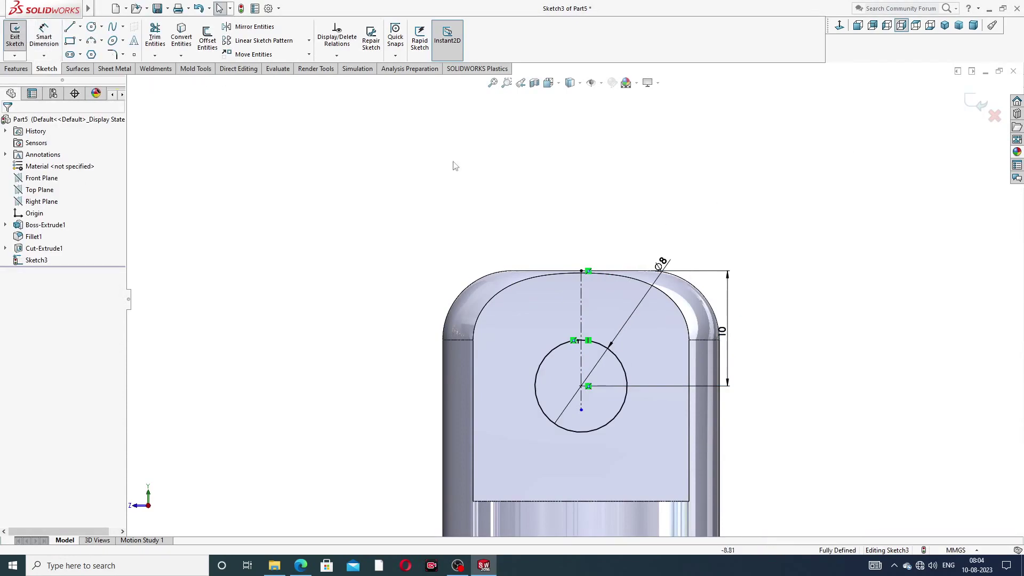
# Cut the 8 mm circle through the rod's upper end with an Extruded Cut set to Through All - Both, and inspect the hole
pyautogui.click(16, 69)
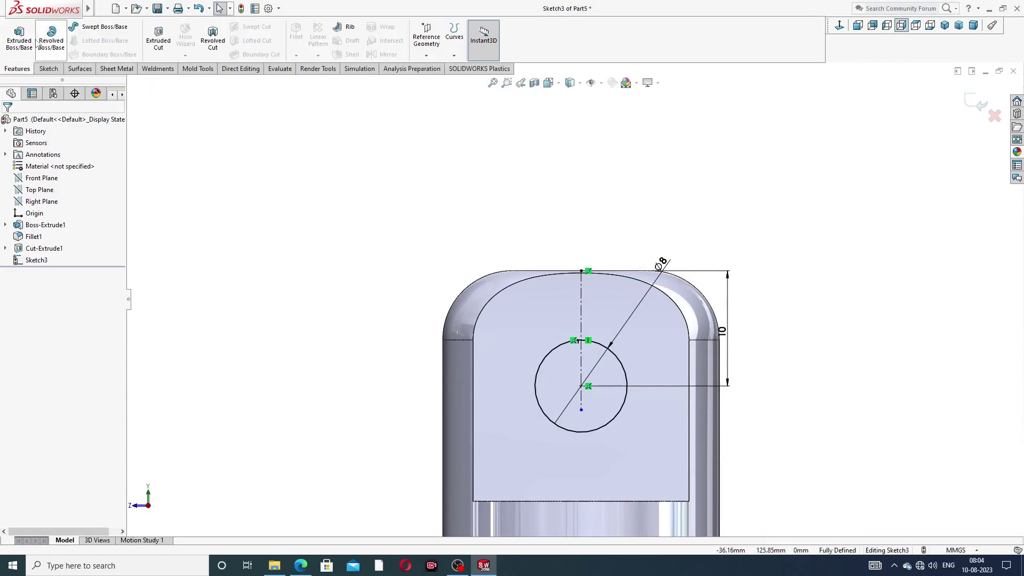
pyautogui.click(159, 43)
pyautogui.click(74, 189)
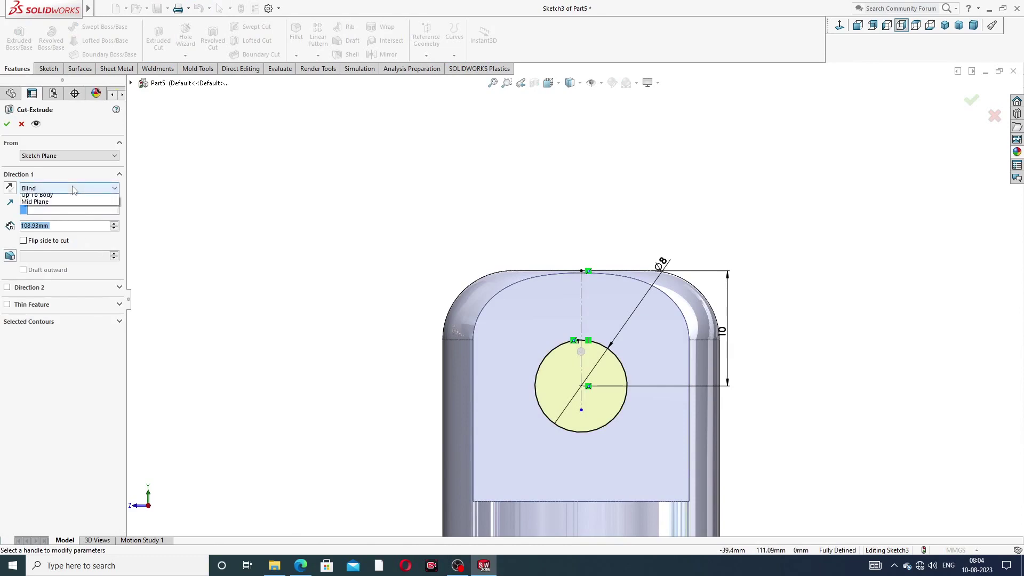
pyautogui.click(78, 212)
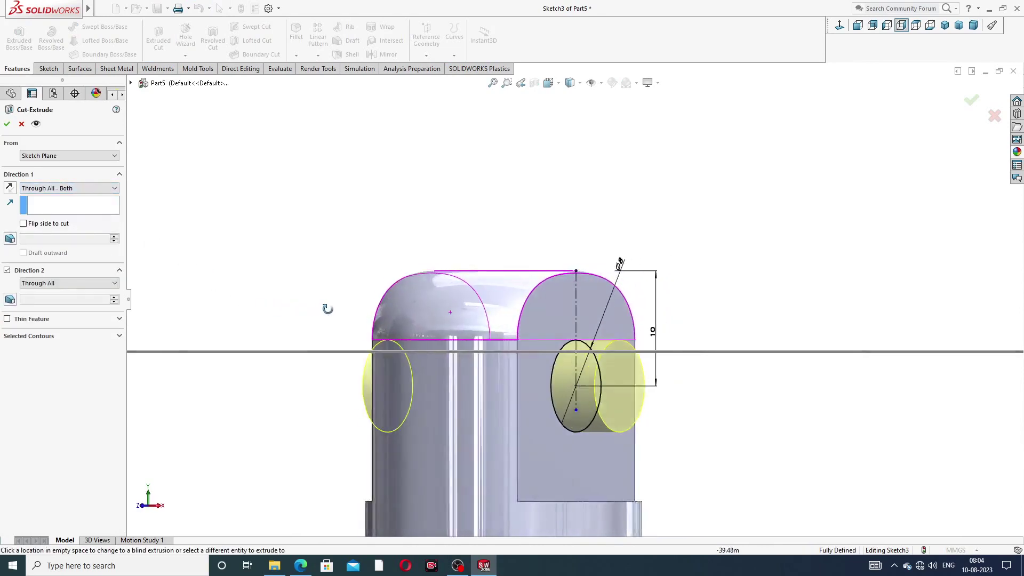
pyautogui.click(7, 123)
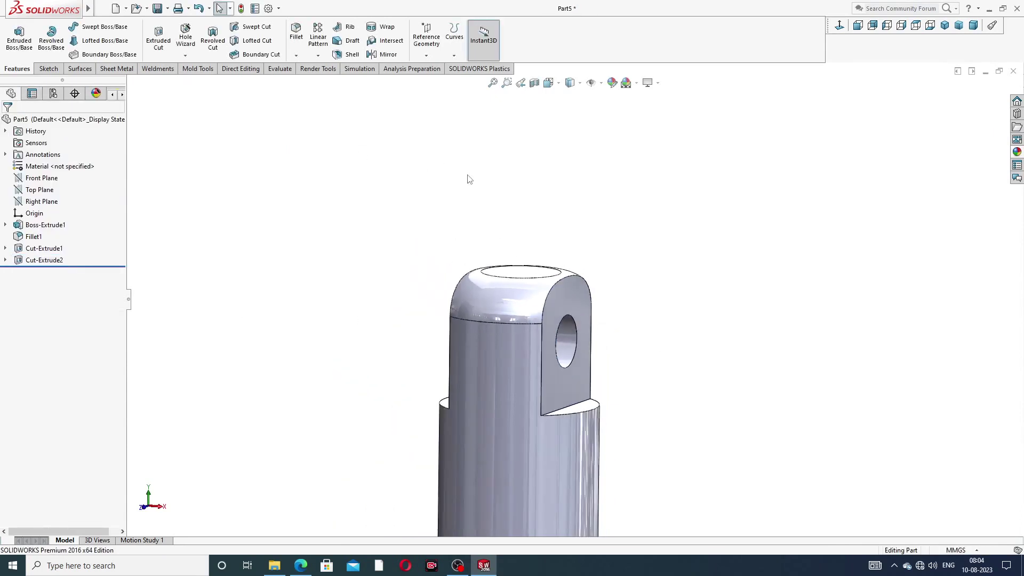
pyautogui.moveTo(625, 250); pyautogui.dragTo(559, 299, button='middle')
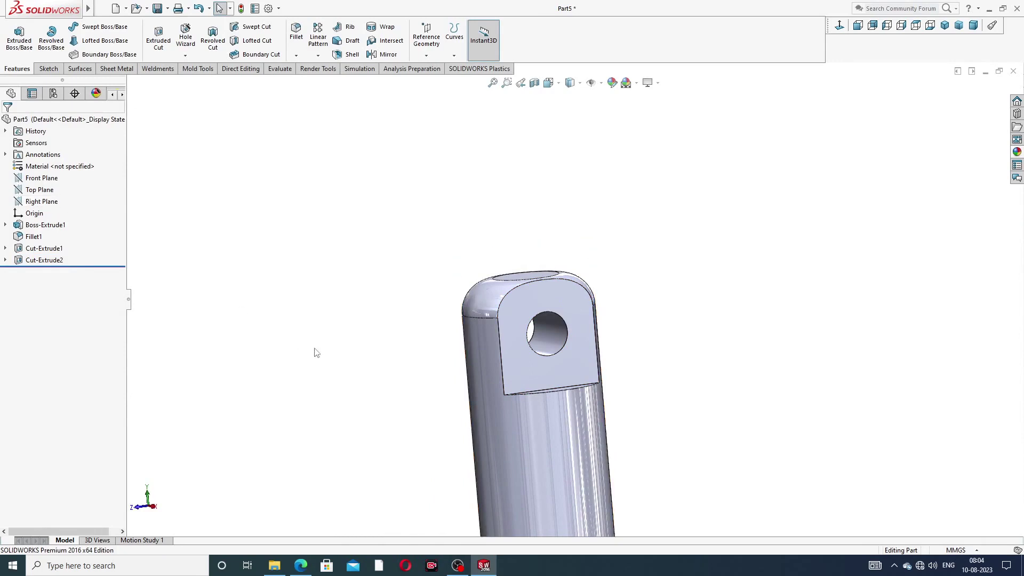
pyautogui.moveTo(418, 358); pyautogui.dragTo(584, 409, button='middle')
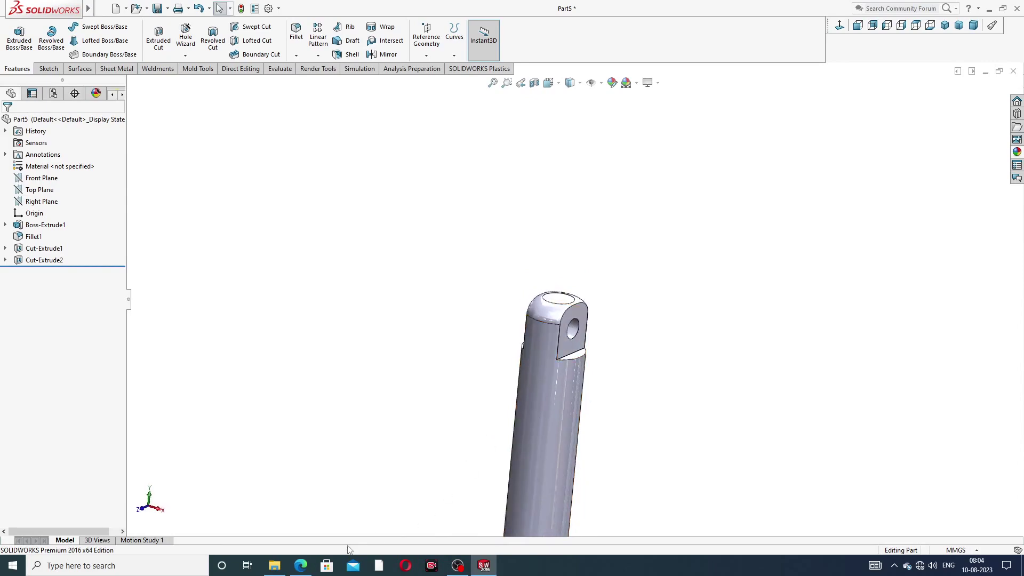
# Consult the top rod PDF drawing in the browser, return to SOLIDWORKS and start a sketch on the Right Plane, viewed normal to it
pyautogui.click(300, 565)
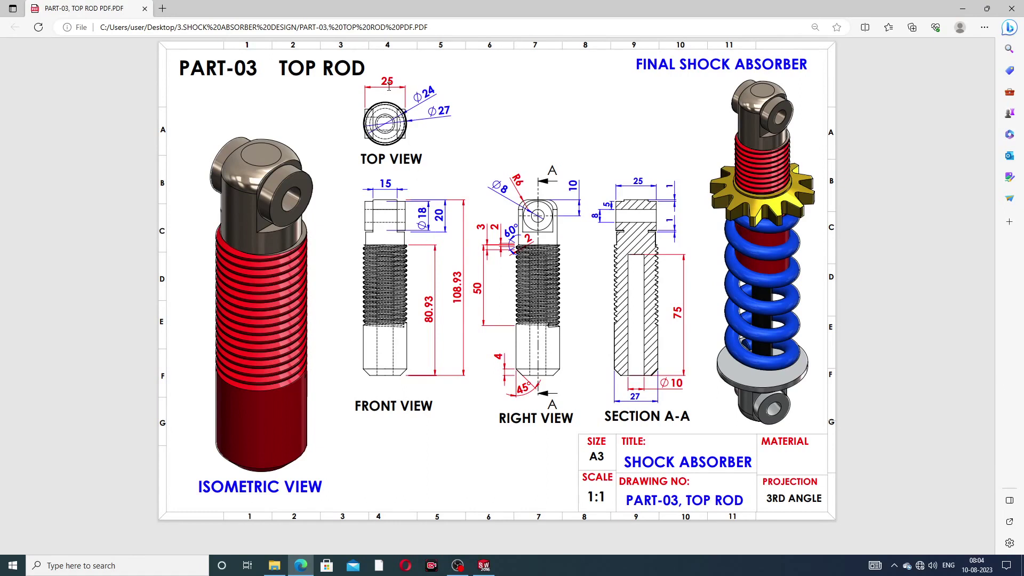
pyautogui.click(300, 565)
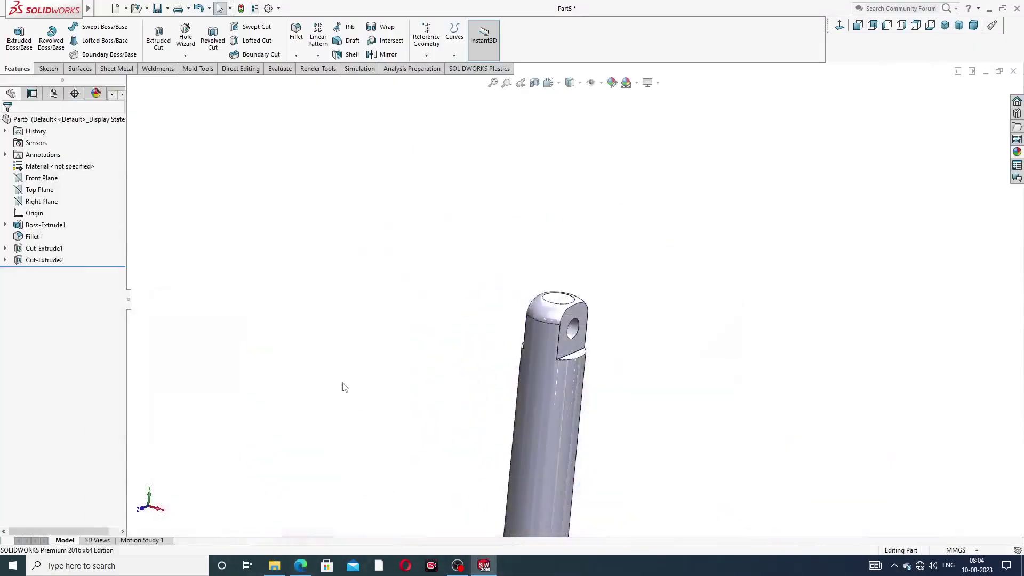
pyautogui.click(55, 202)
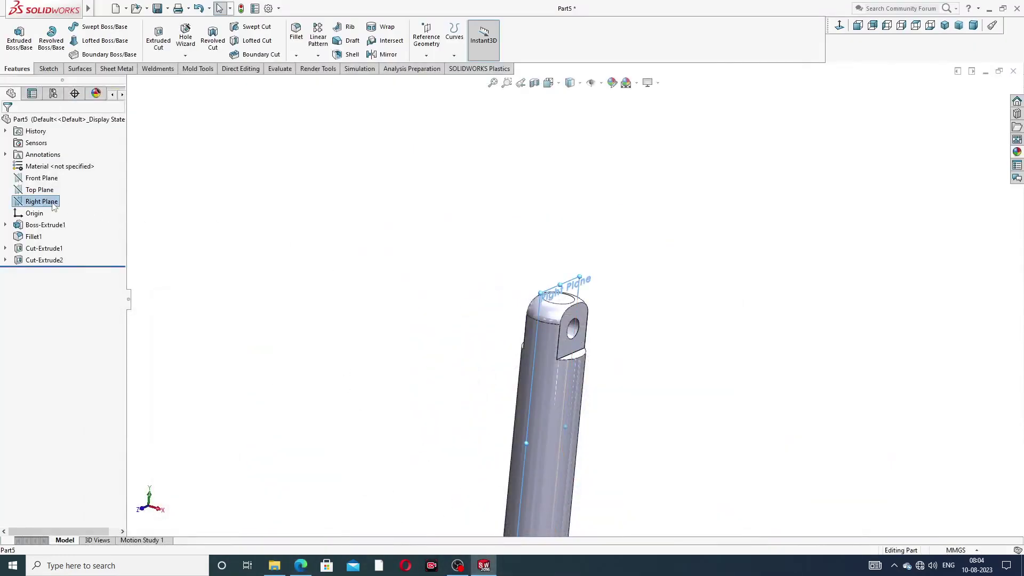
pyautogui.click(59, 188)
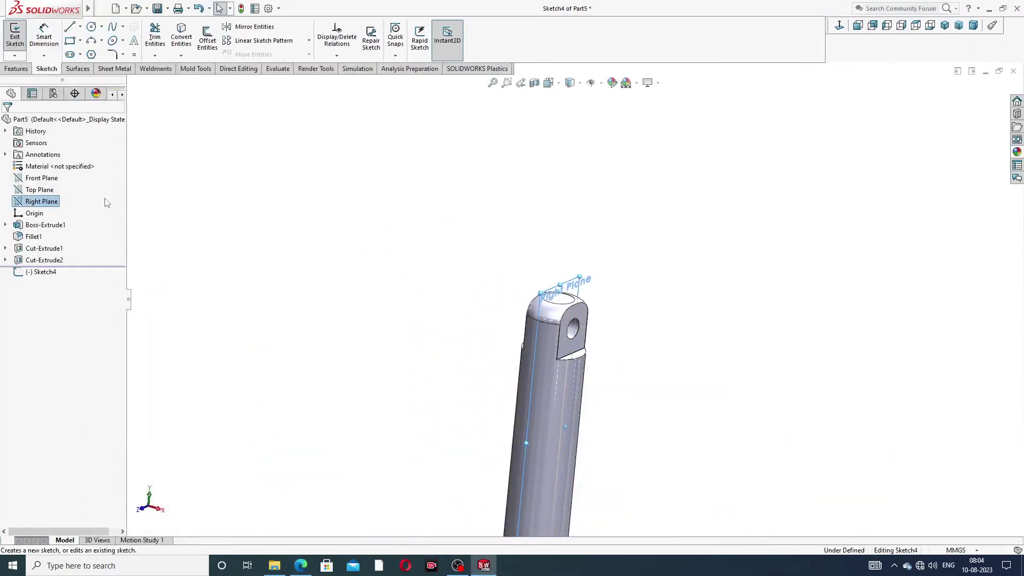
pyautogui.click(840, 25)
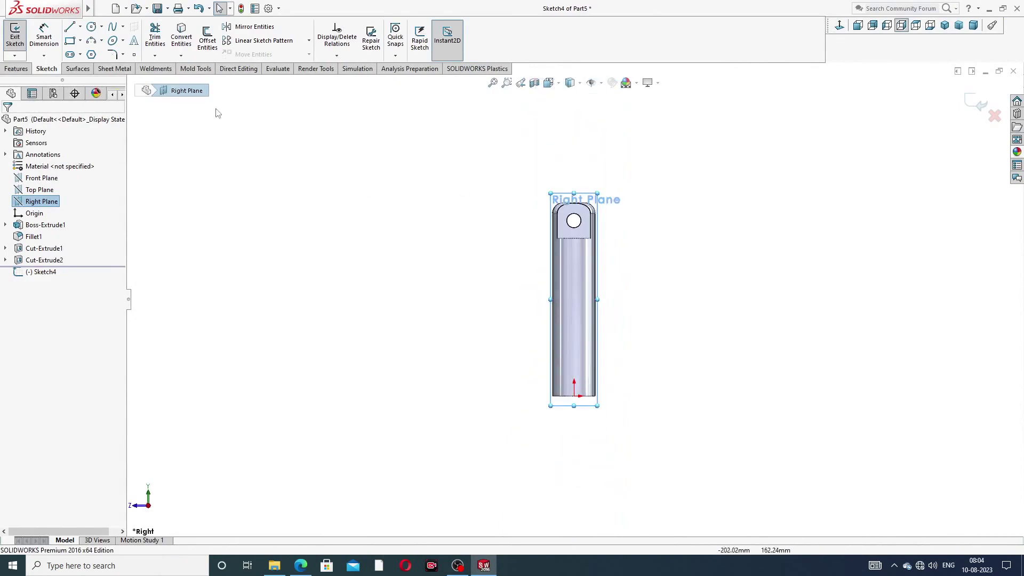
# Sketch a circle about 16.5 mm in diameter centred on the cross hole and convert the hole's edge into the sketch
pyautogui.click(102, 26)
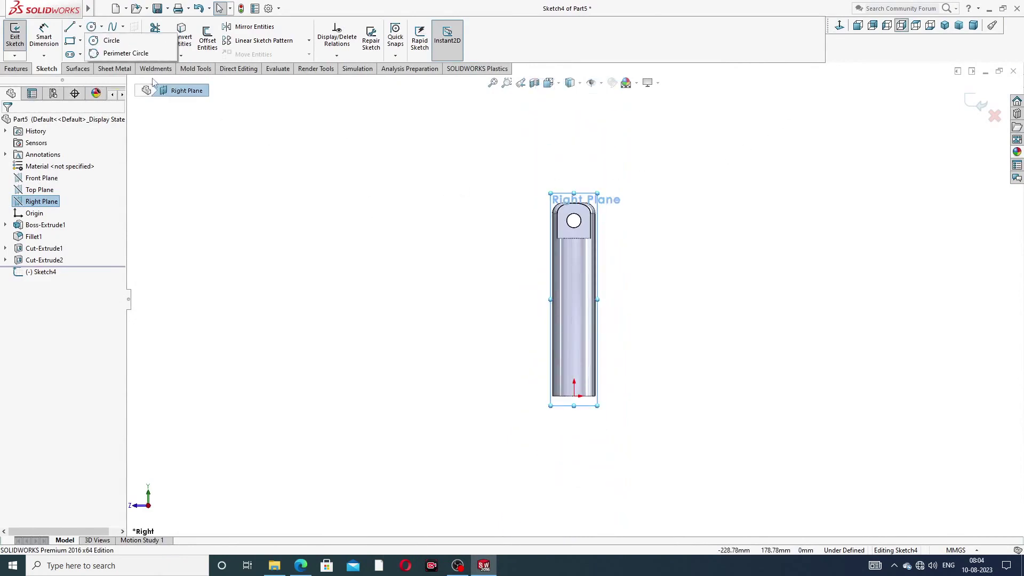
pyautogui.click(111, 40)
pyautogui.scroll(-3, 602, 214)
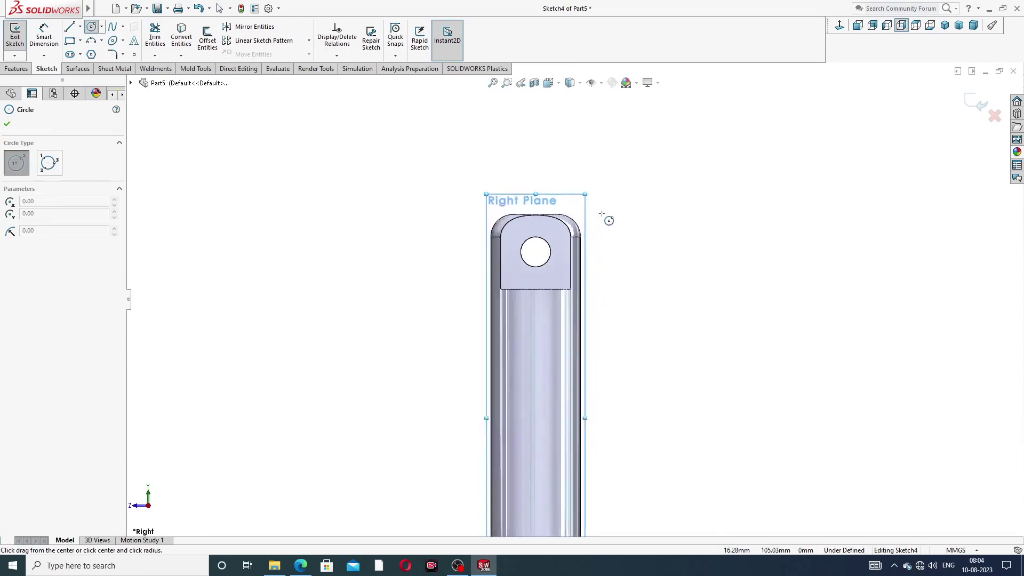
pyautogui.scroll(-2, 601, 214)
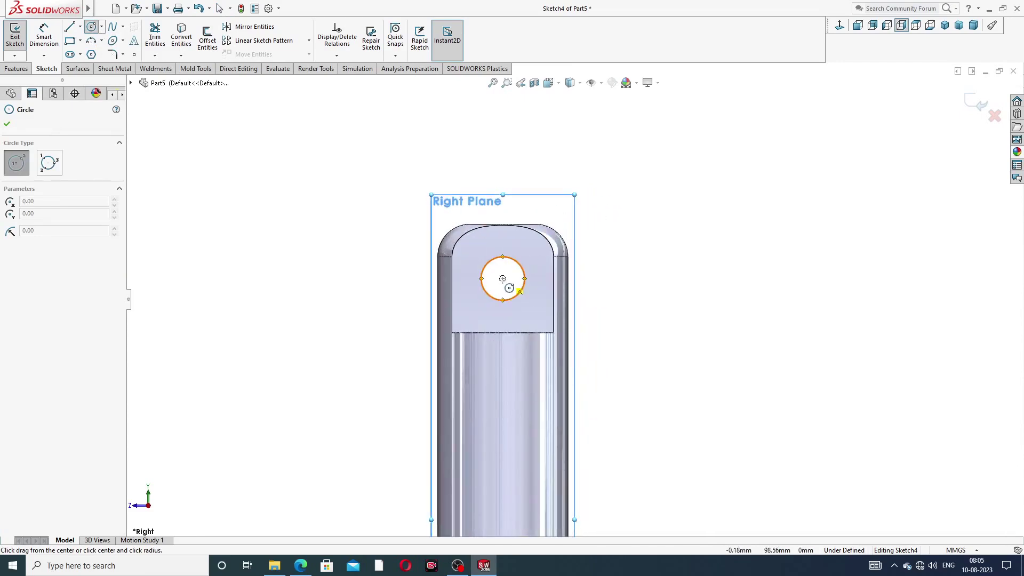
pyautogui.click(502, 278)
pyautogui.click(512, 235)
pyautogui.rightClick(560, 193)
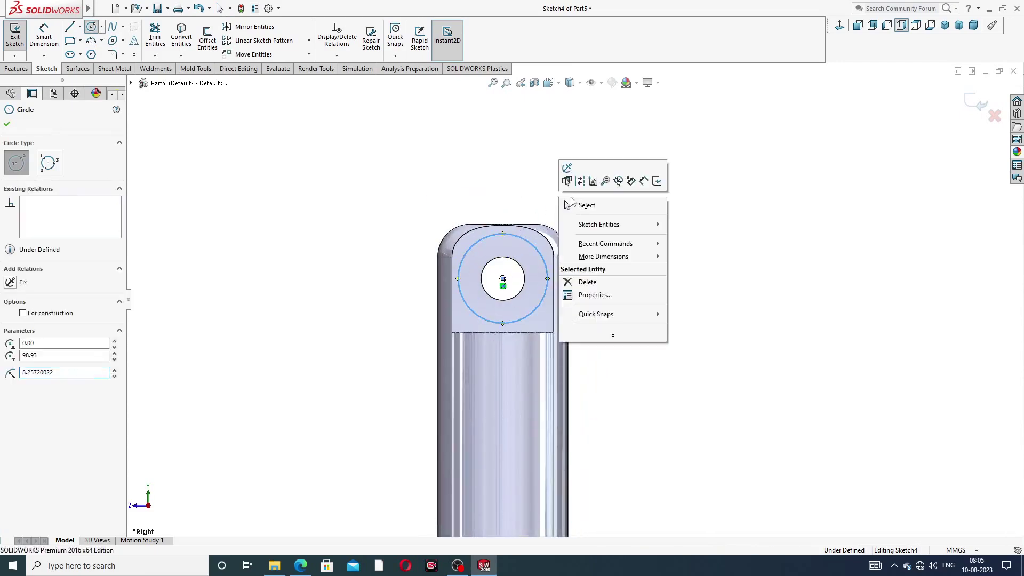
pyautogui.click(578, 205)
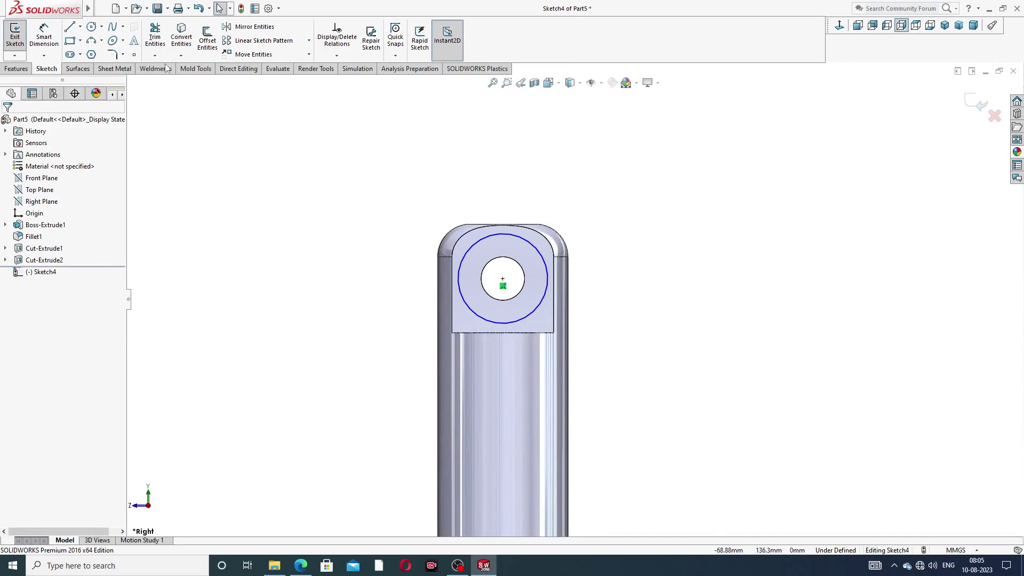
pyautogui.click(488, 262)
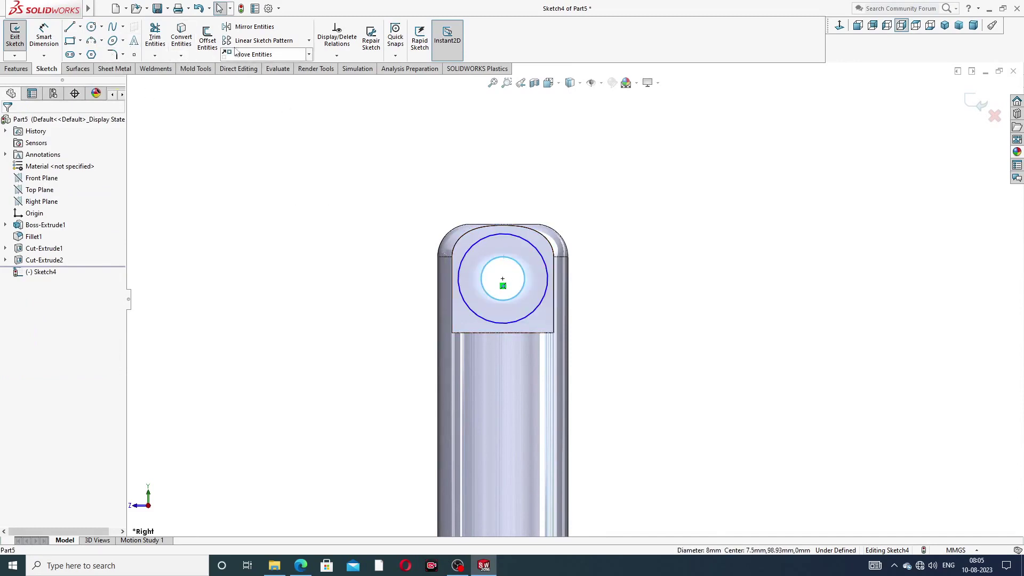
pyautogui.click(181, 39)
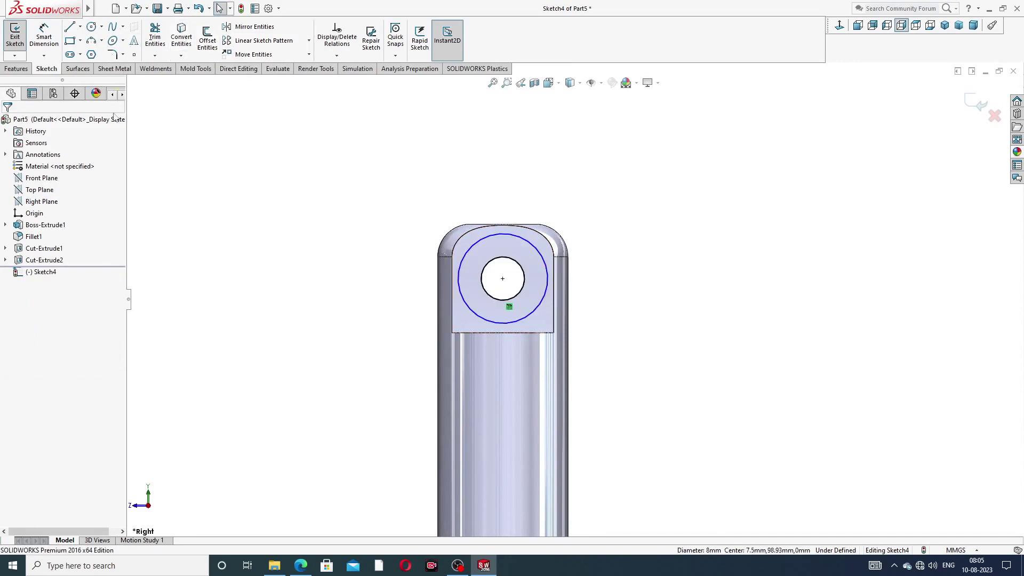
# Dimension the outer circle's diameter as 18 mm
pyautogui.click(48, 36)
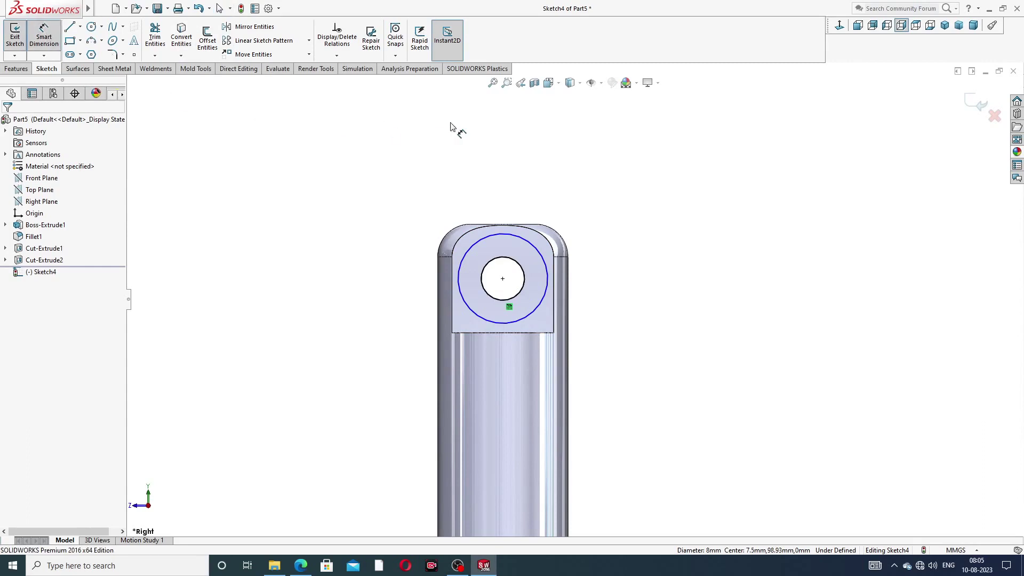
pyautogui.click(504, 234)
pyautogui.click(611, 211)
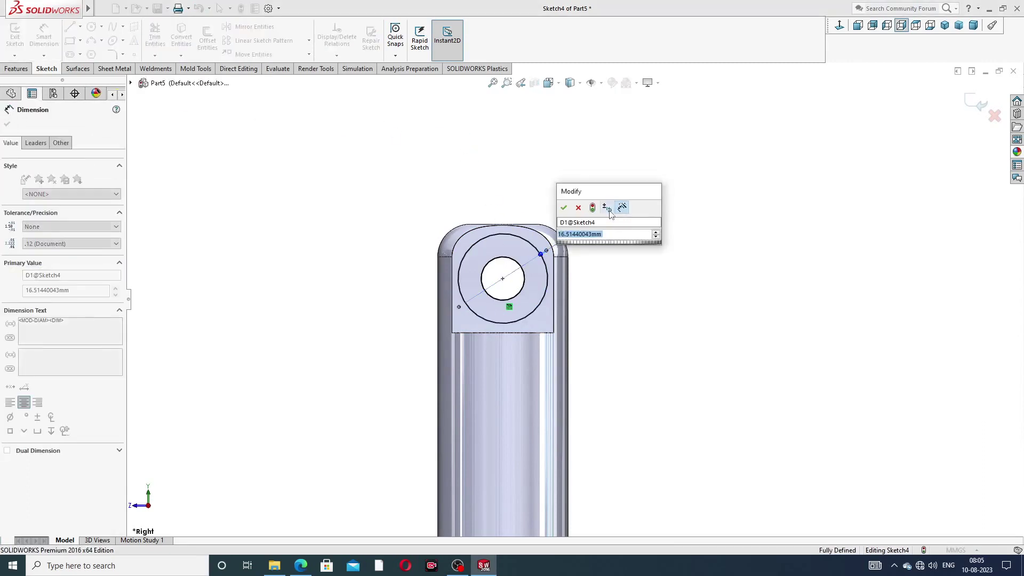
pyautogui.write('18')
pyautogui.press('Return')
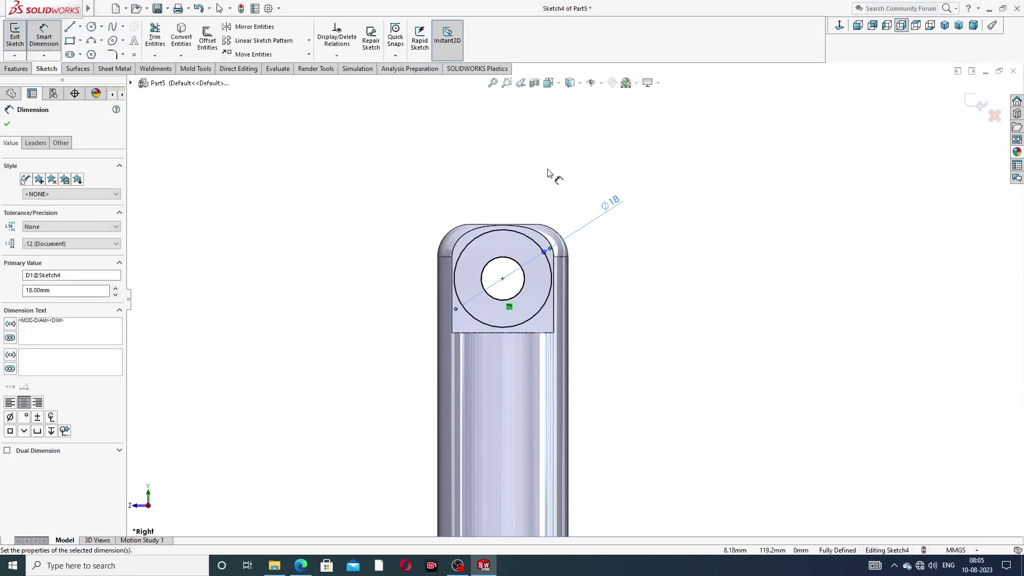
pyautogui.press('Escape')
pyautogui.scroll(-3, 482, 290)
pyautogui.rightClick(737, 119)
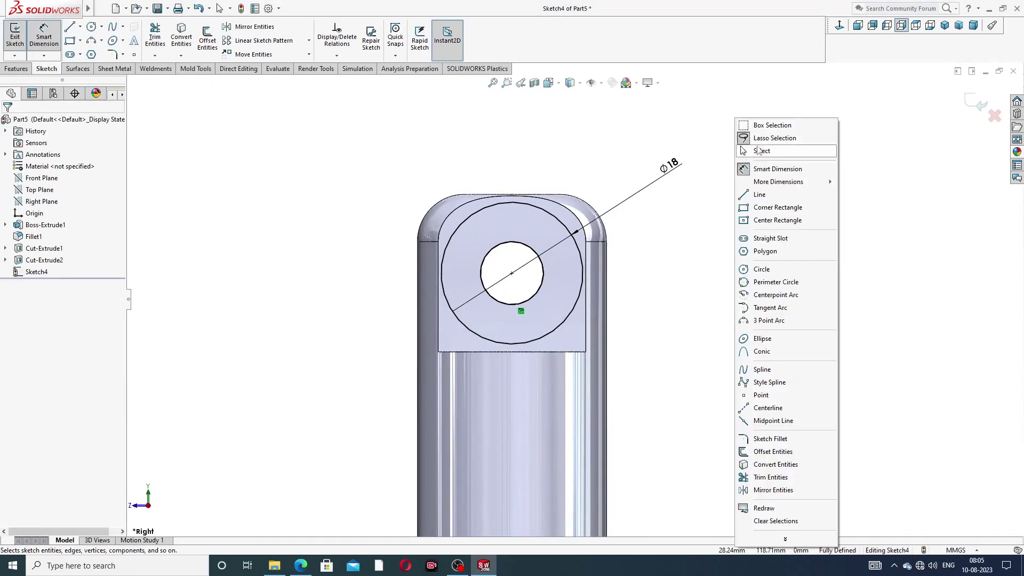
pyautogui.click(760, 150)
# Extrude the ring between the two circles 25 mm with the Mid Plane end condition, and inspect the boss
pyautogui.click(16, 68)
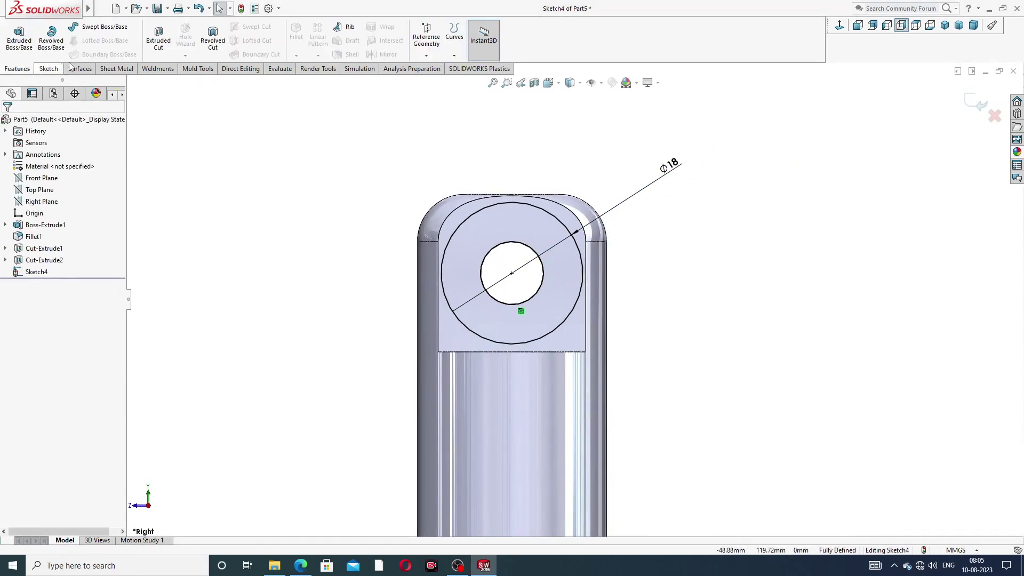
pyautogui.click(19, 35)
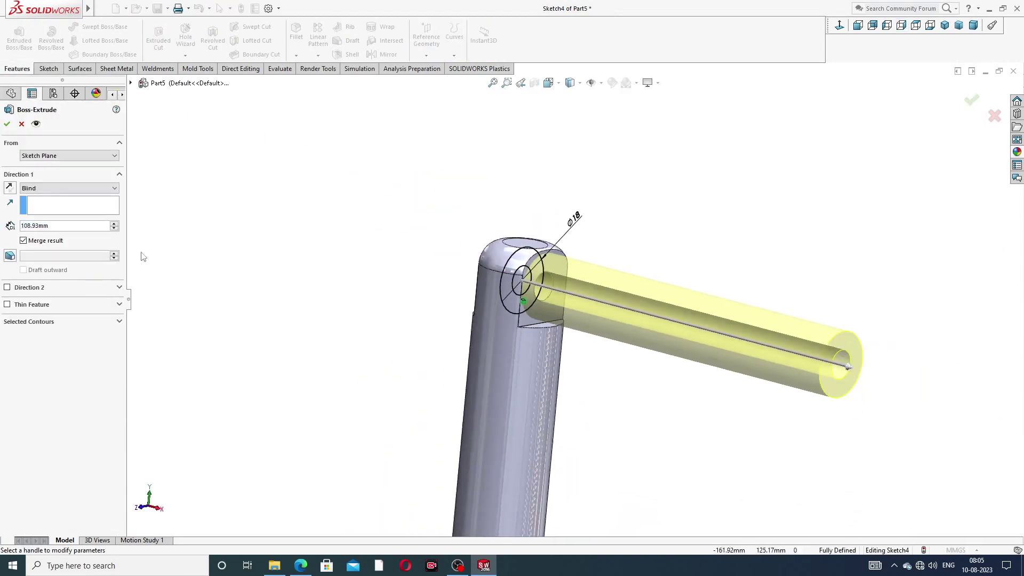
pyautogui.click(62, 190)
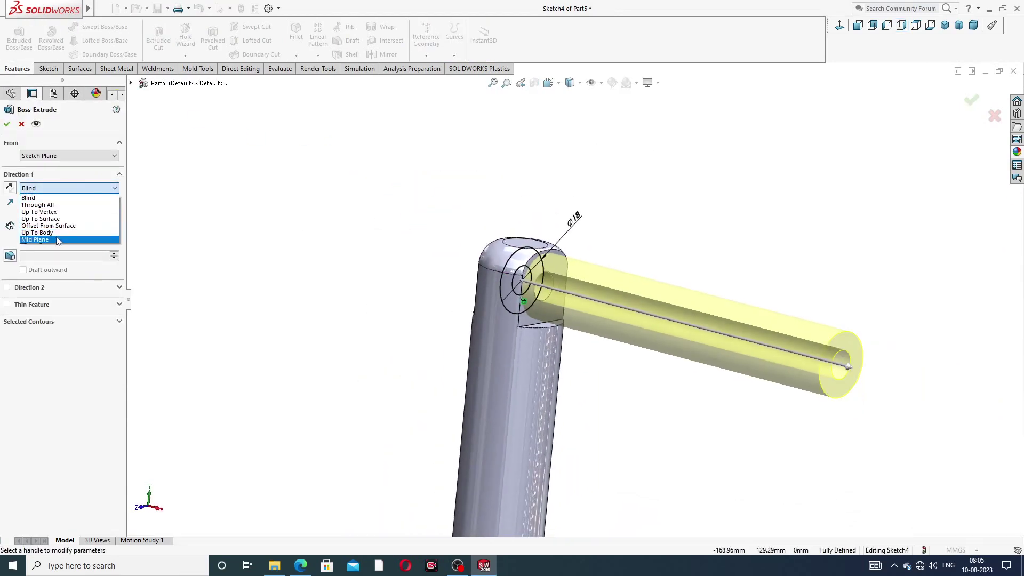
pyautogui.click(58, 240)
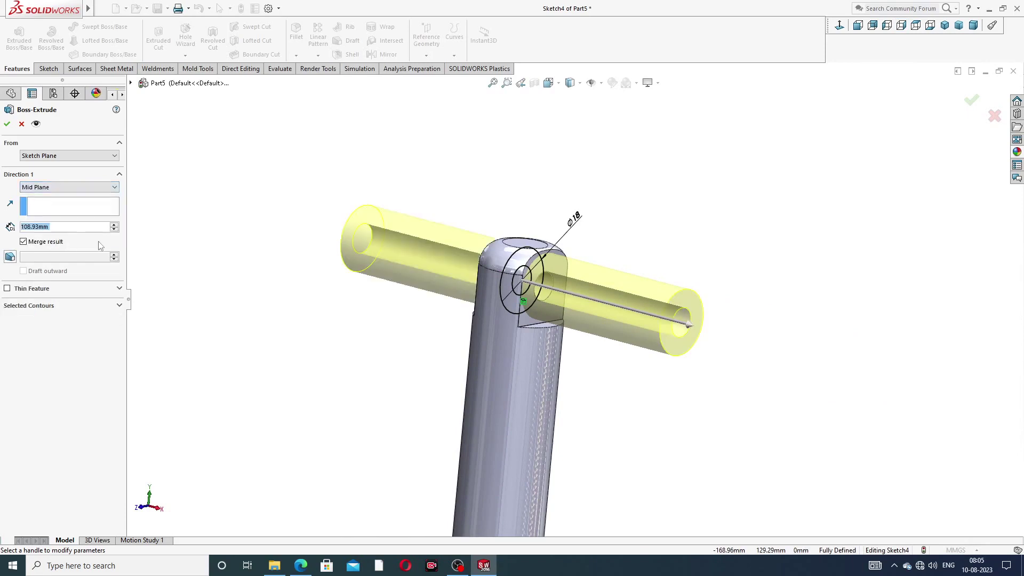
pyautogui.write('25')
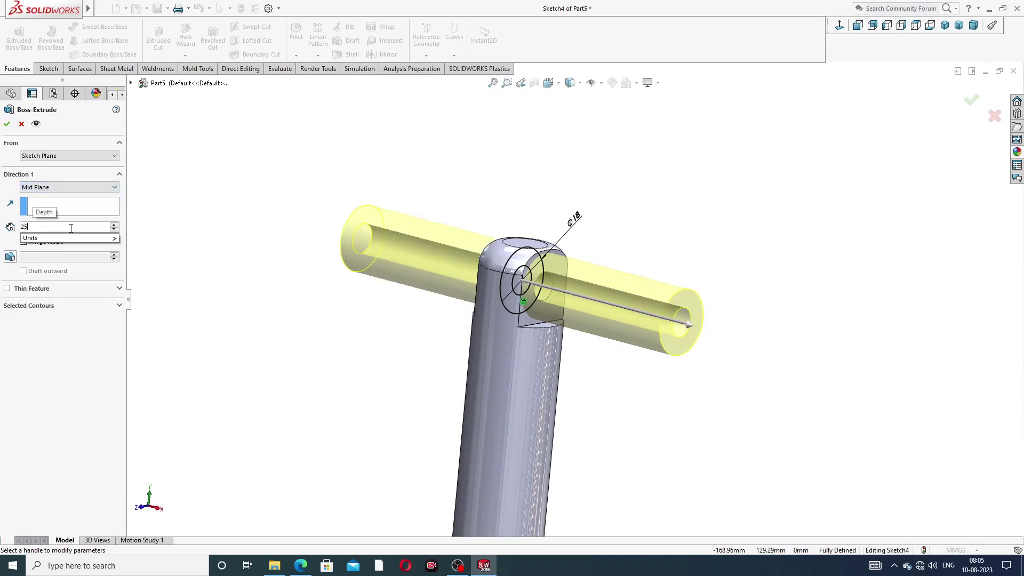
pyautogui.press('Return')
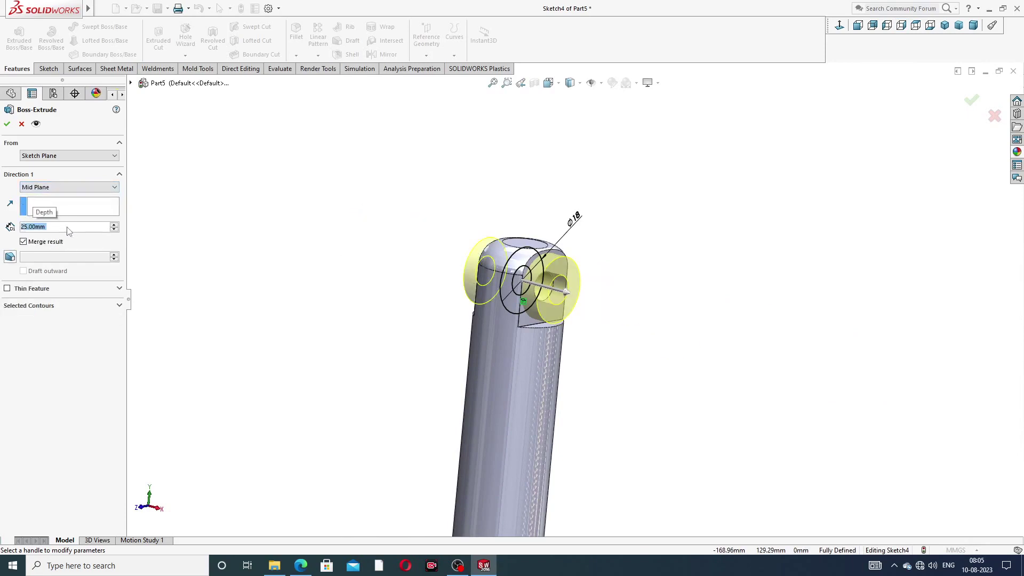
pyautogui.click(6, 124)
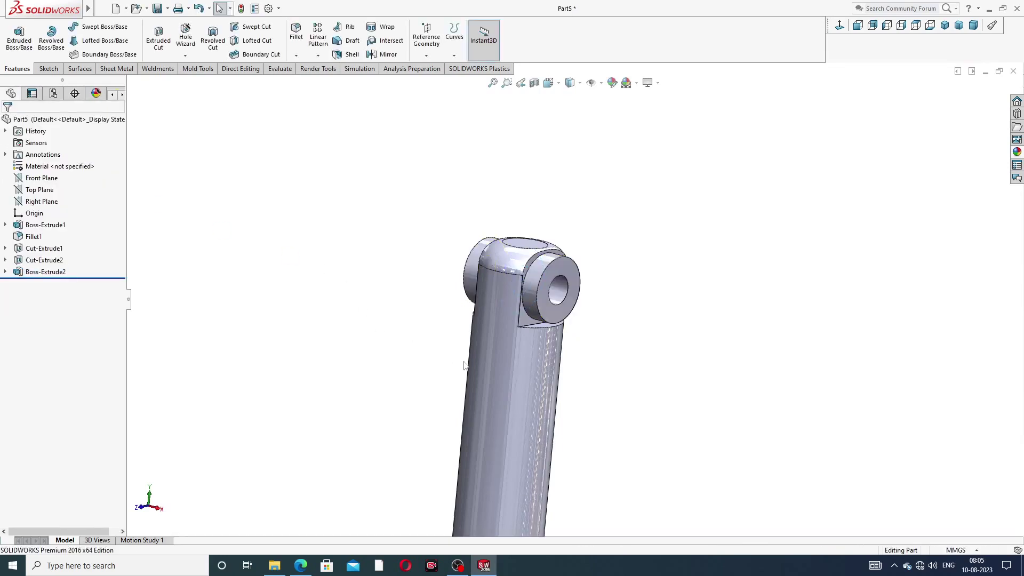
pyautogui.moveTo(465, 366); pyautogui.dragTo(500, 331, button='middle')
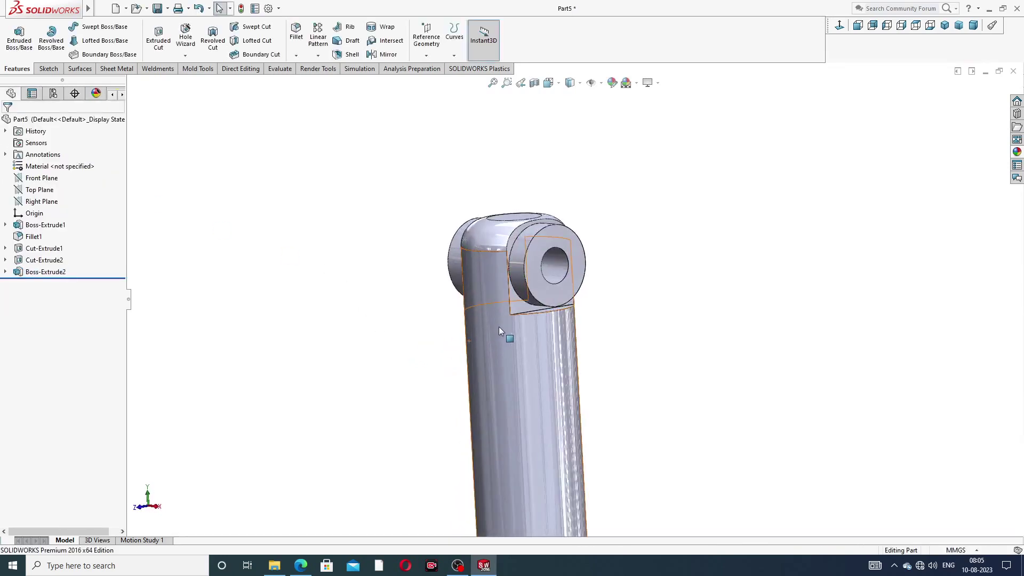
pyautogui.scroll(-1, 538, 289)
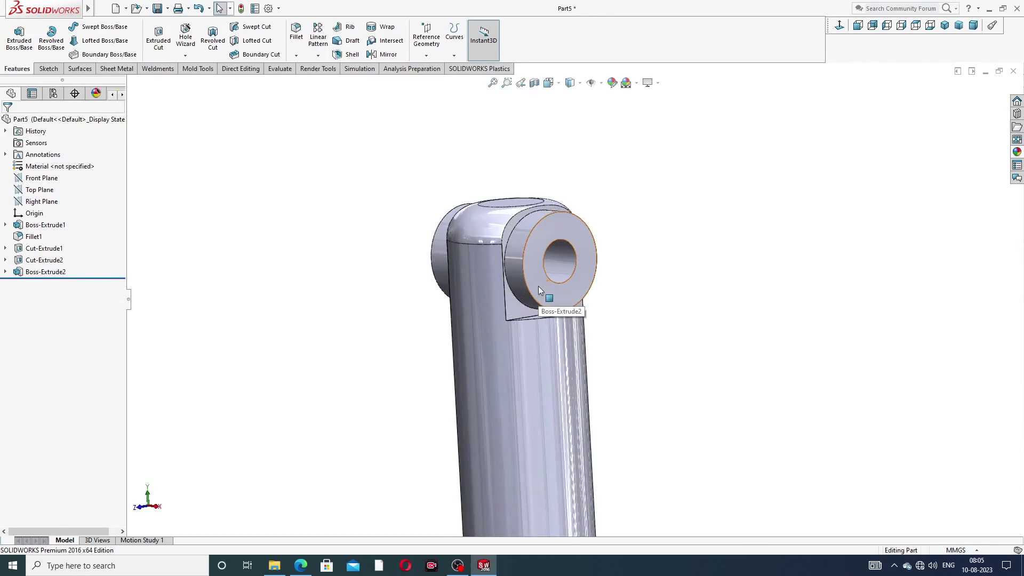
pyautogui.scroll(2, 538, 286)
pyautogui.moveTo(538, 286); pyautogui.dragTo(533, 312, button='middle')
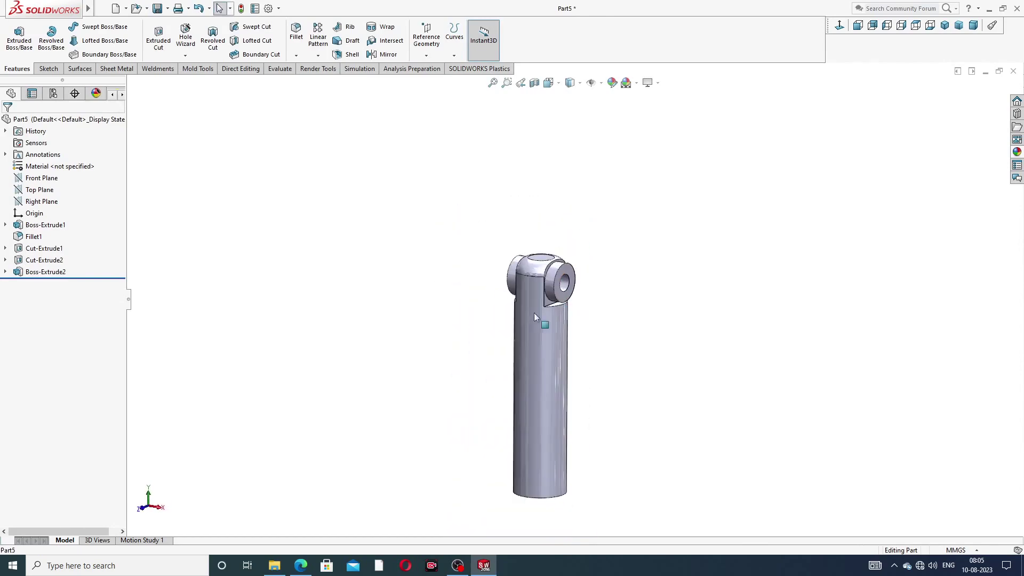
# Consult the top rod PDF drawing in the browser, return to SOLIDWORKS and start a sketch on the rod's bottom face, viewed normal to it
pyautogui.click(301, 565)
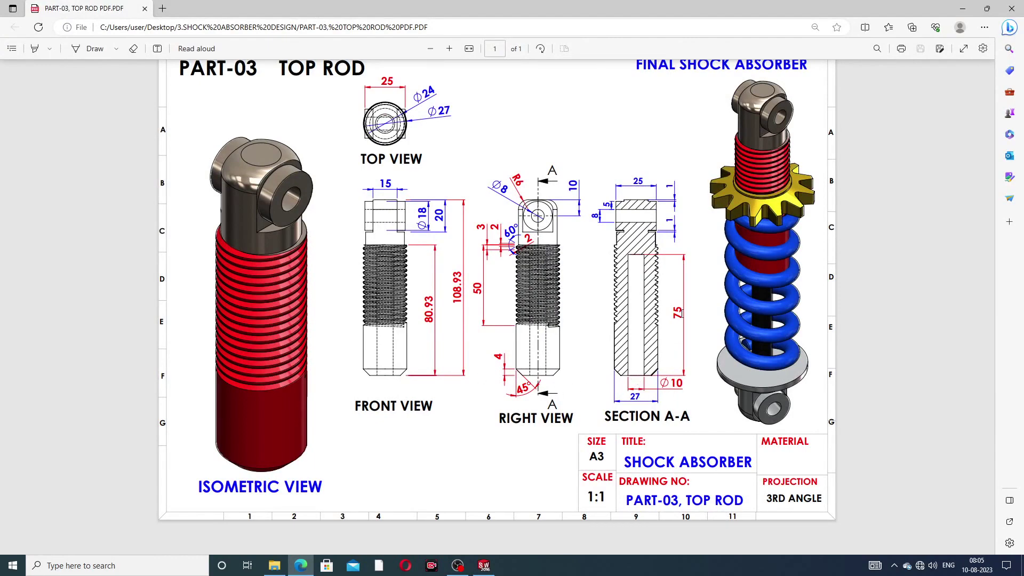
pyautogui.click(301, 565)
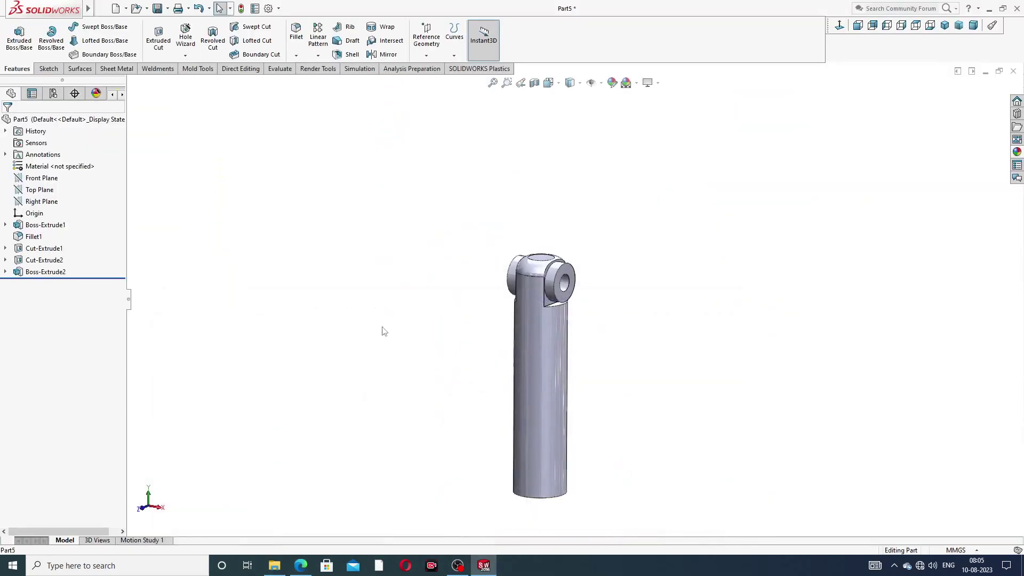
pyautogui.moveTo(568, 406); pyautogui.dragTo(551, 360, button='middle')
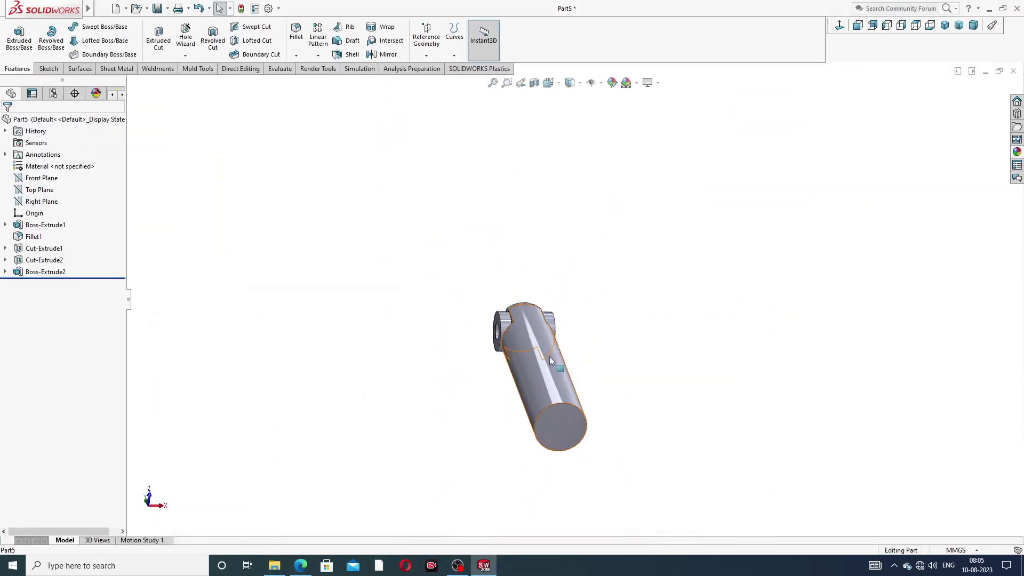
pyautogui.click(555, 433)
pyautogui.click(601, 402)
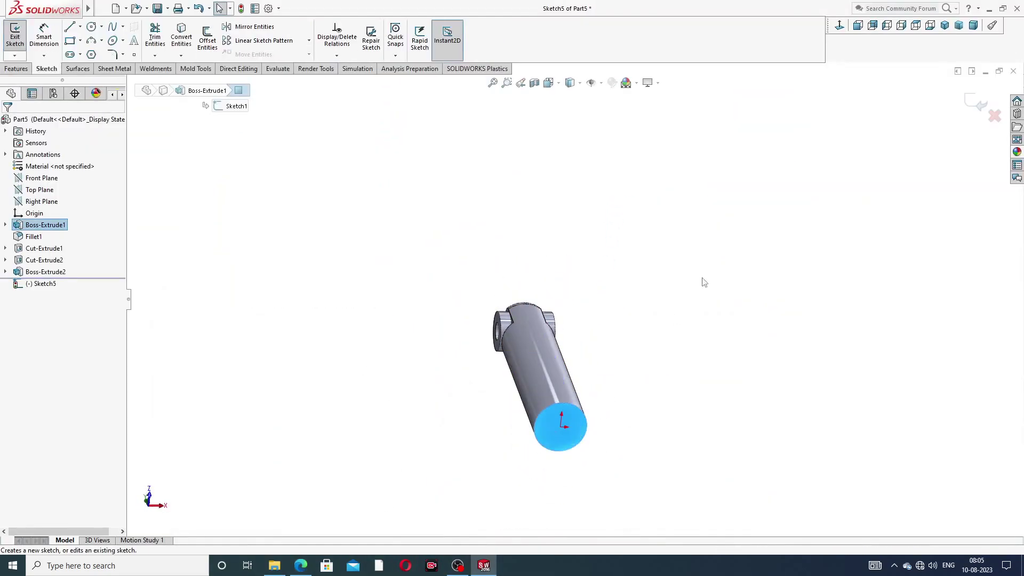
pyautogui.click(841, 28)
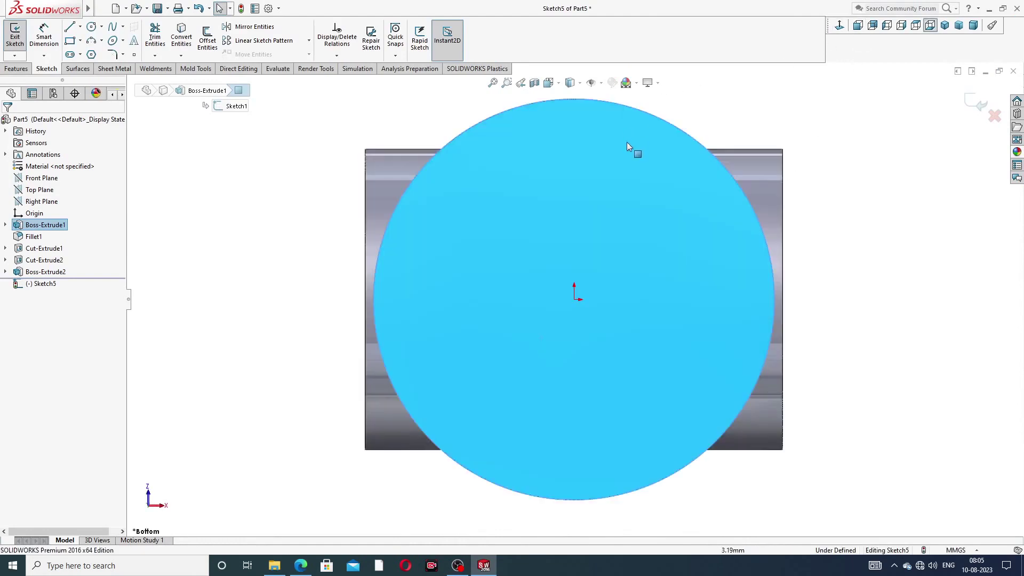
# Sketch a circle about 11.3 mm in diameter centred on the origin of the rod's bottom face
pyautogui.click(95, 28)
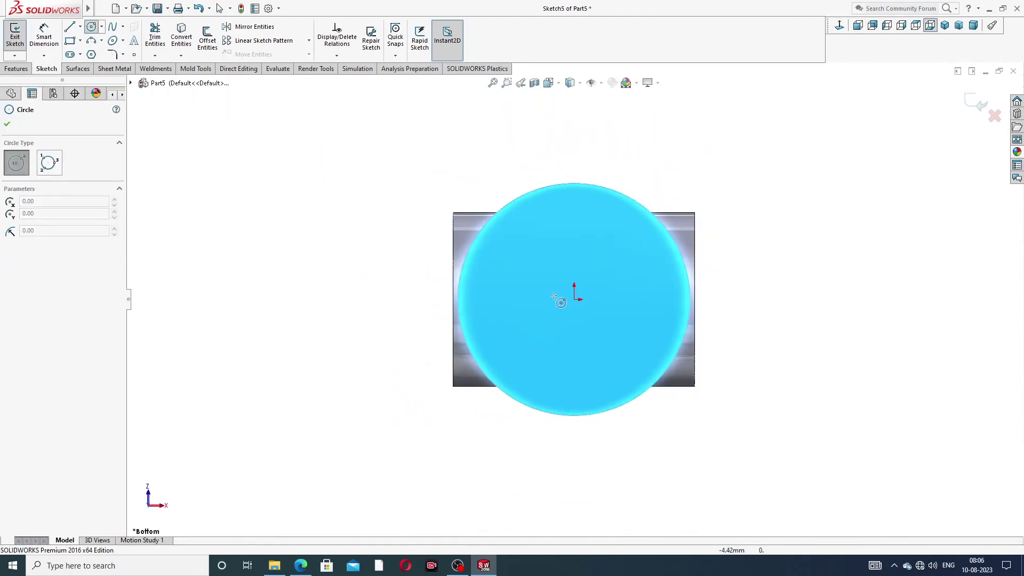
pyautogui.click(596, 246)
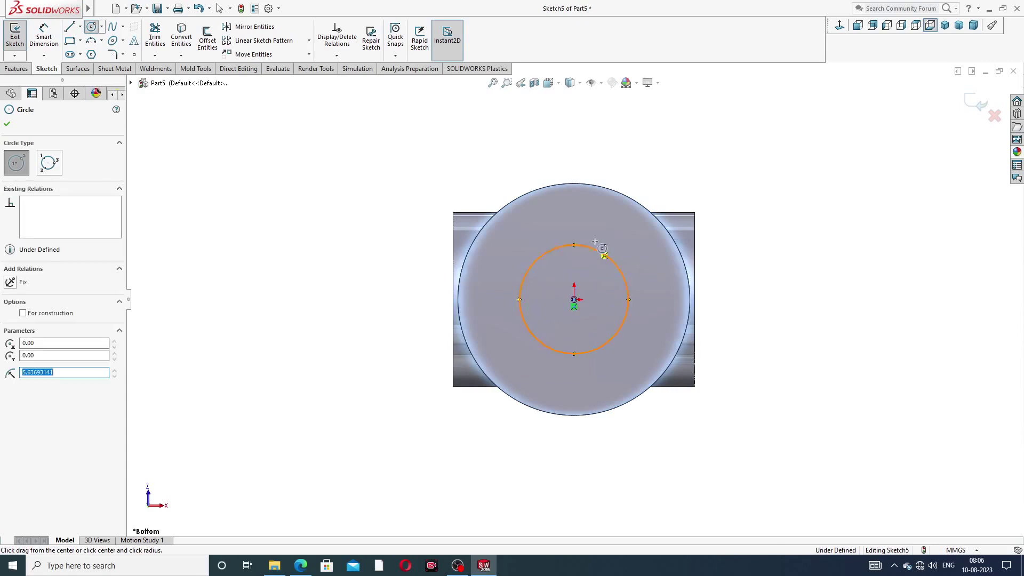
pyautogui.rightClick(600, 205)
pyautogui.click(622, 244)
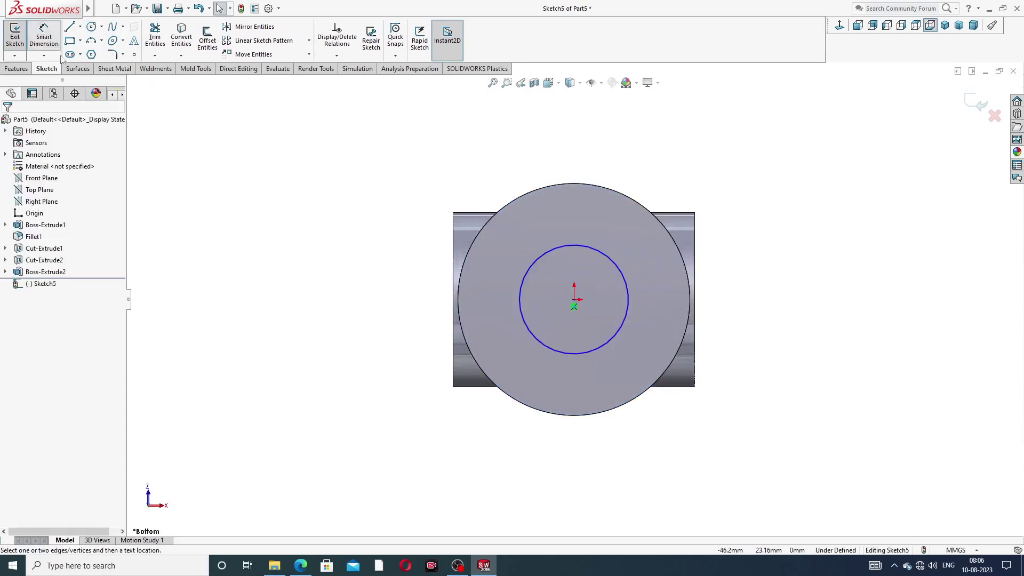
# Dimension the diameter of the circle on the bottom face as 10 mm
pyautogui.click(44, 37)
pyautogui.click(587, 246)
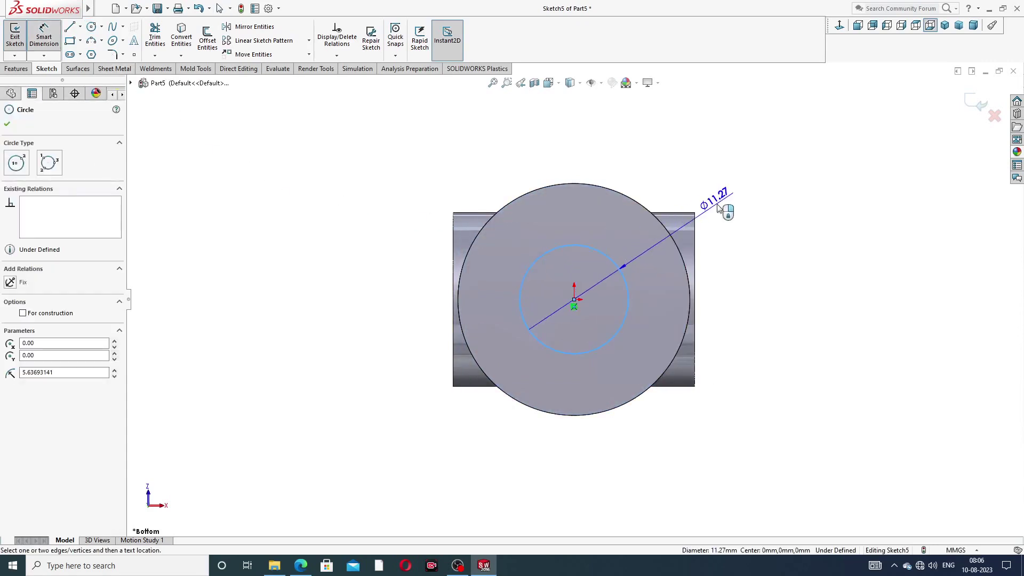
pyautogui.click(717, 207)
pyautogui.write('10')
pyautogui.press('Return')
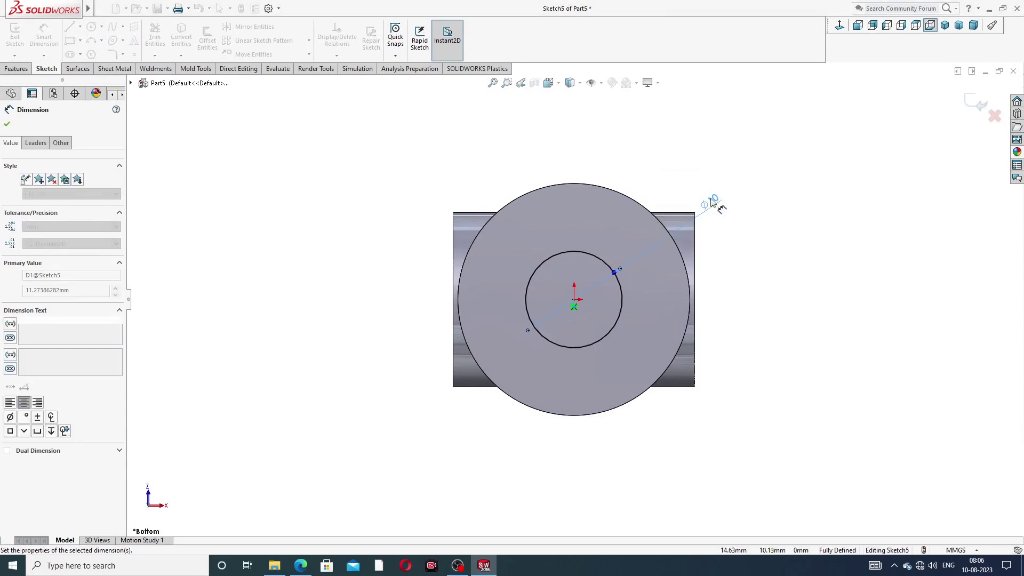
pyautogui.rightClick(658, 155)
pyautogui.click(676, 158)
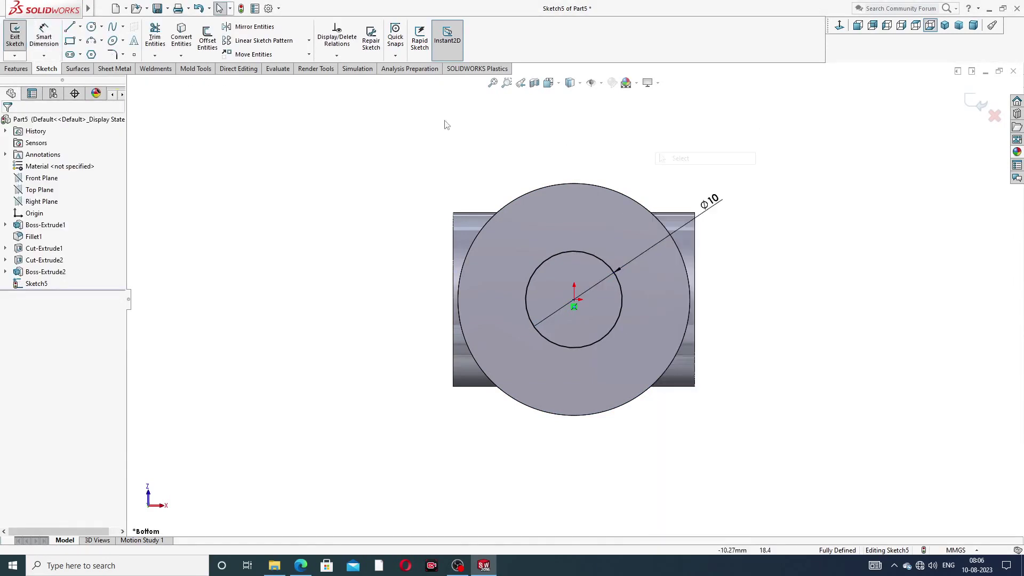
# Cut the 10 mm circle into the rod's bottom end as a blind Extruded Cut 75 mm deep
pyautogui.click(18, 68)
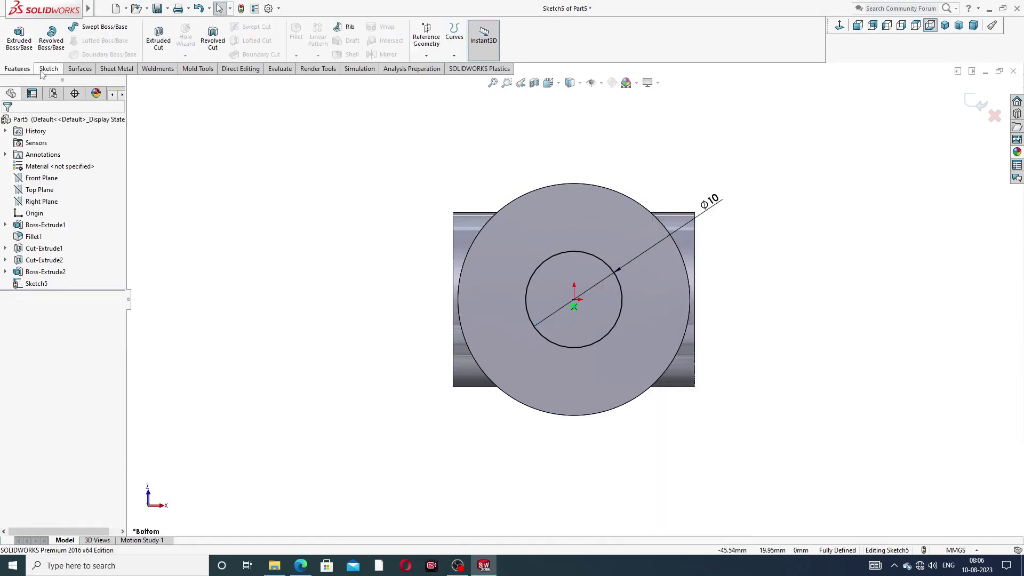
pyautogui.click(158, 38)
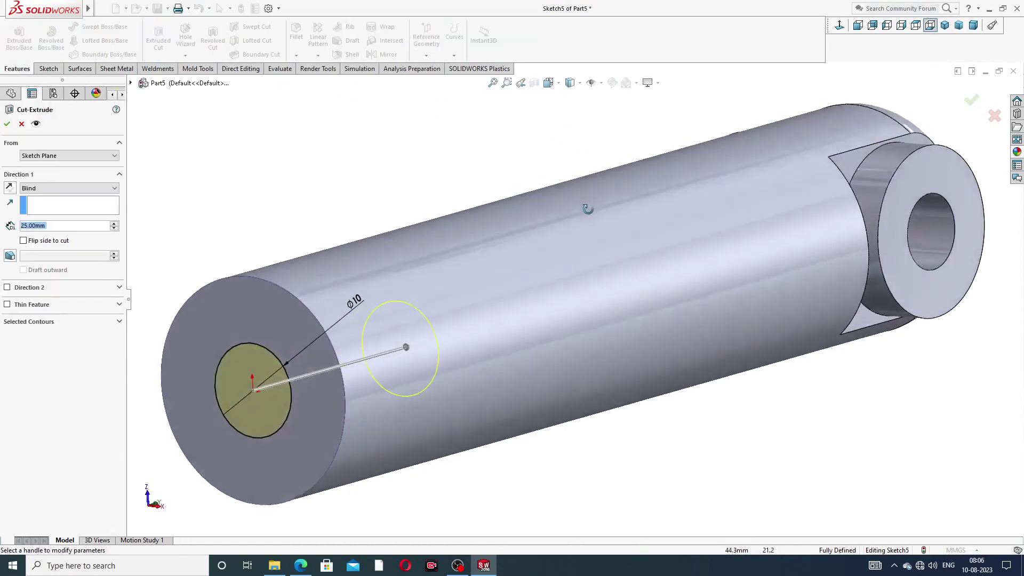
pyautogui.doubleClick(43, 226)
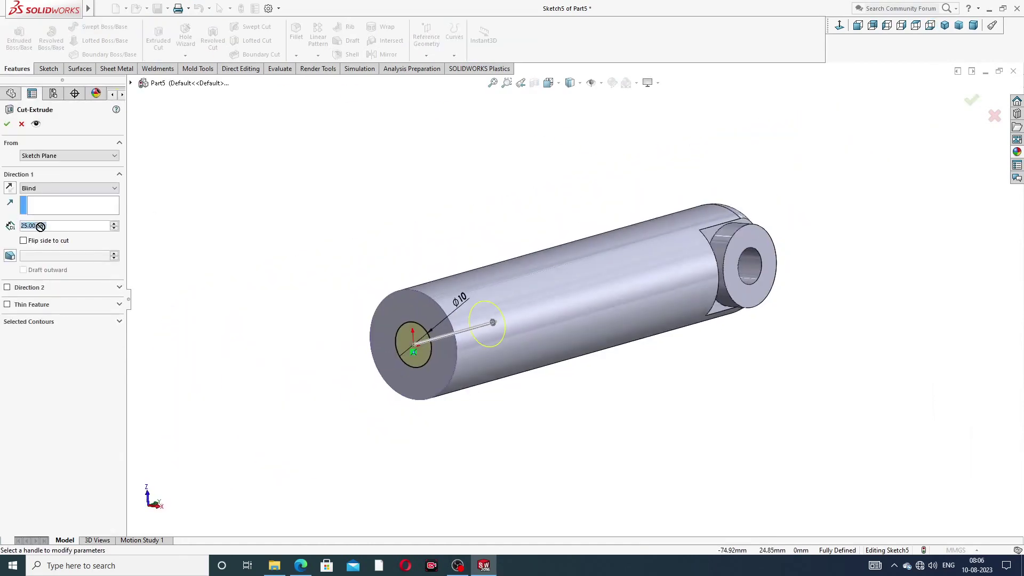
pyautogui.write('75')
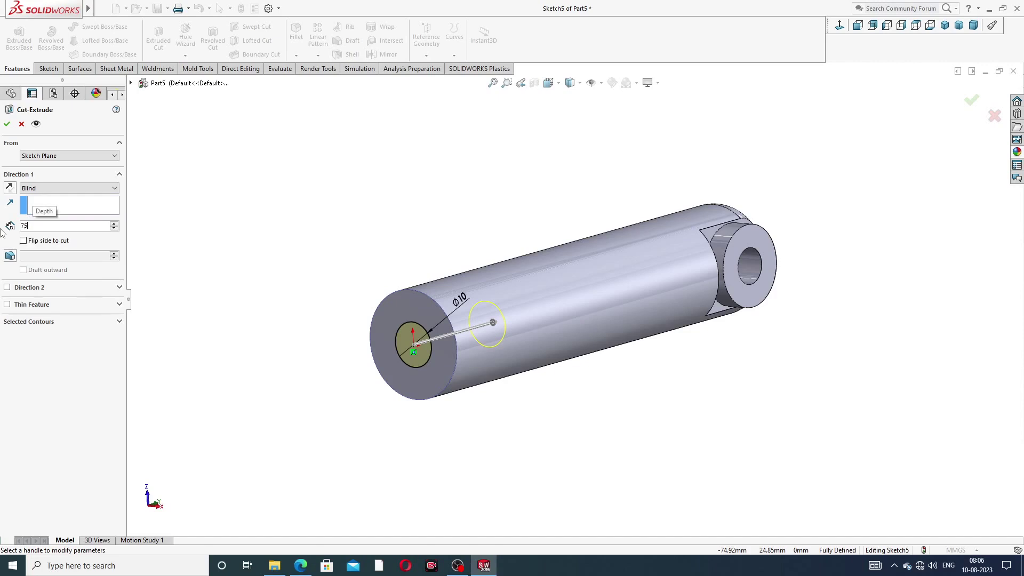
pyautogui.press('Return')
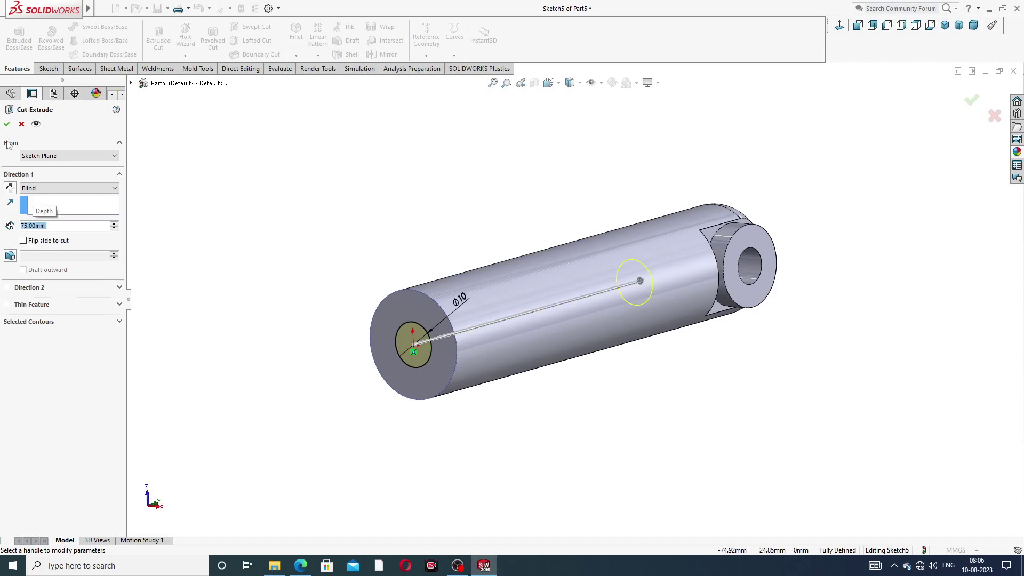
pyautogui.click(7, 124)
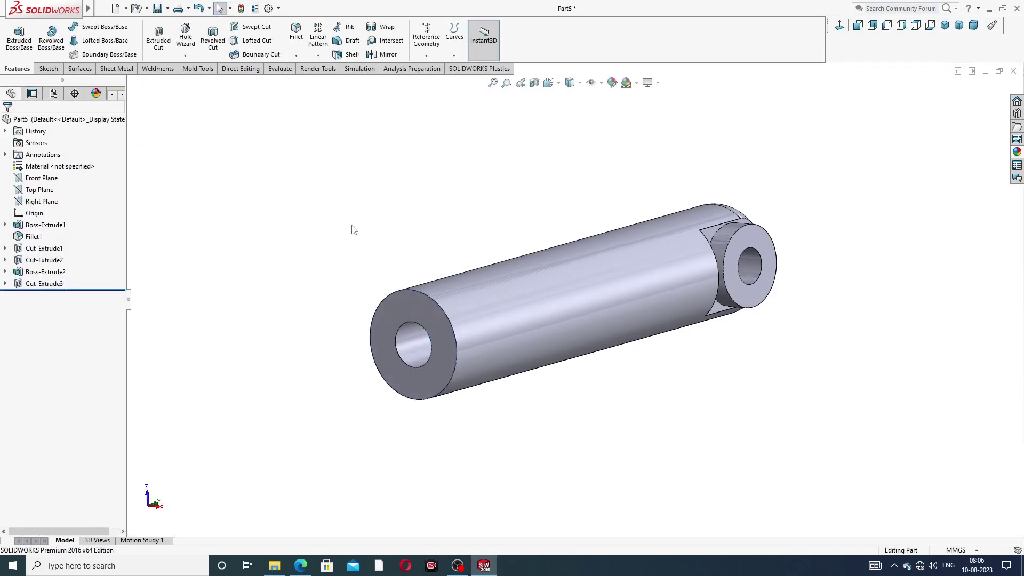
pyautogui.moveTo(411, 317); pyautogui.dragTo(446, 313, button='middle')
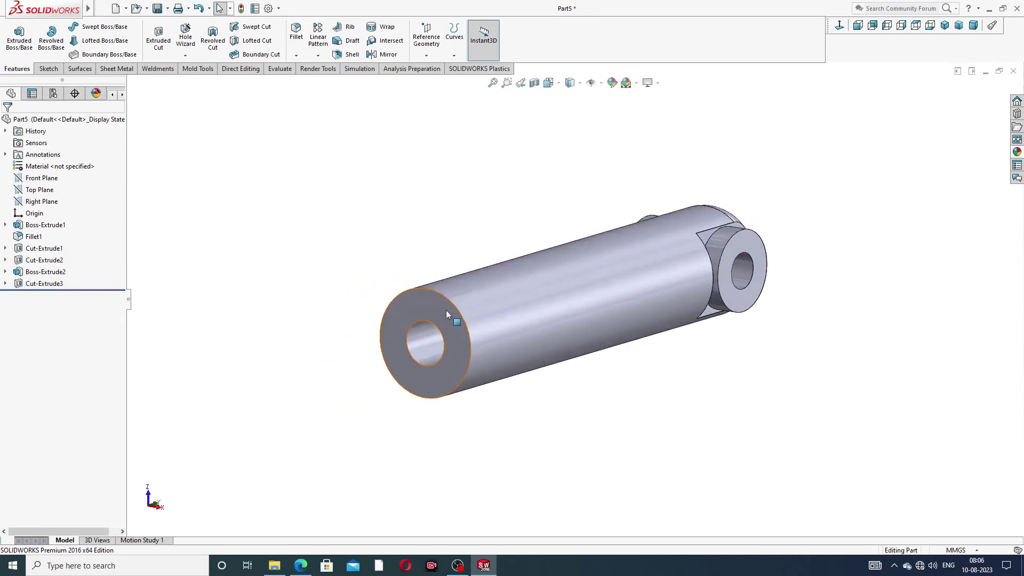
# Check the top rod PDF drawing in the browser, return to SOLIDWORKS and open a sketch on the bored bottom face, viewed normal to it
pyautogui.click(301, 566)
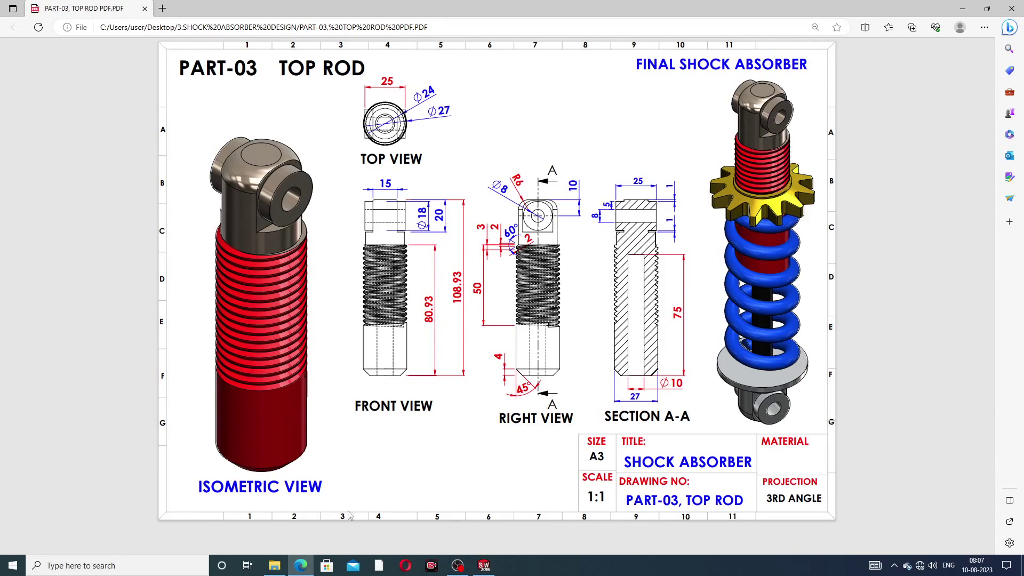
pyautogui.click(301, 565)
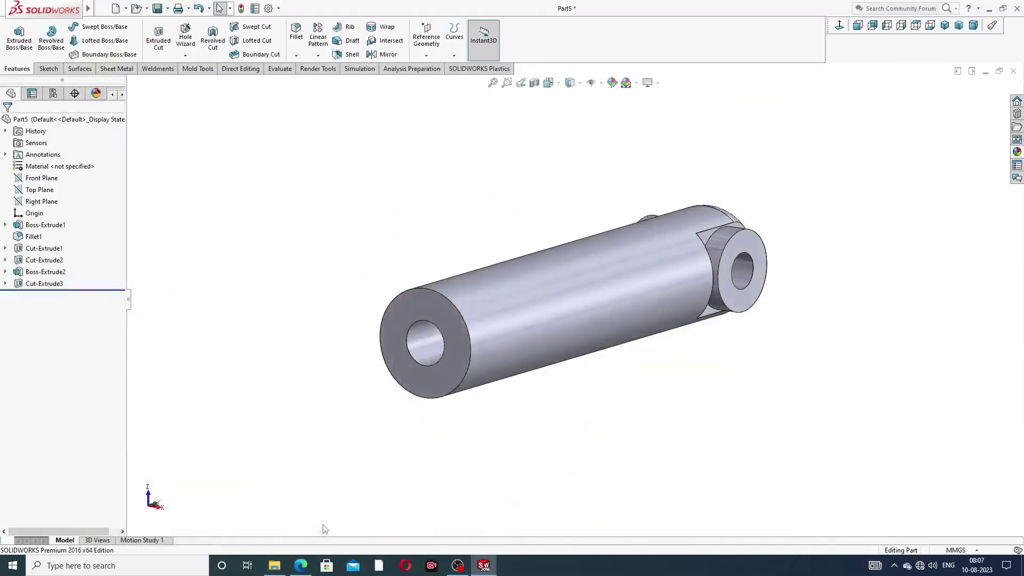
pyautogui.click(433, 305)
pyautogui.click(484, 276)
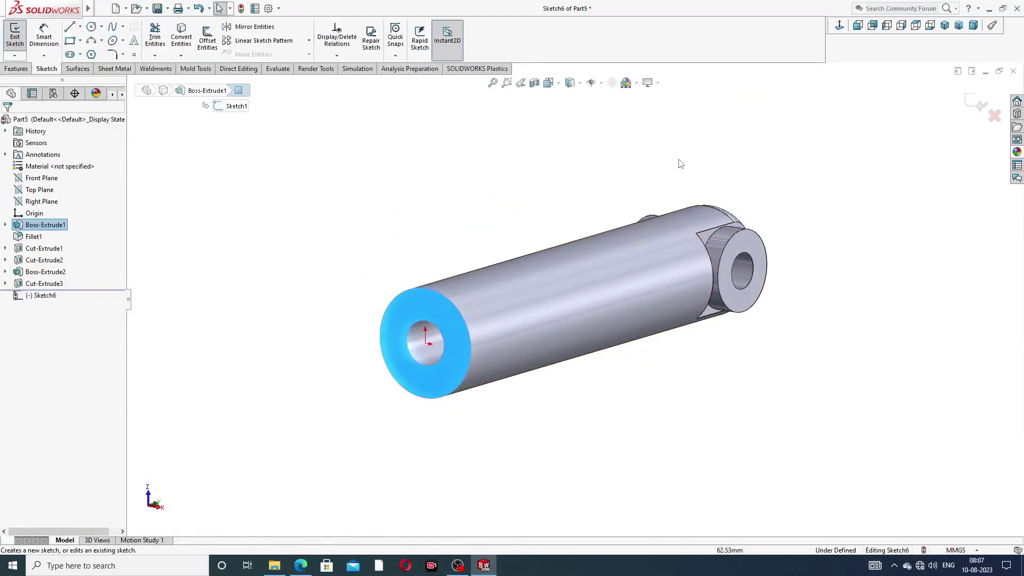
pyautogui.click(839, 26)
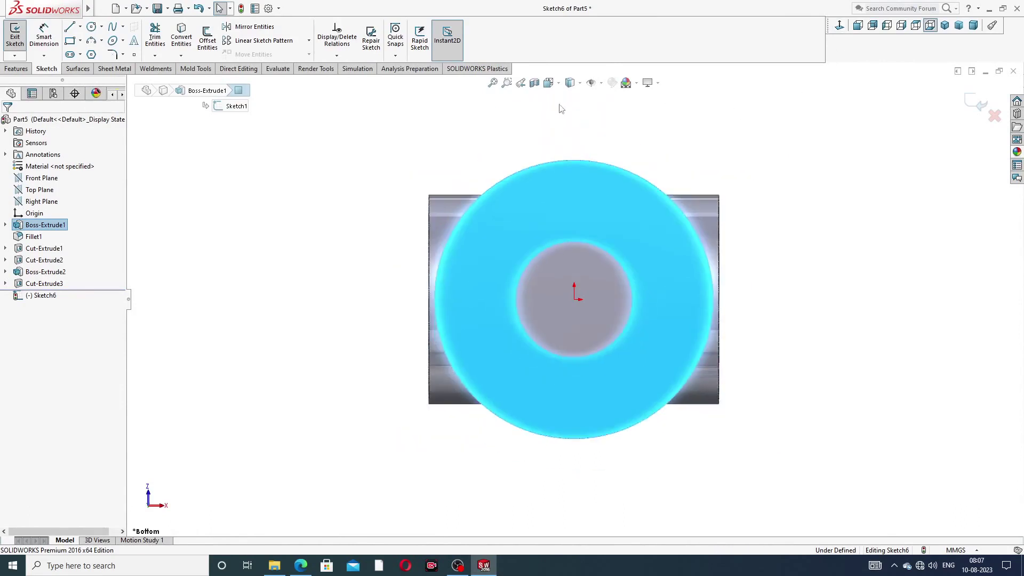
# Sketch a circle about 27.3 mm in diameter centred on the origin, just outside the rod's outer edge
pyautogui.click(91, 27)
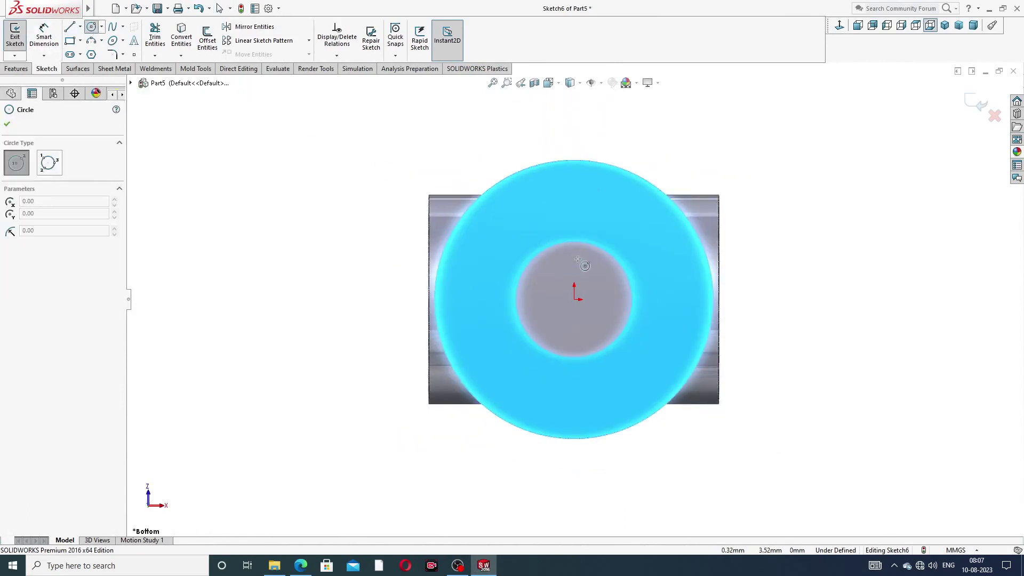
pyautogui.click(574, 299)
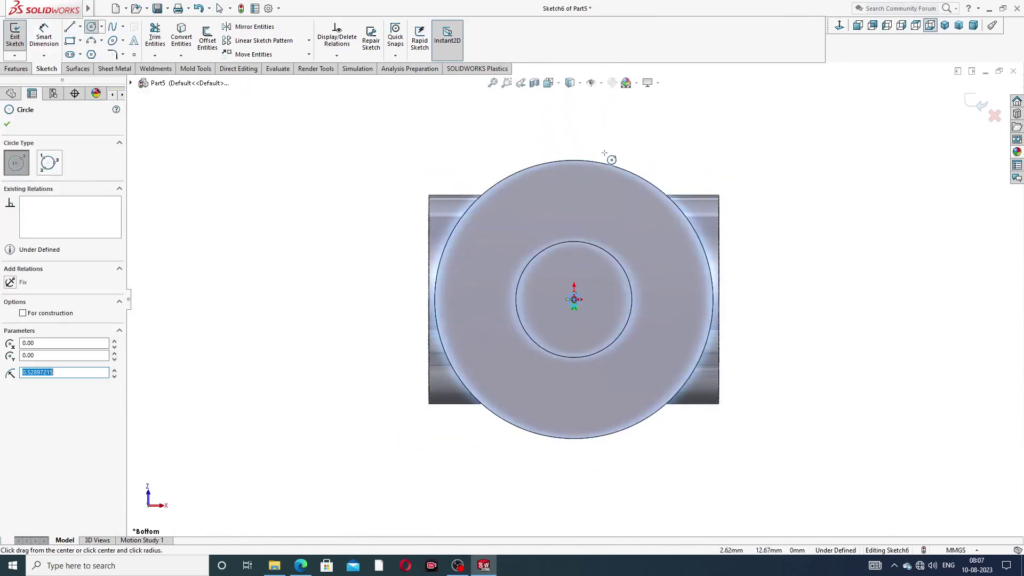
pyautogui.rightClick(623, 145)
pyautogui.click(645, 160)
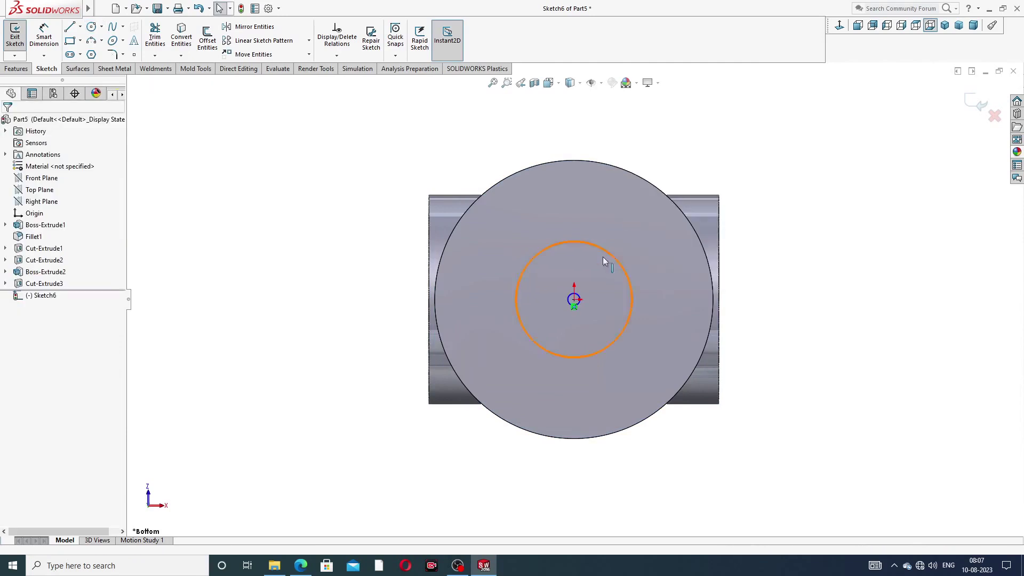
pyautogui.click(574, 299)
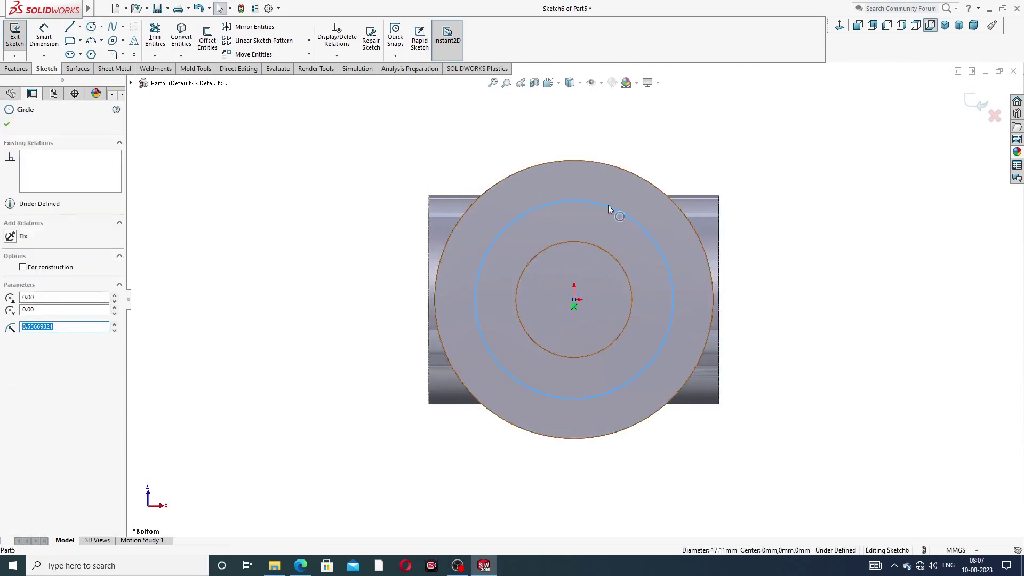
pyautogui.click(630, 151)
pyautogui.press('Escape')
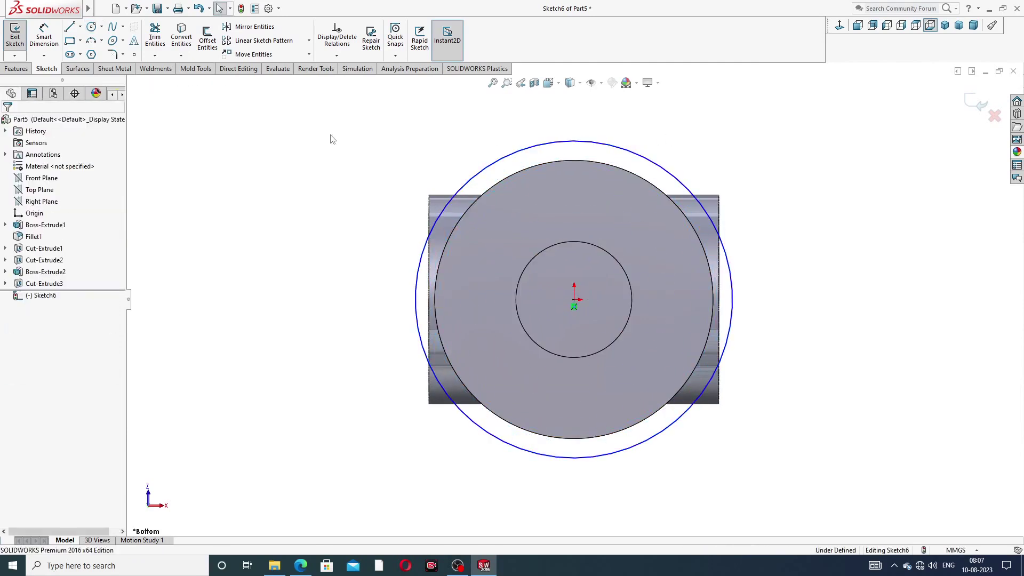
# Convert the circular edge of the 10 mm bore into the sketch with Convert Entities
pyautogui.click(545, 248)
pyautogui.click(181, 40)
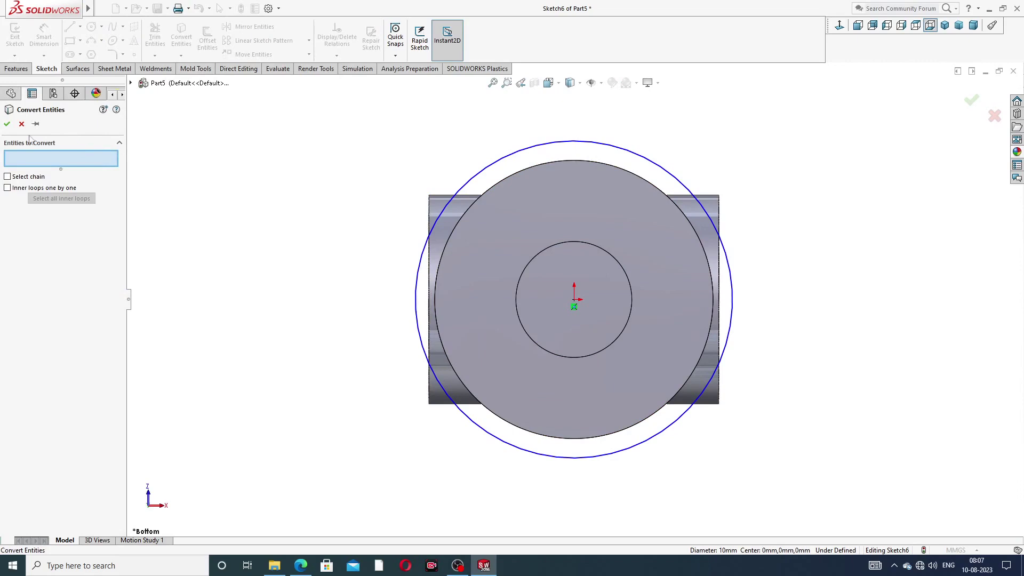
pyautogui.click(7, 124)
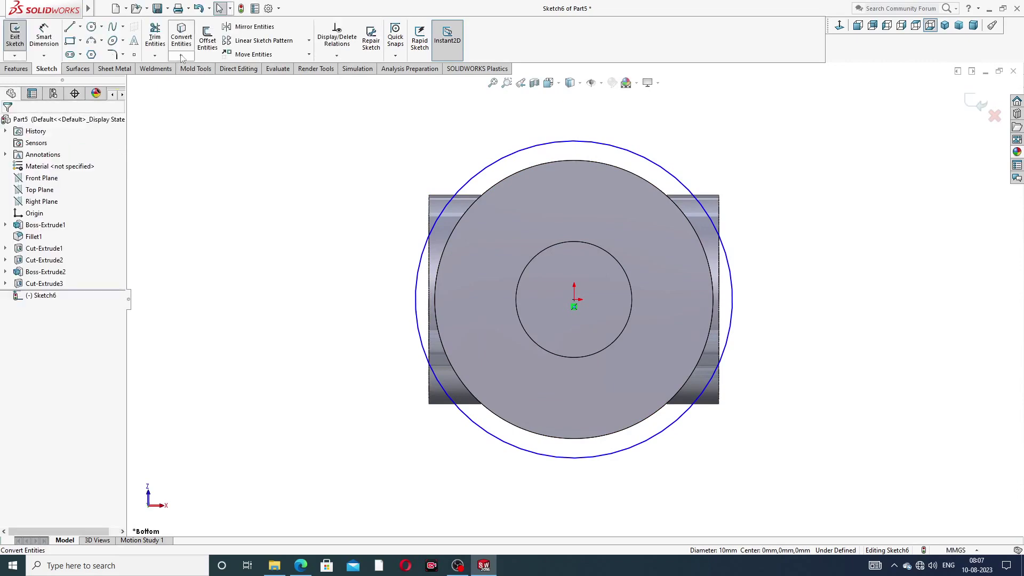
pyautogui.click(578, 247)
pyautogui.press('Escape')
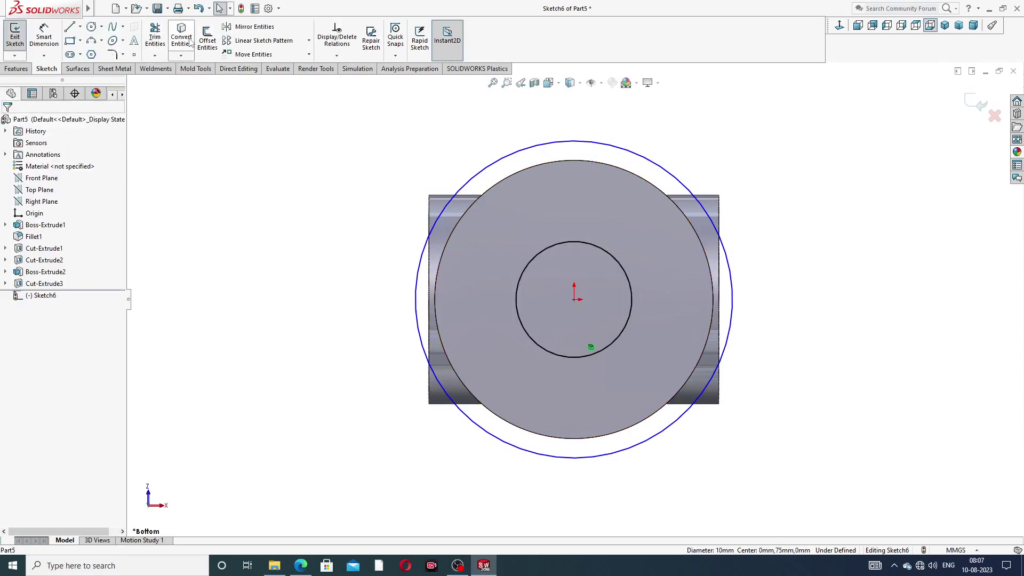
# Dimension the diameter of the outer circle as 27 mm
pyautogui.click(44, 36)
pyautogui.click(652, 163)
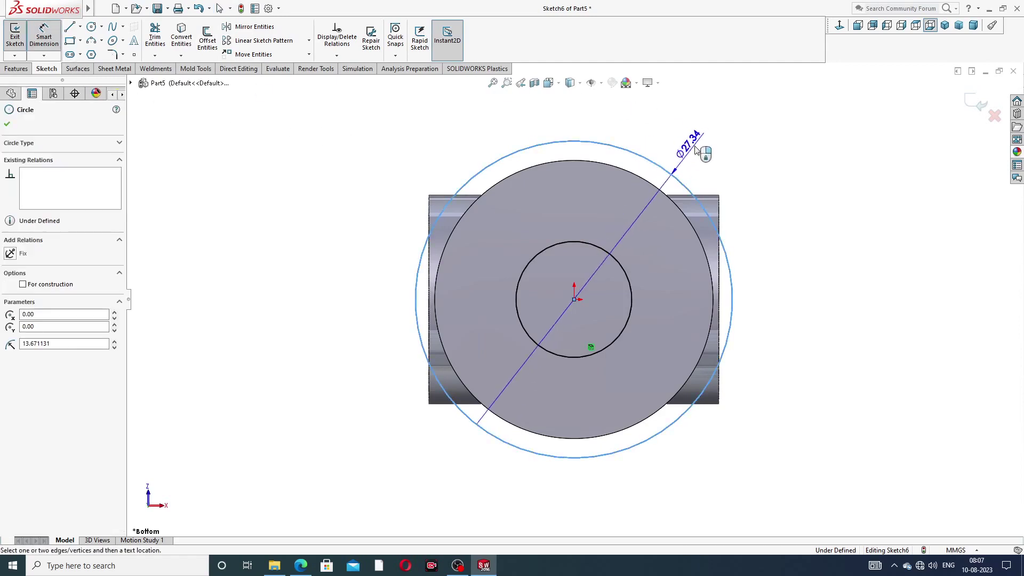
pyautogui.click(696, 148)
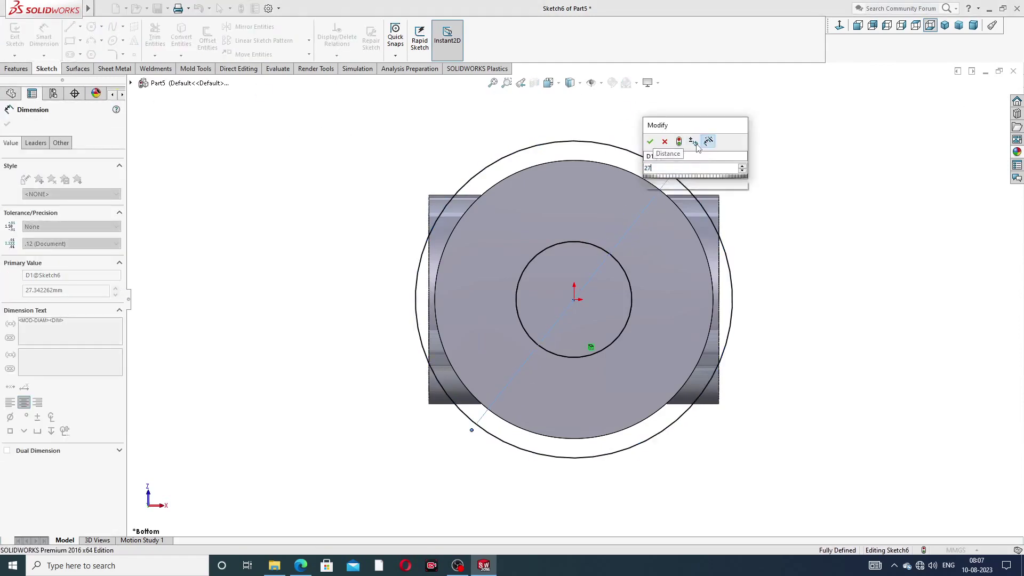
pyautogui.press('Return')
pyautogui.rightClick(739, 150)
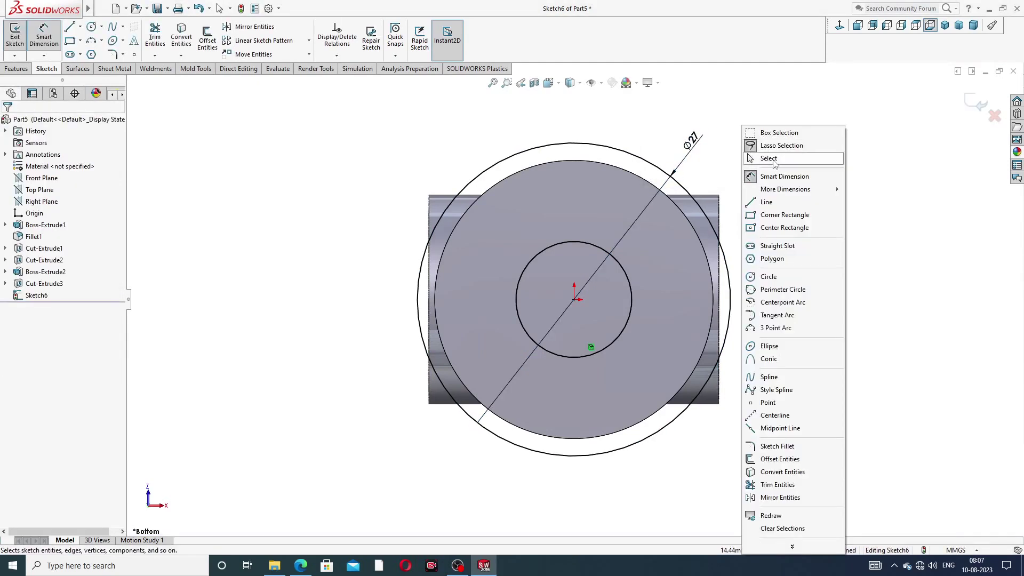
pyautogui.click(768, 159)
# Extrude the ring between the two circles 80.93 mm in the reversed direction along the rod, merged with the body, and inspect it
pyautogui.click(16, 68)
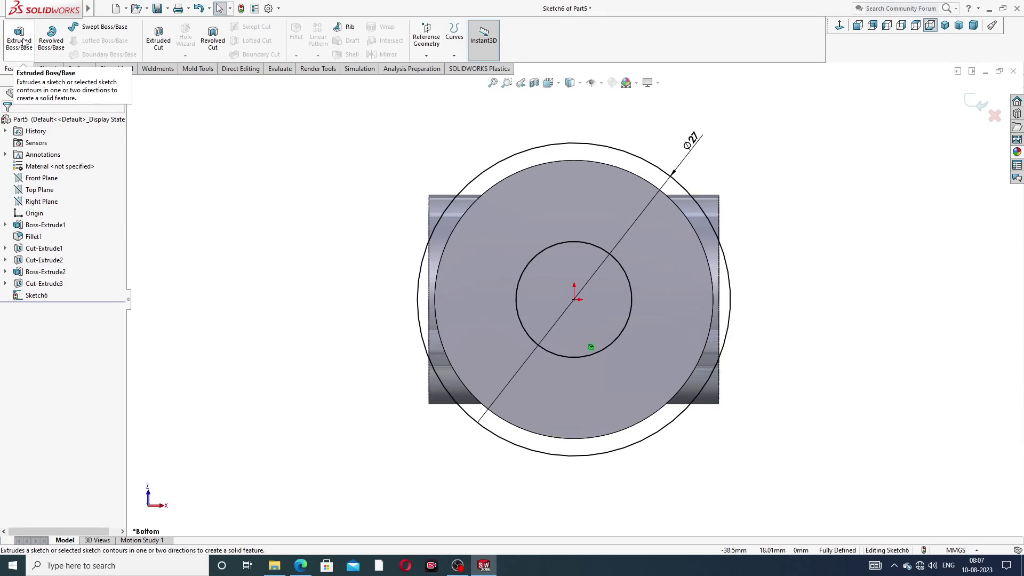
pyautogui.click(24, 42)
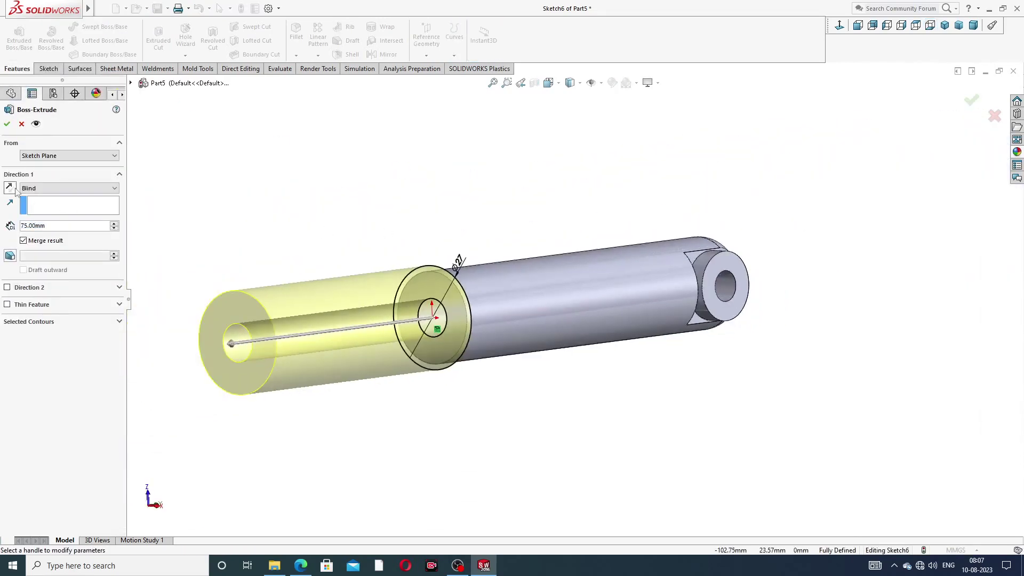
pyautogui.click(9, 188)
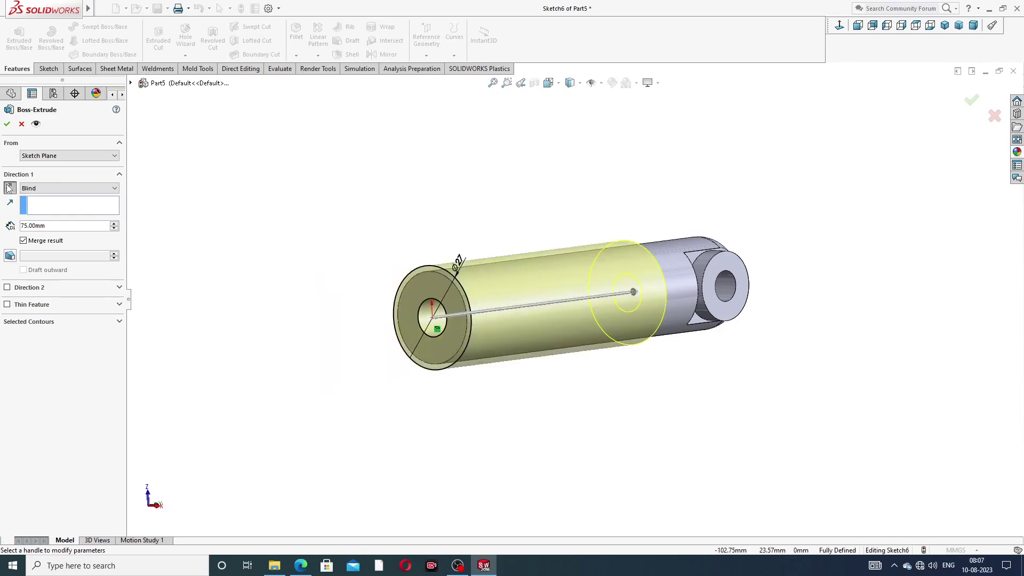
pyautogui.moveTo(27, 225); pyautogui.dragTo(6, 226)
pyautogui.write('80.93')
pyautogui.press('Return')
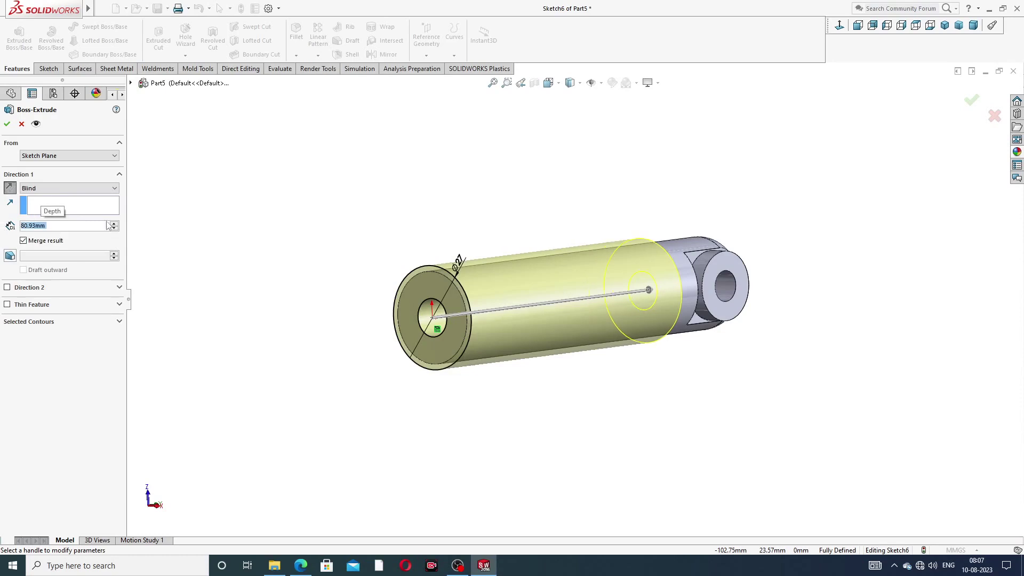
pyautogui.moveTo(457, 258); pyautogui.dragTo(507, 291, button='middle')
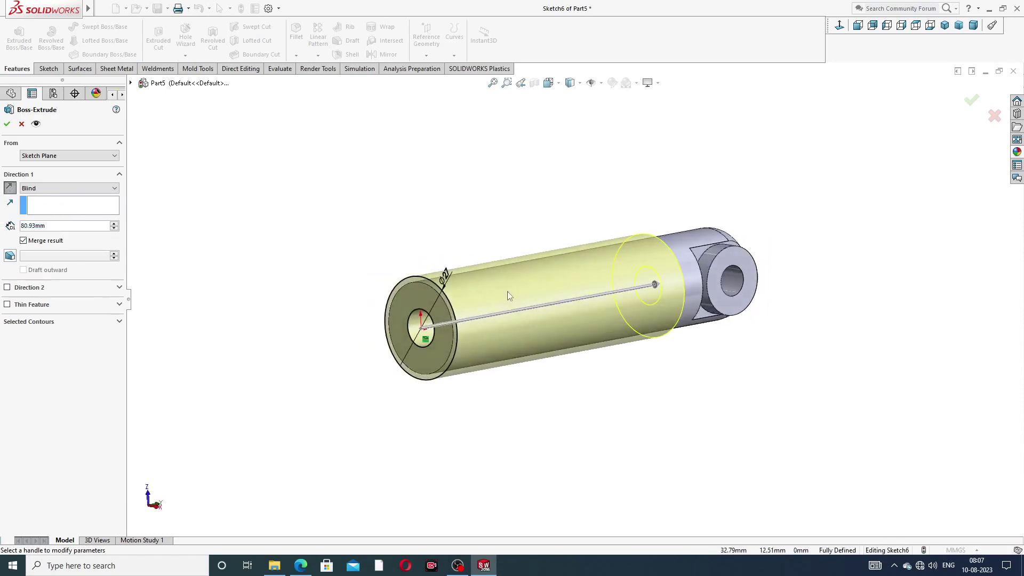
pyautogui.click(7, 124)
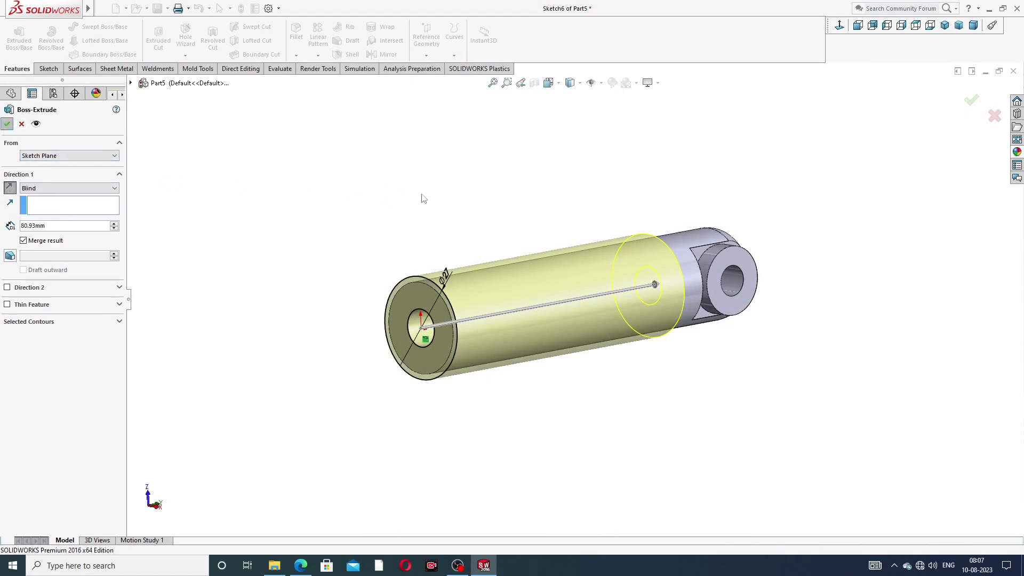
pyautogui.click(469, 215)
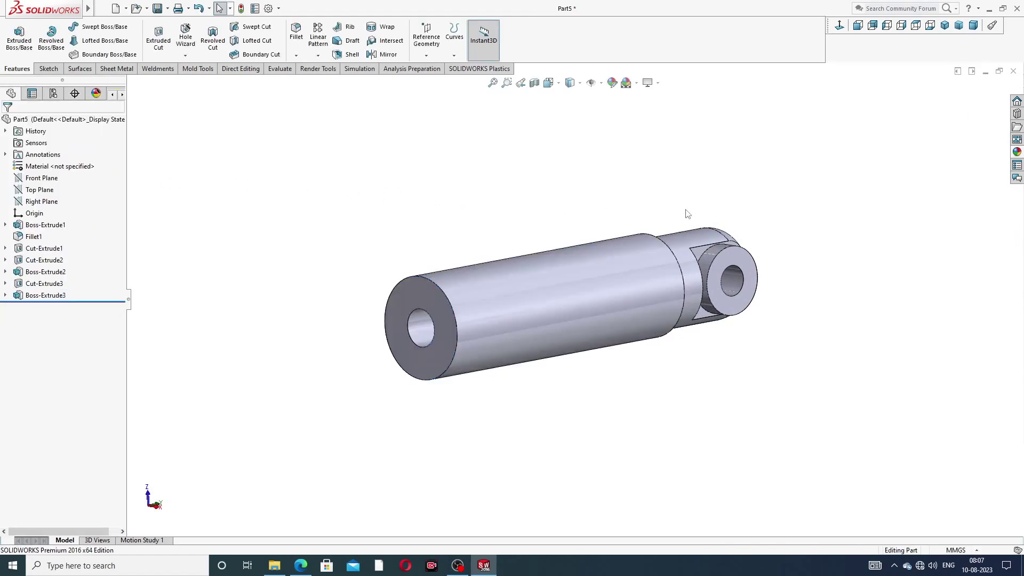
pyautogui.moveTo(687, 213); pyautogui.dragTo(597, 256, button='middle')
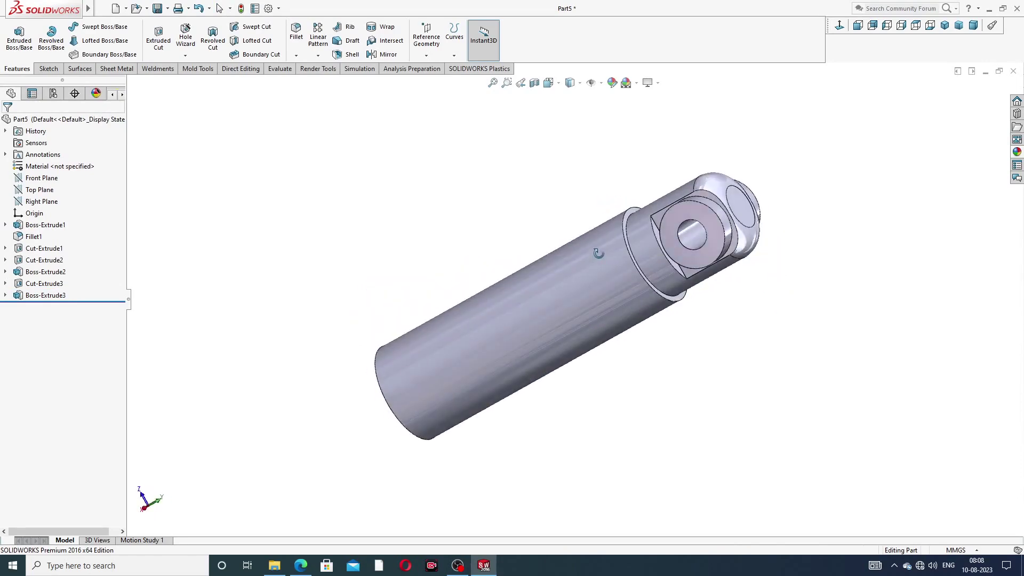
# Consult the top rod PDF drawing, return to SOLIDWORKS and chamfer the outer edge of the rod's bottom end 4 mm at 45 degrees
pyautogui.click(301, 566)
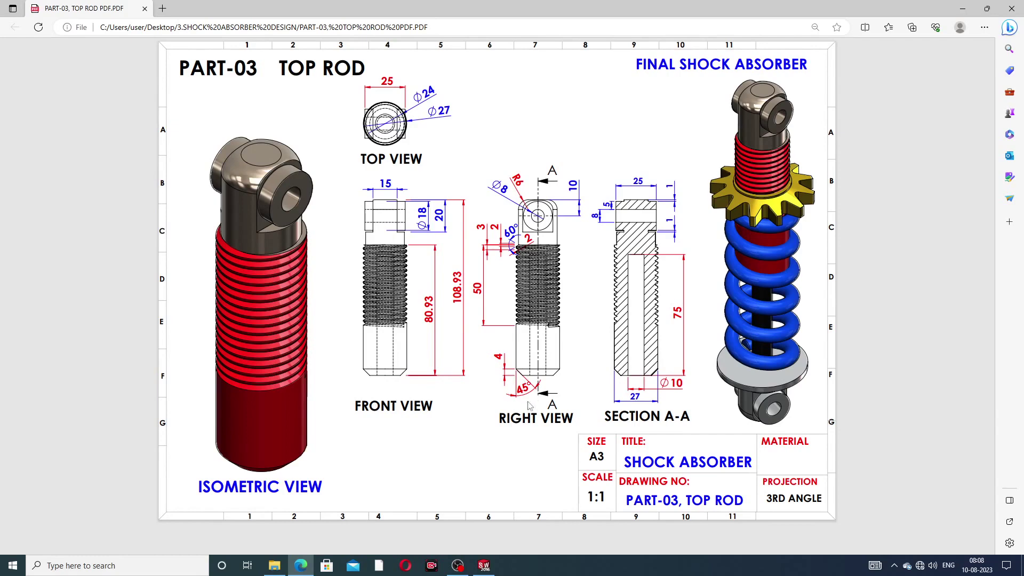
pyautogui.click(312, 563)
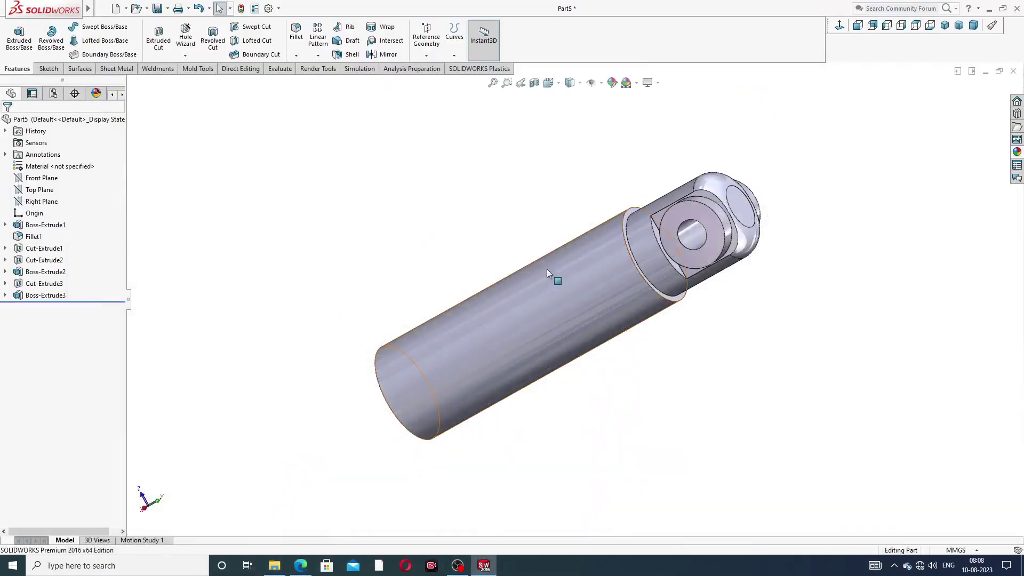
pyautogui.moveTo(546, 268); pyautogui.dragTo(612, 205, button='middle')
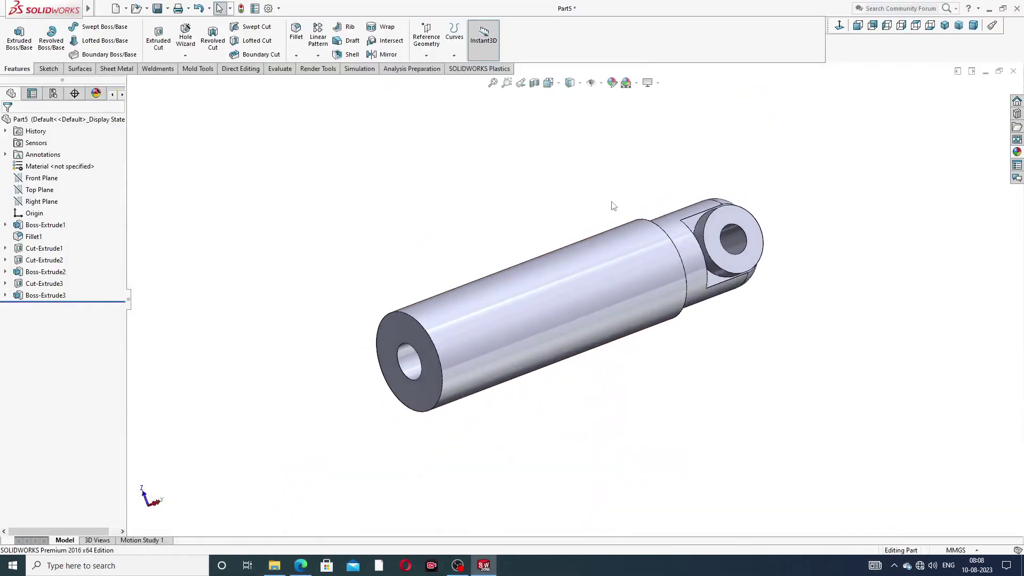
pyautogui.click(296, 56)
pyautogui.click(318, 81)
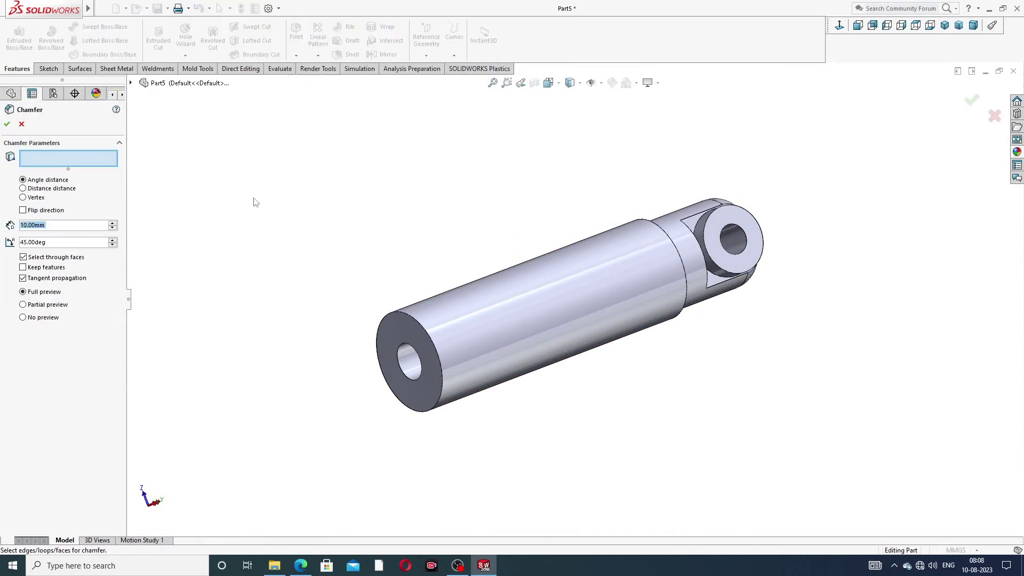
pyautogui.write('4')
pyautogui.press('Return')
pyautogui.click(408, 317)
pyautogui.click(7, 124)
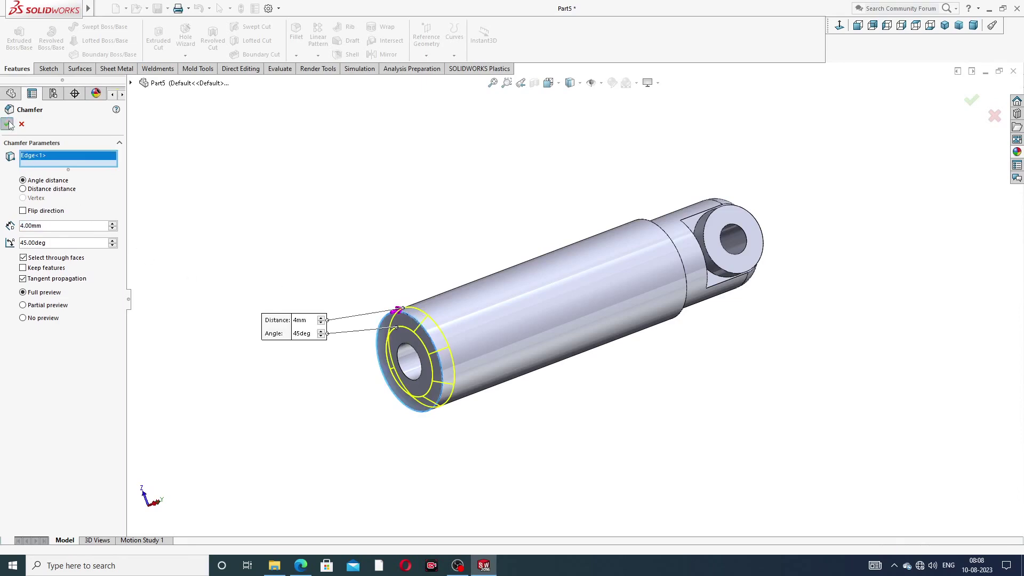
# Check the thread dimensions in the top rod PDF drawing and return to the SOLIDWORKS part
pyautogui.moveTo(483, 286); pyautogui.dragTo(445, 287, button='middle')
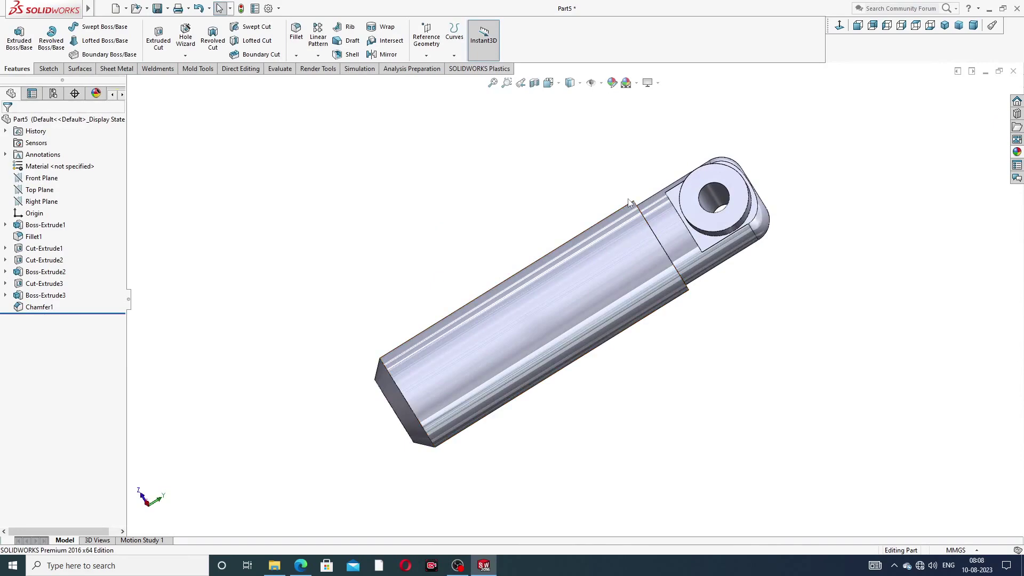
pyautogui.moveTo(625, 202)
pyautogui.mouseDown(button='middle')
pyautogui.moveTo(582, 228)
pyautogui.moveTo(600, 236)
pyautogui.mouseUp(button='middle')
pyautogui.hotkey('alt', 'Tab')
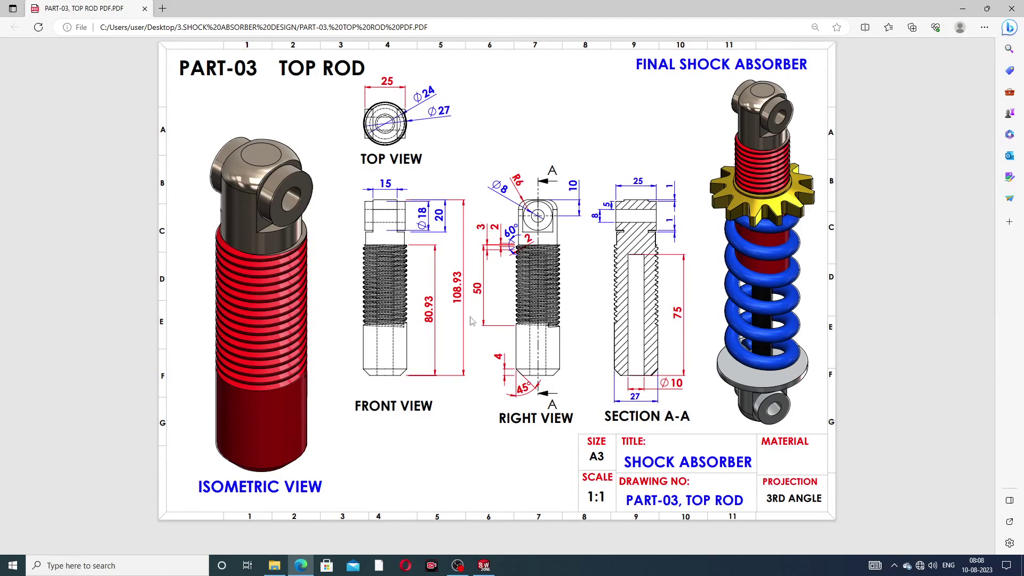
pyautogui.click(299, 569)
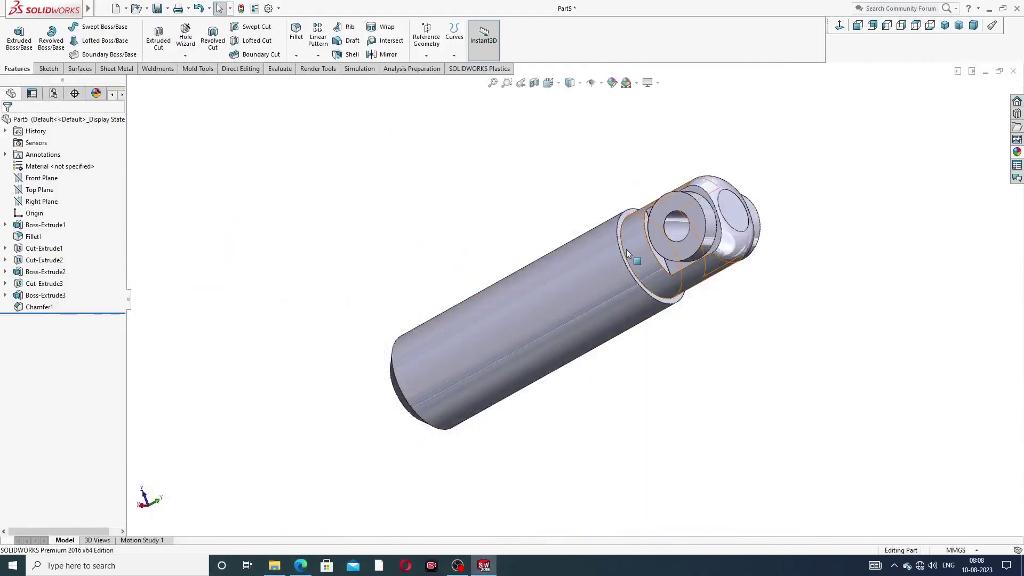
# Start a sketch on the ring-shaped step face at the sleeve's upper end and convert its 27 mm outer edge into it
pyautogui.scroll(-3, 619, 226)
pyautogui.click(603, 207)
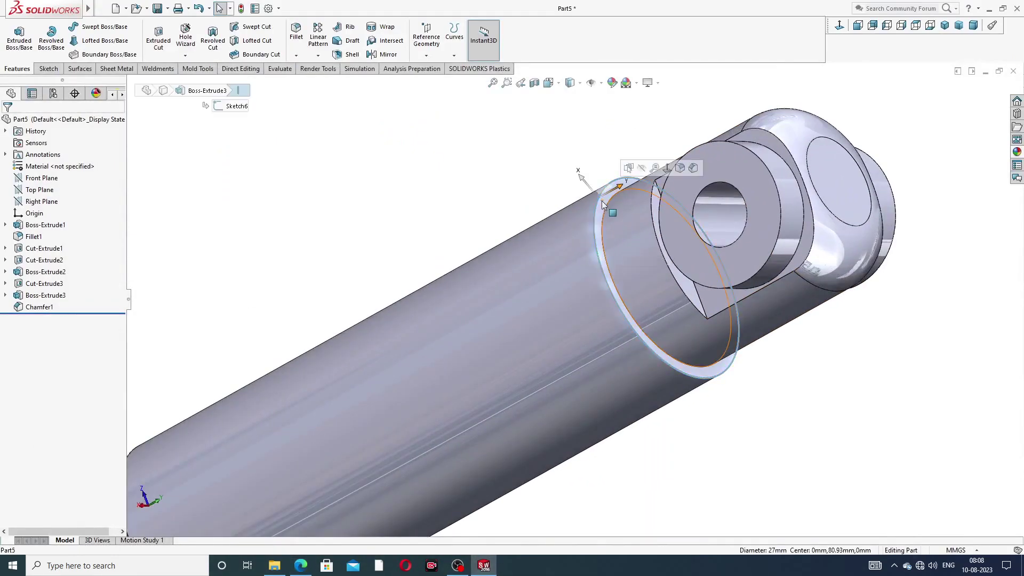
pyautogui.click(584, 190)
pyautogui.click(606, 196)
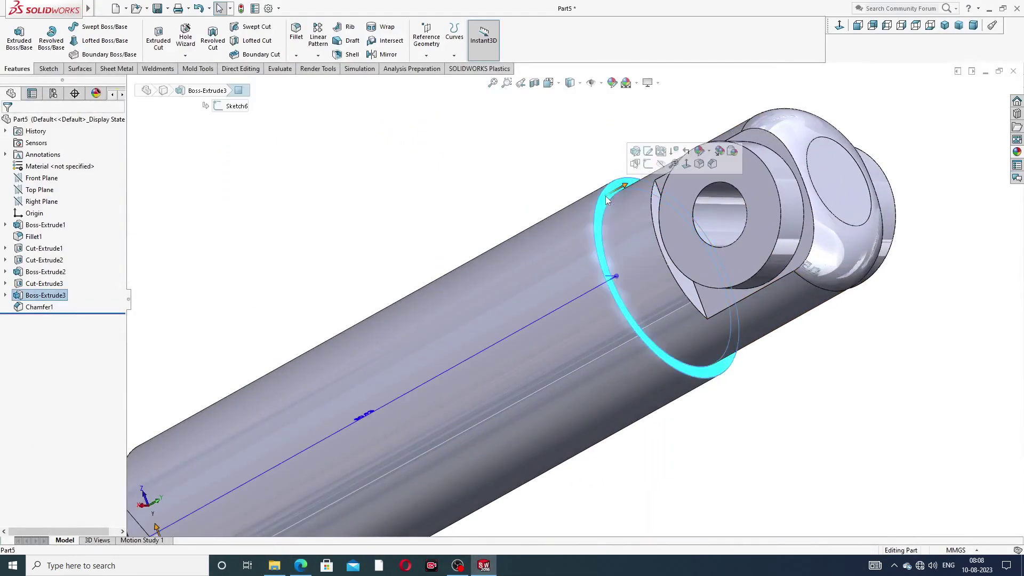
pyautogui.click(648, 166)
pyautogui.scroll(-2, 720, 119)
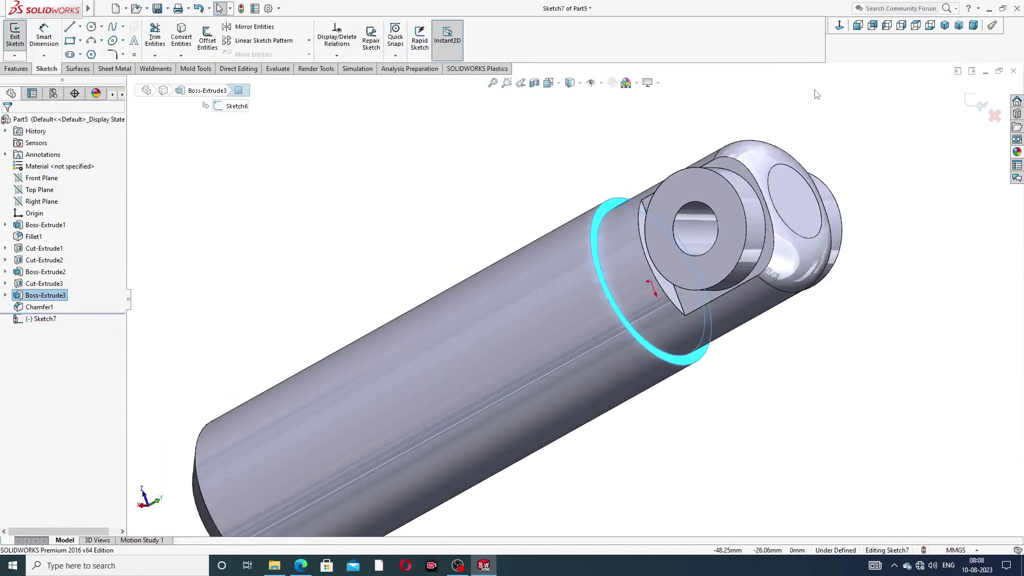
pyautogui.scroll(-2, 613, 214)
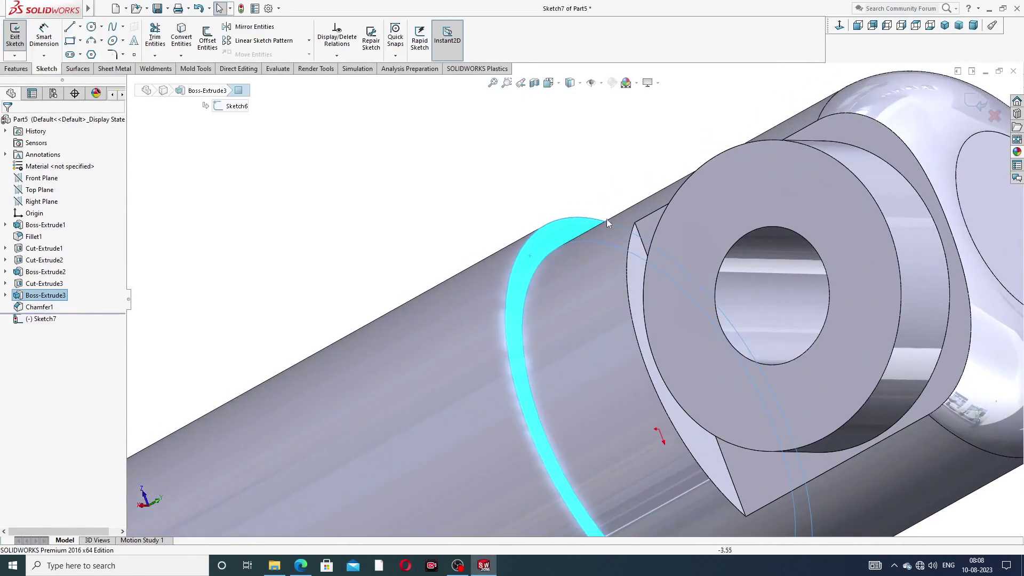
pyautogui.click(569, 218)
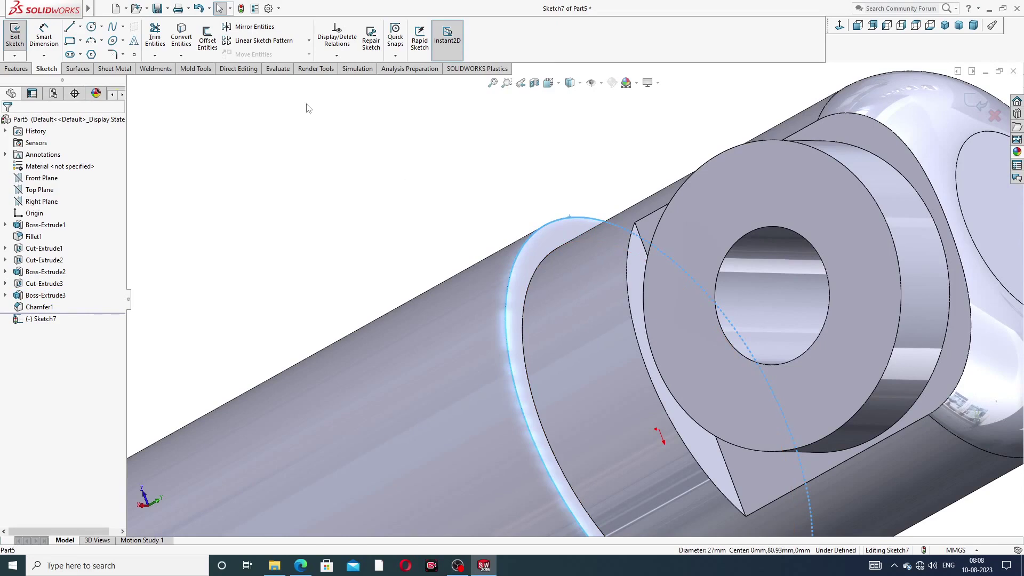
pyautogui.click(186, 45)
pyautogui.scroll(2, 572, 299)
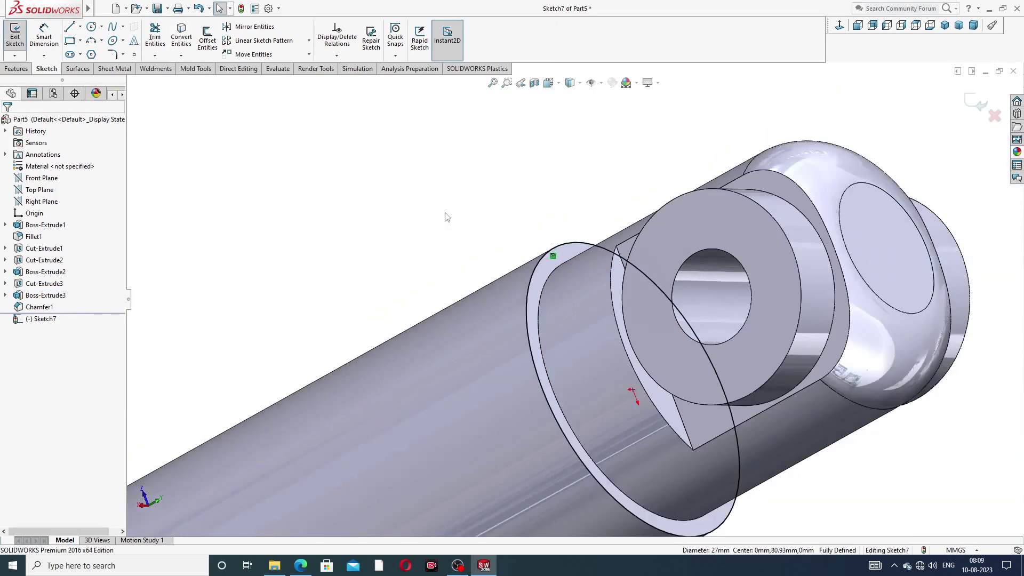
# Create a clockwise helix from the circle by height and pitch: 50 mm high, 3 mm constant pitch, reversed direction, 0° start angle
pyautogui.click(19, 70)
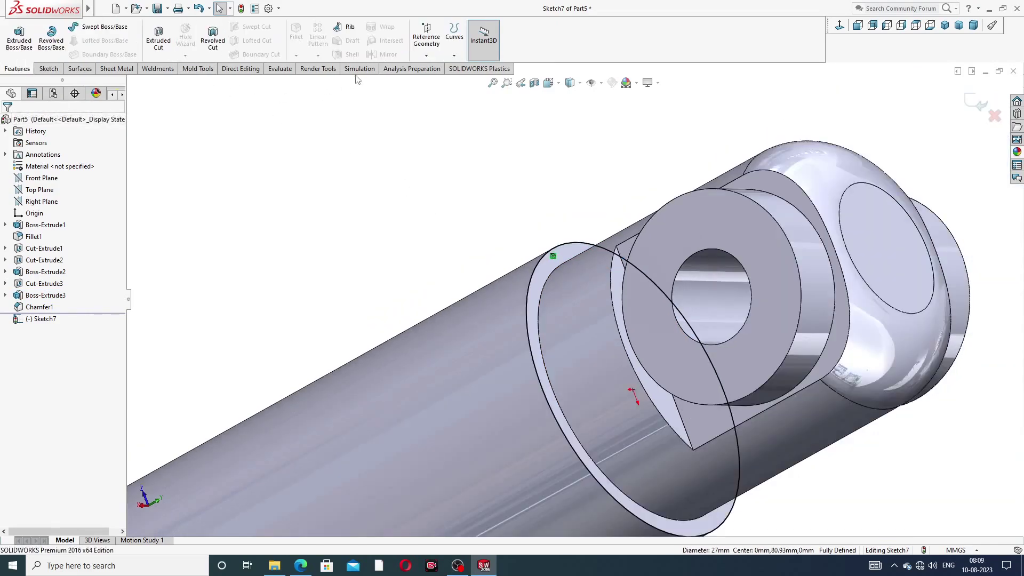
pyautogui.click(456, 56)
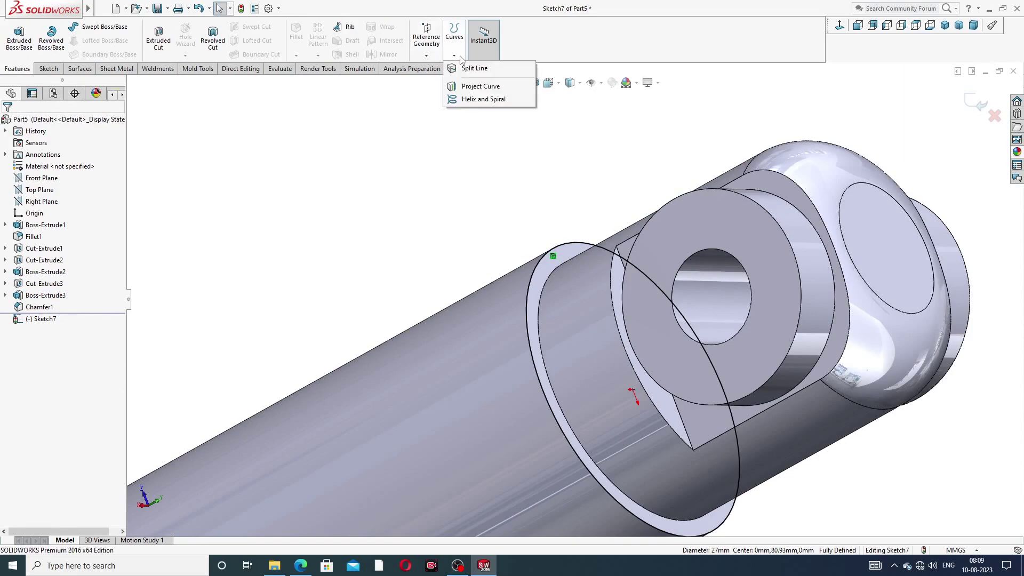
pyautogui.click(481, 100)
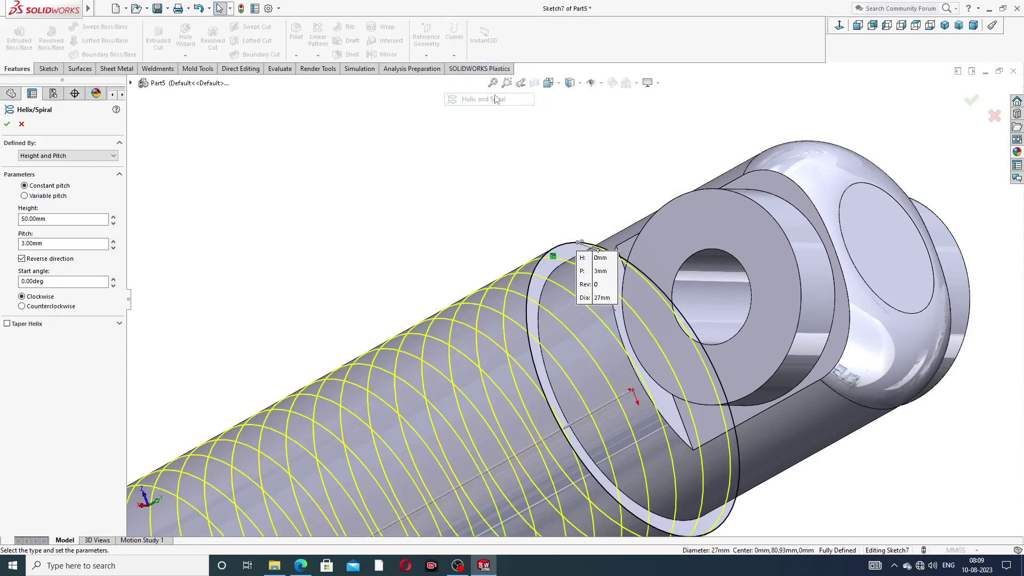
pyautogui.press('z')
pyautogui.press('z')
pyautogui.press('z')
pyautogui.moveTo(461, 309); pyautogui.dragTo(494, 373, button='middle')
pyautogui.scroll(-3, 491, 371)
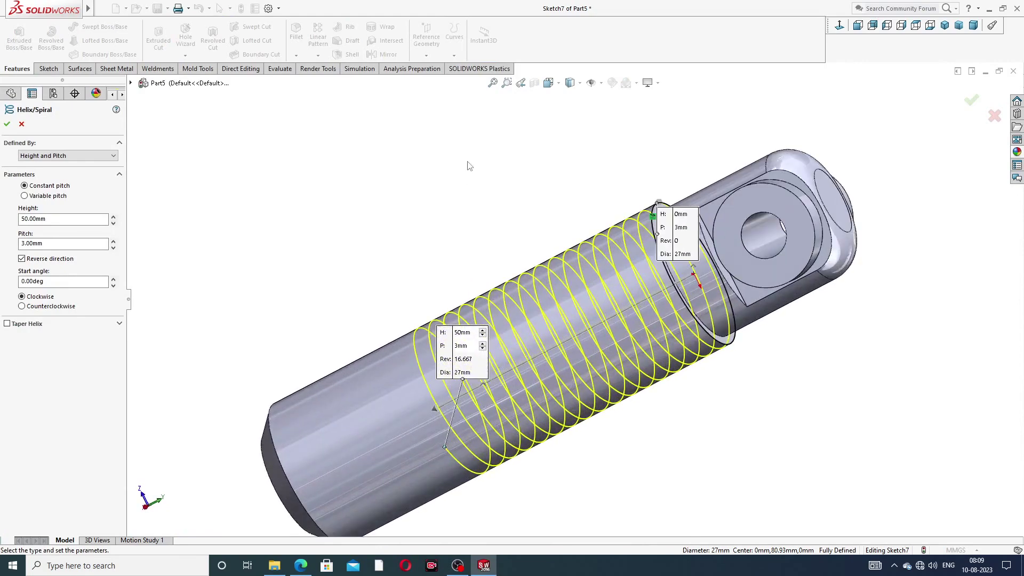
pyautogui.click(75, 157)
pyautogui.click(78, 165)
pyautogui.click(43, 243)
pyautogui.click(47, 259)
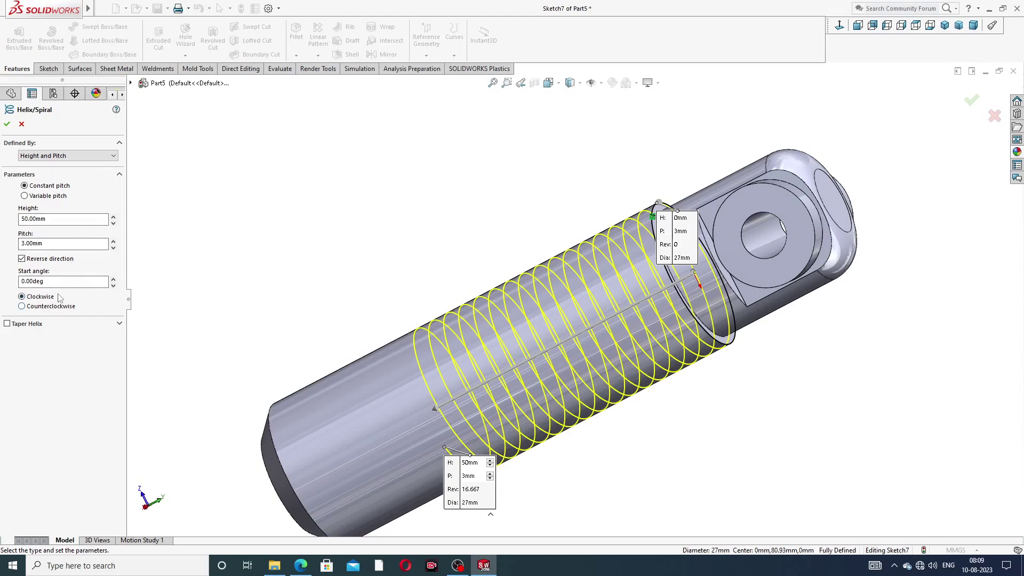
pyautogui.scroll(-3, 239, 307)
pyautogui.moveTo(471, 322); pyautogui.dragTo(476, 292, button='middle')
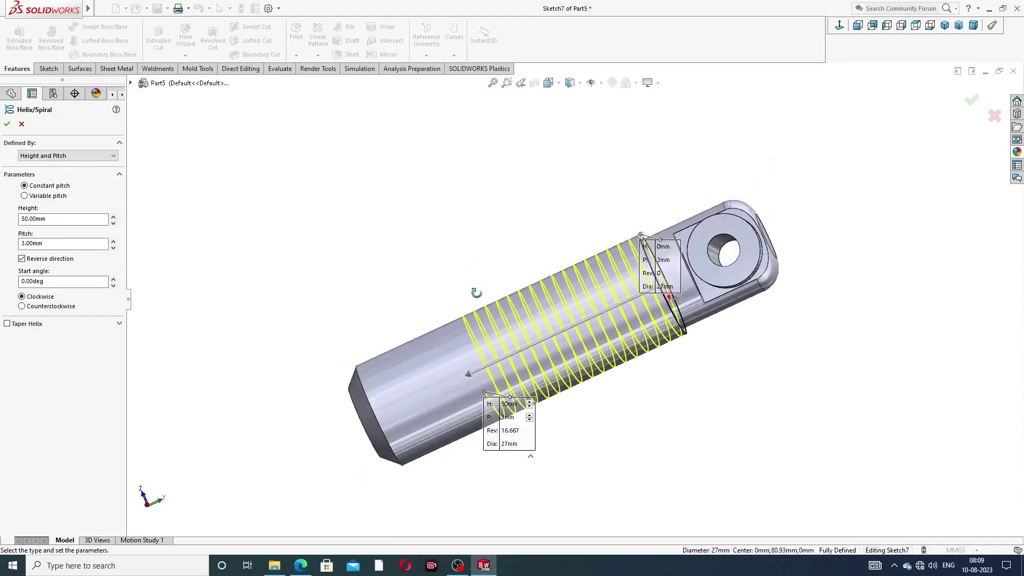
pyautogui.click(8, 124)
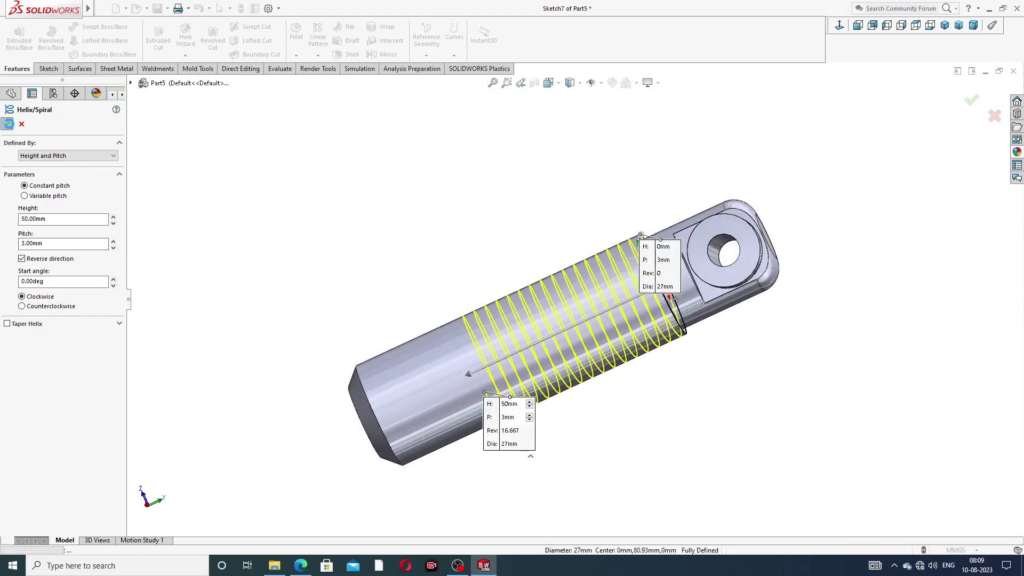
pyautogui.click(499, 233)
pyautogui.moveTo(538, 222); pyautogui.dragTo(520, 179, button='middle')
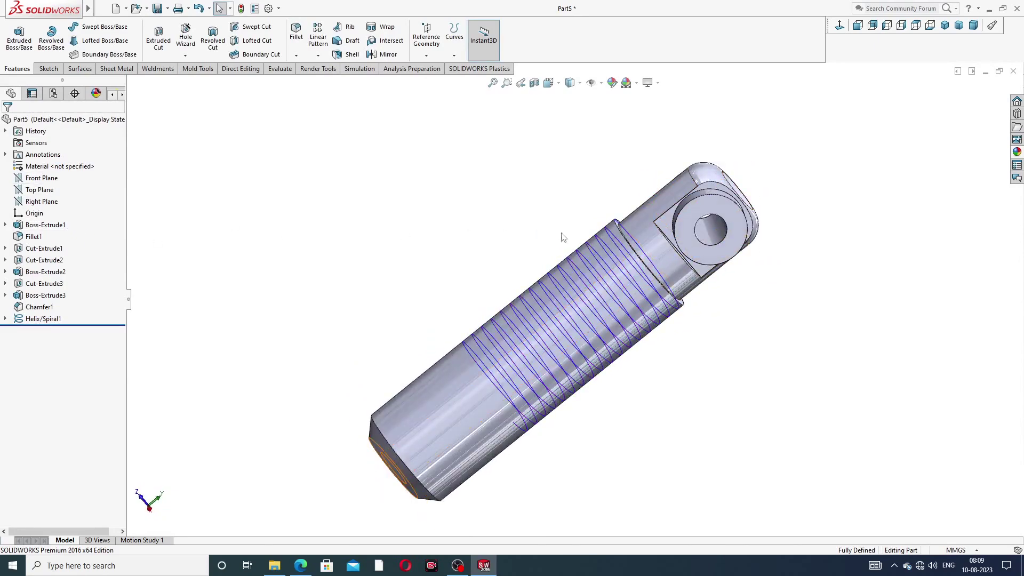
pyautogui.moveTo(559, 233); pyautogui.dragTo(587, 338, button='middle')
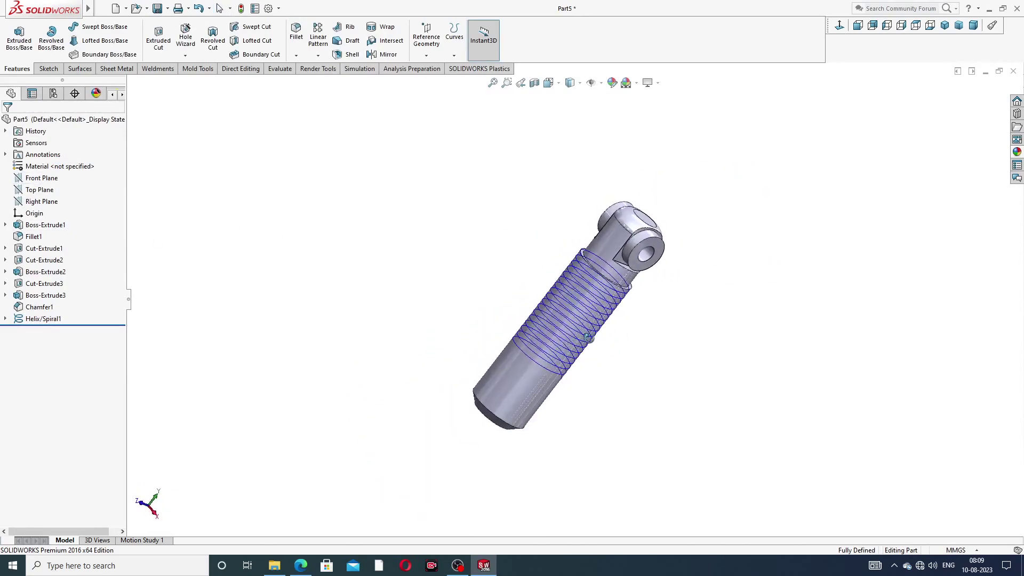
pyautogui.scroll(-3, 588, 328)
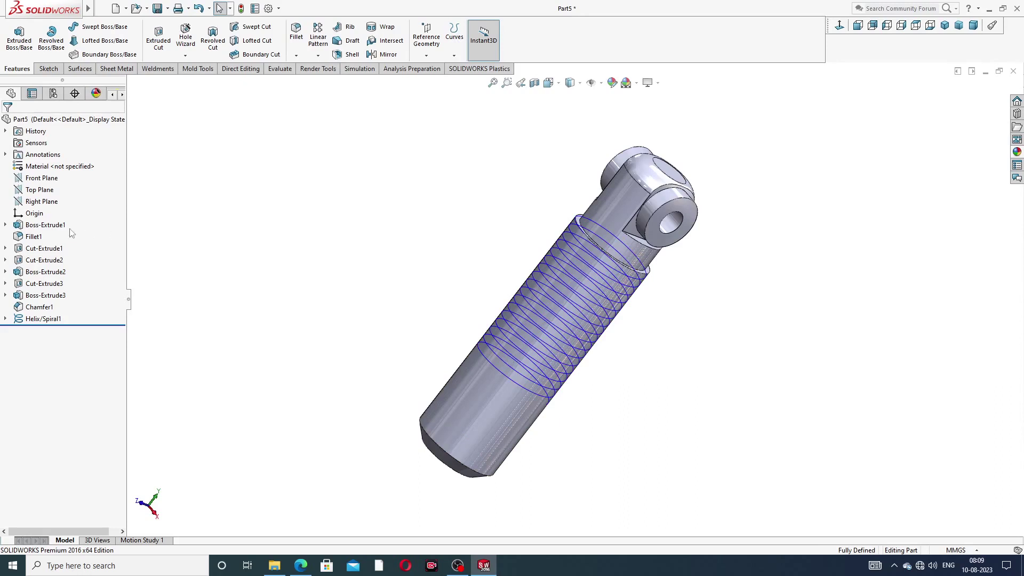
# Sketch a closed triangle on the Right Plane beside the sleeve's upper edge, with a vertical side about 4.1 mm long and its apex facing the sleeve
pyautogui.click(48, 202)
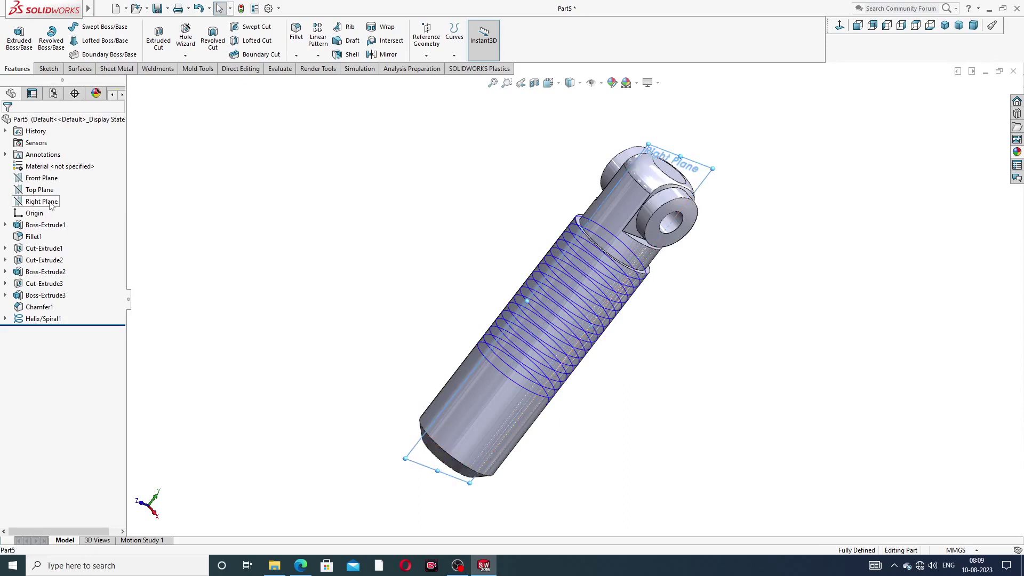
pyautogui.click(53, 201)
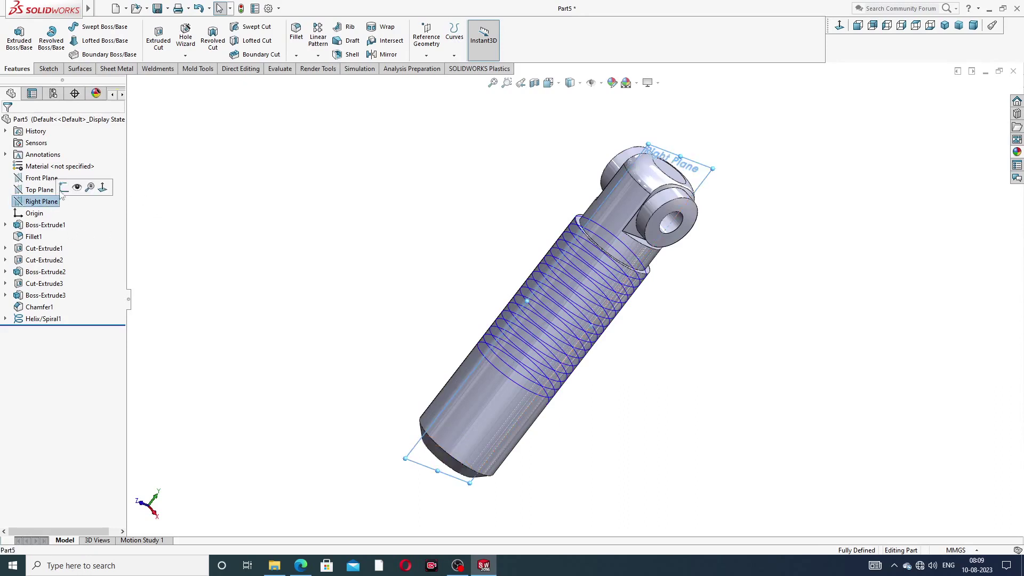
pyautogui.click(901, 25)
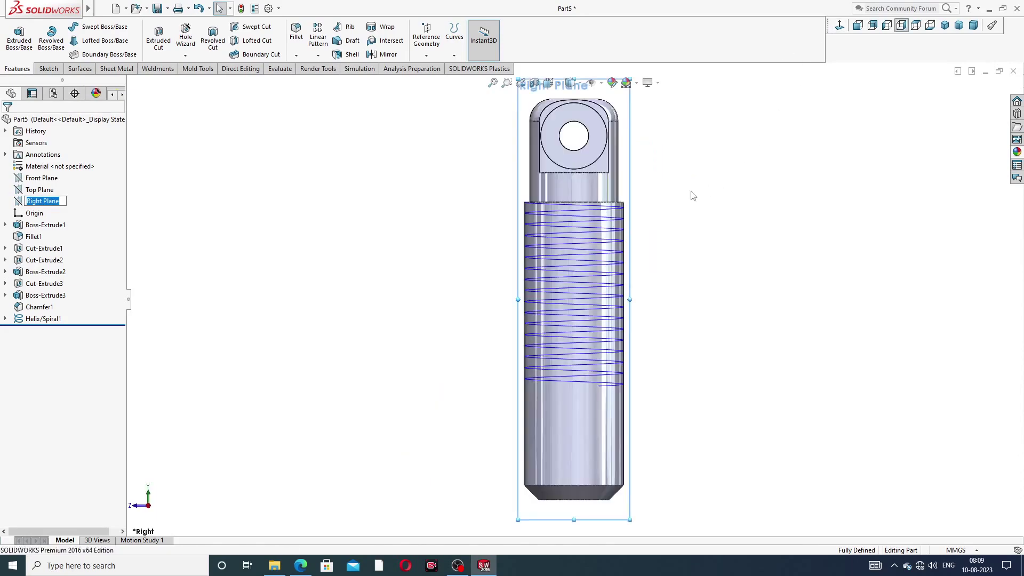
pyautogui.scroll(-4, 555, 227)
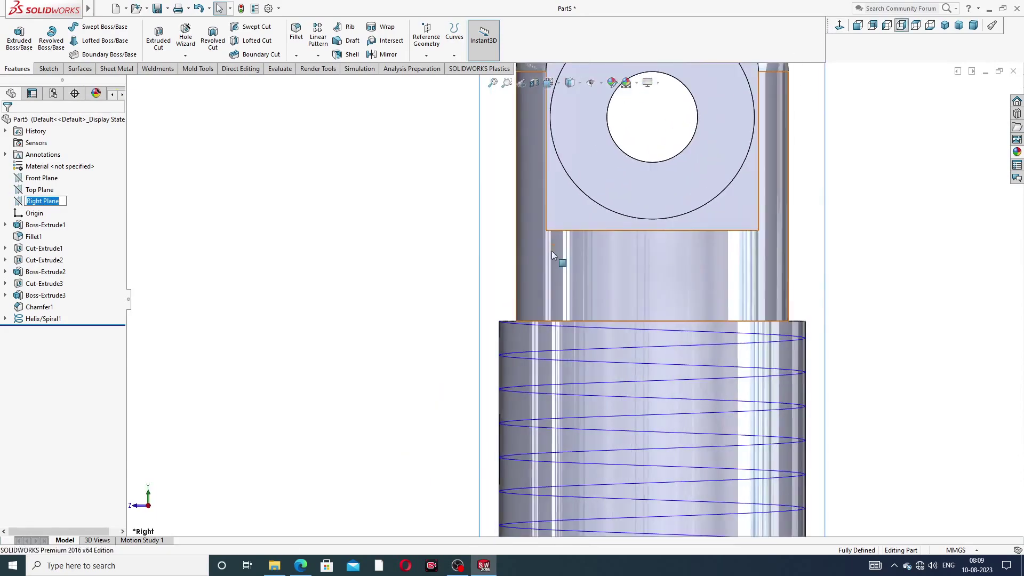
pyautogui.scroll(2, 549, 260)
pyautogui.scroll(-2, 549, 315)
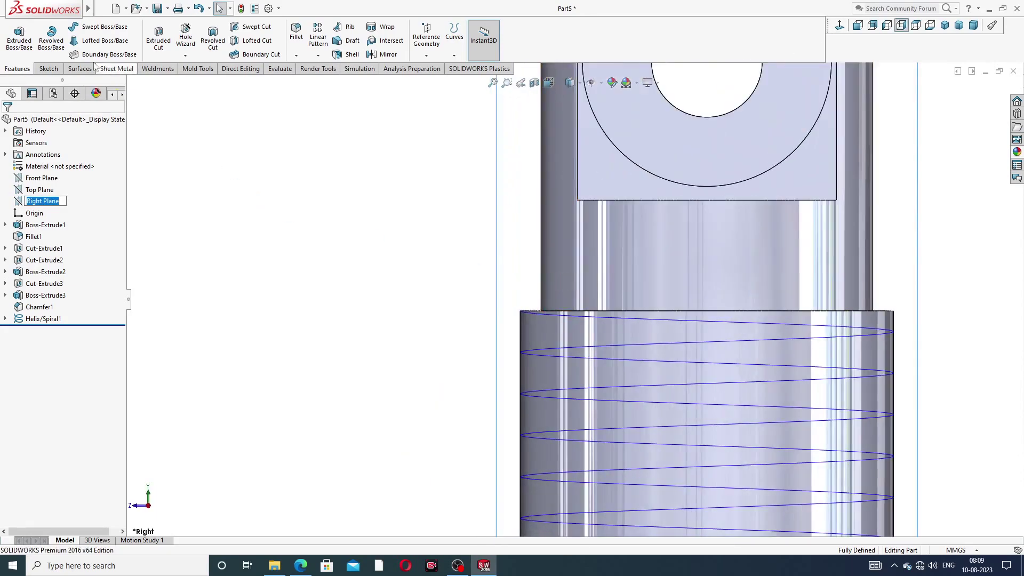
pyautogui.click(43, 69)
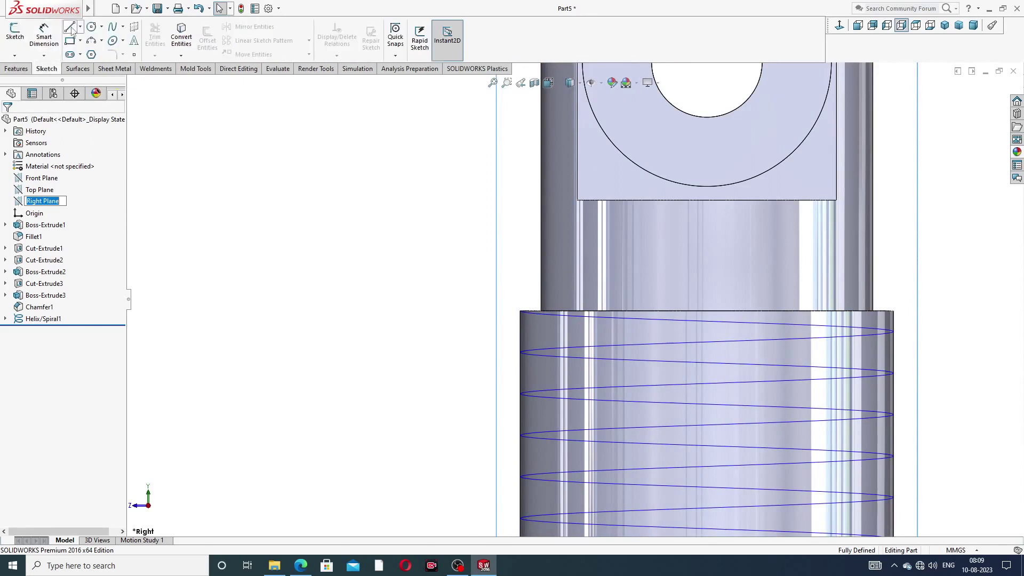
pyautogui.click(70, 26)
pyautogui.scroll(-1, 442, 225)
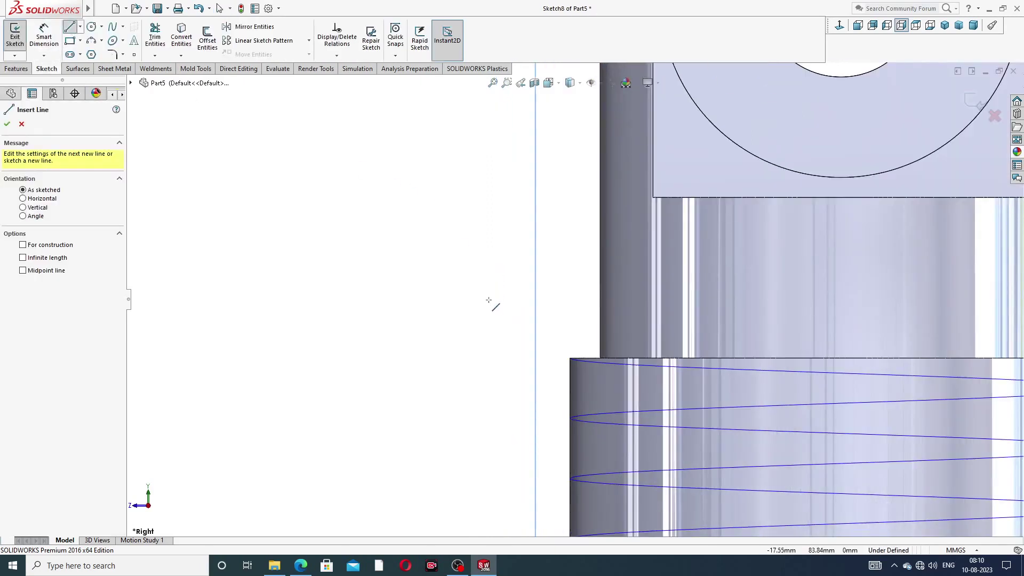
pyautogui.click(467, 315)
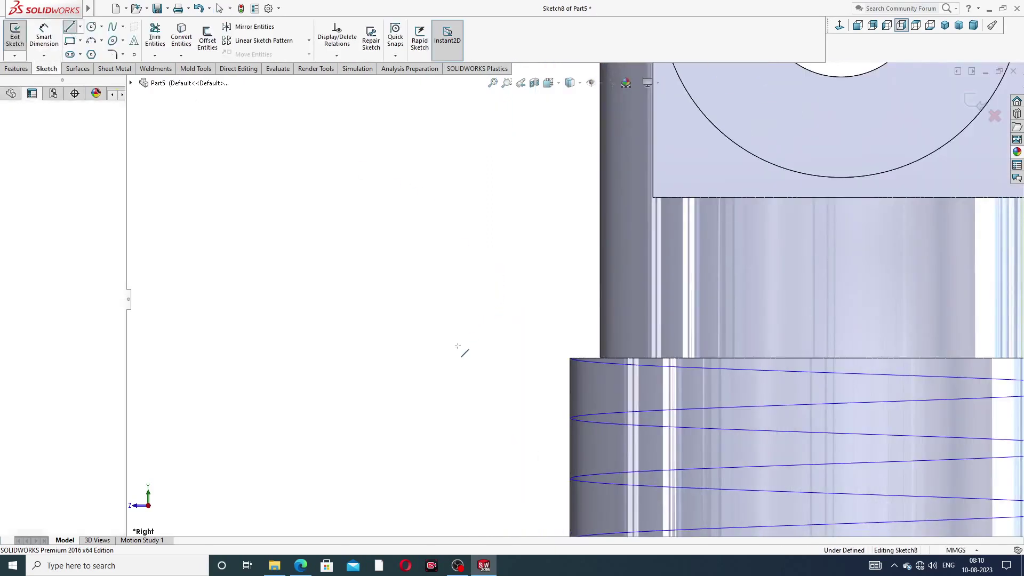
pyautogui.click(466, 397)
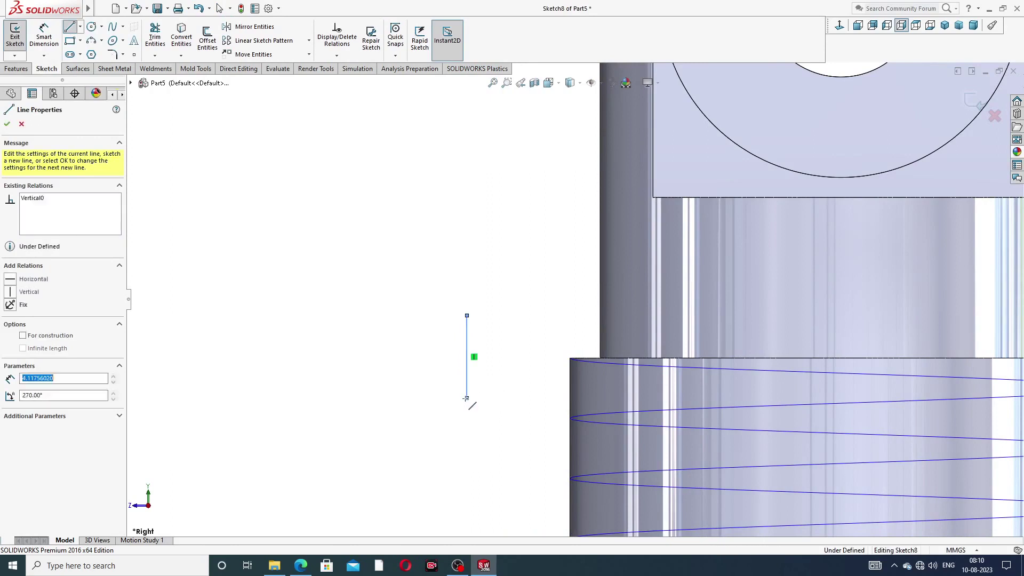
pyautogui.click(542, 356)
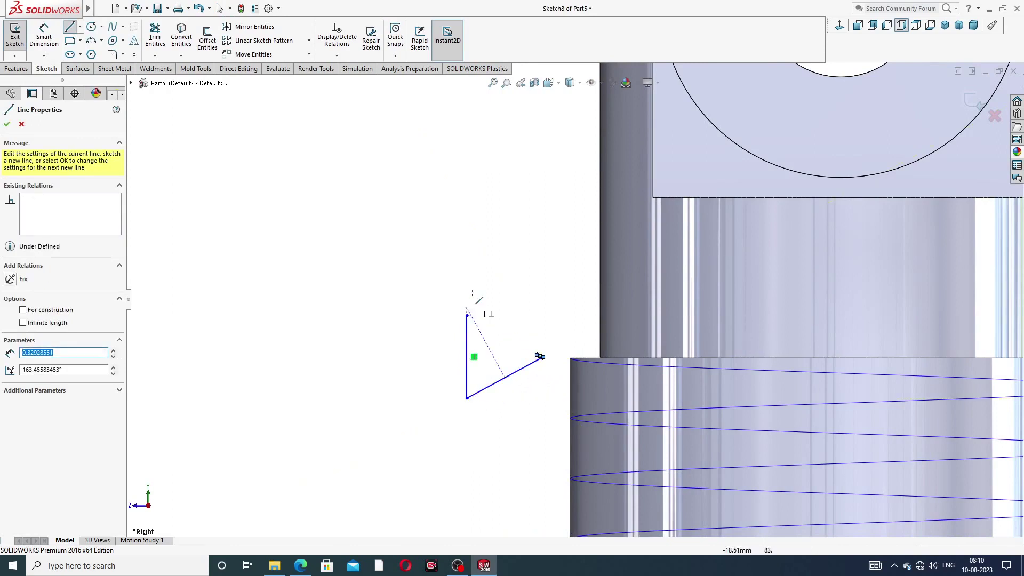
pyautogui.rightClick(491, 263)
pyautogui.click(512, 268)
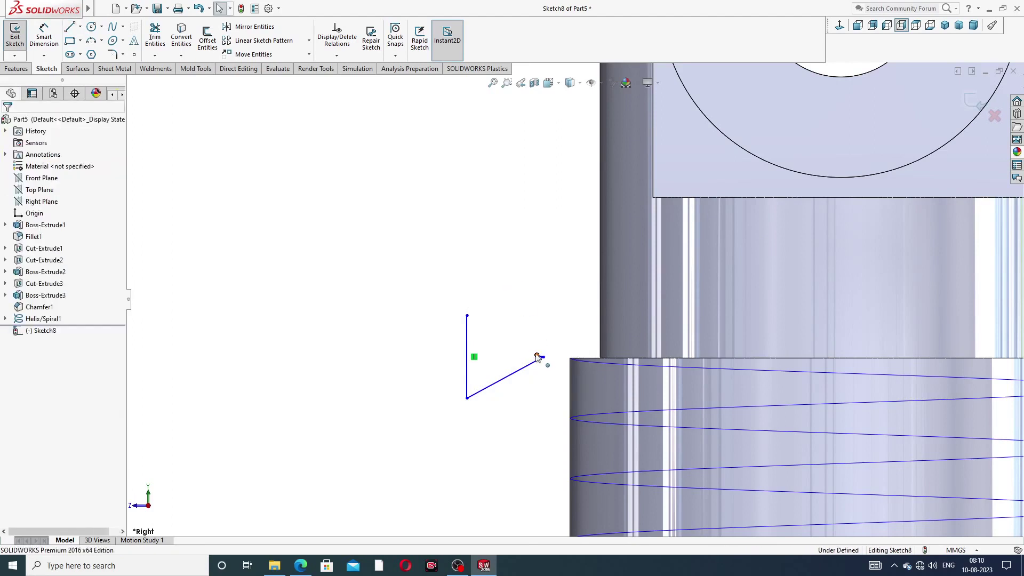
pyautogui.moveTo(541, 358); pyautogui.dragTo(467, 316)
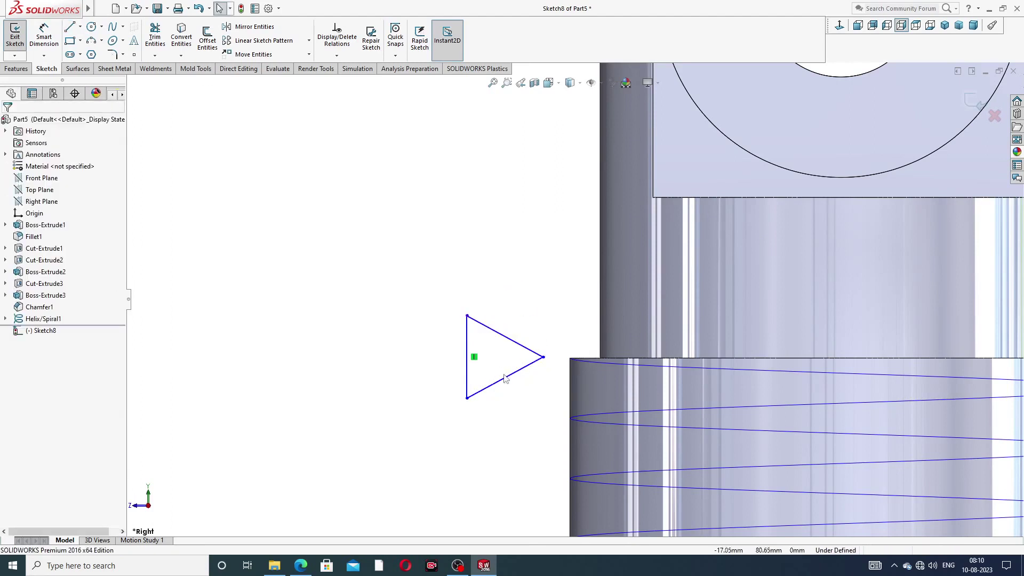
# Draw a horizontal centerline from the midpoint of the triangle's vertical side to its apex
pyautogui.scroll(-3, 511, 319)
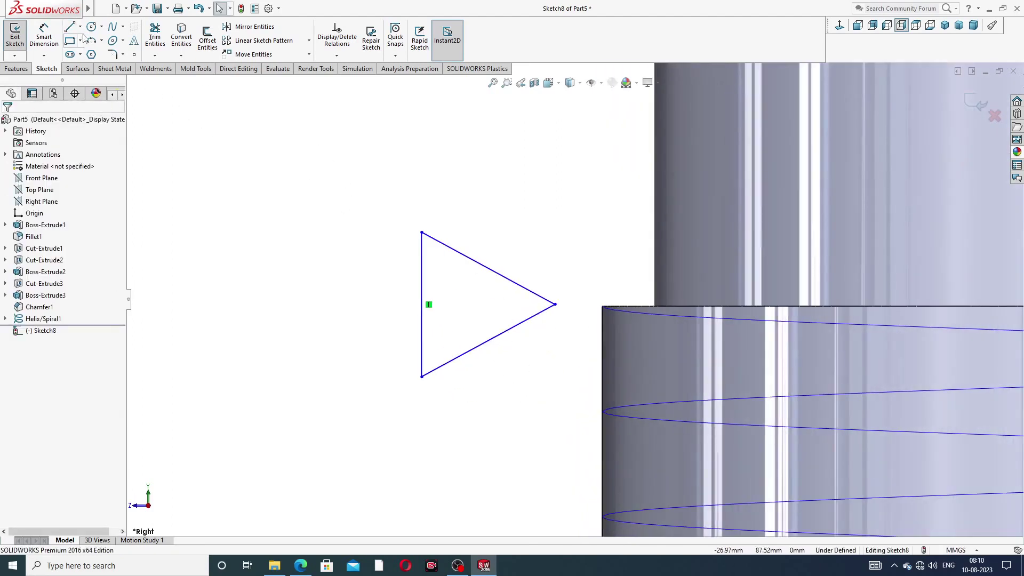
pyautogui.click(79, 27)
pyautogui.click(94, 50)
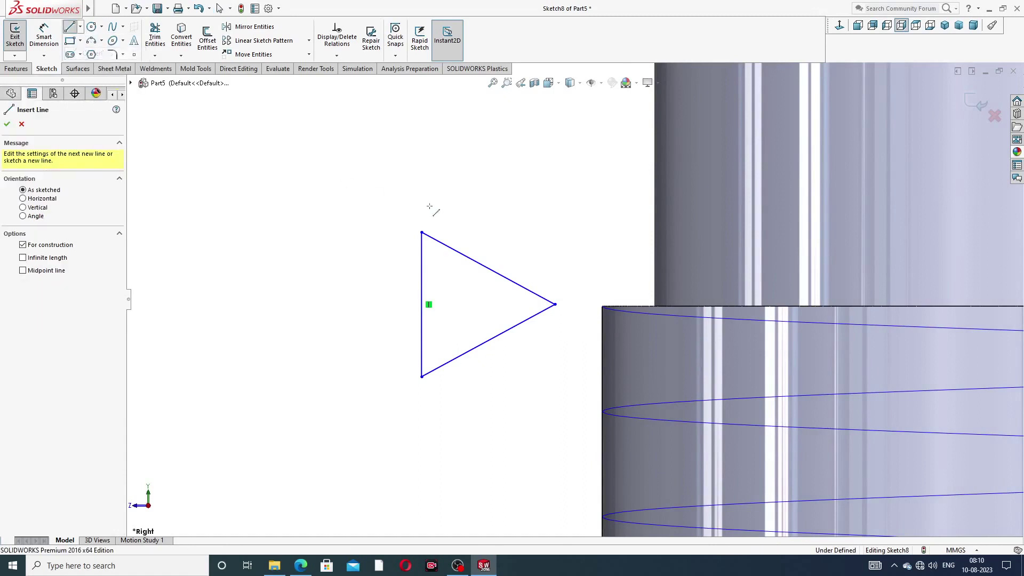
pyautogui.click(421, 304)
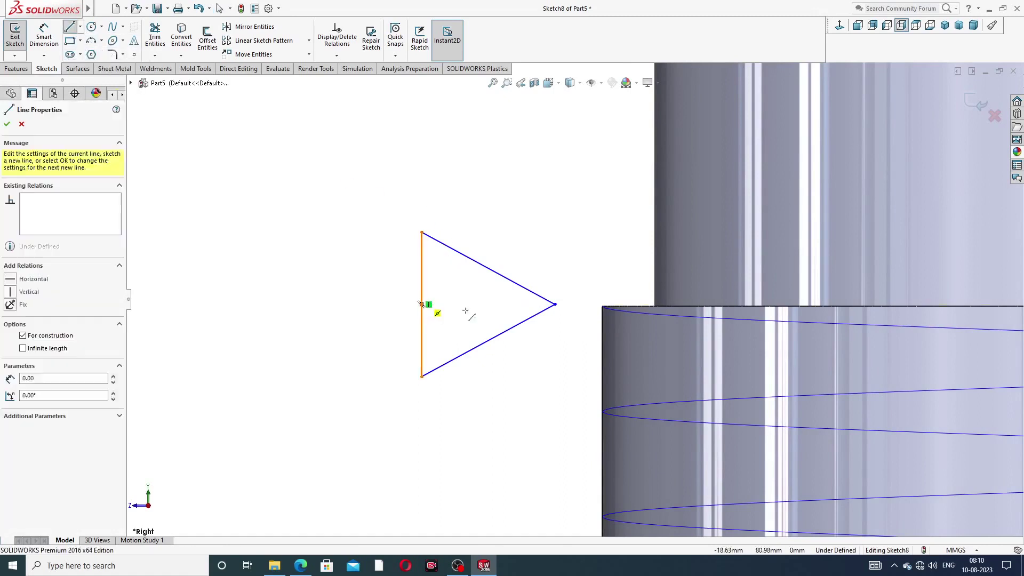
pyautogui.click(554, 304)
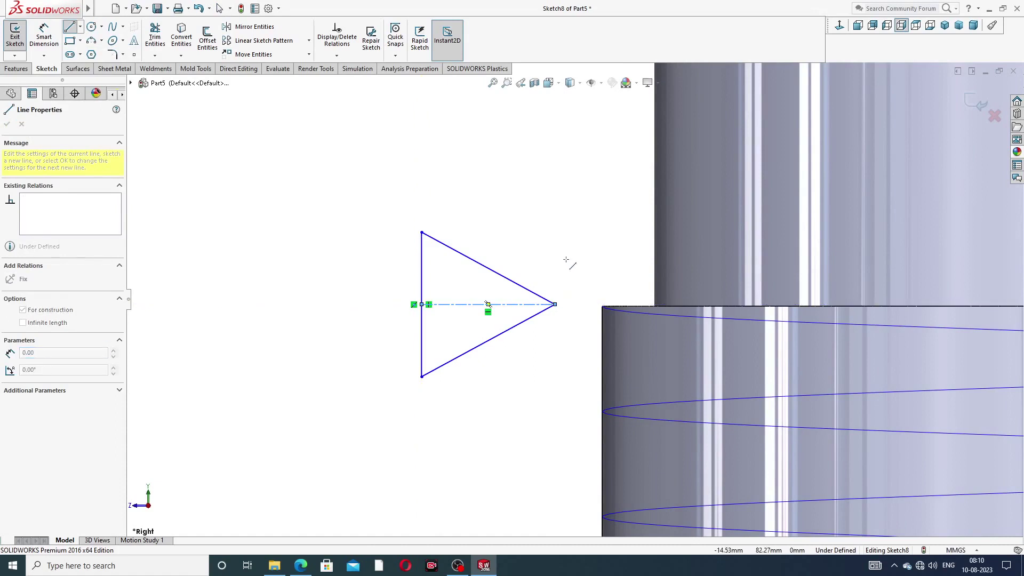
# Dimension the triangle's vertical side and its lower slanted side to 2 mm each
pyautogui.rightClick(568, 259)
pyautogui.click(586, 269)
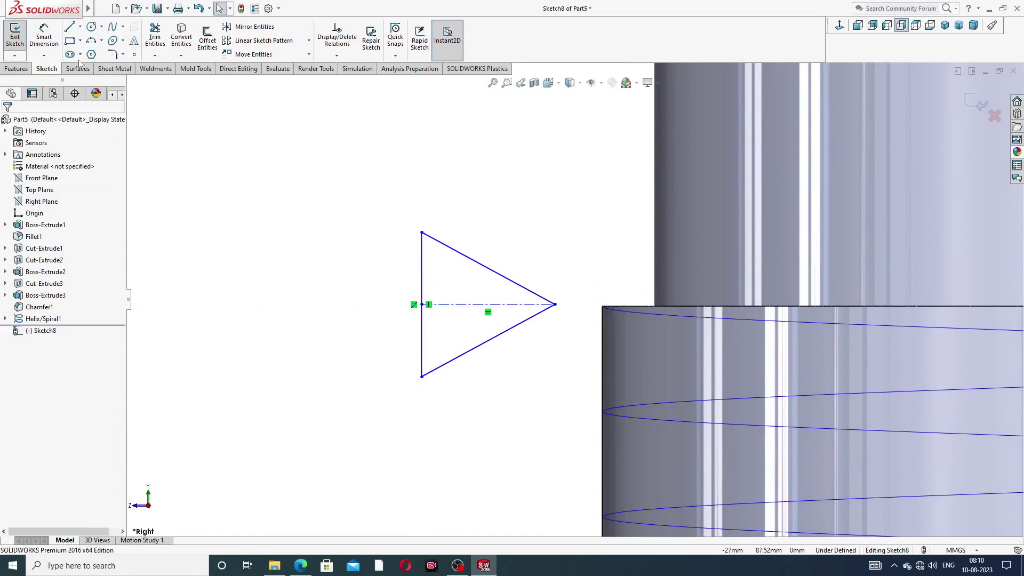
pyautogui.click(44, 37)
pyautogui.click(421, 288)
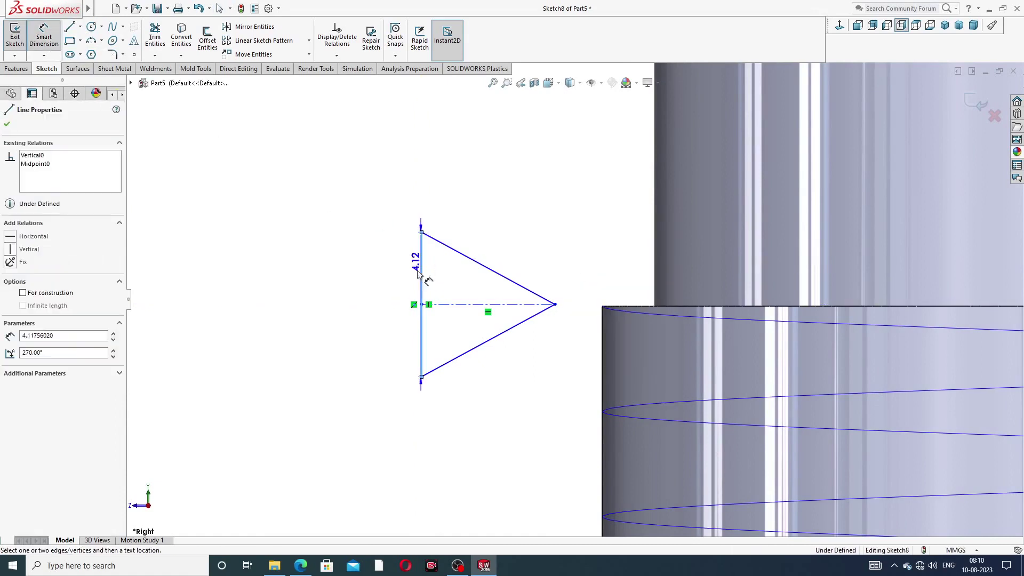
pyautogui.click(397, 277)
pyautogui.write('2')
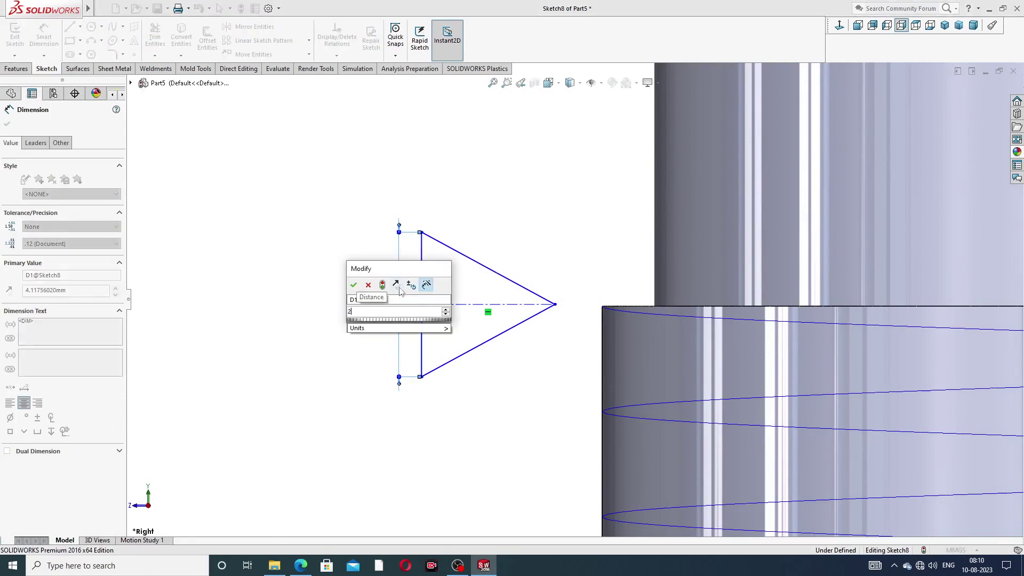
pyautogui.press('Return')
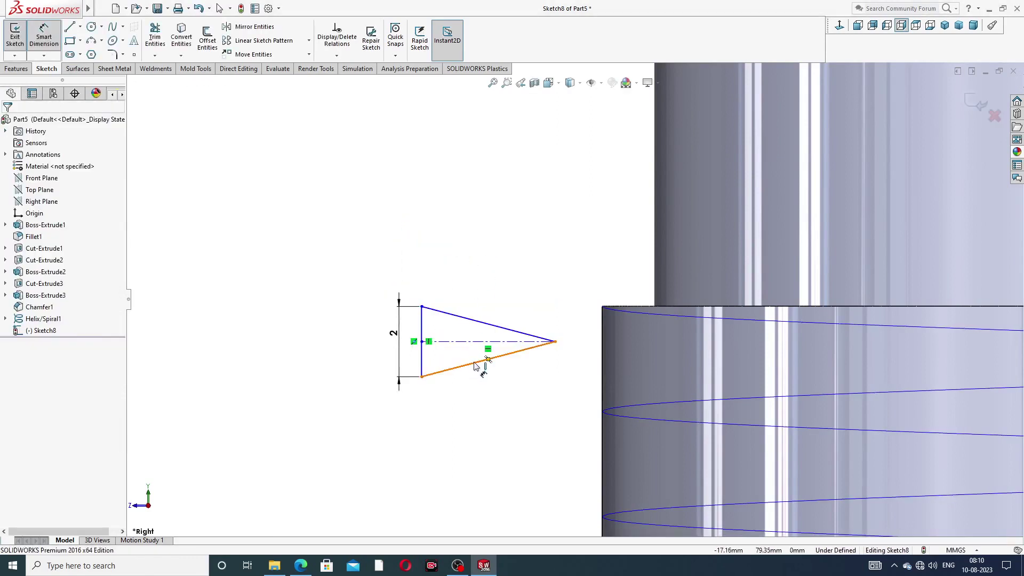
pyautogui.click(476, 366)
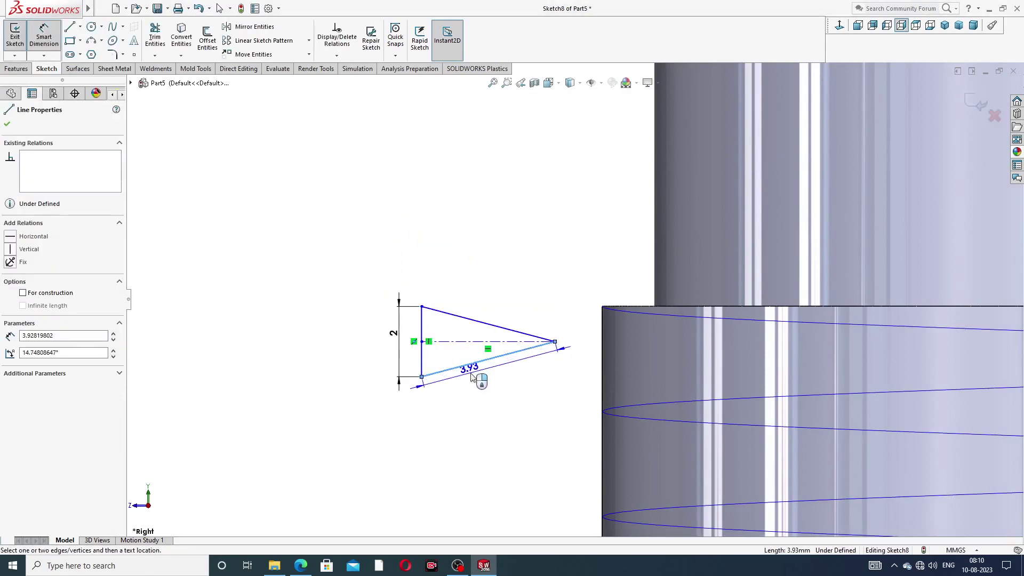
pyautogui.click(471, 377)
pyautogui.write('2')
pyautogui.press('Return')
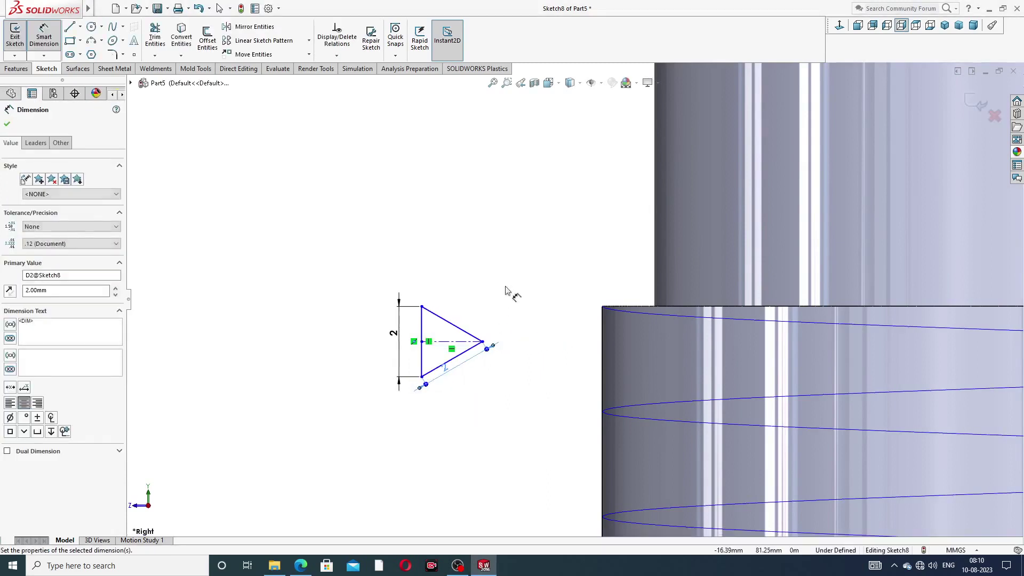
# Try to dimension the angle between the triangle's two slanted sides
pyautogui.scroll(-3, 470, 361)
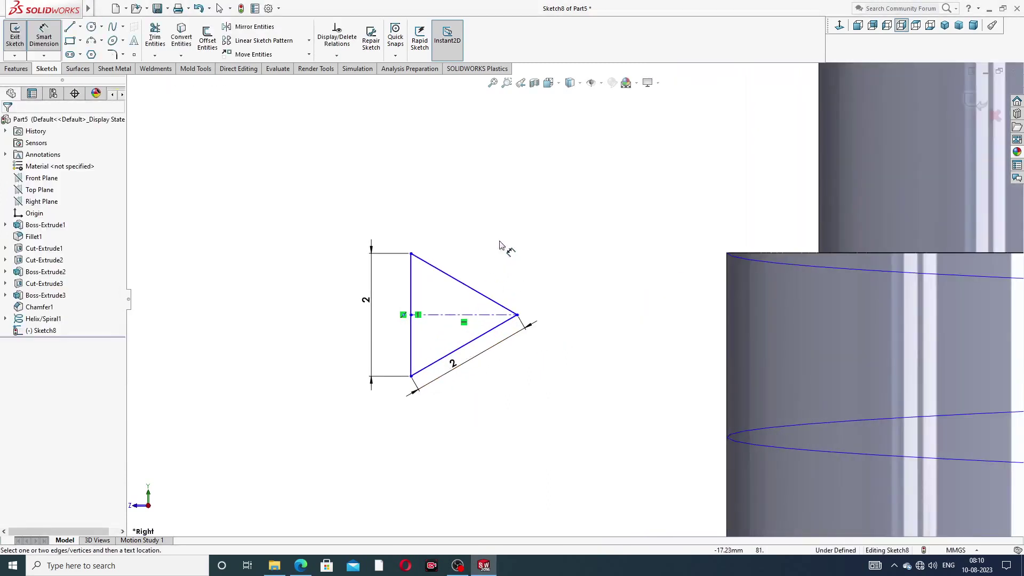
pyautogui.click(487, 298)
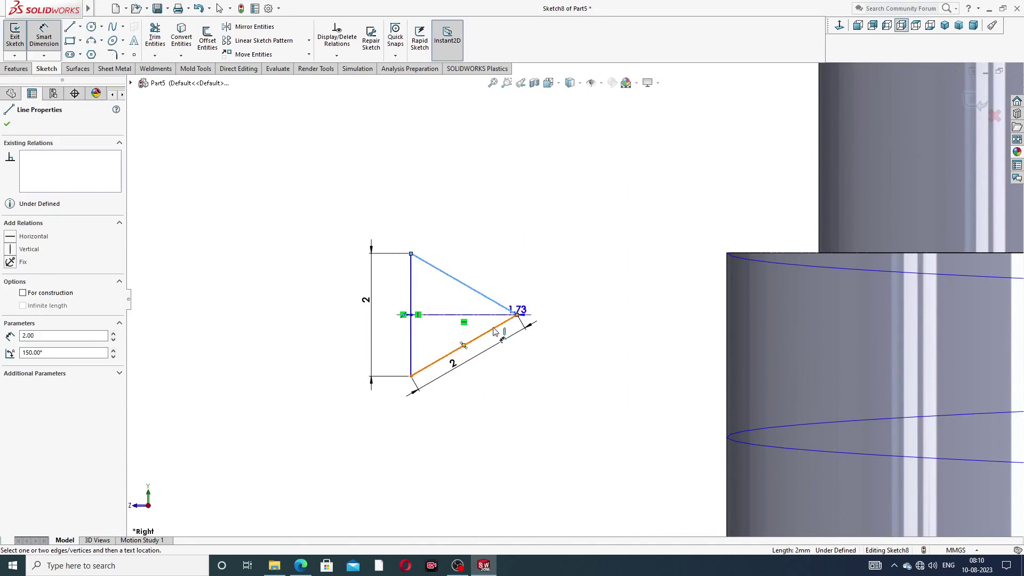
pyautogui.click(494, 331)
pyautogui.click(484, 316)
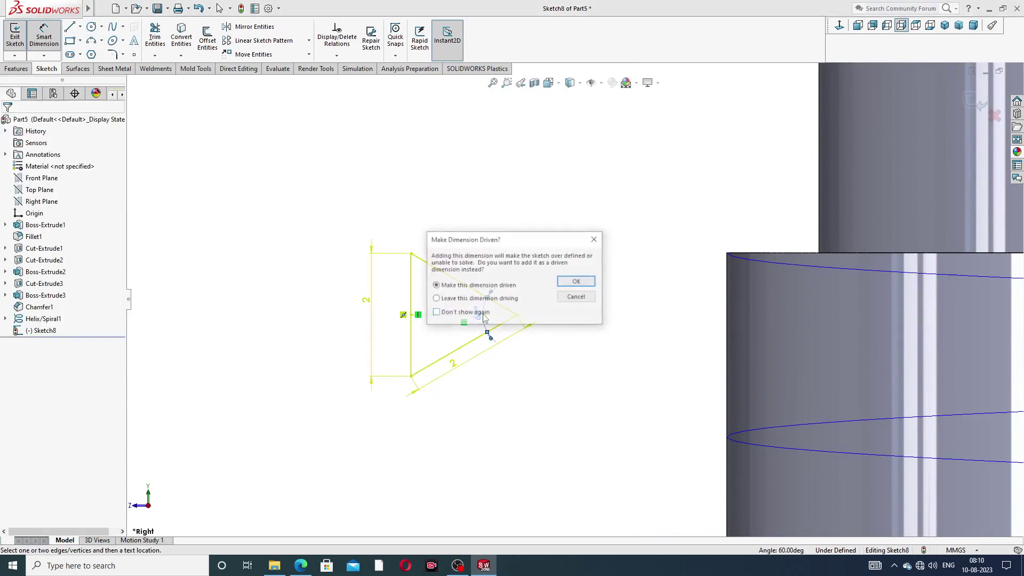
pyautogui.click(594, 240)
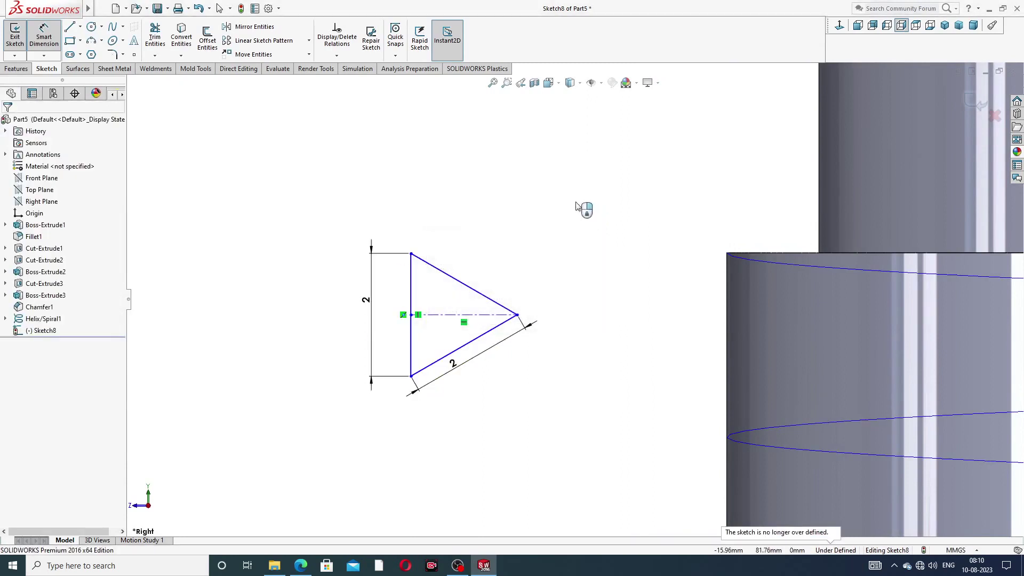
pyautogui.rightClick(575, 209)
pyautogui.click(592, 158)
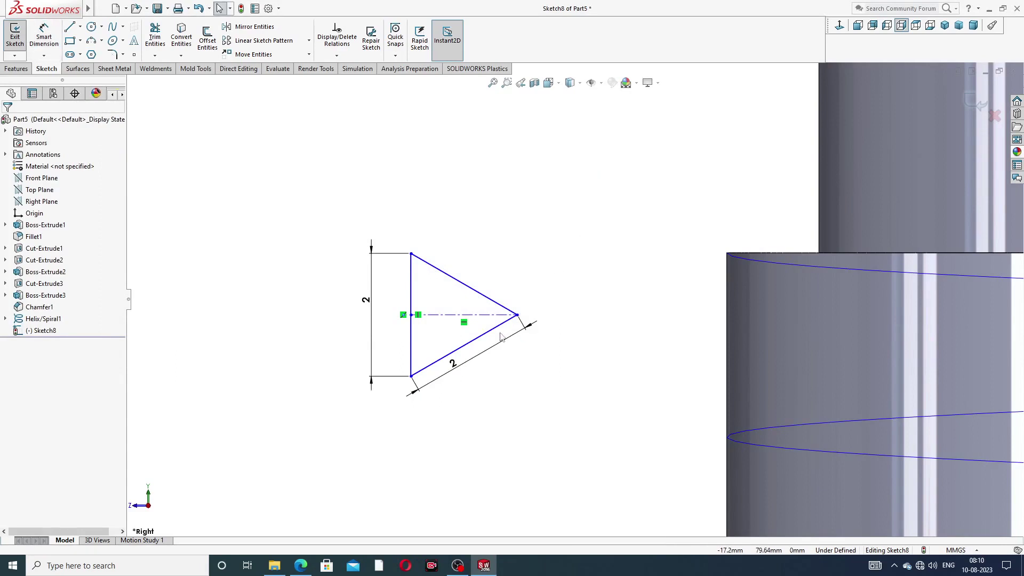
# Reposition the two 2 mm dimensions, placing the vertical one closer to the triangle and shifting the slanted one along its side
pyautogui.scroll(-2, 502, 337)
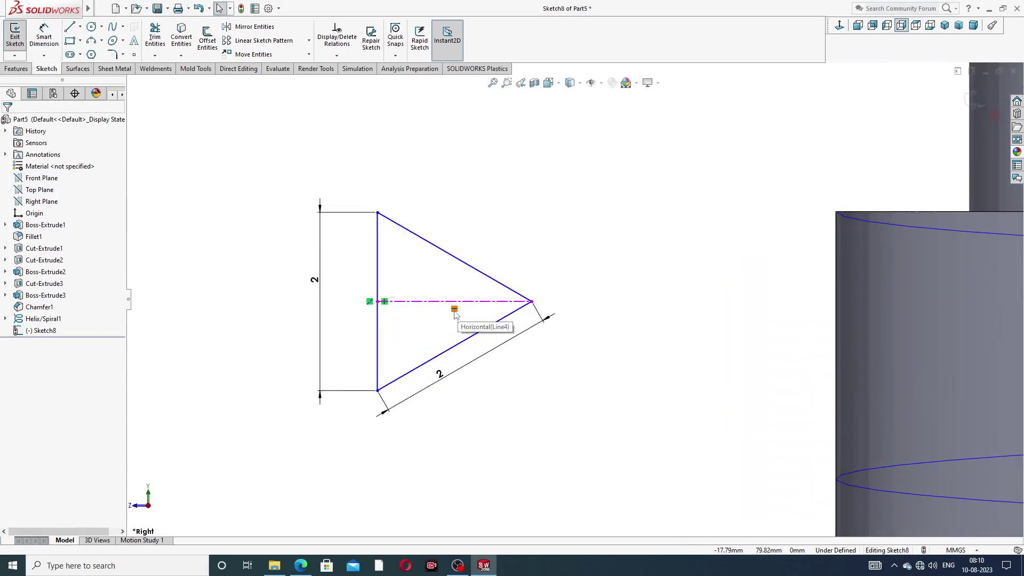
pyautogui.moveTo(315, 280); pyautogui.dragTo(338, 304)
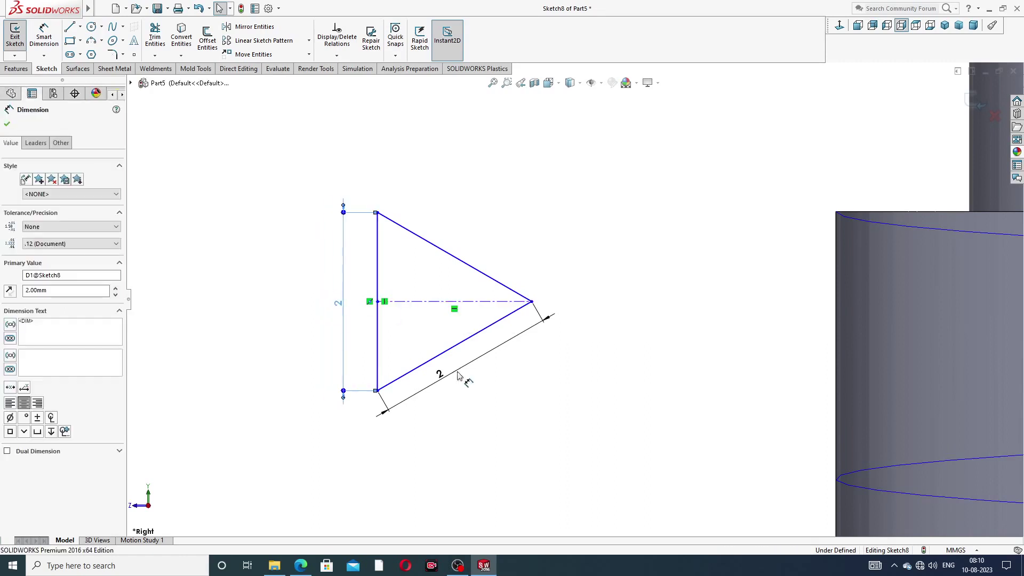
pyautogui.moveTo(446, 378); pyautogui.dragTo(485, 368)
pyautogui.click(533, 271)
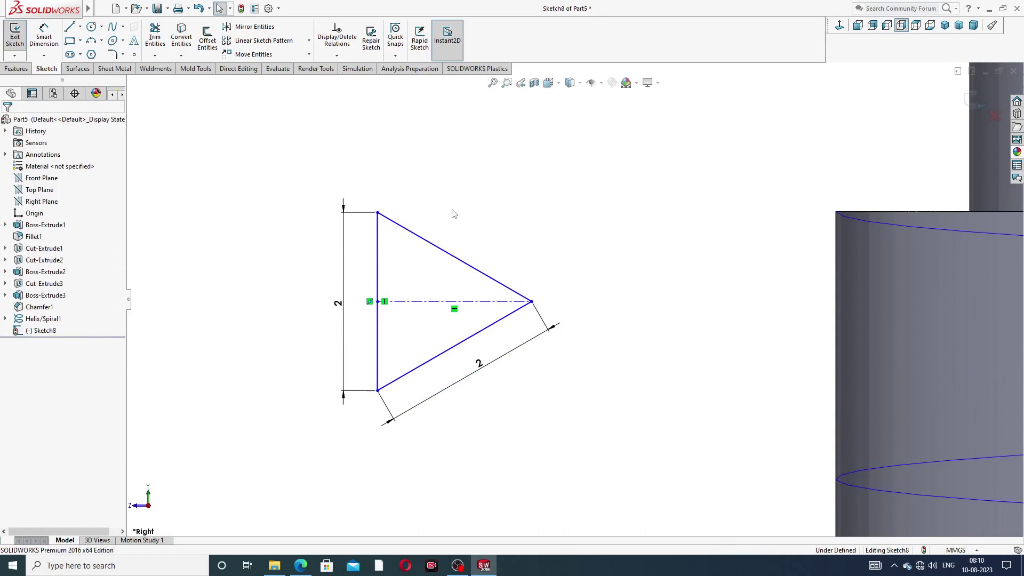
# Add a pierce relation between the midpoint of the triangle's vertical side and the helix, and close the sketch
pyautogui.click(378, 303)
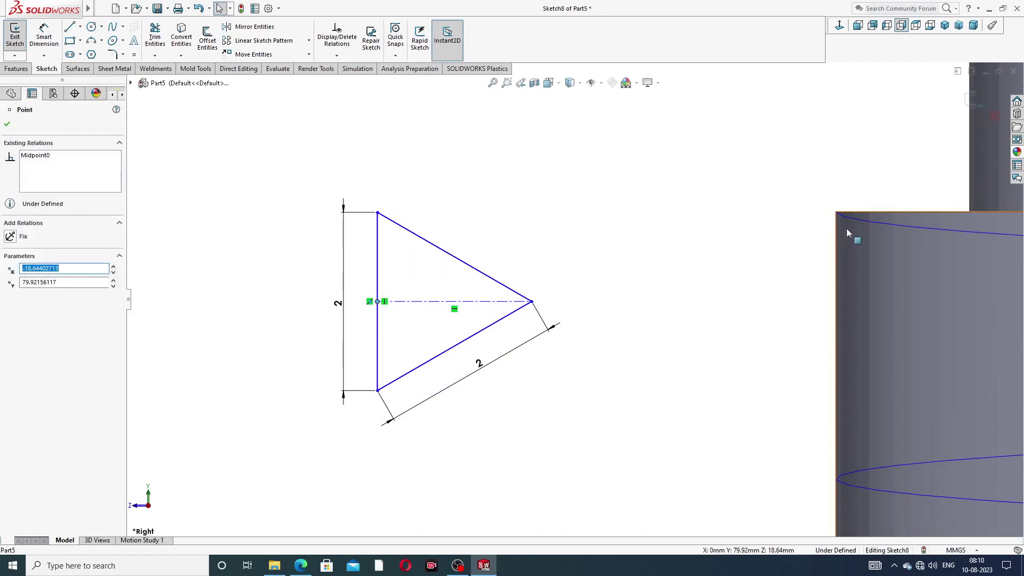
pyautogui.keyDown('ctrl'); pyautogui.click(871, 224); pyautogui.keyUp('ctrl')
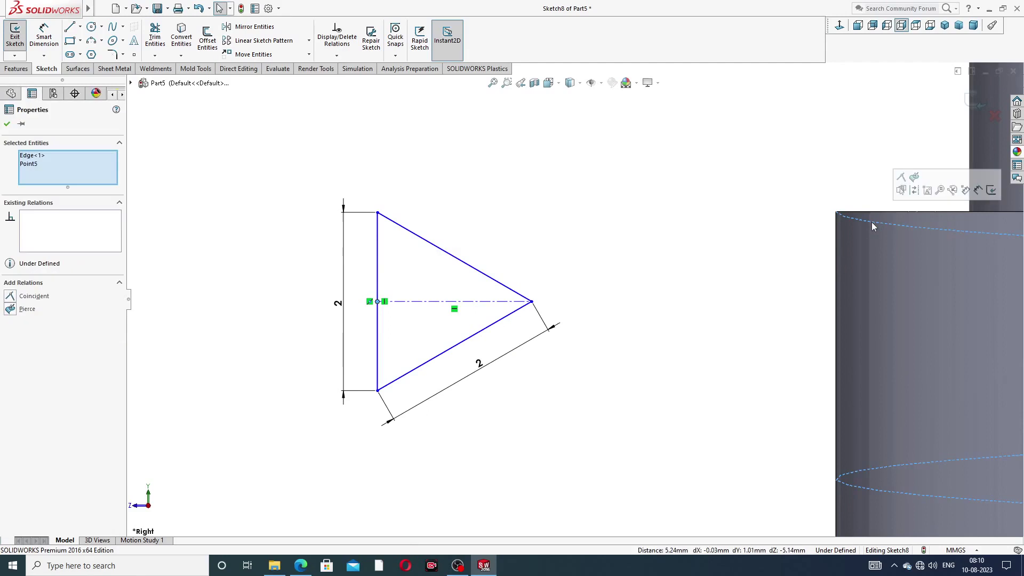
pyautogui.click(915, 177)
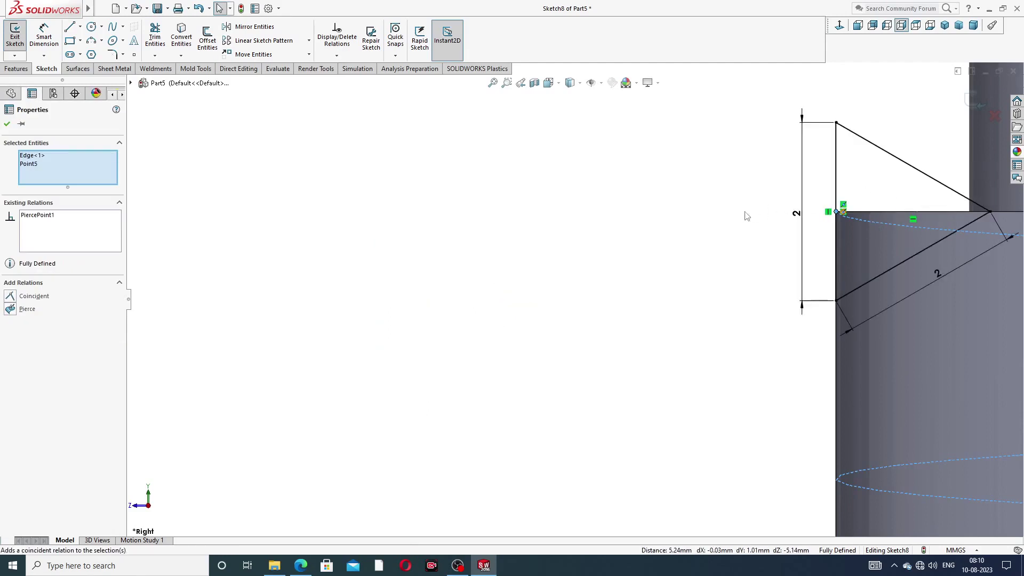
pyautogui.click(709, 223)
pyautogui.scroll(2, 769, 218)
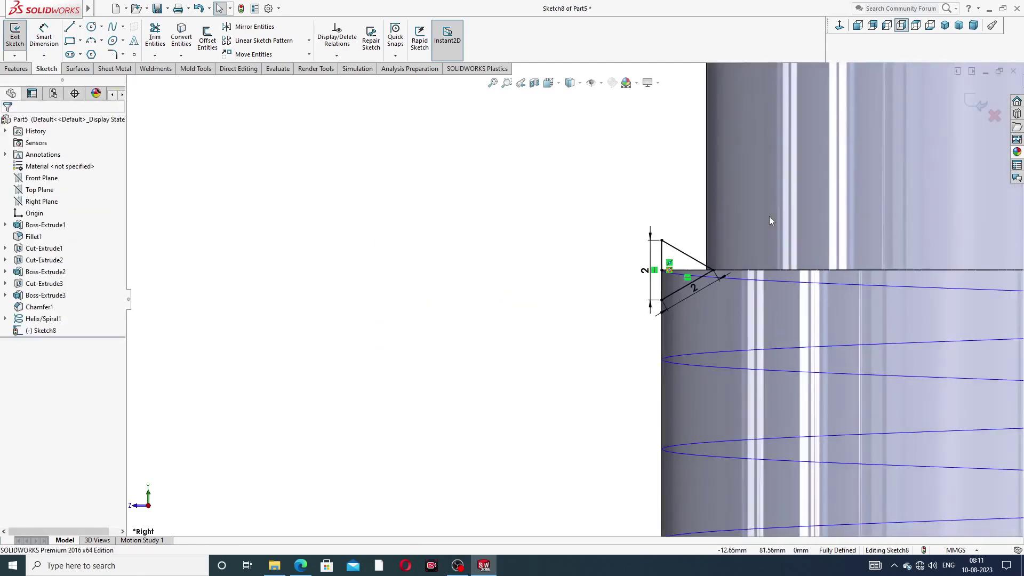
pyautogui.scroll(2, 685, 262)
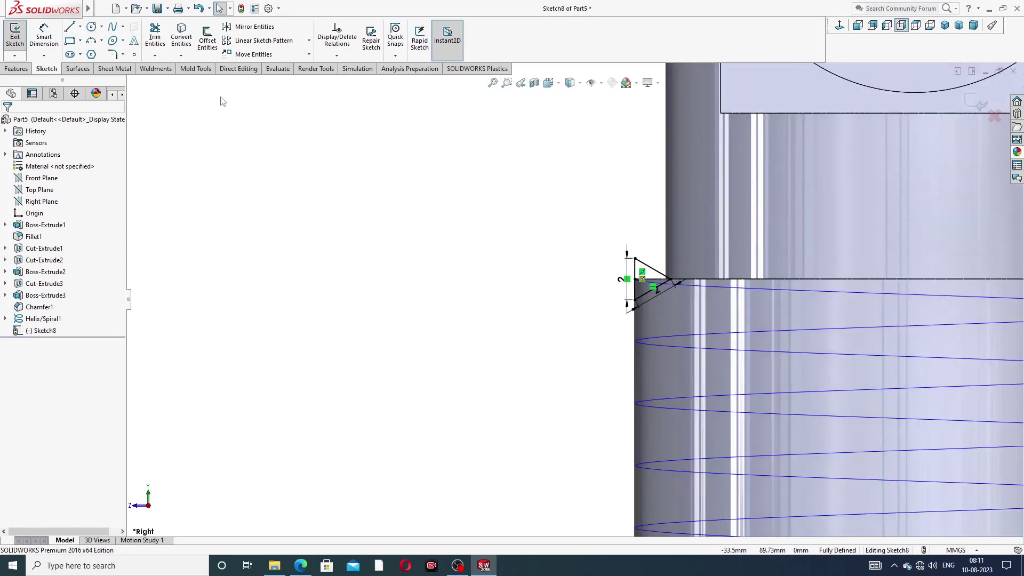
pyautogui.scroll(4, 574, 299)
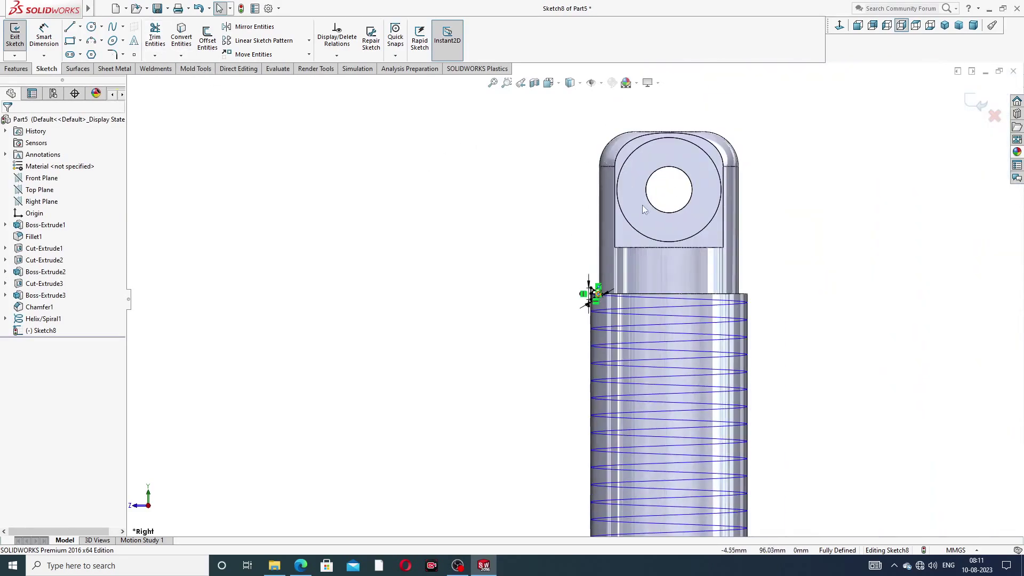
pyautogui.click(977, 106)
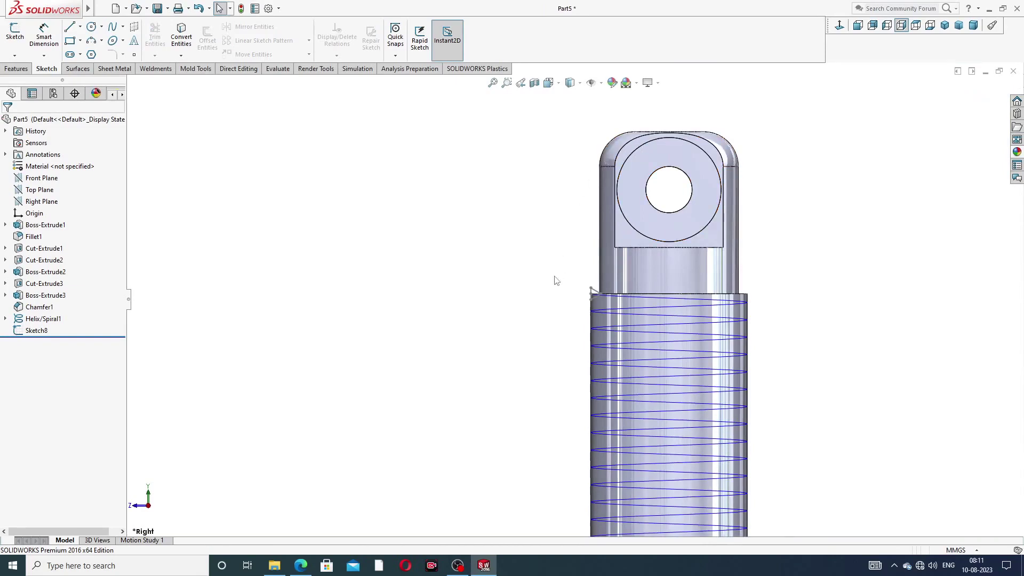
# Create a swept cut of the triangle sketch along the helix to form the sleeve's thread
pyautogui.scroll(-2, 575, 314)
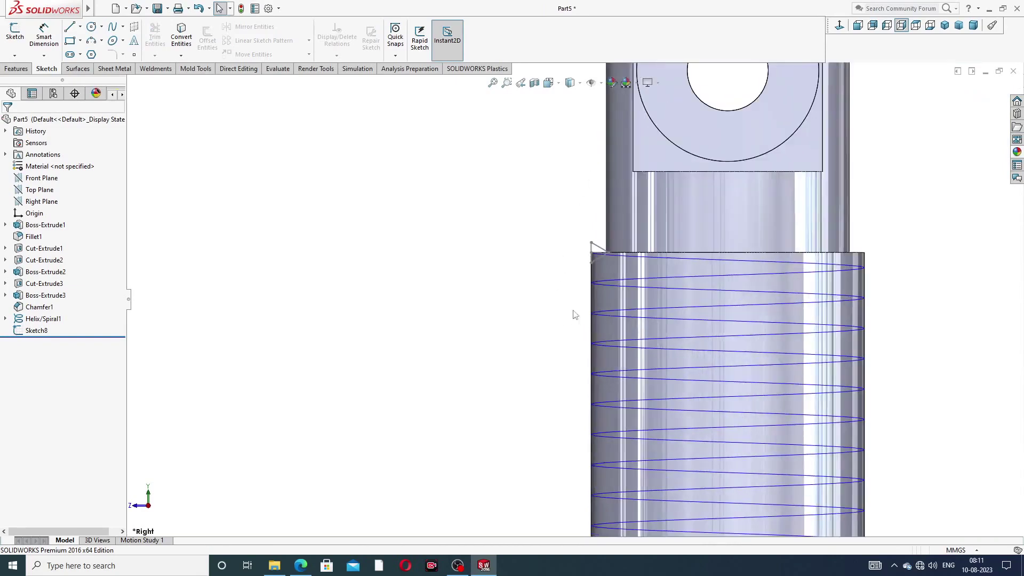
pyautogui.click(42, 333)
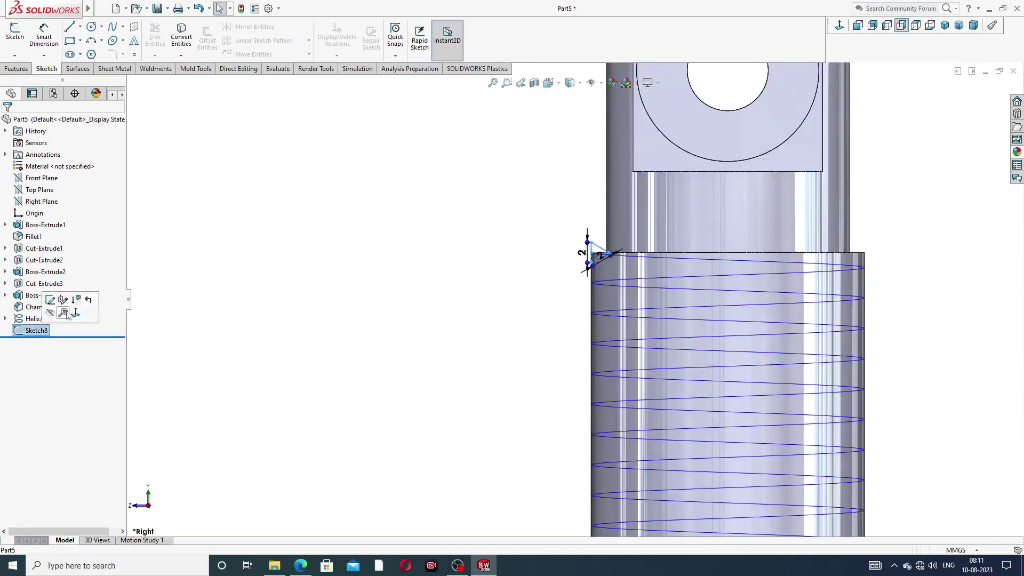
pyautogui.click(17, 69)
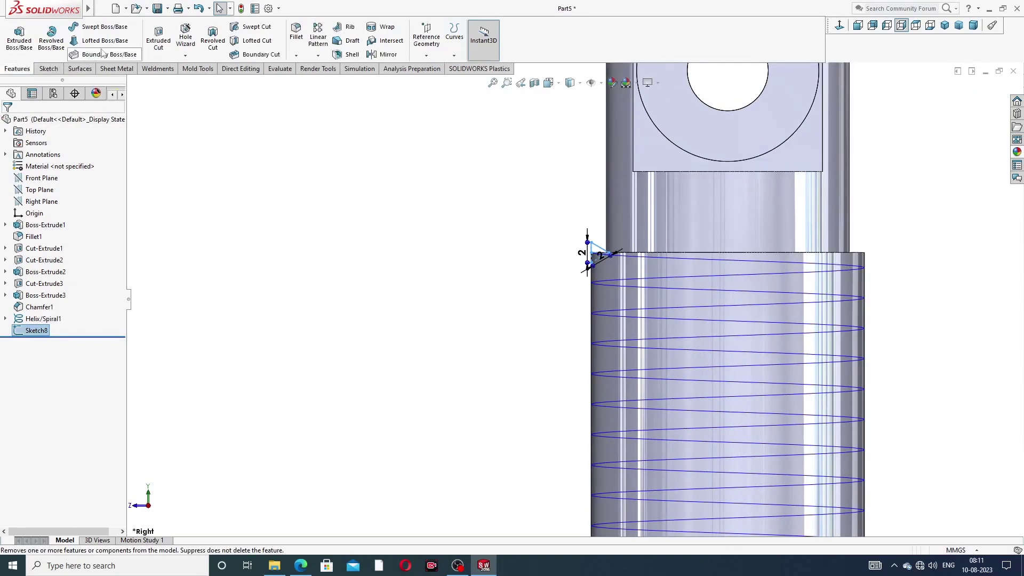
pyautogui.click(251, 27)
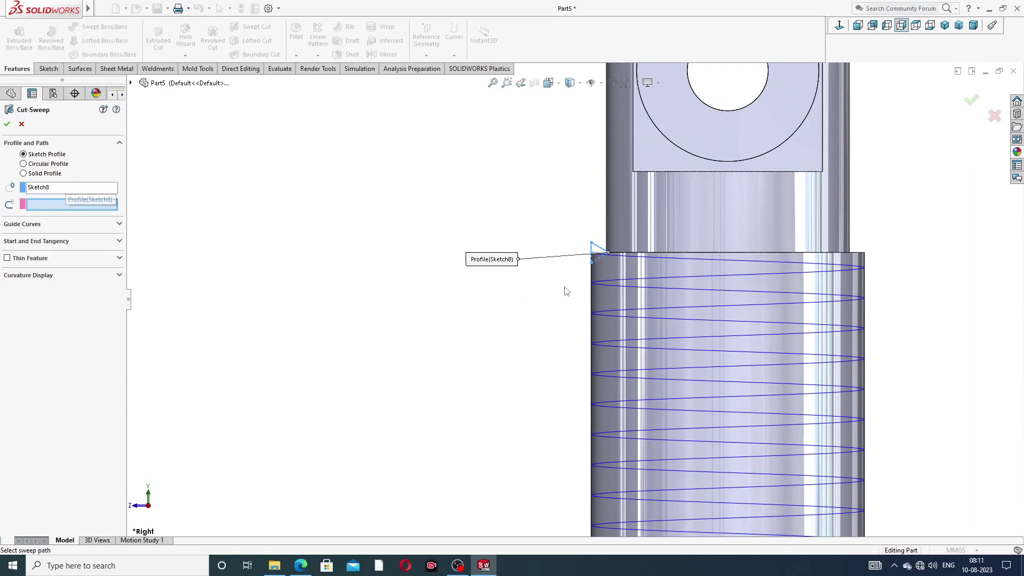
pyautogui.click(670, 278)
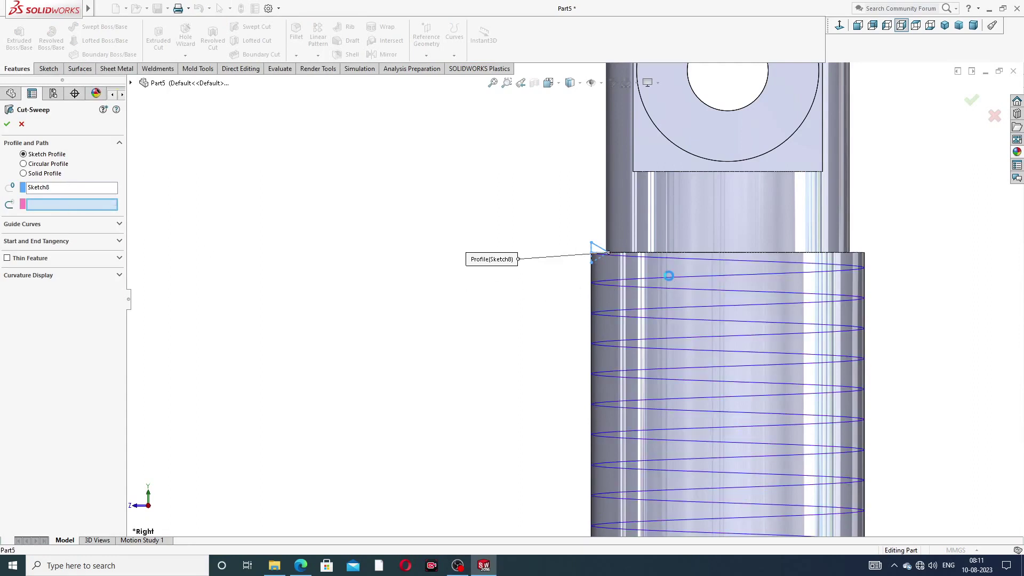
pyautogui.press('z')
pyautogui.press('z')
pyautogui.press('z')
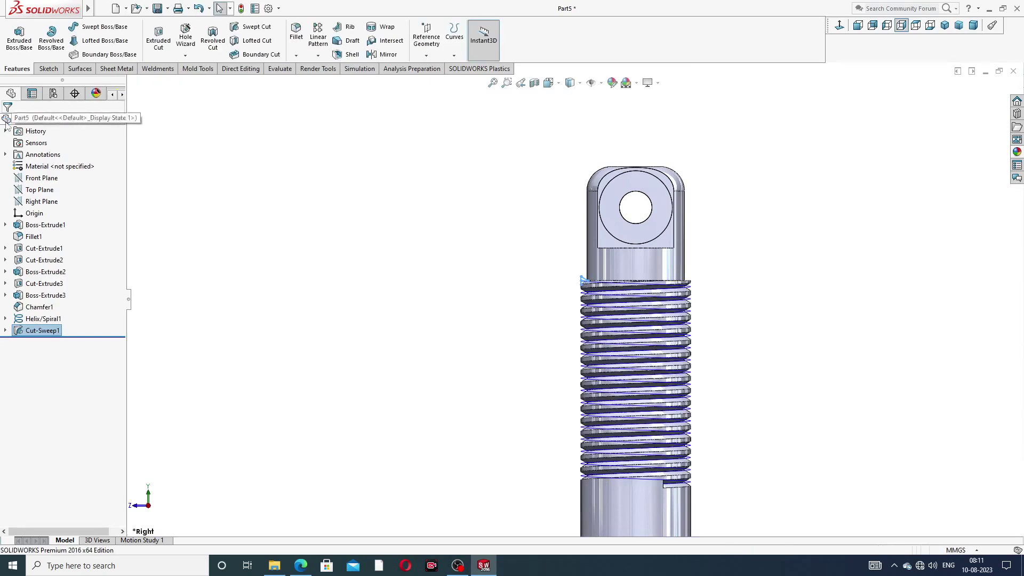
pyautogui.click(779, 249)
# Hide the helix curve on the threaded sleeve
pyautogui.scroll(-6, 599, 281)
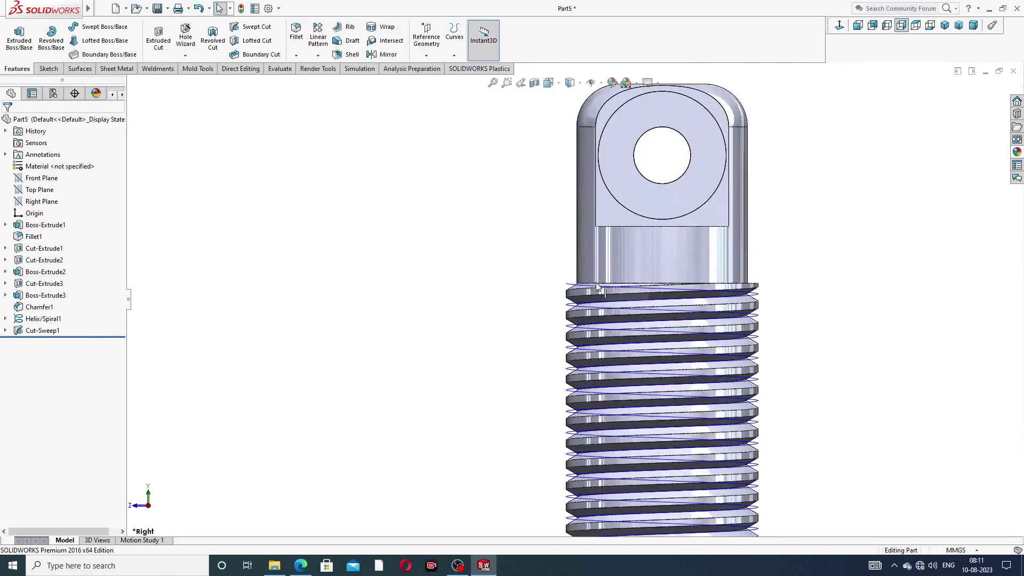
pyautogui.click(569, 259)
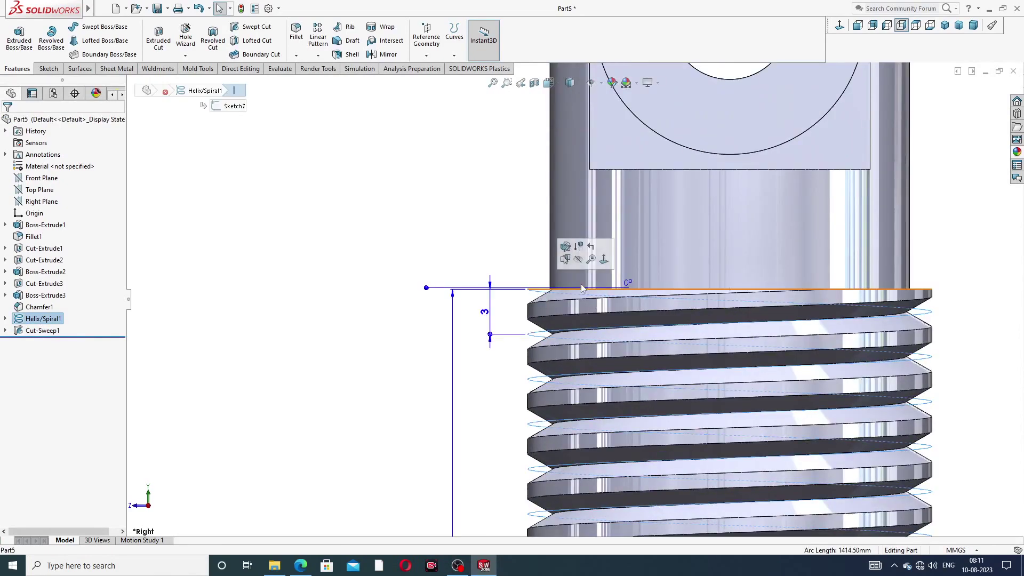
pyautogui.scroll(7, 614, 343)
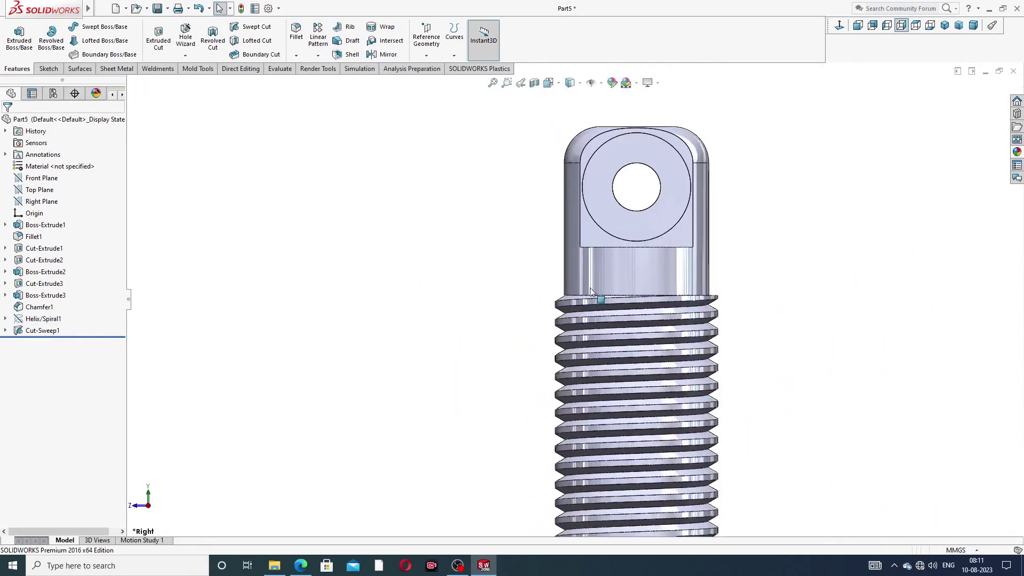
# Fillet the outer helical edge of the sleeve's thread with a 0.75 mm radius
pyautogui.moveTo(614, 344); pyautogui.dragTo(590, 325, button='middle')
pyautogui.scroll(-2, 598, 367)
pyautogui.scroll(-3, 598, 366)
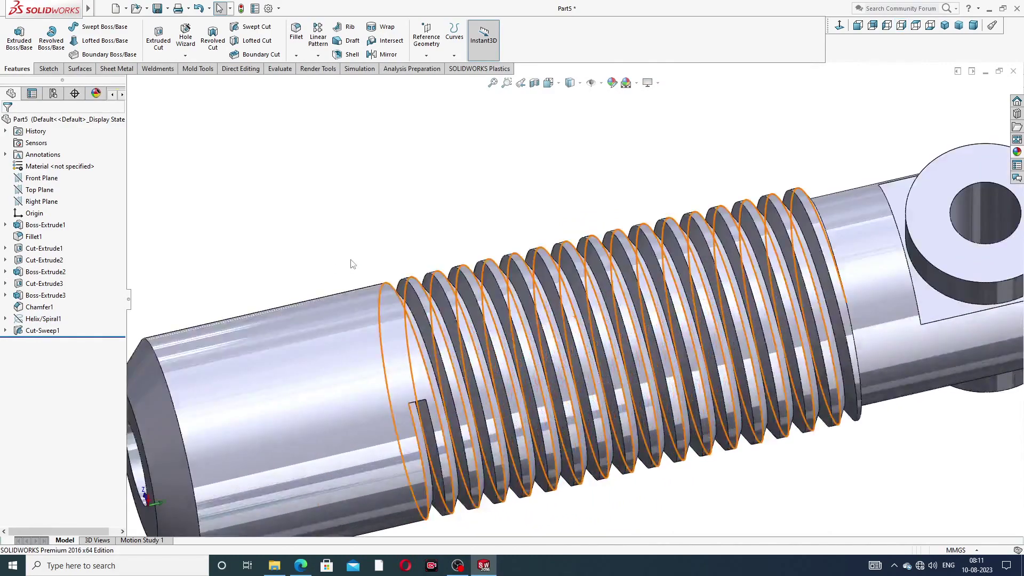
pyautogui.scroll(5, 581, 368)
pyautogui.scroll(-2, 562, 370)
pyautogui.scroll(-4, 563, 371)
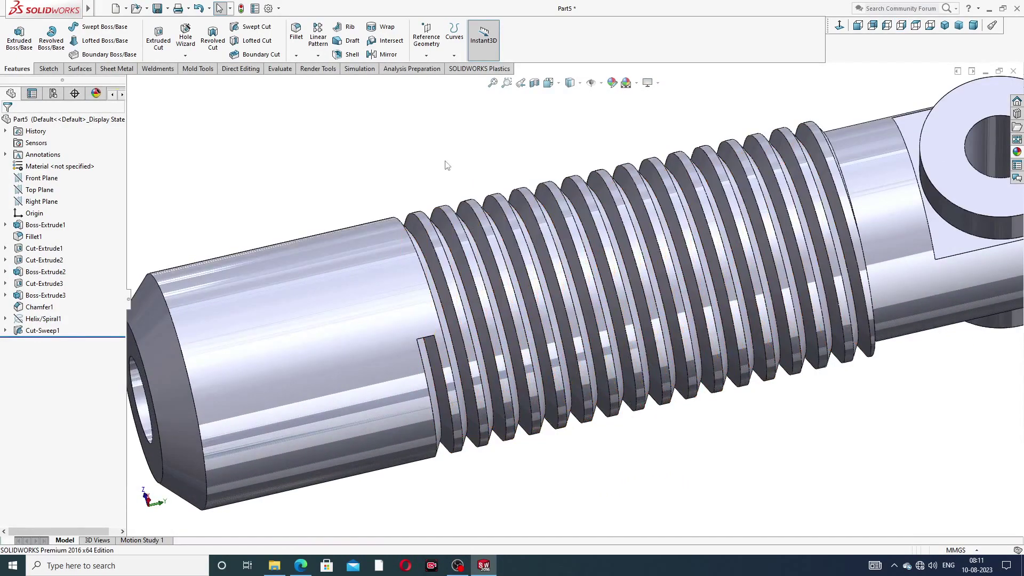
pyautogui.click(297, 48)
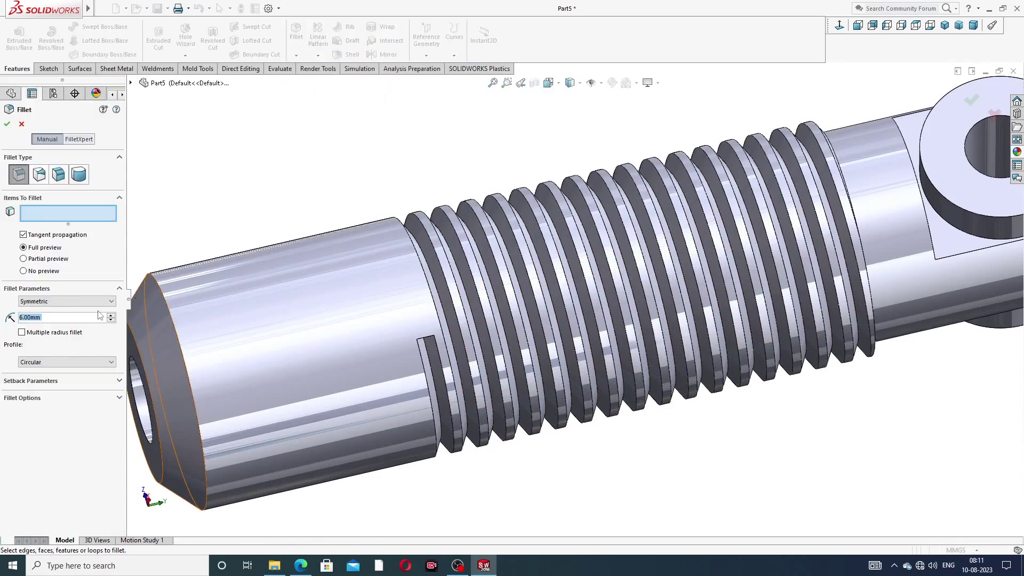
pyautogui.write('0.75')
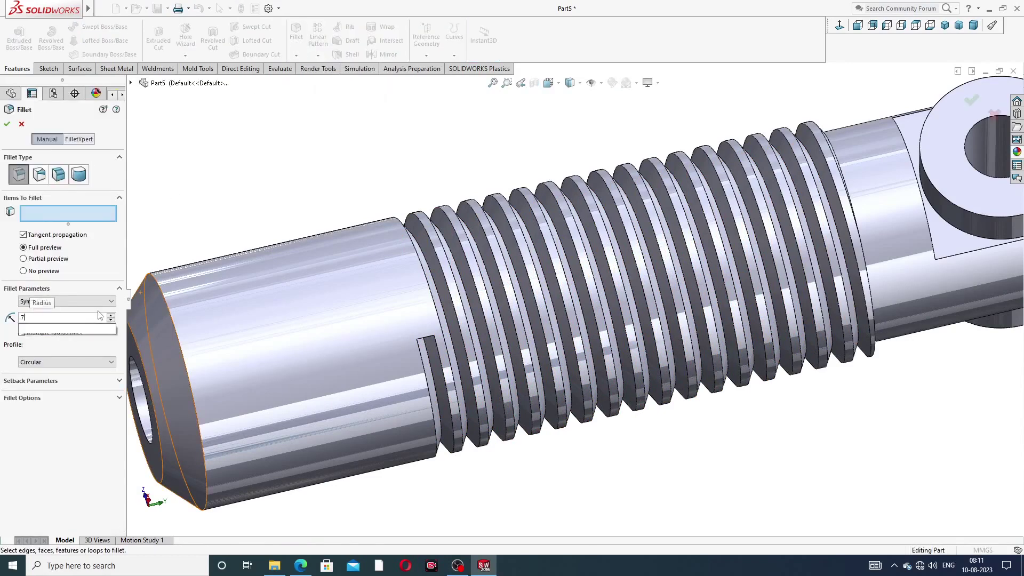
pyautogui.press('Return')
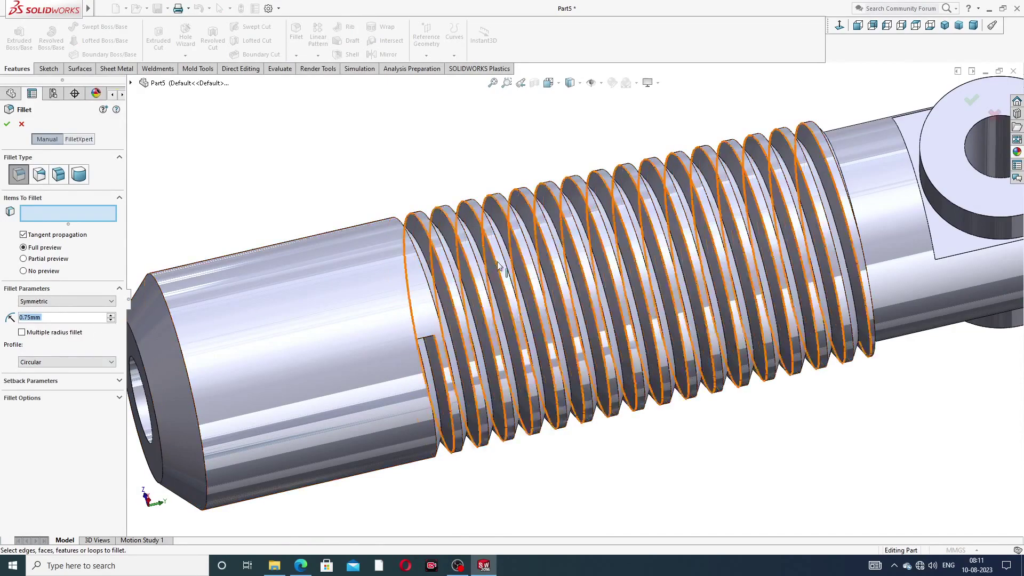
pyautogui.scroll(-3, 446, 223)
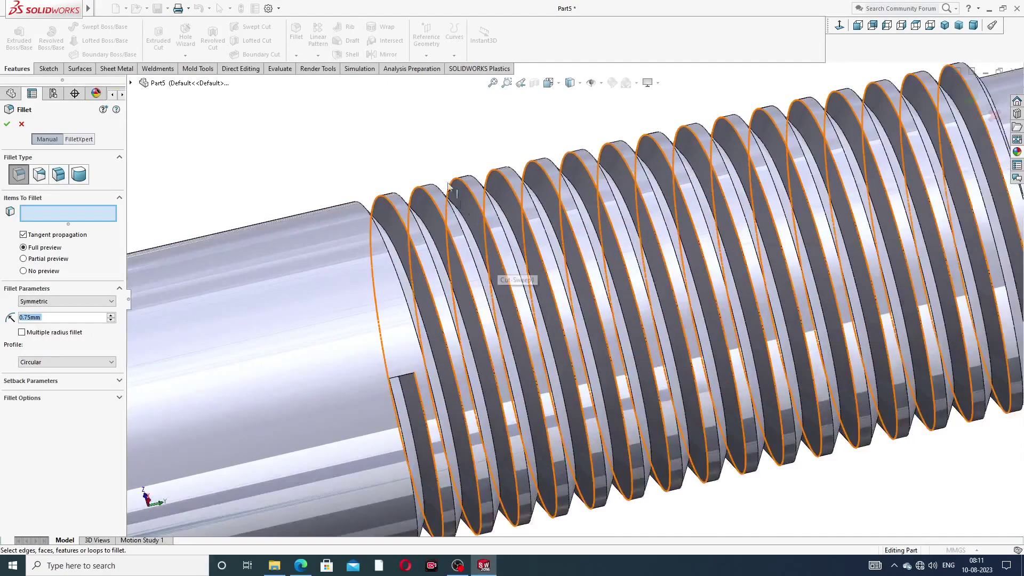
pyautogui.click(439, 213)
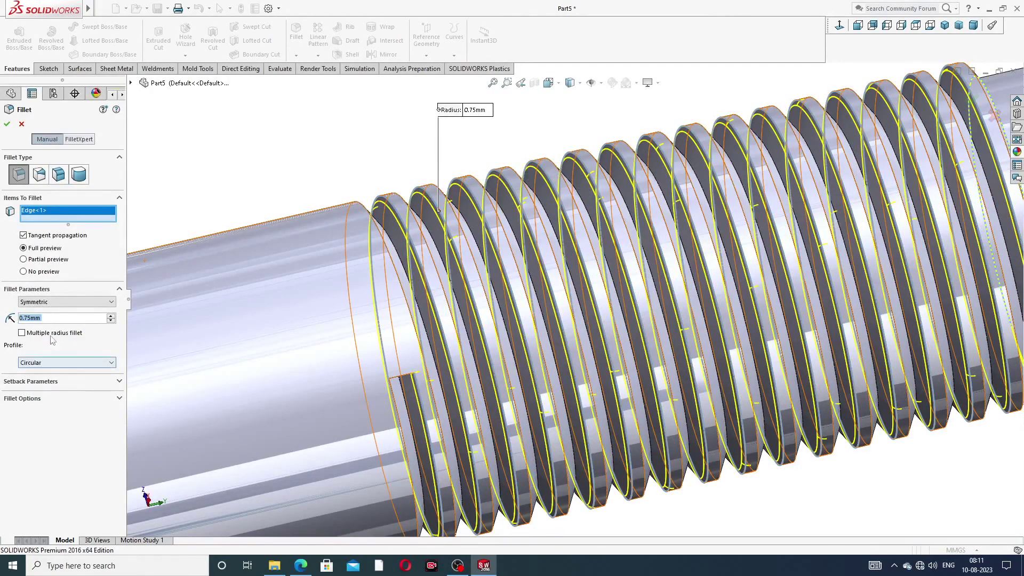
pyautogui.click(7, 124)
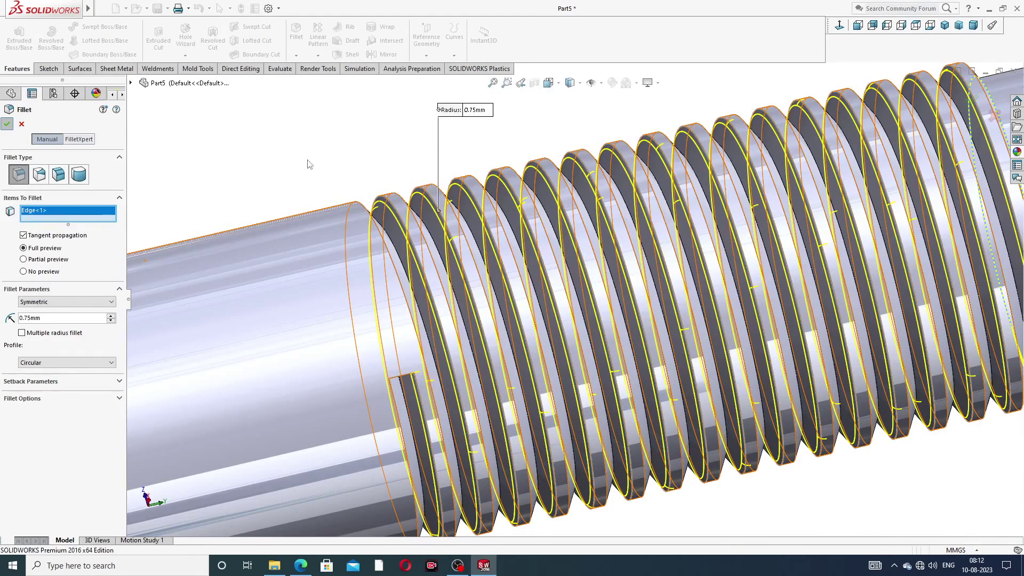
pyautogui.press('Return')
pyautogui.scroll(6, 557, 122)
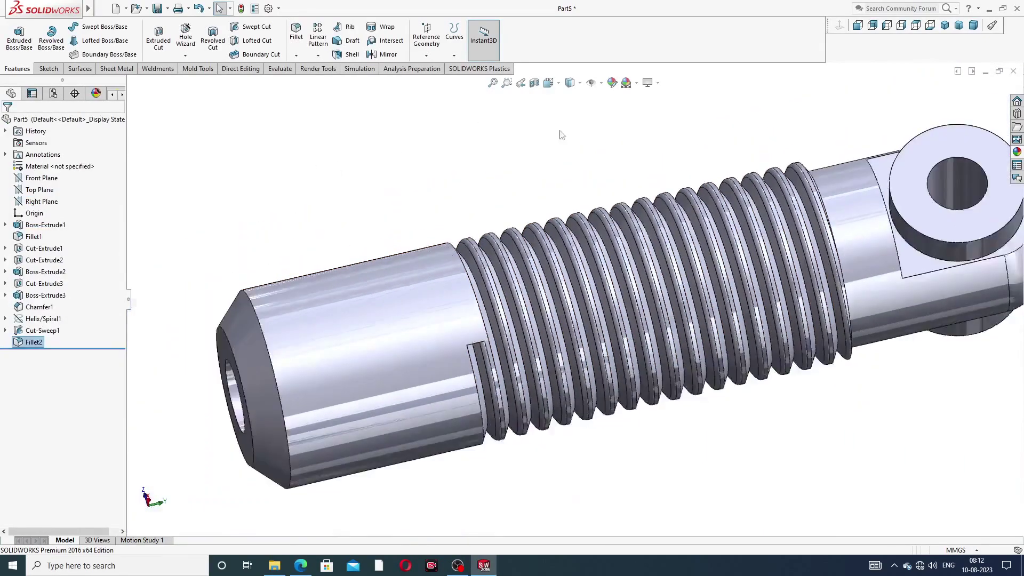
# Inspect the filleted thread from several sides and check the PART-03 Top Rod PDF drawing in the browser
pyautogui.moveTo(653, 231); pyautogui.dragTo(555, 299, button='middle')
pyautogui.scroll(-4, 546, 314)
pyautogui.moveTo(709, 315)
pyautogui.mouseDown(button='middle')
pyautogui.moveTo(821, 243)
pyautogui.moveTo(907, 204)
pyautogui.moveTo(759, 183)
pyautogui.moveTo(786, 175)
pyautogui.mouseUp(button='middle')
pyautogui.scroll(4, 909, 205)
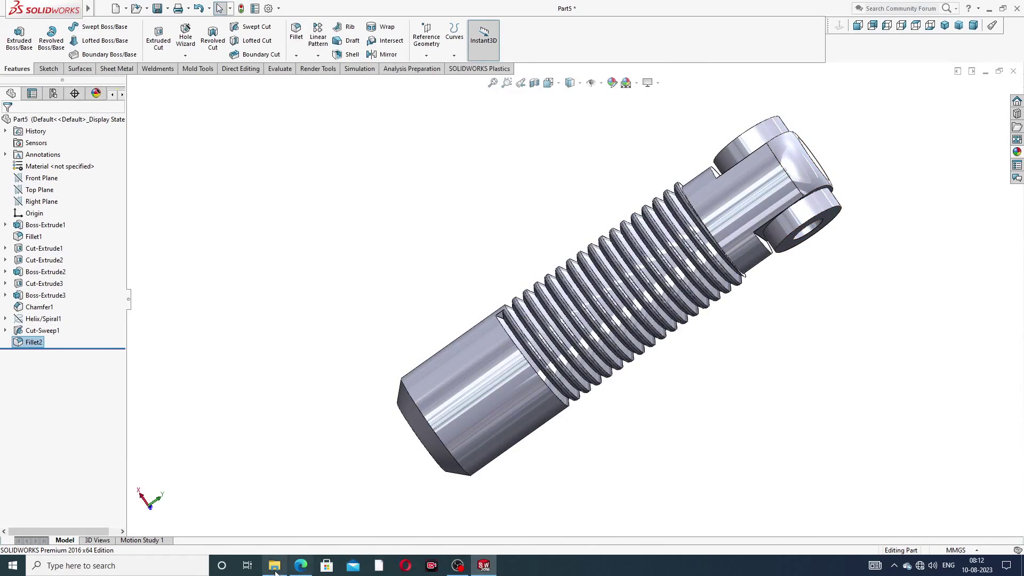
pyautogui.click(301, 565)
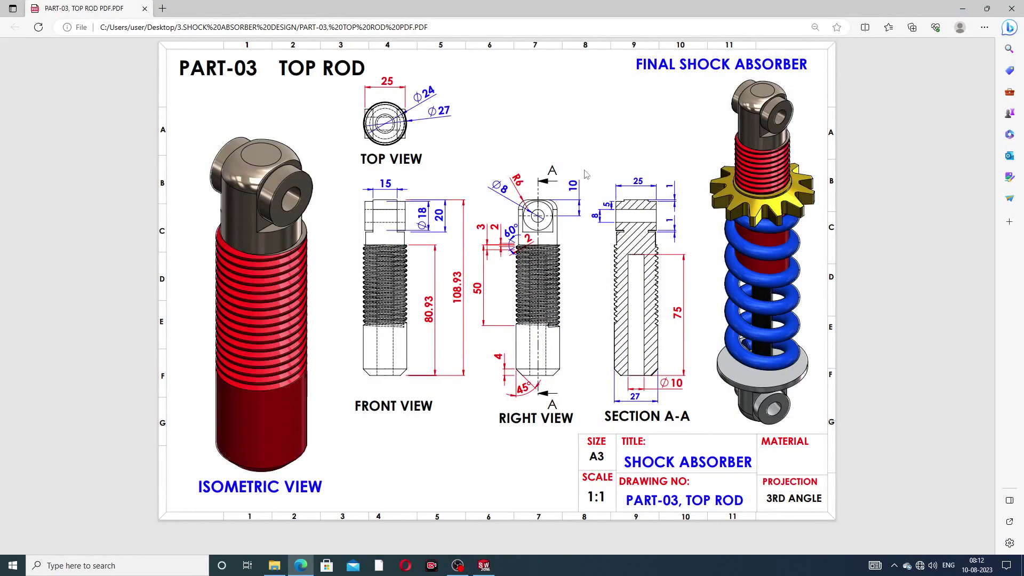
pyautogui.click(302, 566)
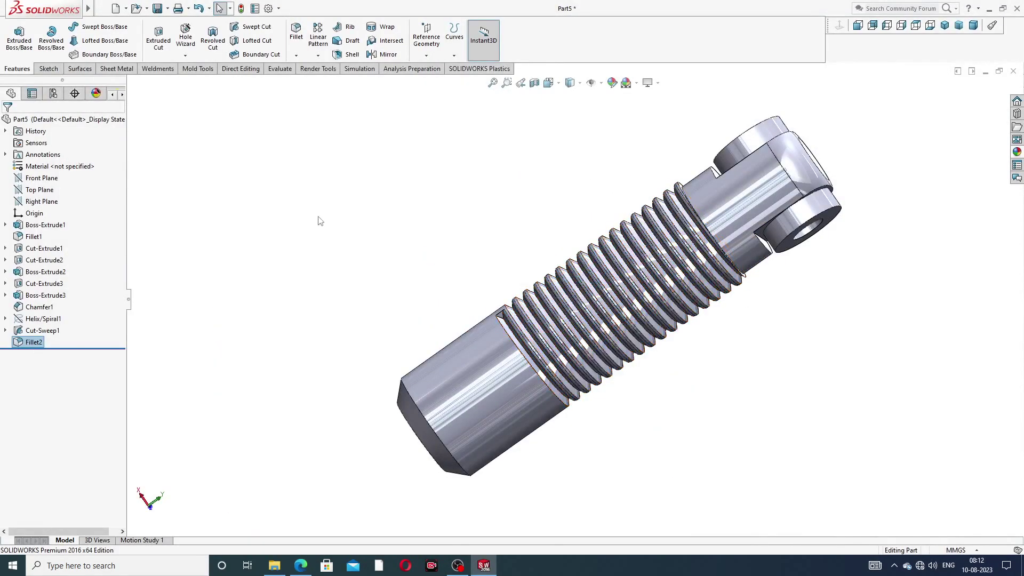
# Apply the candy apple red painted appearance to the swept-cut thread, the sleeve's outer surface and its chamfered end
pyautogui.click(53, 331)
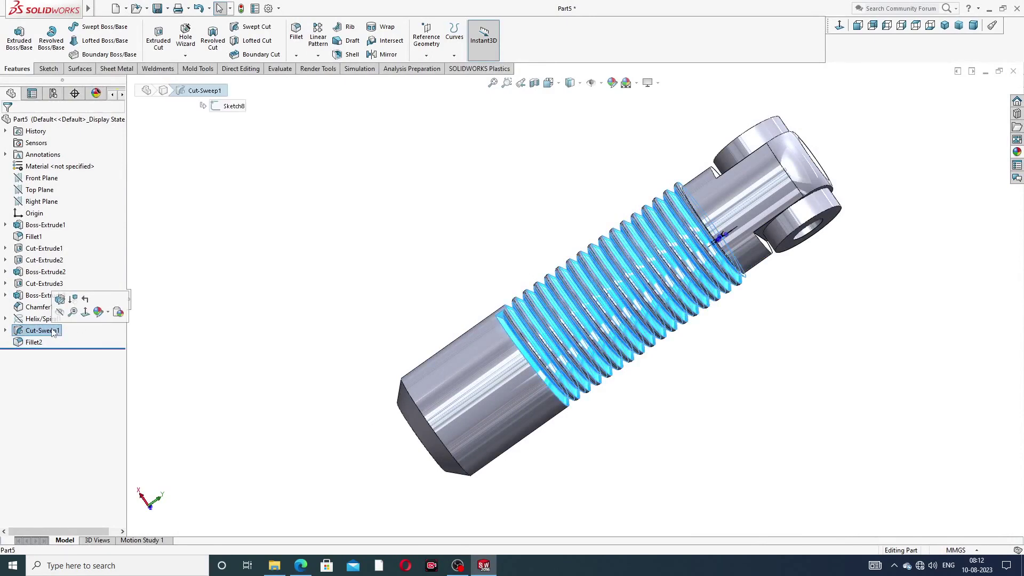
pyautogui.click(448, 378)
pyautogui.moveTo(408, 376); pyautogui.dragTo(562, 269, button='middle')
pyautogui.keyDown('ctrl'); pyautogui.click(571, 254); pyautogui.keyUp('ctrl')
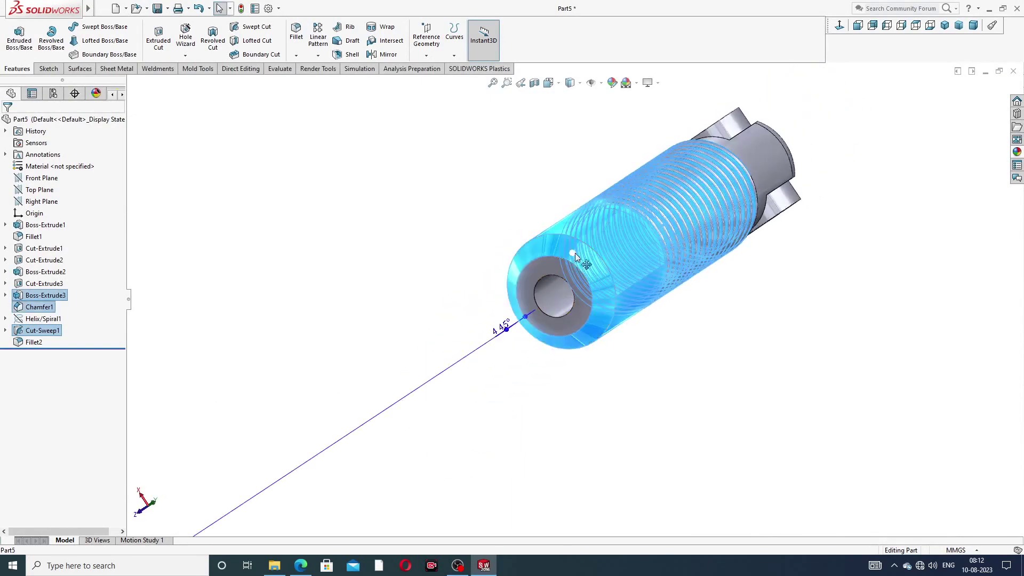
pyautogui.keyDown('ctrl'); pyautogui.click(752, 163); pyautogui.keyUp('ctrl')
pyautogui.moveTo(777, 168); pyautogui.dragTo(773, 203, button='middle')
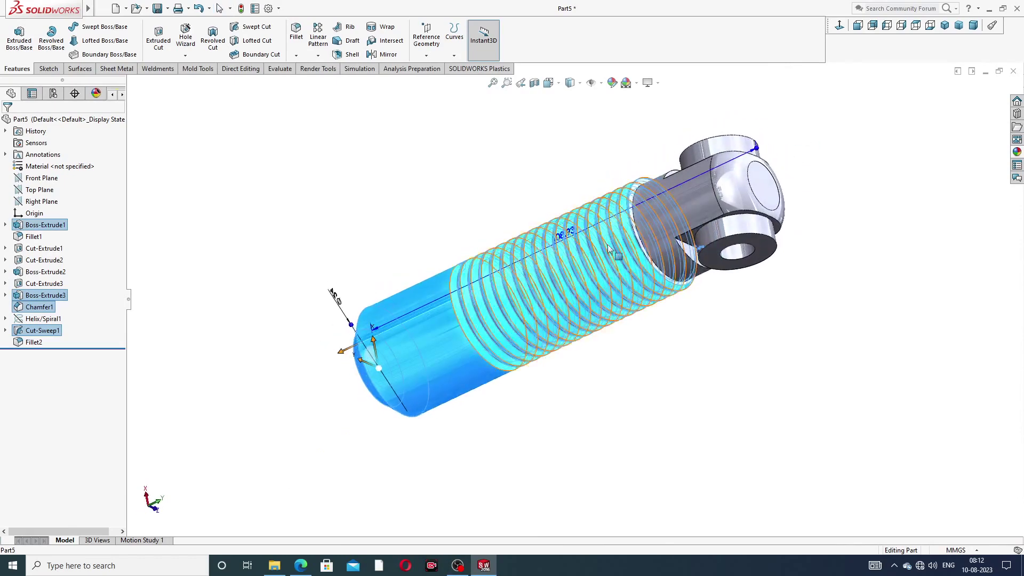
pyautogui.click(1017, 151)
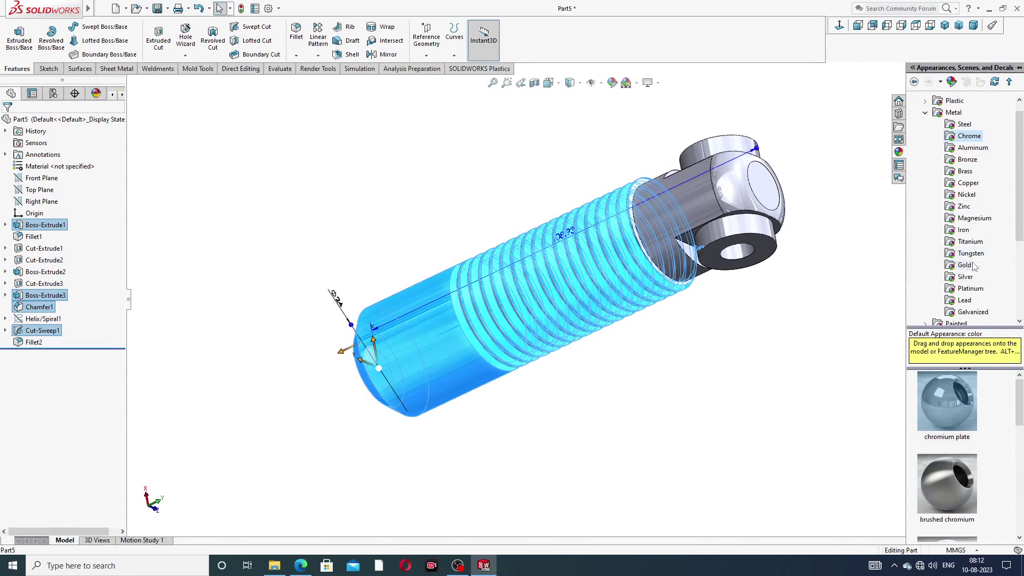
pyautogui.scroll(-1, 959, 285)
pyautogui.doubleClick(958, 287)
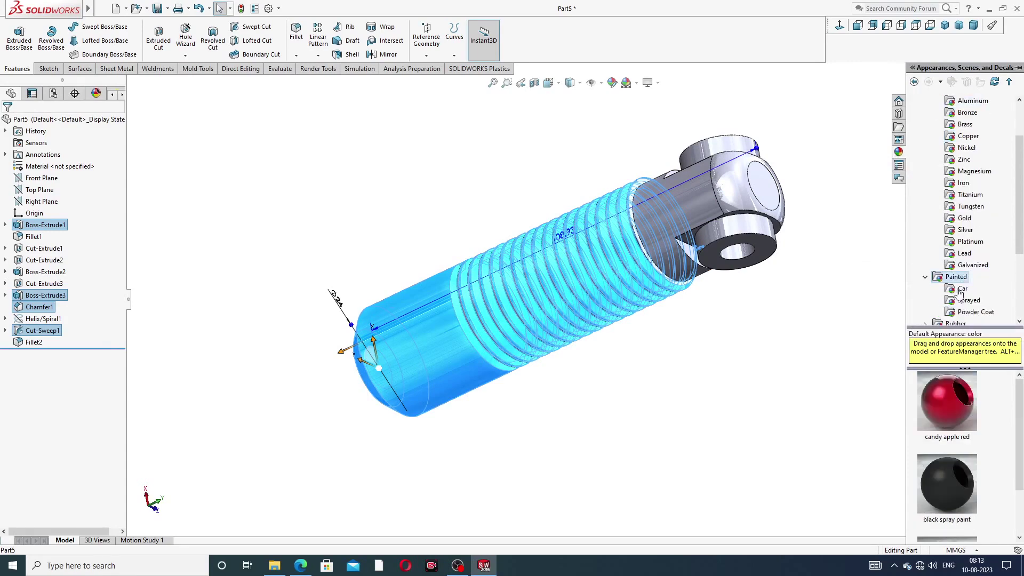
pyautogui.doubleClick(941, 398)
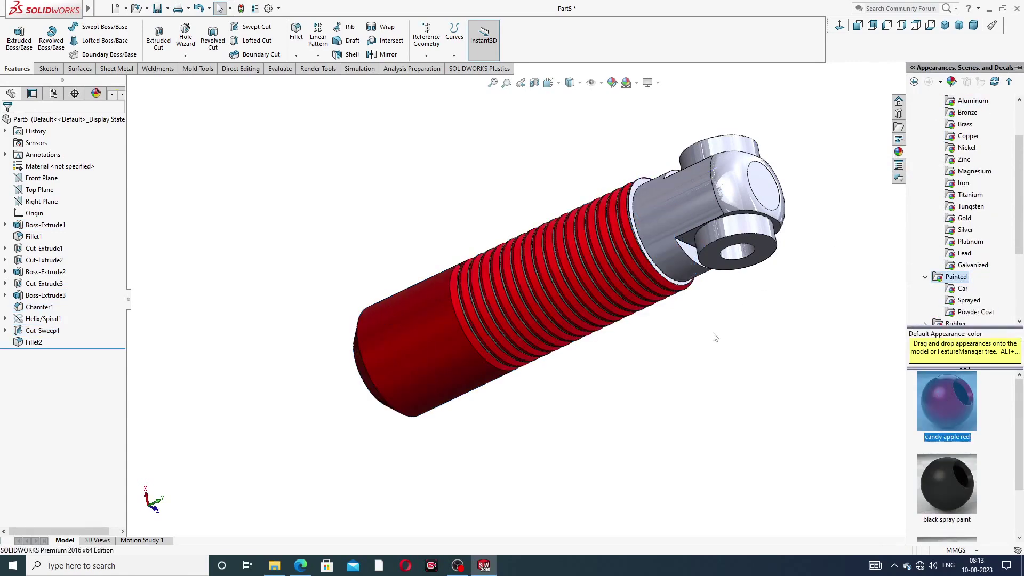
# Apply candy apple red to the fillet face running along the thread as well
pyautogui.scroll(-3, 577, 290)
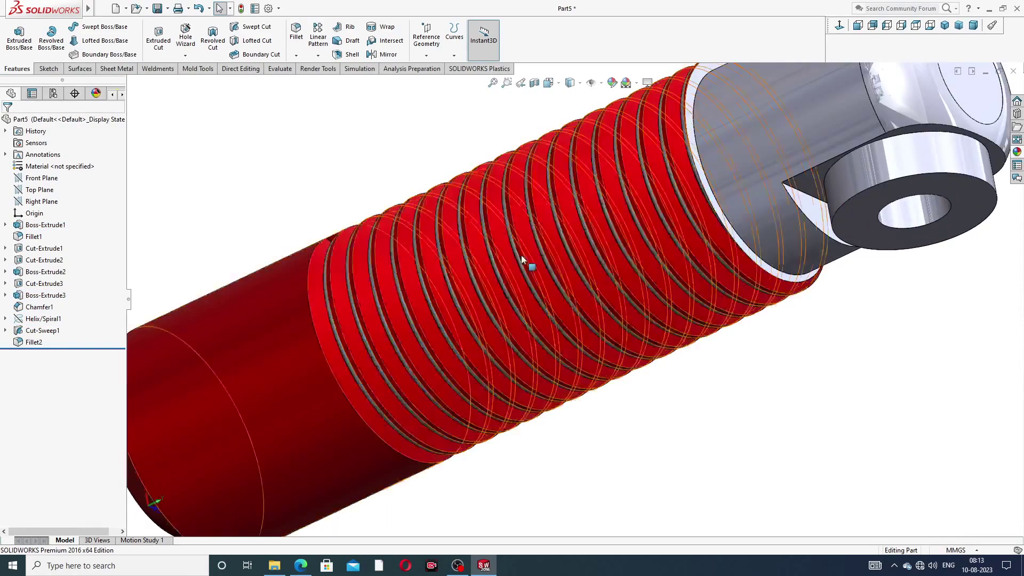
pyautogui.moveTo(521, 255); pyautogui.dragTo(513, 254, button='middle')
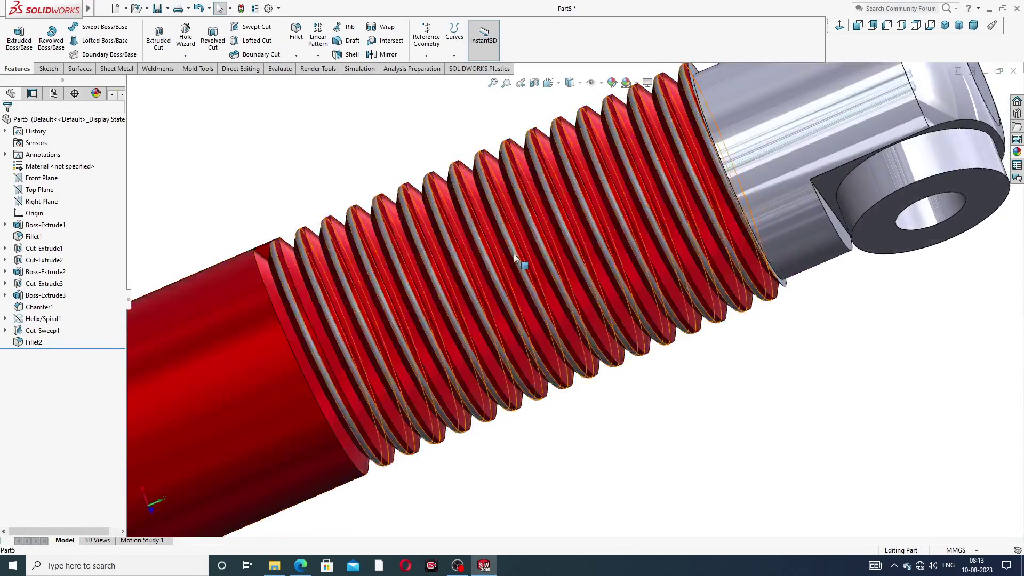
pyautogui.click(513, 254)
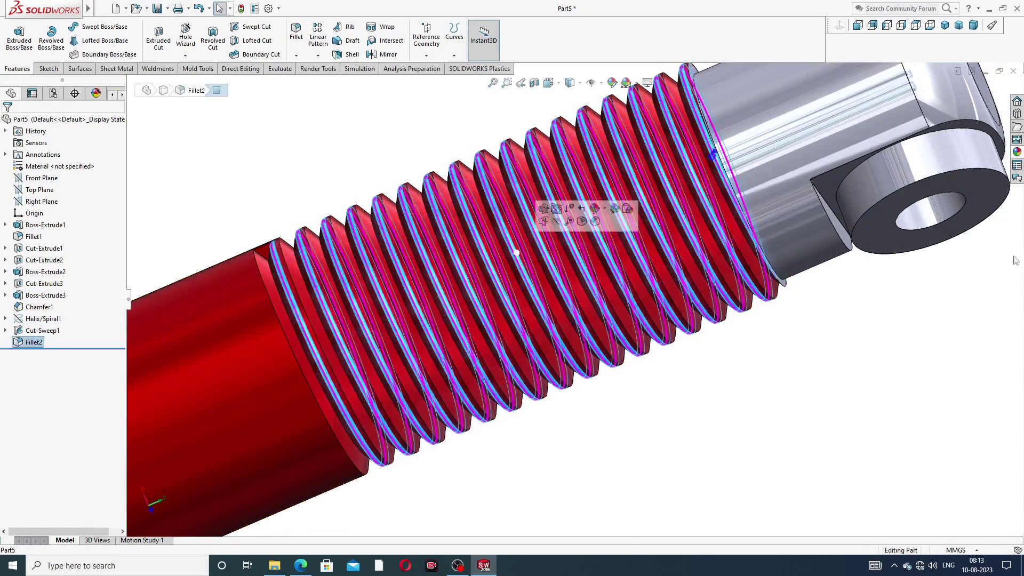
pyautogui.click(1016, 152)
pyautogui.click(932, 408)
pyautogui.click(841, 399)
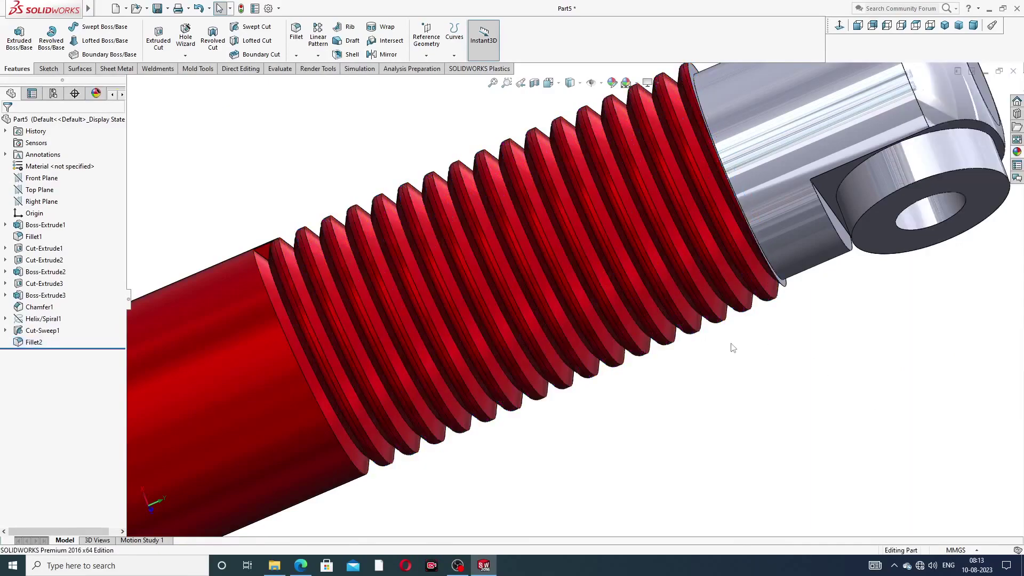
pyautogui.press('f')
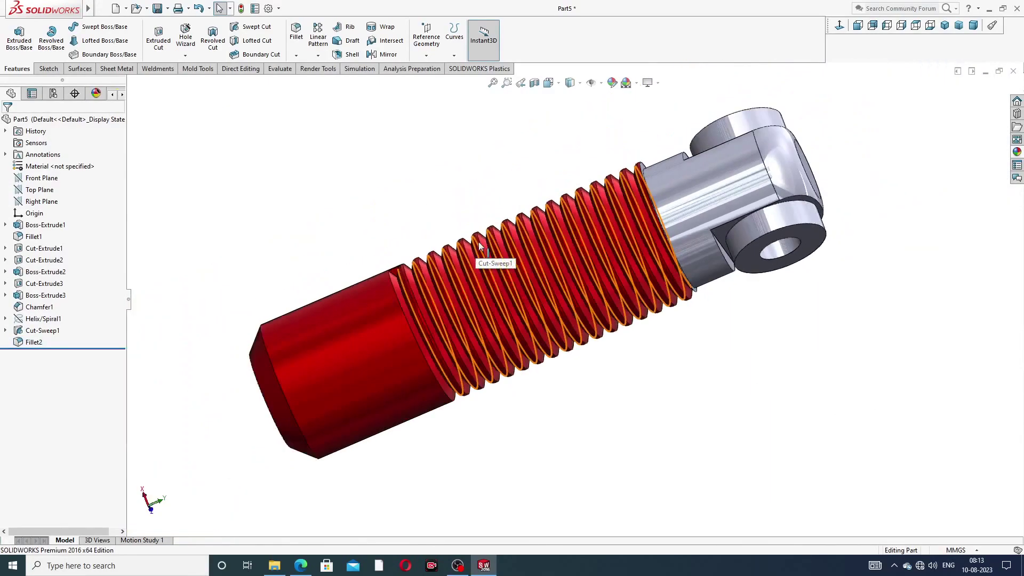
# Apply the chromium plate appearance to the rod body, its rounded top, the side bosses, the pin hole, the sleeve's upper end ring and the axial bore
pyautogui.moveTo(479, 244); pyautogui.dragTo(730, 192, button='middle')
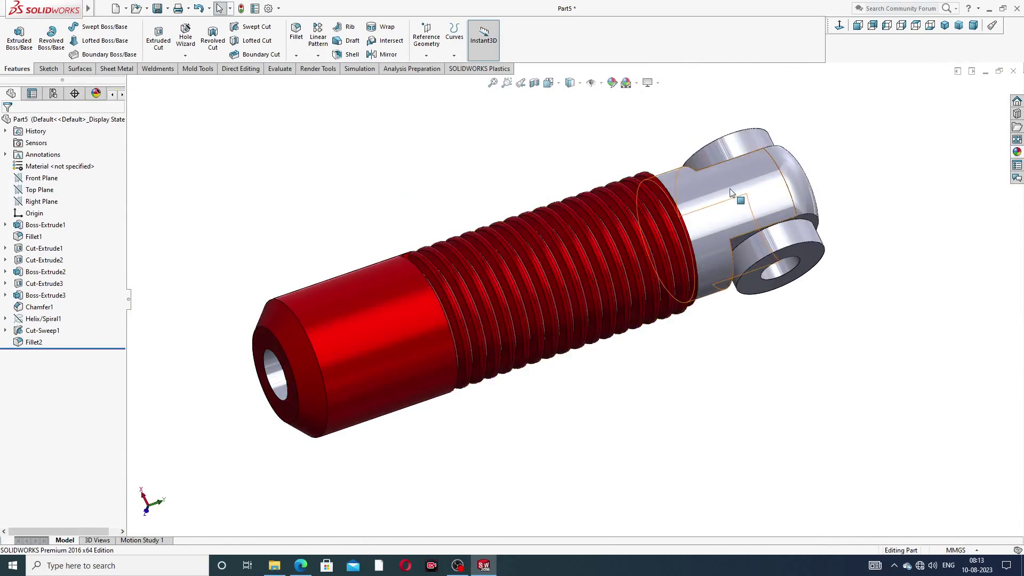
pyautogui.moveTo(680, 168); pyautogui.dragTo(641, 202, button='middle')
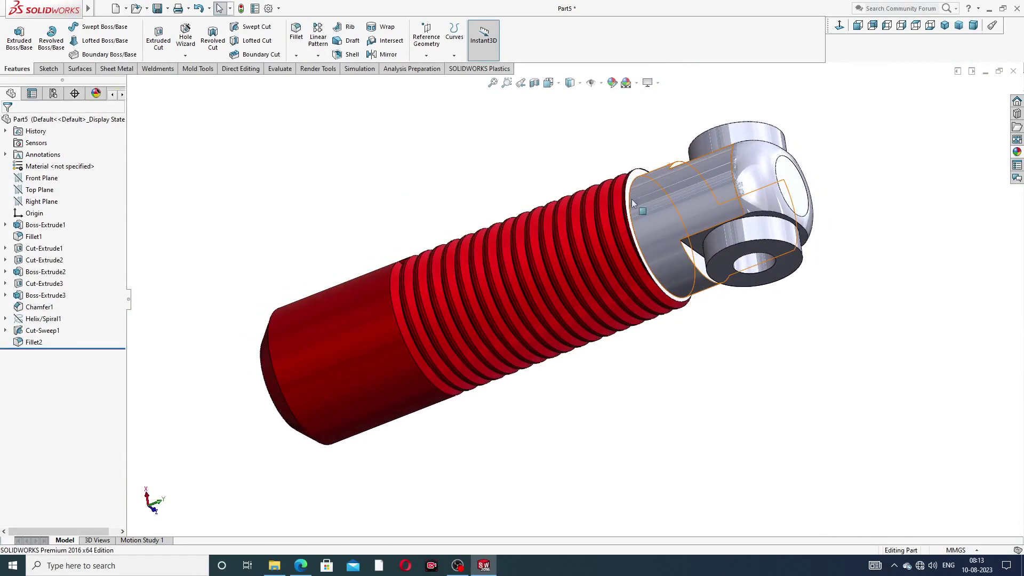
pyautogui.click(666, 191)
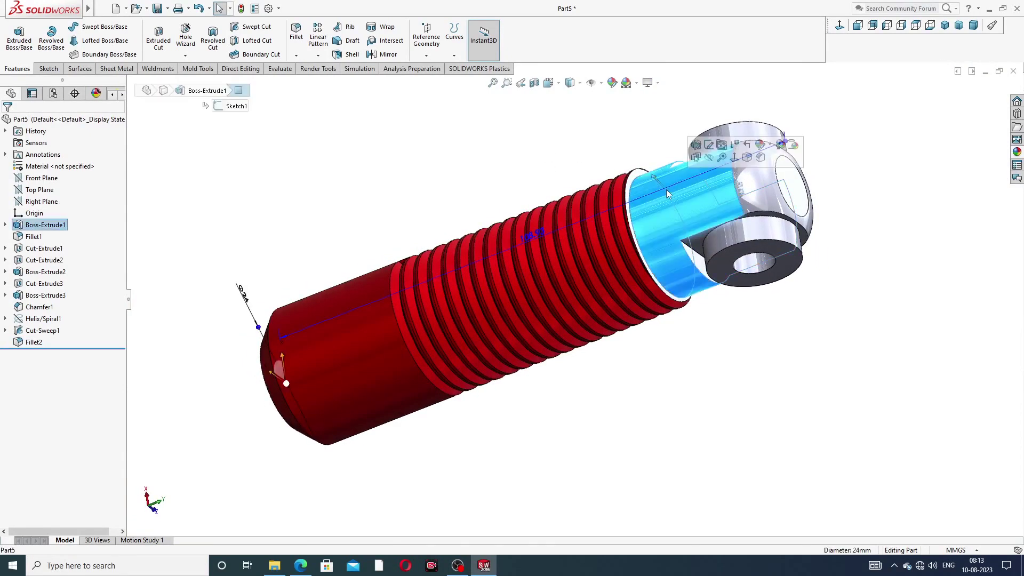
pyautogui.keyDown('ctrl'); pyautogui.click(760, 178); pyautogui.keyUp('ctrl')
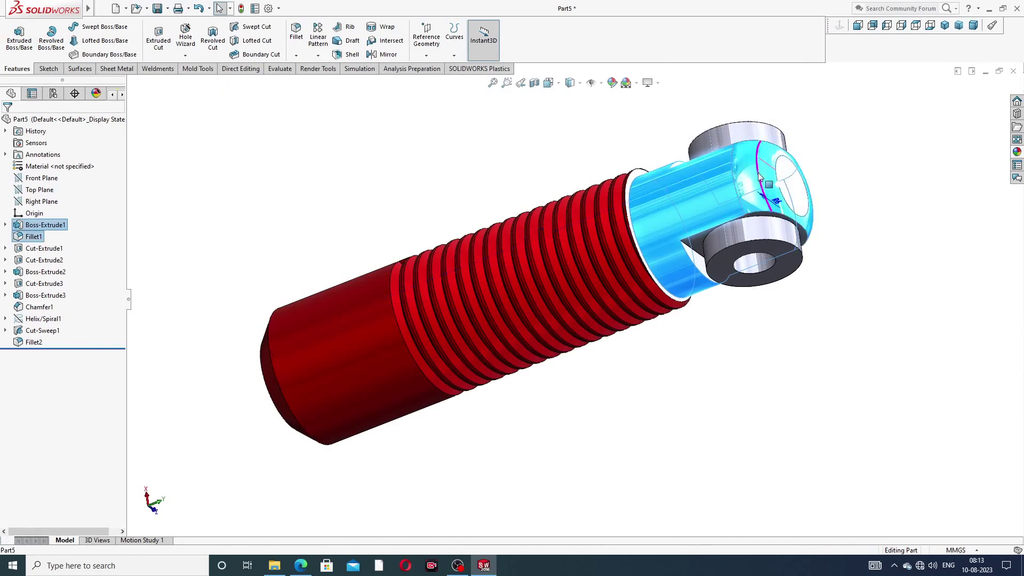
pyautogui.keyDown('ctrl'); pyautogui.click(735, 131); pyautogui.keyUp('ctrl')
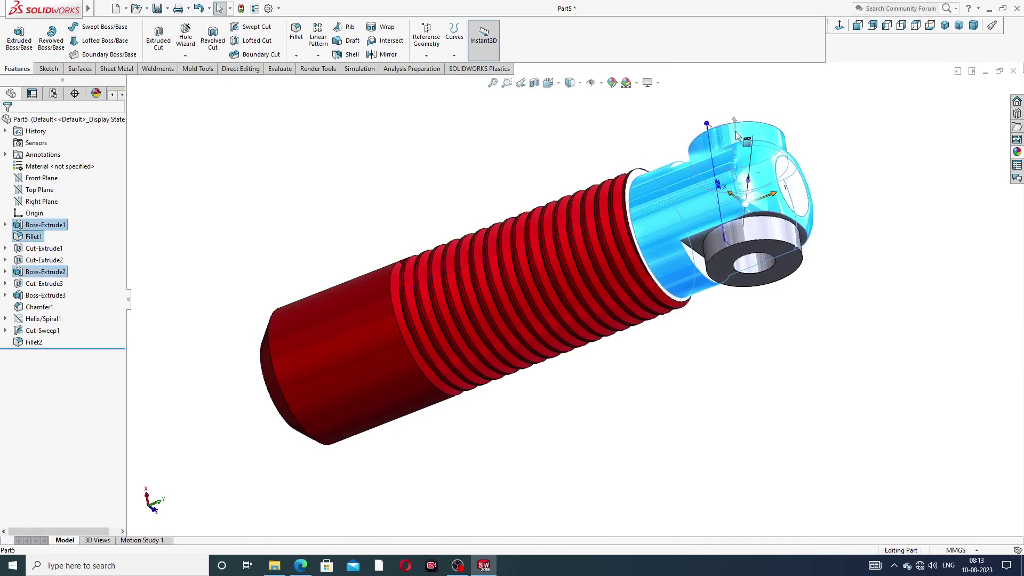
pyautogui.keyDown('ctrl'); pyautogui.click(757, 267); pyautogui.keyUp('ctrl')
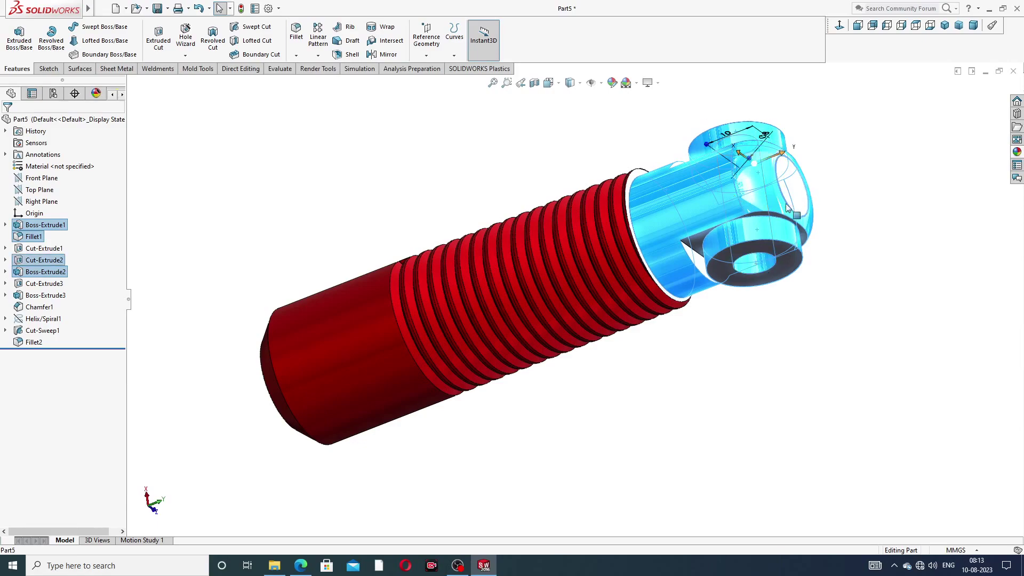
pyautogui.scroll(-3, 794, 202)
pyautogui.moveTo(794, 201); pyautogui.dragTo(450, 251, button='middle')
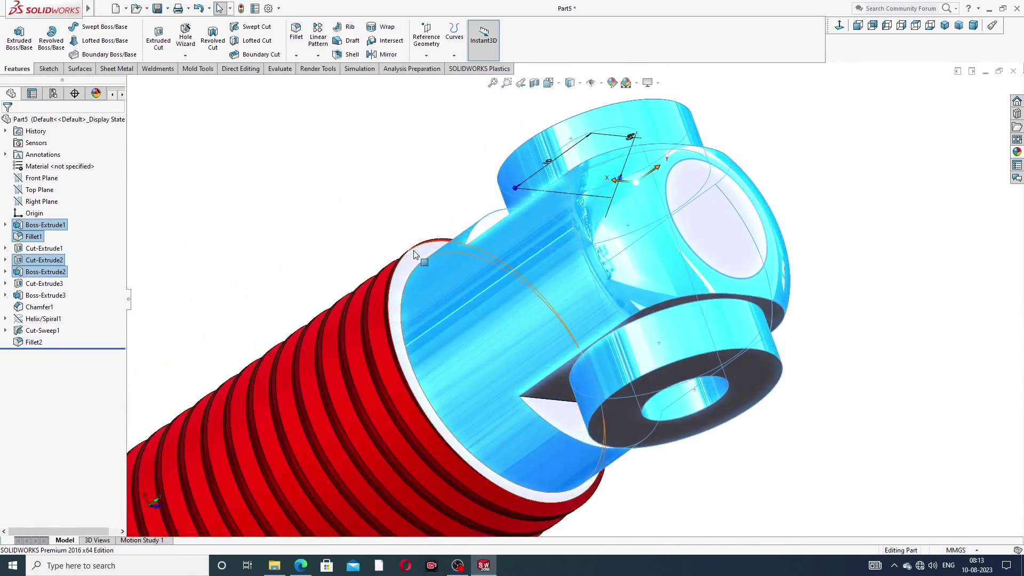
pyautogui.scroll(5, 405, 262)
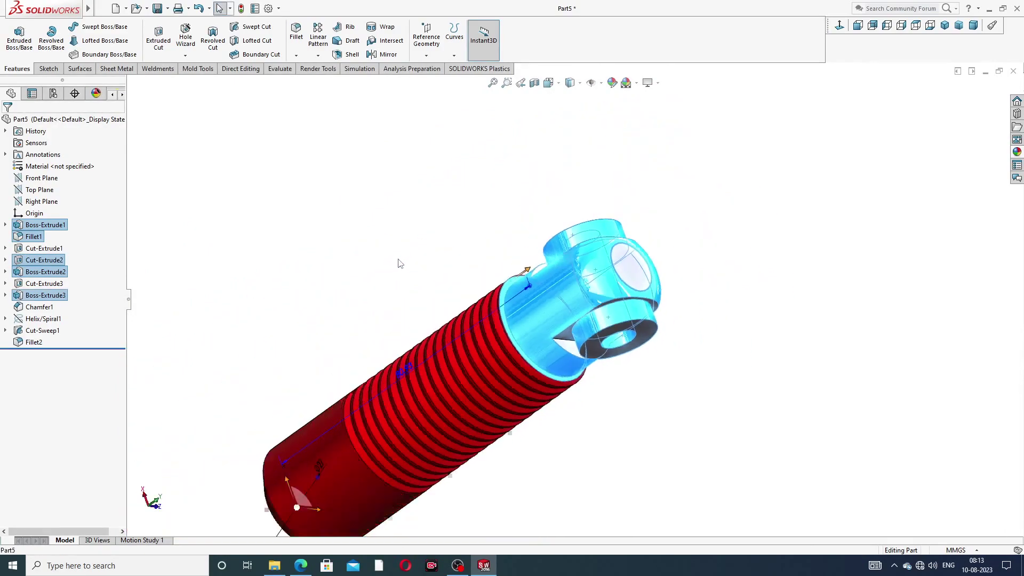
pyautogui.moveTo(390, 286); pyautogui.dragTo(519, 210, button='middle')
pyautogui.scroll(-4, 470, 385)
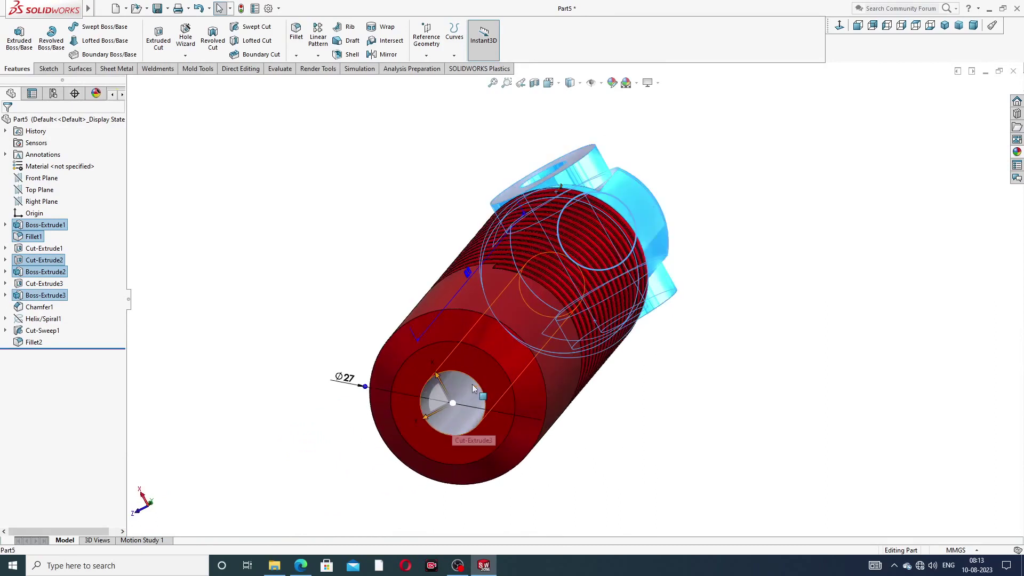
pyautogui.click(468, 386)
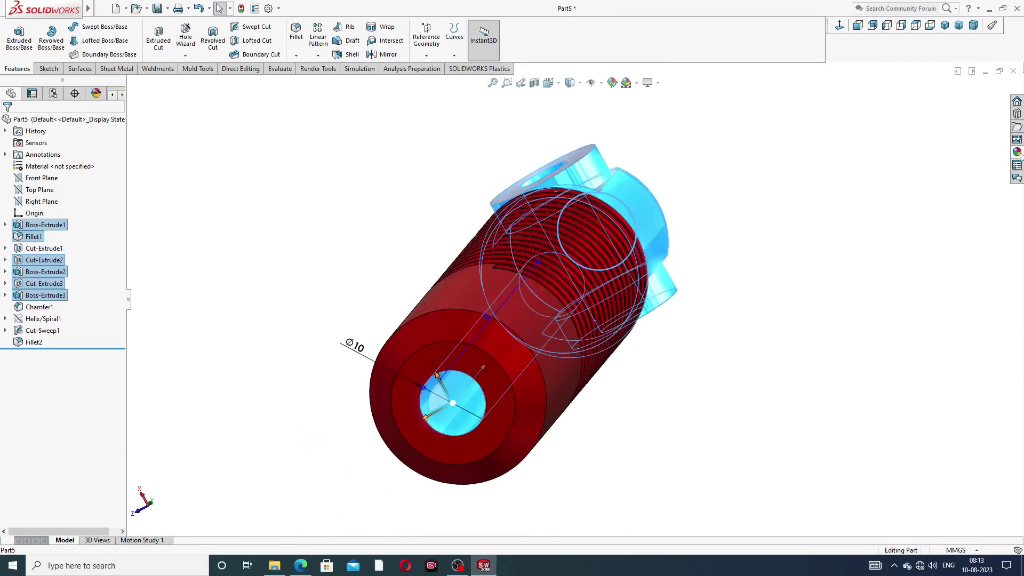
pyautogui.click(1017, 152)
pyautogui.click(967, 112)
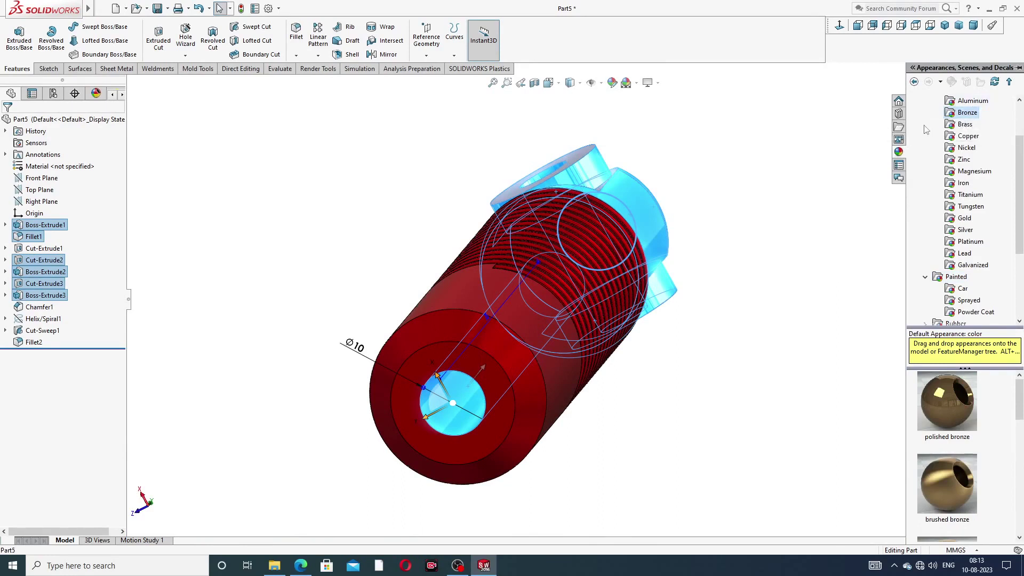
pyautogui.click(962, 138)
pyautogui.scroll(2, 933, 146)
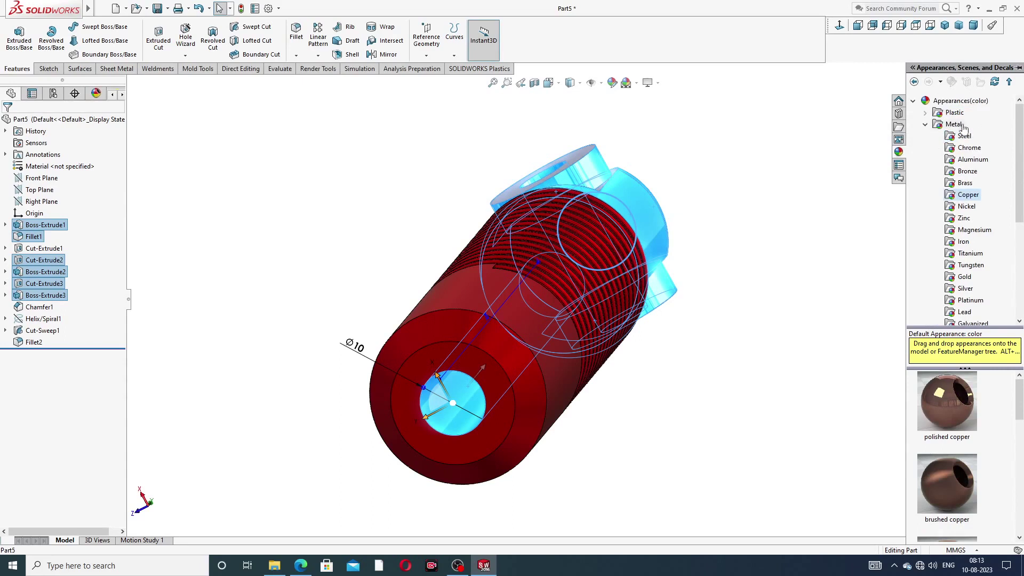
pyautogui.click(969, 150)
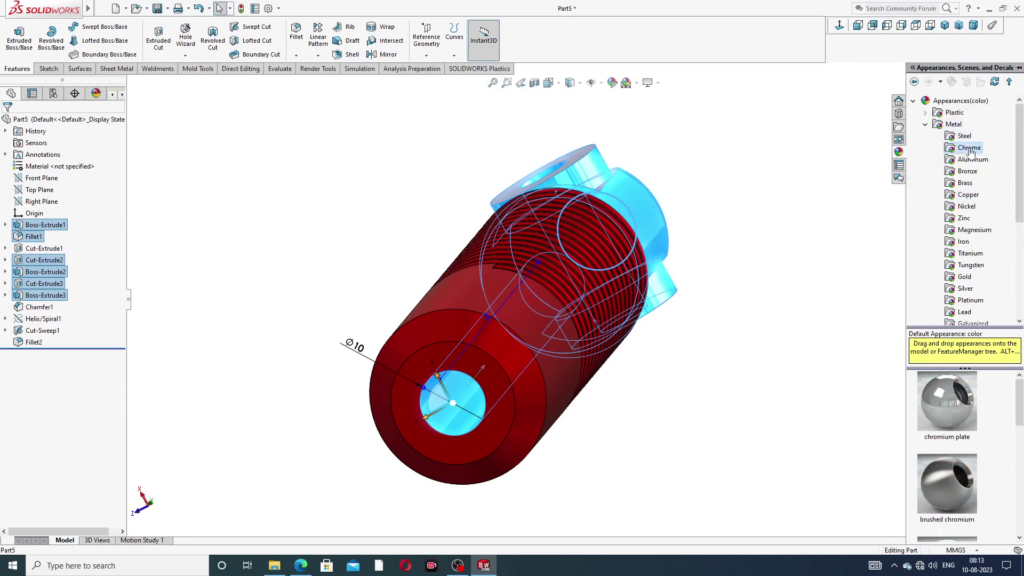
pyautogui.doubleClick(948, 408)
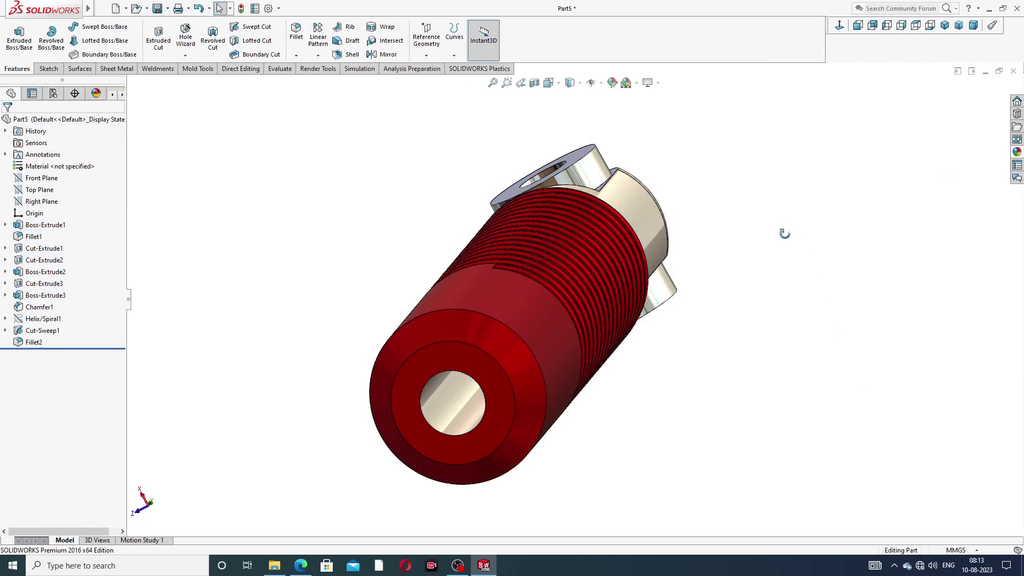
# Apply the chromium plate appearance to the flat circular face at the rod's top end
pyautogui.moveTo(783, 234); pyautogui.dragTo(673, 298, button='middle')
pyautogui.scroll(3, 727, 254)
pyautogui.click(646, 295)
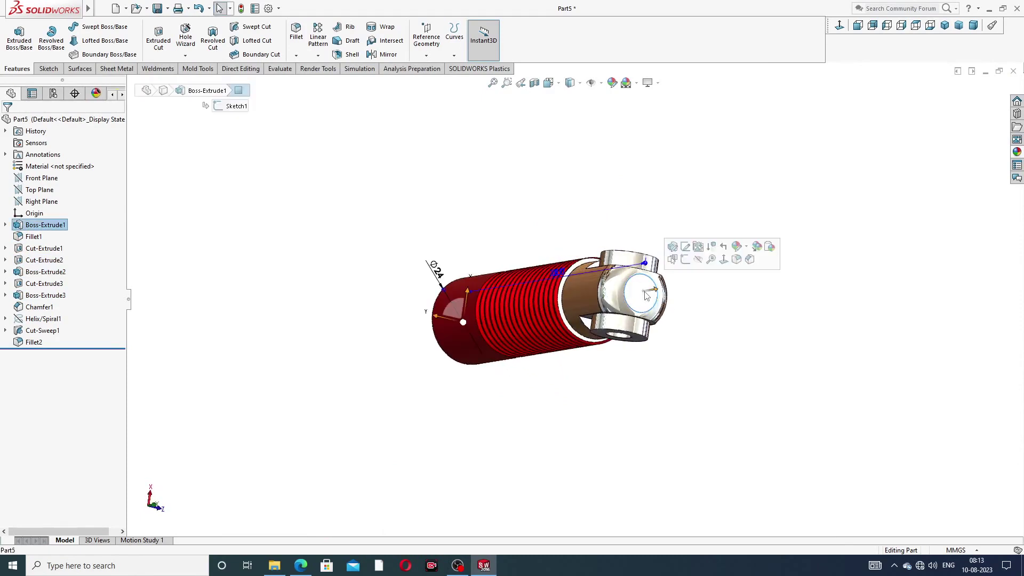
pyautogui.click(1016, 152)
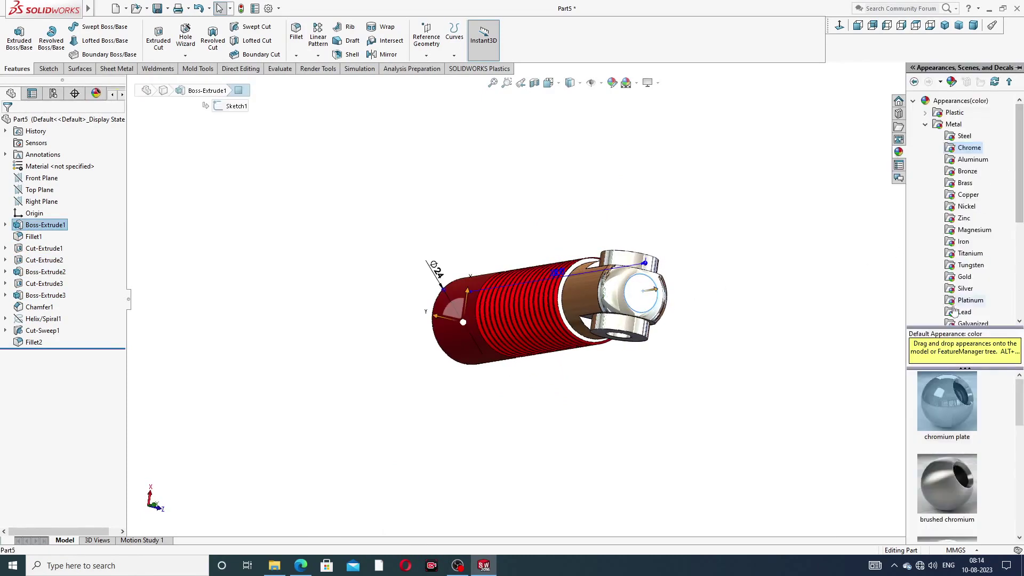
pyautogui.click(795, 319)
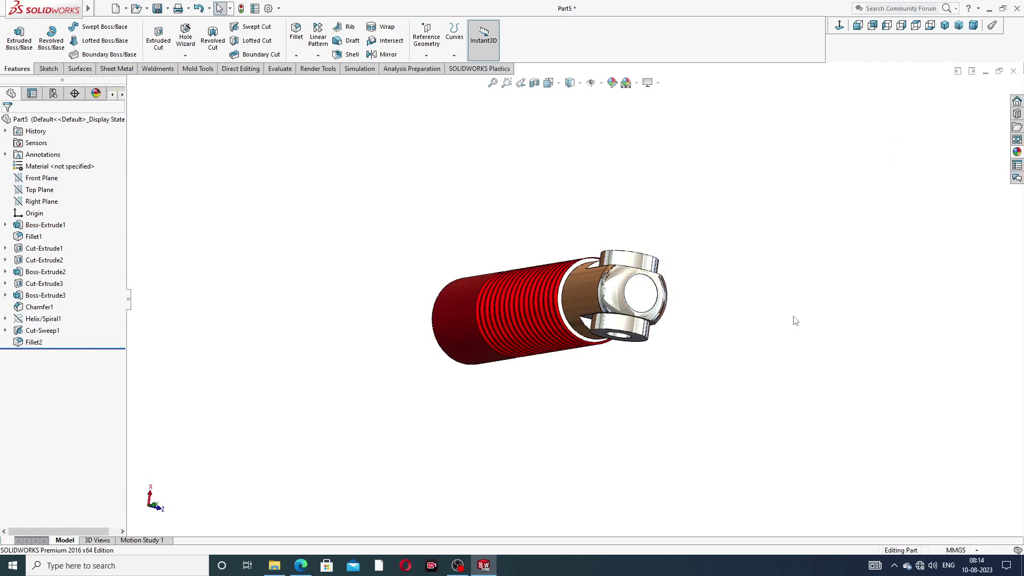
# Examine the finished top rod from several sides and in isometric view, and compare it with the PART-03 Top Rod PDF drawing in the browser
pyautogui.moveTo(676, 288); pyautogui.dragTo(614, 300, button='middle')
pyautogui.moveTo(600, 242); pyautogui.dragTo(587, 357, button='middle')
pyautogui.scroll(-5, 564, 349)
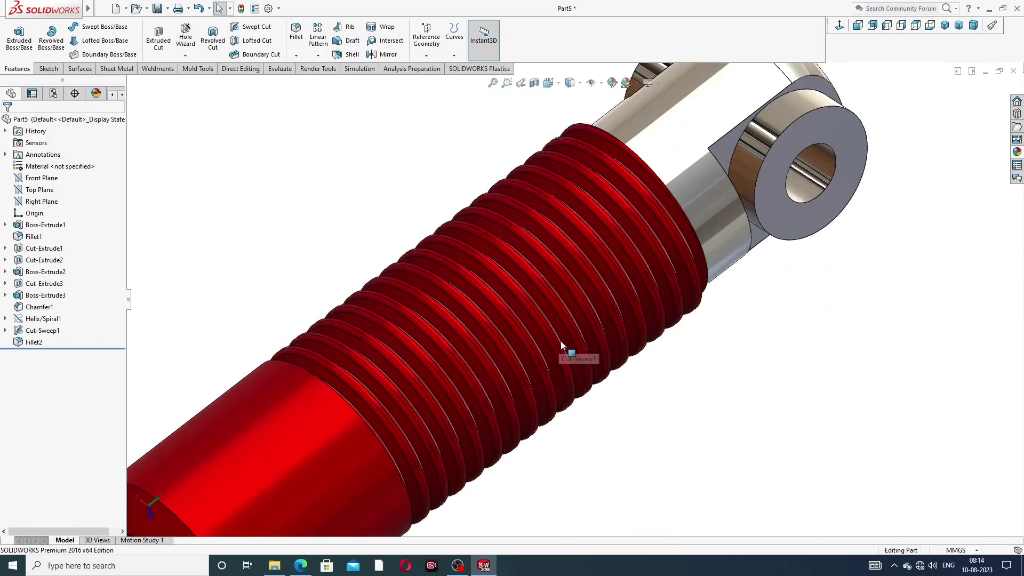
pyautogui.scroll(5, 544, 372)
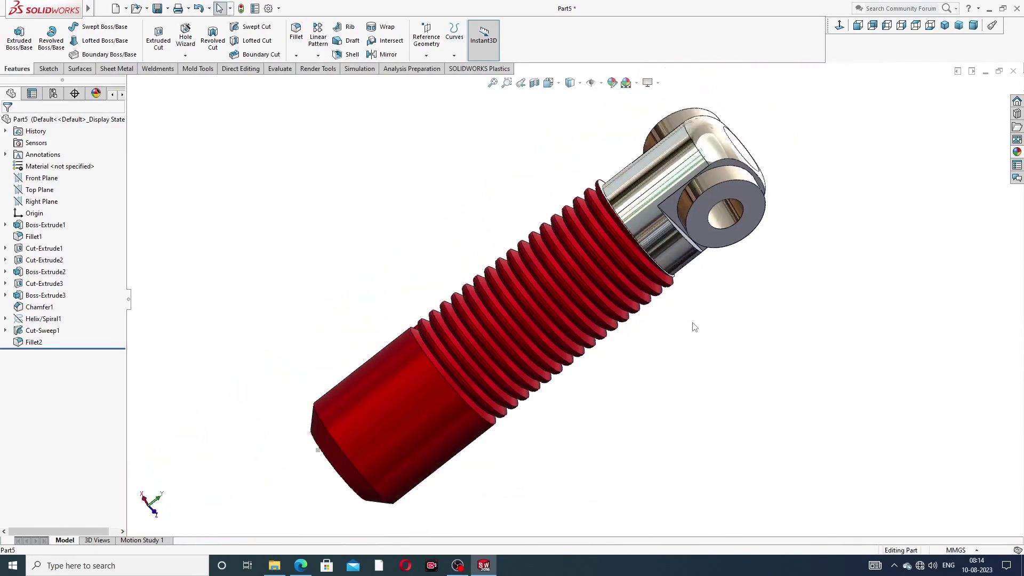
pyautogui.moveTo(675, 326); pyautogui.dragTo(924, 81, button='middle')
pyautogui.click(947, 28)
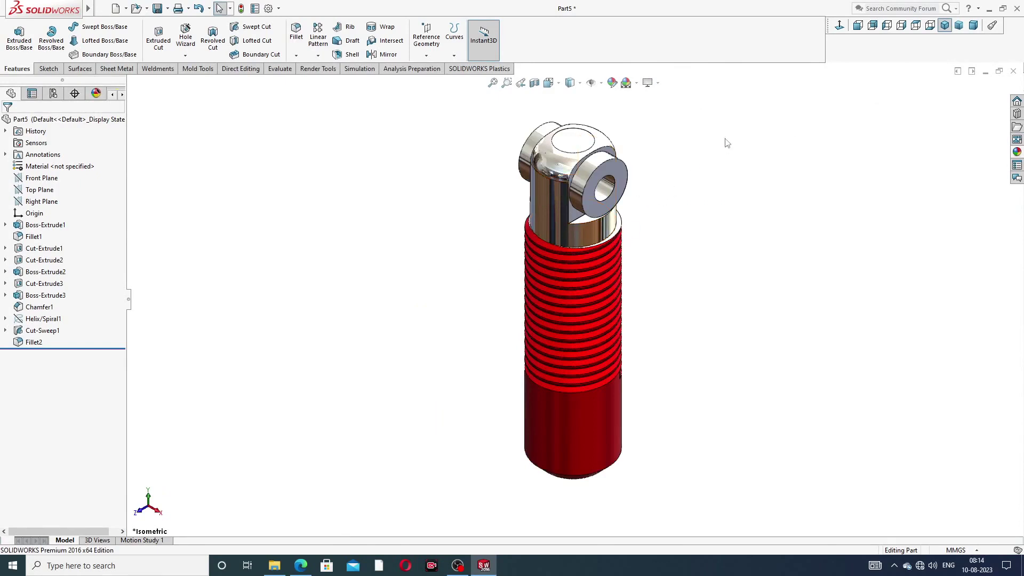
pyautogui.moveTo(674, 179); pyautogui.dragTo(597, 351, button='middle')
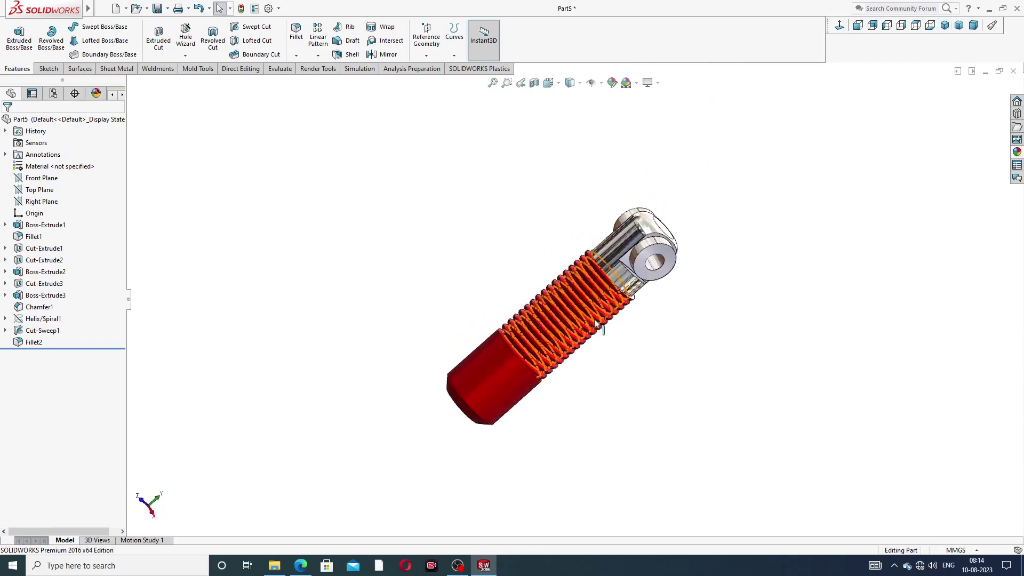
pyautogui.scroll(-4, 597, 351)
pyautogui.moveTo(681, 257); pyautogui.dragTo(693, 290, button='middle')
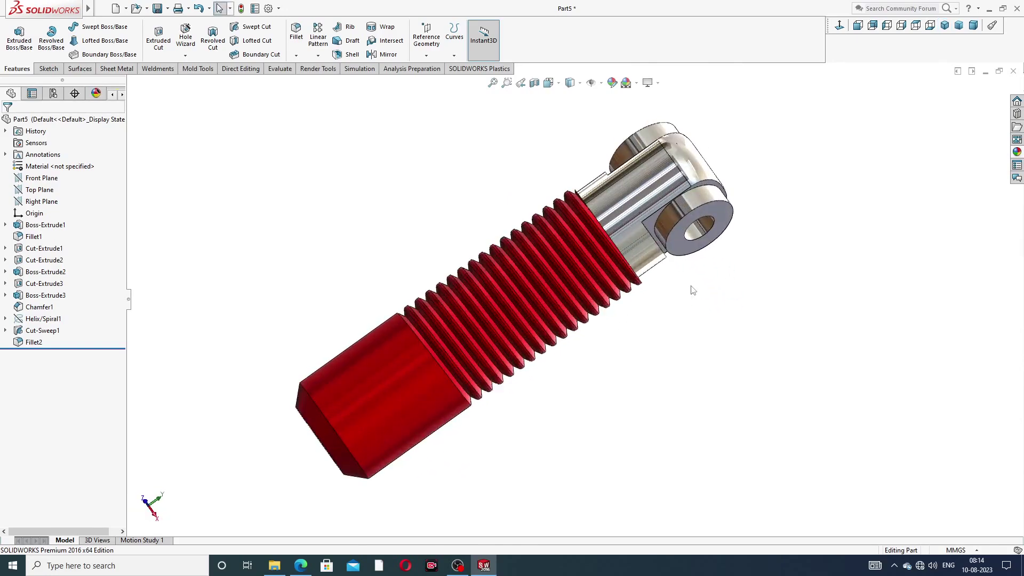
pyautogui.click(300, 565)
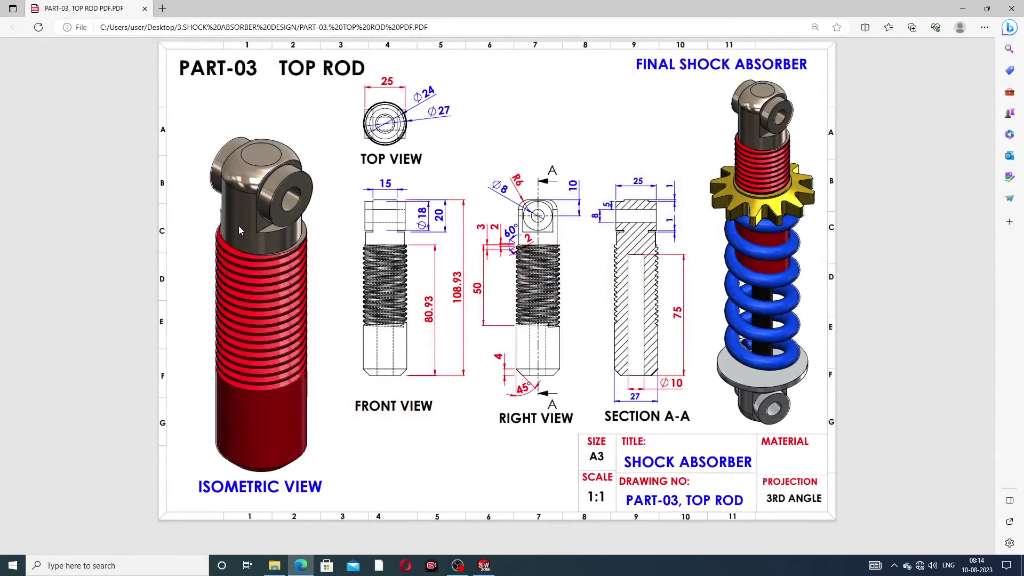
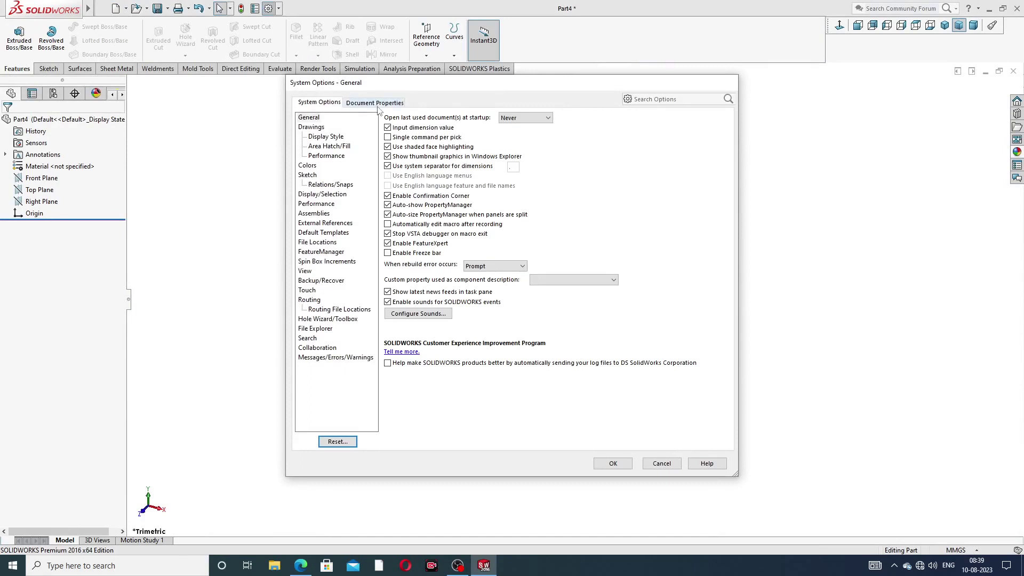
# Raise both image quality resolutions of the new part, shaded and wireframe, to their highest setting
pyautogui.click(378, 105)
pyautogui.click(325, 224)
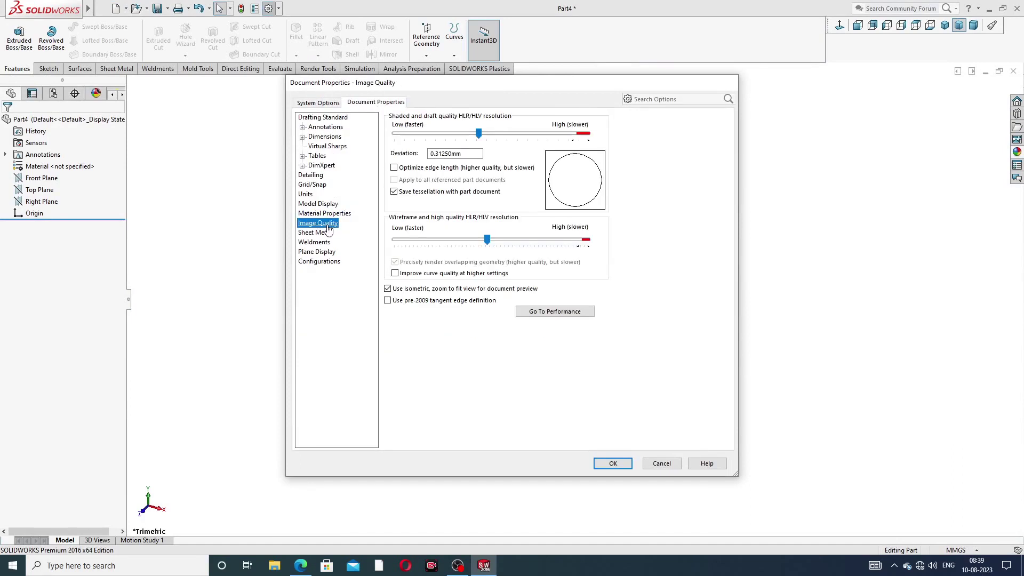
pyautogui.moveTo(478, 134); pyautogui.dragTo(588, 133)
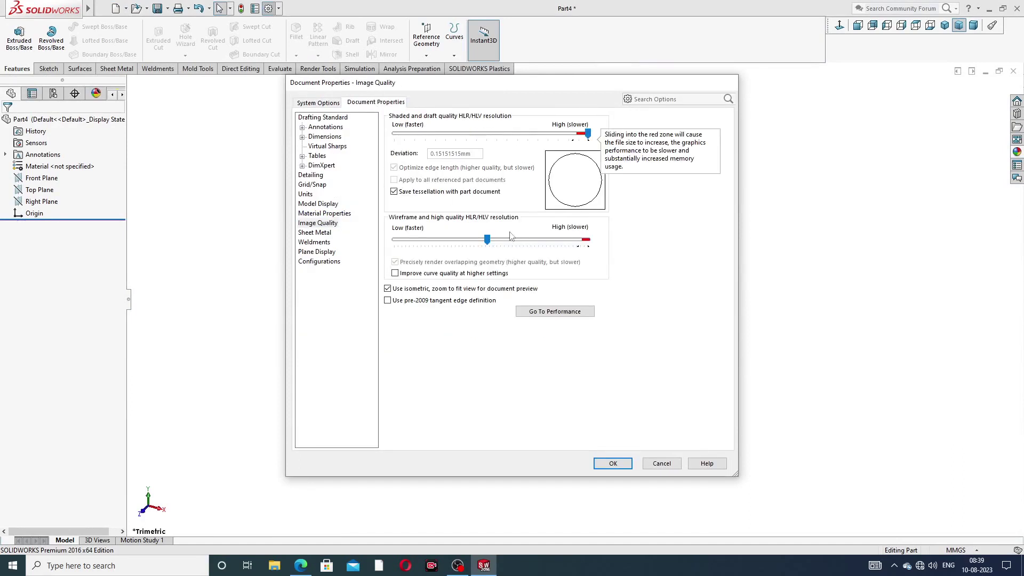
pyautogui.moveTo(487, 240); pyautogui.dragTo(588, 239)
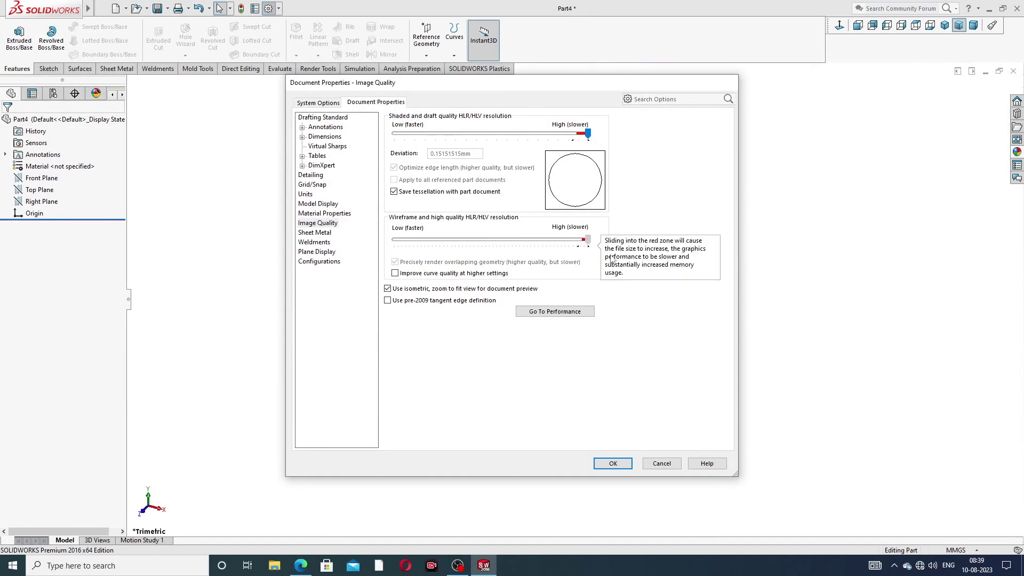
pyautogui.click(613, 463)
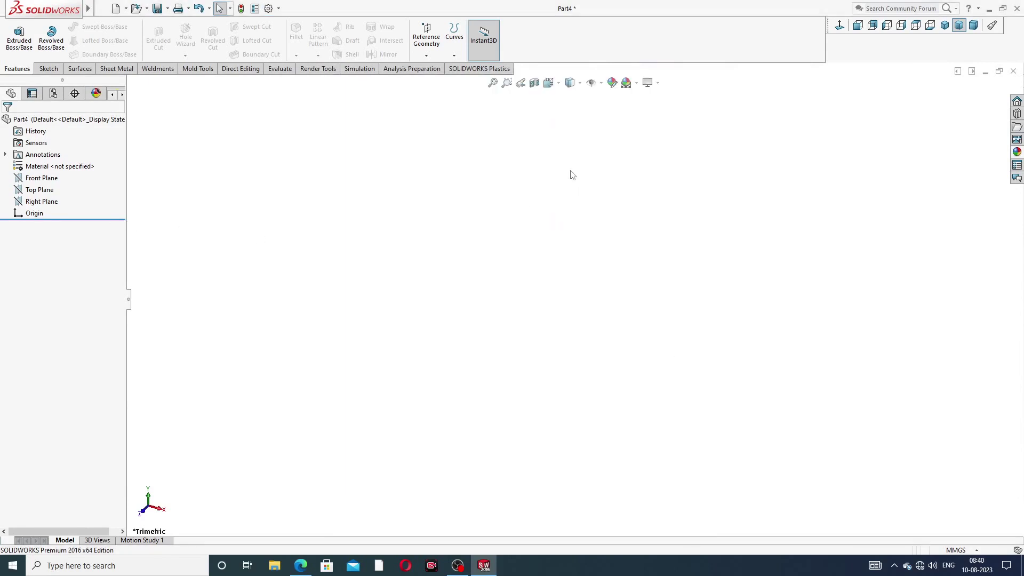
# Check the PART-04 Base PDF drawing in the browser, and sketch a circle of about 46.6 mm radius centred on the origin on the Top Plane
pyautogui.moveTo(300, 565)
pyautogui.click(302, 517)
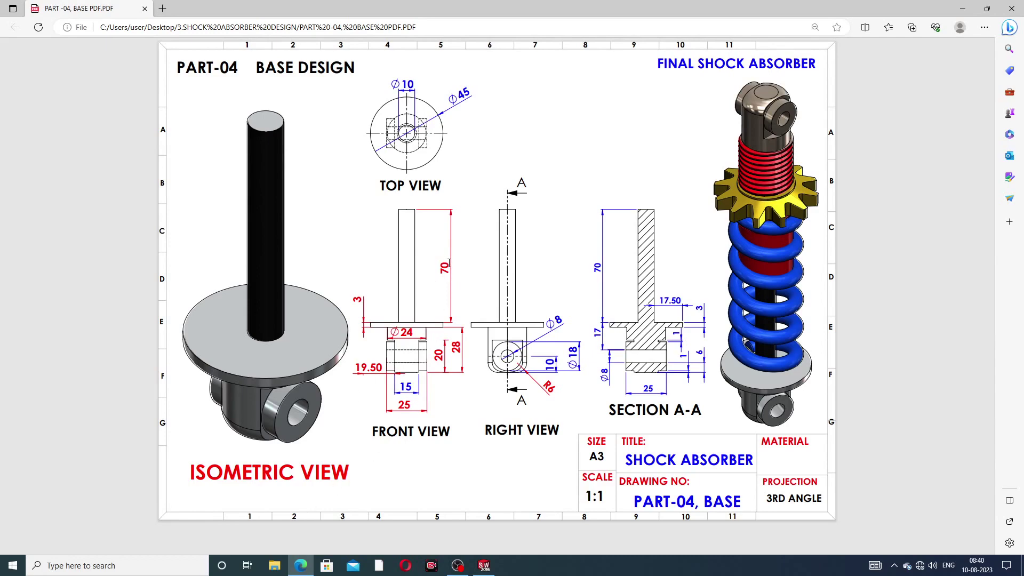
pyautogui.click(300, 565)
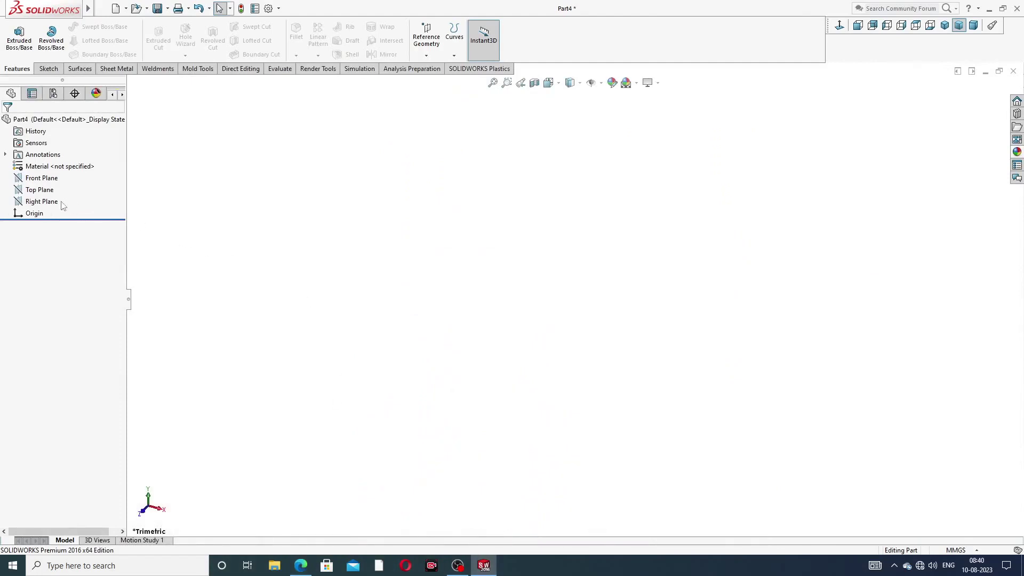
pyautogui.click(42, 190)
pyautogui.click(65, 197)
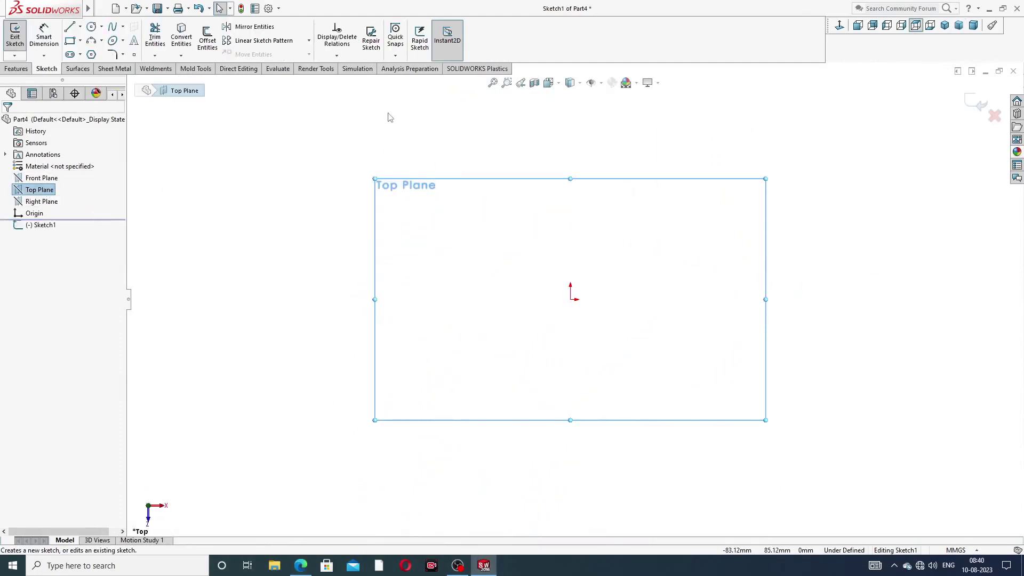
pyautogui.click(91, 27)
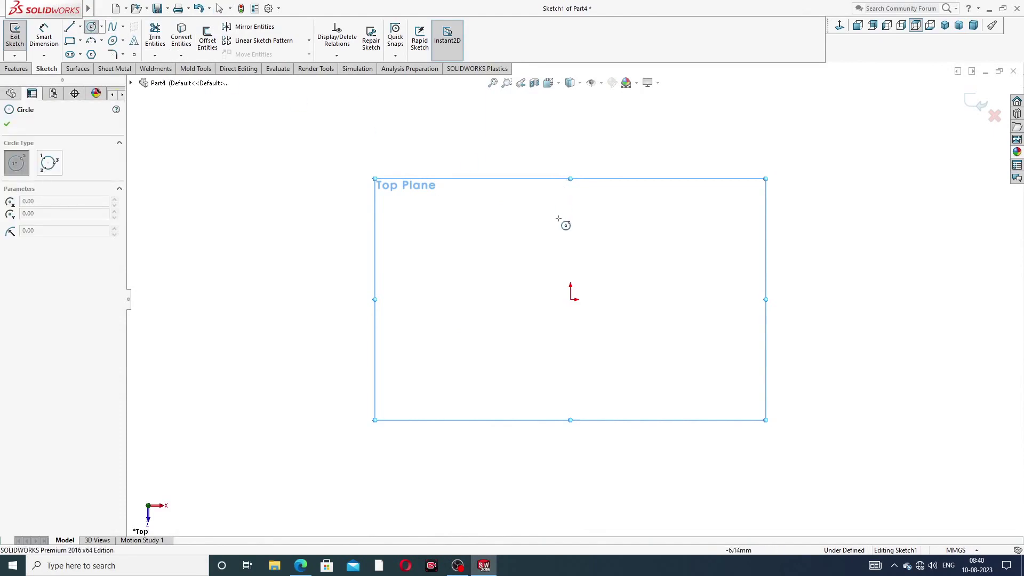
pyautogui.click(571, 299)
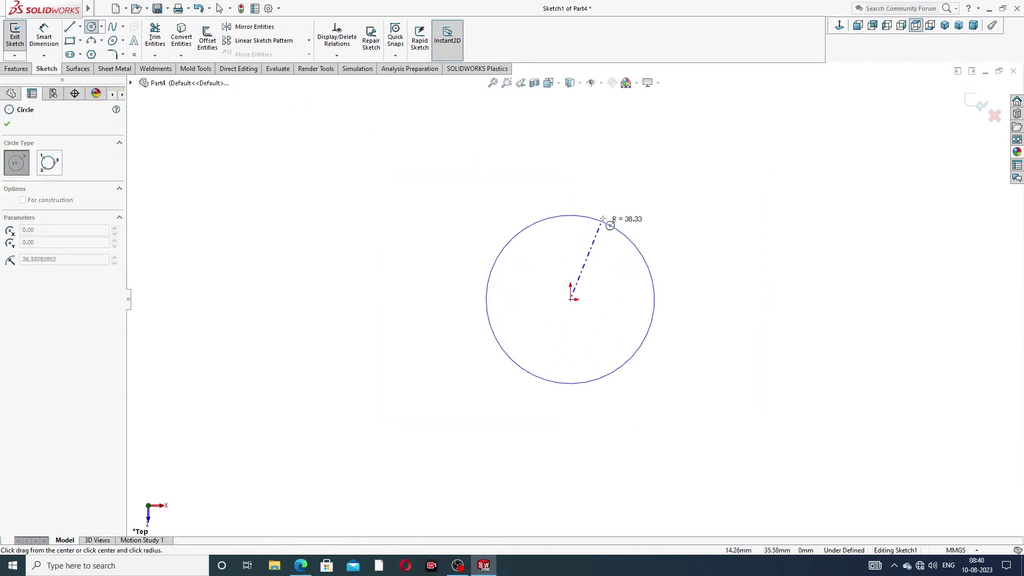
pyautogui.click(611, 204)
pyautogui.rightClick(656, 183)
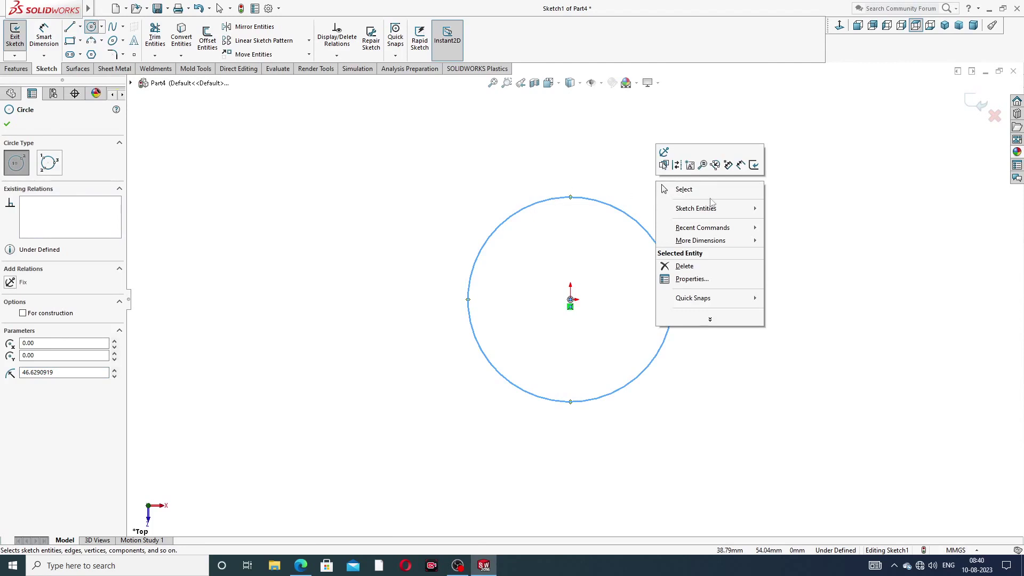
pyautogui.click(688, 190)
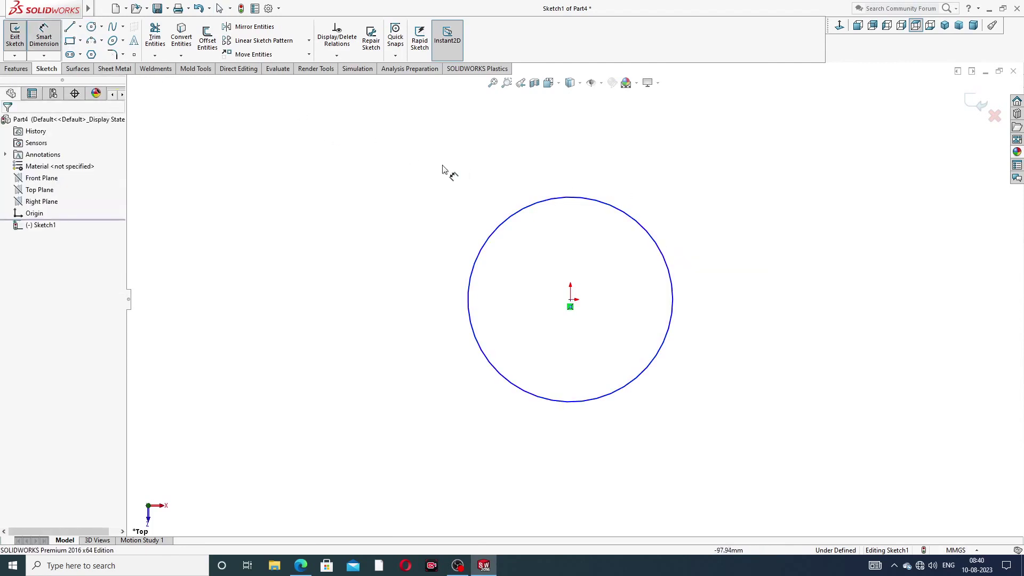
# Dimension the base circle's diameter and set it to 45 mm
pyautogui.click(652, 234)
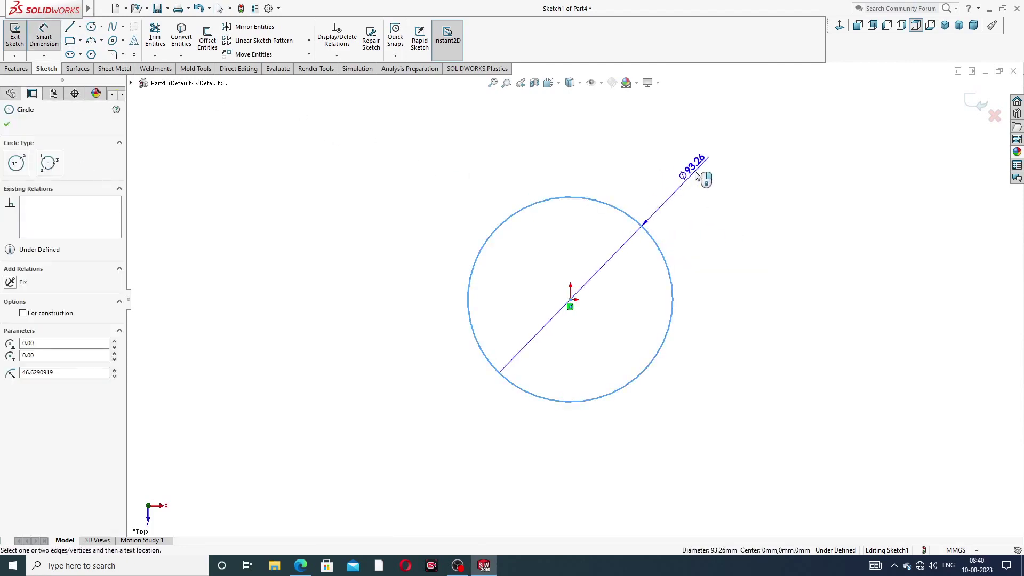
pyautogui.click(696, 176)
pyautogui.write('45')
pyautogui.press('Return')
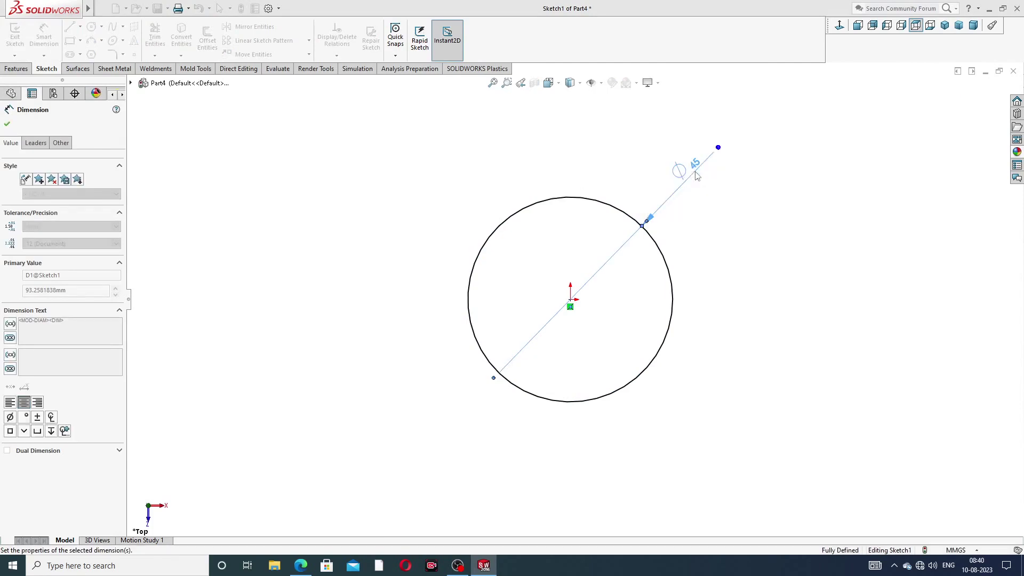
pyautogui.click(722, 201)
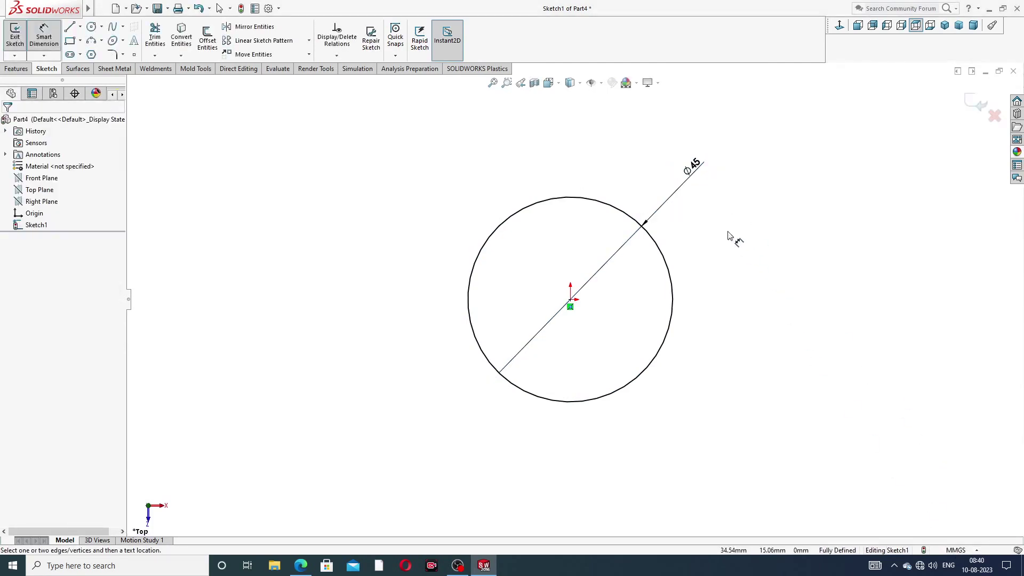
pyautogui.rightClick(360, 154)
pyautogui.click(373, 154)
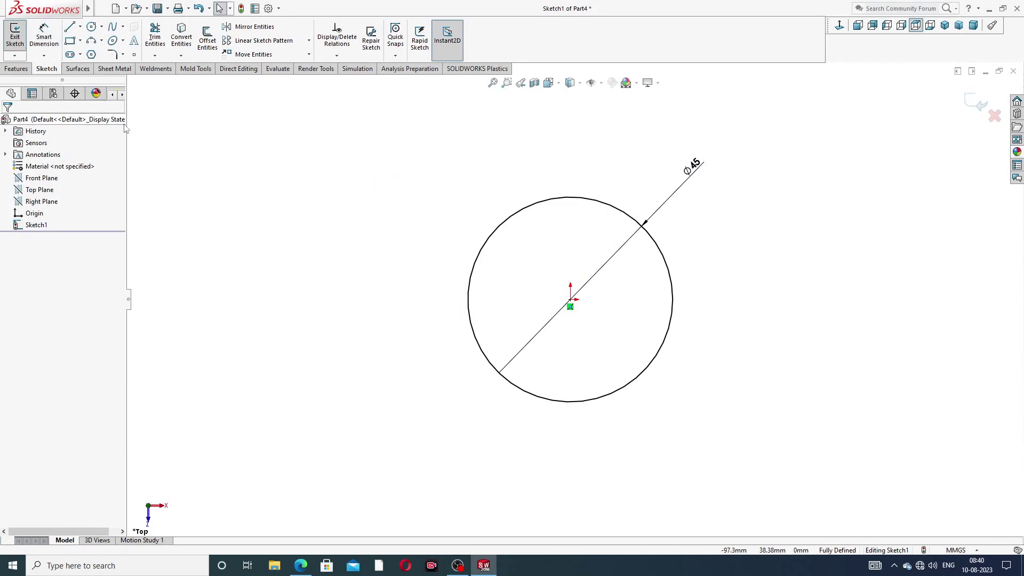
# Extrude the 45 mm circle 3 mm as a blind boss, checking the base drawing in the browser before confirming
pyautogui.click(16, 68)
pyautogui.click(19, 37)
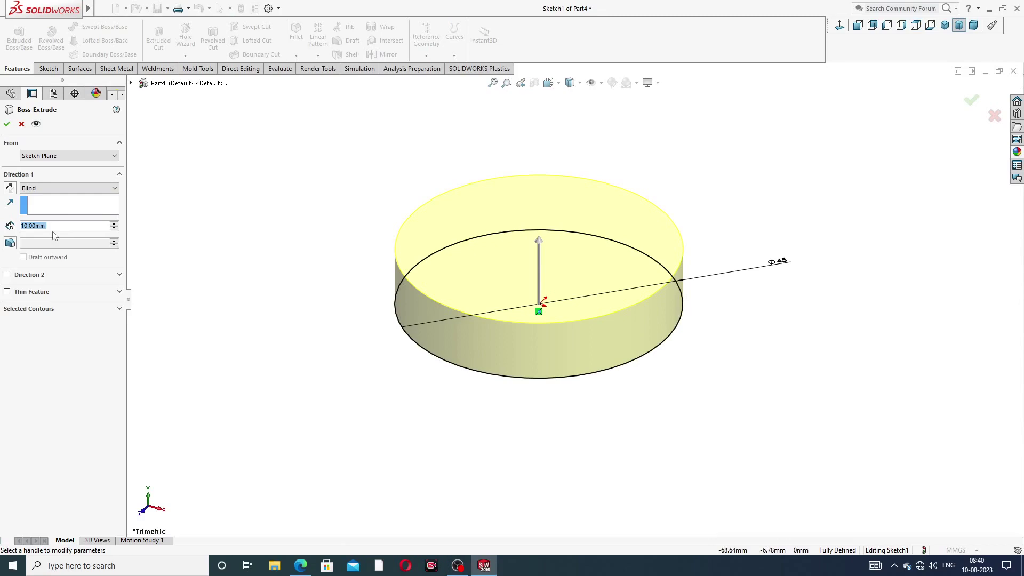
pyautogui.write('3')
pyautogui.press('Return')
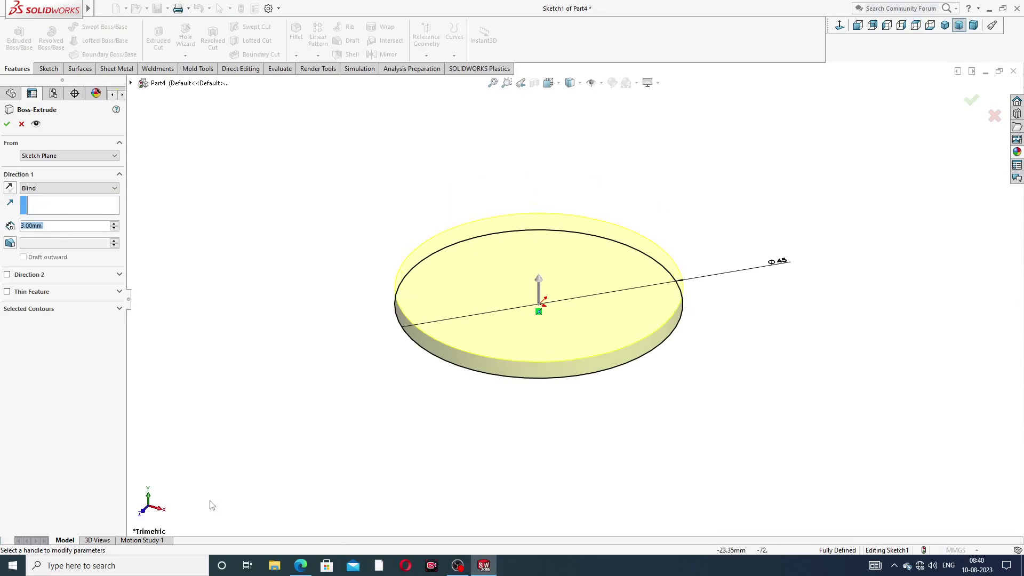
pyautogui.click(300, 565)
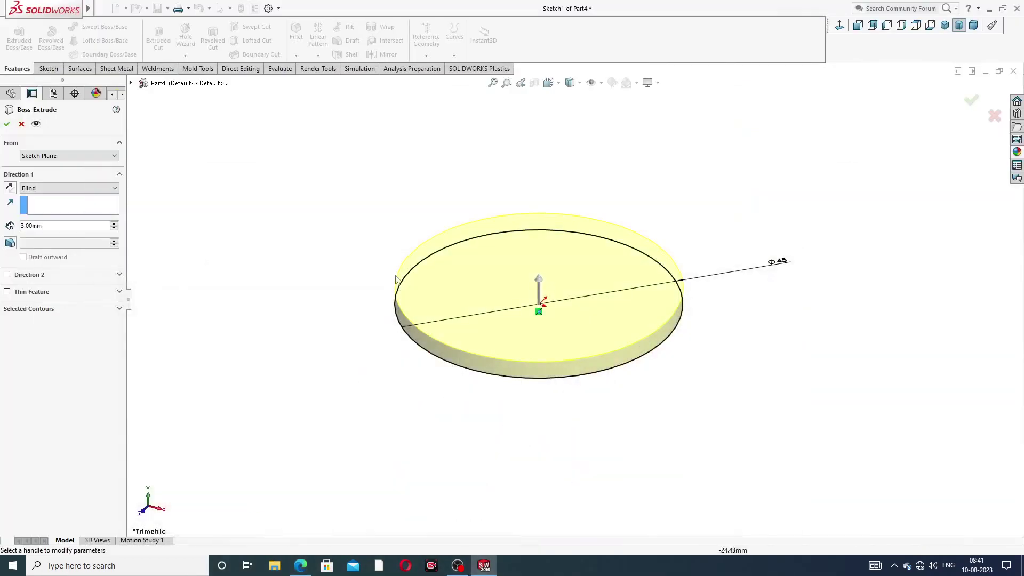
pyautogui.click(7, 123)
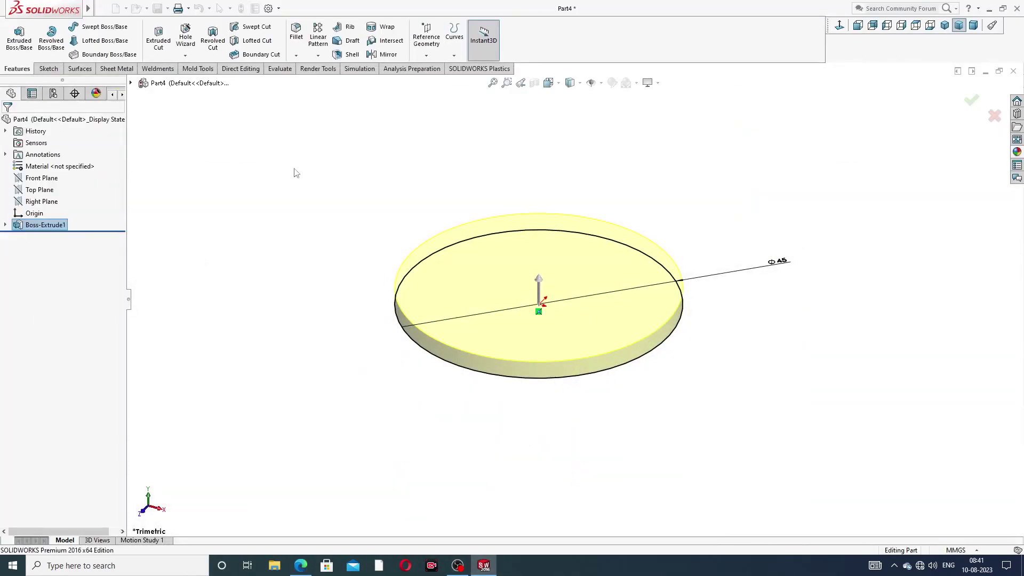
# Sketch a circle of about 9.5 mm radius centred on the origin on the disc's top face
pyautogui.moveTo(589, 336)
pyautogui.mouseDown(button='middle')
pyautogui.moveTo(612, 230)
pyautogui.moveTo(599, 338)
pyautogui.mouseUp(button='middle')
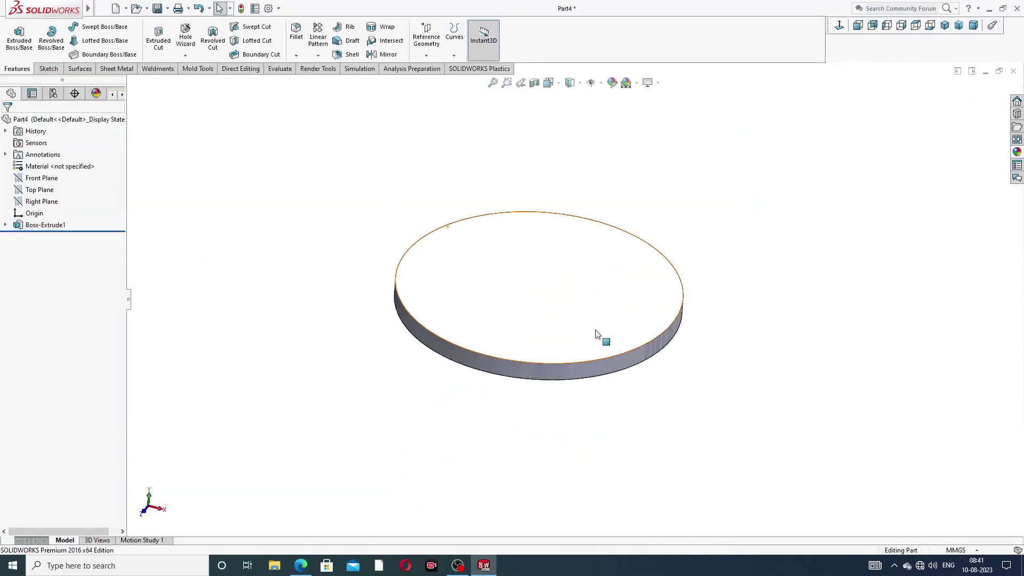
pyautogui.click(559, 291)
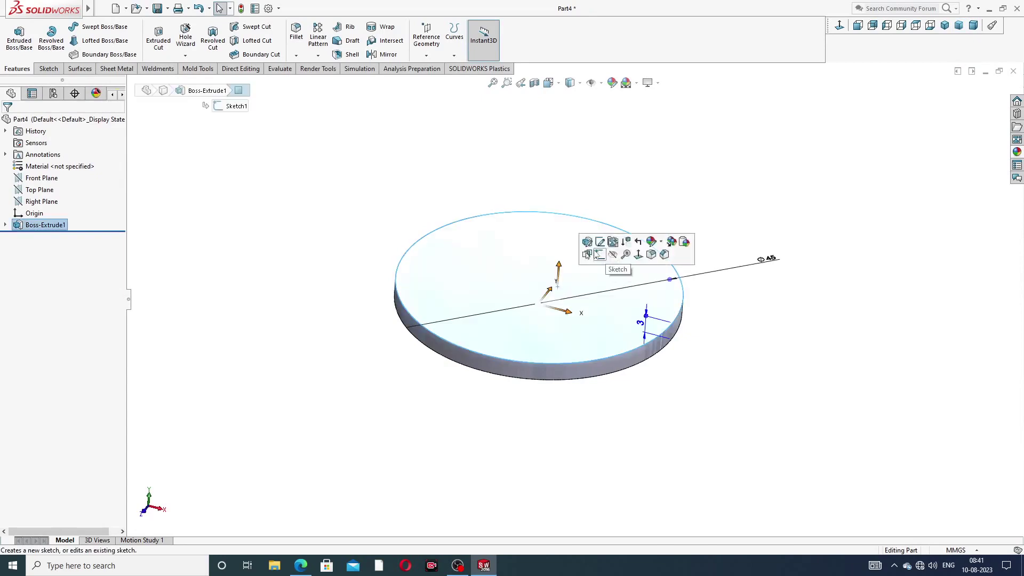
pyautogui.click(612, 253)
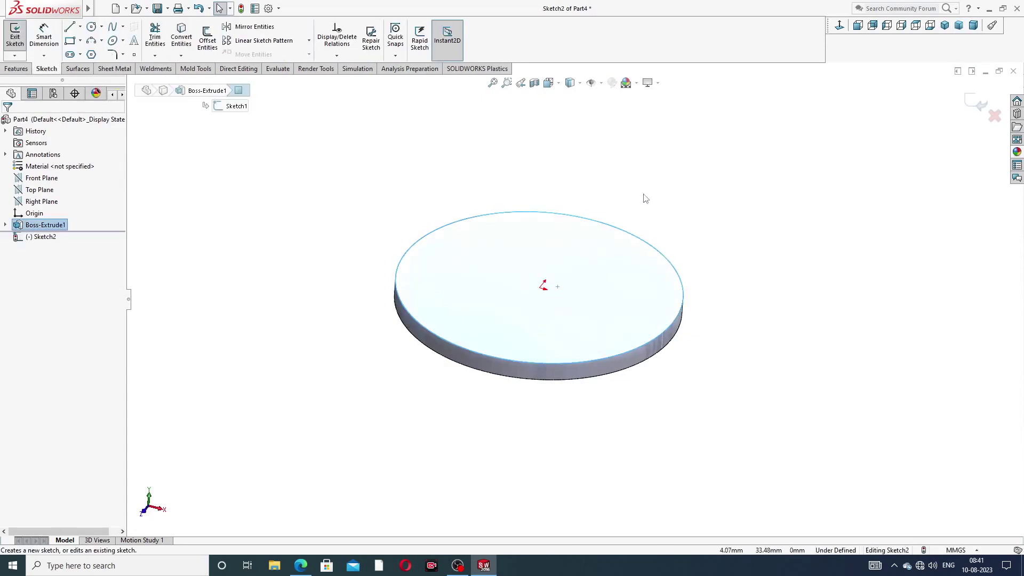
pyautogui.click(91, 26)
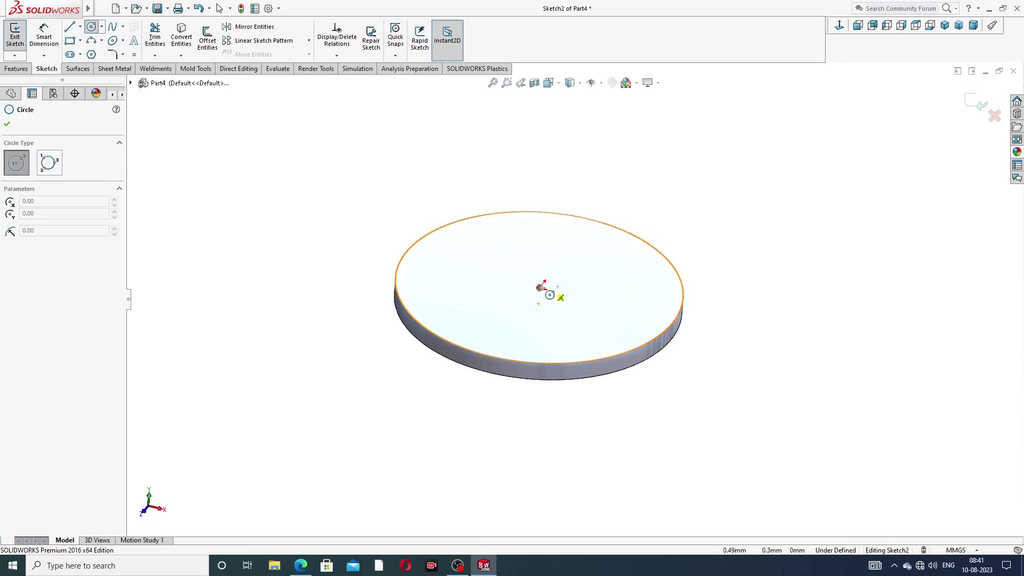
pyautogui.click(540, 288)
pyautogui.click(562, 259)
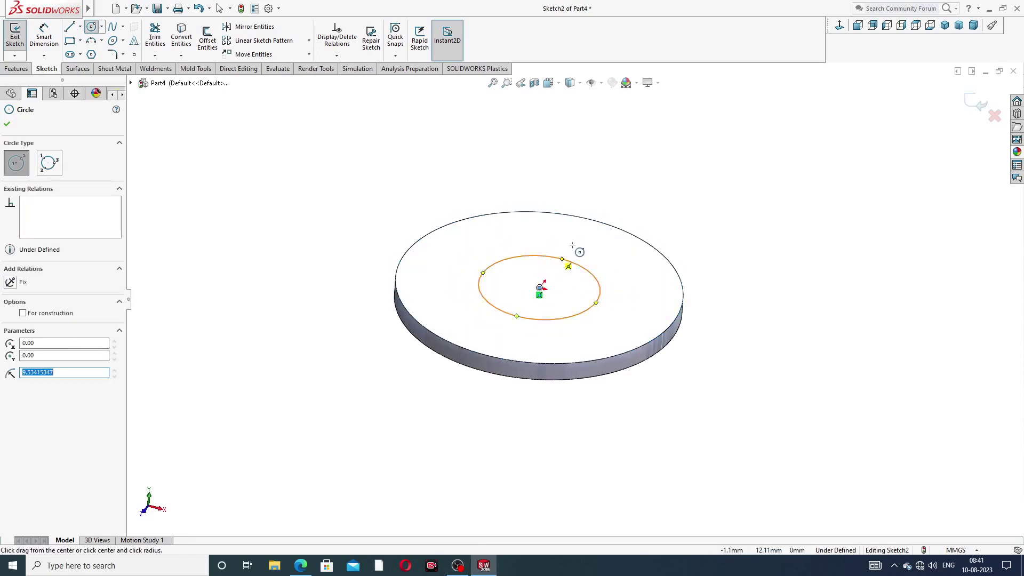
pyautogui.rightClick(593, 236)
pyautogui.click(607, 243)
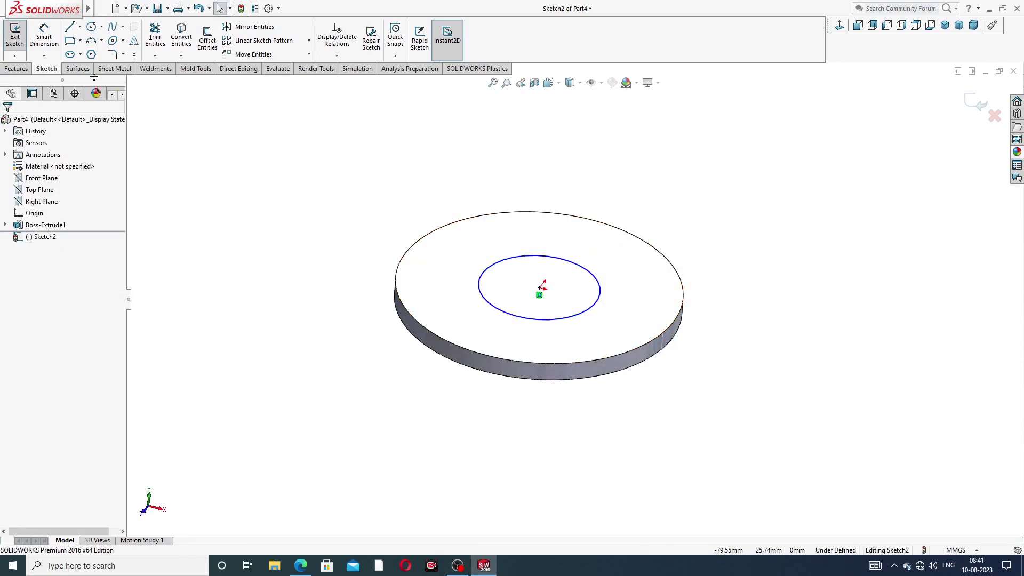
# Dimension the diameter of the inner circle on the disc's top face
pyautogui.click(51, 43)
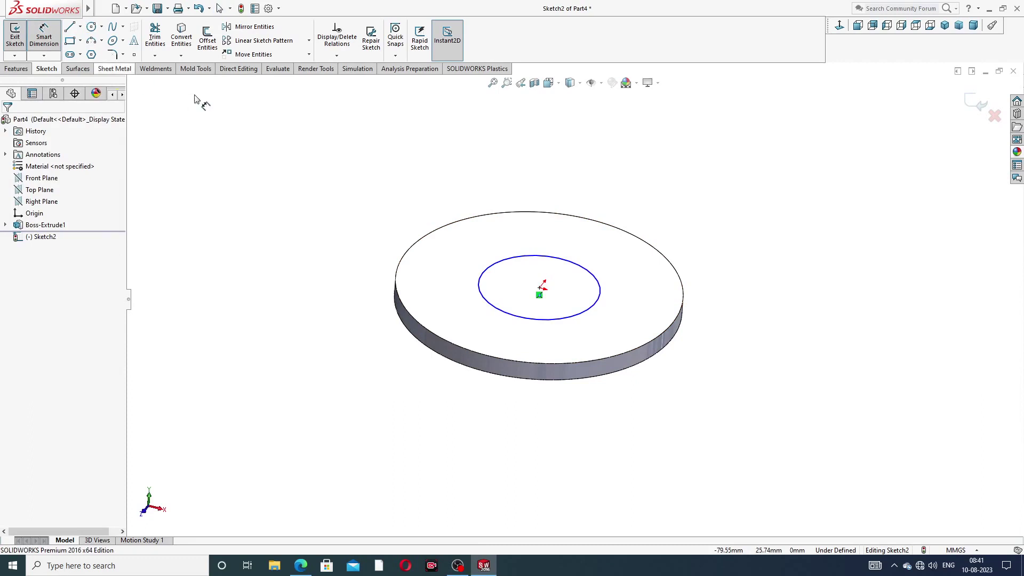
# Dimension the central circle on the disc's top face to a diameter of 10 mm
pyautogui.click(526, 261)
pyautogui.click(607, 204)
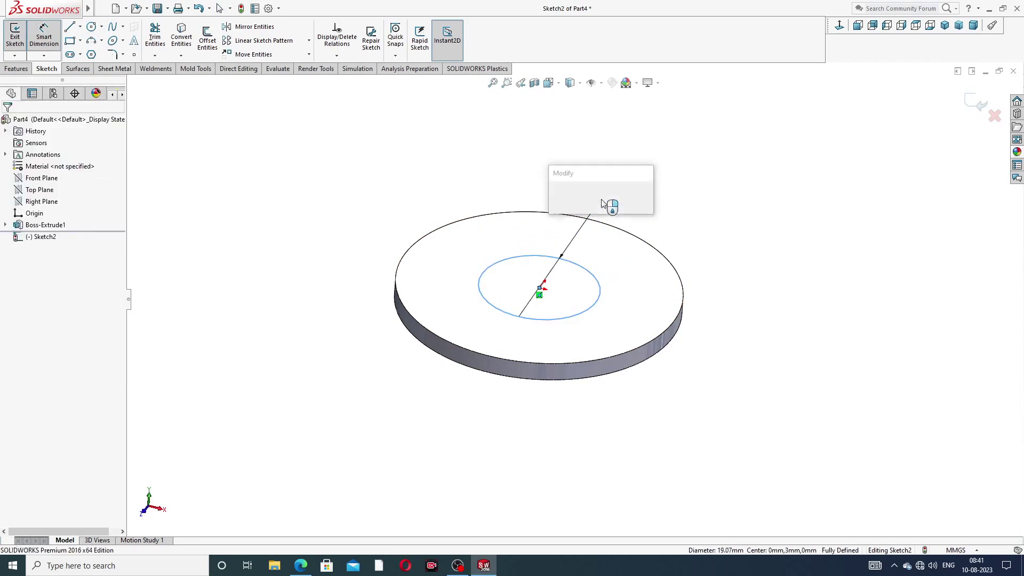
pyautogui.write('10')
pyautogui.press('Return')
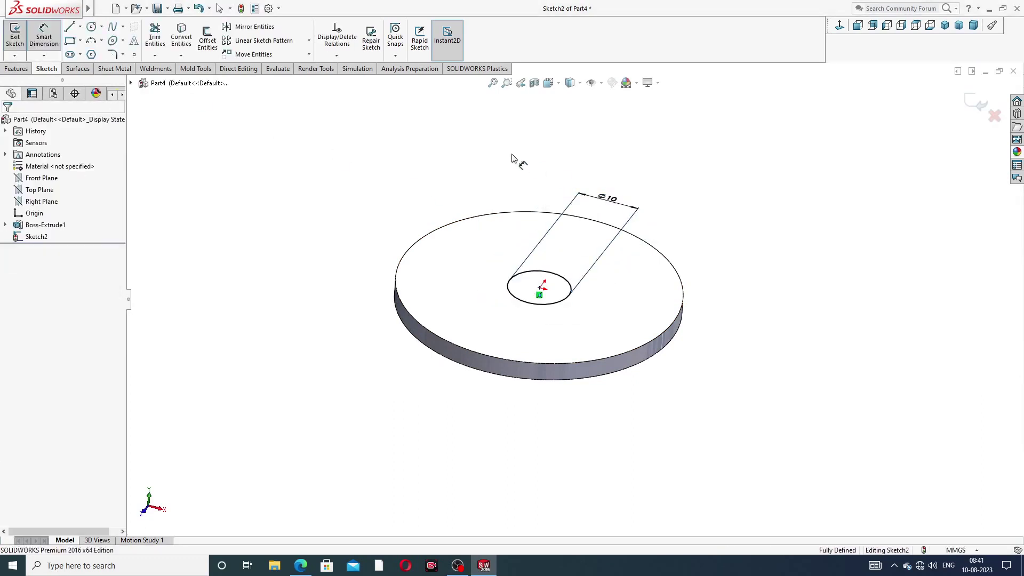
pyautogui.rightClick(263, 160)
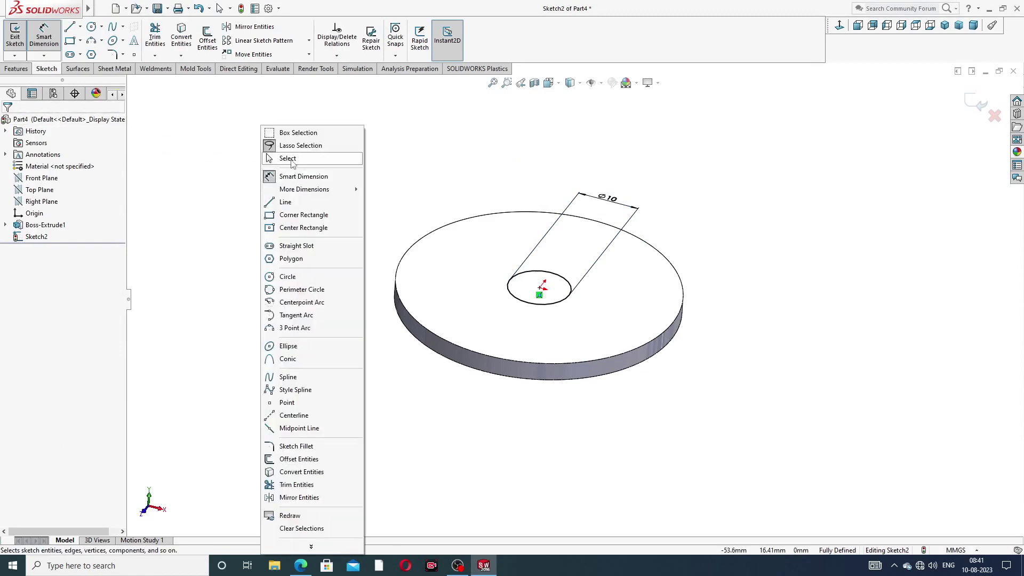
pyautogui.click(287, 159)
# Extrude the 10 mm circle 70 mm upward from the disc as a rod, merged with the existing body
pyautogui.click(16, 69)
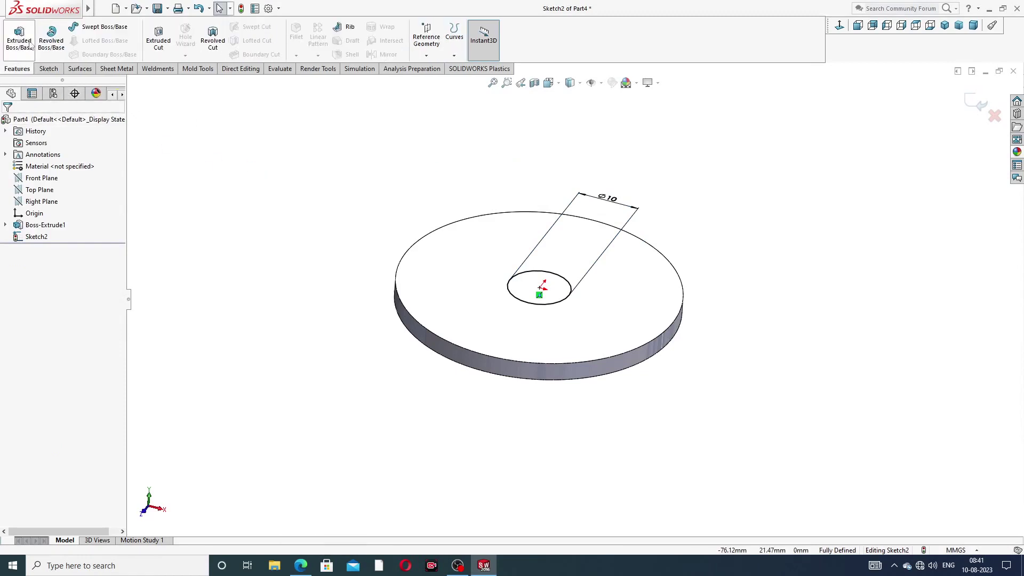
pyautogui.click(27, 42)
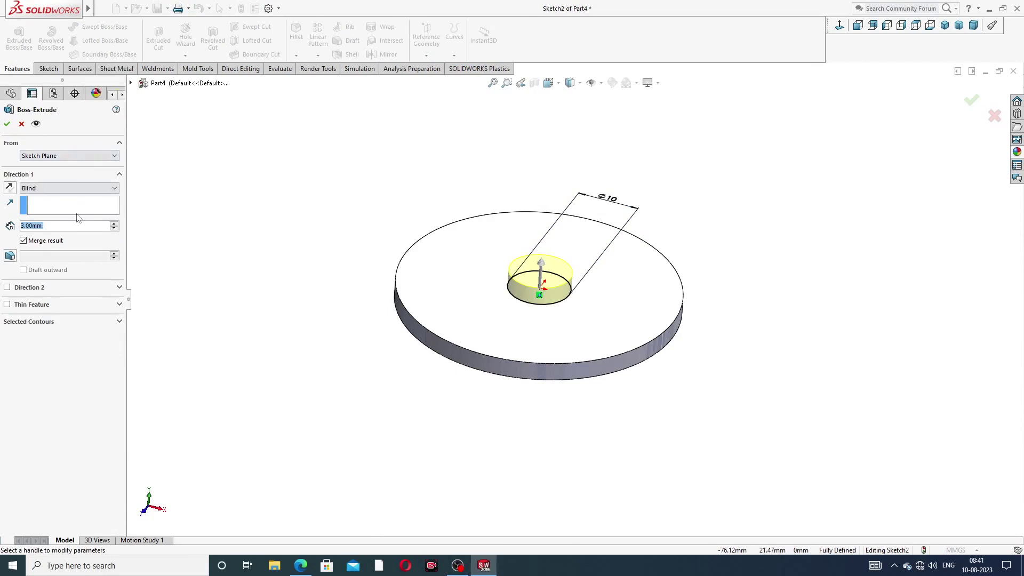
pyautogui.write('70')
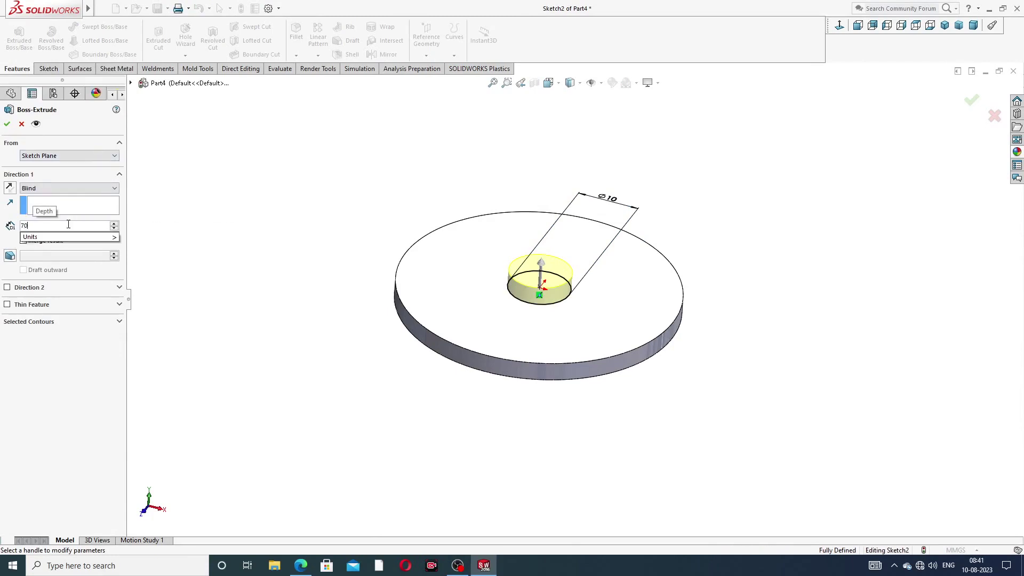
pyautogui.press('Return')
pyautogui.scroll(3, 570, 159)
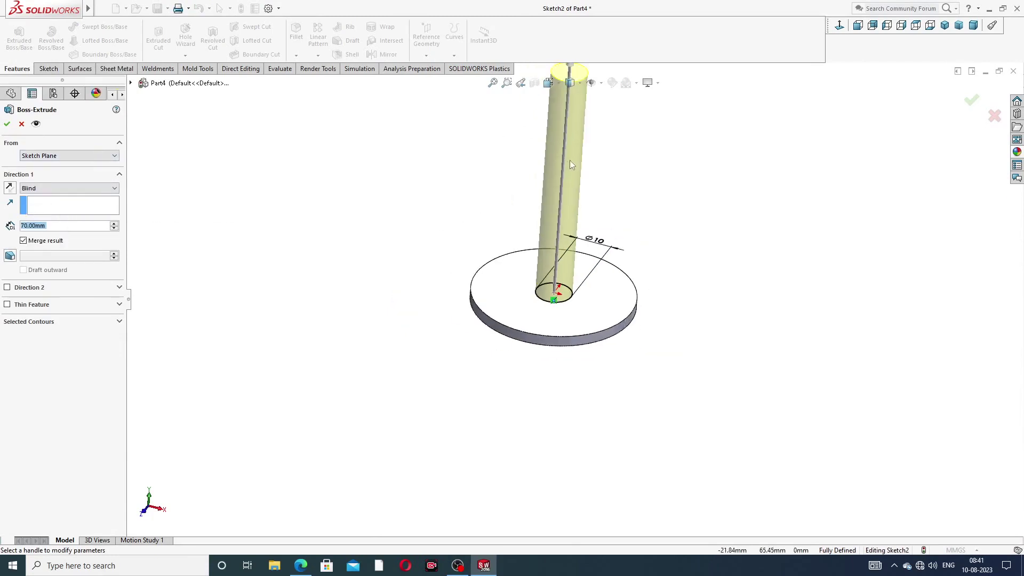
pyautogui.scroll(1, 570, 160)
pyautogui.moveTo(584, 169)
pyautogui.mouseDown(button='middle')
pyautogui.moveTo(630, 166)
pyautogui.moveTo(603, 167)
pyautogui.mouseUp(button='middle')
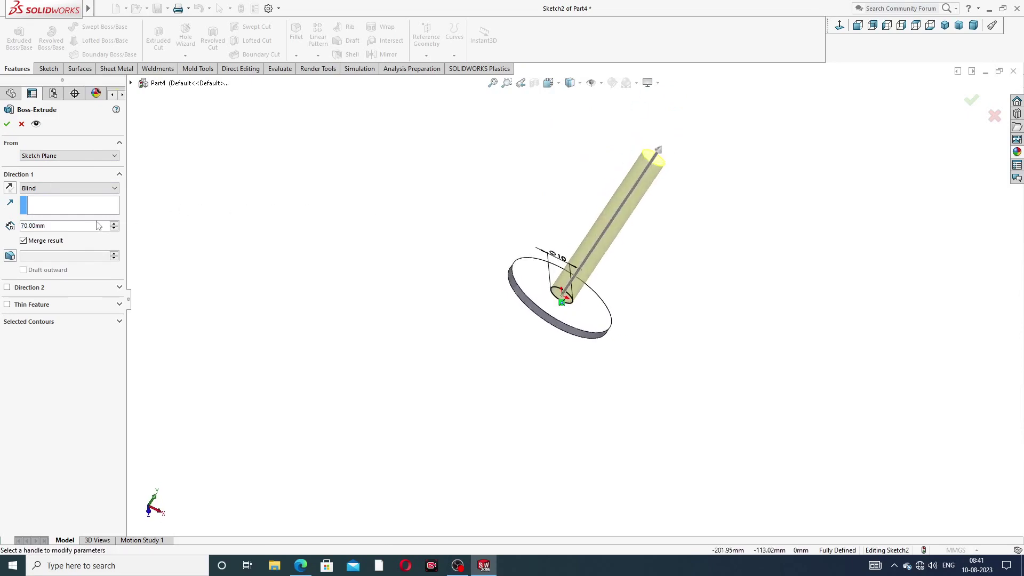
pyautogui.click(7, 124)
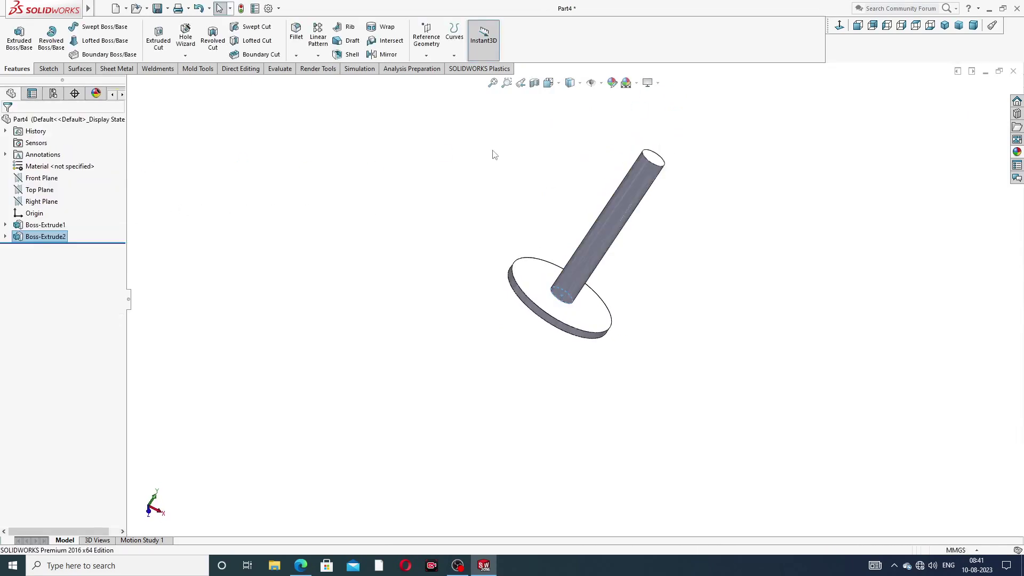
# Sketch a circle about 26 mm in diameter, centred on the origin, on the disc face opposite the rod
pyautogui.moveTo(719, 257); pyautogui.dragTo(774, 201, button='middle')
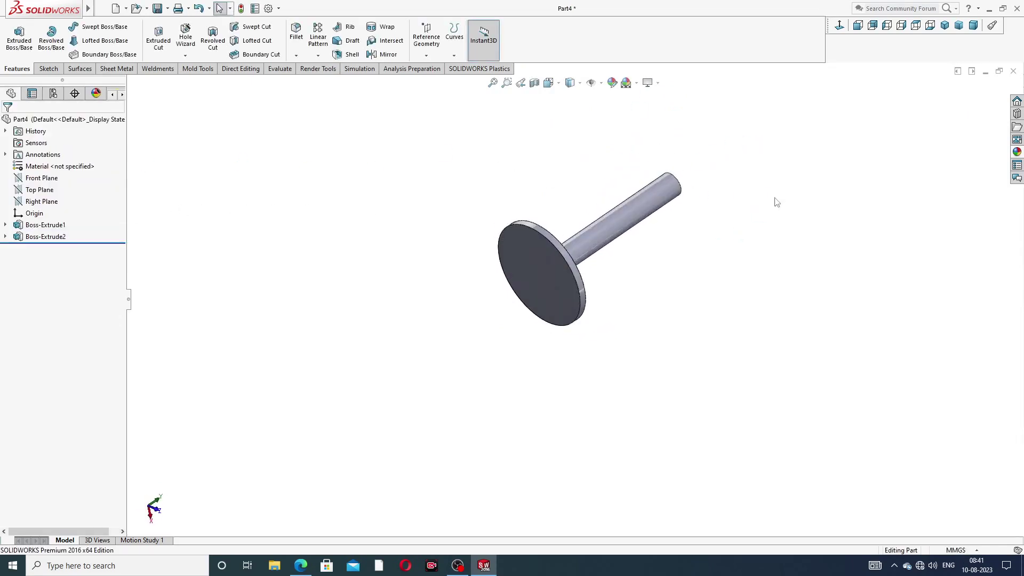
pyautogui.click(544, 258)
pyautogui.click(597, 213)
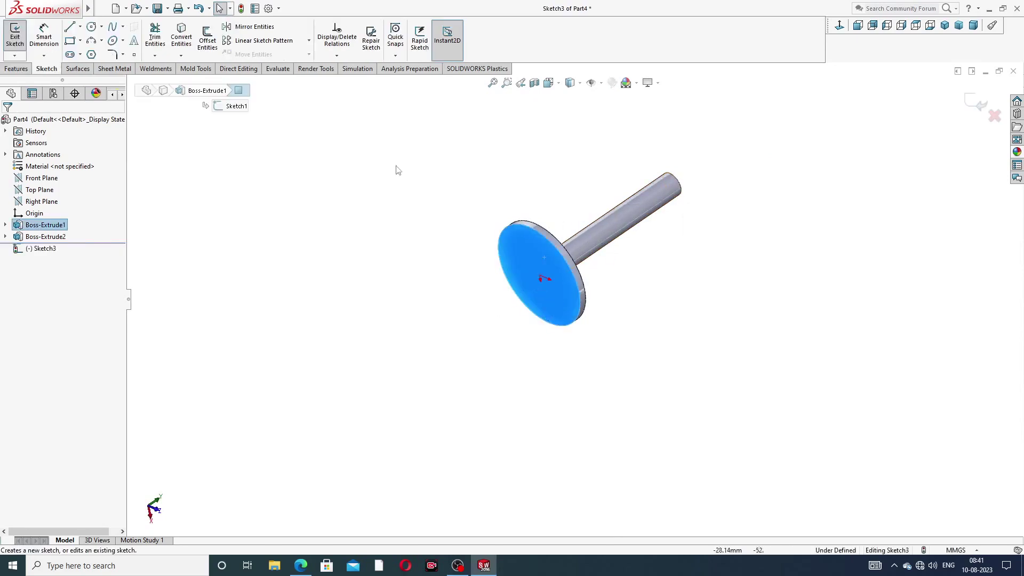
pyautogui.click(91, 26)
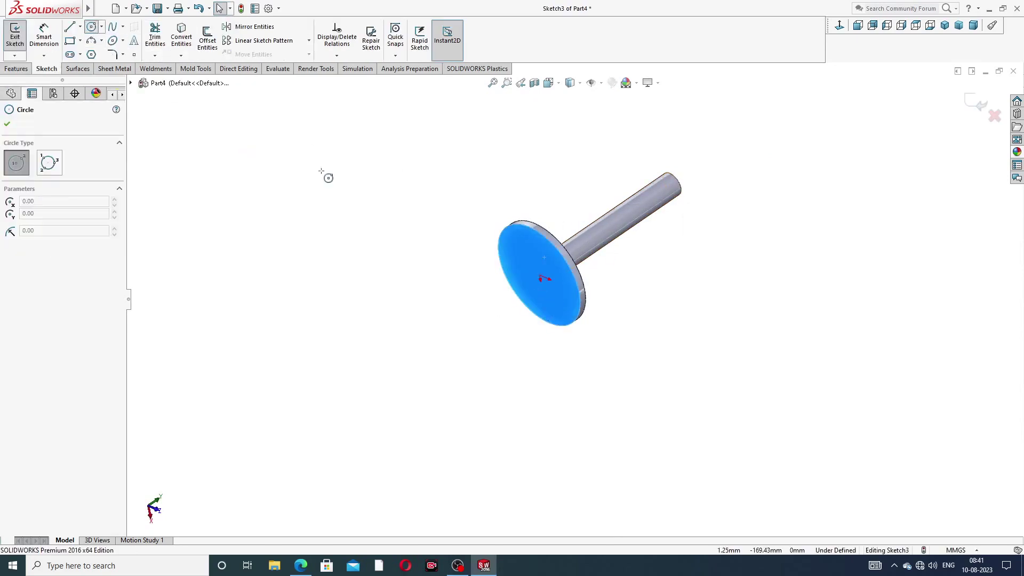
pyautogui.click(539, 277)
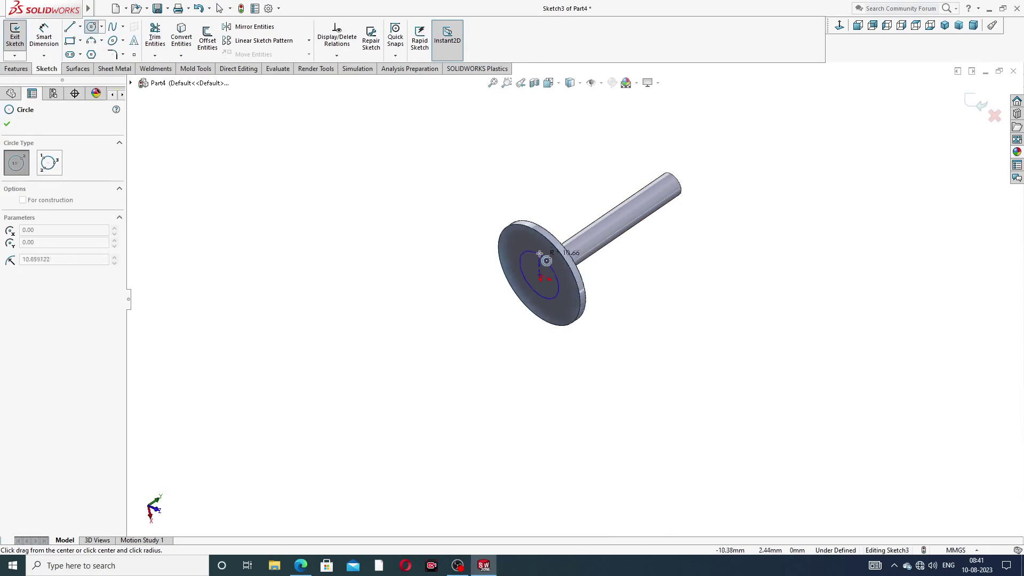
pyautogui.click(539, 251)
pyautogui.rightClick(555, 199)
pyautogui.click(575, 210)
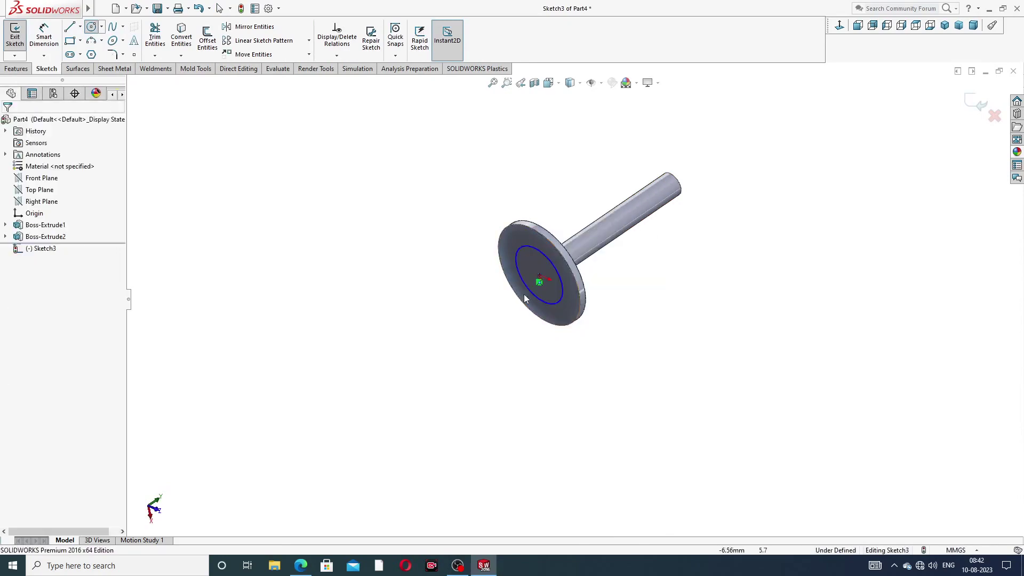
# Consult the base drawing PDF in the browser, return to SOLIDWORKS and set the new circle's diameter to 24 mm
pyautogui.click(301, 565)
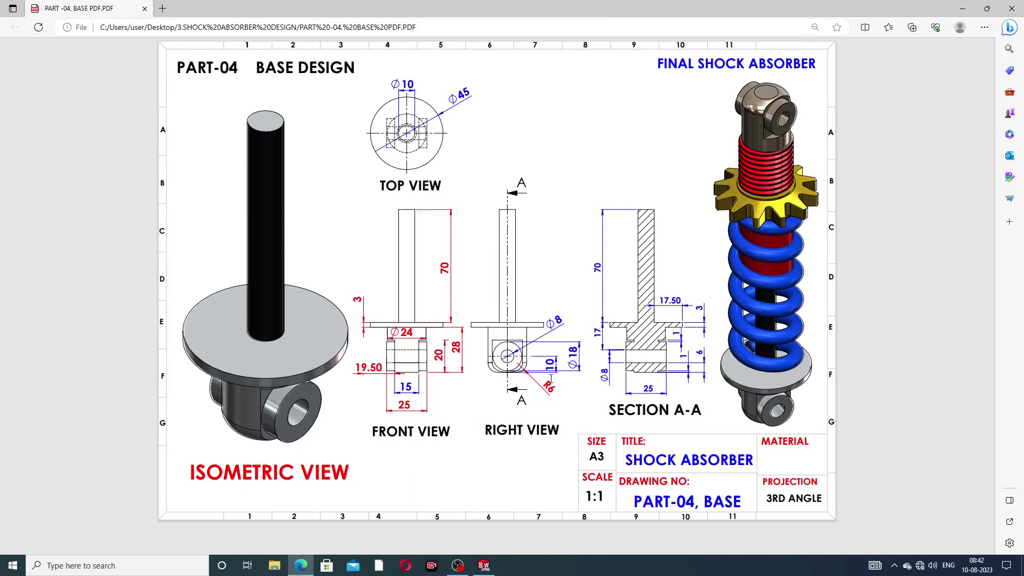
pyautogui.click(302, 564)
pyautogui.click(44, 36)
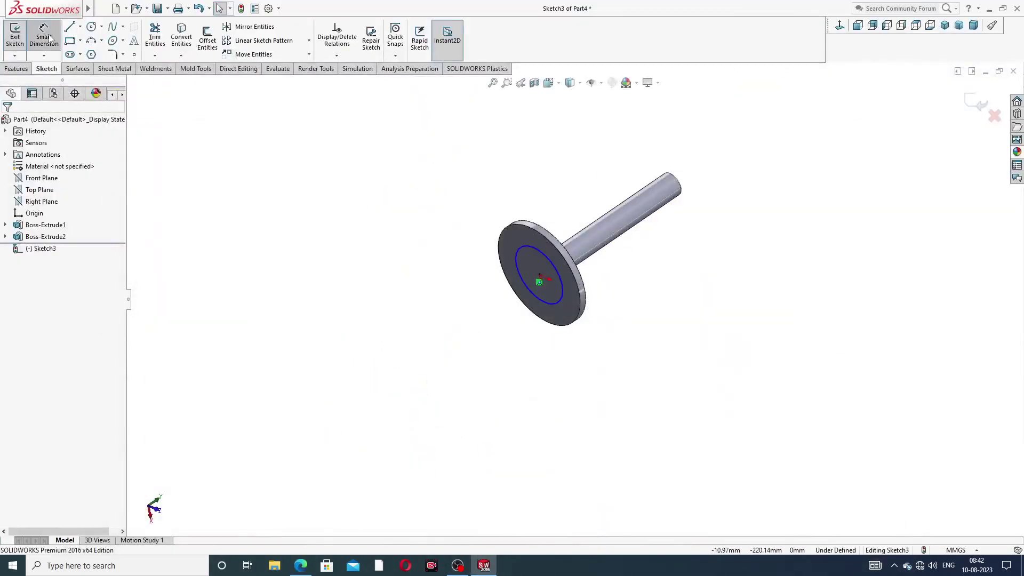
pyautogui.click(520, 252)
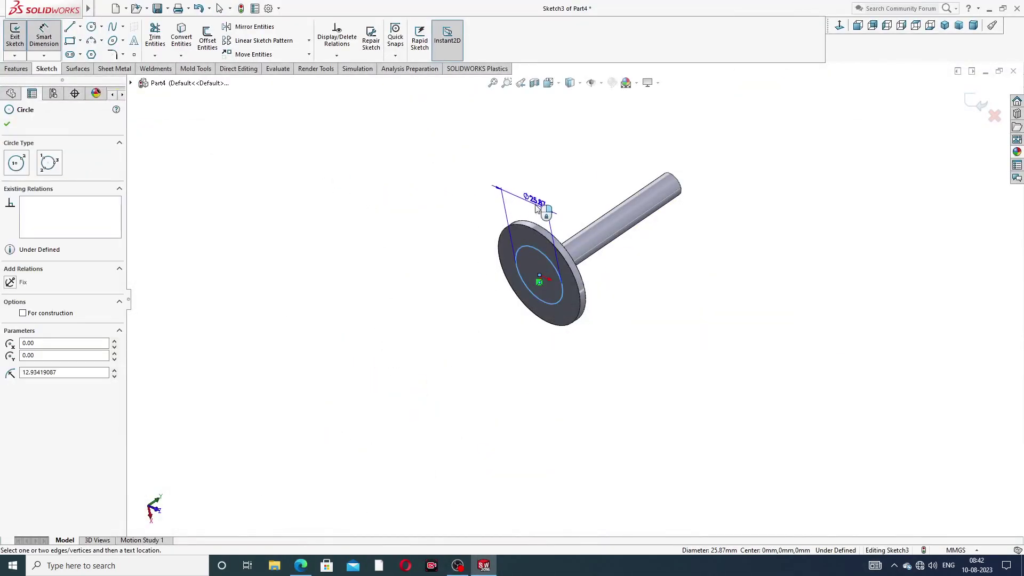
pyautogui.click(535, 210)
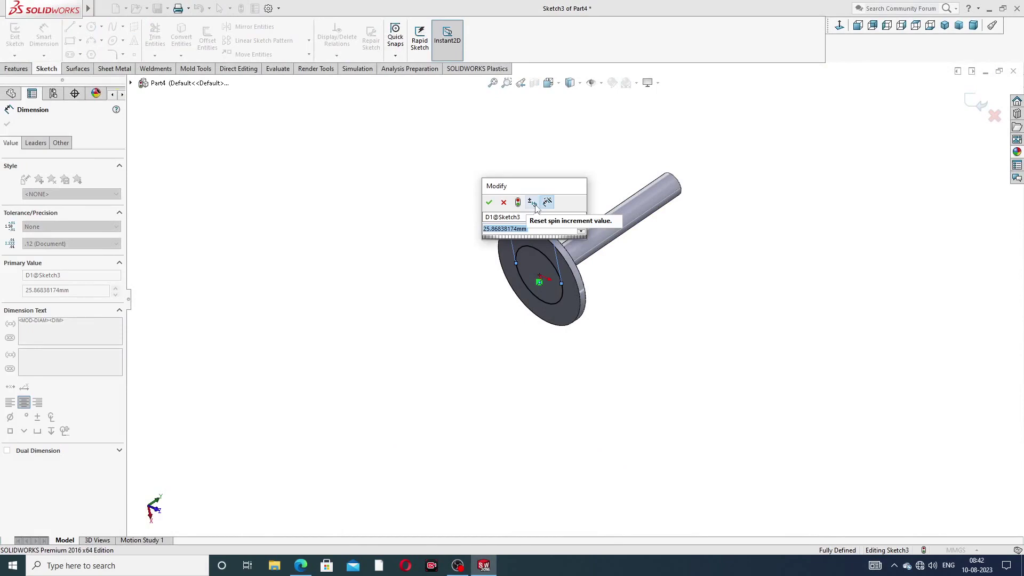
pyautogui.write('24')
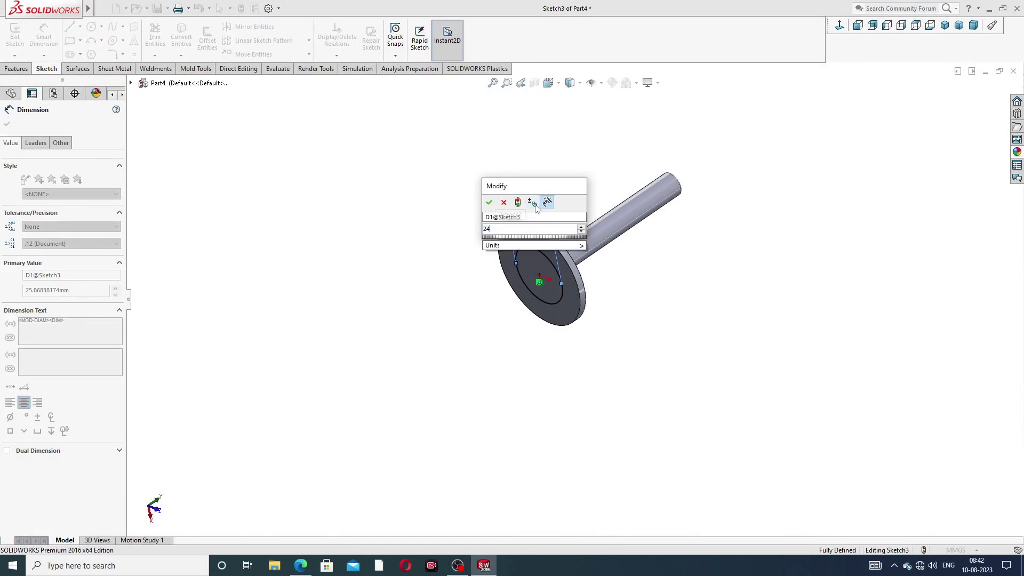
pyautogui.press('Return')
pyautogui.click(545, 195)
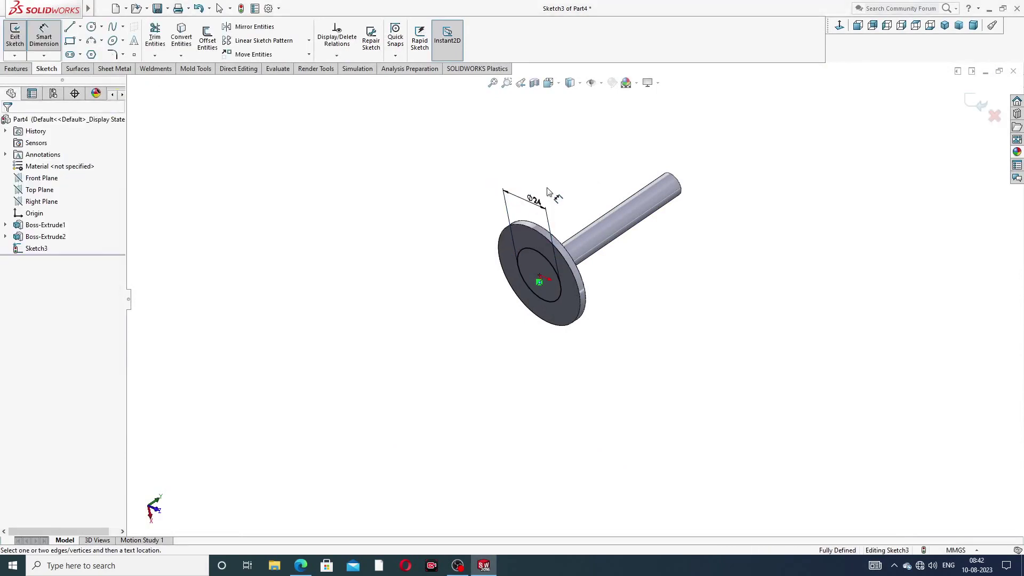
pyautogui.rightClick(331, 178)
pyautogui.click(358, 159)
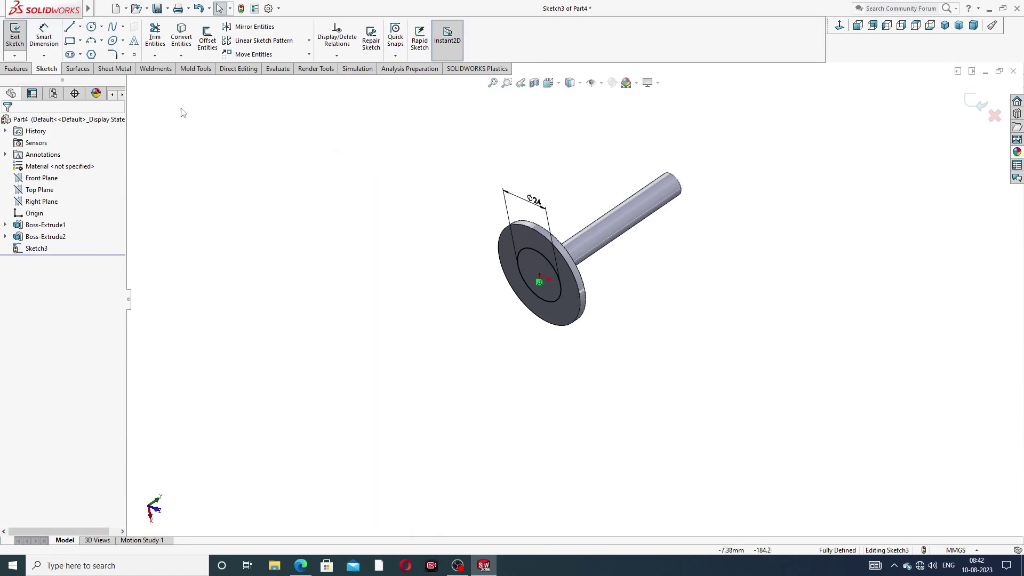
# Extrude the 24 mm circle 28 mm away from the disc as a blind boss with merged result
pyautogui.click(16, 69)
pyautogui.click(20, 37)
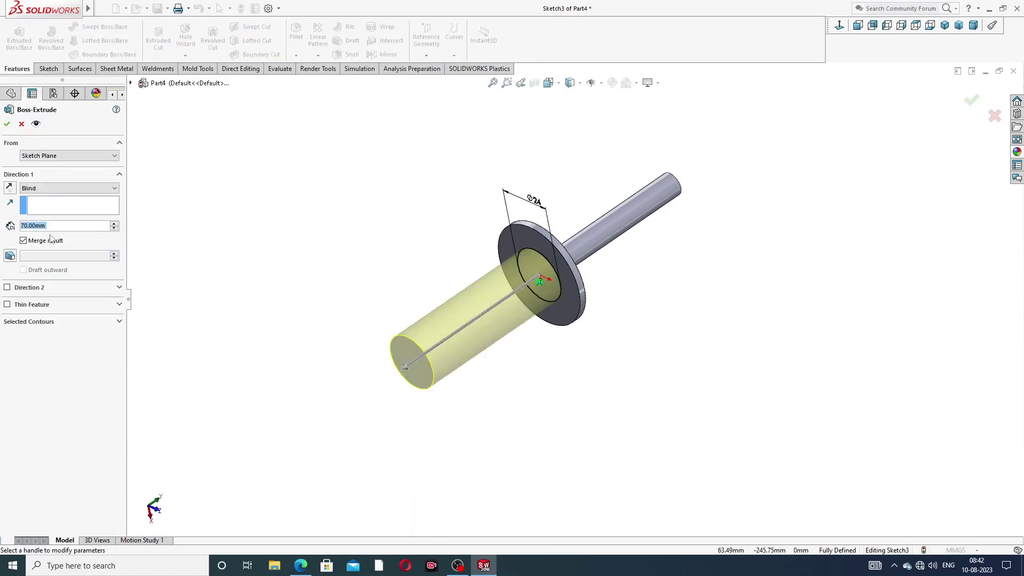
pyautogui.write('2')
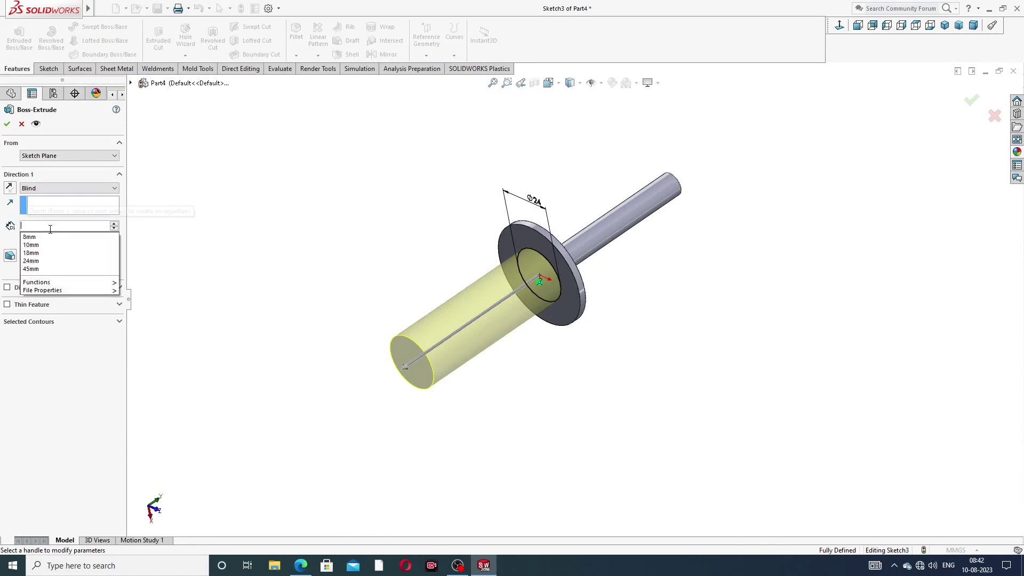
pyautogui.write('8')
pyautogui.press('Return')
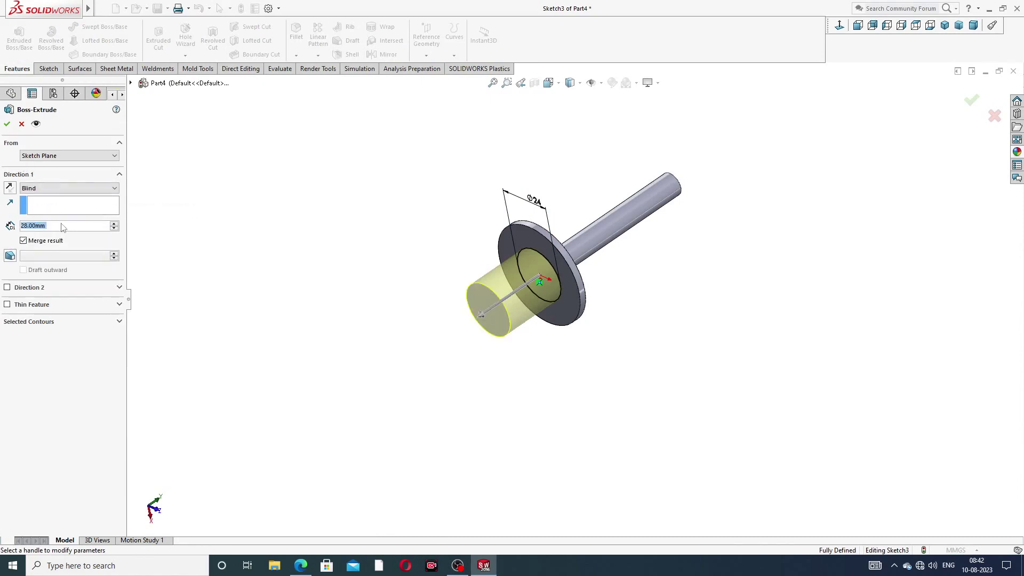
pyautogui.click(7, 123)
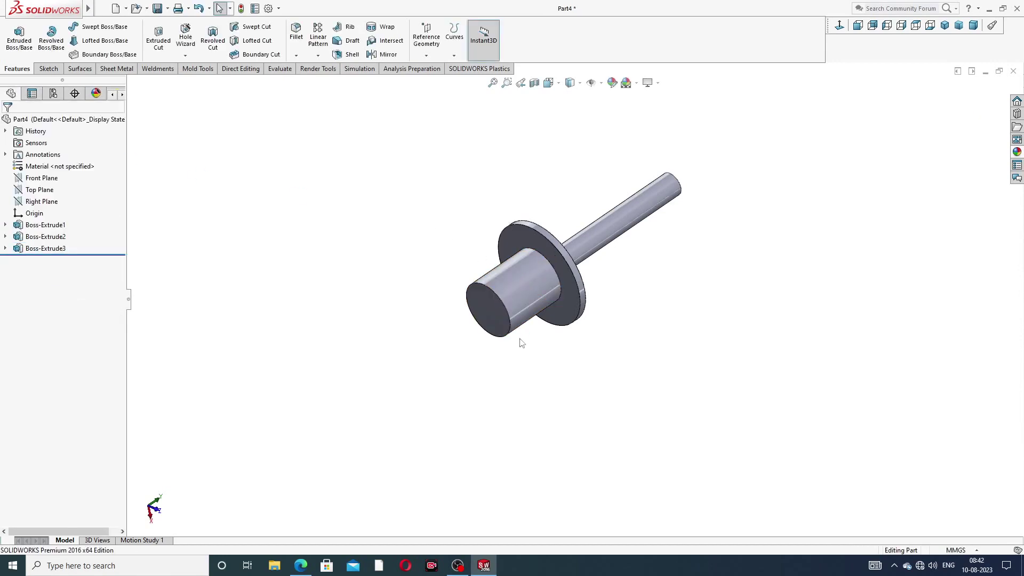
# Fillet the outer circular edge at the free end of the 24 mm boss with a 6 mm radius
pyautogui.moveTo(521, 342); pyautogui.dragTo(498, 308, button='middle')
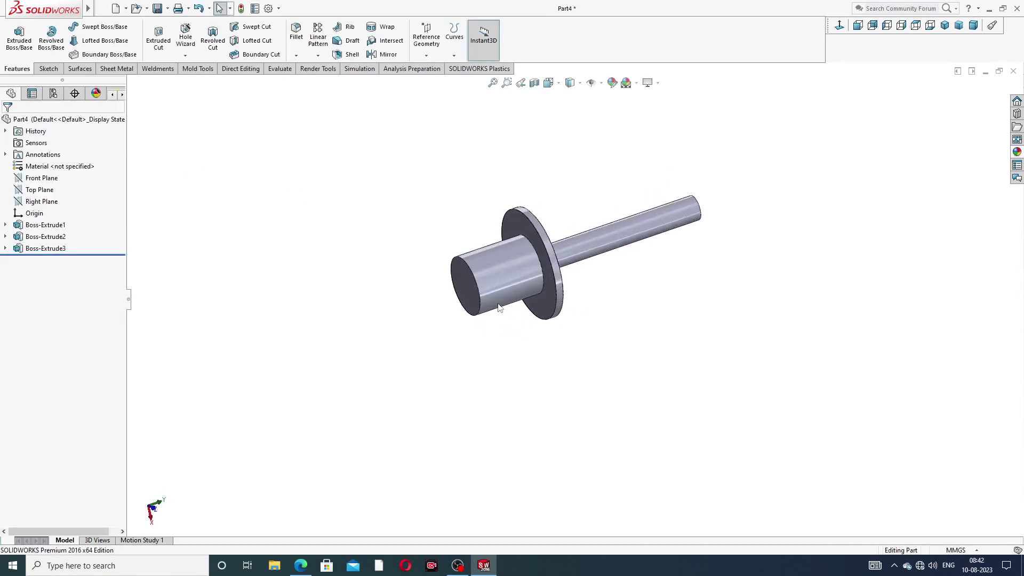
pyautogui.click(296, 32)
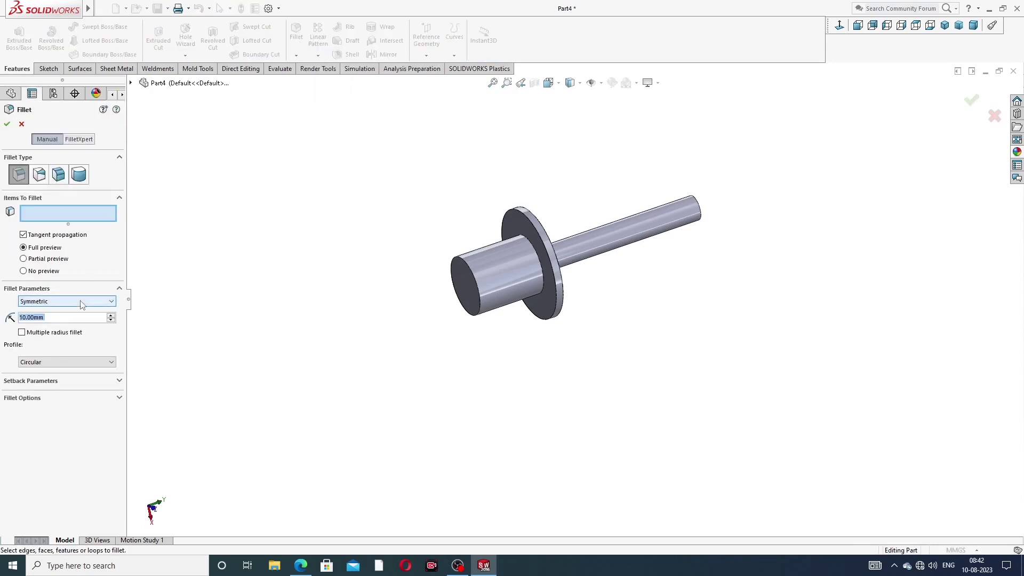
pyautogui.write('6')
pyautogui.press('Return')
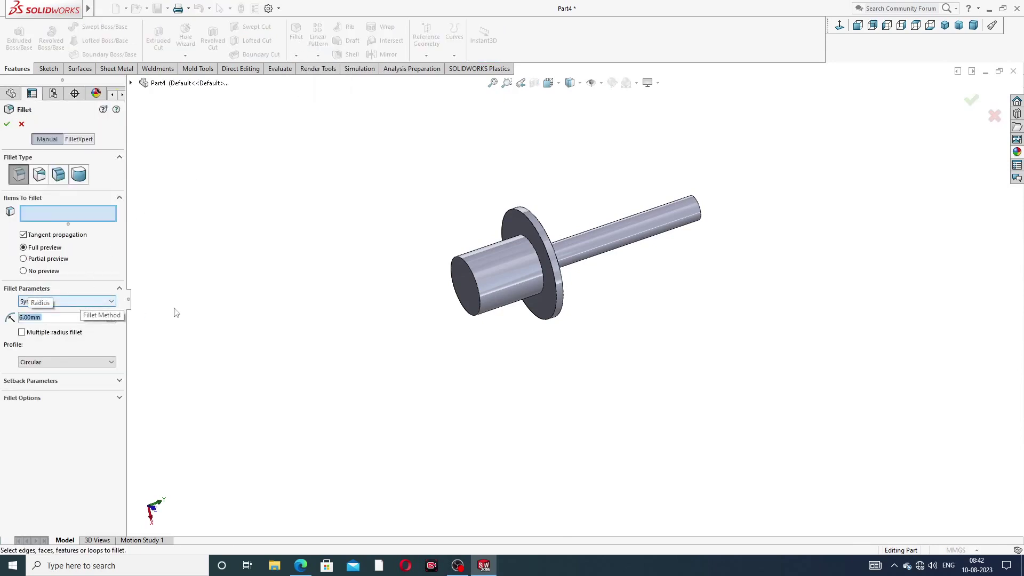
pyautogui.click(465, 267)
pyautogui.scroll(-2, 464, 272)
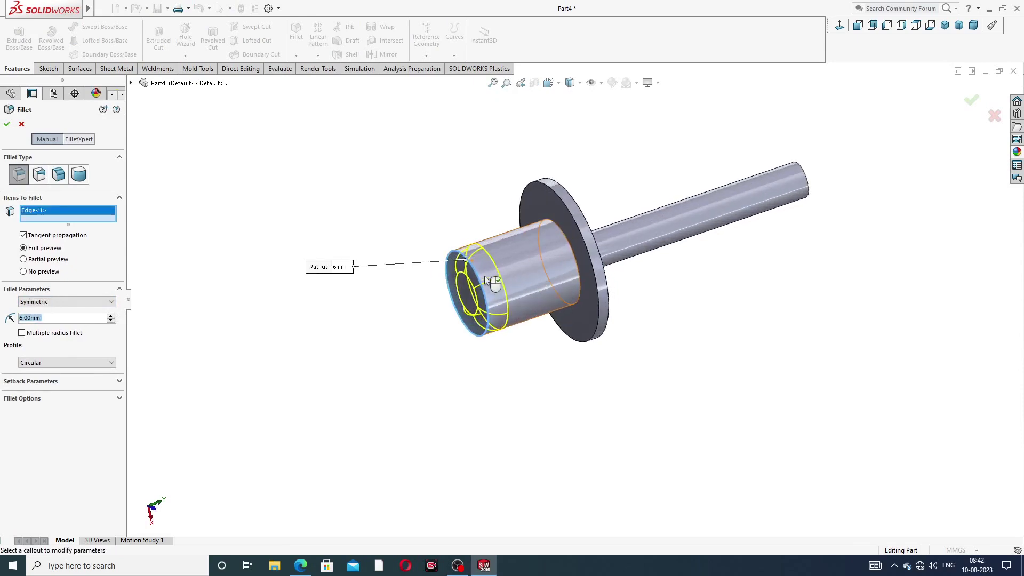
pyautogui.click(7, 124)
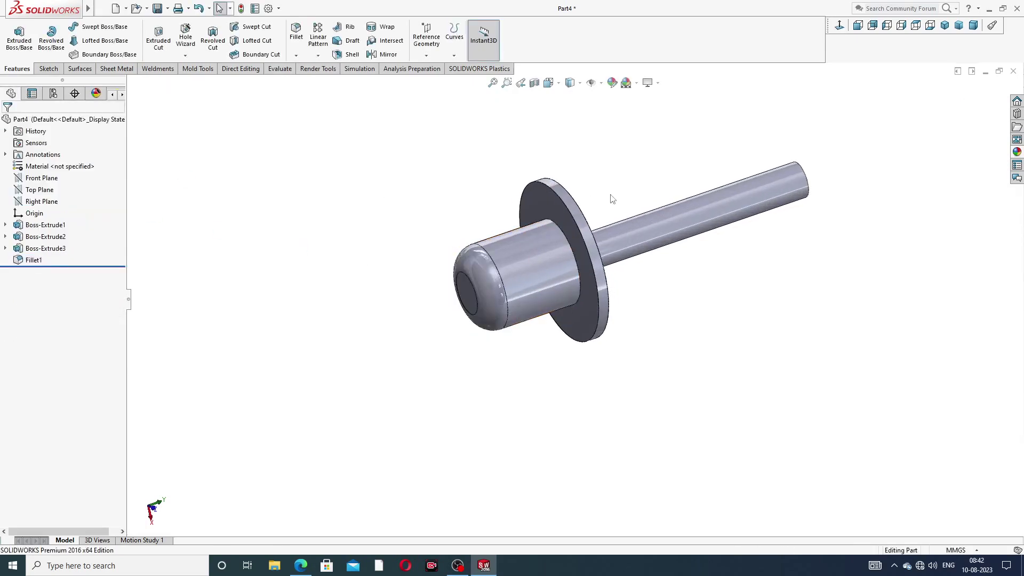
# Examine the Part-04 base drawing PDF in the browser for the side eye dimensions, and return to SOLIDWORKS
pyautogui.moveTo(621, 167); pyautogui.dragTo(602, 209, button='middle')
pyautogui.scroll(-2, 591, 260)
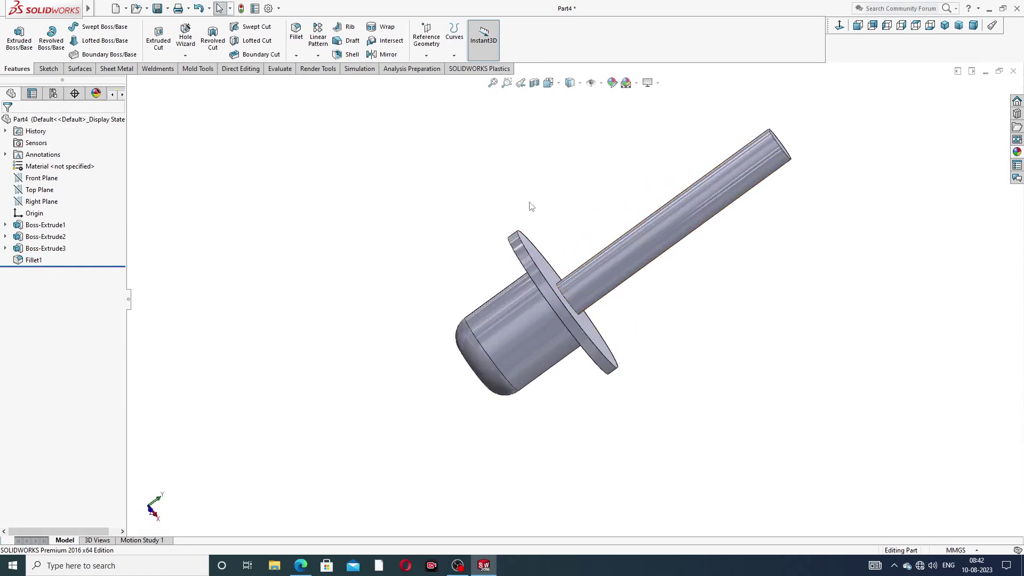
pyautogui.scroll(2, 570, 286)
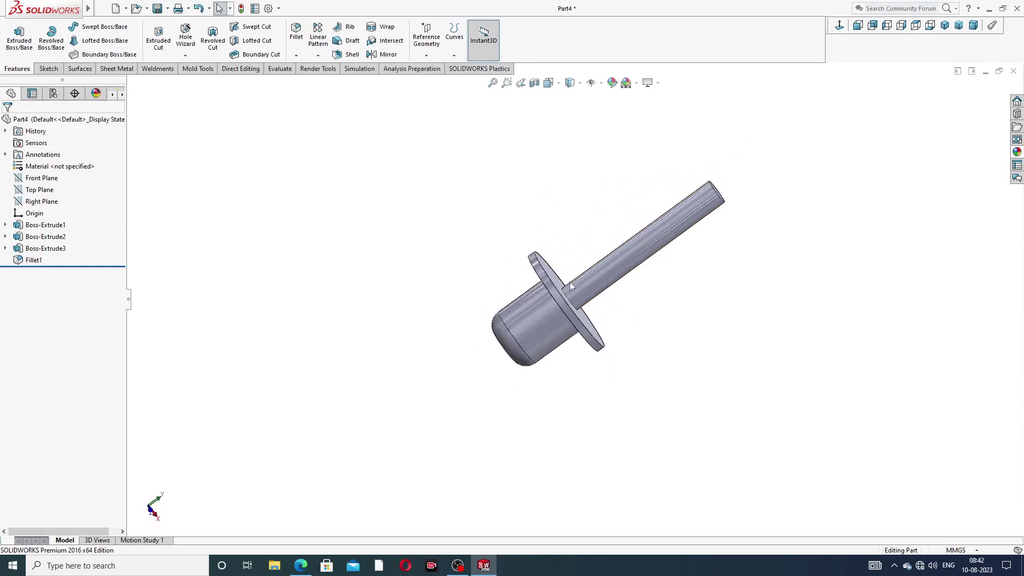
pyautogui.click(302, 564)
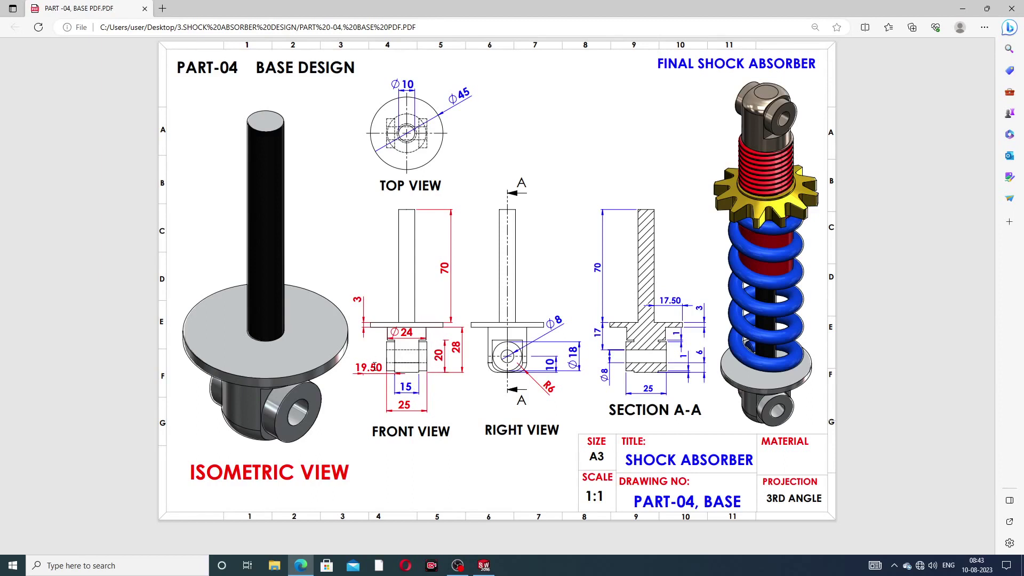
pyautogui.click(303, 563)
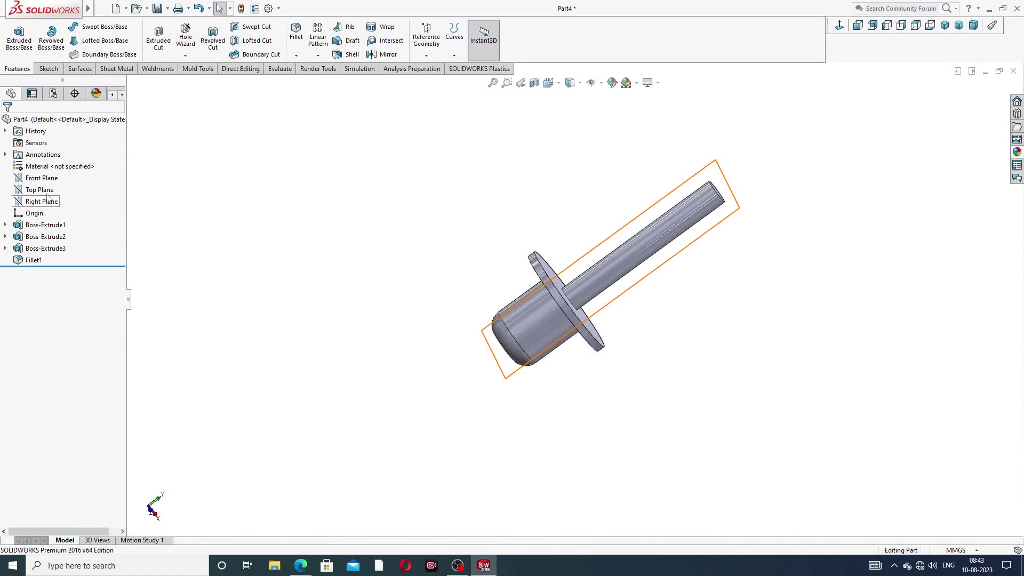
# Start a sketch on the Front Plane and draw a vertical centerline from the origin down to the boss's lower end edge
pyautogui.click(42, 178)
pyautogui.click(56, 165)
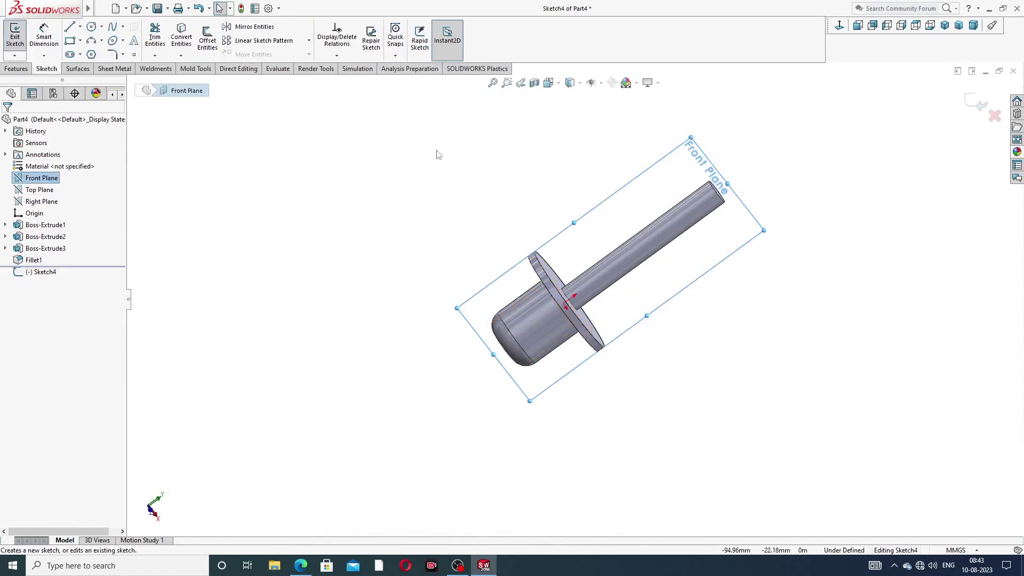
pyautogui.click(840, 27)
pyautogui.scroll(4, 570, 304)
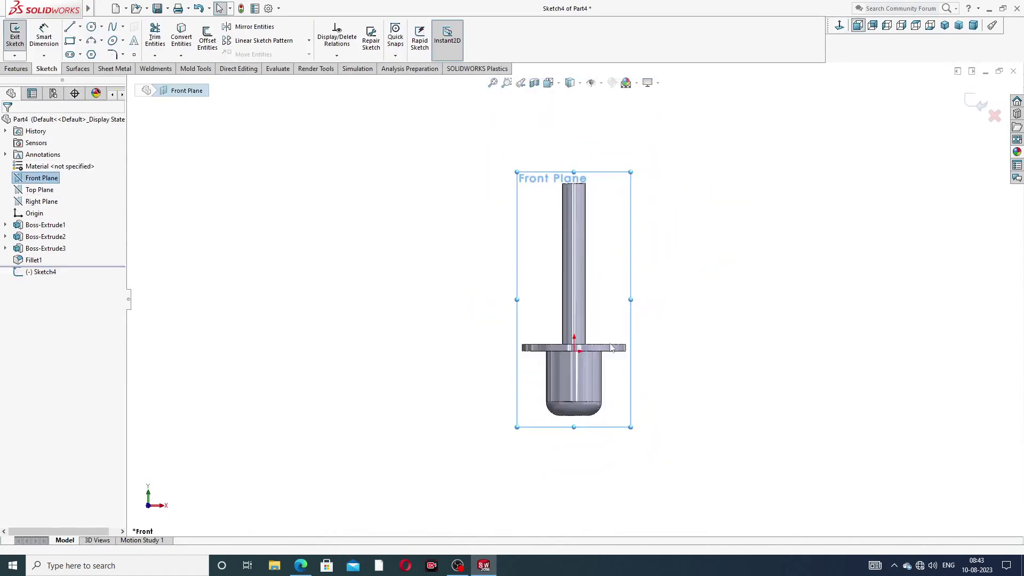
pyautogui.scroll(-4, 567, 306)
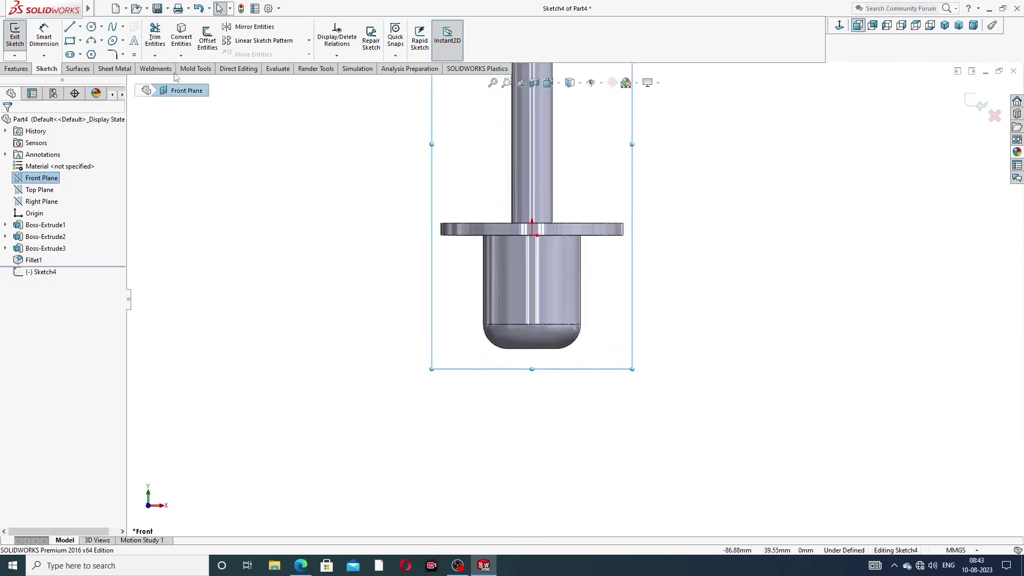
pyautogui.click(81, 27)
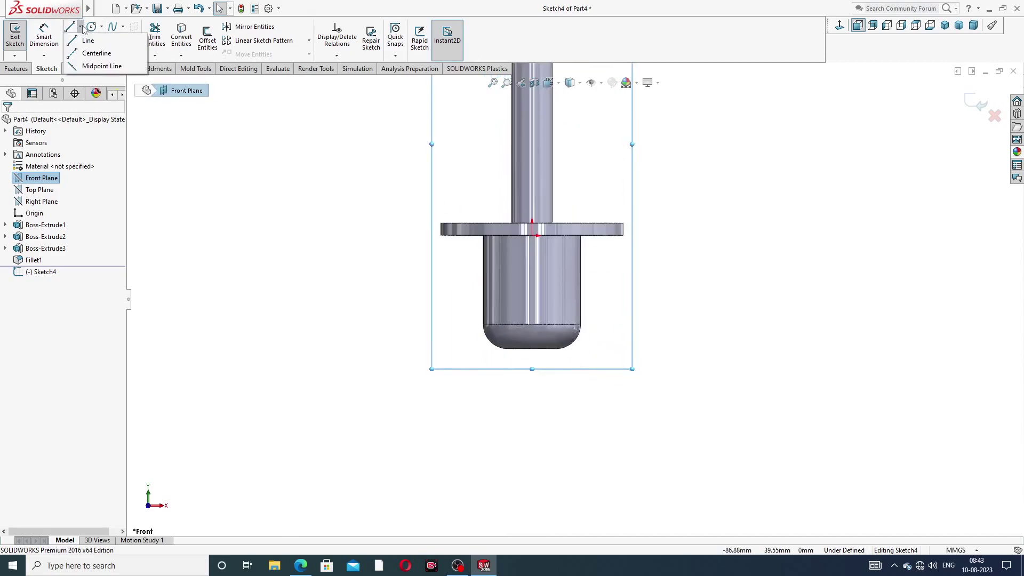
pyautogui.click(95, 54)
pyautogui.scroll(-3, 544, 210)
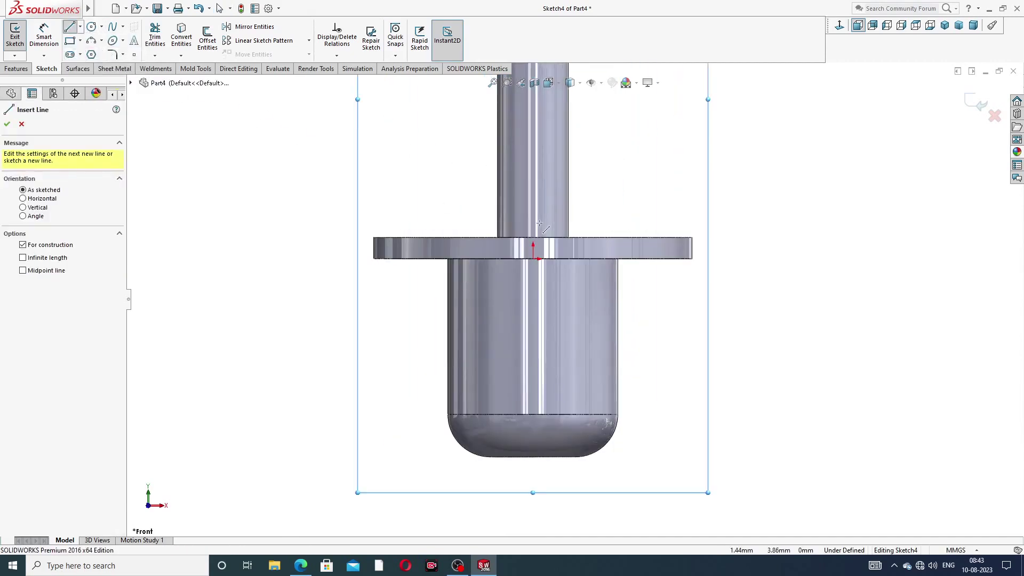
pyautogui.click(532, 260)
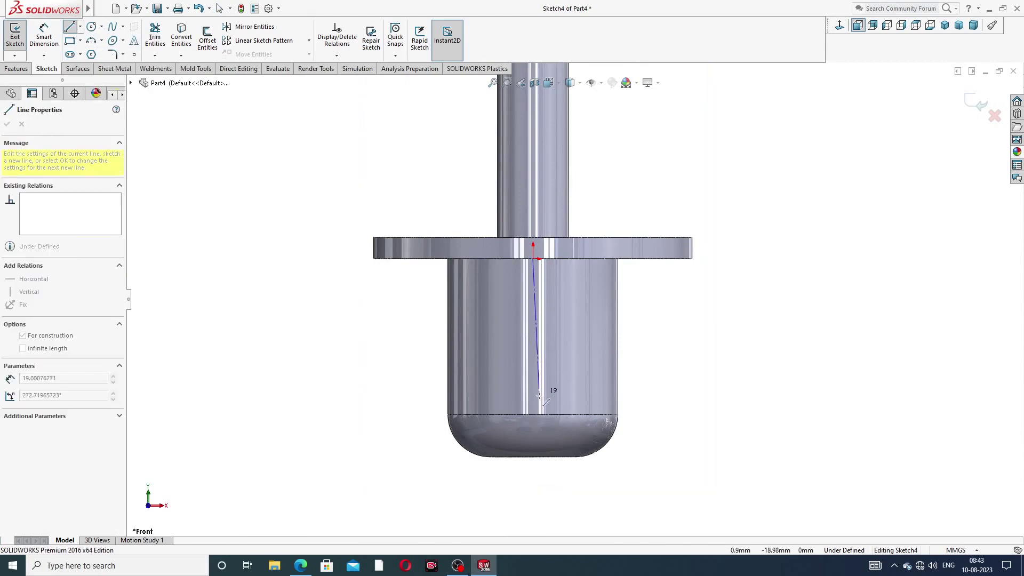
pyautogui.click(532, 458)
pyautogui.rightClick(648, 375)
pyautogui.click(657, 379)
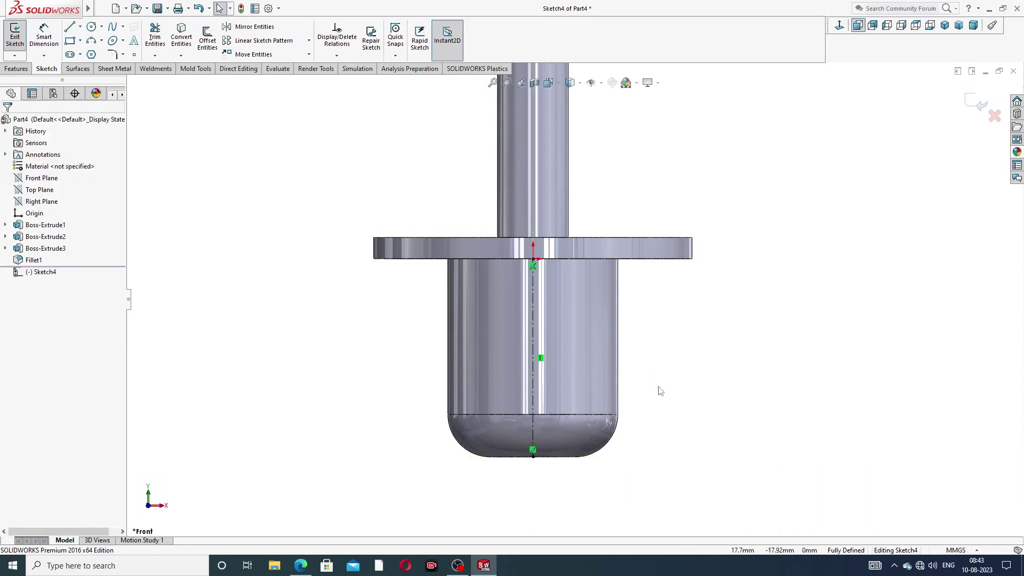
# Sketch a corner rectangle about 14.7 by 20.5 mm on the +X side of the centerline, its base on the boss's lower edge
pyautogui.scroll(3, 546, 366)
pyautogui.scroll(-5, 629, 267)
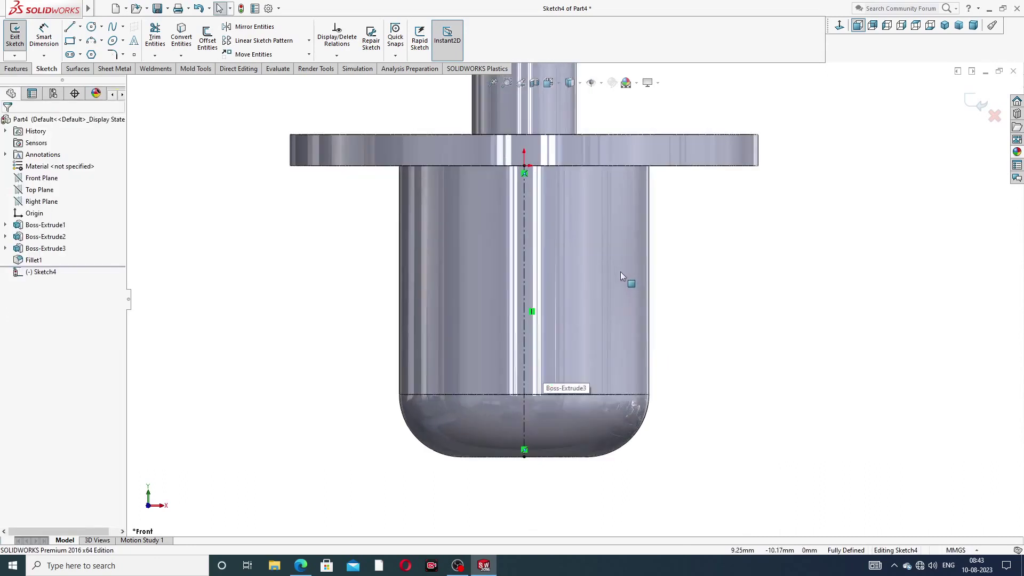
pyautogui.click(81, 42)
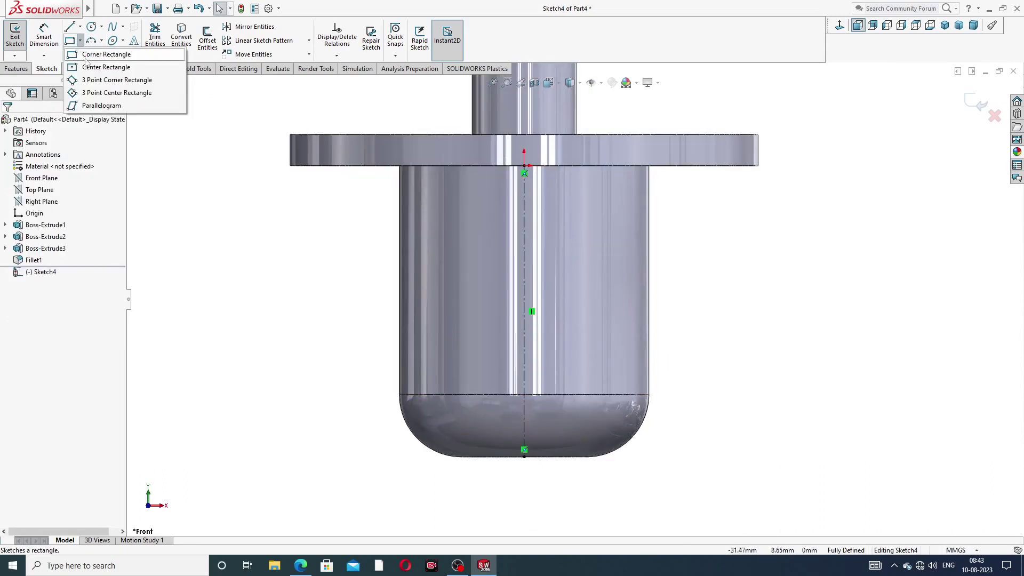
pyautogui.click(101, 54)
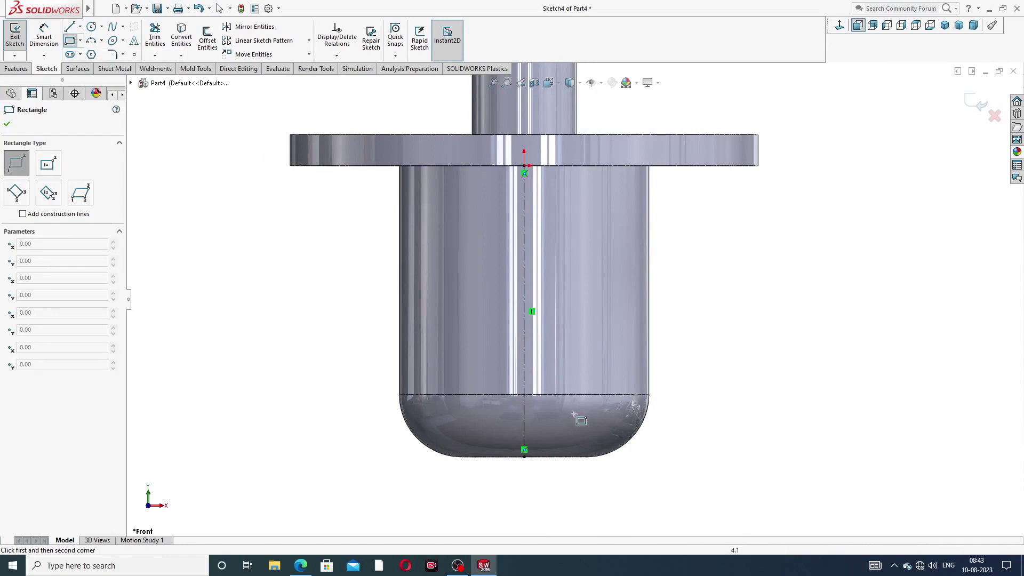
pyautogui.click(544, 456)
pyautogui.click(697, 243)
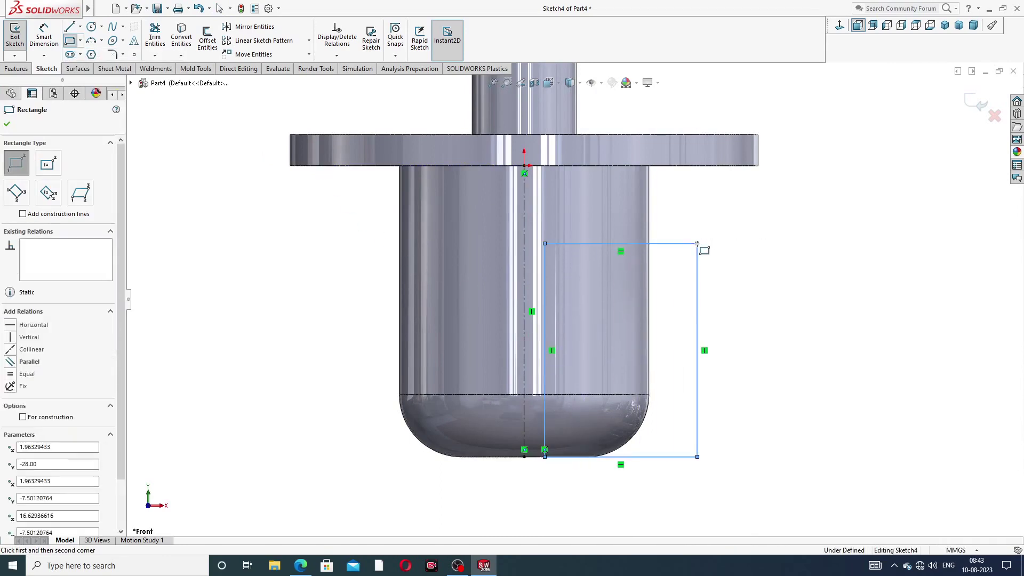
pyautogui.rightClick(748, 244)
pyautogui.click(757, 247)
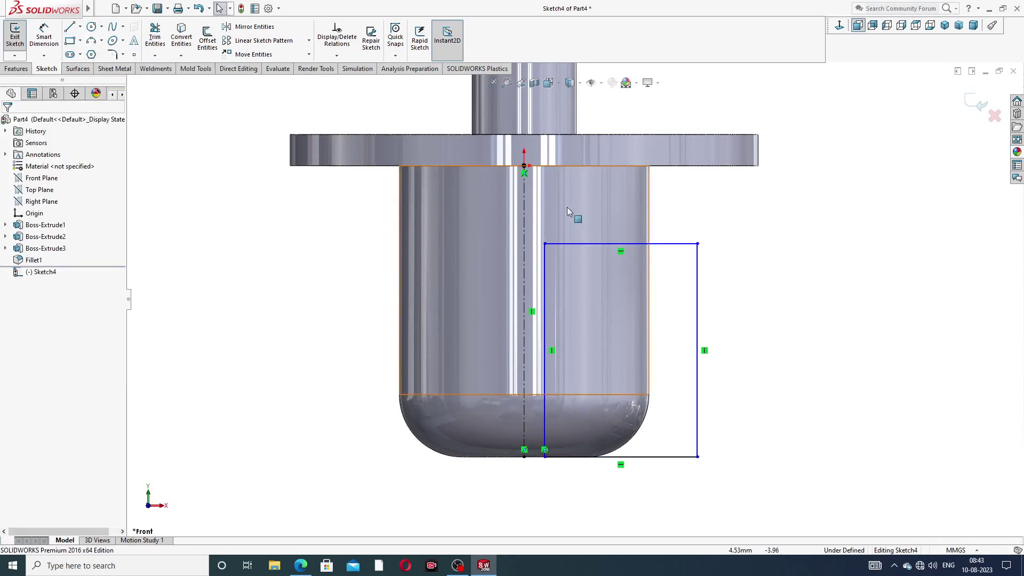
# Mirror the rectangle's four lines about the vertical centerline, keeping the original
pyautogui.moveTo(538, 211)
pyautogui.mouseDown()
pyautogui.moveTo(773, 222)
pyautogui.moveTo(793, 434)
pyautogui.moveTo(634, 498)
pyautogui.moveTo(539, 471)
pyautogui.mouseUp()
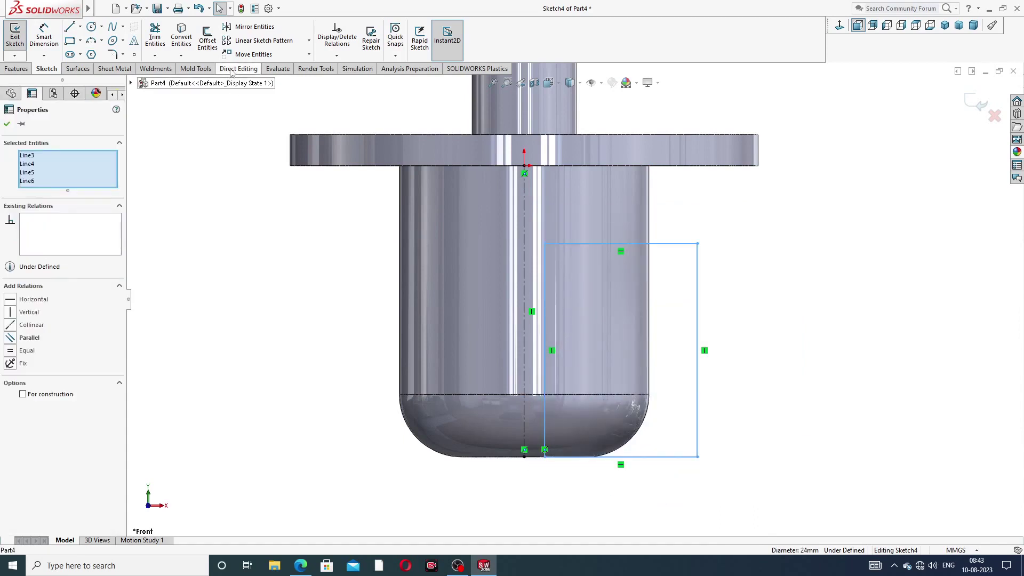
pyautogui.click(254, 28)
pyautogui.click(82, 271)
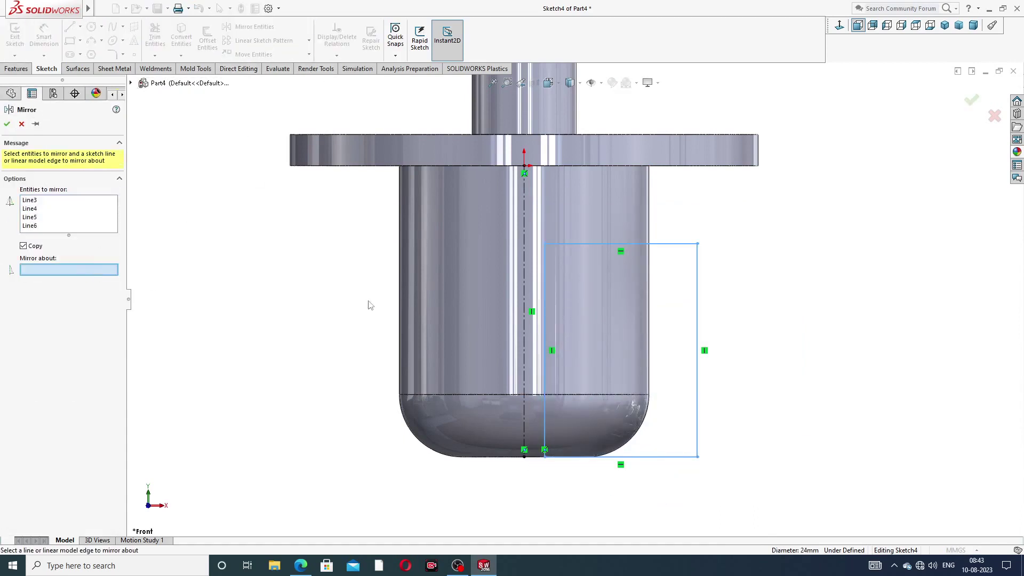
pyautogui.click(525, 260)
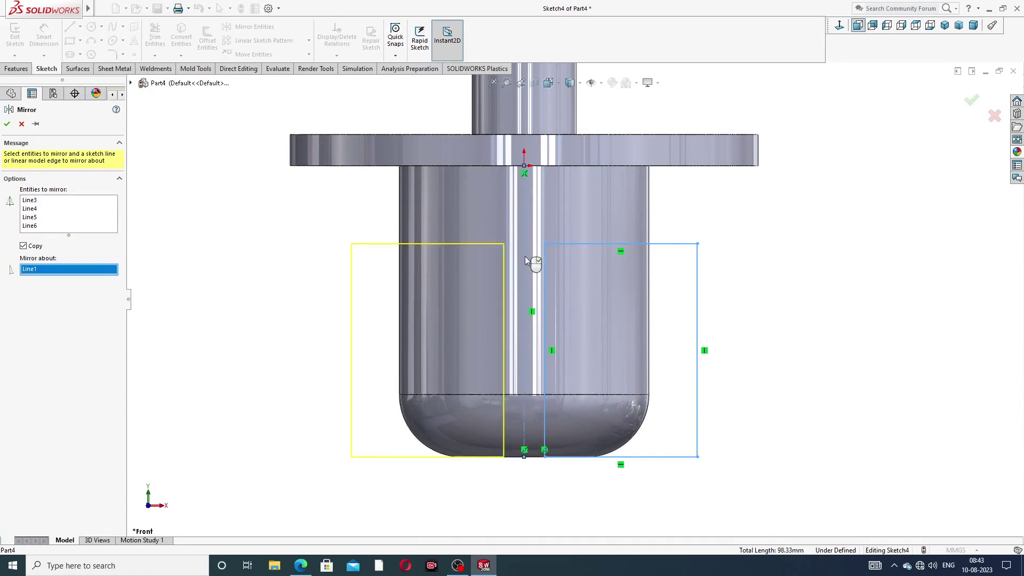
pyautogui.click(7, 125)
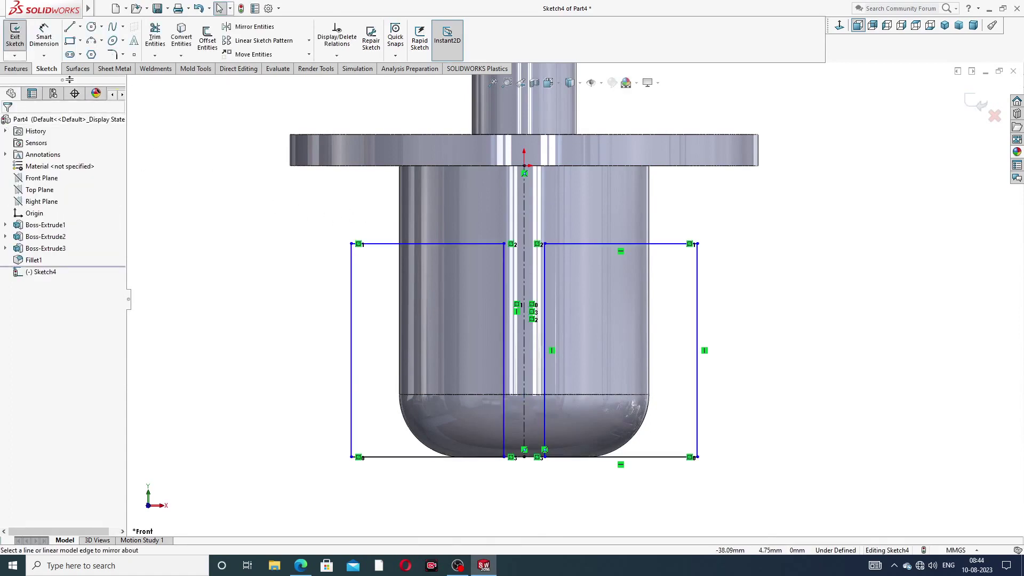
# Dimension the gap between the two rectangles' lower inner corners as 15 mm
pyautogui.click(43, 39)
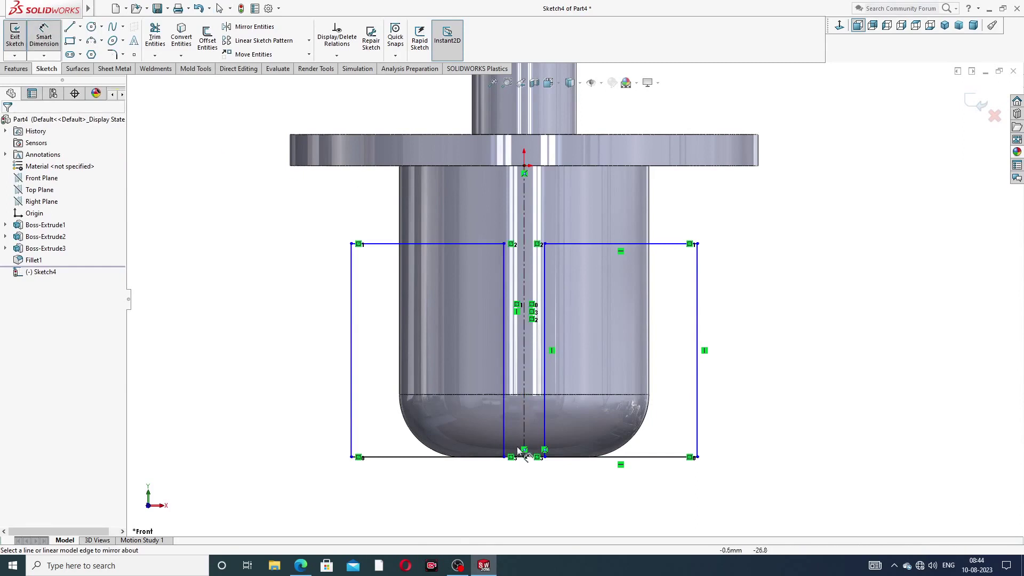
pyautogui.click(505, 458)
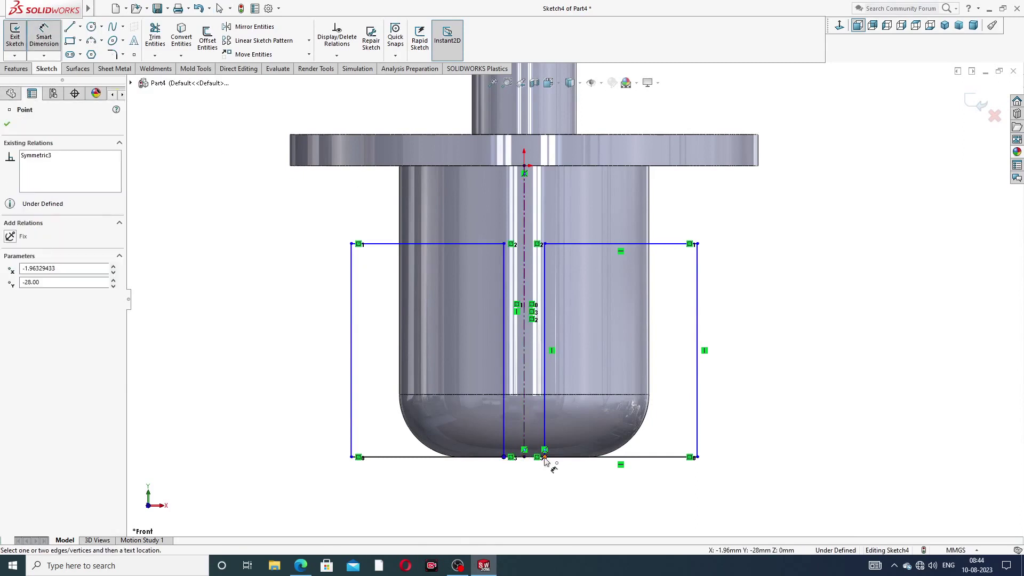
pyautogui.click(544, 457)
pyautogui.click(520, 487)
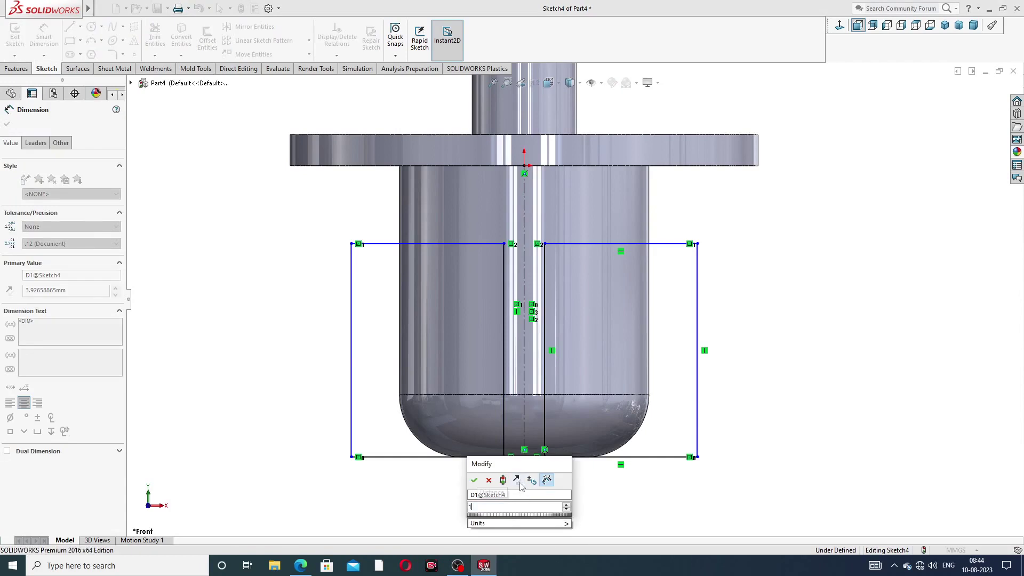
pyautogui.write('15')
pyautogui.press('Return')
pyautogui.click(824, 298)
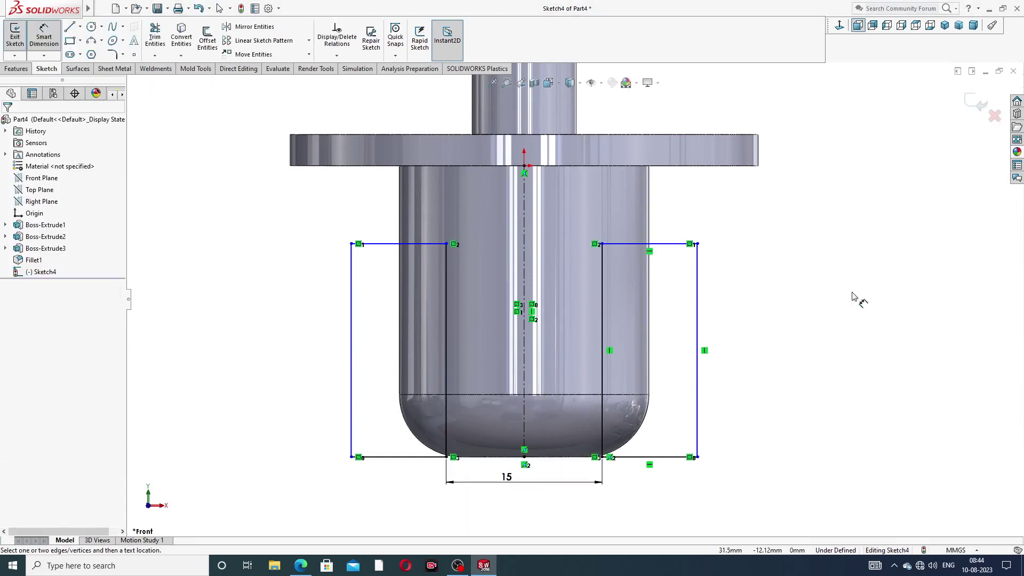
# Dimension the outer vertical side of the +X rectangle as 20 mm
pyautogui.click(697, 320)
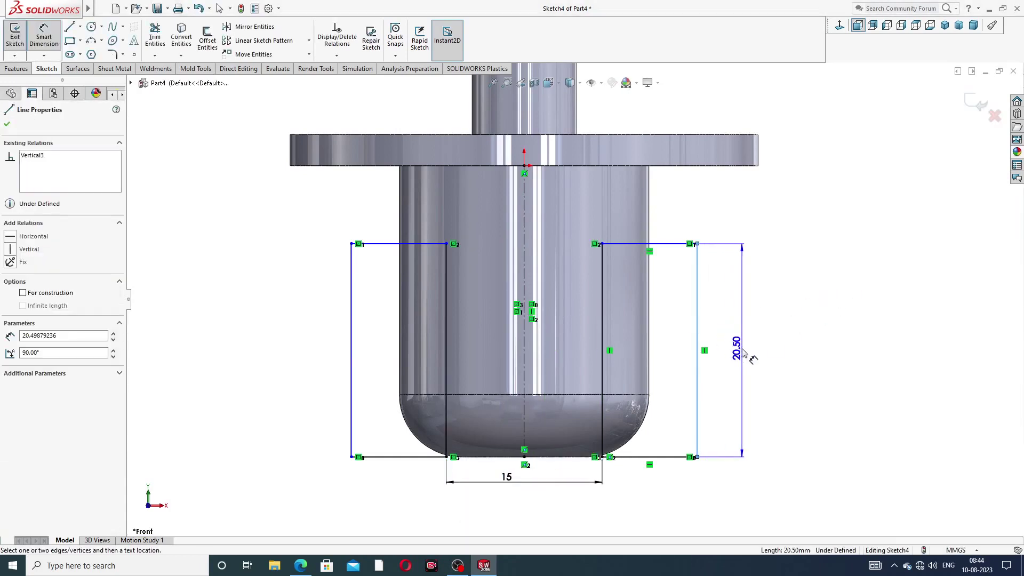
pyautogui.click(743, 353)
pyautogui.write('20')
pyautogui.press('Return')
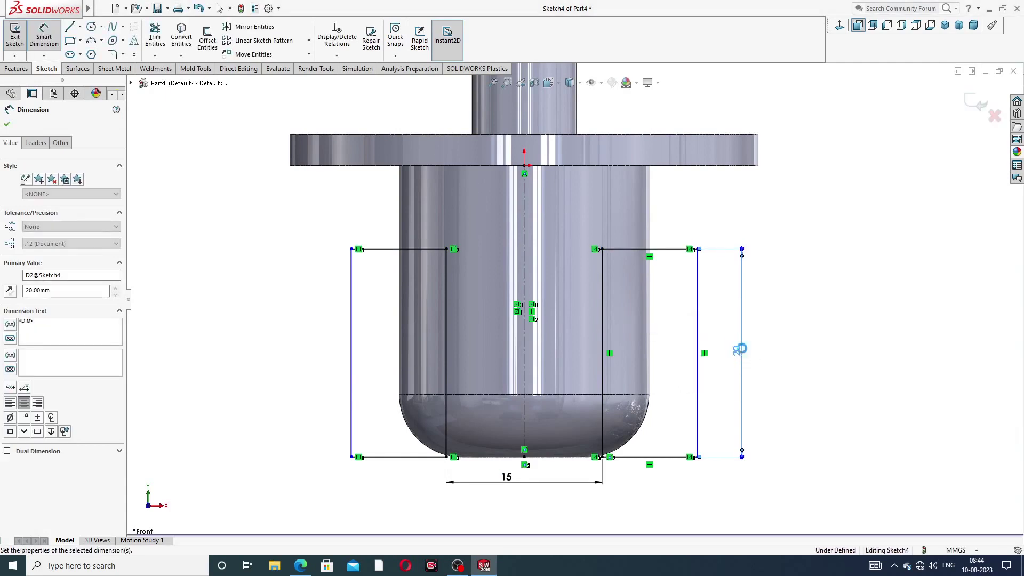
# Dimension the mirrored rectangle's bottom line as 19.5 mm and place the dimension below the 15 mm one
pyautogui.click(388, 458)
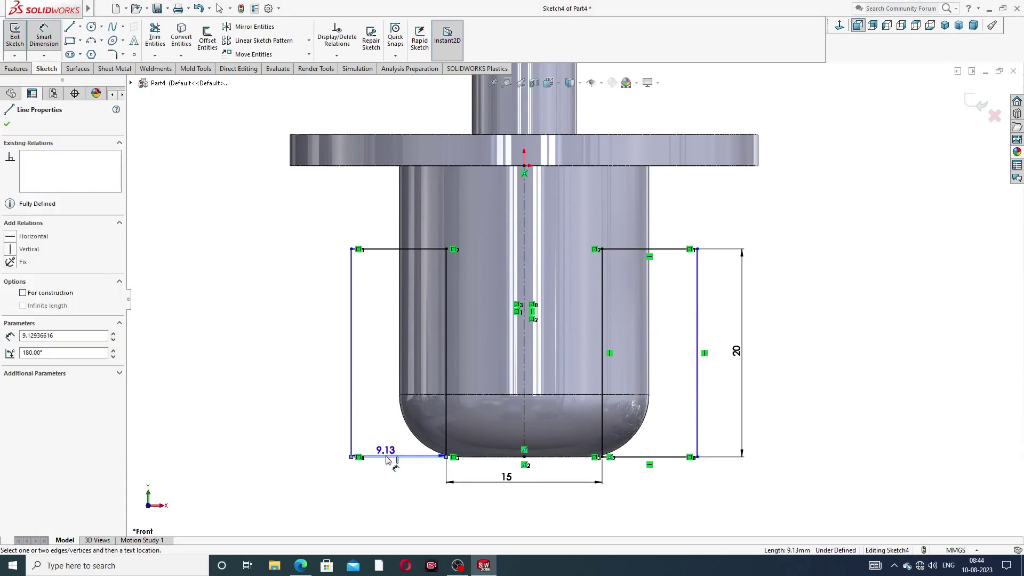
pyautogui.click(390, 483)
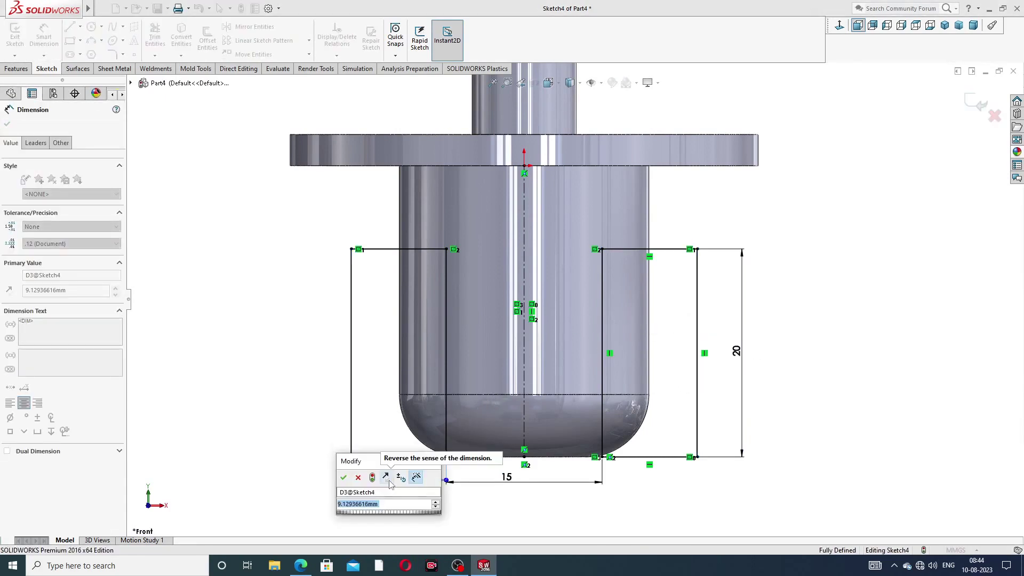
pyautogui.write('19.5')
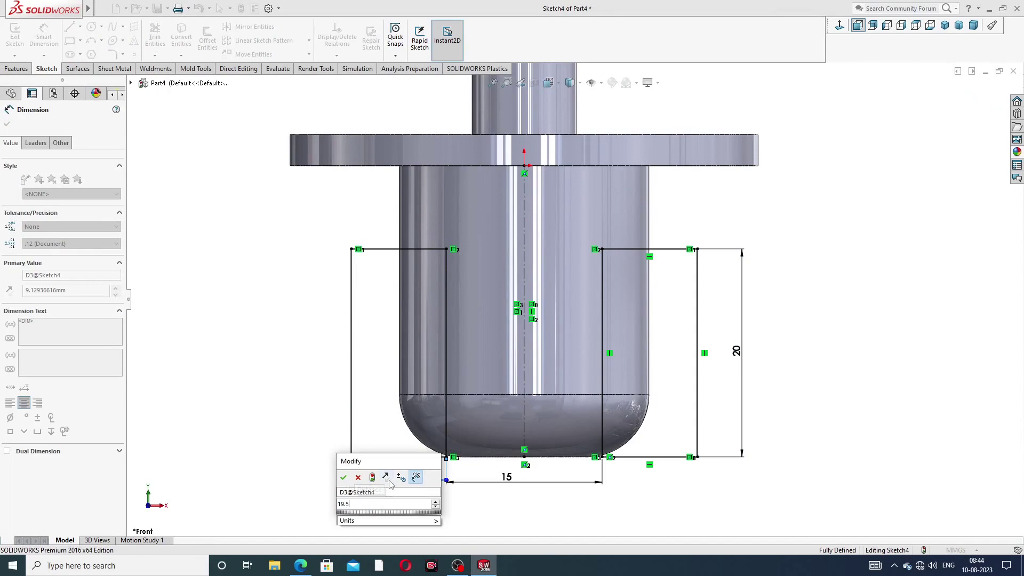
pyautogui.press('Return')
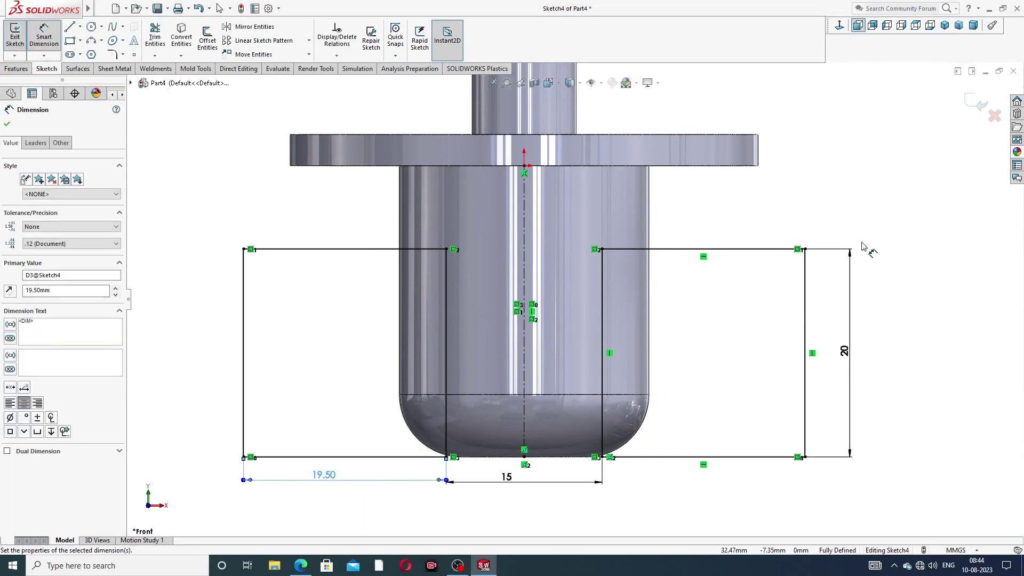
pyautogui.click(871, 215)
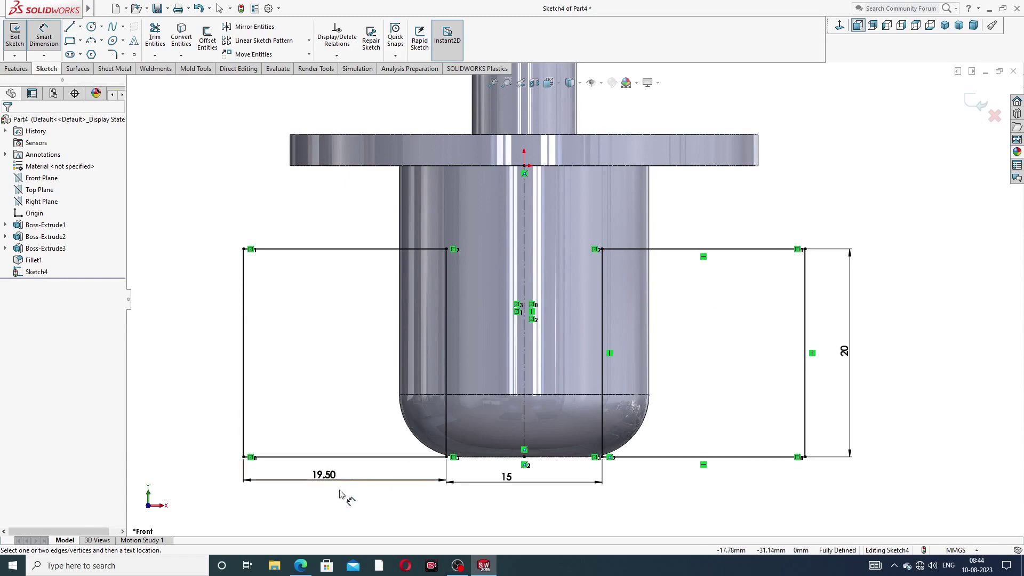
pyautogui.moveTo(328, 478); pyautogui.dragTo(328, 497)
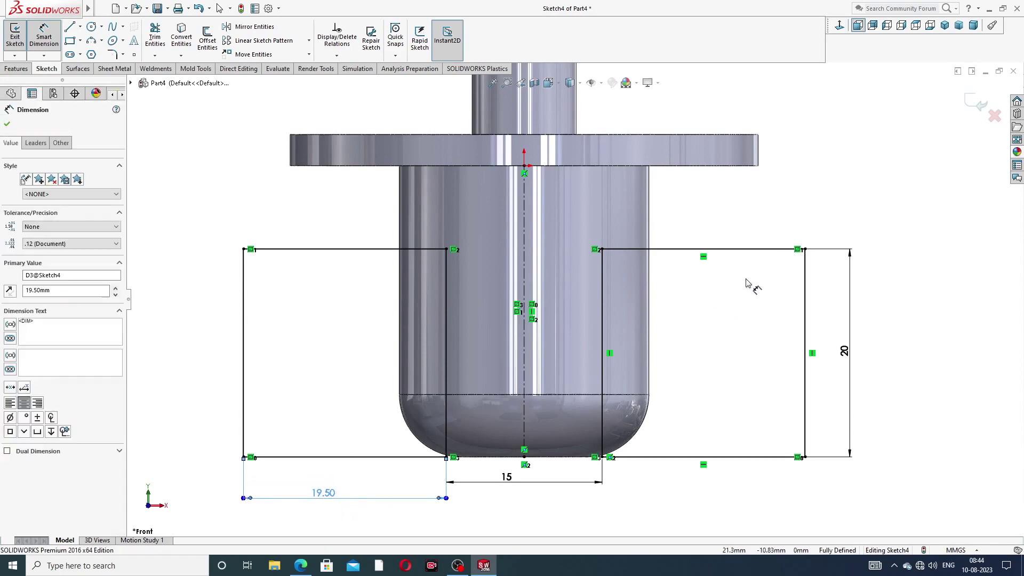
pyautogui.rightClick(829, 126)
pyautogui.click(872, 161)
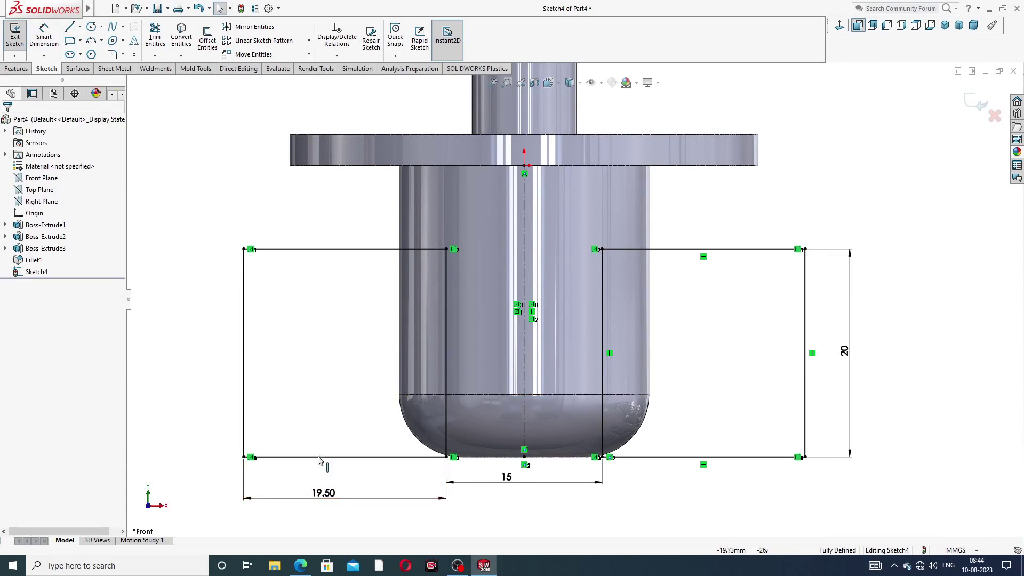
# Change the mirrored rectangle's width dimension to 12 mm
pyautogui.click(325, 496)
pyautogui.doubleClick(324, 494)
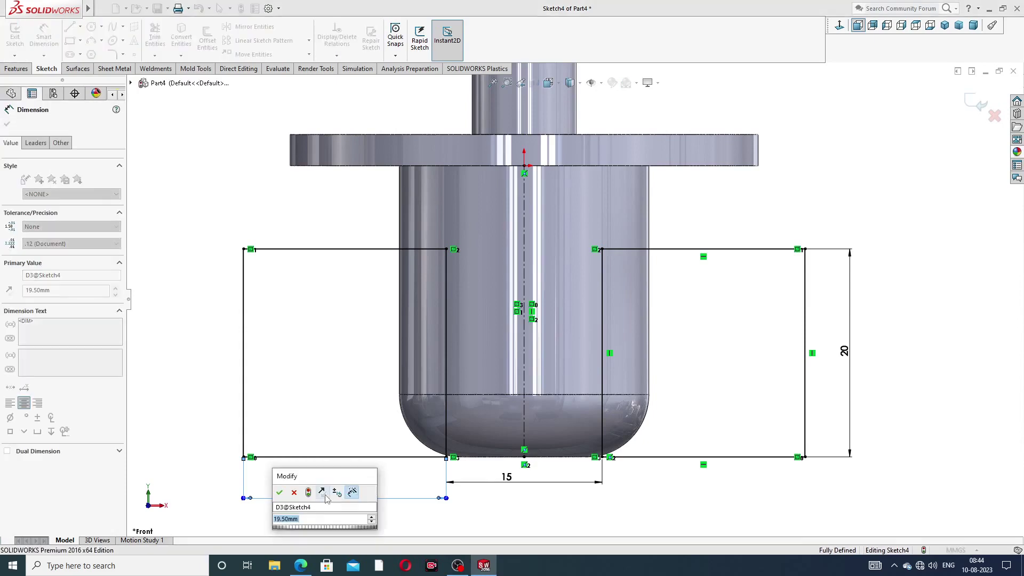
pyautogui.write('12')
pyautogui.press('Return')
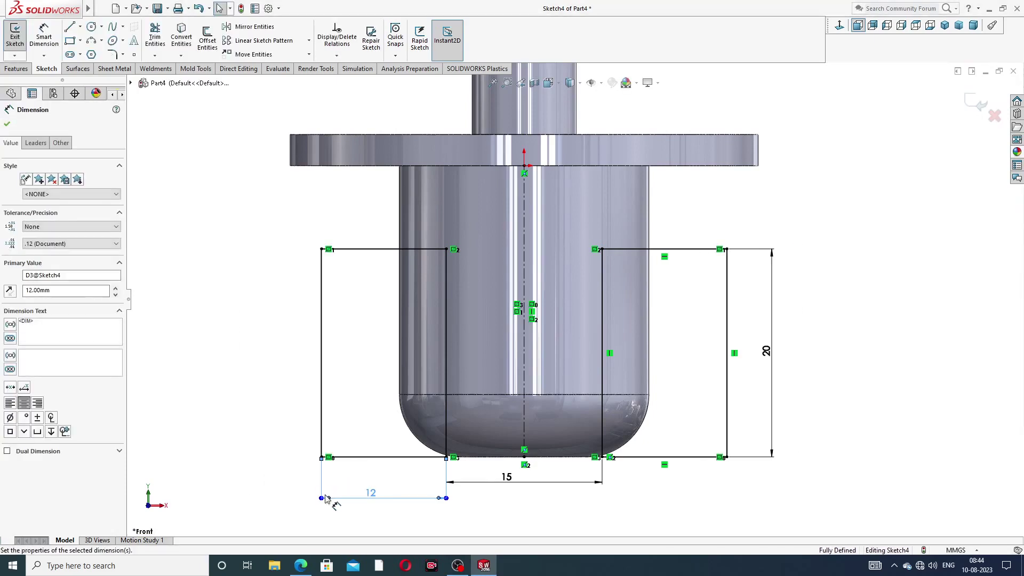
# Set the mirrored rectangle's width dimension to 19.5 mm
pyautogui.click(262, 429)
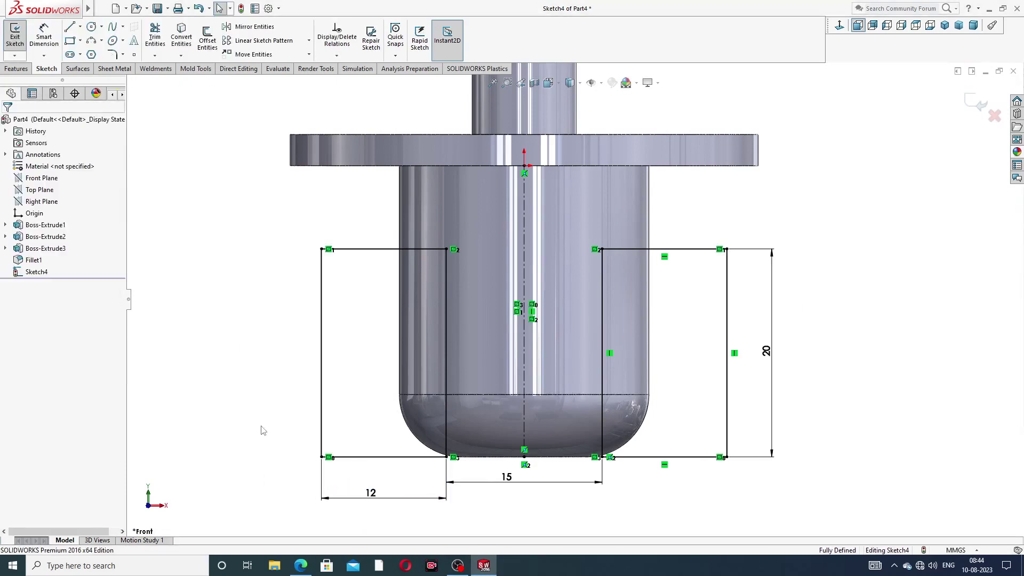
pyautogui.doubleClick(352, 496)
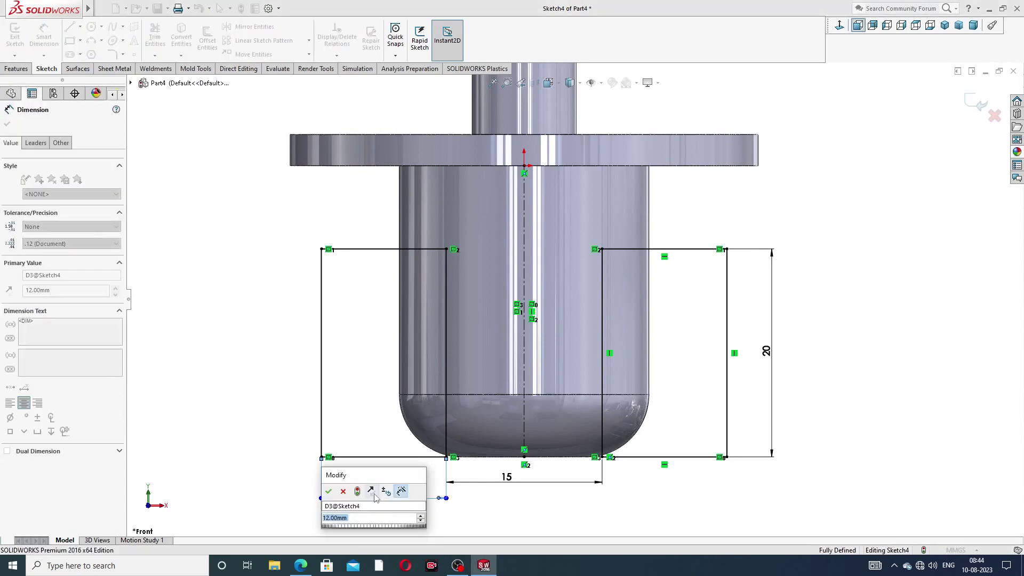
pyautogui.write('19')
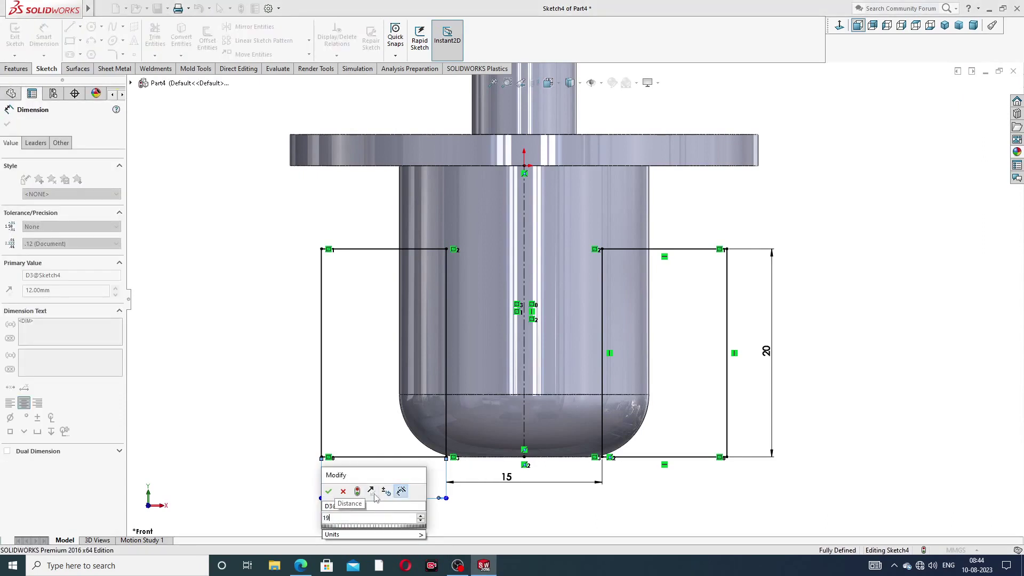
pyautogui.write('.5')
pyautogui.press('Return')
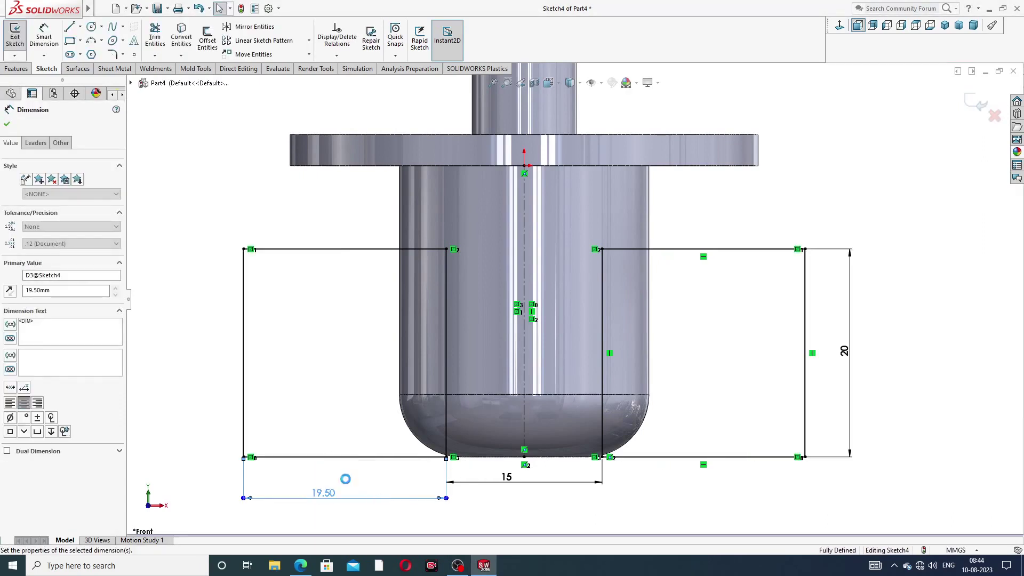
# Cut-extrude both side rectangles Through All - Both to leave two flat faces on the lower boss
pyautogui.press('z')
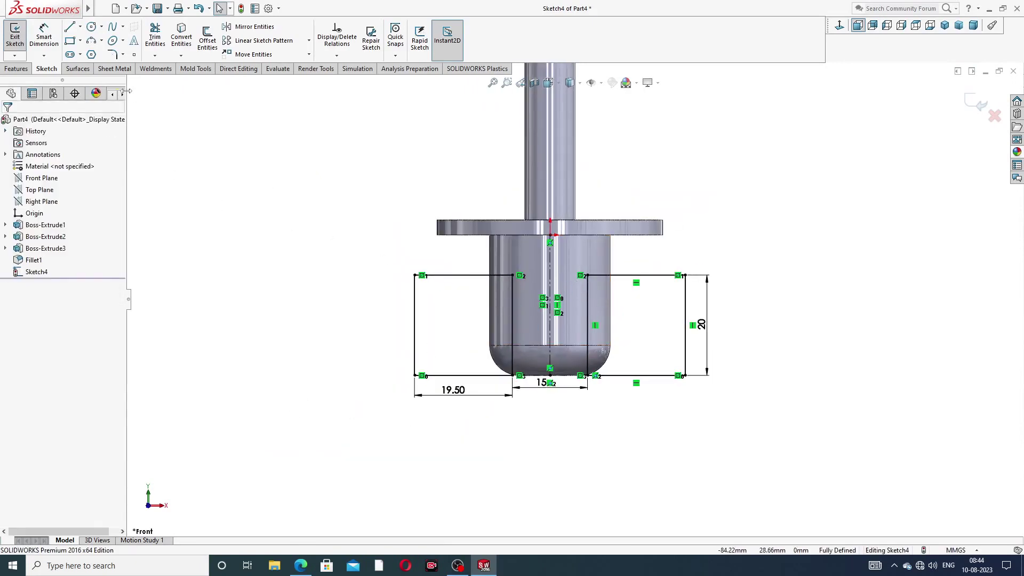
pyautogui.click(16, 68)
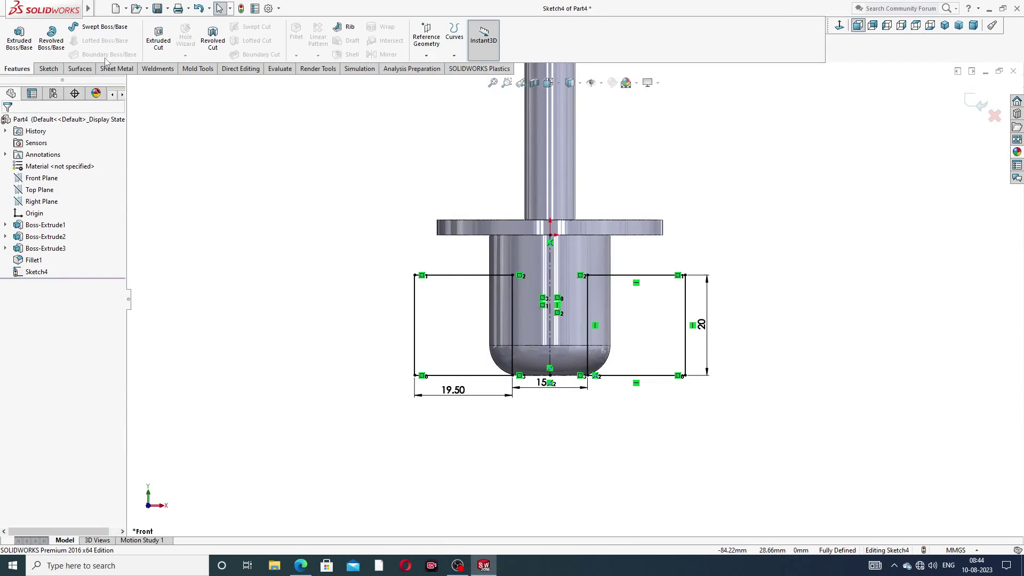
pyautogui.click(159, 40)
pyautogui.click(78, 188)
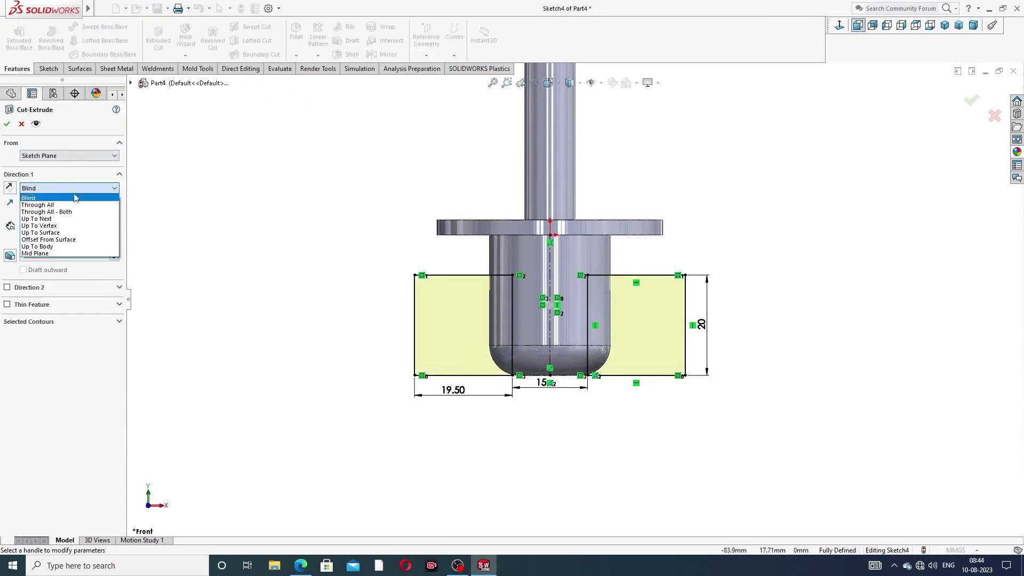
pyautogui.click(71, 212)
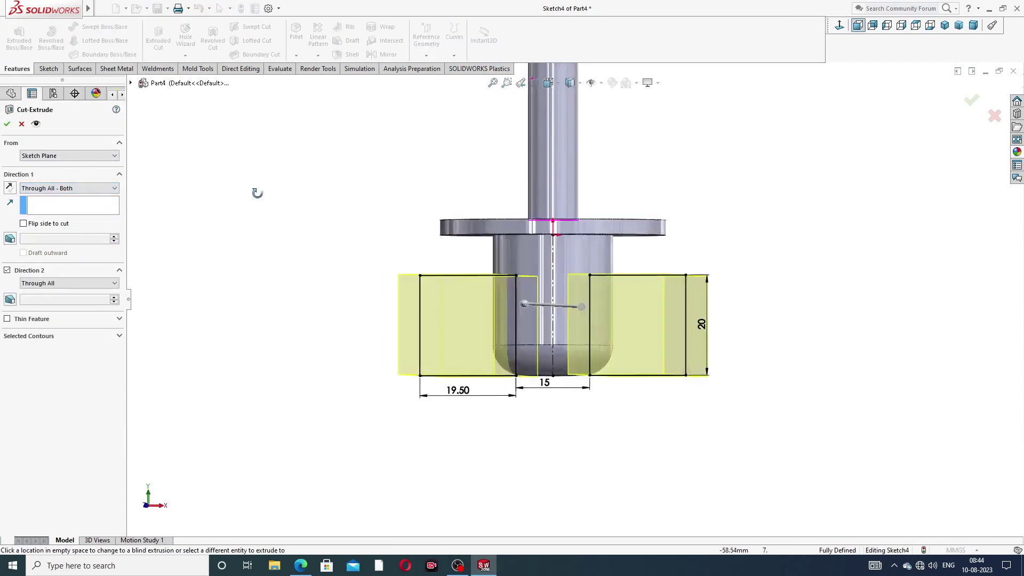
pyautogui.click(7, 124)
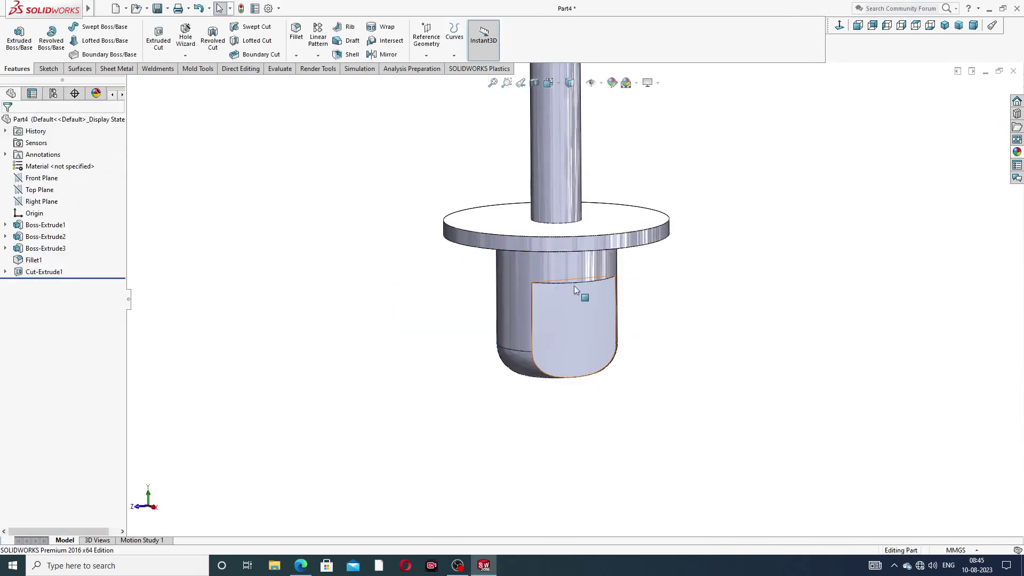
# Start a sketch on the boss's flat cut face and draw a vertical centerline about 19.3 mm long down from the origin
pyautogui.moveTo(587, 290); pyautogui.dragTo(600, 268, button='middle')
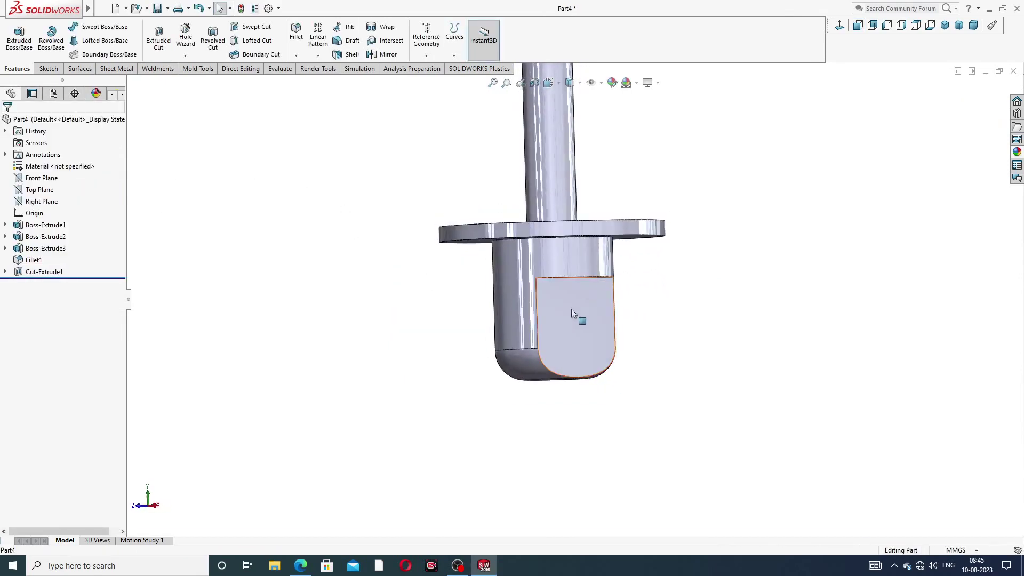
pyautogui.click(571, 309)
pyautogui.click(613, 280)
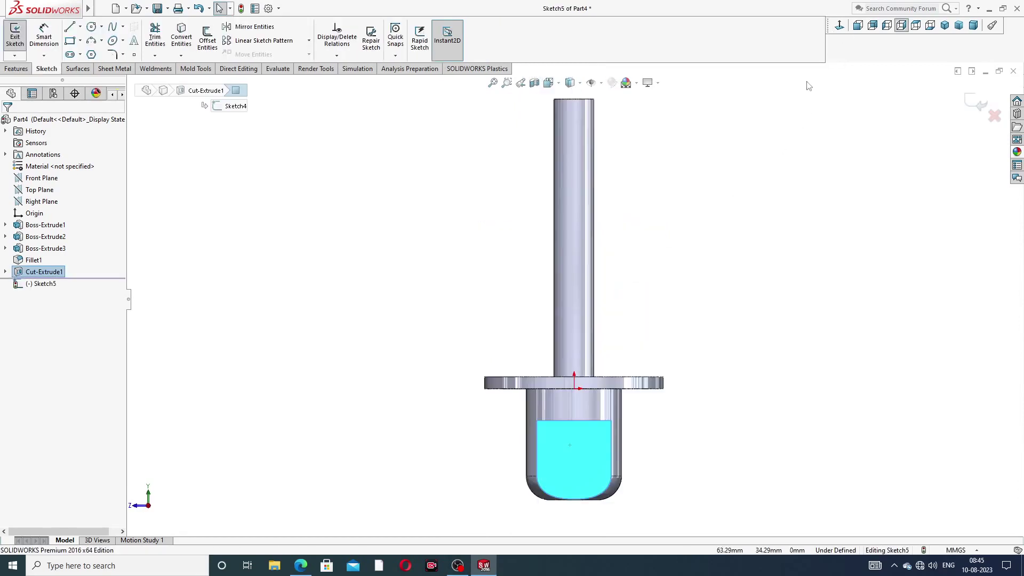
pyautogui.scroll(-8, 586, 454)
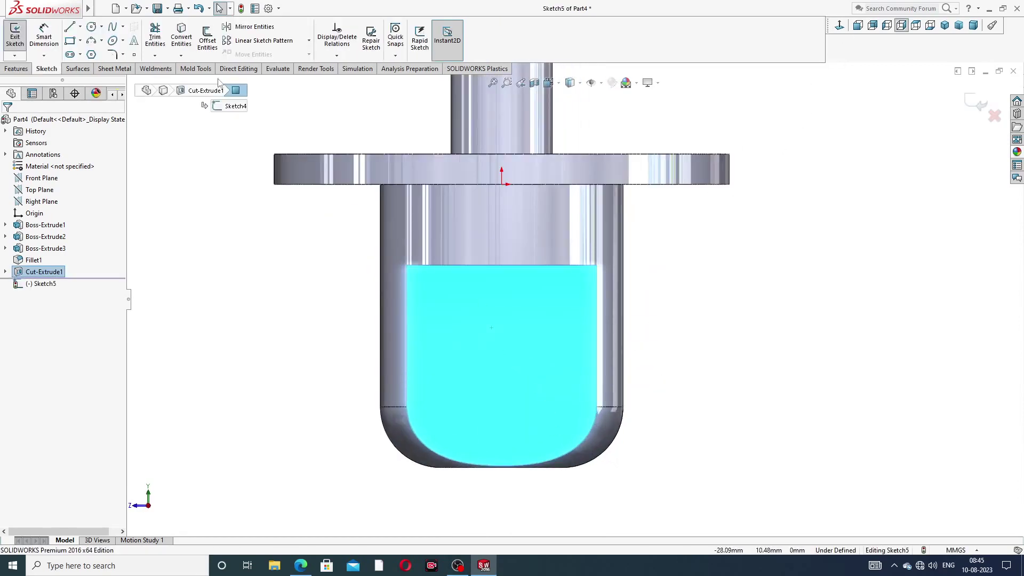
pyautogui.click(81, 27)
pyautogui.click(95, 51)
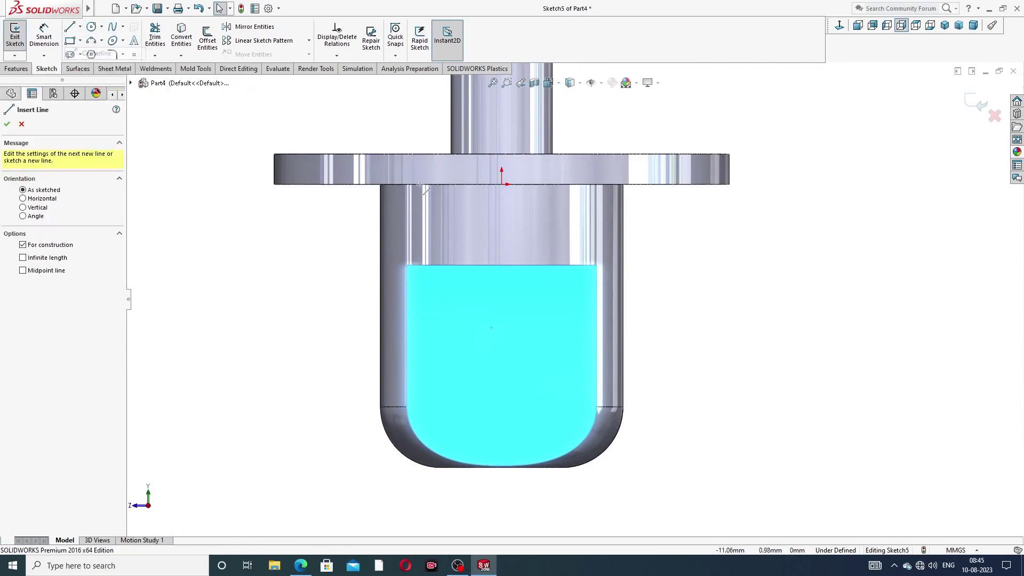
pyautogui.click(502, 184)
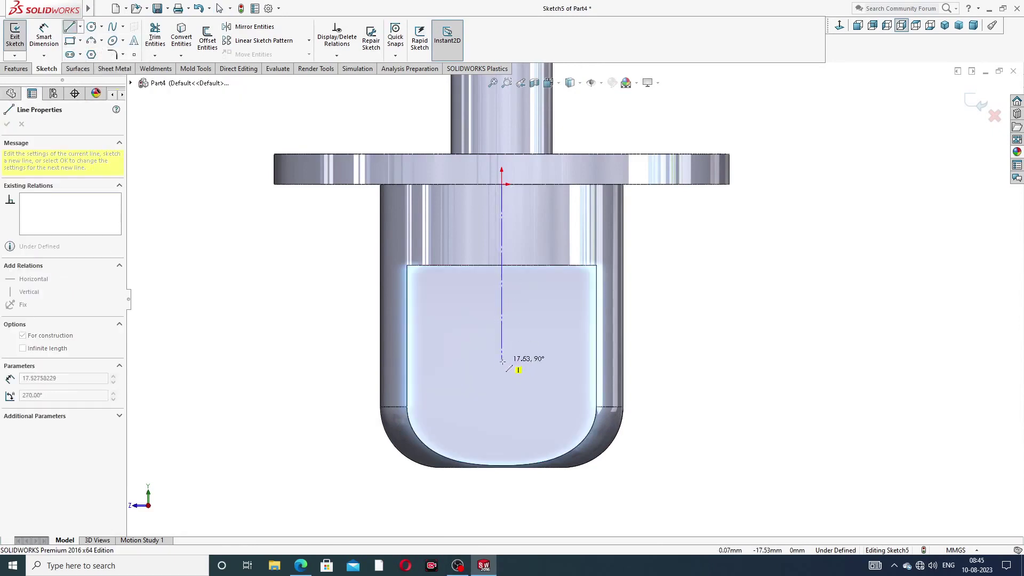
pyautogui.click(501, 380)
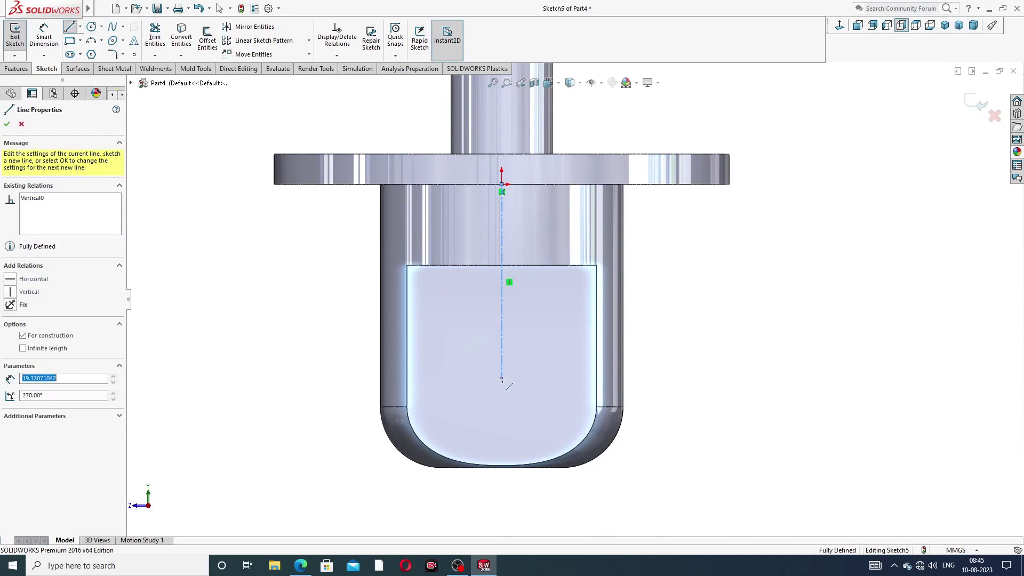
pyautogui.rightClick(536, 315)
pyautogui.click(542, 326)
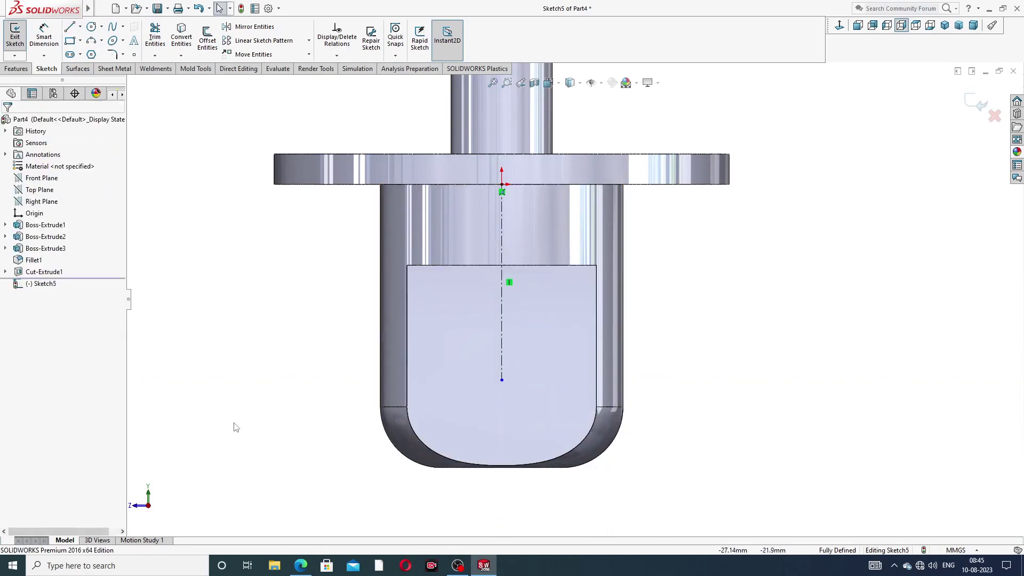
# Check the base drawing PDF, and sketch a circle about 10 mm in diameter centred on the centerline about 17.6 mm below the origin
pyautogui.click(301, 565)
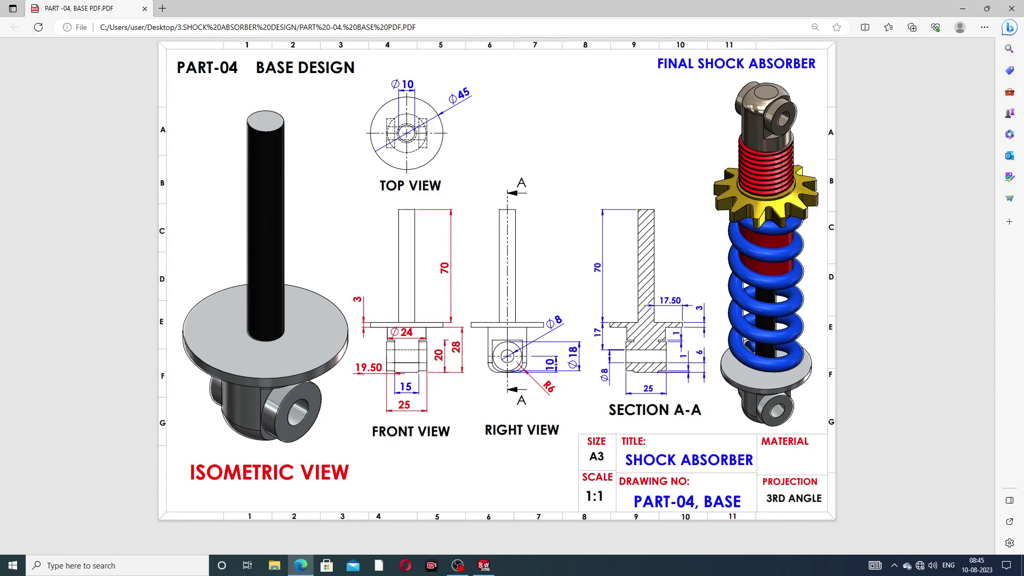
pyautogui.click(301, 565)
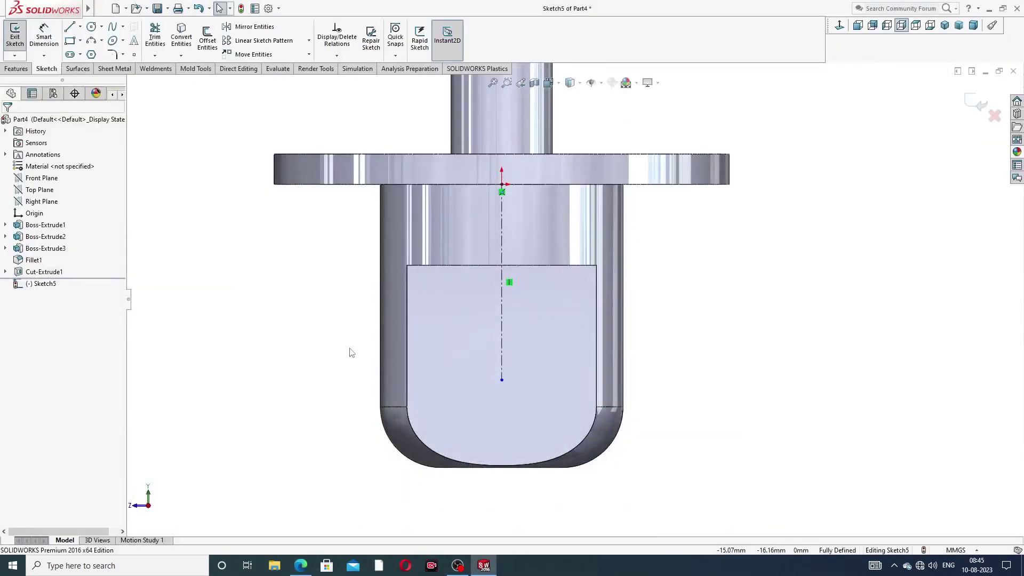
pyautogui.click(91, 26)
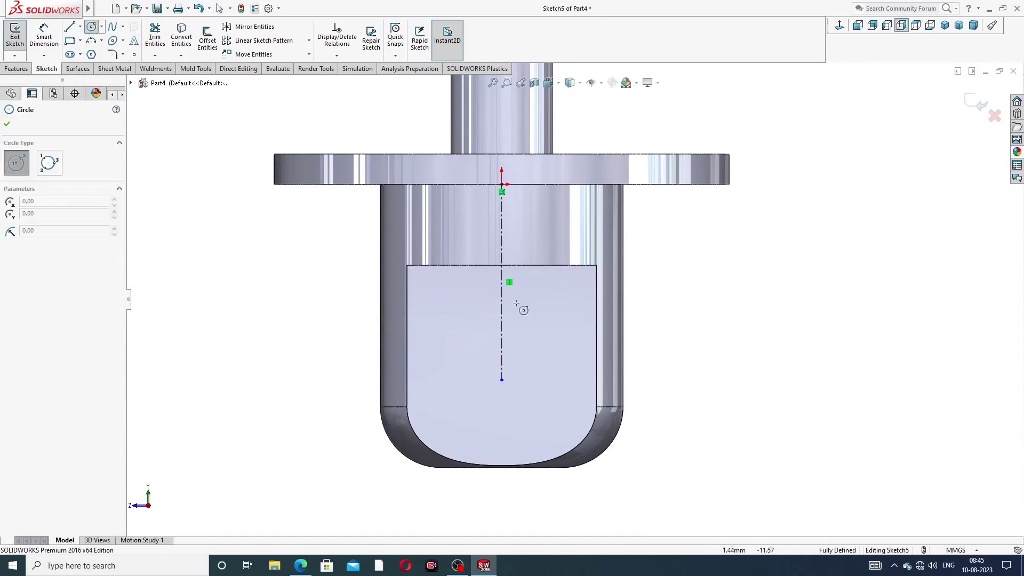
pyautogui.click(501, 362)
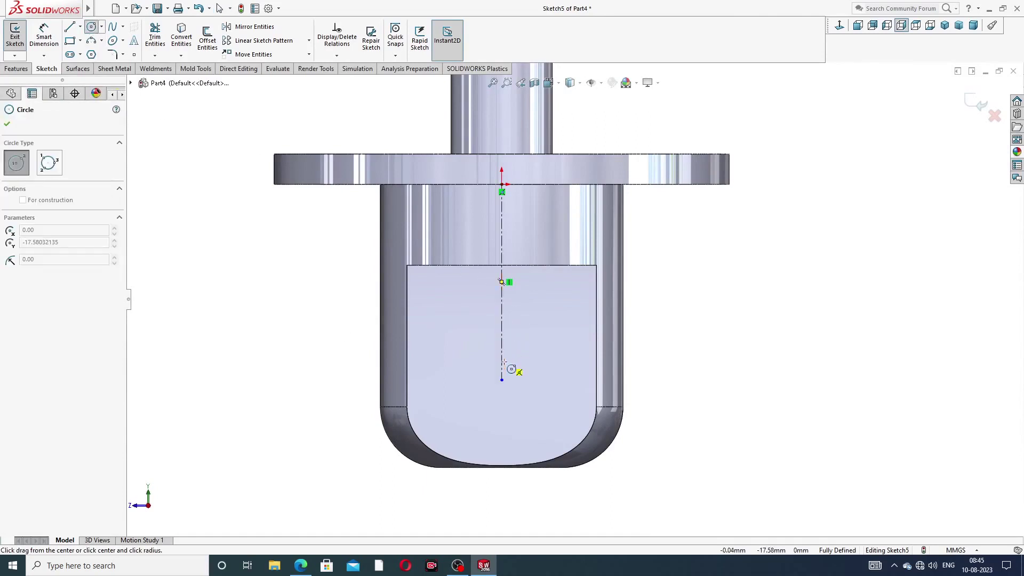
pyautogui.click(536, 327)
pyautogui.rightClick(560, 261)
pyautogui.click(580, 306)
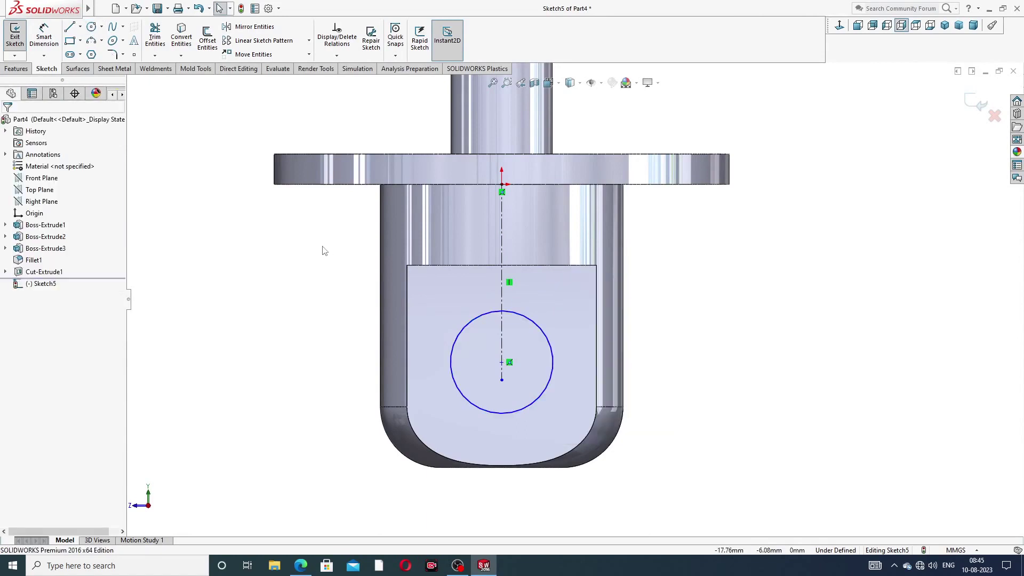
# Dimension the circle's diameter as 8 mm
pyautogui.click(44, 35)
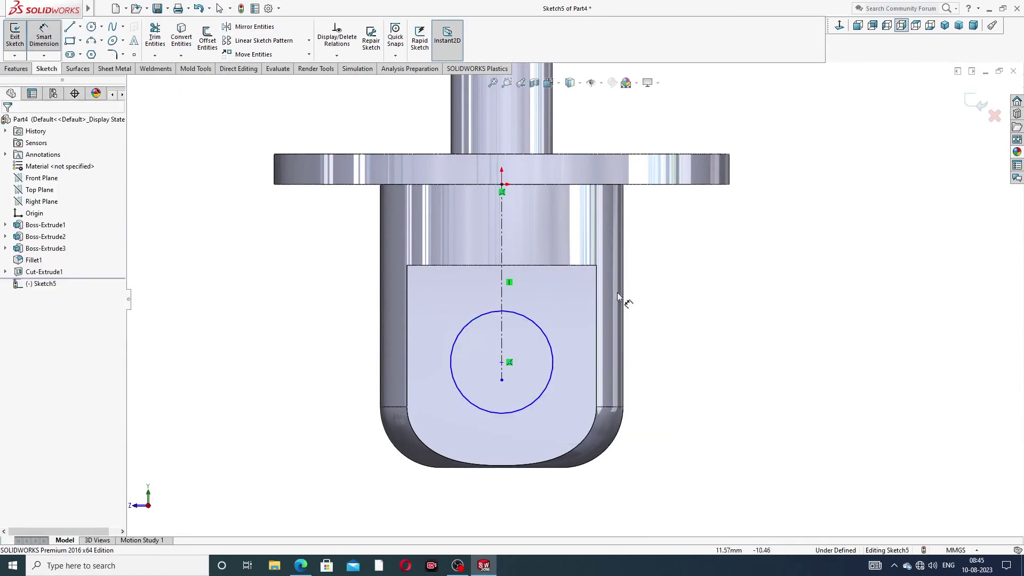
pyautogui.click(539, 327)
pyautogui.click(706, 287)
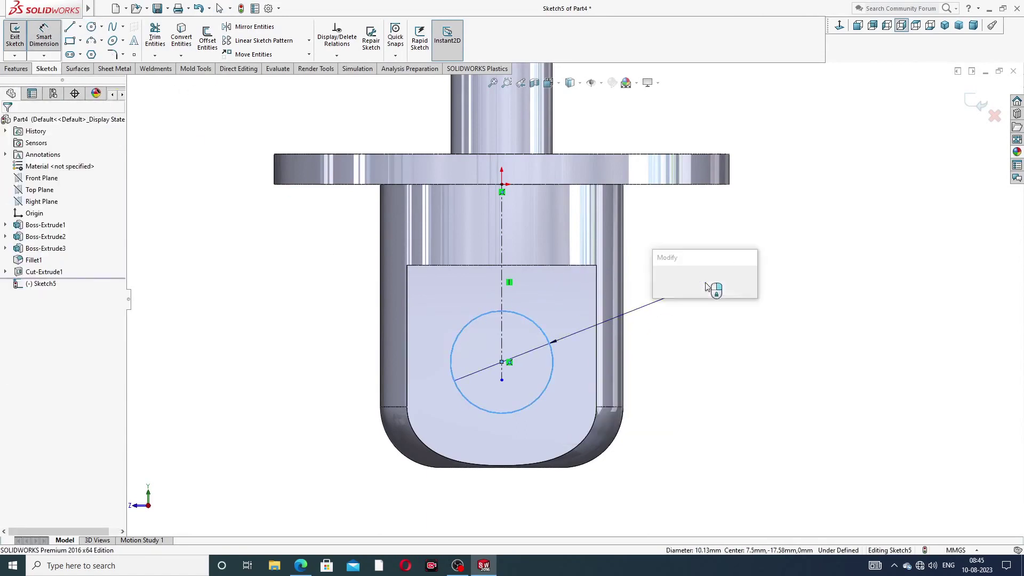
pyautogui.write('1')
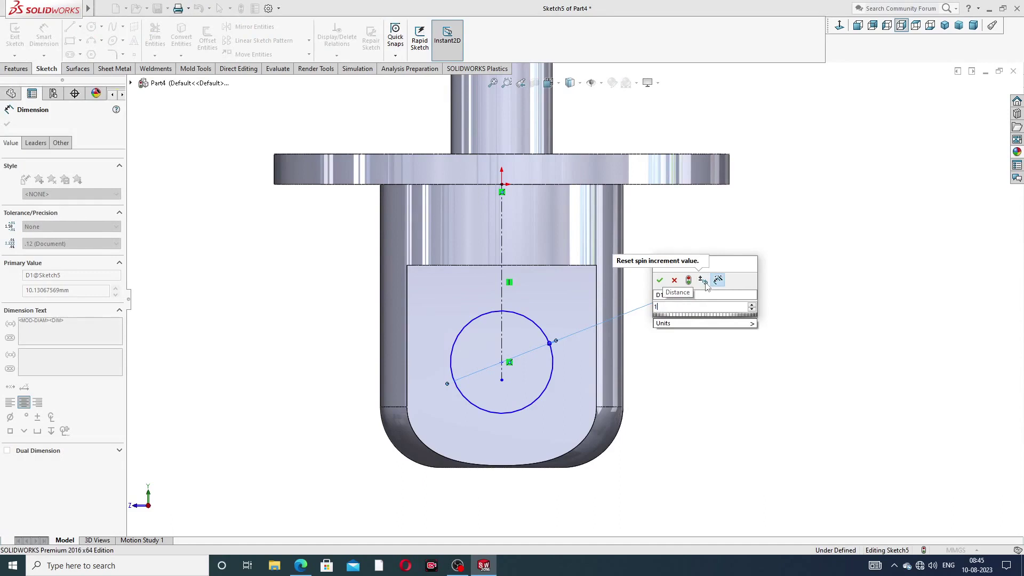
pyautogui.press('BackSpace')
pyautogui.write('8')
pyautogui.press('Return')
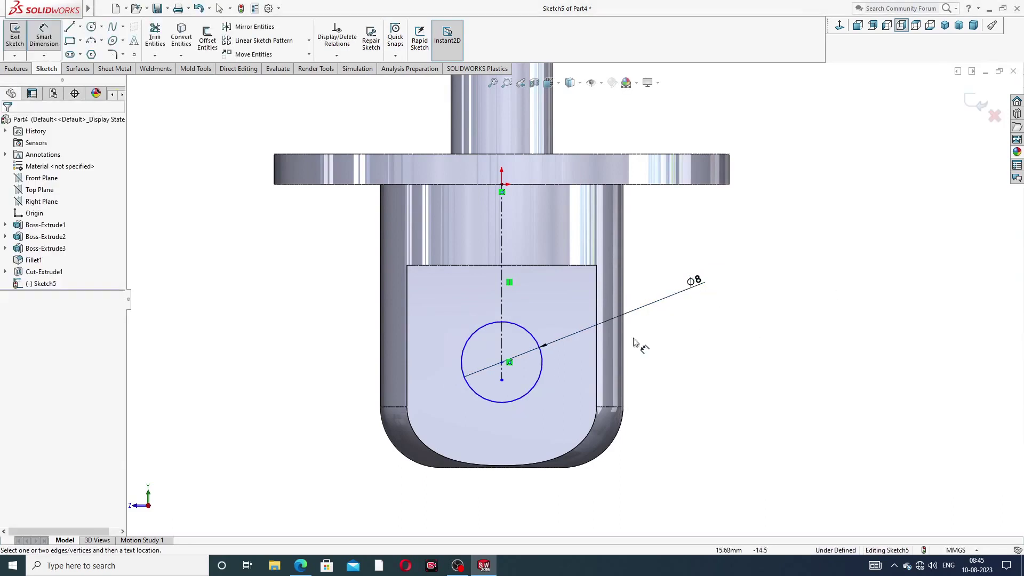
# Dimension the circle's centre 10 mm above the boss's bottom edge and end dimensioning
pyautogui.click(502, 362)
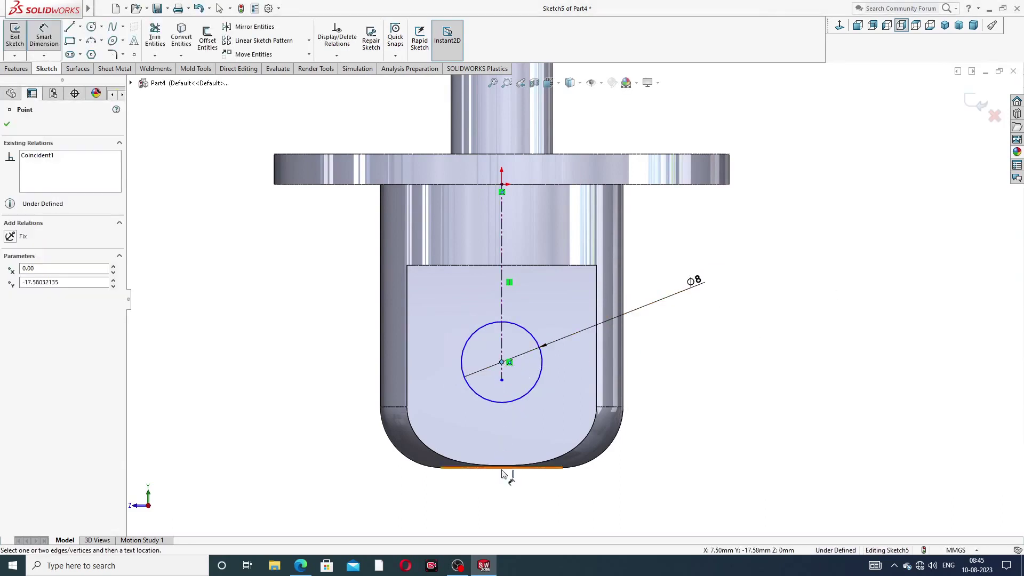
pyautogui.click(510, 467)
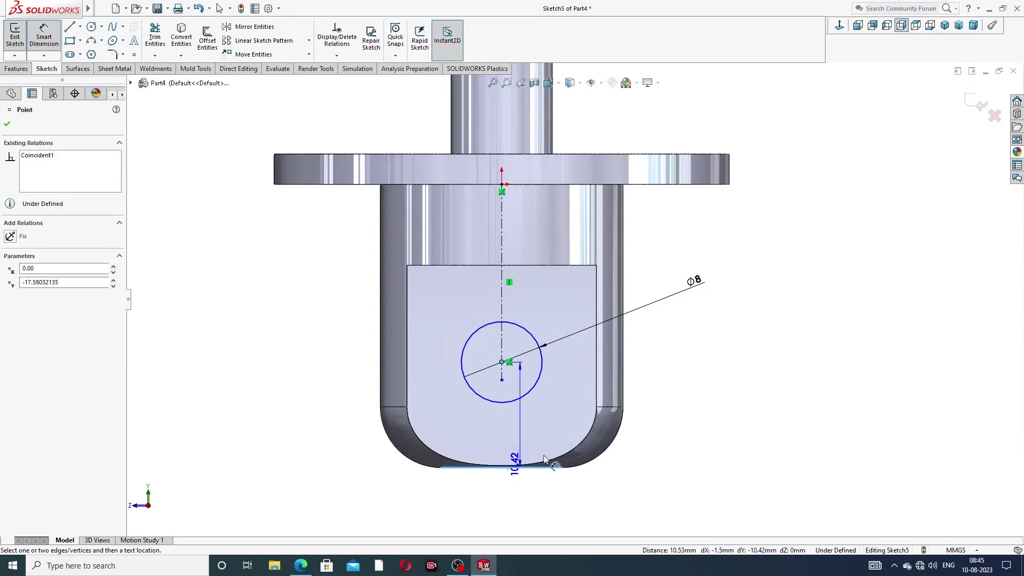
pyautogui.click(655, 423)
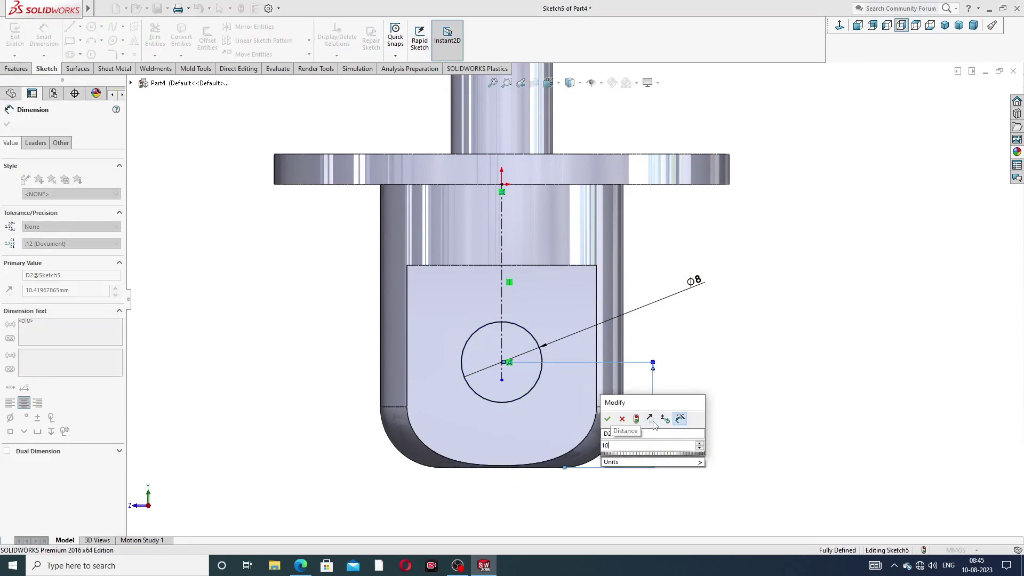
pyautogui.press('Return')
pyautogui.press('Escape')
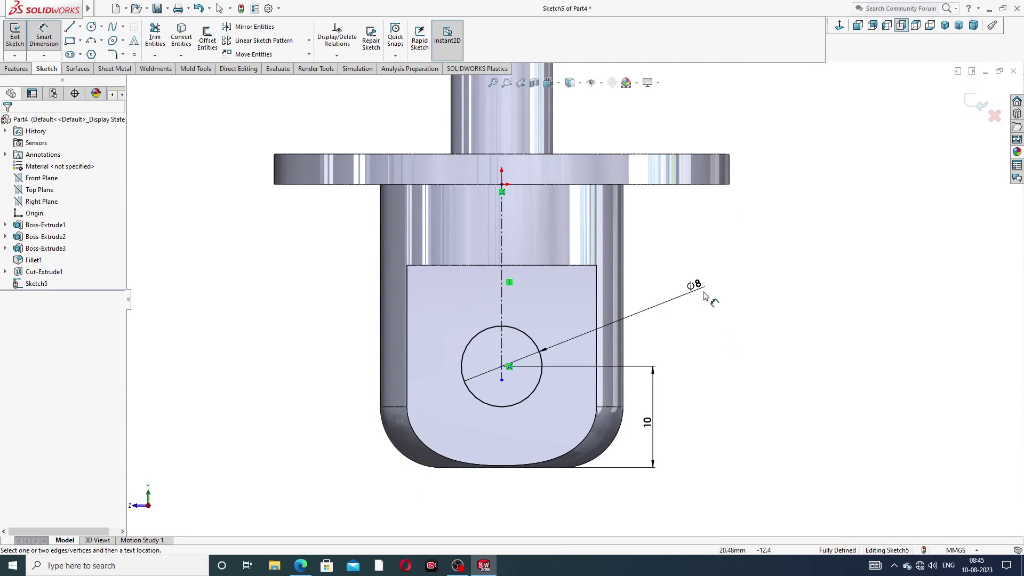
pyautogui.rightClick(737, 235)
pyautogui.click(763, 158)
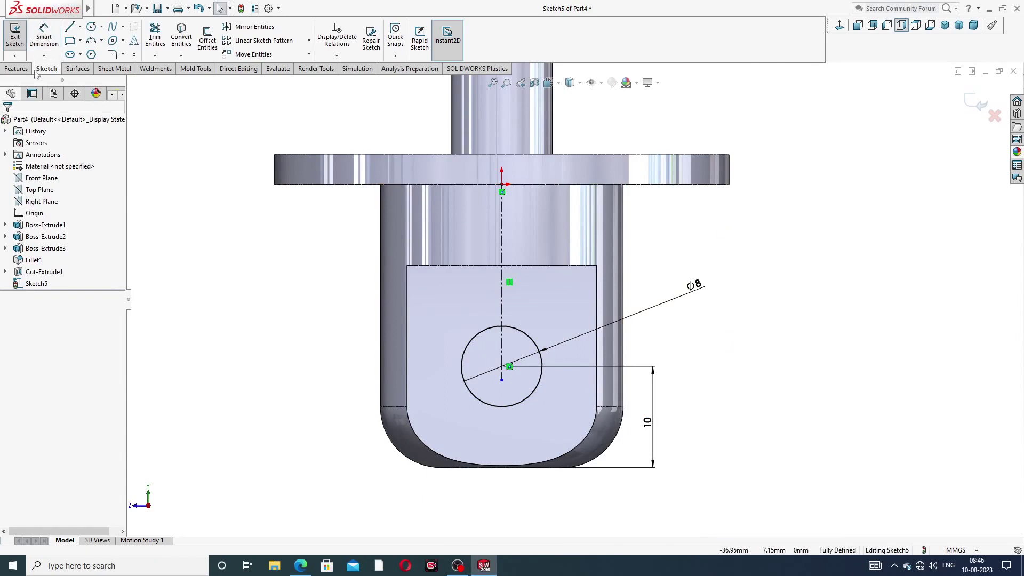
# Cut-extrude the 8 mm circle Through All - Both to make the eye hole across the lower boss
pyautogui.click(17, 68)
pyautogui.click(154, 47)
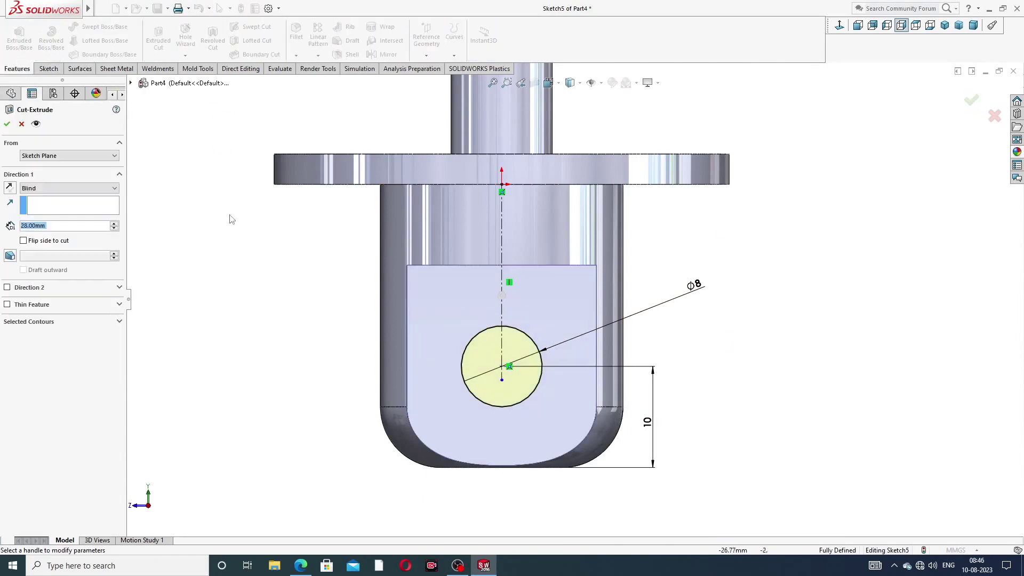
pyautogui.click(102, 192)
pyautogui.click(85, 212)
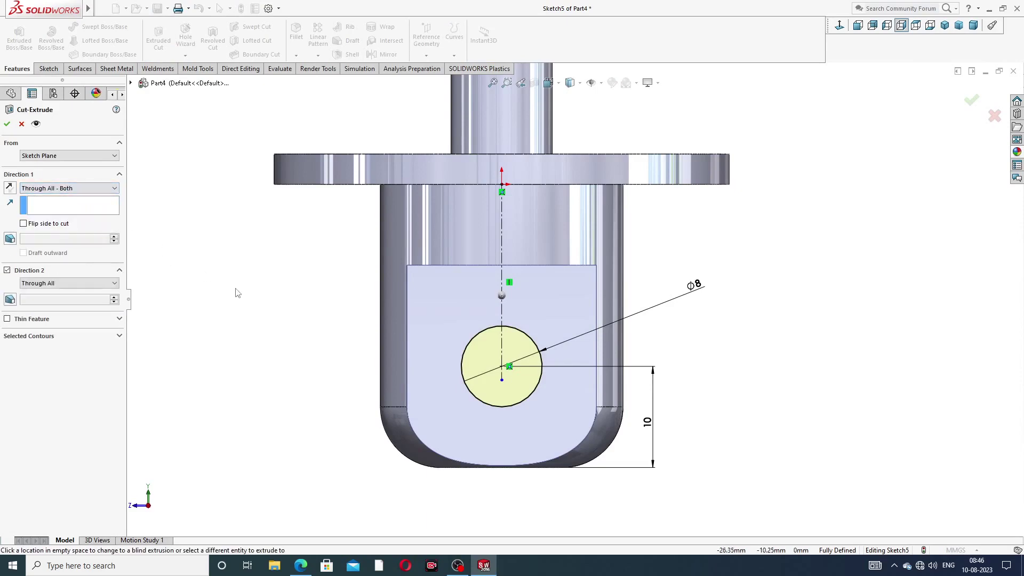
pyautogui.click(6, 123)
pyautogui.scroll(3, 587, 269)
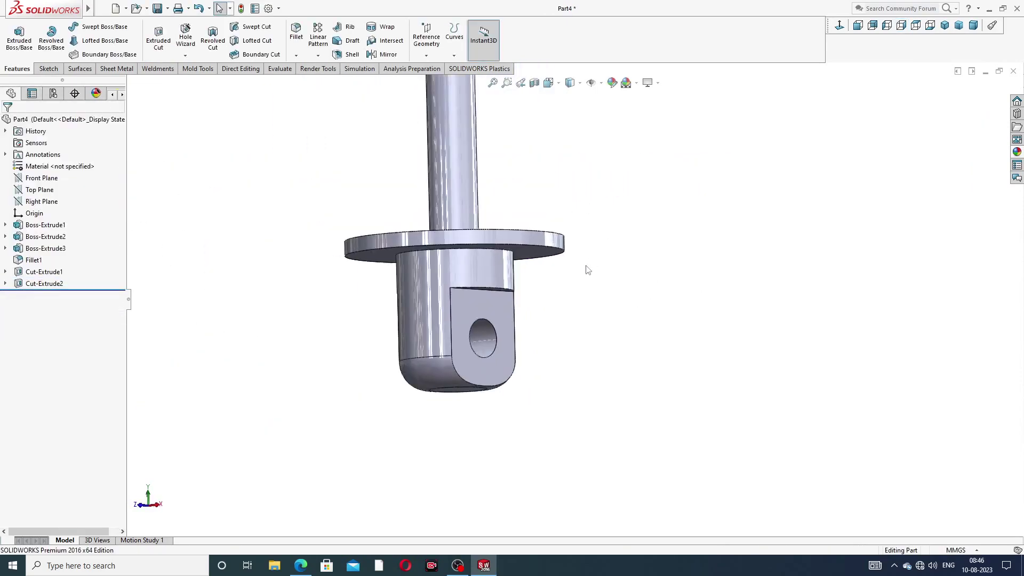
# Check the eye dimensions around the 8 mm hole in the base drawing PDF and return to the SOLIDWORKS model
pyautogui.click(300, 565)
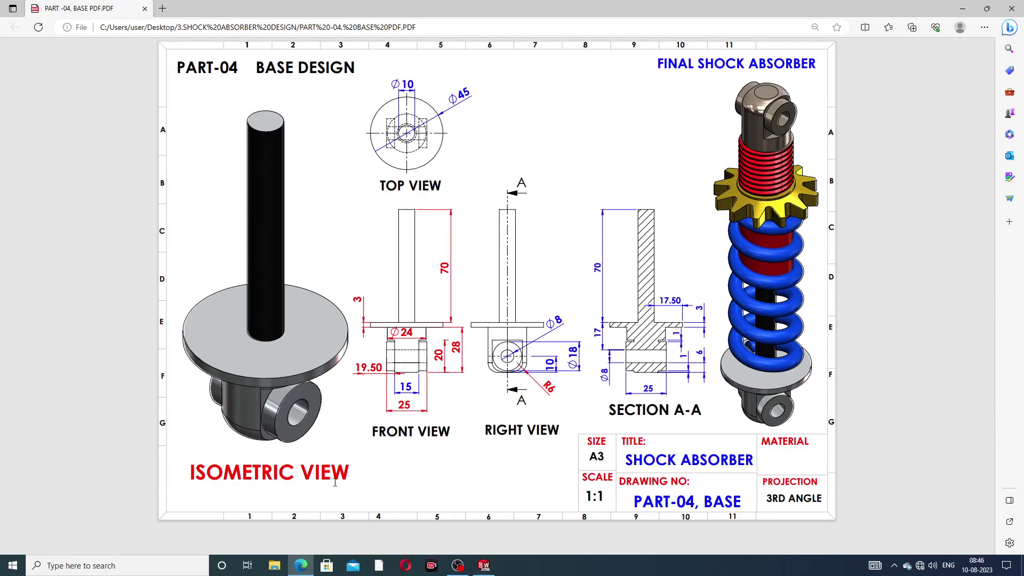
pyautogui.hotkey('alt', 'Tab')
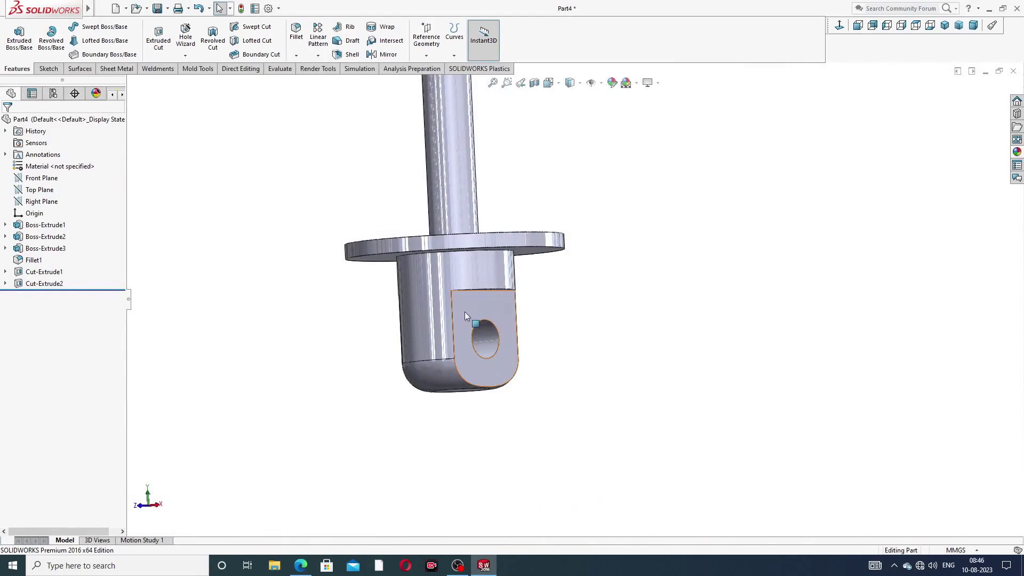
# Start a new sketch on the Right Plane
pyautogui.click(45, 202)
pyautogui.click(51, 191)
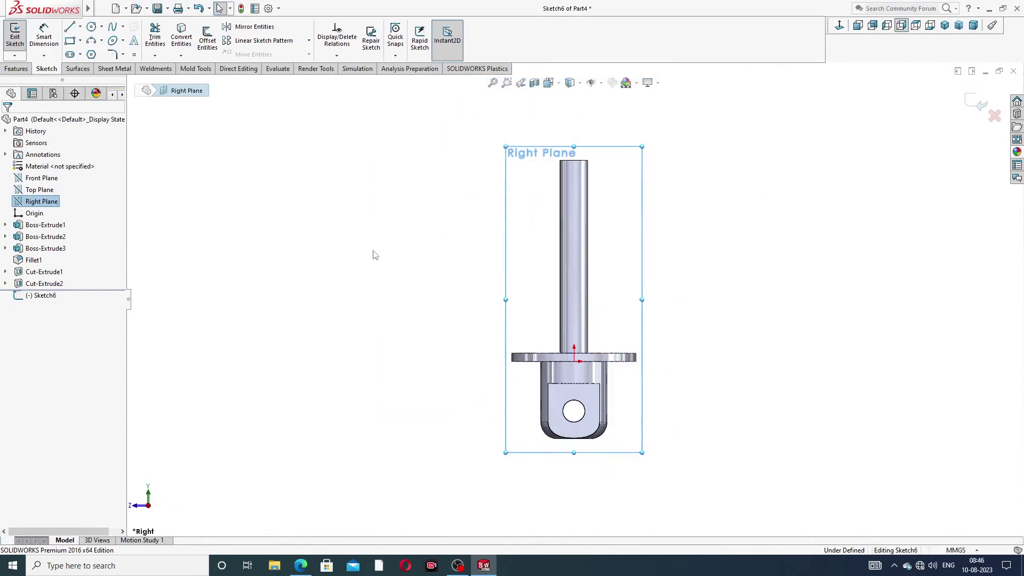
pyautogui.click(80, 26)
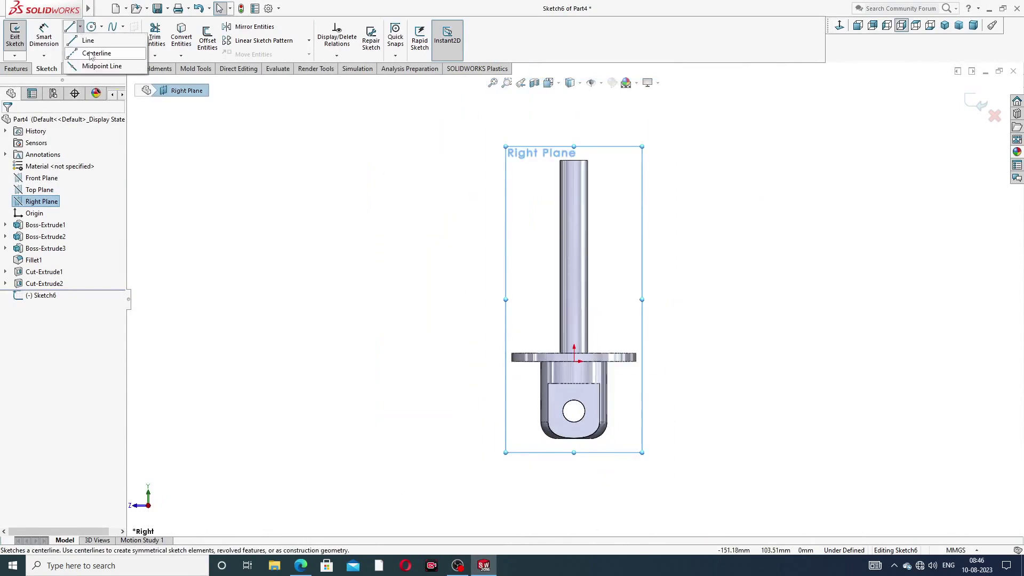
pyautogui.click(96, 50)
pyautogui.scroll(-5, 583, 393)
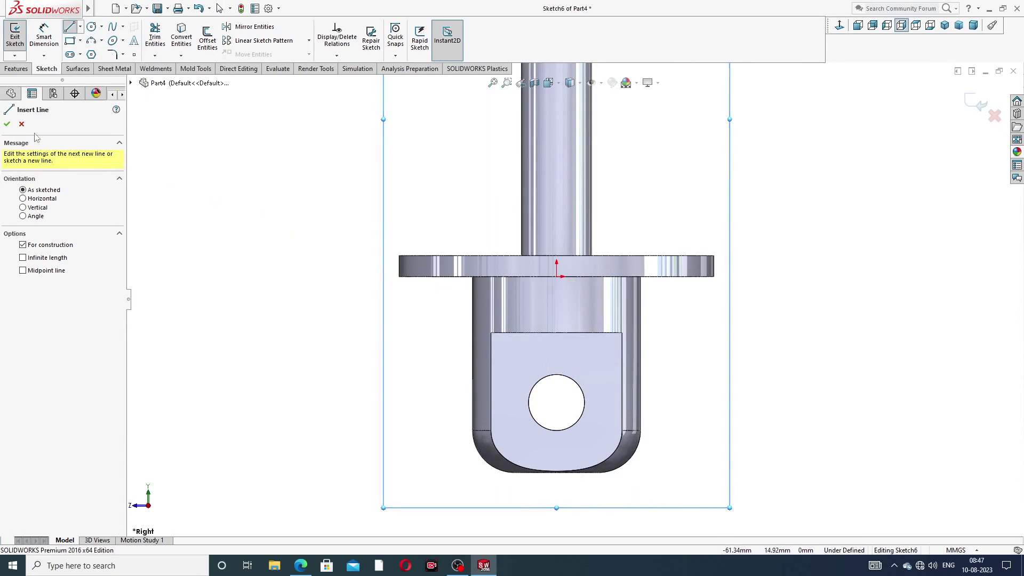
pyautogui.click(21, 125)
# Sketch a circle about 17.7 mm in diameter, concentric with the 8 mm eye hole in the lower boss
pyautogui.click(92, 27)
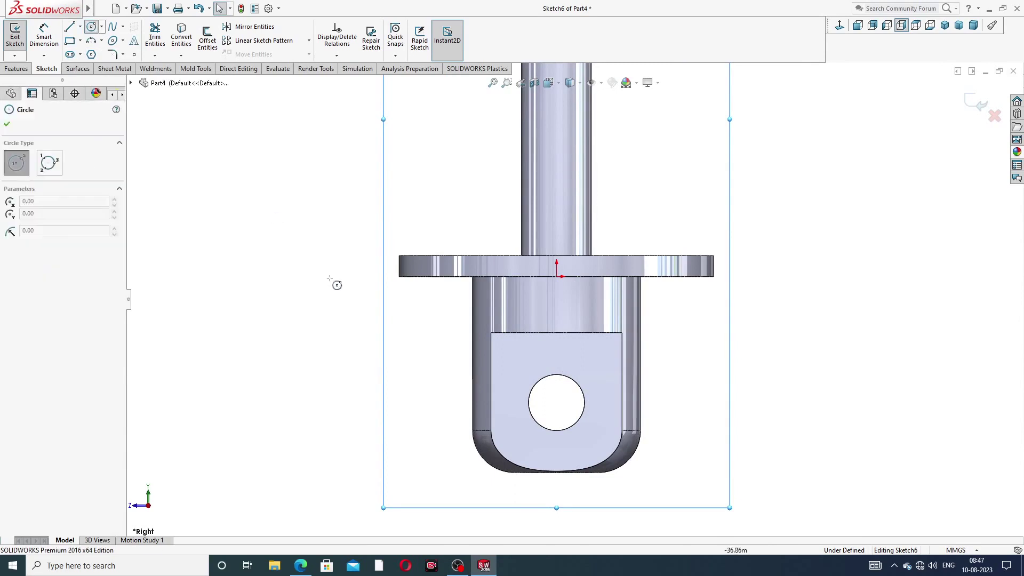
pyautogui.scroll(-3, 549, 451)
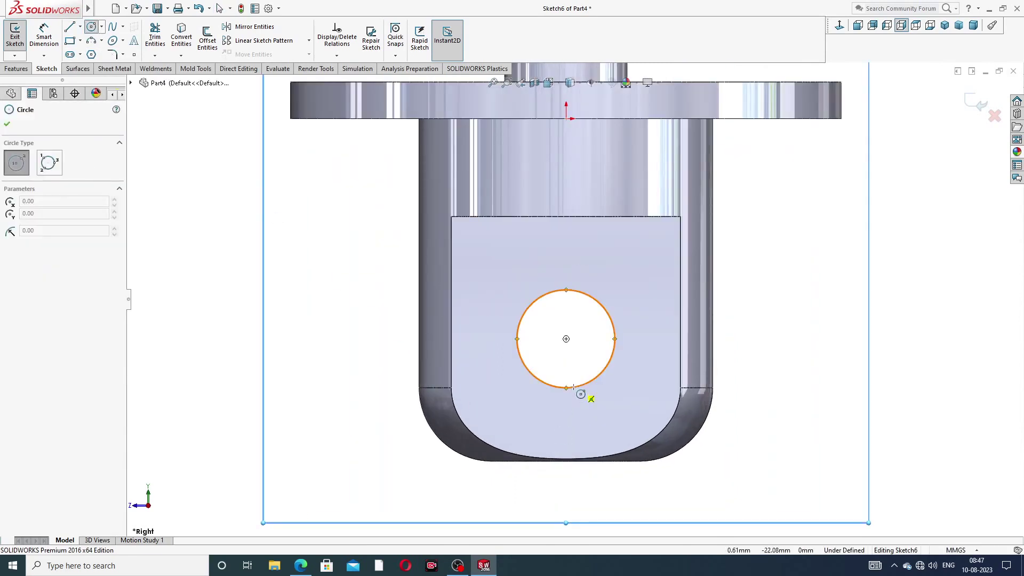
pyautogui.click(566, 339)
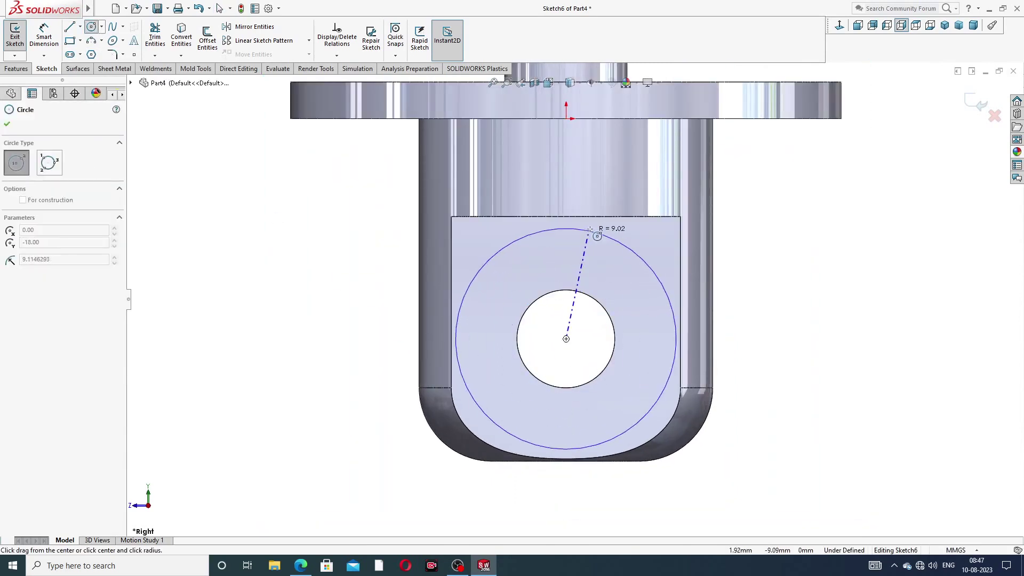
pyautogui.click(589, 233)
pyautogui.rightClick(618, 240)
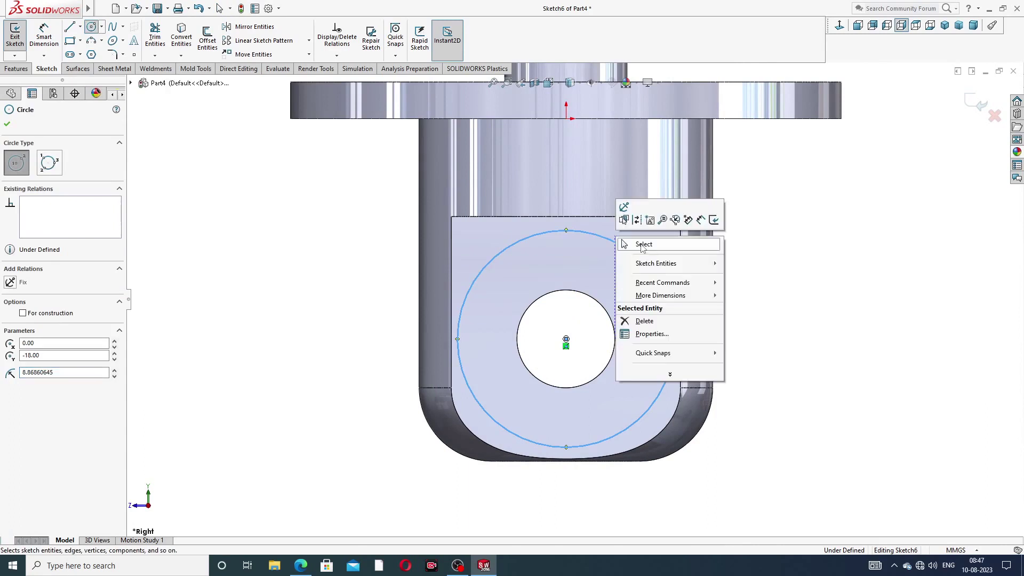
pyautogui.click(643, 245)
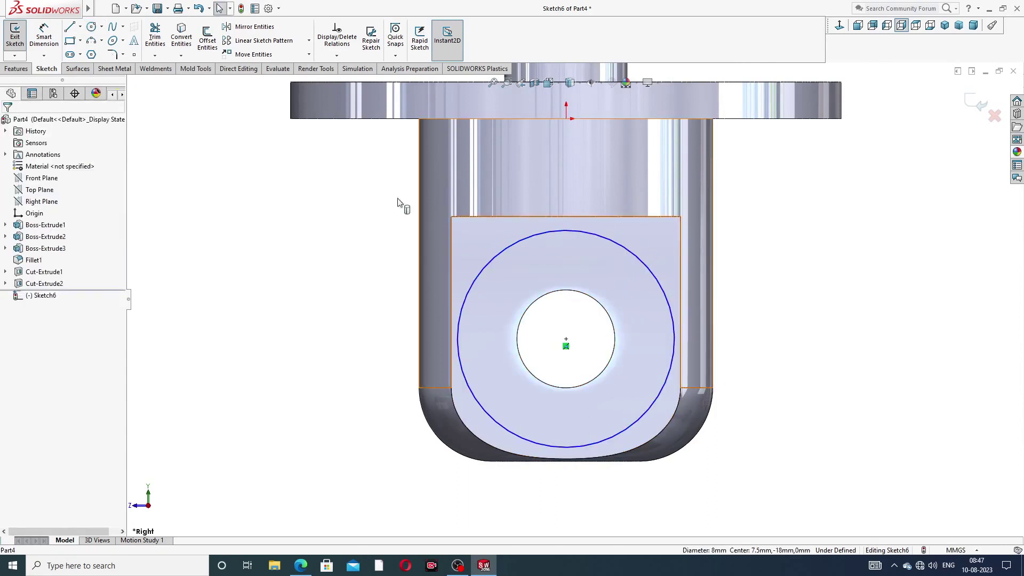
# Convert the circular edge of the 8 mm eye hole into a sketch entity
pyautogui.click(181, 38)
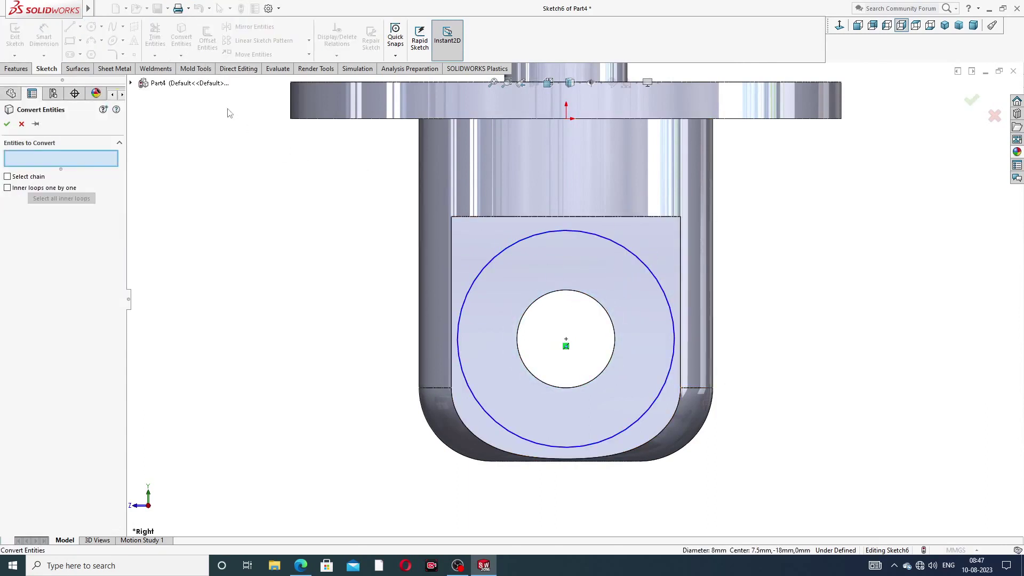
pyautogui.click(21, 124)
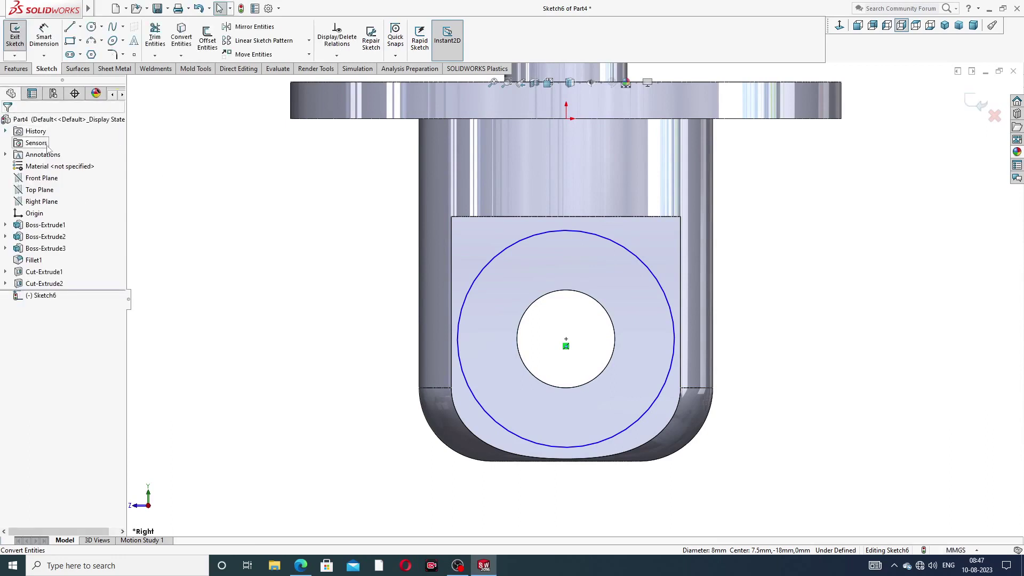
pyautogui.click(588, 297)
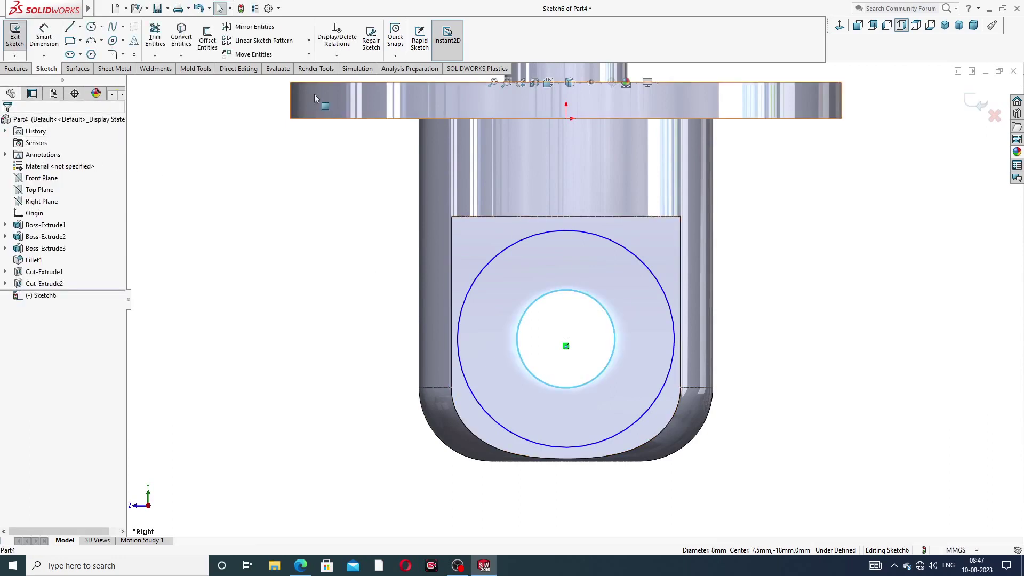
pyautogui.click(188, 46)
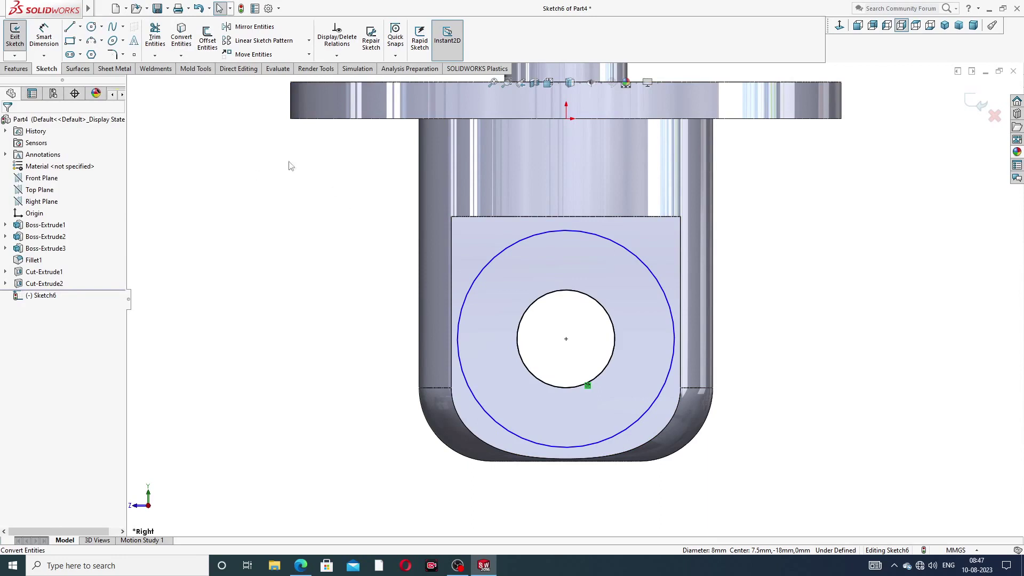
# Dimension the outer circle's diameter as 18 mm and end dimensioning
pyautogui.click(47, 41)
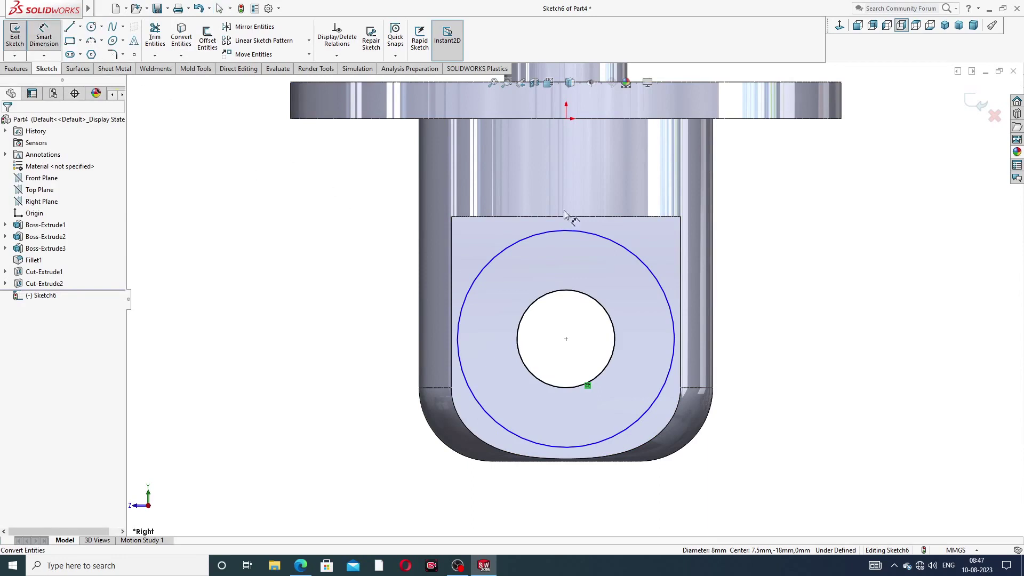
pyautogui.click(647, 267)
pyautogui.click(747, 222)
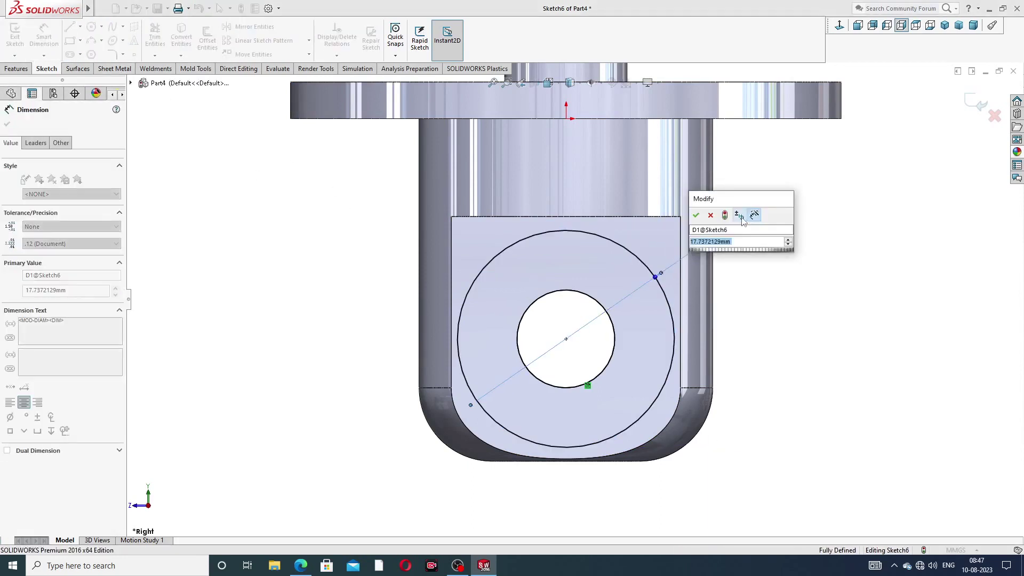
pyautogui.write('18')
pyautogui.press('Return')
pyautogui.click(810, 201)
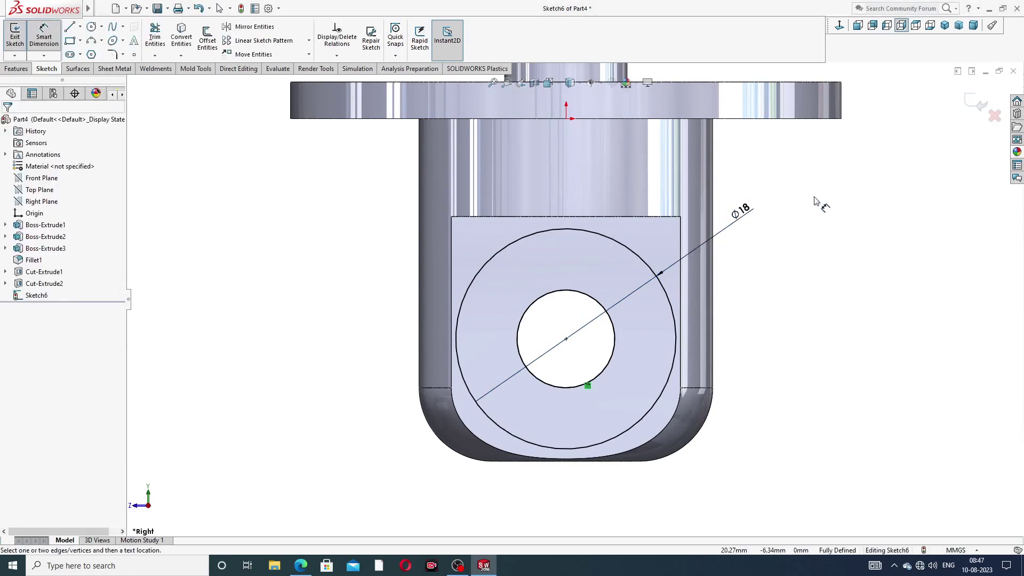
pyautogui.rightClick(813, 201)
pyautogui.click(841, 158)
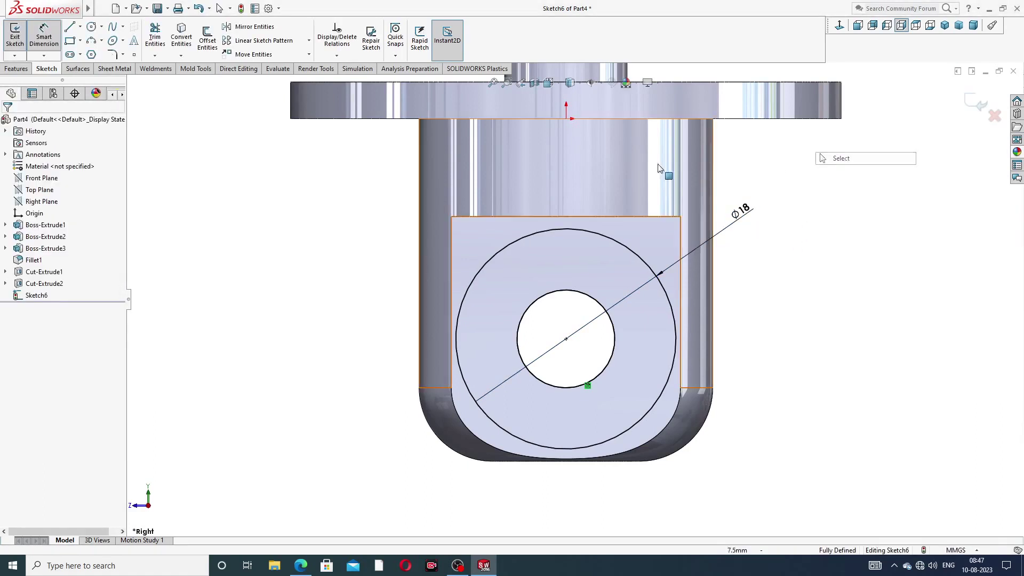
# Boss-extrude the ring between the two circles 25 mm as Mid Plane, merging it with the lower boss
pyautogui.click(17, 69)
pyautogui.click(14, 49)
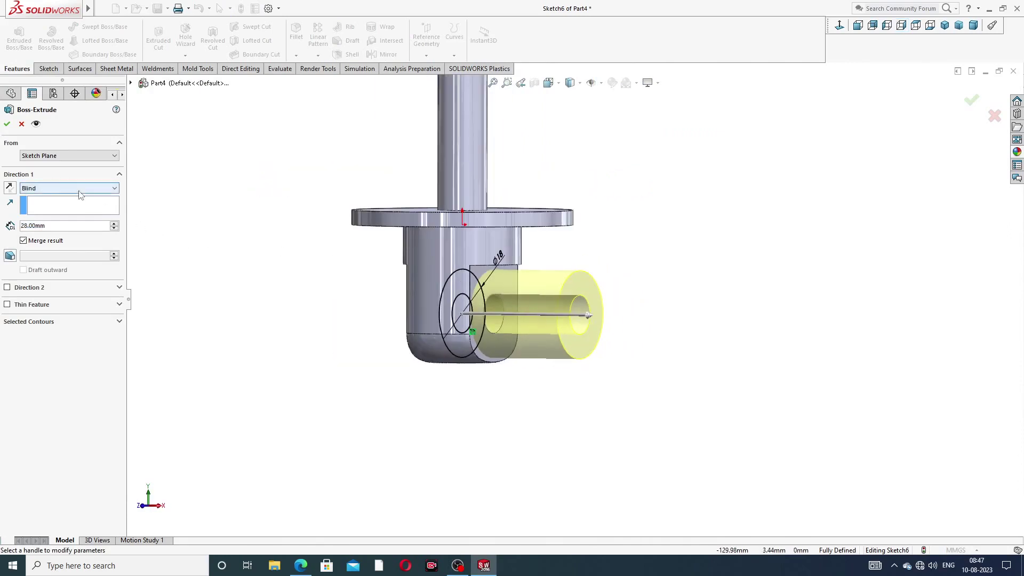
pyautogui.click(80, 189)
pyautogui.click(65, 239)
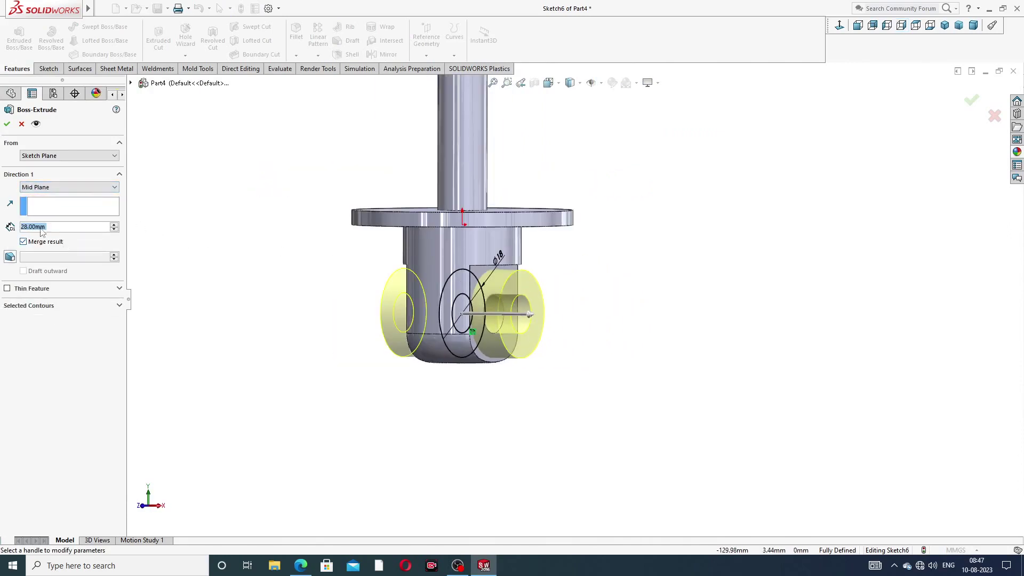
pyautogui.write('25')
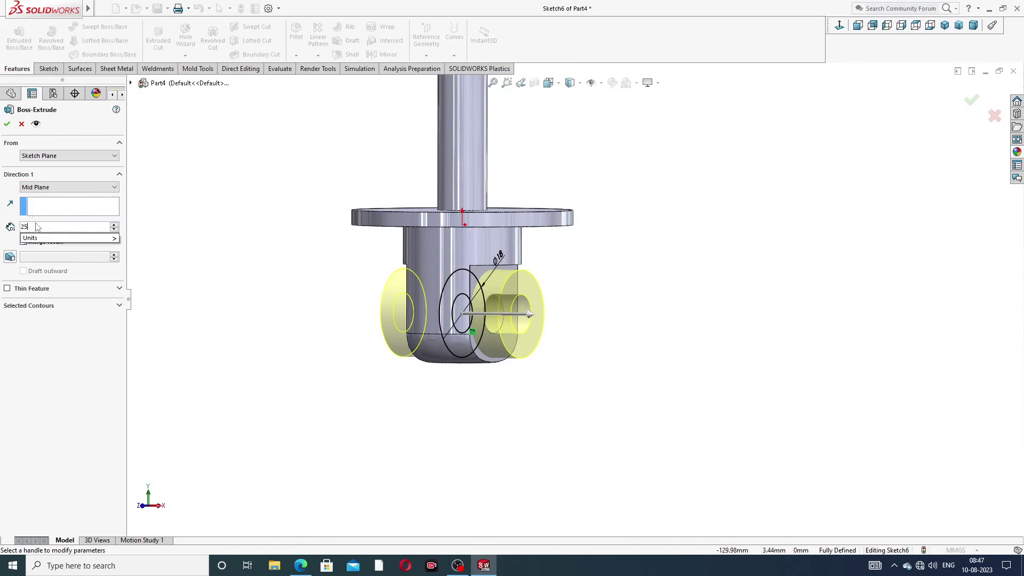
pyautogui.press('Return')
pyautogui.click(7, 124)
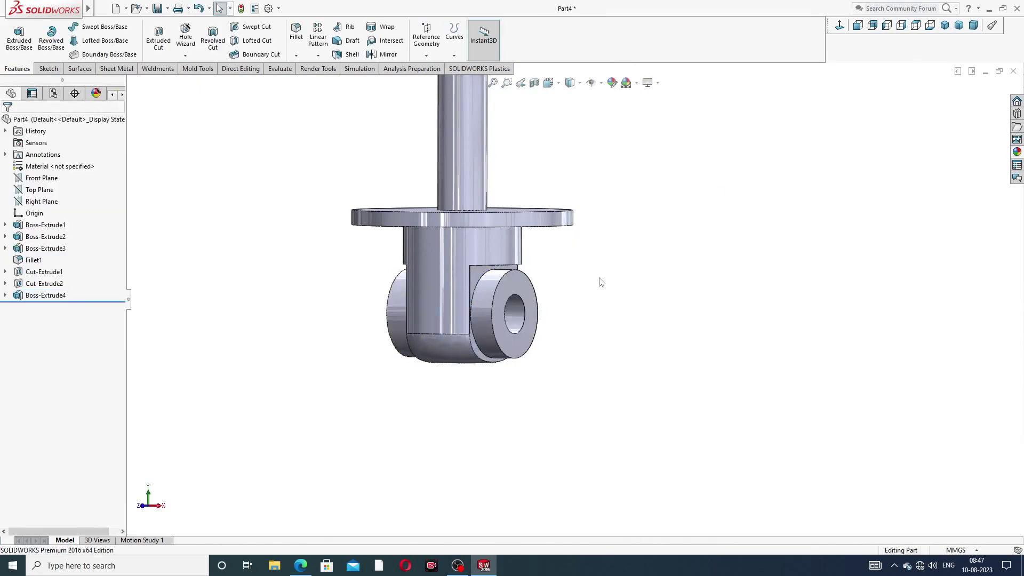
# Inspect the base model from several angles and compare it with the base drawing PDF
pyautogui.moveTo(602, 282); pyautogui.dragTo(571, 226, button='middle')
pyautogui.moveTo(568, 191); pyautogui.dragTo(516, 169, button='middle')
pyautogui.scroll(3, 554, 171)
pyautogui.moveTo(595, 169); pyautogui.dragTo(534, 229, button='middle')
pyautogui.scroll(-4, 516, 216)
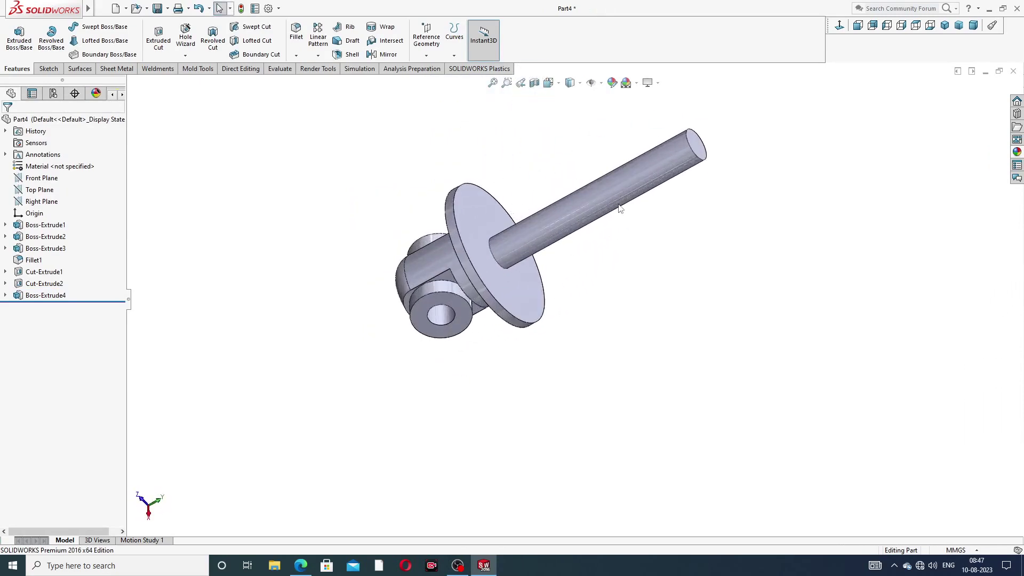
pyautogui.moveTo(544, 233)
pyautogui.mouseDown(button='middle')
pyautogui.moveTo(579, 198)
pyautogui.moveTo(549, 270)
pyautogui.mouseUp(button='middle')
pyautogui.click(301, 565)
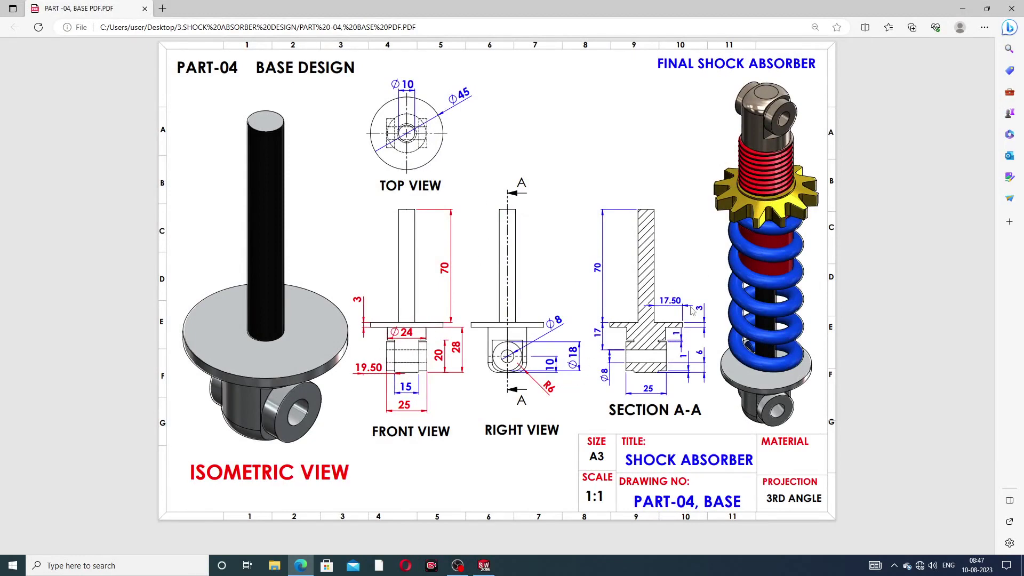
pyautogui.click(300, 565)
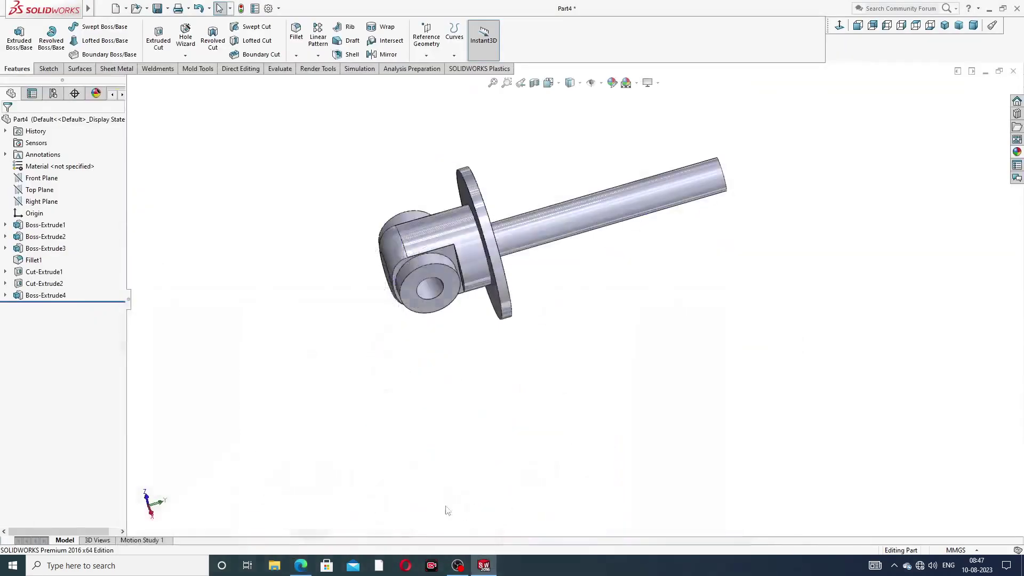
pyautogui.moveTo(583, 191); pyautogui.dragTo(560, 178, button='middle')
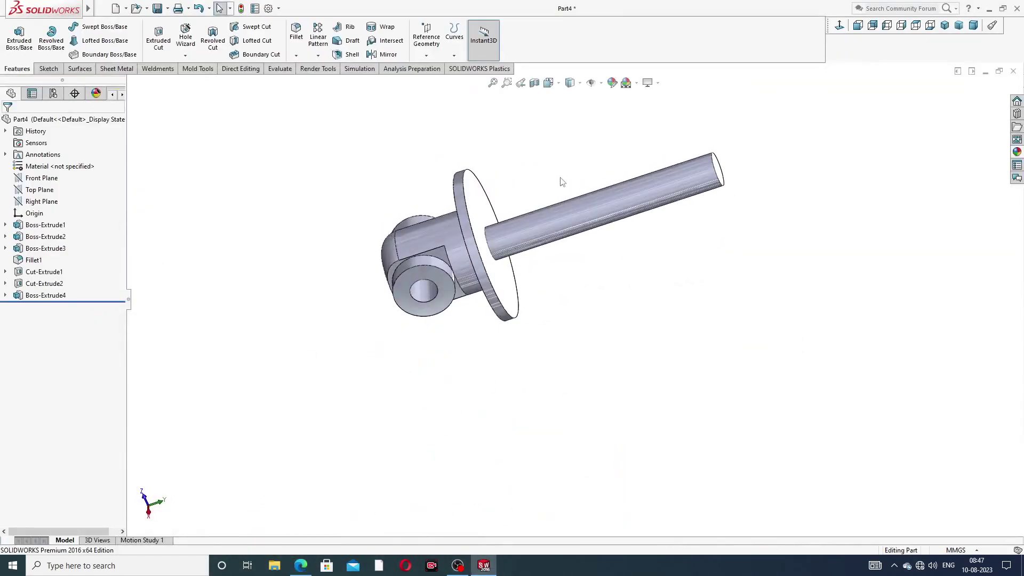
pyautogui.scroll(-3, 562, 177)
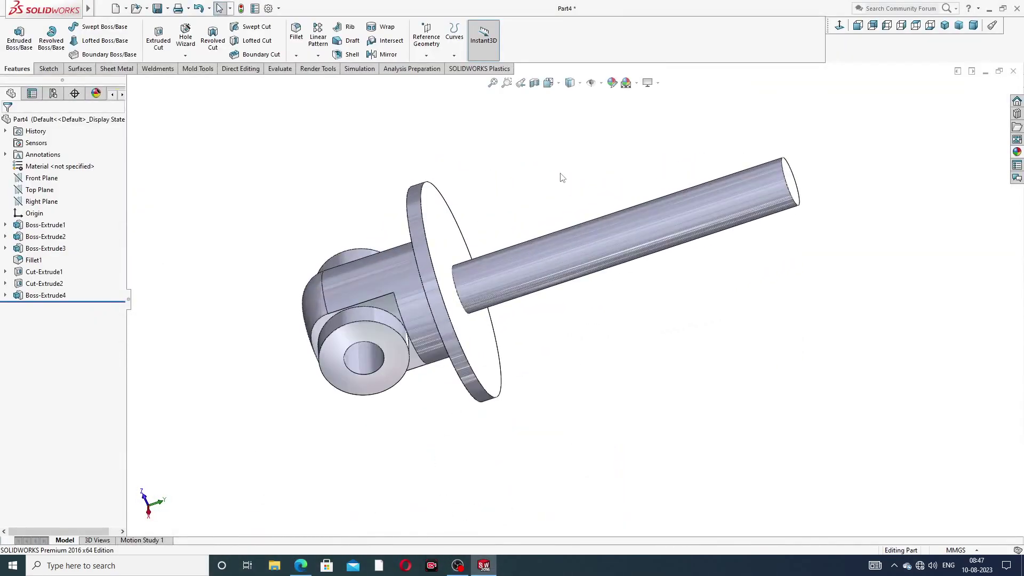
# Select all features from Boss-Extrude1 through Boss-Extrude4 and apply the chromium plate metal appearance to them
pyautogui.click(1016, 152)
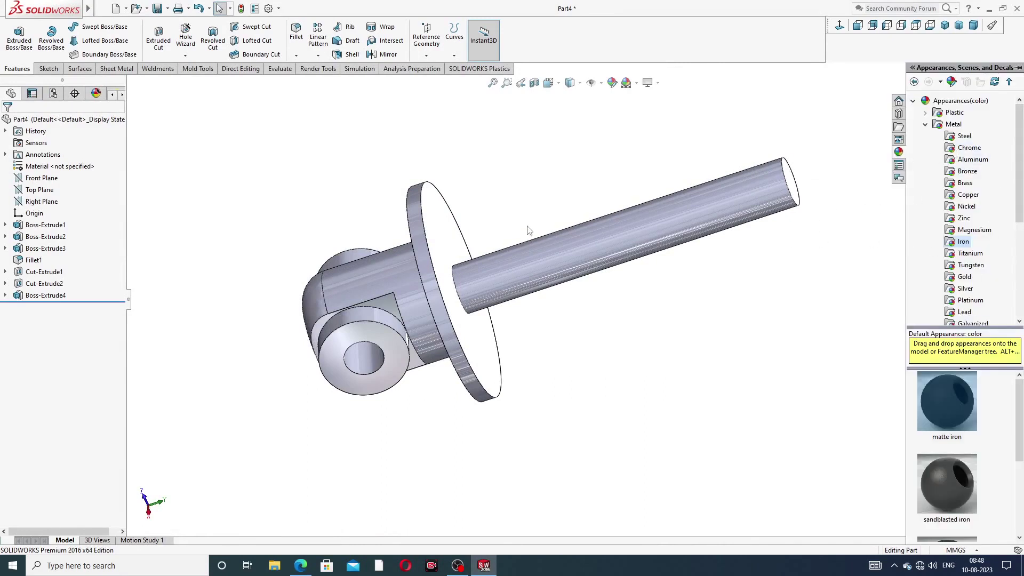
pyautogui.click(549, 177)
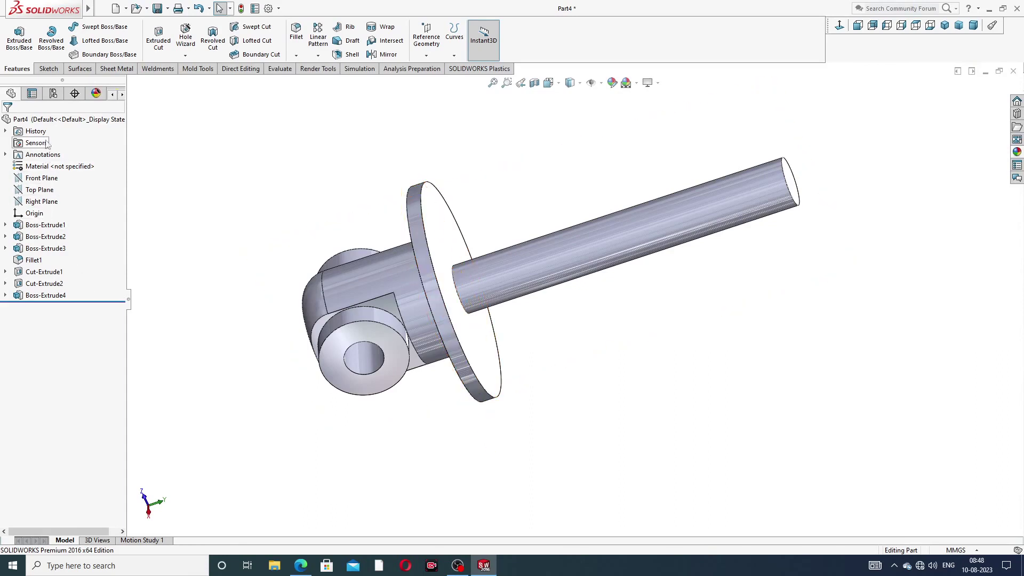
pyautogui.click(50, 228)
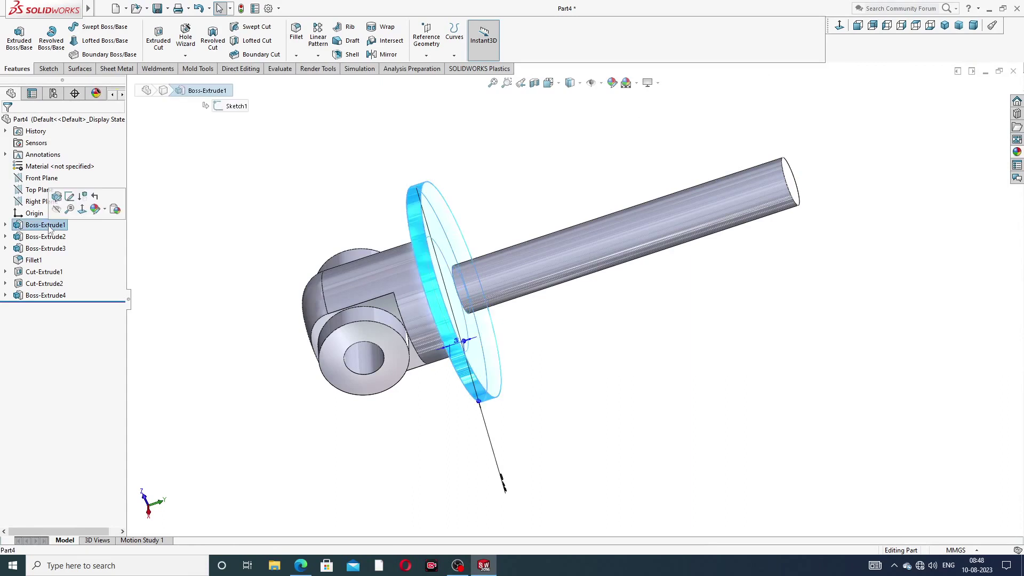
pyautogui.keyDown('shift'); pyautogui.click(47, 248); pyautogui.keyUp('shift')
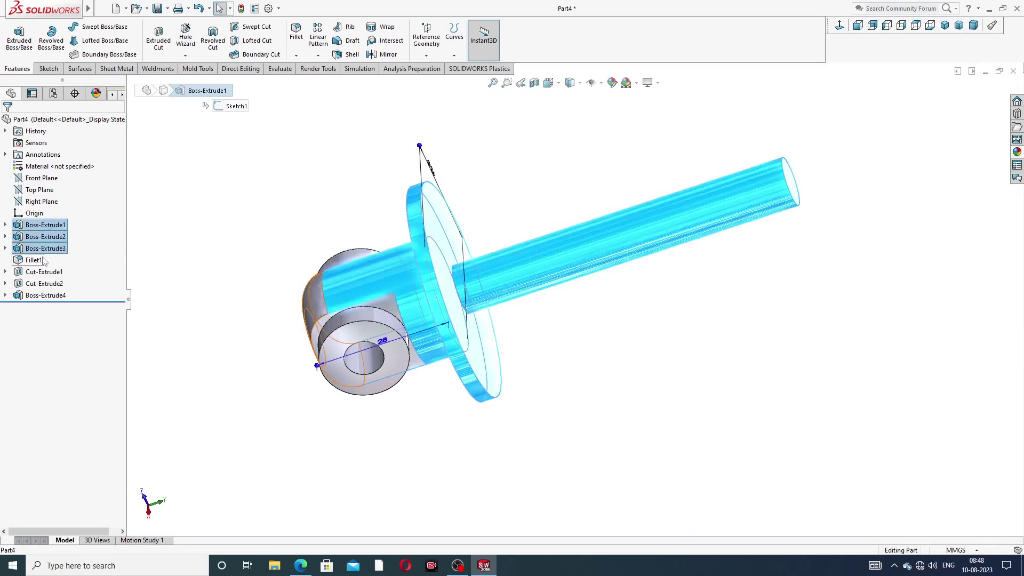
pyautogui.keyDown('shift'); pyautogui.click(34, 261); pyautogui.keyUp('shift')
pyautogui.keyDown('shift'); pyautogui.click(44, 272); pyautogui.keyUp('shift')
pyautogui.keyDown('shift'); pyautogui.click(44, 284); pyautogui.keyUp('shift')
pyautogui.keyDown('shift'); pyautogui.click(45, 295); pyautogui.keyUp('shift')
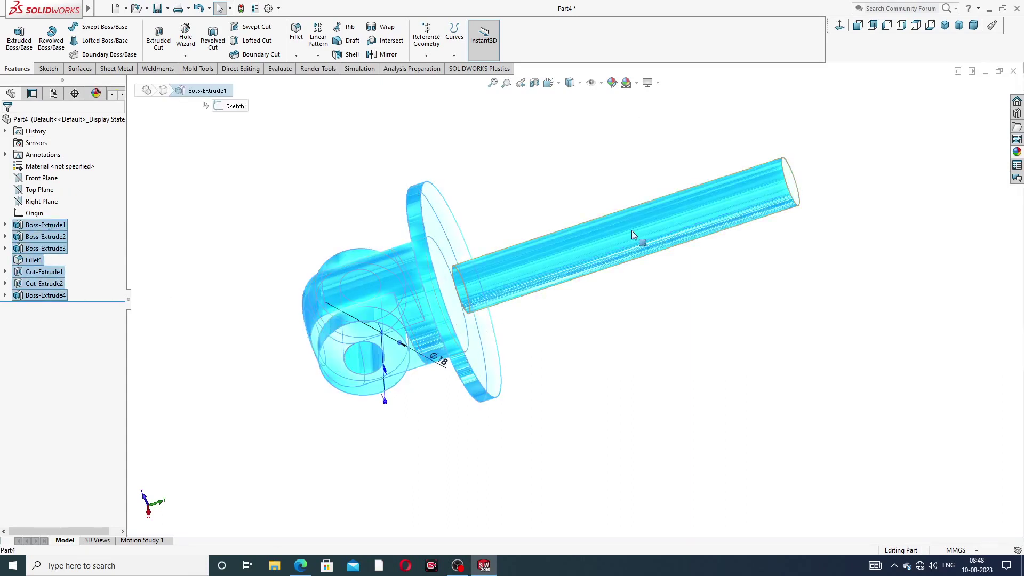
pyautogui.click(1016, 152)
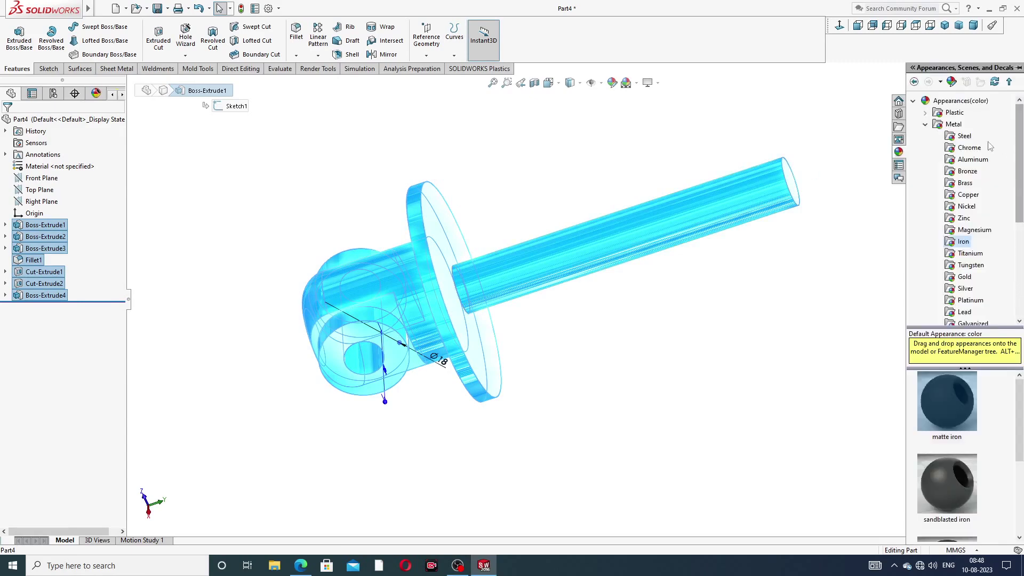
pyautogui.click(969, 147)
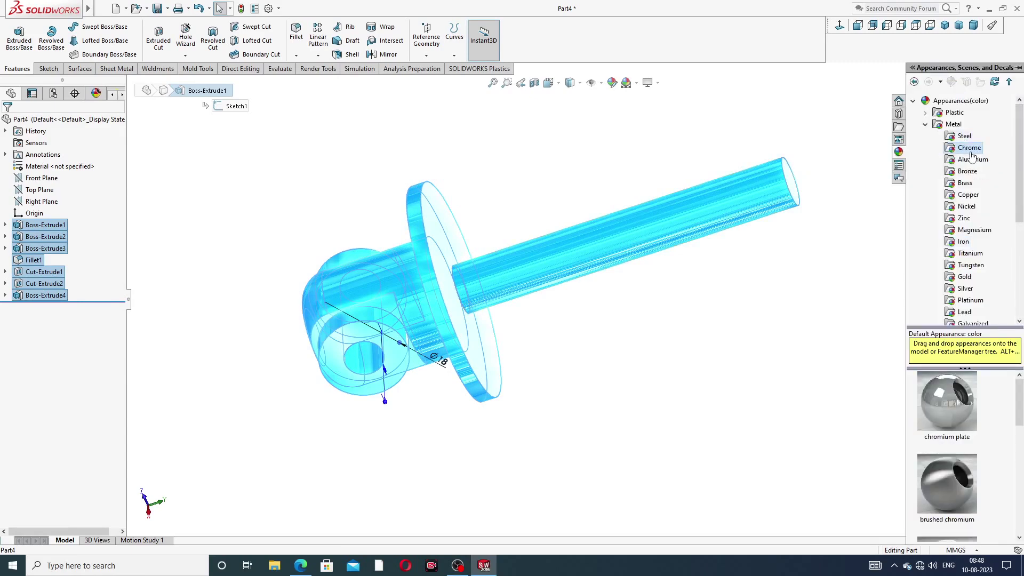
pyautogui.doubleClick(944, 393)
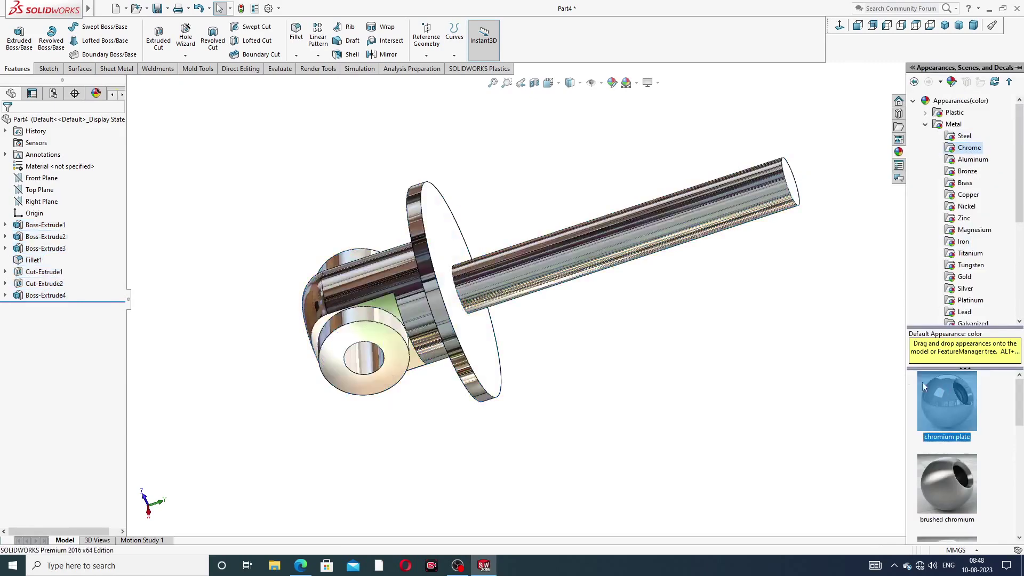
# Apply the matte iron appearance to the cylindrical face of the long rod
pyautogui.click(682, 203)
pyautogui.click(1017, 152)
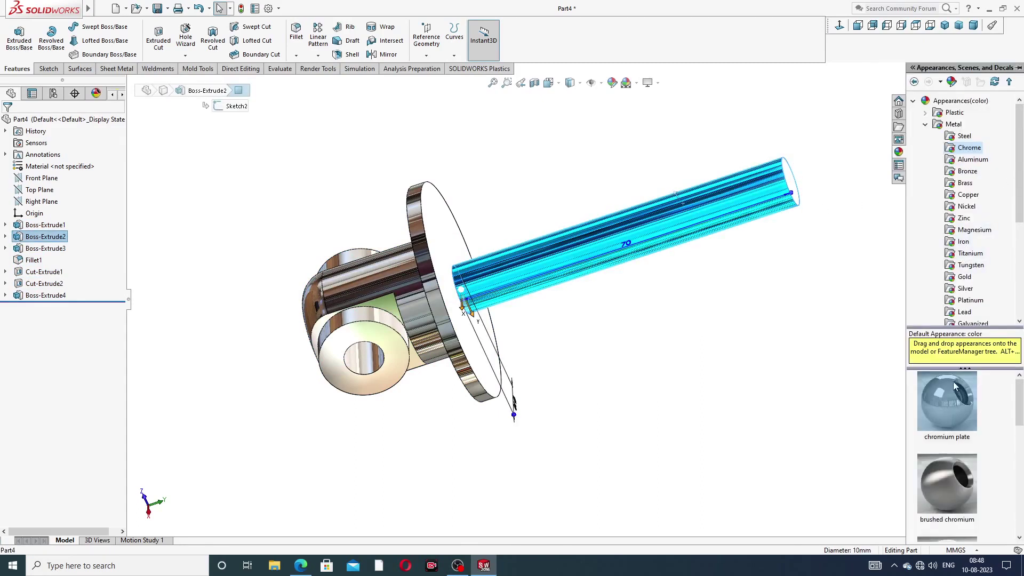
pyautogui.click(965, 244)
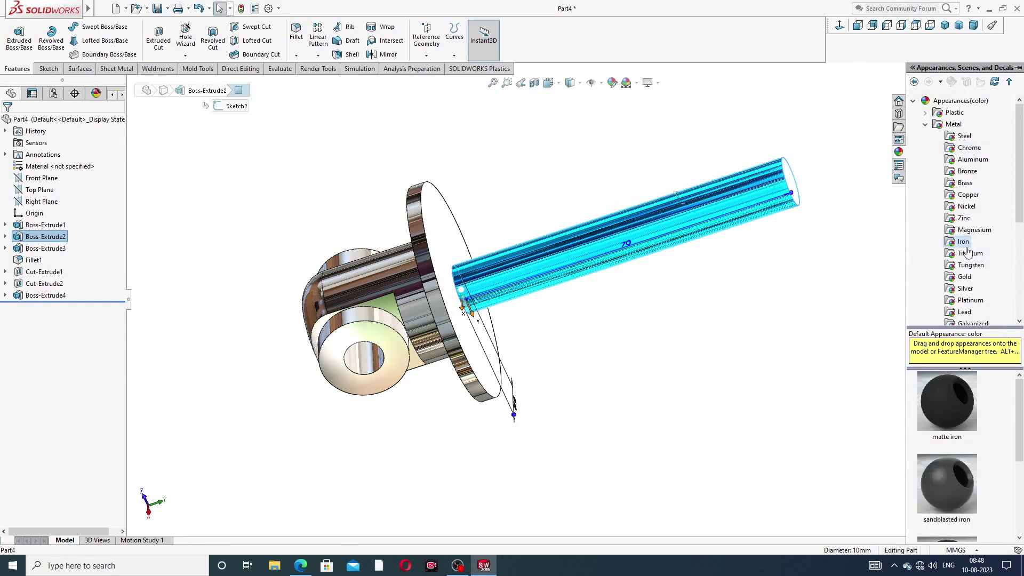
pyautogui.doubleClick(952, 382)
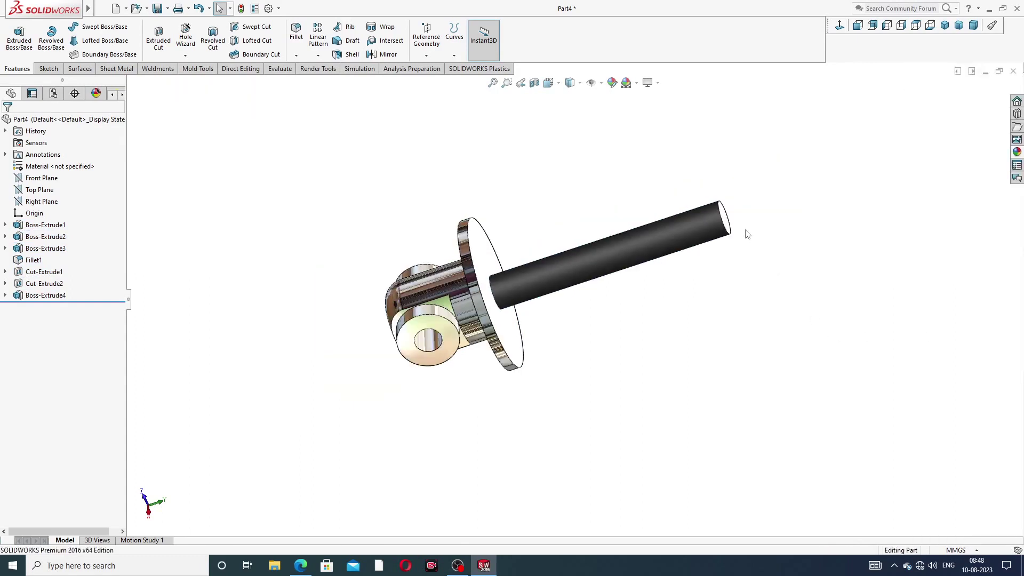
# Examine the base part's applied appearances from several angles, including the isometric view
pyautogui.moveTo(748, 235); pyautogui.dragTo(552, 271, button='middle')
pyautogui.scroll(-3, 539, 250)
pyautogui.moveTo(514, 225); pyautogui.dragTo(535, 268, button='middle')
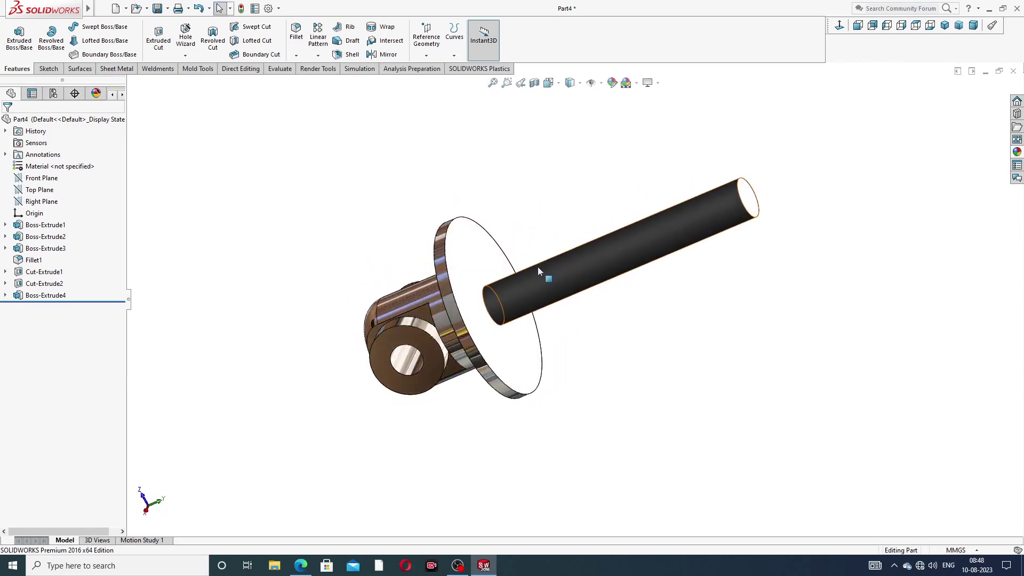
pyautogui.scroll(-2, 537, 276)
pyautogui.click(946, 28)
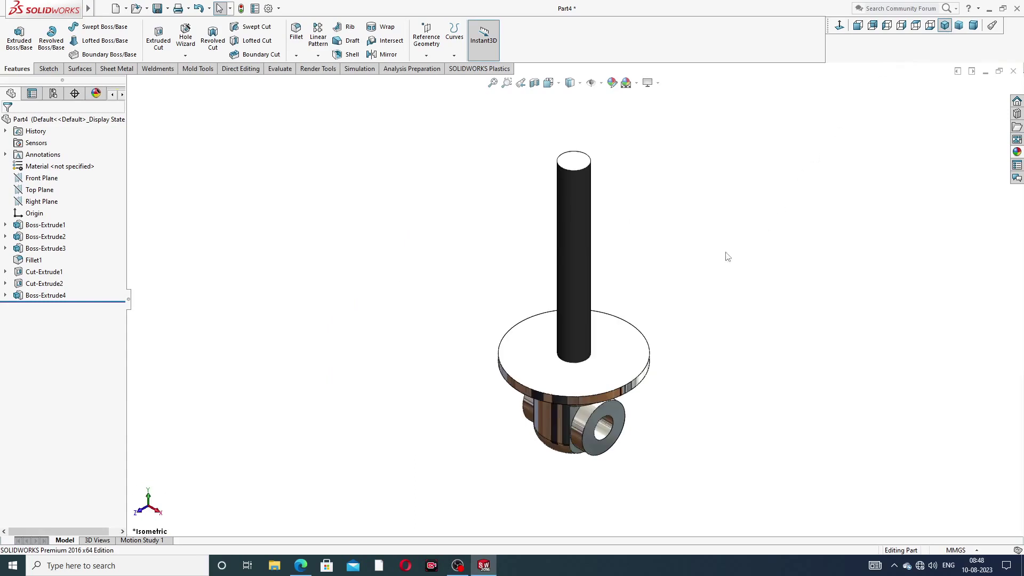
pyautogui.moveTo(727, 255); pyautogui.dragTo(581, 352, button='middle')
pyautogui.scroll(-5, 586, 335)
pyautogui.scroll(3, 572, 164)
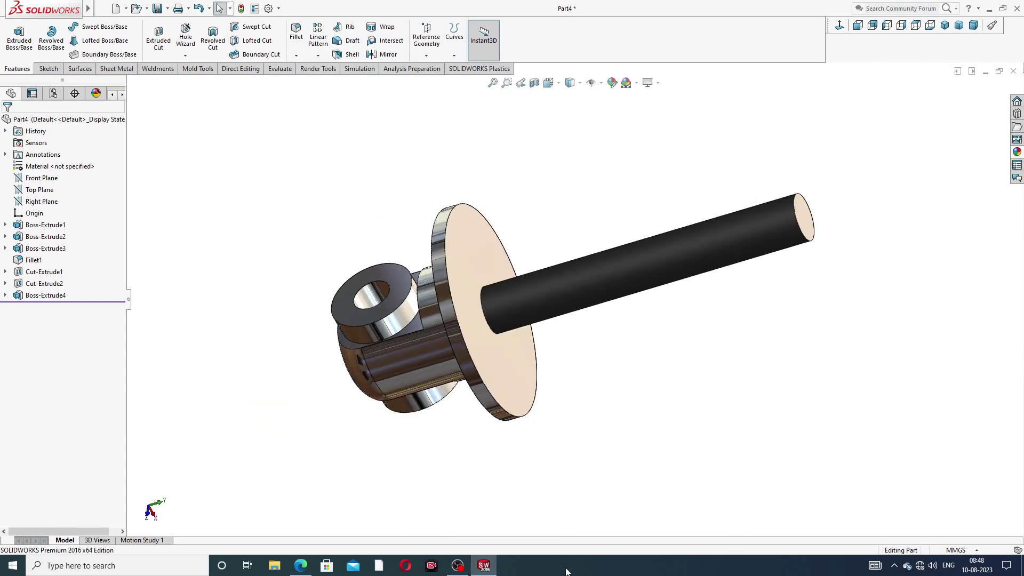
pyautogui.click(301, 566)
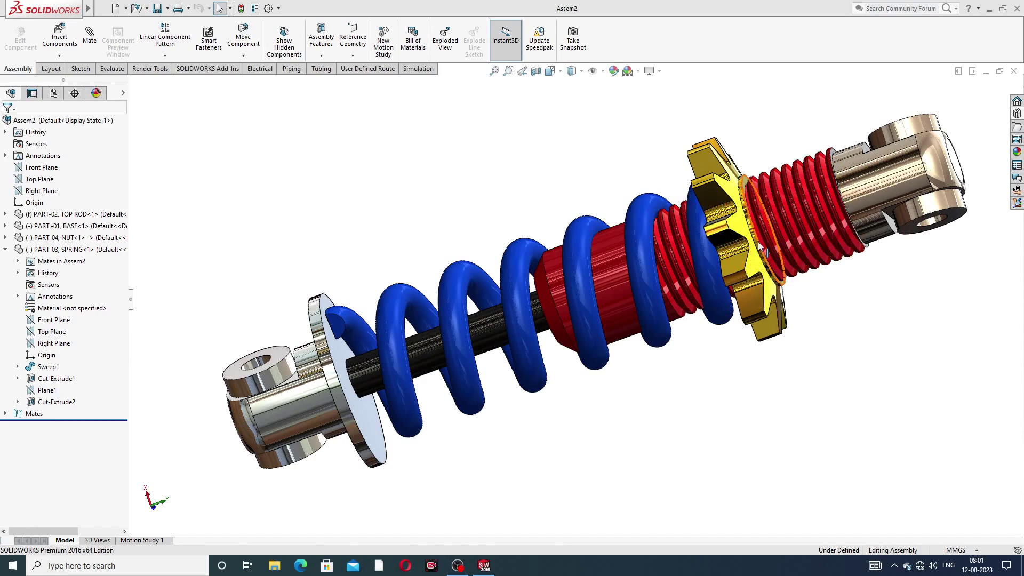
# Examine the finished shock absorber assembly from several angles and slide the spring along the rod to check its motion
pyautogui.moveTo(834, 205); pyautogui.dragTo(768, 251, button='middle')
pyautogui.press('f')
pyautogui.scroll(-2, 712, 269)
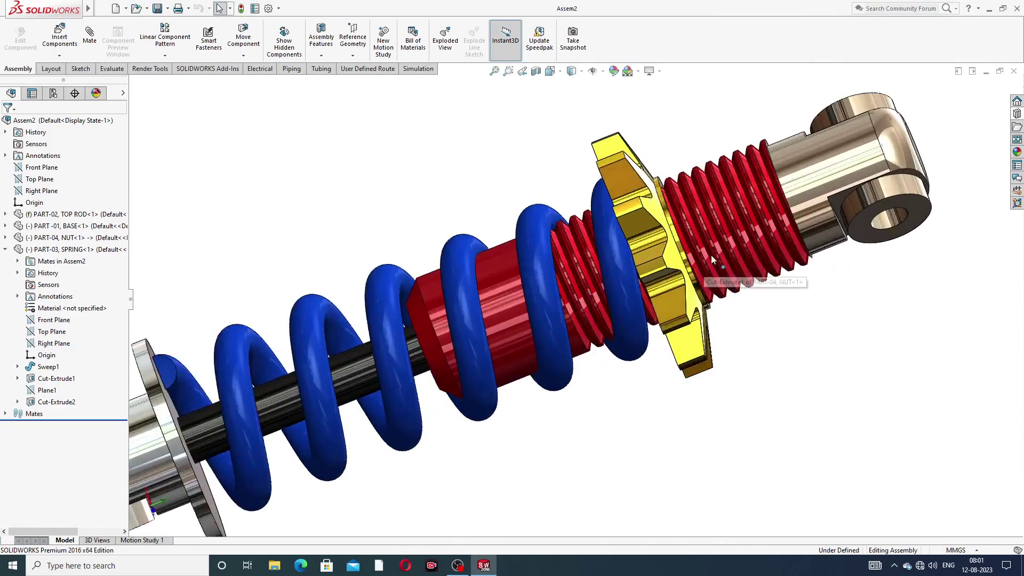
pyautogui.scroll(3, 711, 269)
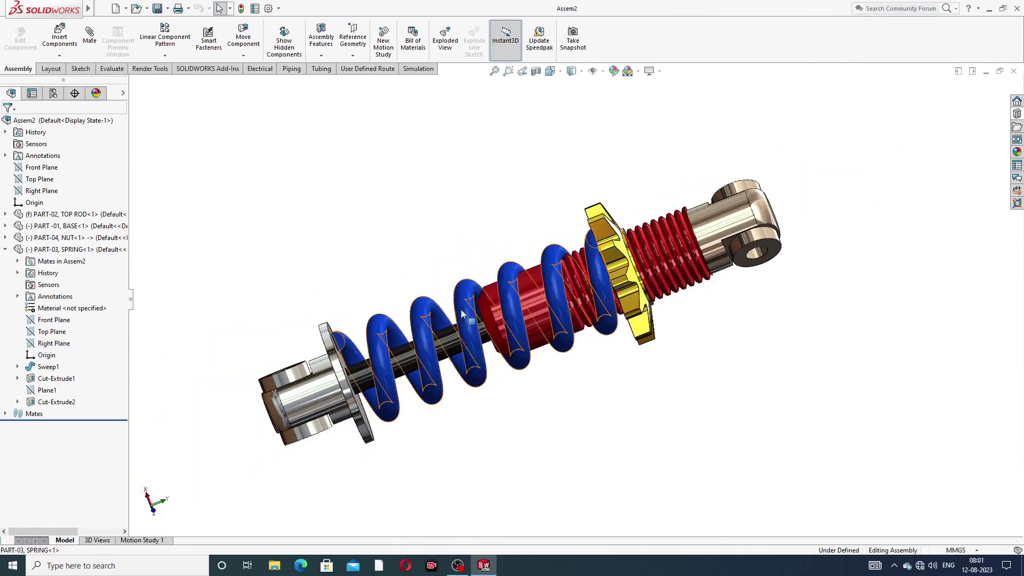
pyautogui.moveTo(457, 318); pyautogui.dragTo(447, 341)
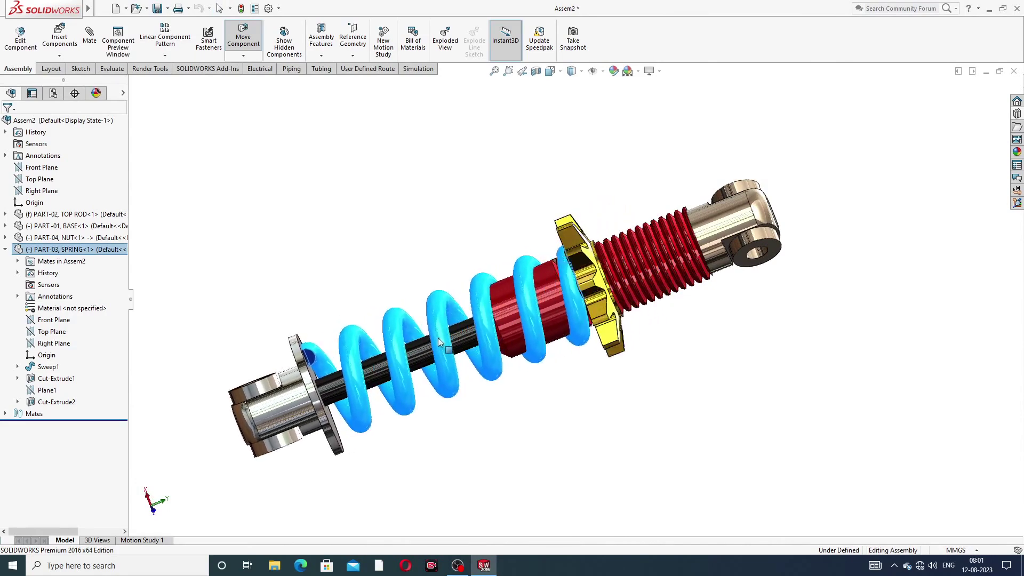
pyautogui.moveTo(438, 338); pyautogui.dragTo(580, 276, button='middle')
pyautogui.click(553, 384)
pyautogui.scroll(-2, 485, 380)
pyautogui.scroll(-1, 580, 276)
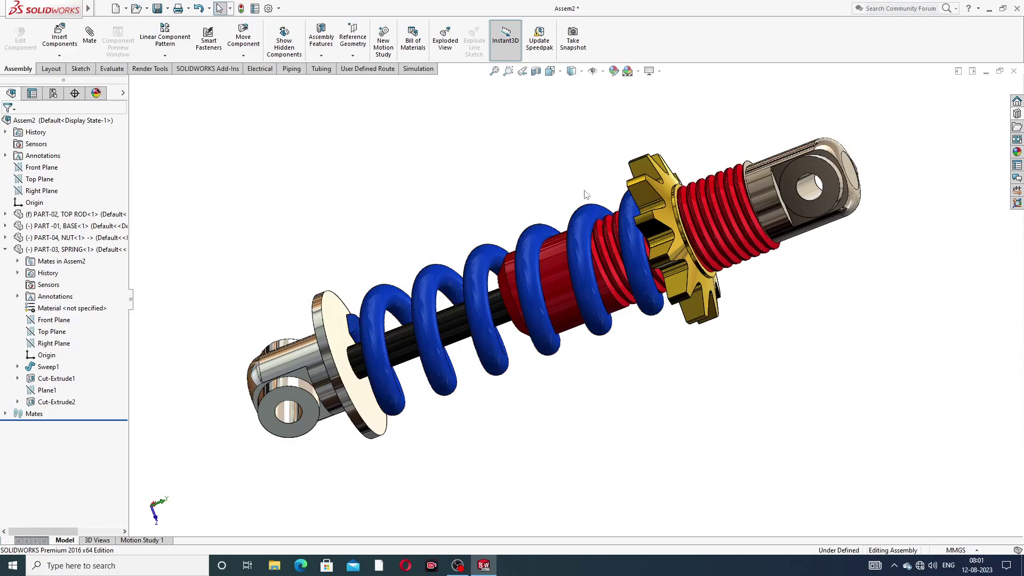
pyautogui.moveTo(585, 194); pyautogui.dragTo(669, 229, button='middle')
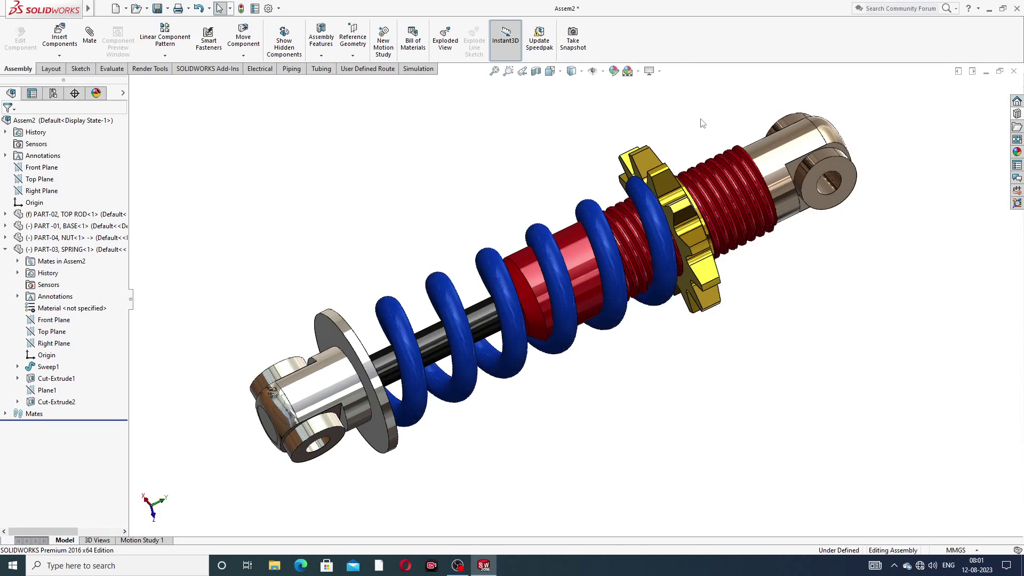
# Close the finished assembly, saving all modified documents with a rebuild
pyautogui.click(1014, 70)
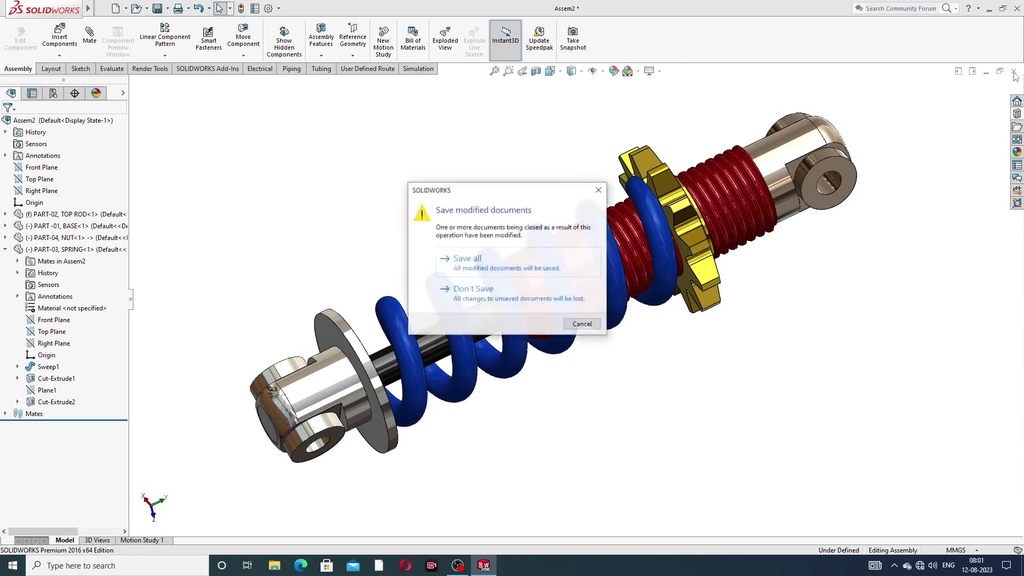
pyautogui.click(494, 262)
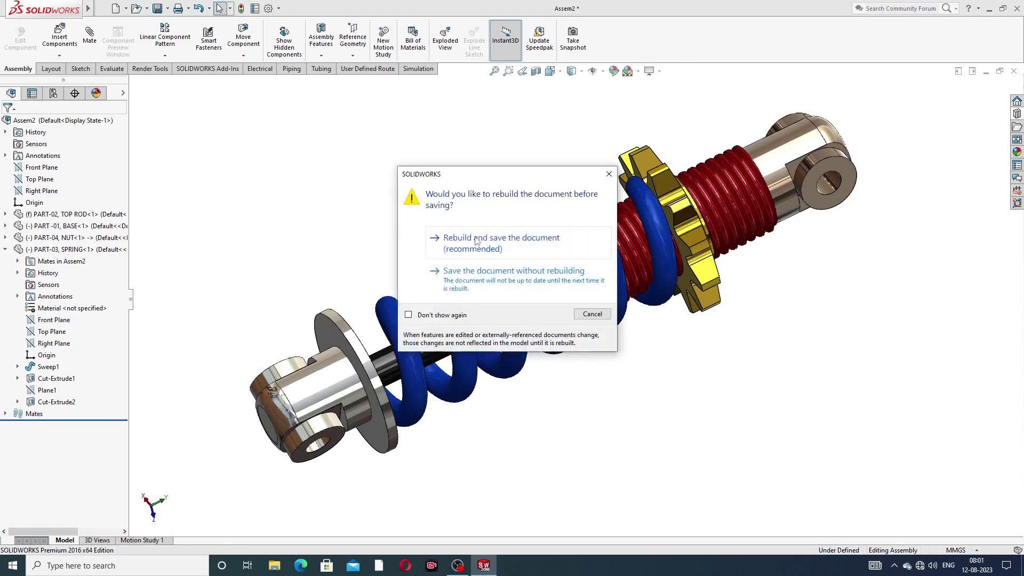
pyautogui.click(486, 240)
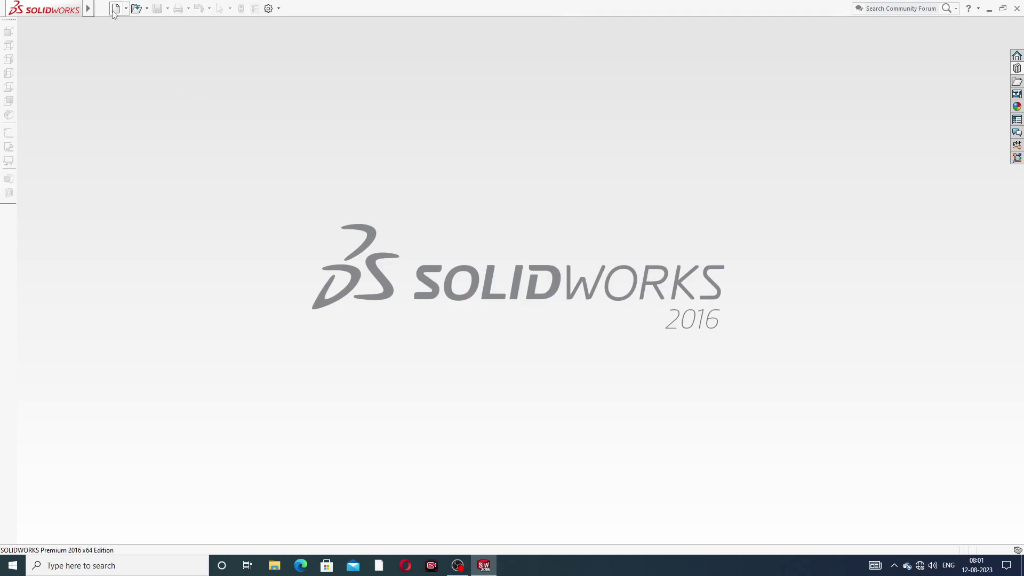
# Create a new assembly document without a starting component and give it a plain white background scene
pyautogui.click(115, 9)
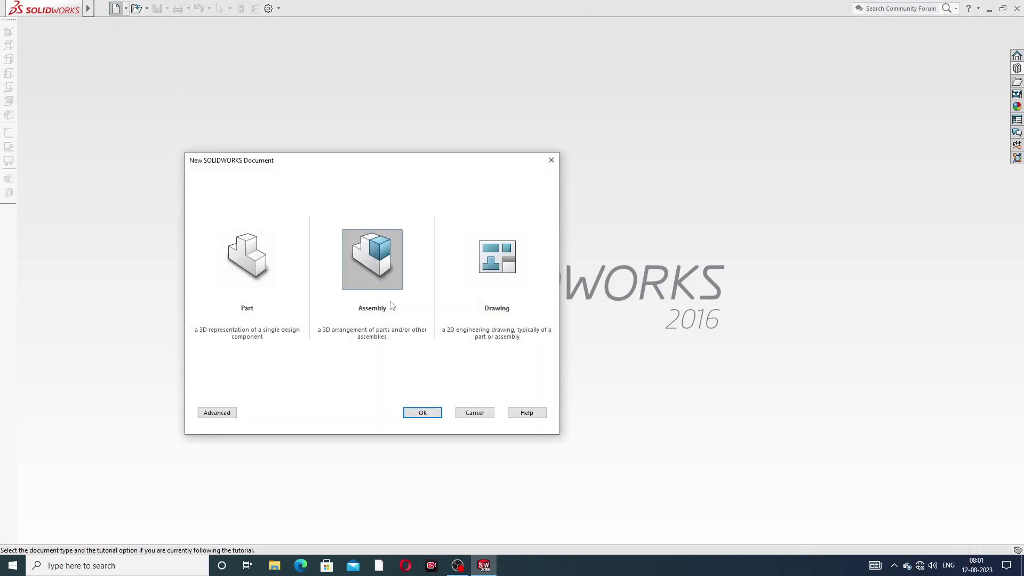
pyautogui.click(422, 412)
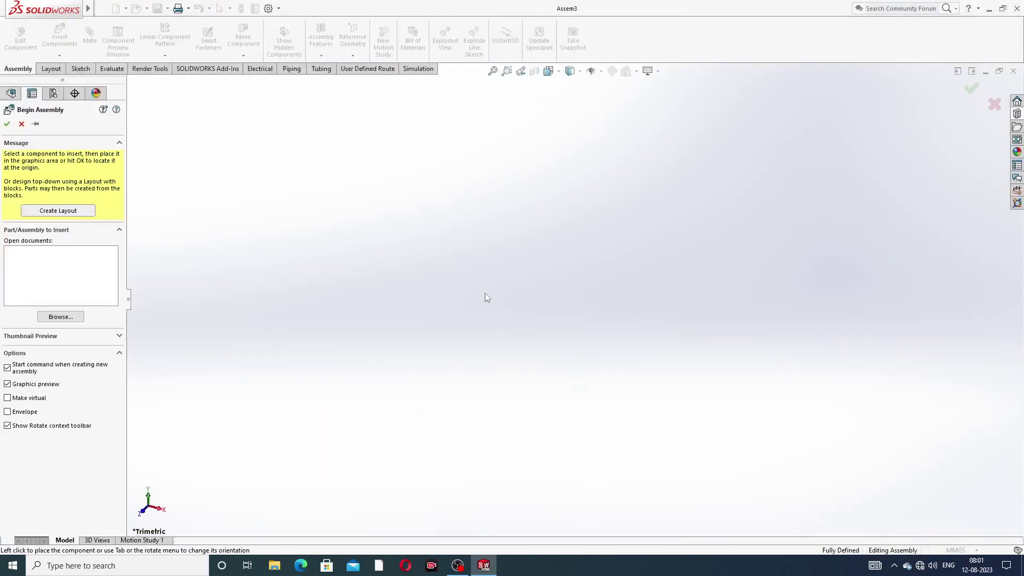
pyautogui.click(23, 124)
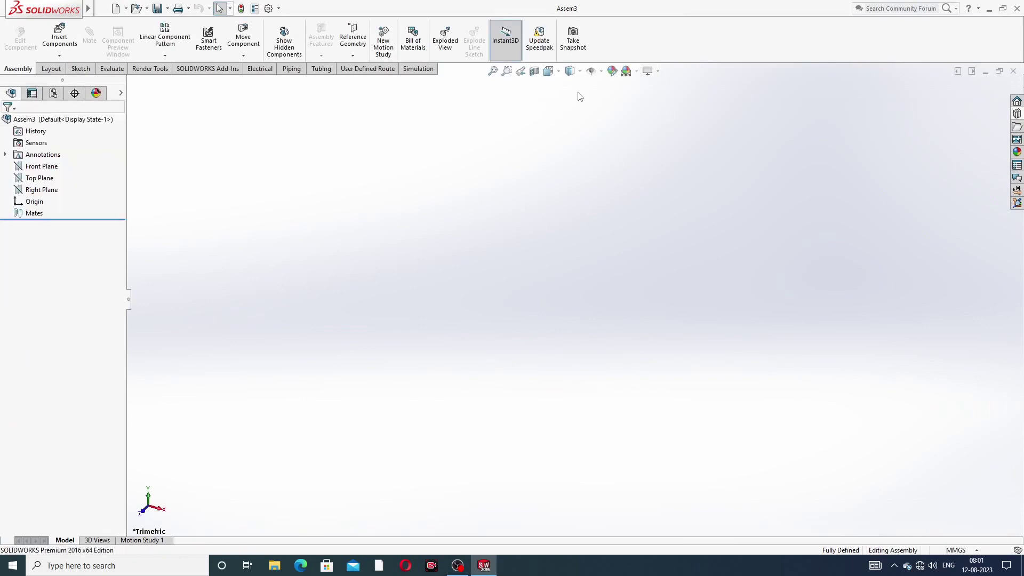
pyautogui.click(638, 71)
pyautogui.click(654, 30)
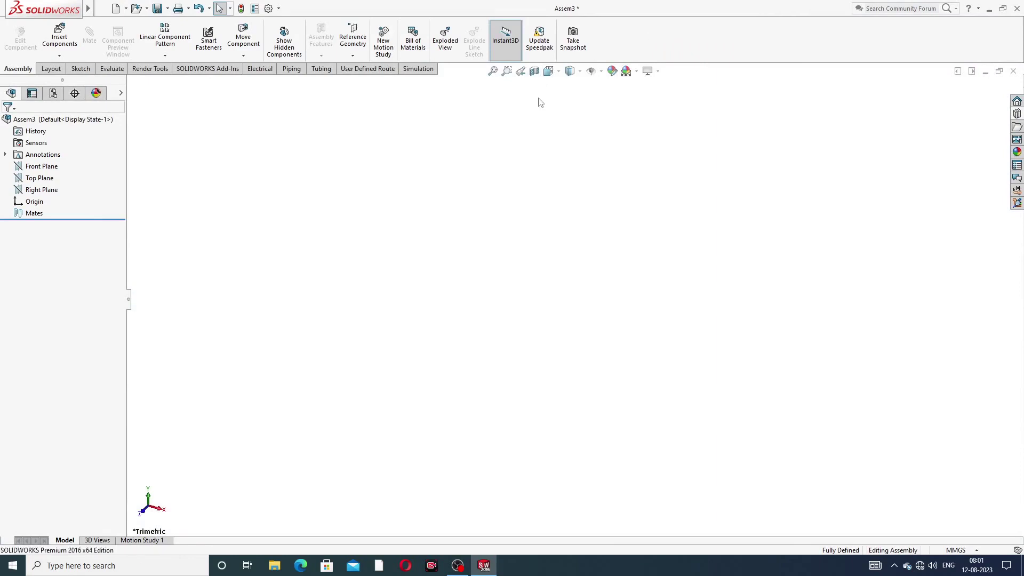
# Start inserting a component and browse to the 3.SHOCK ABSORBER DESIGN folder on the Desktop
pyautogui.click(62, 39)
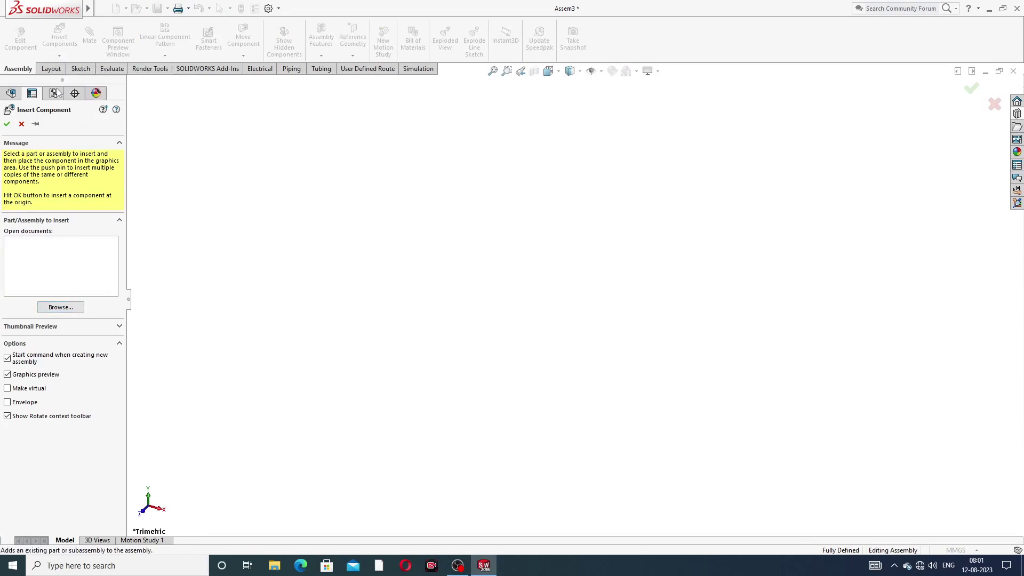
pyautogui.click(60, 307)
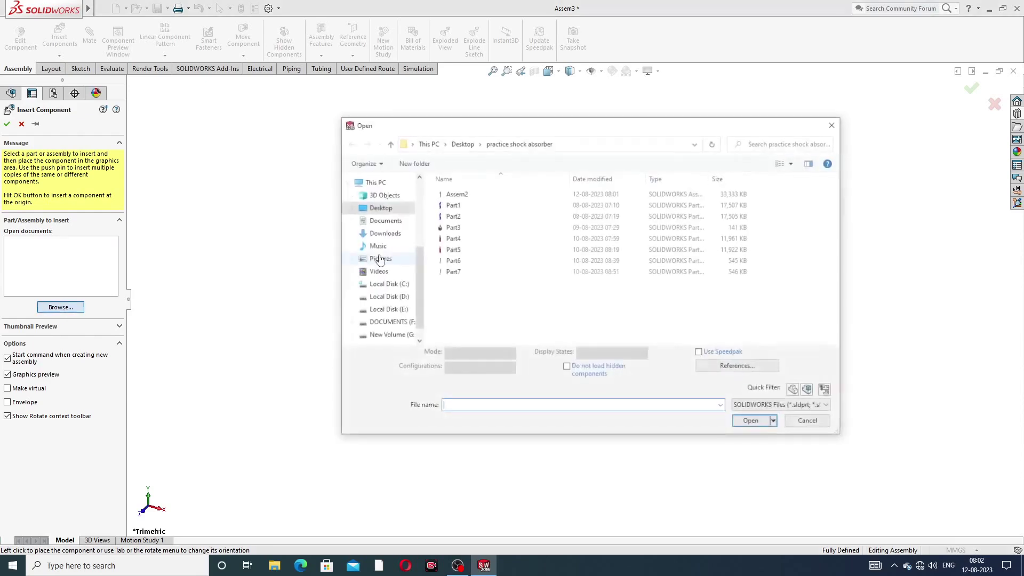
pyautogui.click(389, 208)
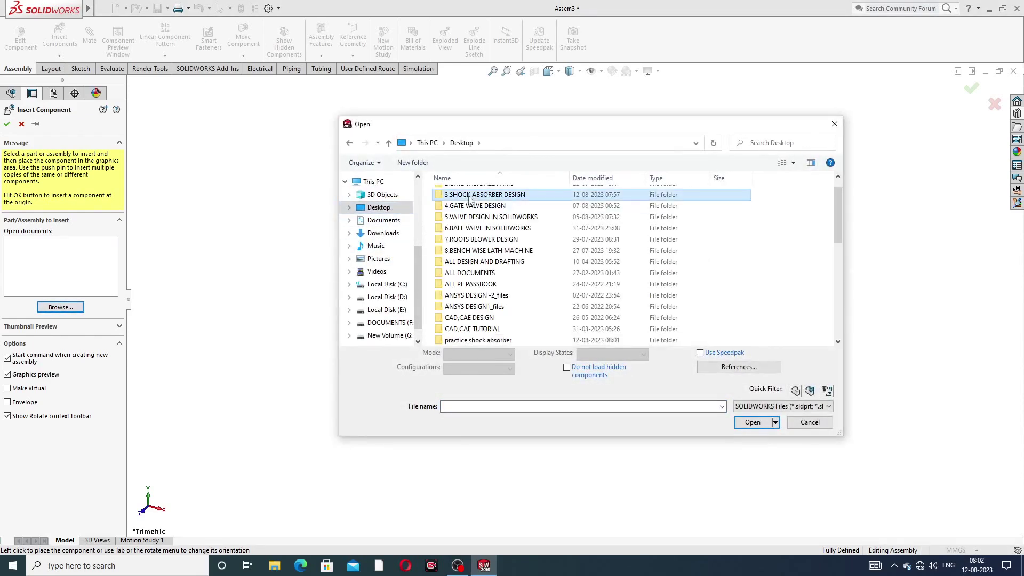
pyautogui.doubleClick(521, 196)
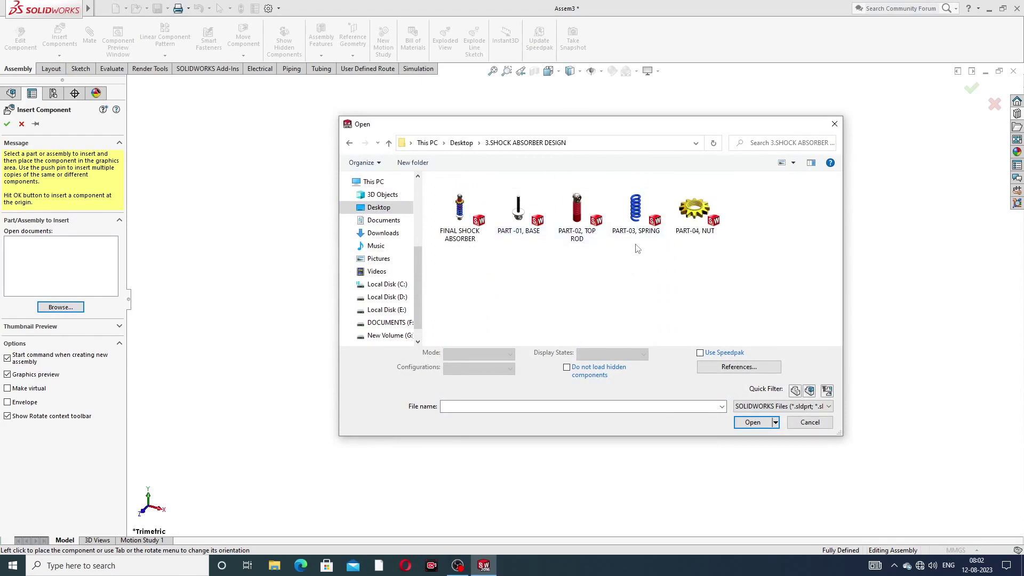
pyautogui.click(793, 164)
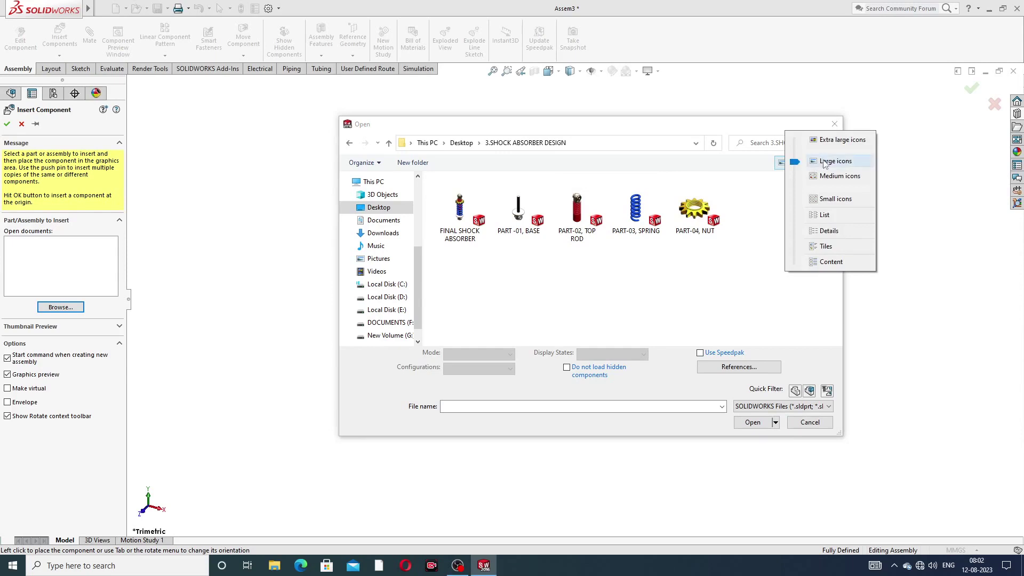
pyautogui.click(821, 140)
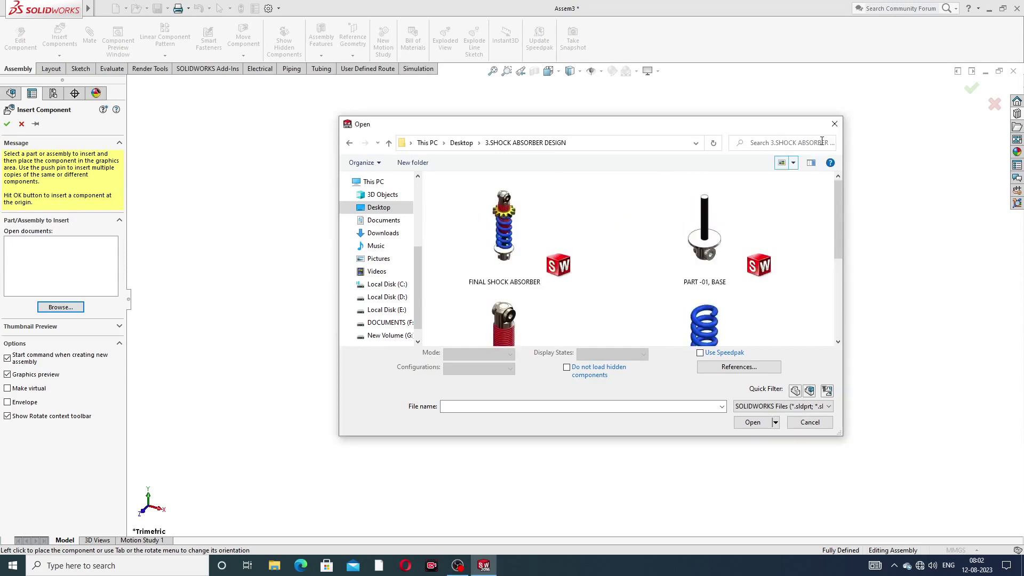
pyautogui.click(793, 164)
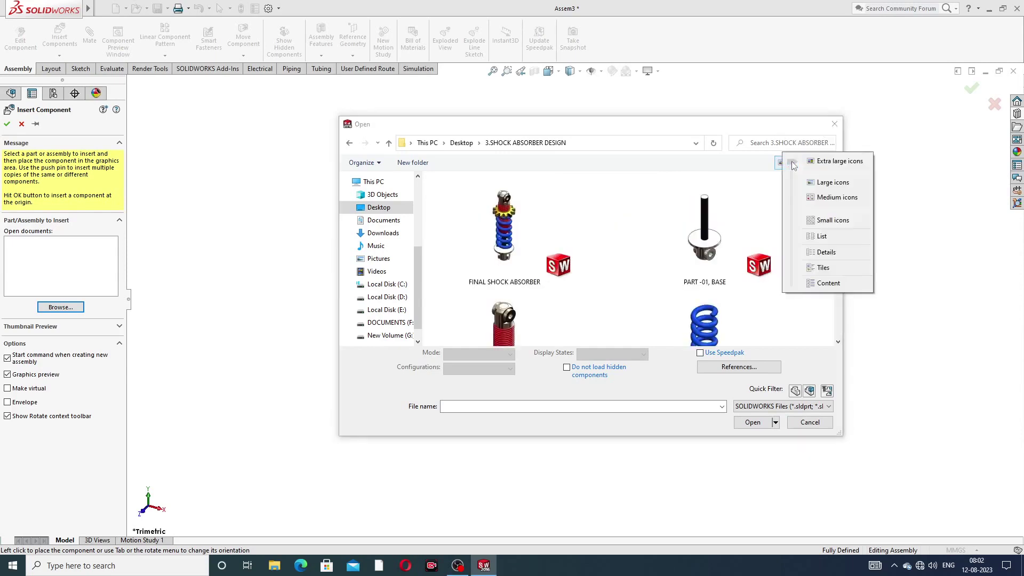
pyautogui.click(816, 181)
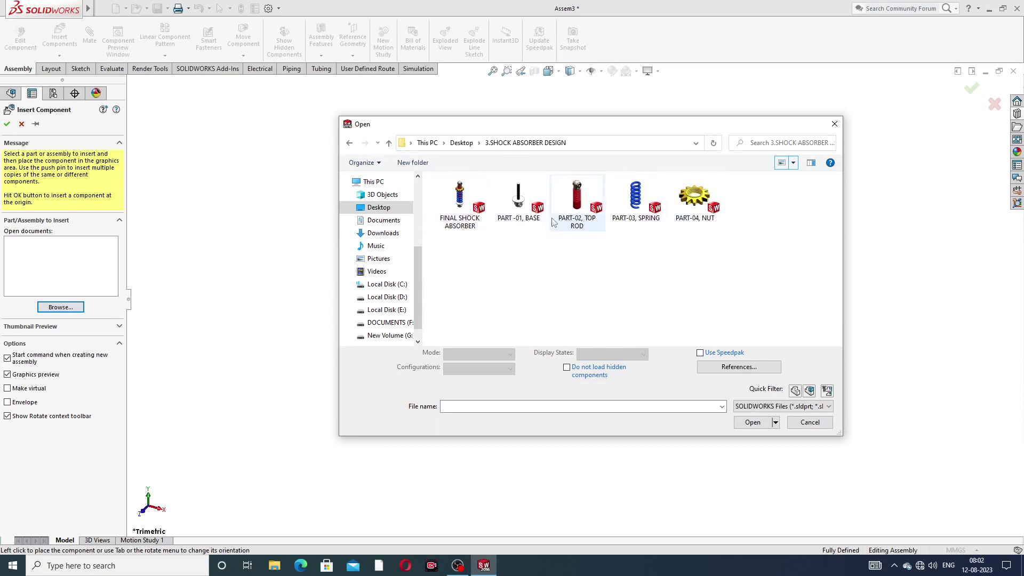
# Insert PART-02, TOP ROD as the assembly's first component and place it in the graphics area
pyautogui.click(584, 207)
pyautogui.click(749, 418)
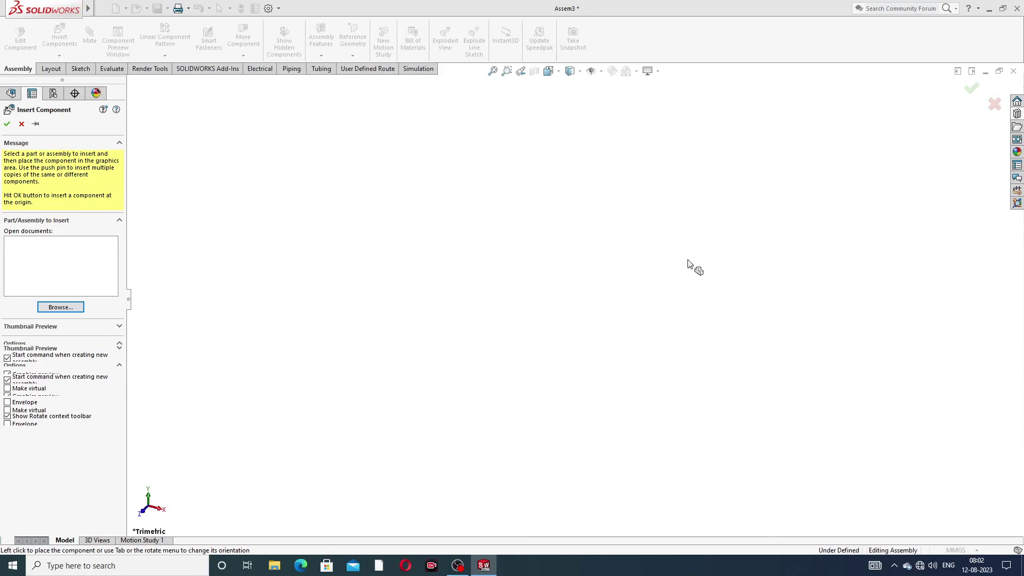
pyautogui.click(633, 290)
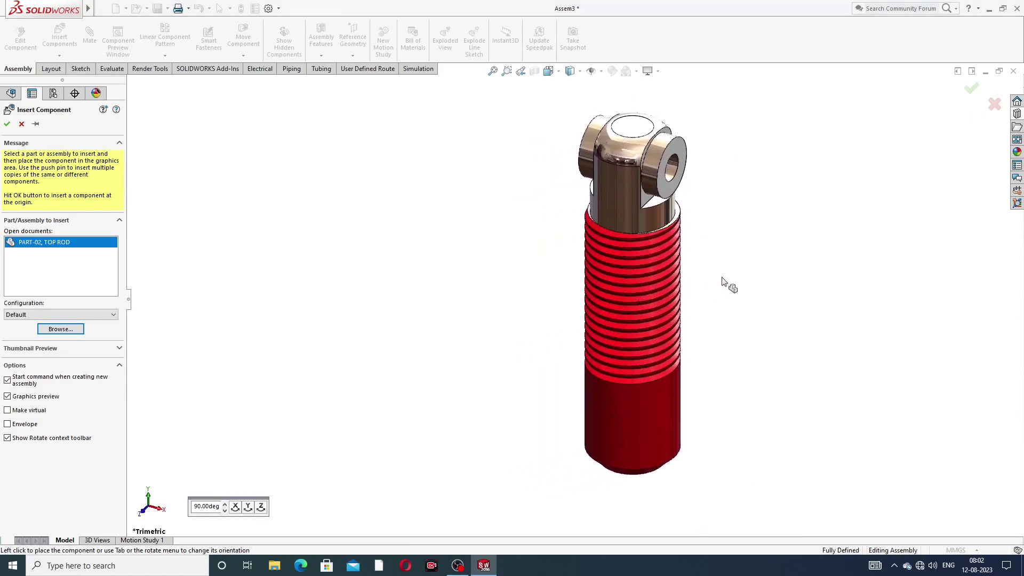
# Insert PART -01, BASE from the shock absorber folder and place it beside the top rod
pyautogui.moveTo(634, 257); pyautogui.dragTo(493, 313, button='middle')
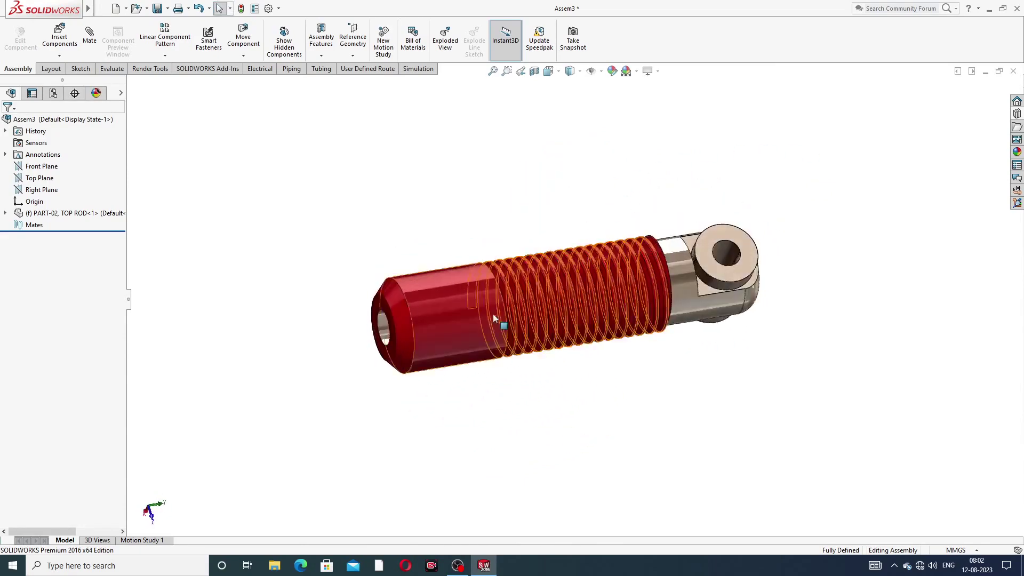
pyautogui.scroll(3, 493, 315)
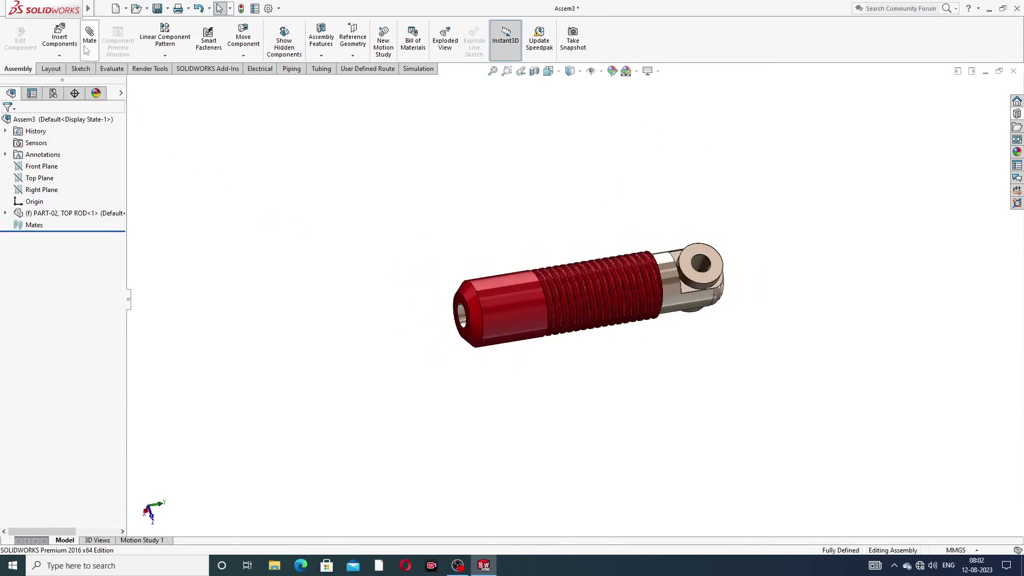
pyautogui.click(59, 37)
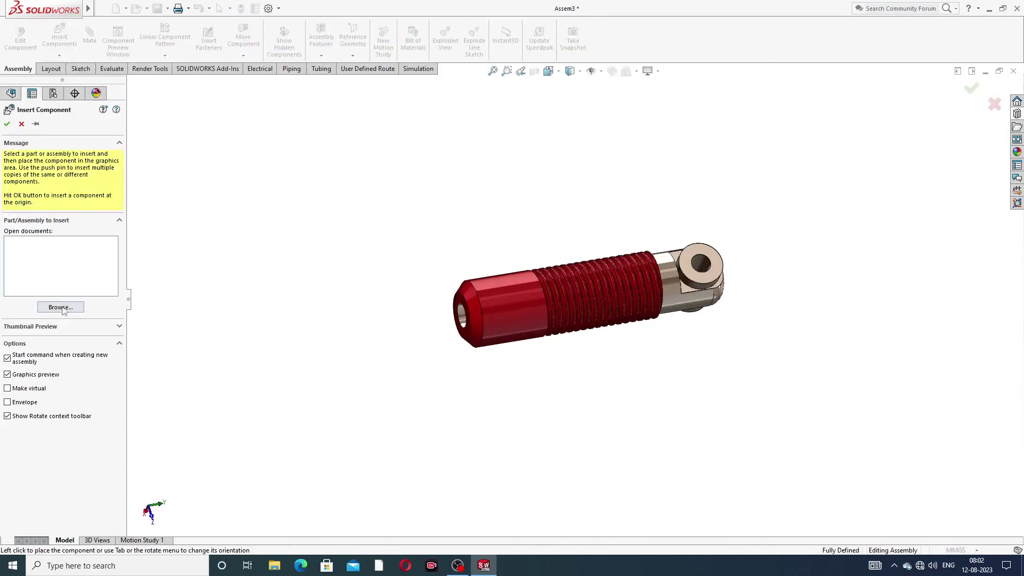
pyautogui.click(60, 307)
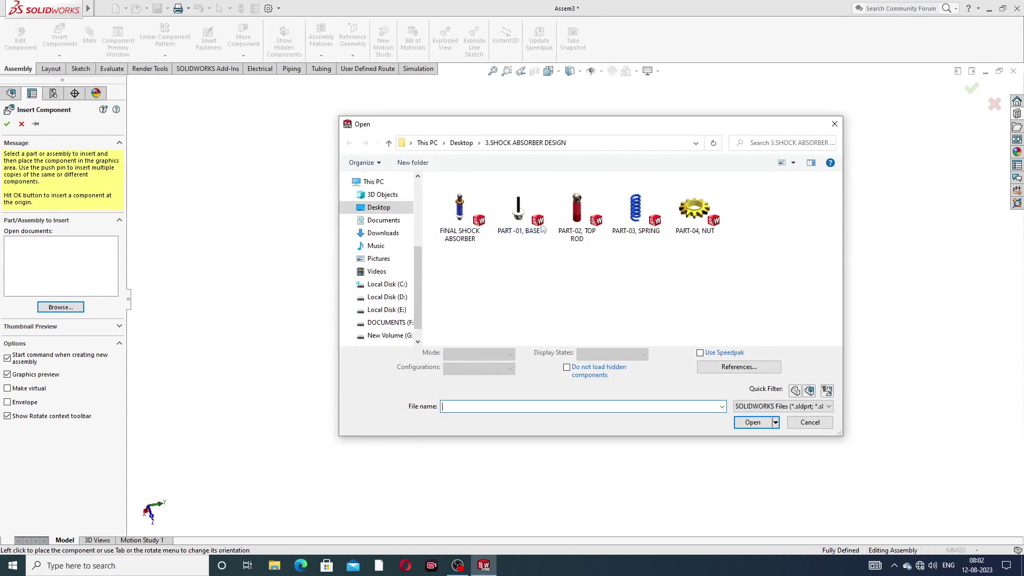
pyautogui.click(518, 232)
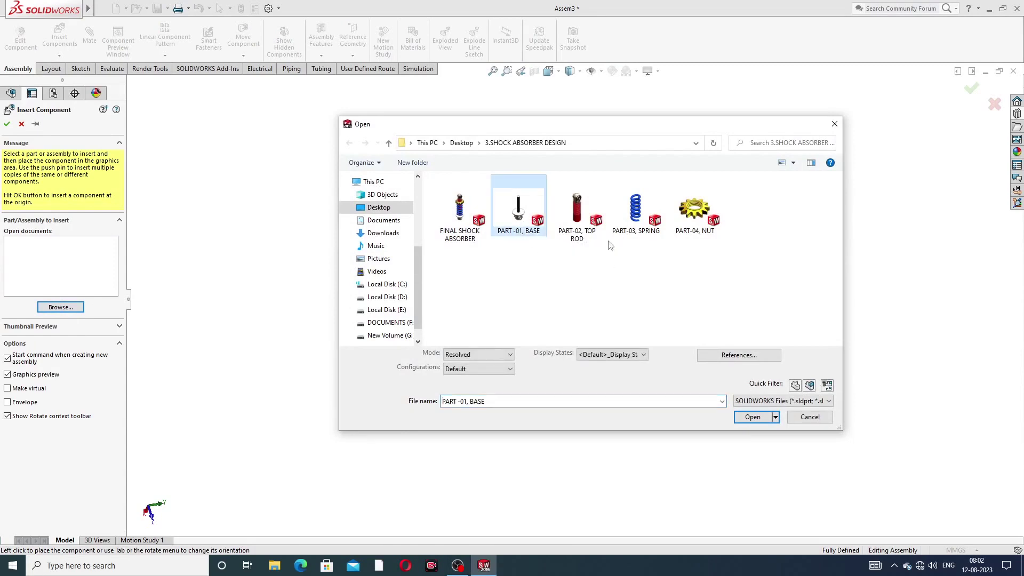
pyautogui.click(753, 419)
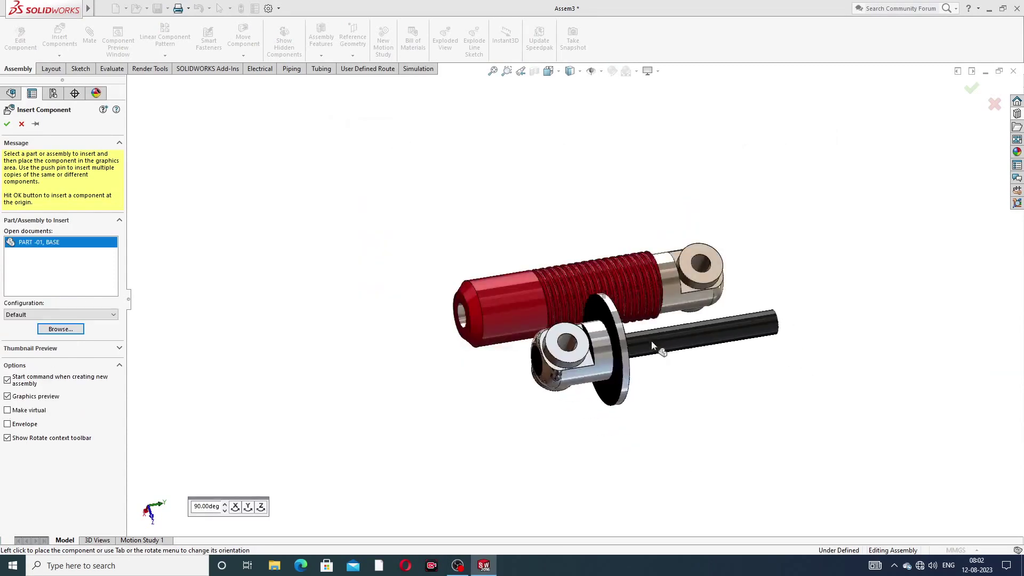
pyautogui.click(357, 248)
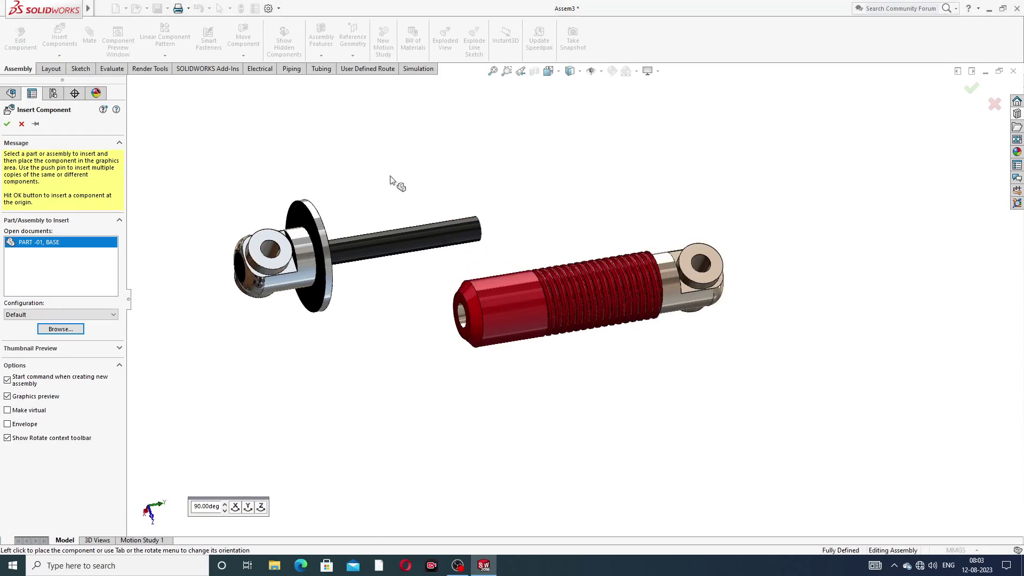
# Add a concentric mate between the top rod's bore and the cylindrical face of the base's black rod
pyautogui.moveTo(525, 240); pyautogui.dragTo(597, 295, button='middle')
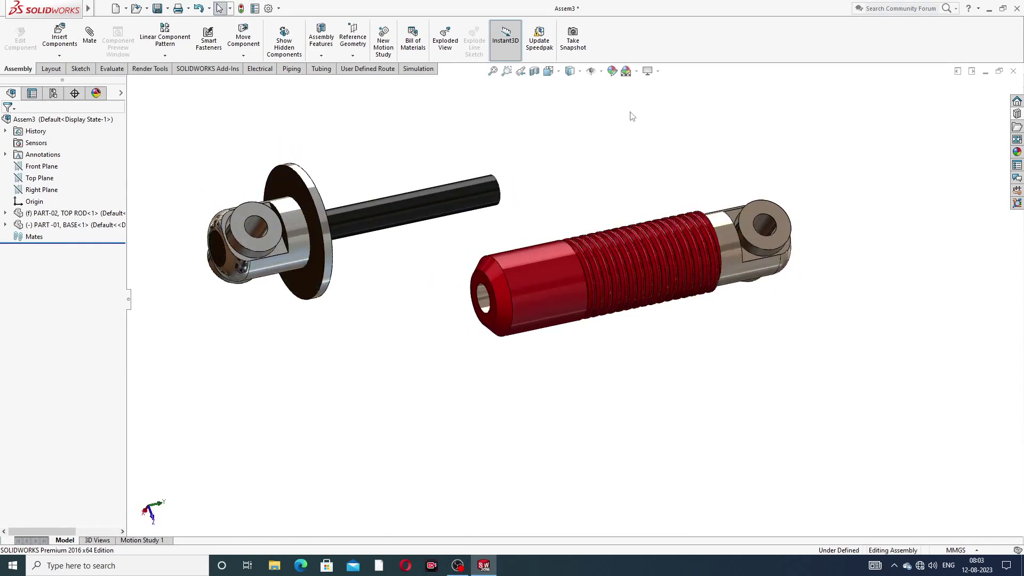
pyautogui.click(636, 71)
pyautogui.moveTo(542, 275); pyautogui.dragTo(497, 275, button='middle')
pyautogui.scroll(-4, 558, 265)
pyautogui.scroll(5, 564, 264)
pyautogui.moveTo(564, 264); pyautogui.dragTo(600, 282, button='middle')
pyautogui.scroll(-2, 570, 315)
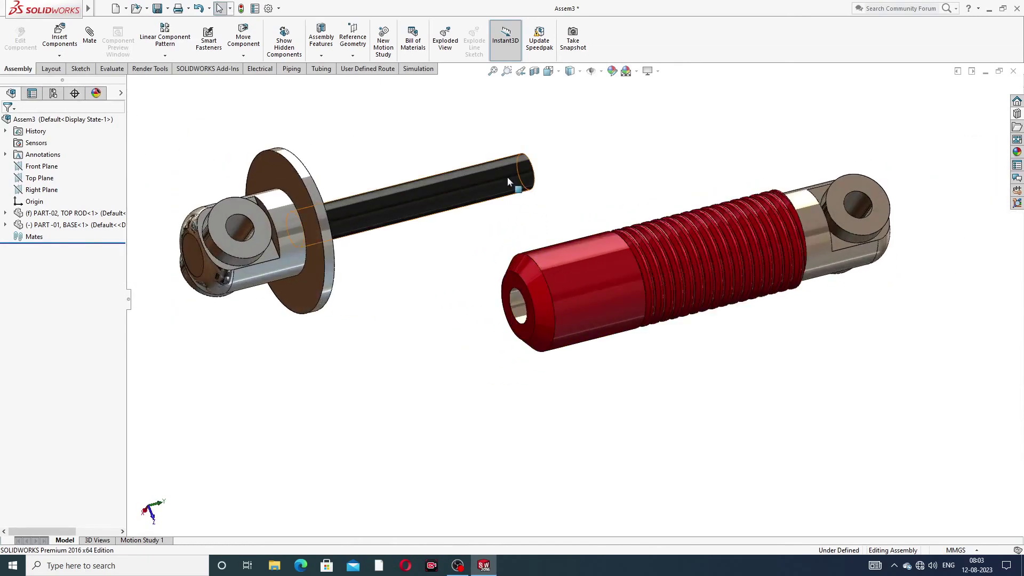
pyautogui.click(92, 48)
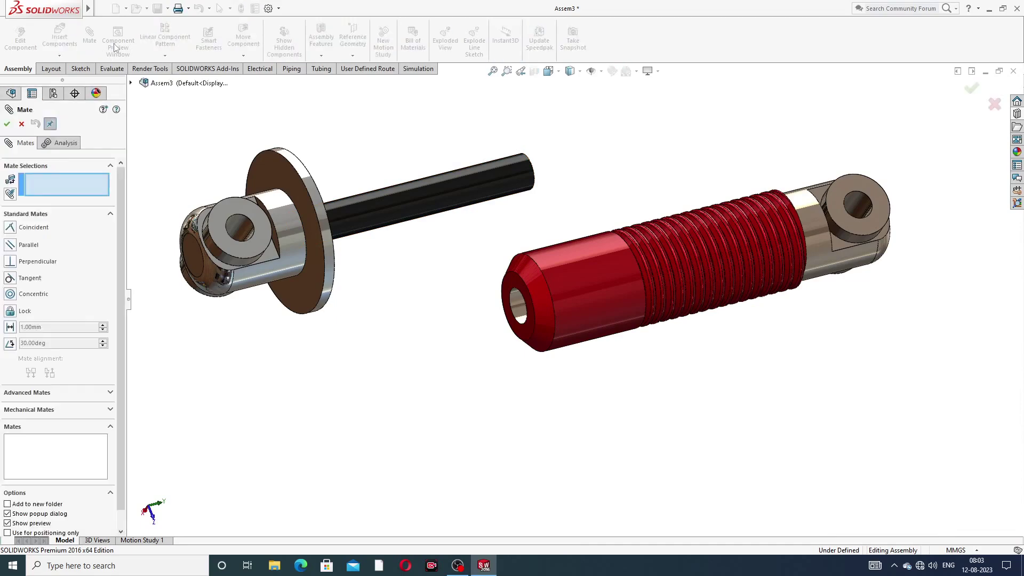
pyautogui.click(519, 303)
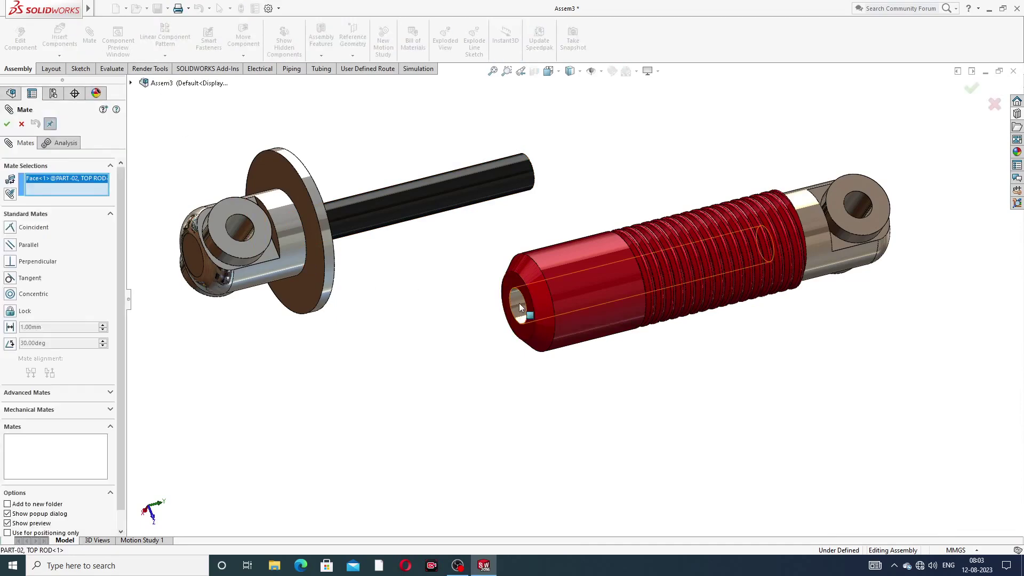
pyautogui.click(463, 183)
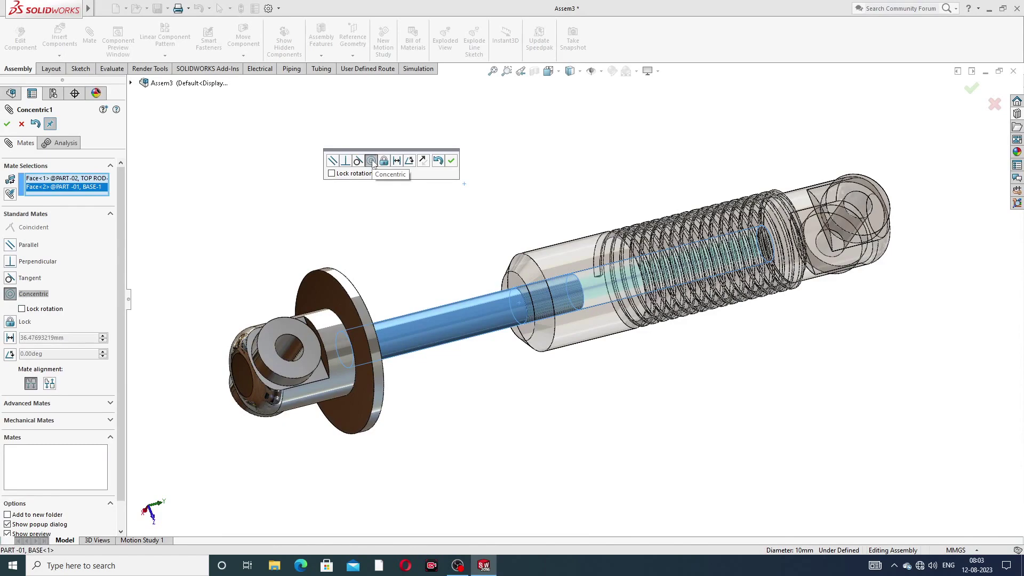
pyautogui.click(451, 162)
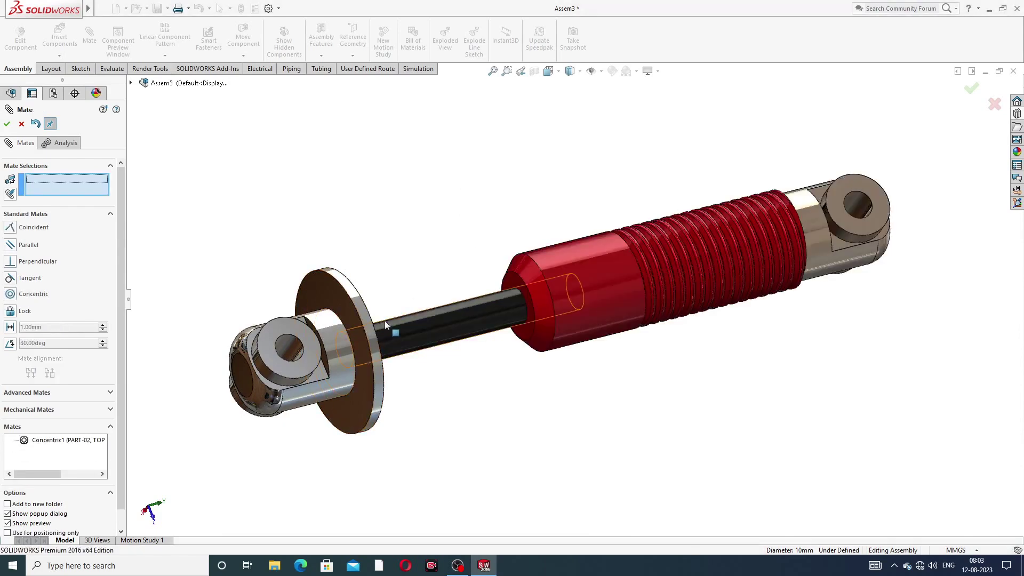
# Slide the base along the shared axis until its rod is clear of the top rod, then finish mating
pyautogui.scroll(3, 551, 314)
pyautogui.moveTo(551, 314); pyautogui.dragTo(480, 317, button='middle')
pyautogui.moveTo(430, 297); pyautogui.dragTo(458, 285)
pyautogui.moveTo(509, 361); pyautogui.dragTo(507, 303, button='middle')
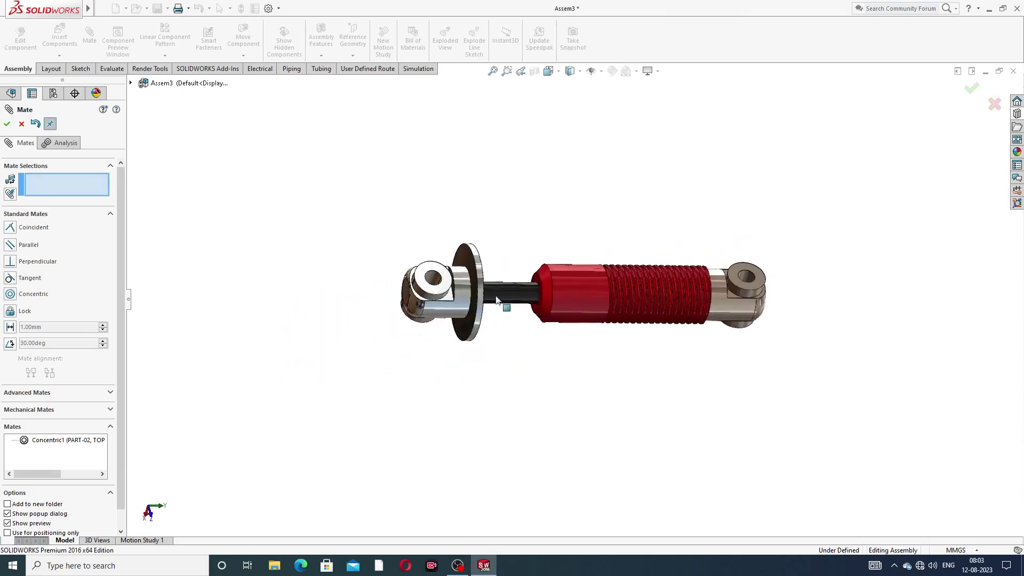
pyautogui.moveTo(472, 294); pyautogui.dragTo(325, 295)
pyautogui.scroll(3, 485, 341)
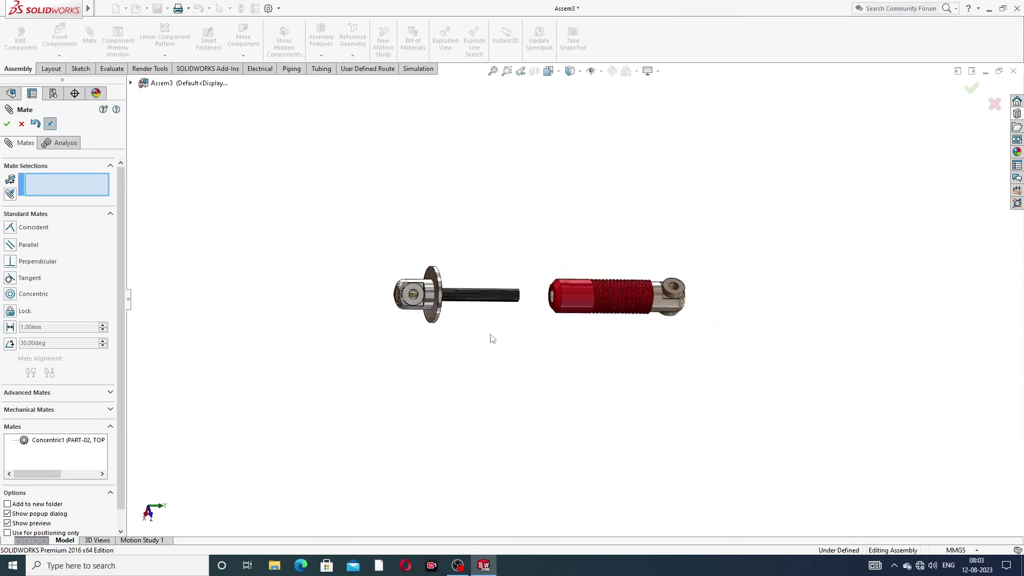
pyautogui.moveTo(501, 349); pyautogui.dragTo(385, 274, button='middle')
pyautogui.scroll(-3, 569, 355)
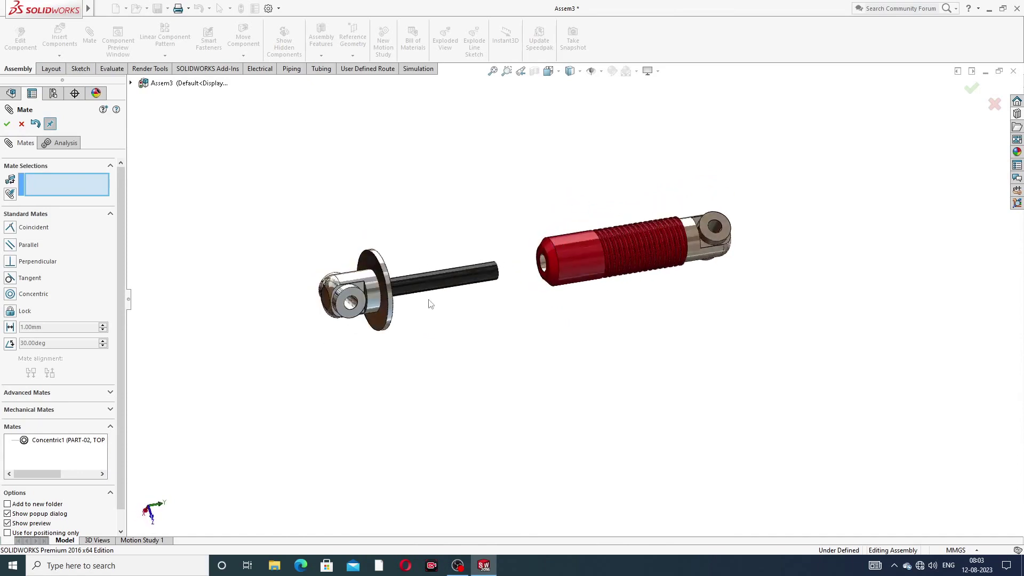
pyautogui.scroll(-2, 384, 274)
pyautogui.moveTo(382, 271); pyautogui.dragTo(341, 277)
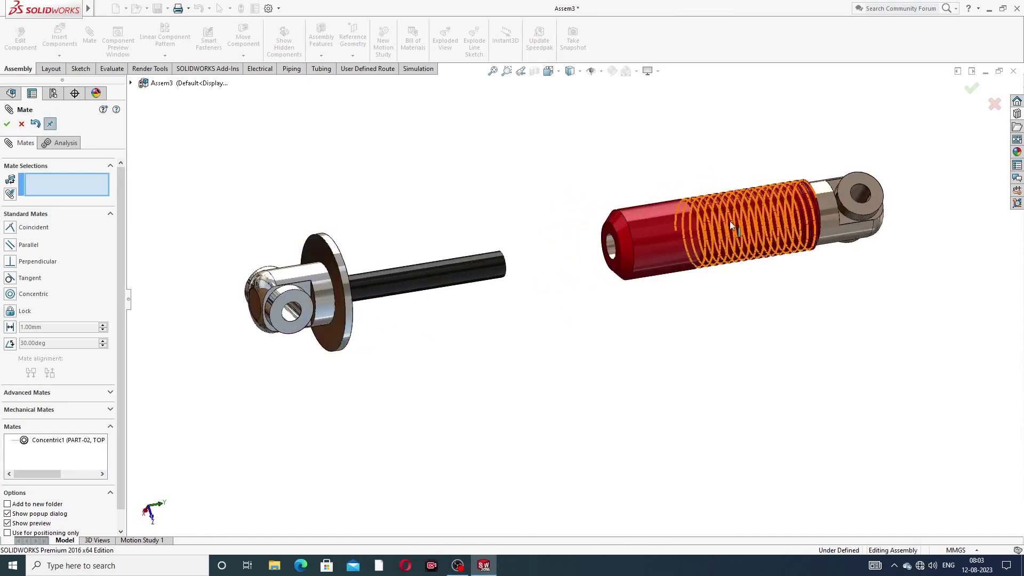
pyautogui.scroll(3, 726, 222)
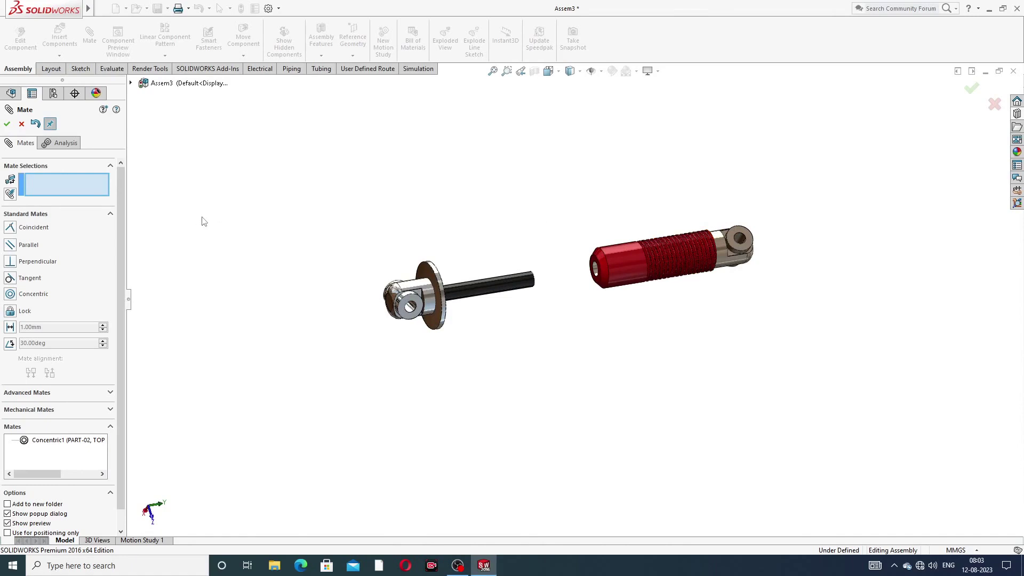
pyautogui.moveTo(617, 299); pyautogui.dragTo(593, 313, button='middle')
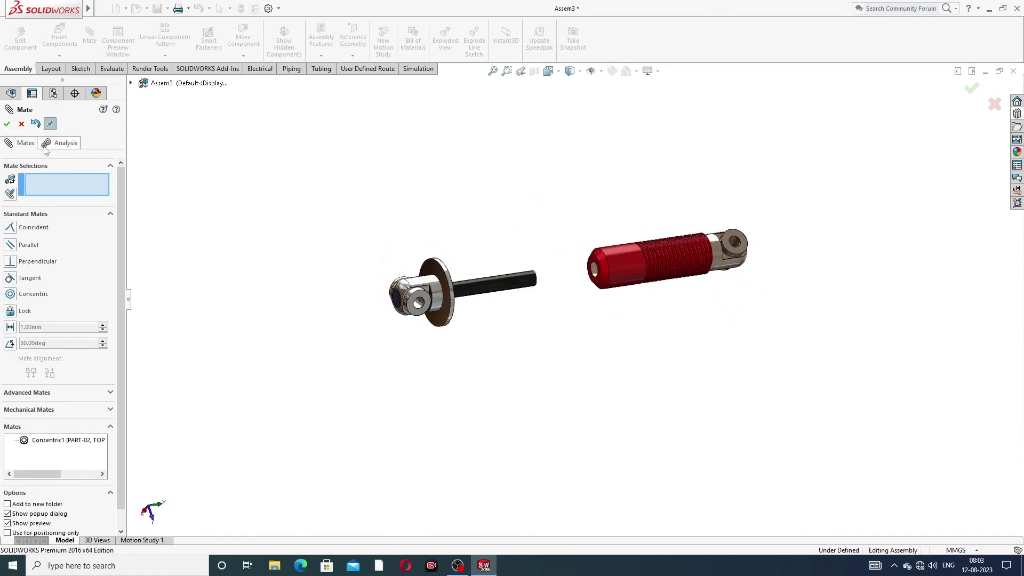
pyautogui.click(21, 124)
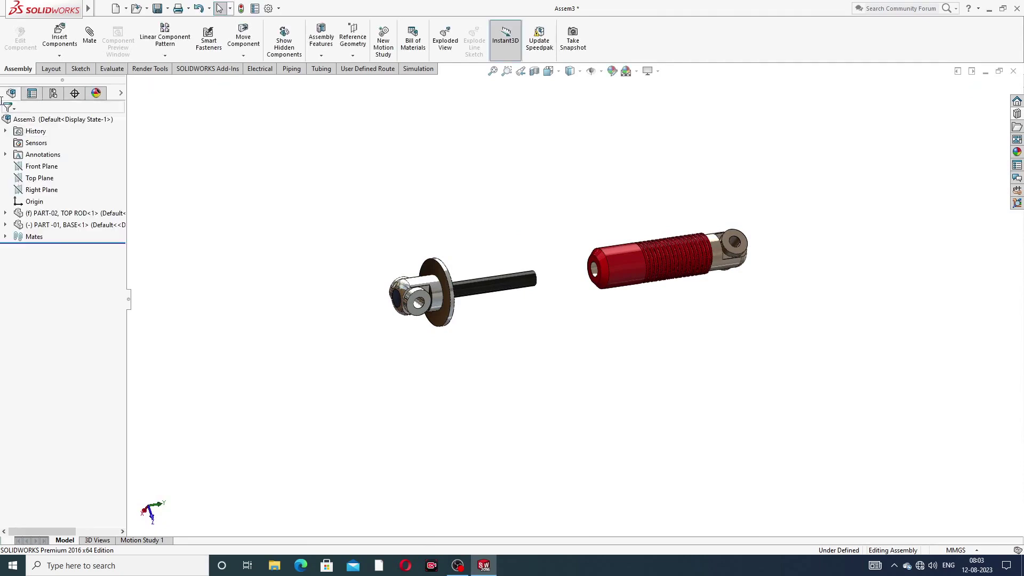
# Insert PART-04, NUT from the shock absorber folder and place it above the gap between base and top rod
pyautogui.click(59, 37)
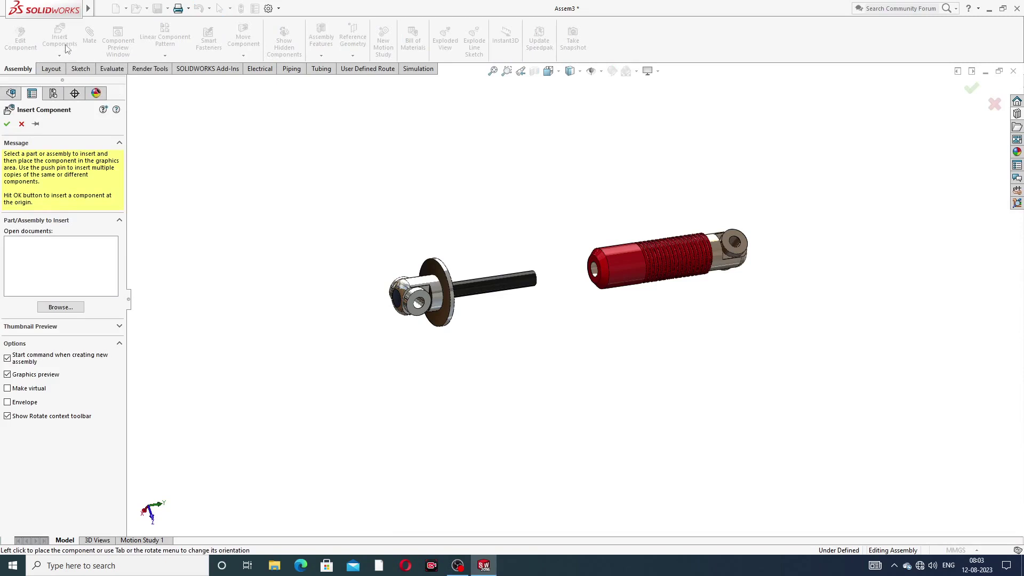
pyautogui.click(61, 308)
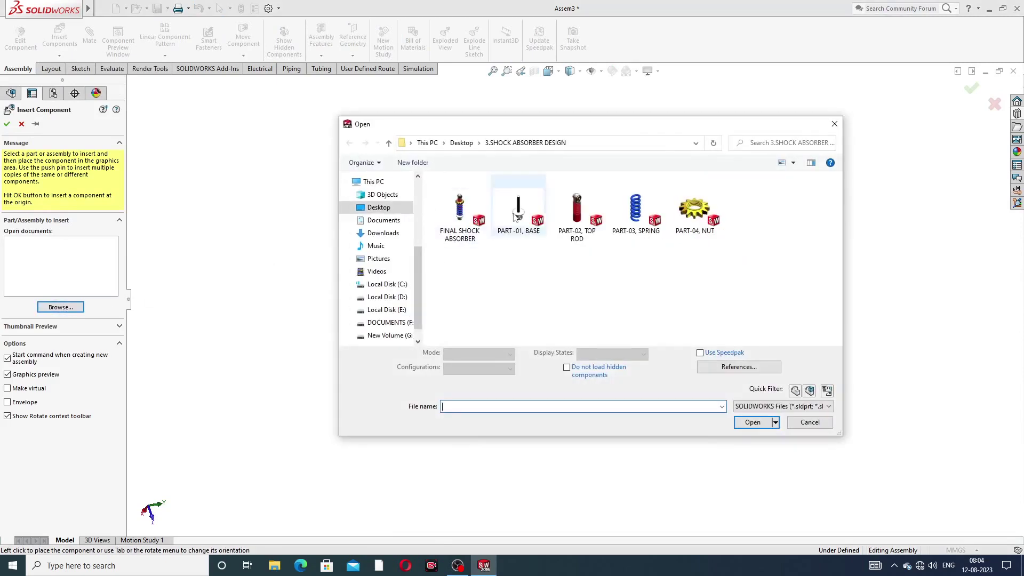
pyautogui.click(696, 213)
pyautogui.click(752, 417)
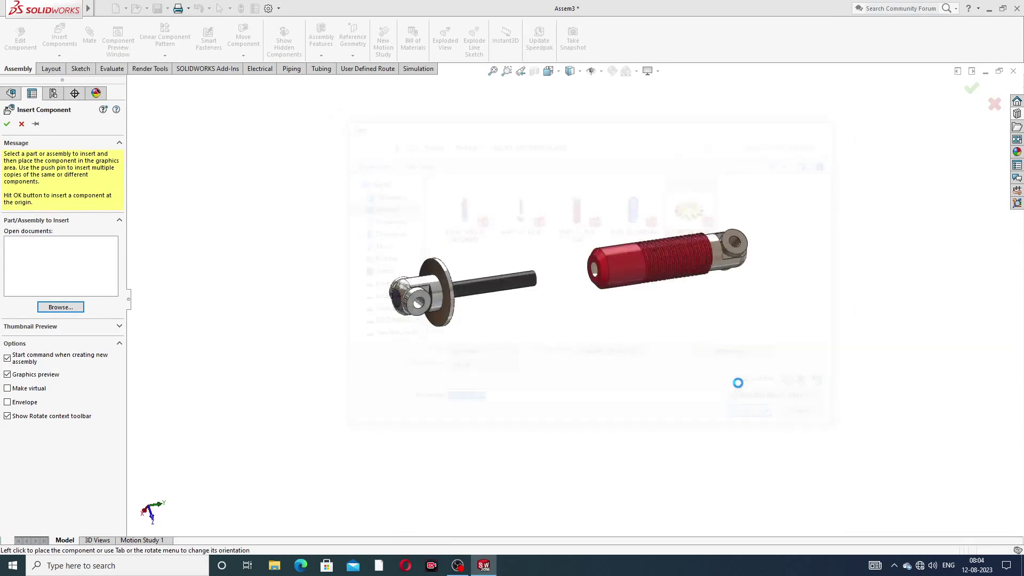
pyautogui.click(542, 212)
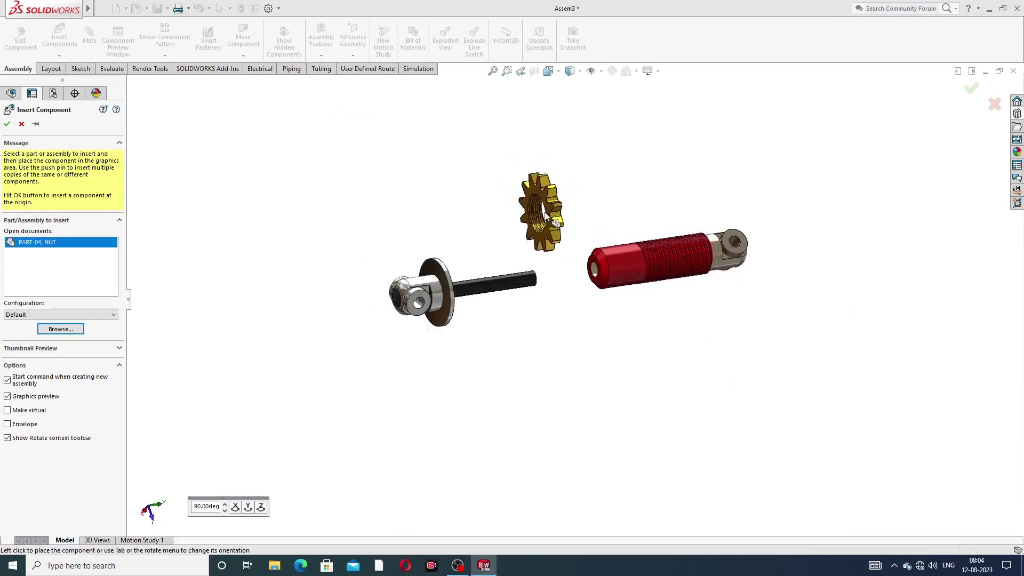
# Add a concentric mate between the top rod's outer cylindrical face and the inner circular face of the nut
pyautogui.moveTo(658, 225); pyautogui.dragTo(586, 224, button='middle')
pyautogui.scroll(-3, 569, 209)
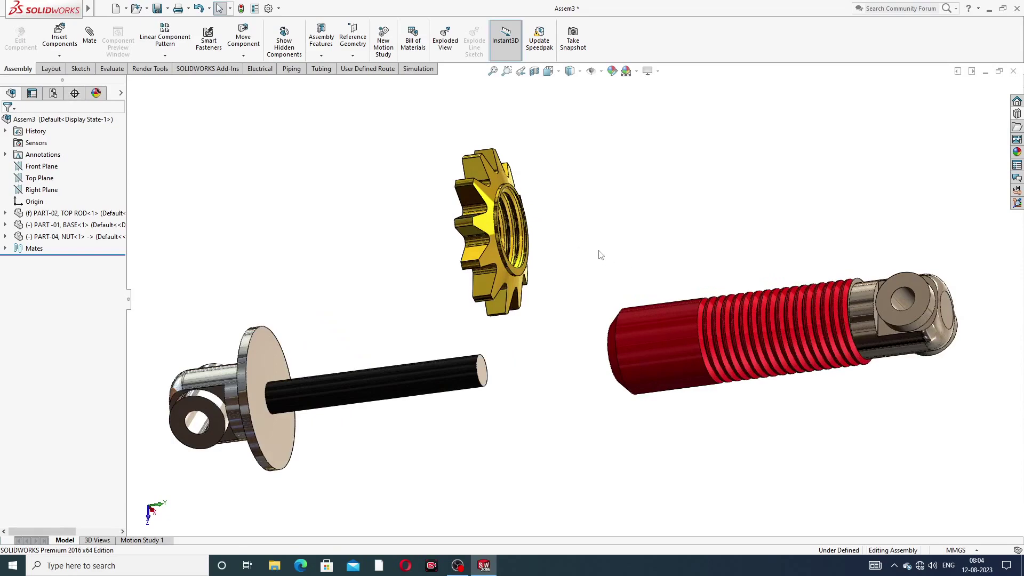
pyautogui.moveTo(600, 255); pyautogui.dragTo(568, 258, button='middle')
pyautogui.scroll(-3, 564, 256)
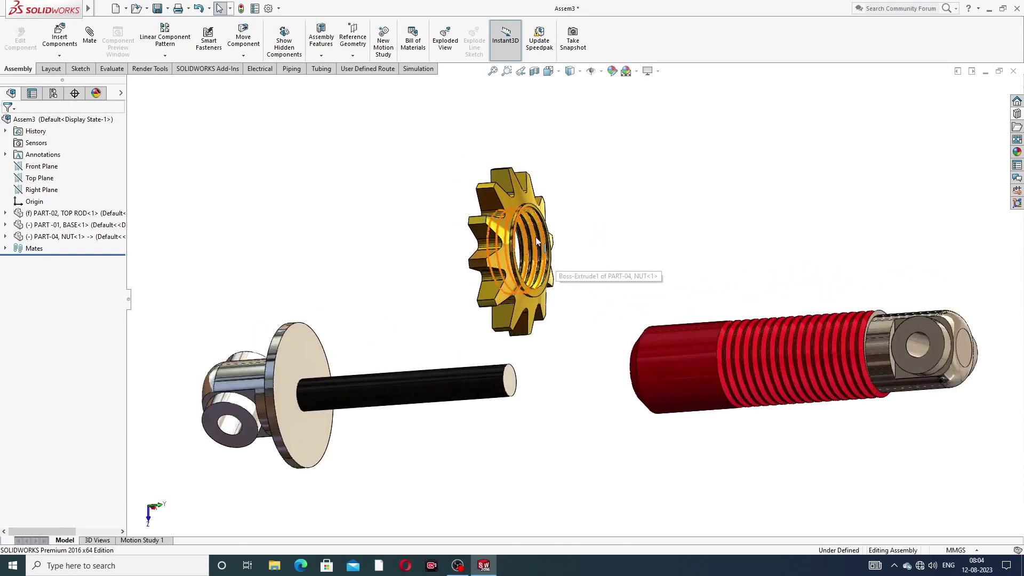
pyautogui.click(692, 338)
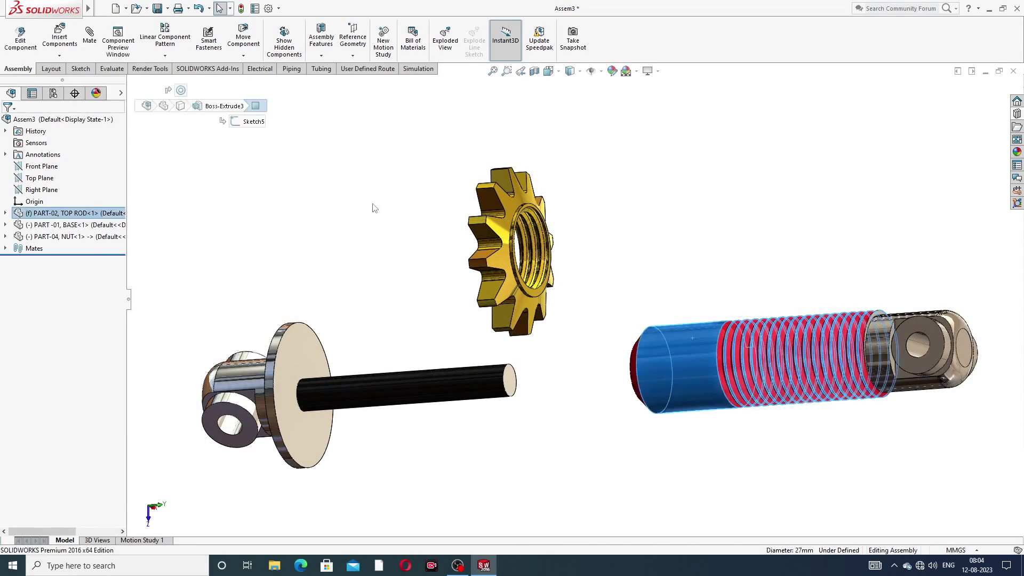
pyautogui.click(90, 38)
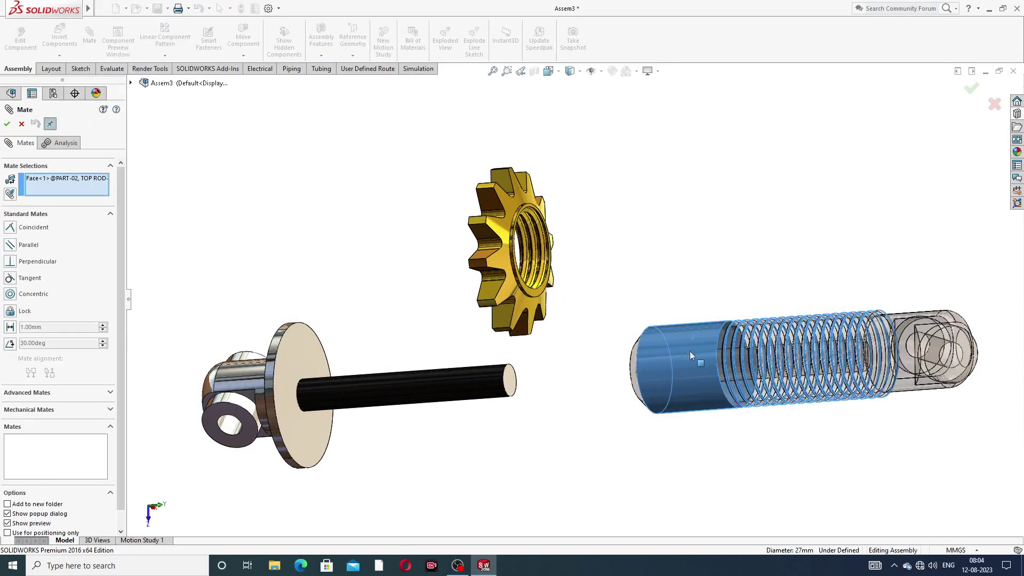
pyautogui.scroll(-2, 524, 243)
pyautogui.scroll(-2, 521, 229)
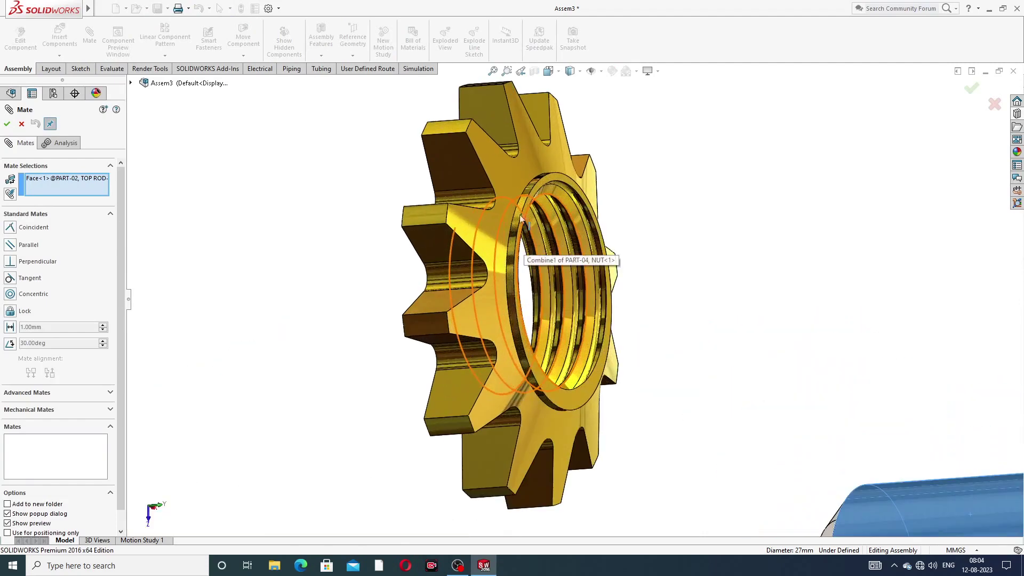
pyautogui.scroll(1, 577, 255)
pyautogui.click(576, 254)
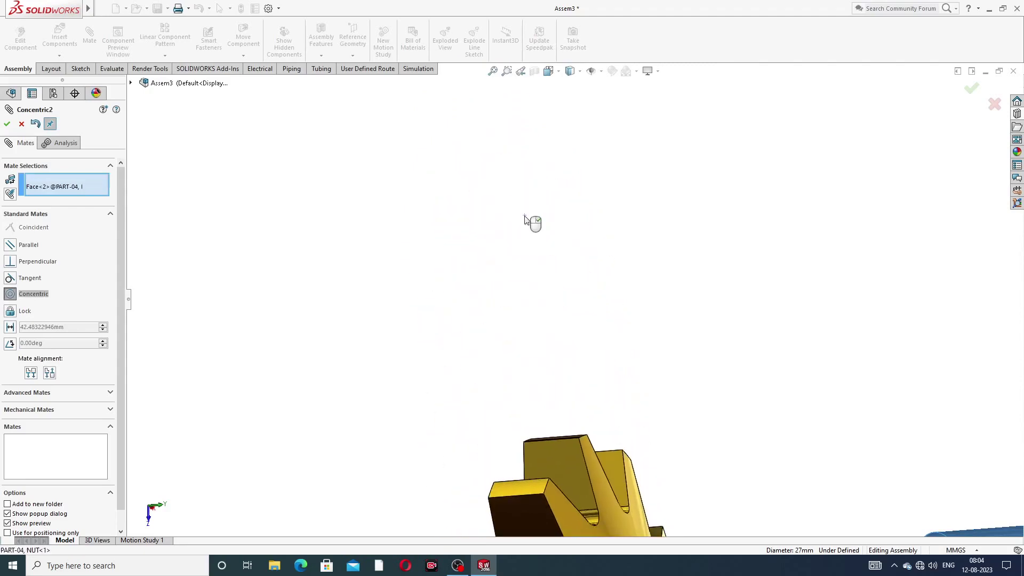
pyautogui.scroll(2, 691, 310)
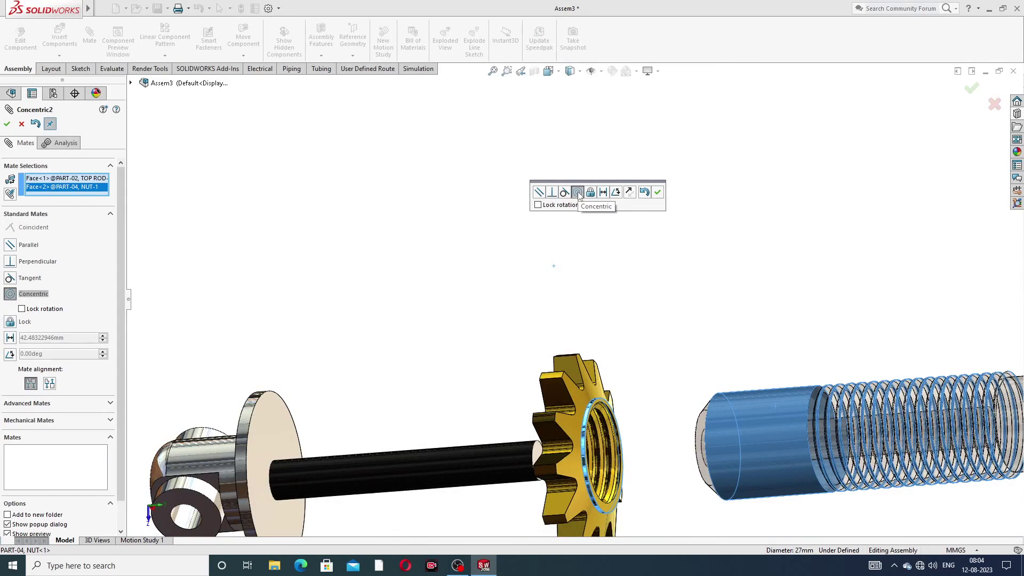
pyautogui.click(658, 192)
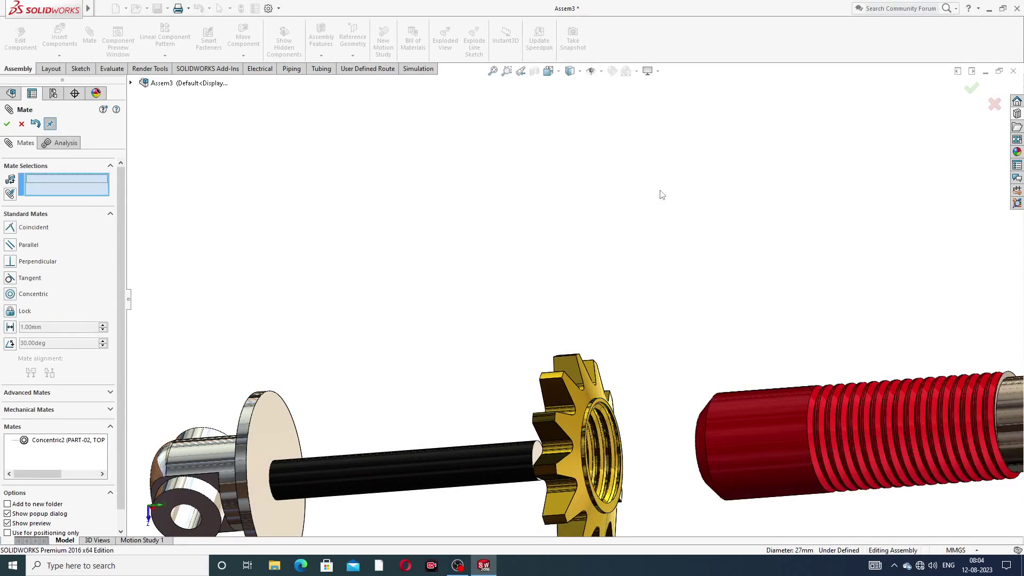
# Slide the nut along the shared axis to just in front of the top rod's open end and finish mating
pyautogui.scroll(3, 693, 277)
pyautogui.moveTo(715, 291); pyautogui.dragTo(690, 288, button='middle')
pyautogui.moveTo(583, 354); pyautogui.dragTo(638, 373)
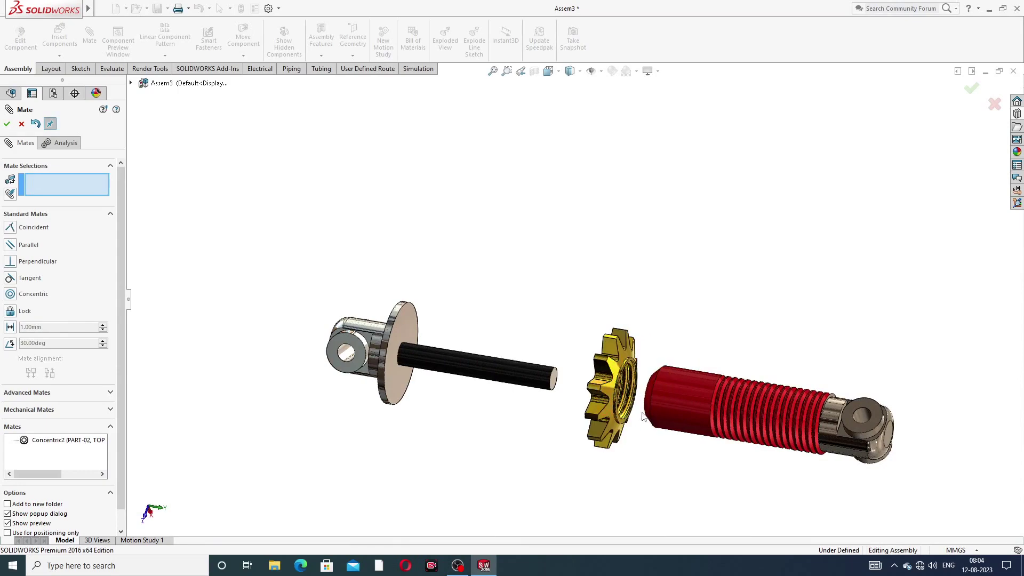
pyautogui.moveTo(644, 419); pyautogui.dragTo(661, 442, button='middle')
pyautogui.click(617, 362)
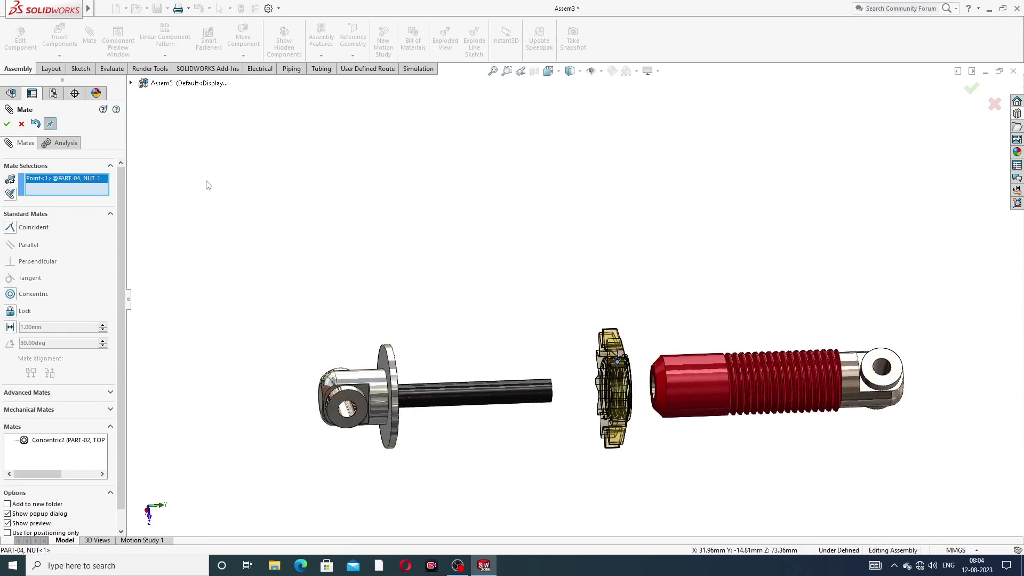
pyautogui.click(22, 124)
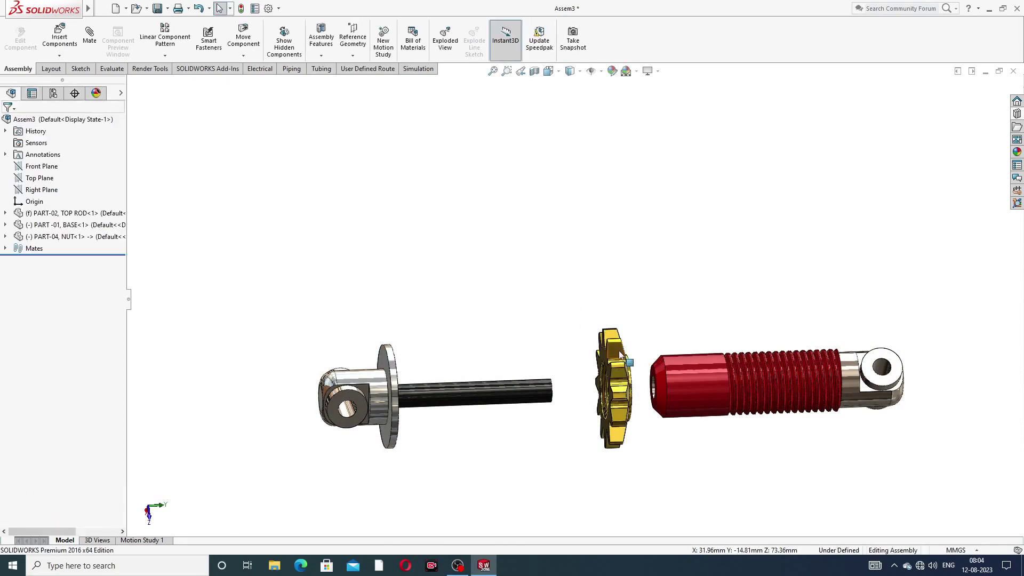
# Slide the nut along the top rod's thread and back out into the gap between the base and top rod
pyautogui.scroll(-3, 621, 355)
pyautogui.moveTo(621, 355); pyautogui.dragTo(628, 357, button='middle')
pyautogui.scroll(-2, 842, 358)
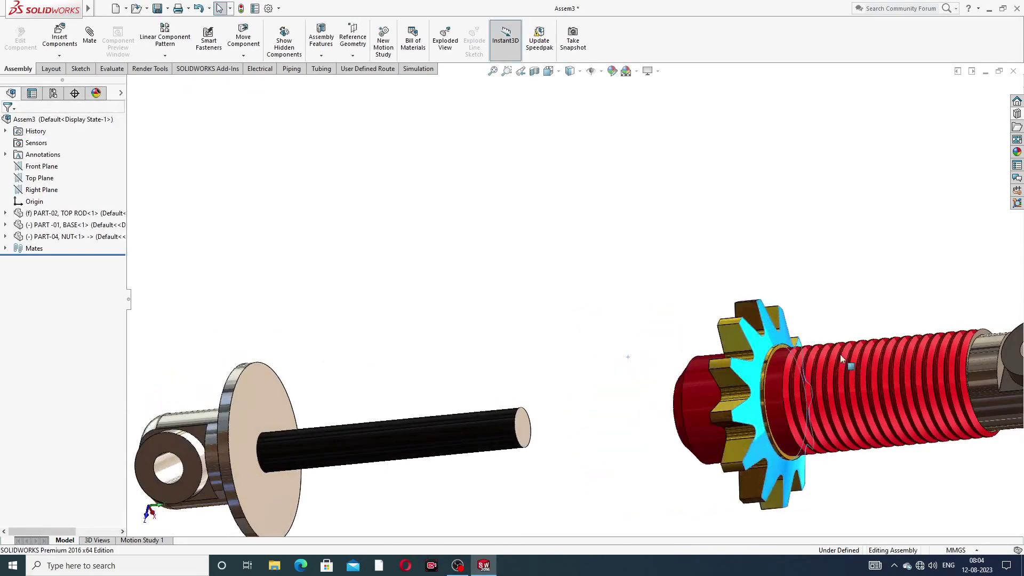
pyautogui.click(841, 359)
pyautogui.scroll(-2, 841, 358)
pyautogui.scroll(4, 716, 287)
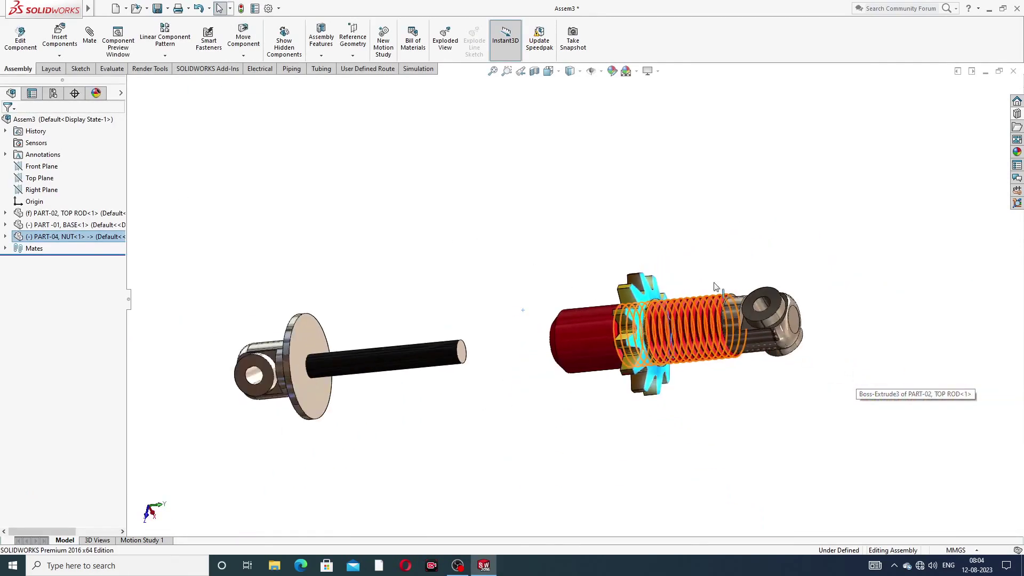
pyautogui.moveTo(655, 295); pyautogui.dragTo(514, 345)
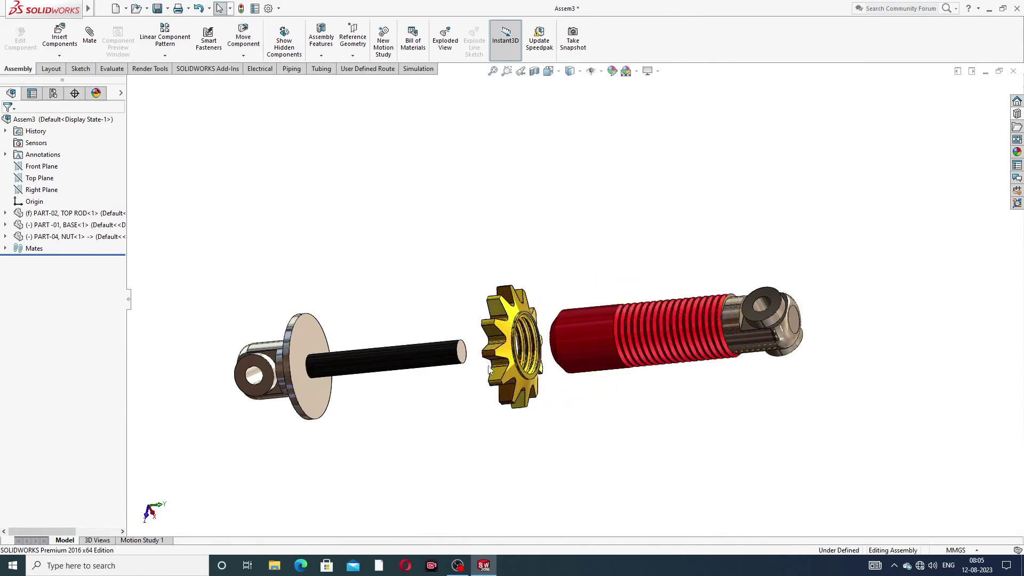
# Turn on the display of temporary axes for the assembly's components
pyautogui.scroll(-2, 556, 359)
pyautogui.scroll(3, 698, 334)
pyautogui.moveTo(699, 333); pyautogui.dragTo(587, 297, button='middle')
pyautogui.scroll(-2, 587, 297)
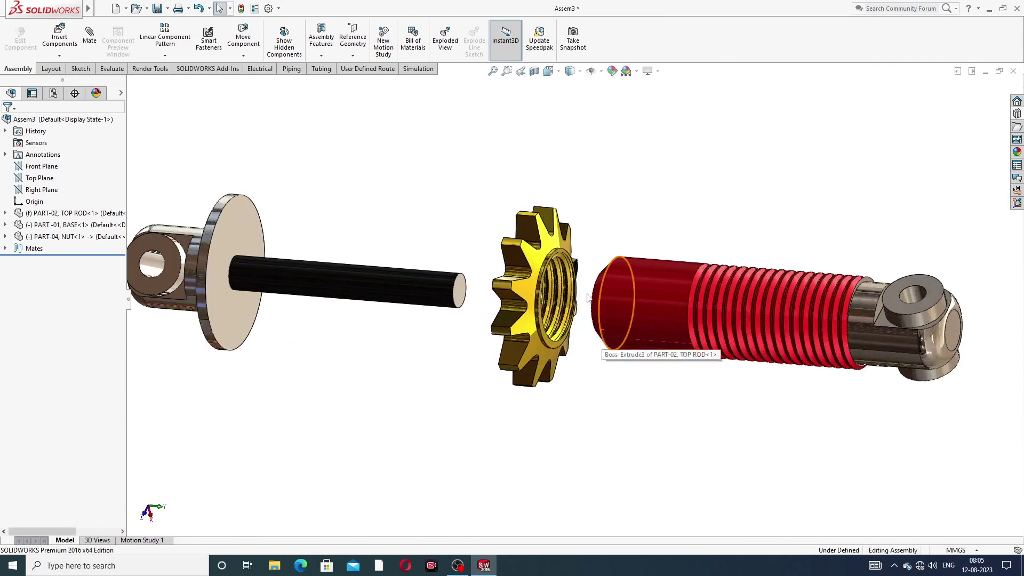
pyautogui.click(90, 36)
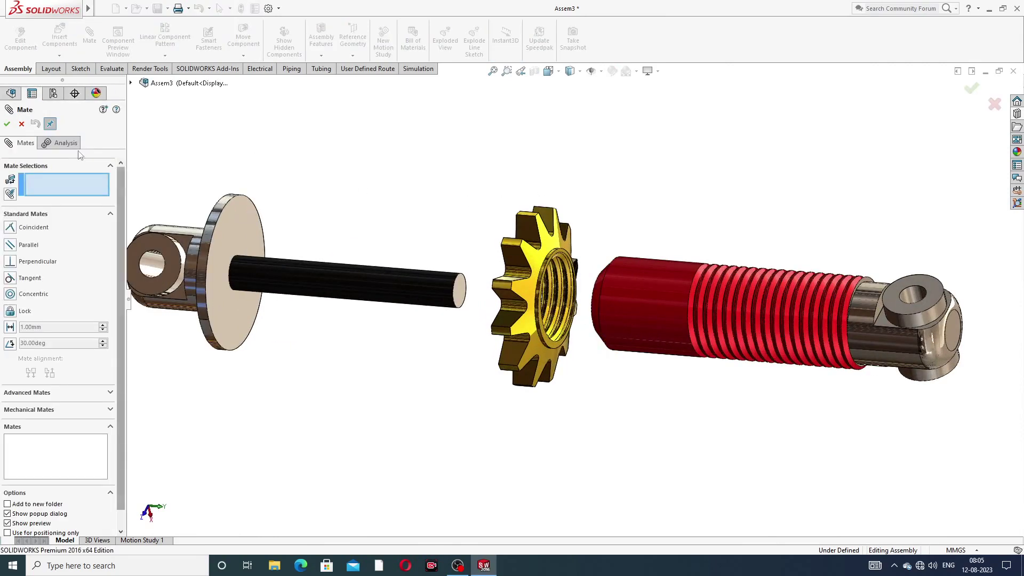
pyautogui.click(22, 124)
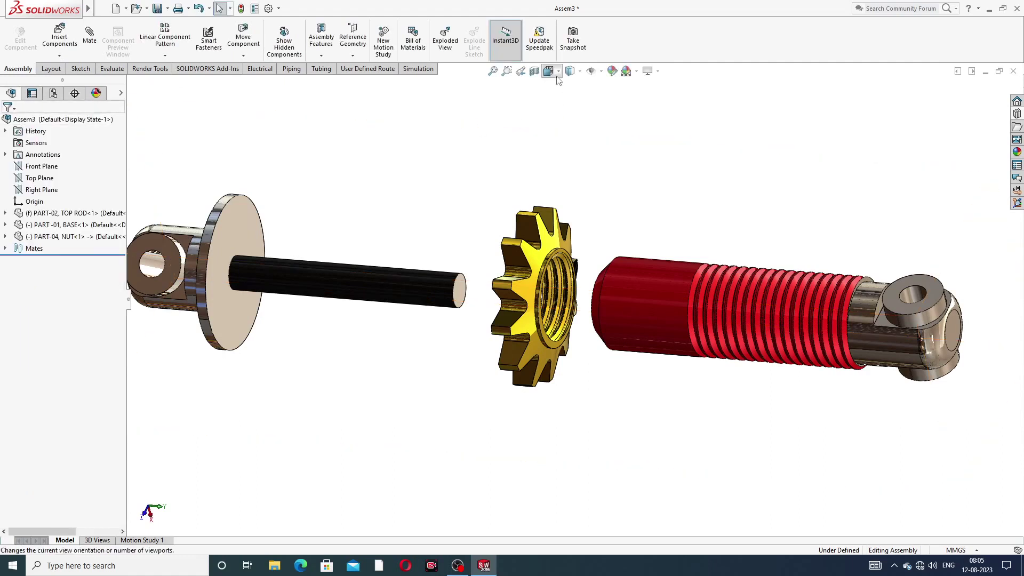
pyautogui.click(600, 72)
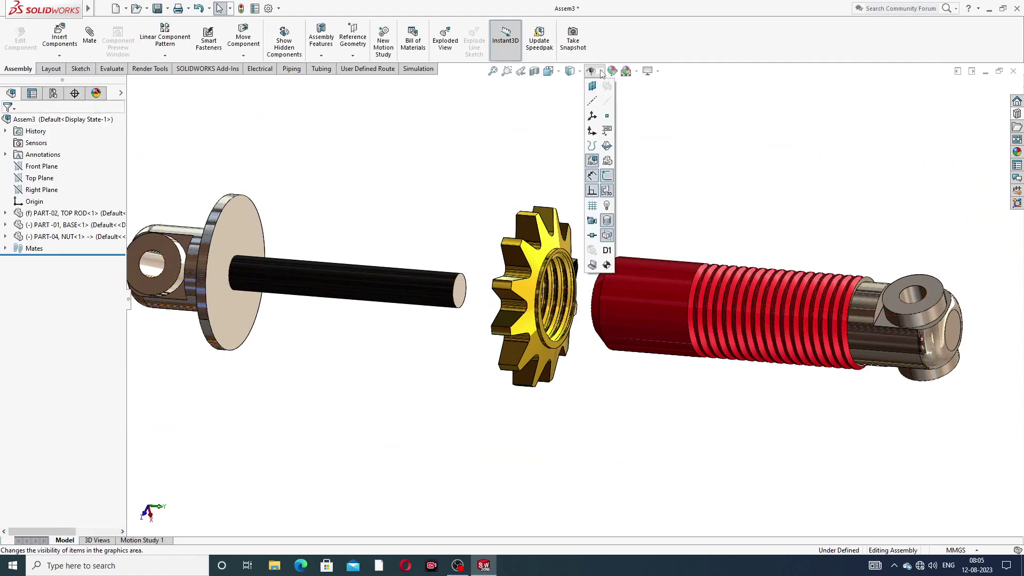
pyautogui.click(607, 102)
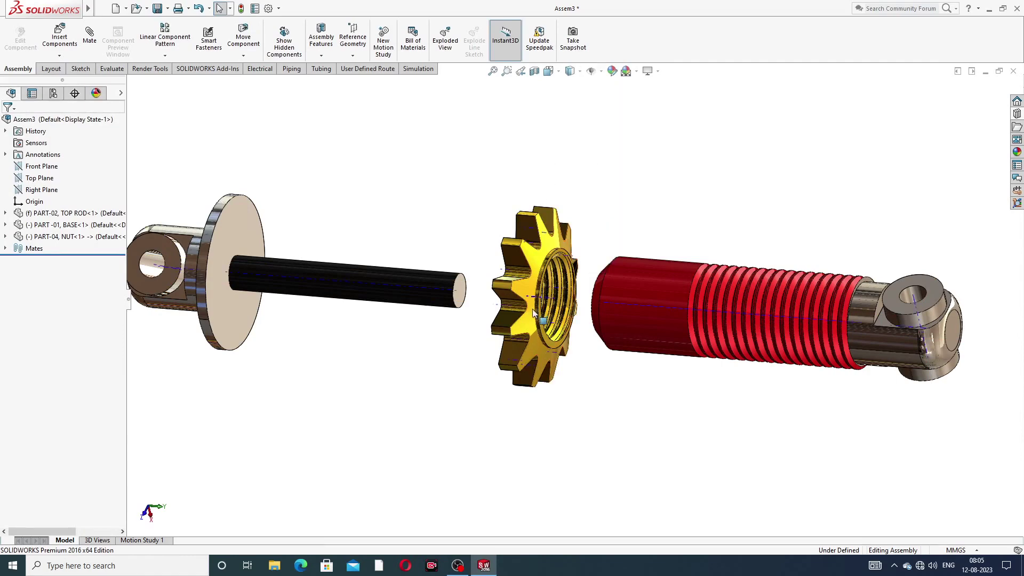
# Add a mechanical Screw mate of 1 revolution/mm between the top rod's central axis and the circular rim face of the nut
pyautogui.scroll(-3, 495, 318)
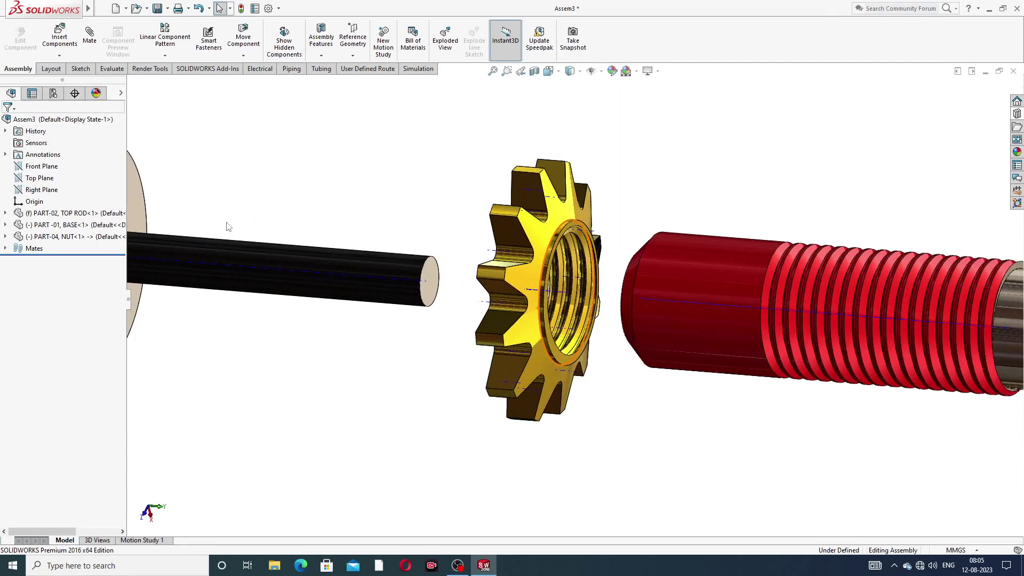
pyautogui.click(89, 43)
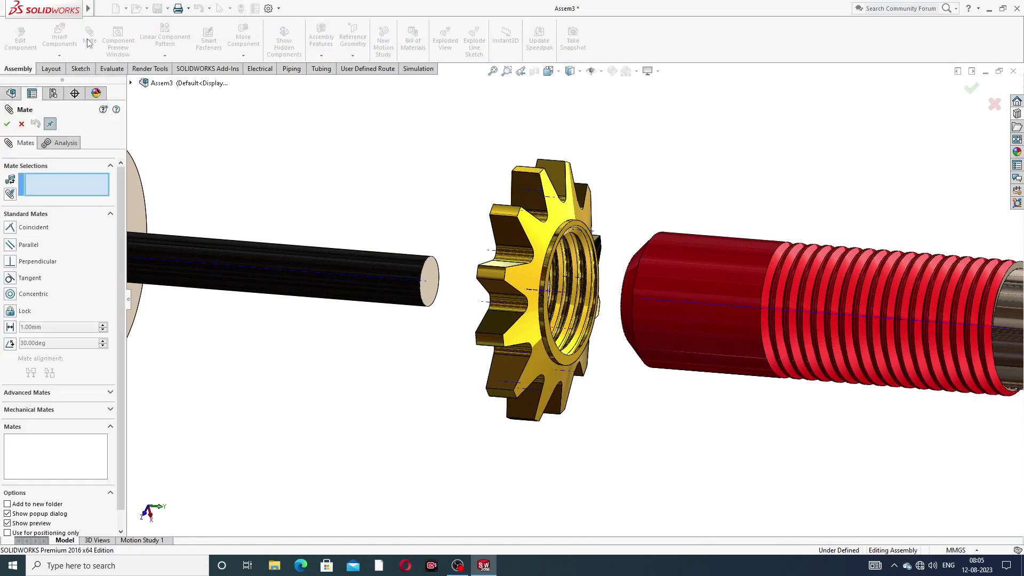
pyautogui.click(54, 409)
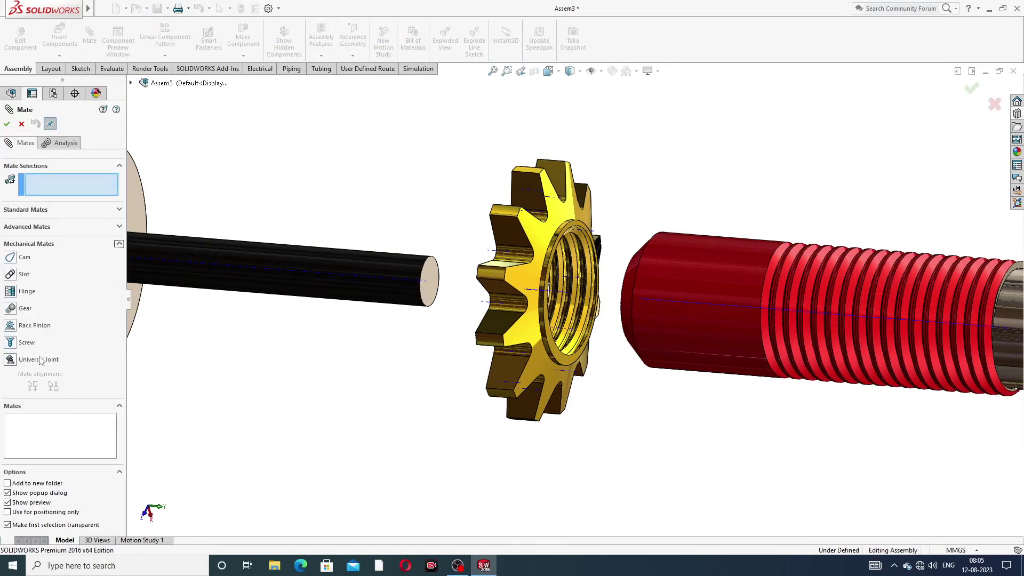
pyautogui.click(11, 343)
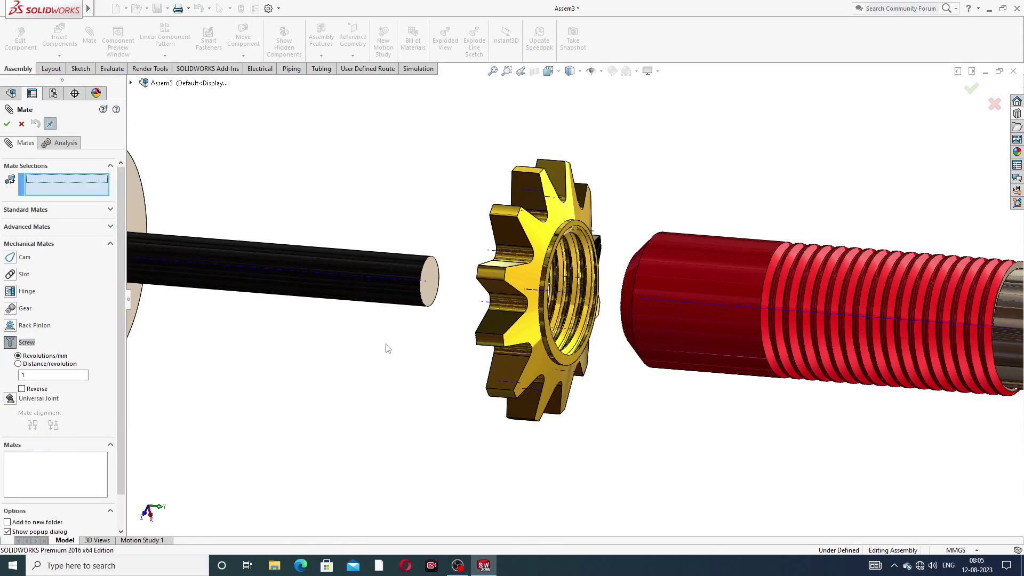
pyautogui.click(690, 302)
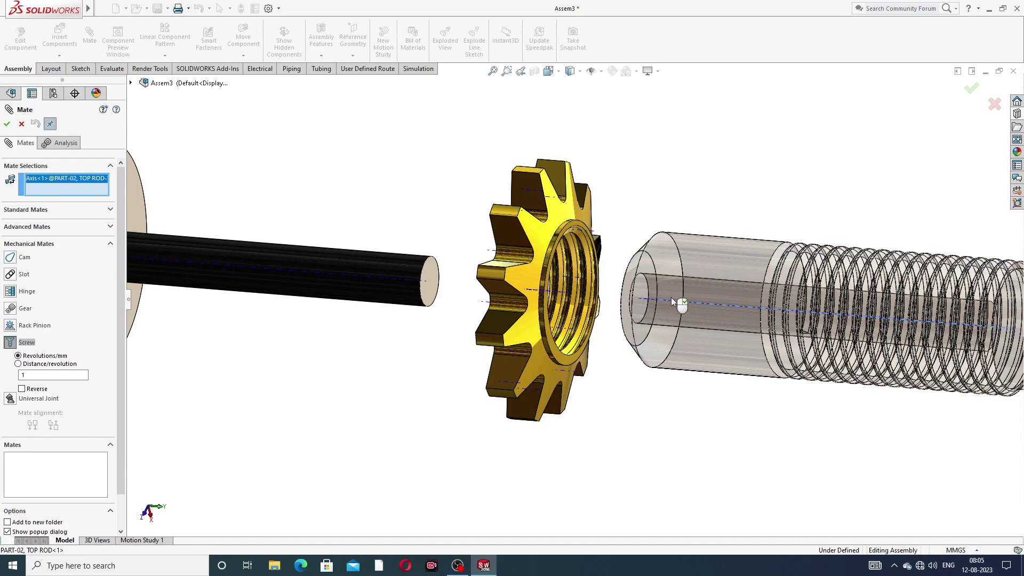
pyautogui.scroll(-3, 560, 246)
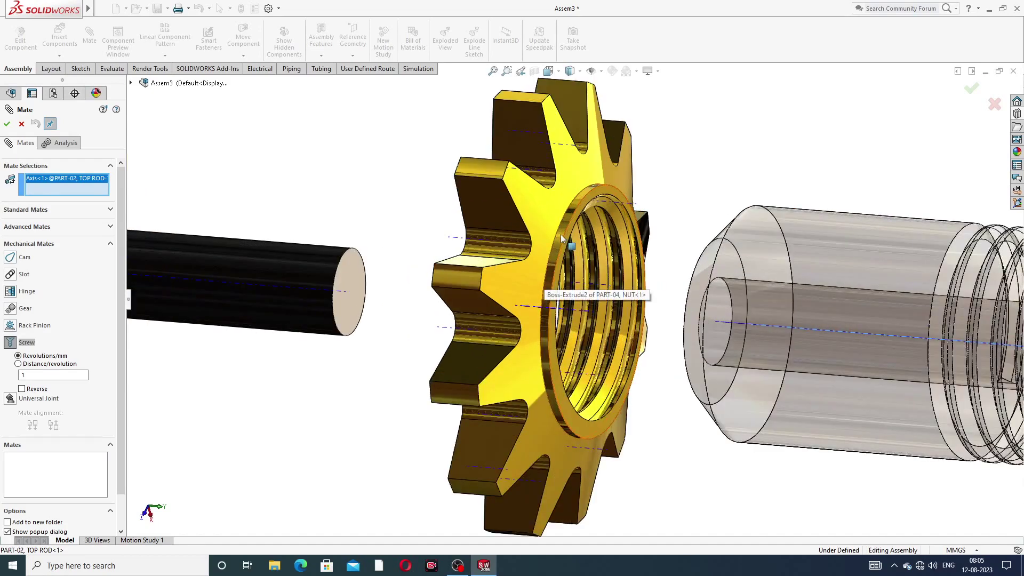
pyautogui.click(561, 239)
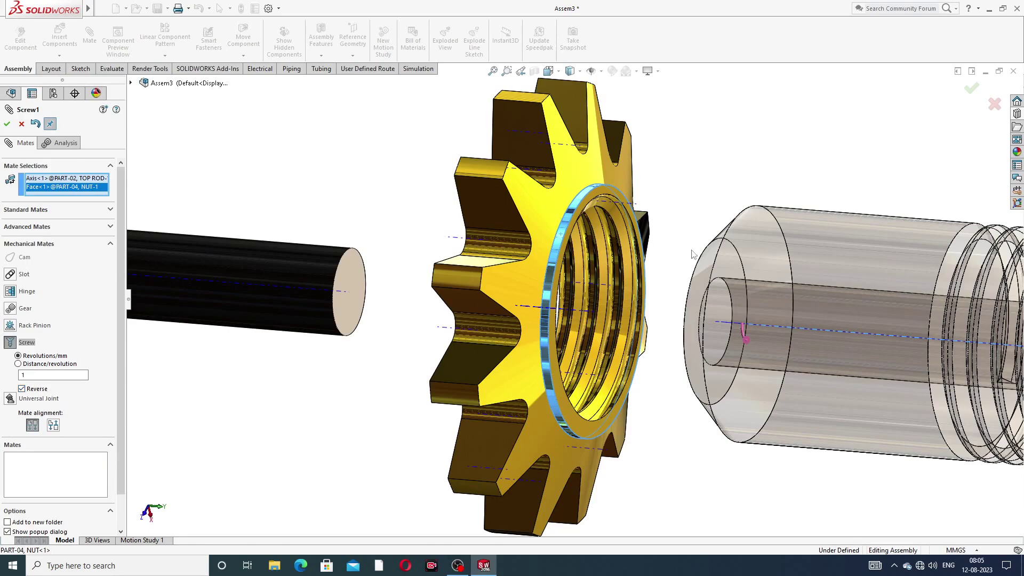
pyautogui.moveTo(763, 347); pyautogui.dragTo(744, 354, button='middle')
pyautogui.scroll(3, 740, 355)
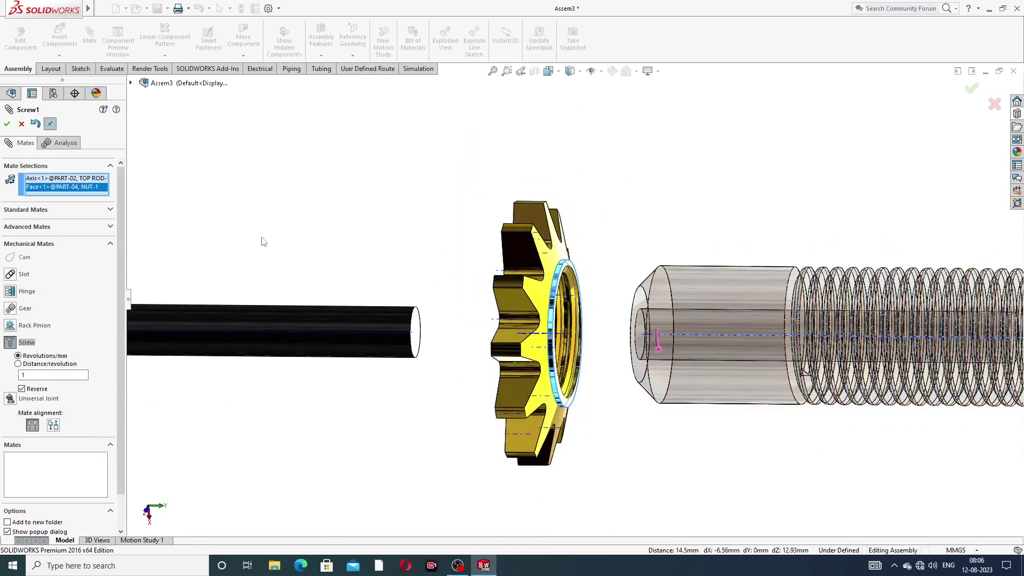
pyautogui.click(6, 125)
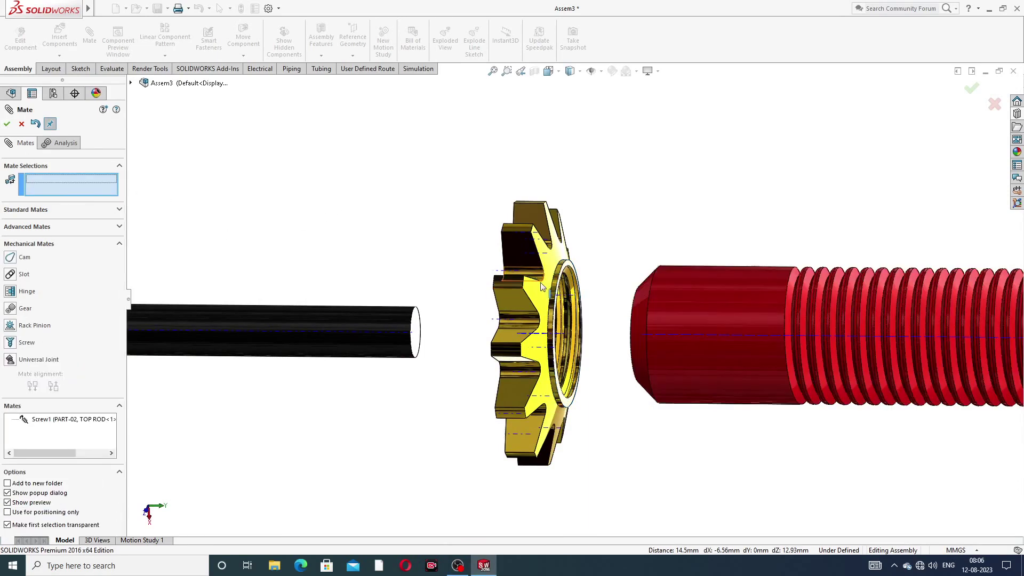
# Turn the nut about its axis several times to test the screw mate, and finish mating
pyautogui.moveTo(541, 287); pyautogui.dragTo(568, 252)
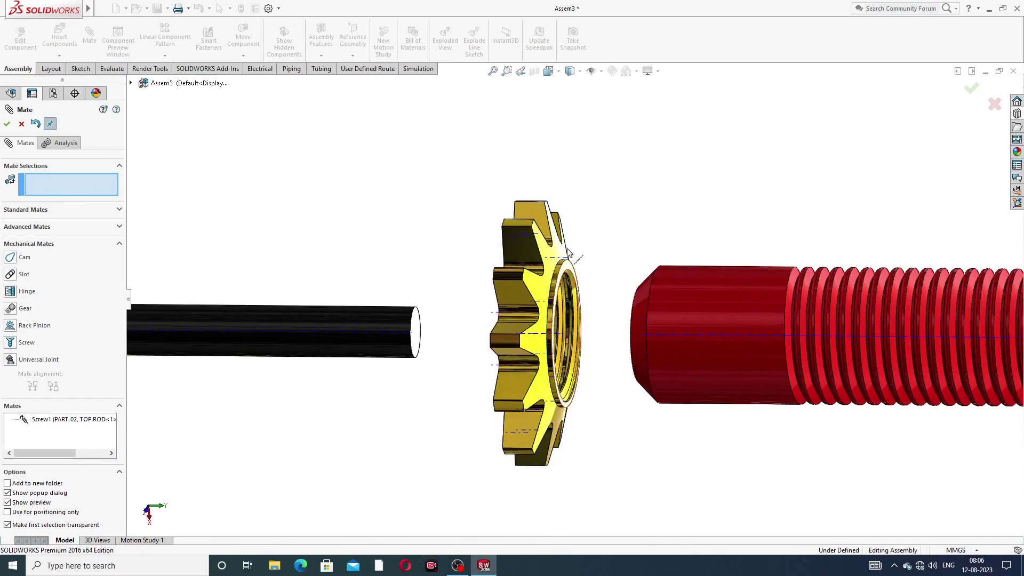
pyautogui.scroll(3, 598, 283)
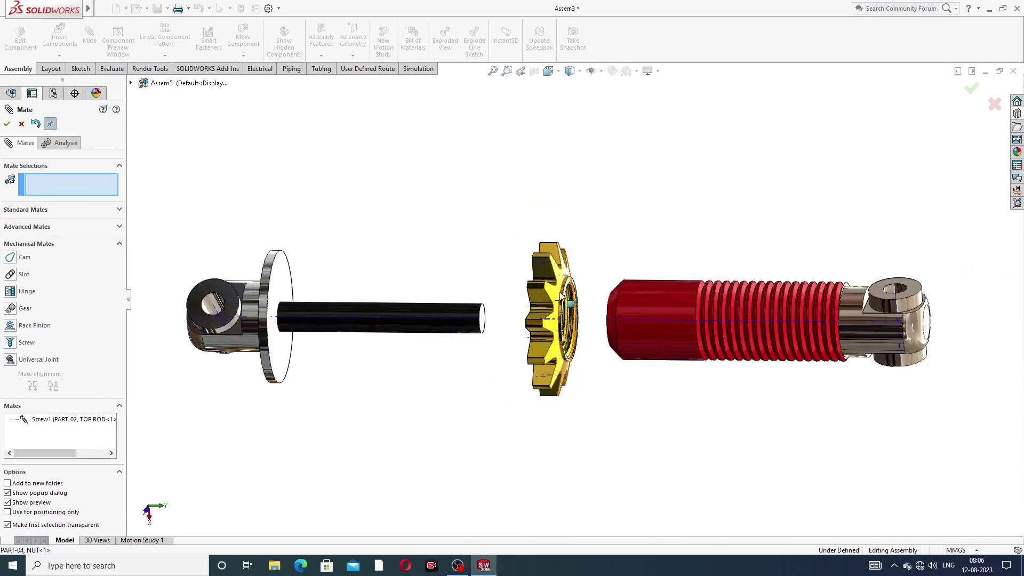
pyautogui.moveTo(562, 302); pyautogui.dragTo(573, 368)
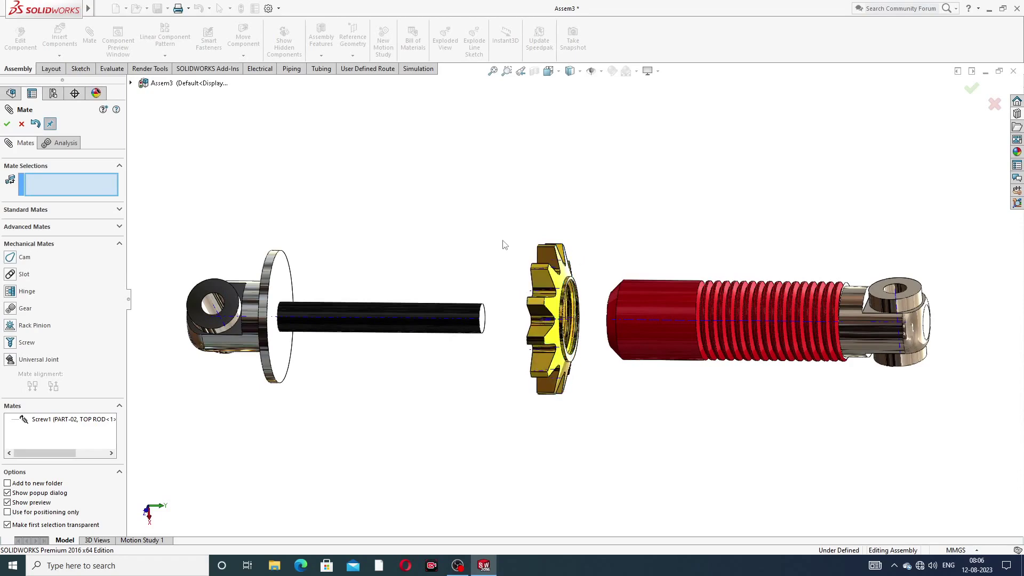
pyautogui.moveTo(565, 315); pyautogui.dragTo(620, 323, button='middle')
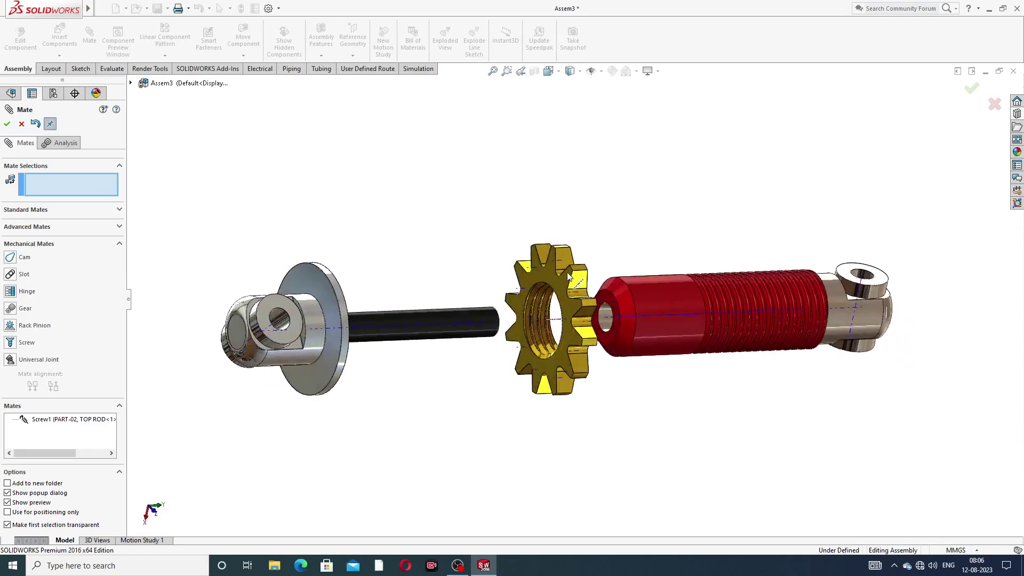
pyautogui.moveTo(563, 278); pyautogui.dragTo(592, 373)
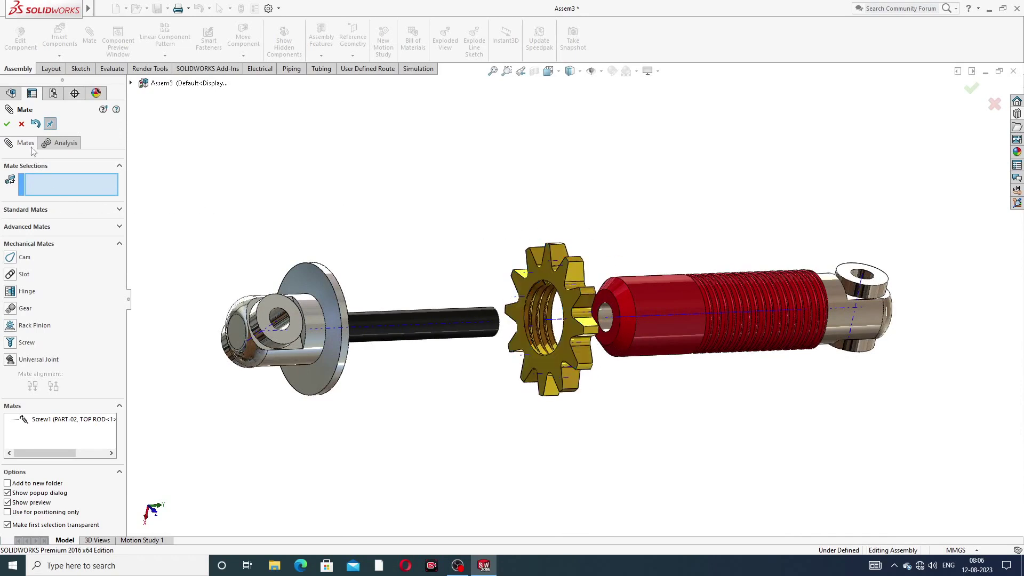
pyautogui.click(7, 124)
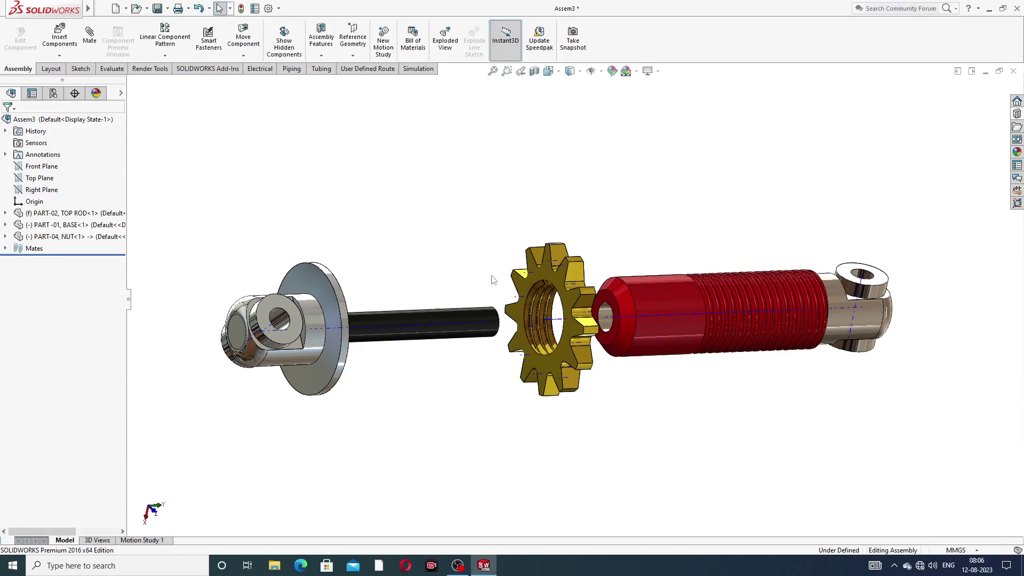
# Slide the base along the shared axis farther away from the nut to make room for the spring
pyautogui.moveTo(578, 360); pyautogui.dragTo(532, 308, button='middle')
pyautogui.scroll(-2, 532, 308)
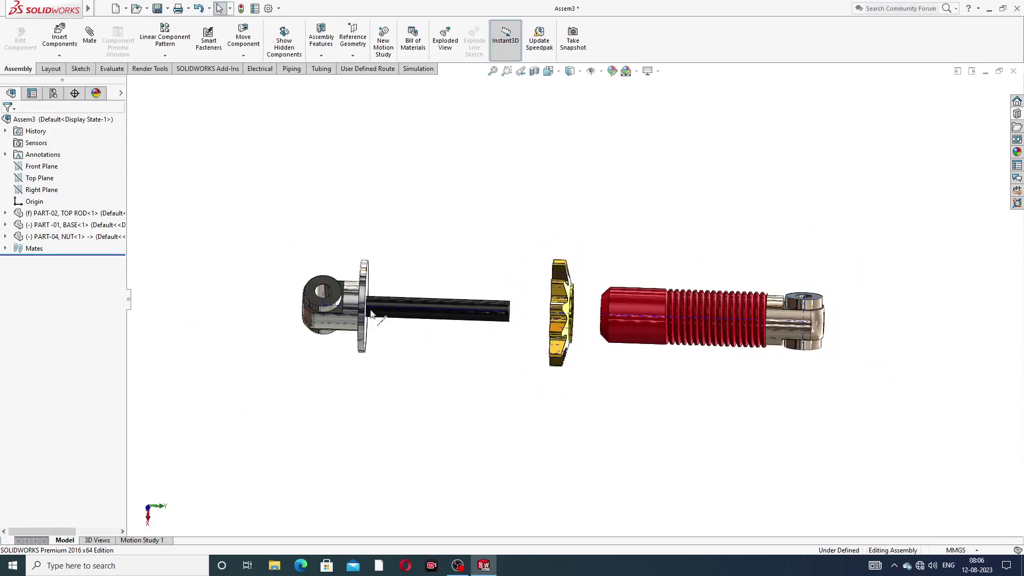
pyautogui.moveTo(418, 327); pyautogui.dragTo(367, 288, button='middle')
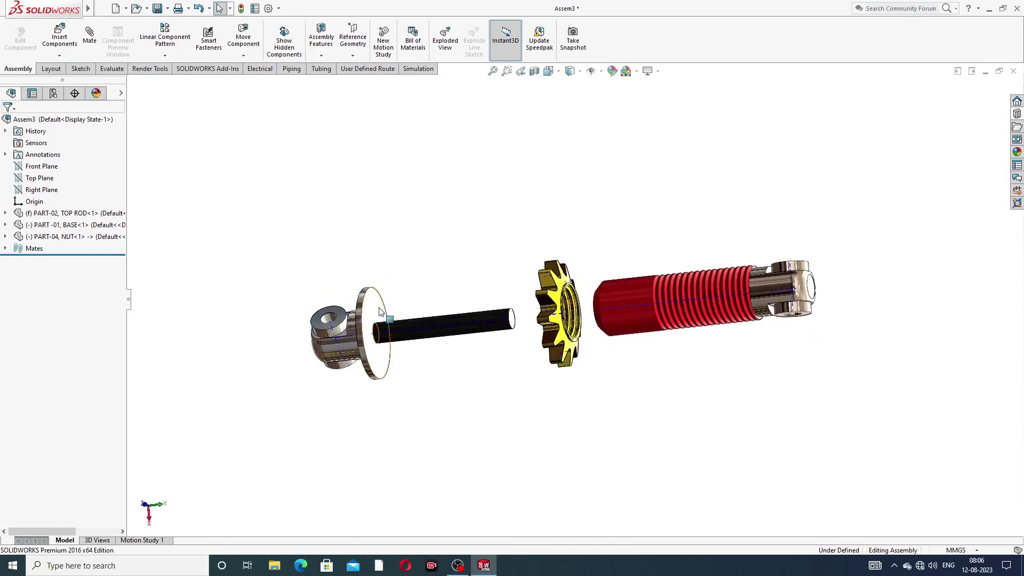
pyautogui.moveTo(352, 297); pyautogui.dragTo(329, 297)
pyautogui.press('Escape')
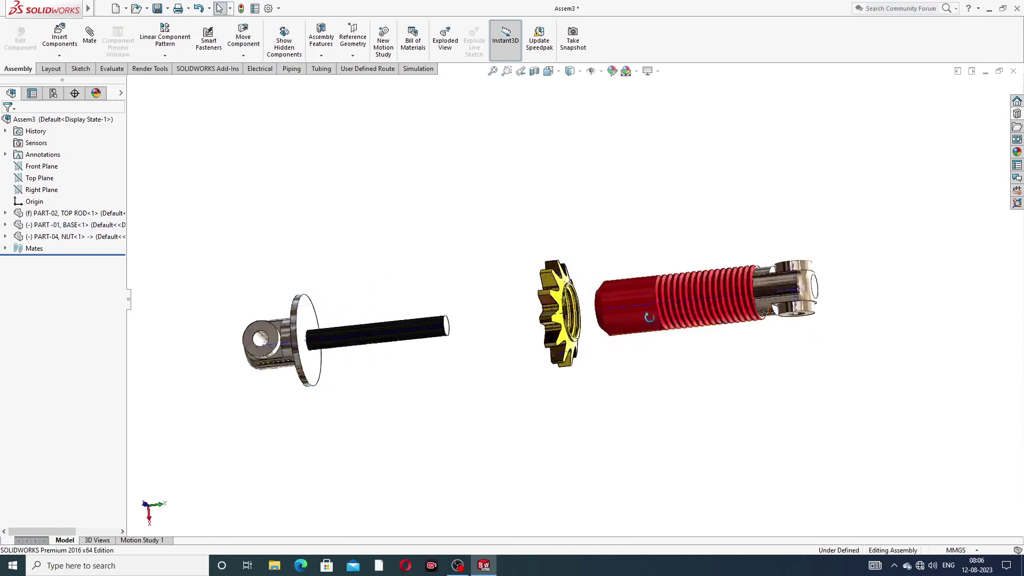
# Insert PART-03, SPRING from the 3.SHOCK ABSORBER DESIGN folder and place it above the gap between base and nut
pyautogui.moveTo(629, 319); pyautogui.dragTo(480, 323, button='middle')
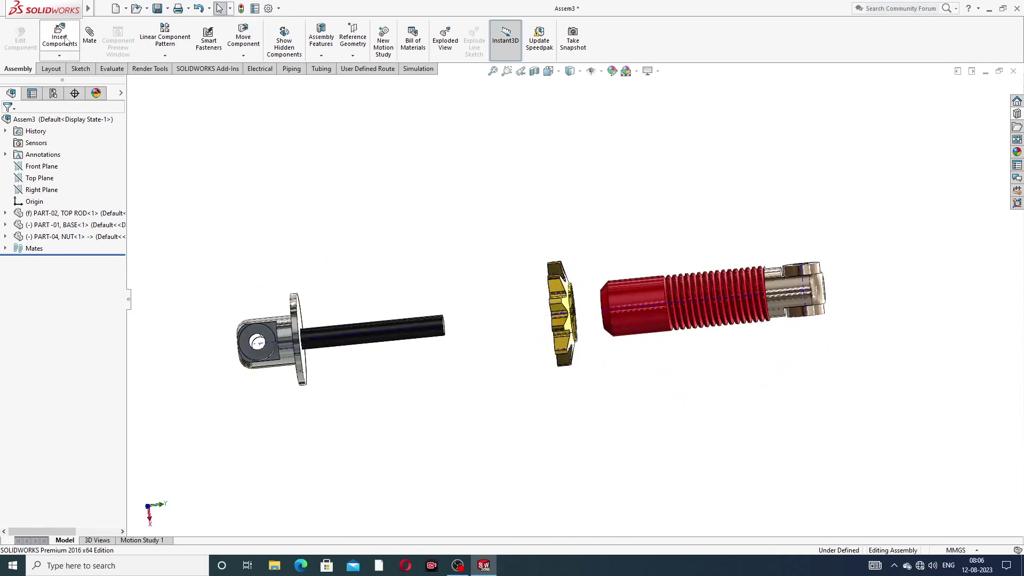
pyautogui.click(59, 37)
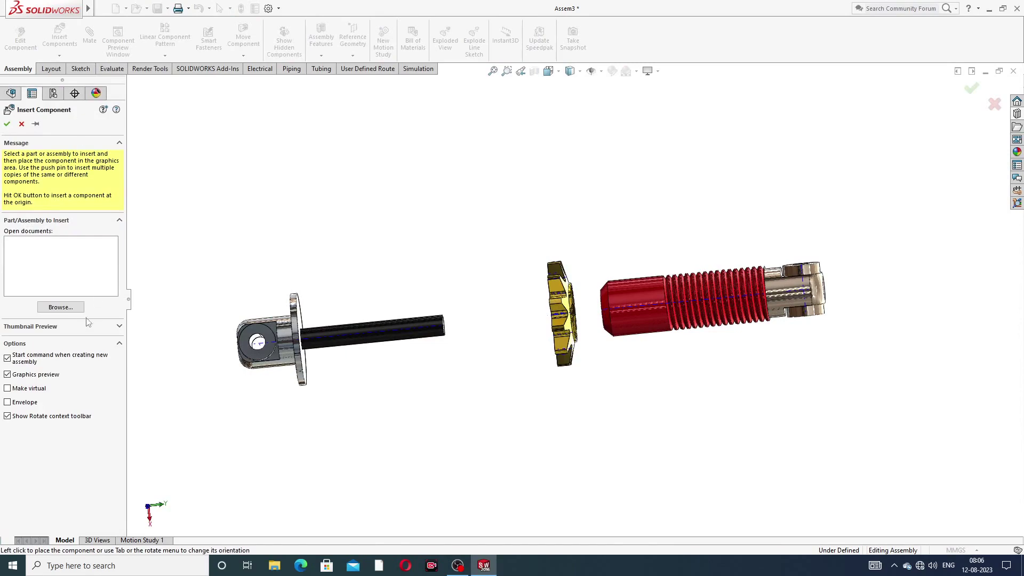
pyautogui.click(75, 309)
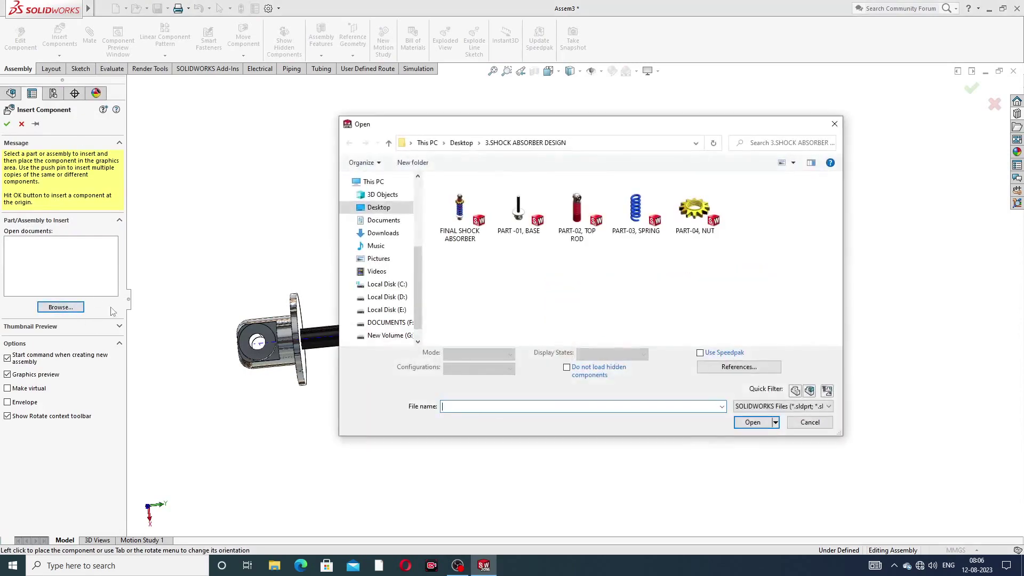
pyautogui.click(647, 218)
pyautogui.click(752, 422)
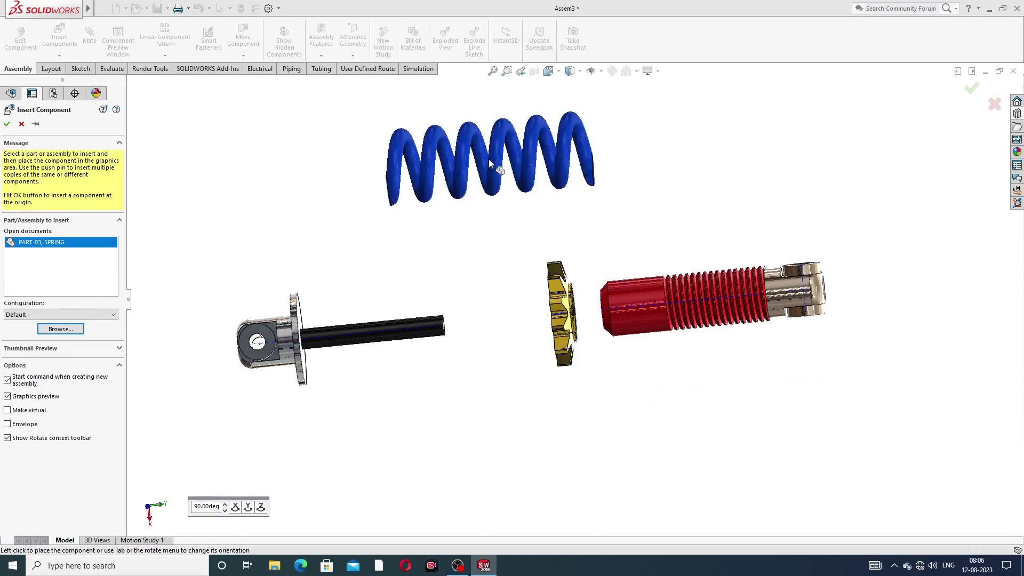
pyautogui.click(547, 240)
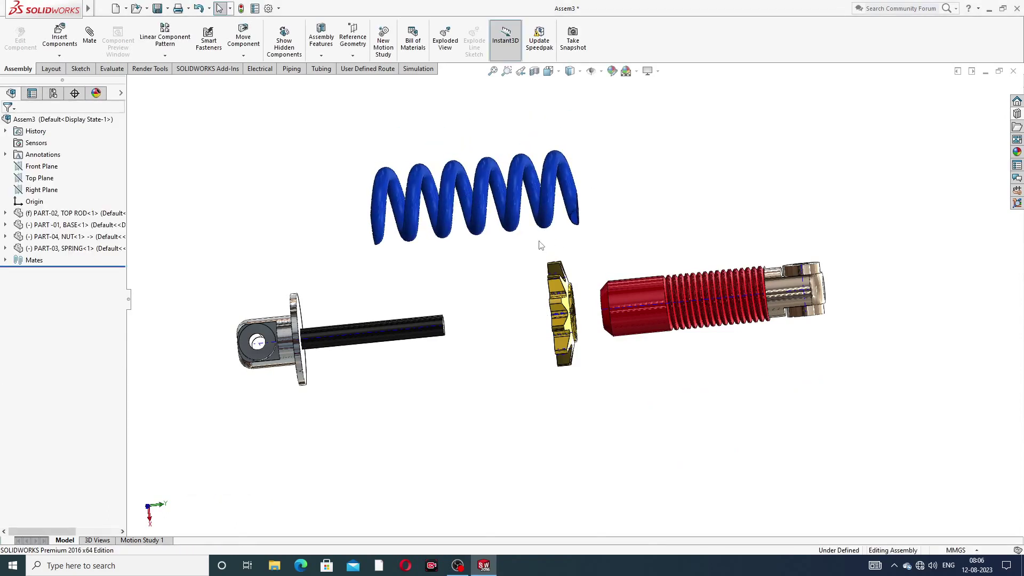
# Show the centre-line sketch, Sketch2, under Sweep1 of the spring part
pyautogui.moveTo(547, 241); pyautogui.dragTo(608, 247, button='middle')
pyautogui.scroll(-3, 547, 277)
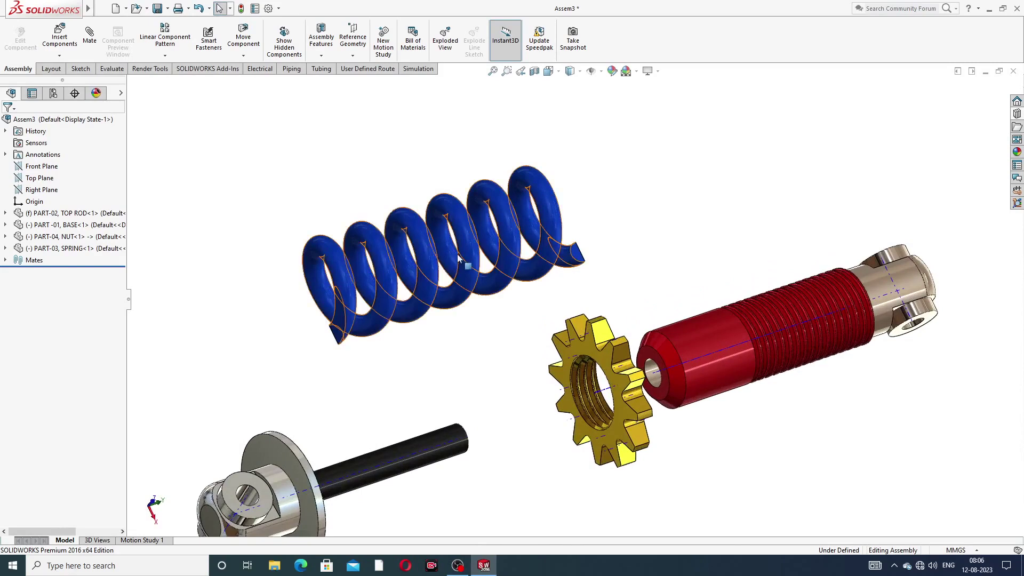
pyautogui.click(388, 263)
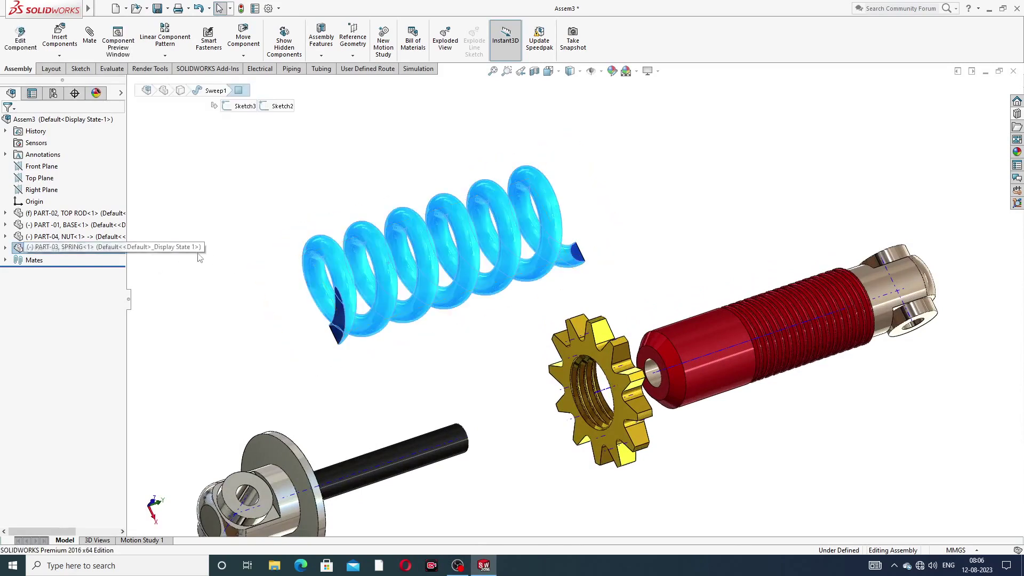
pyautogui.click(6, 248)
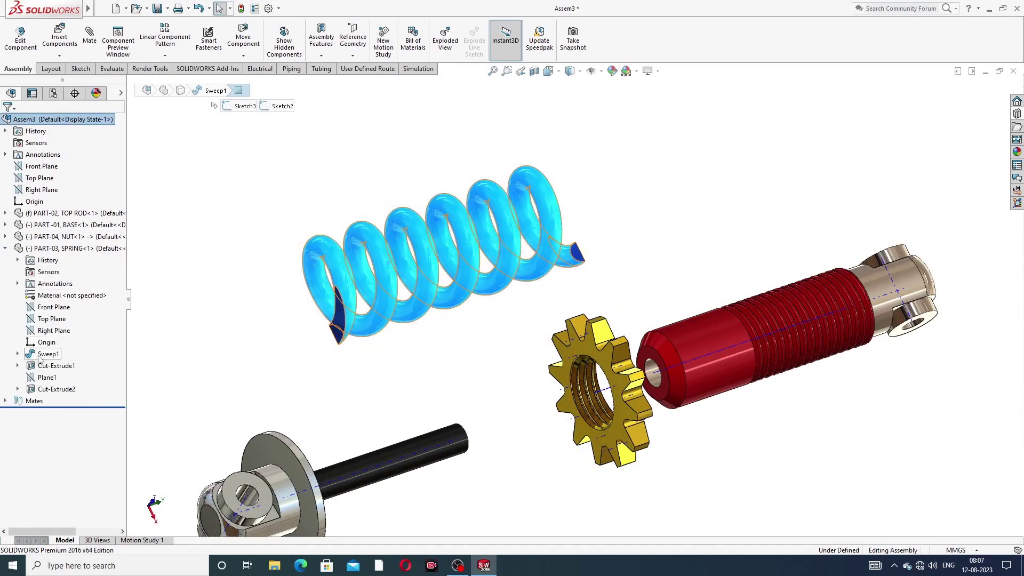
pyautogui.click(18, 353)
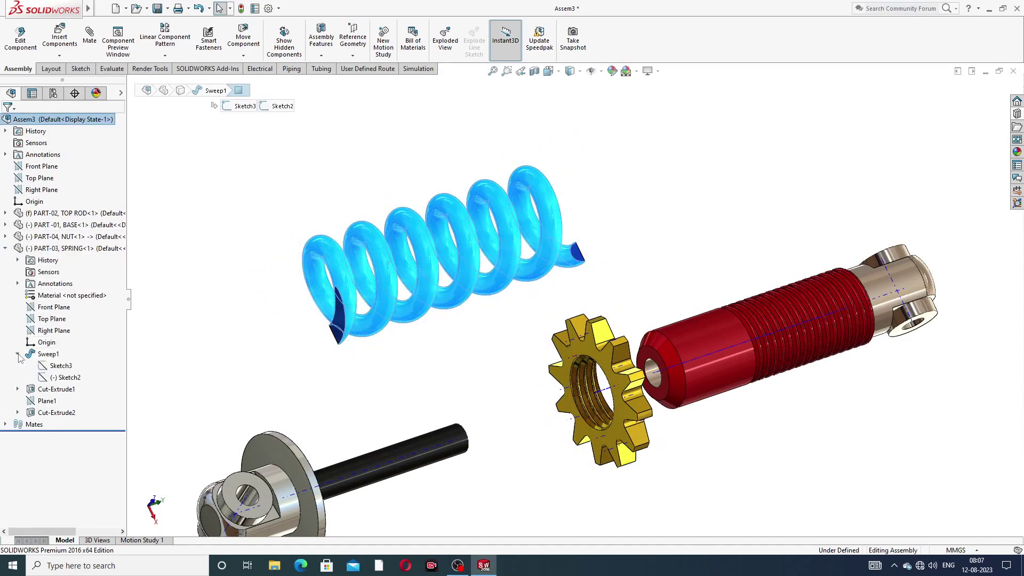
pyautogui.click(74, 379)
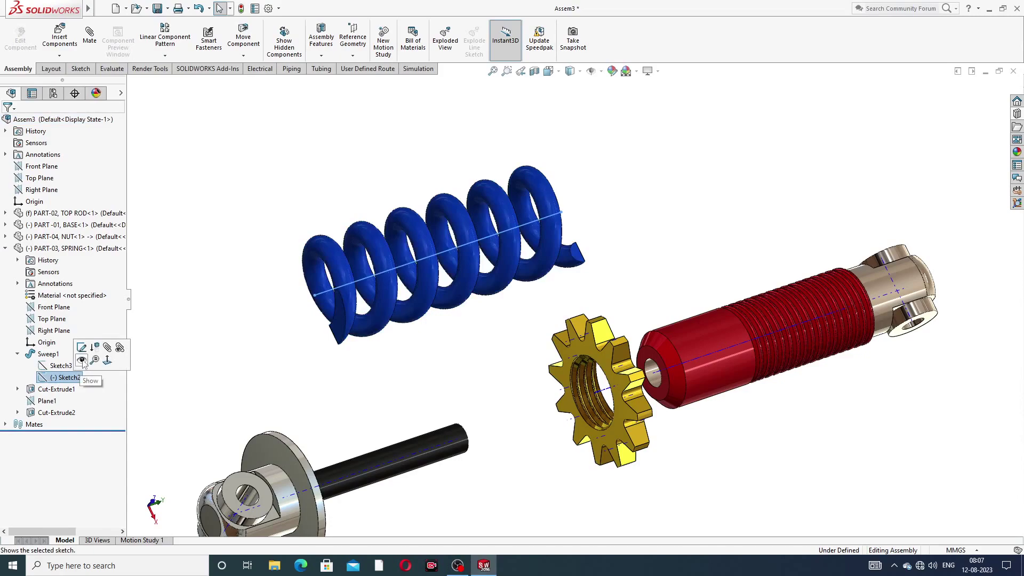
pyautogui.click(82, 360)
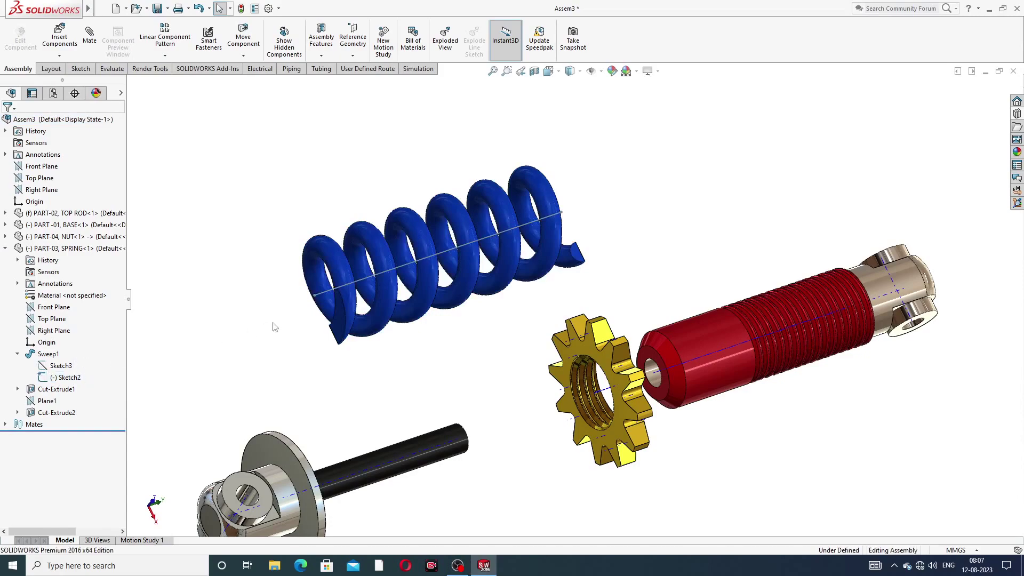
pyautogui.moveTo(558, 248); pyautogui.dragTo(520, 192, button='middle')
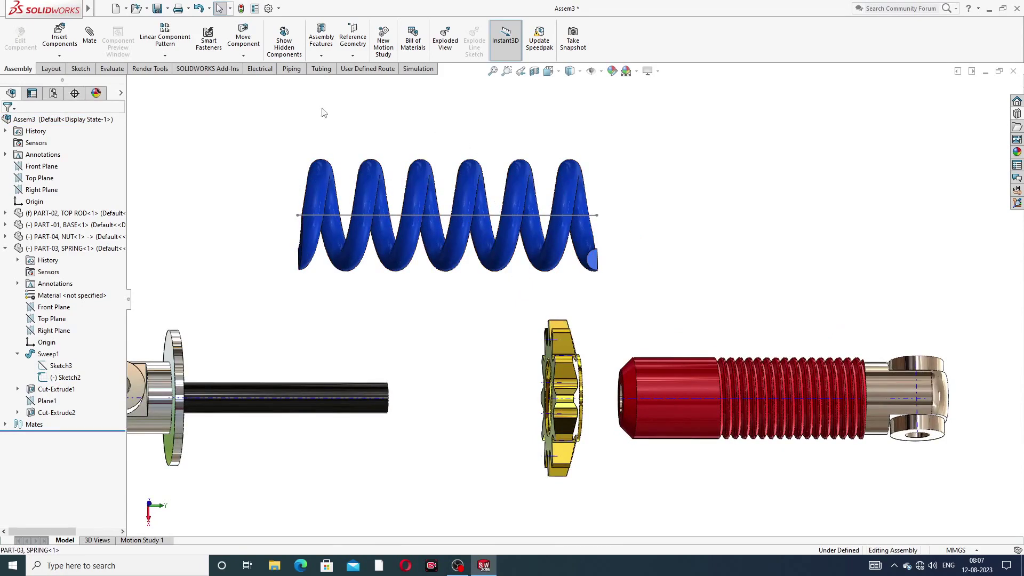
pyautogui.click(89, 37)
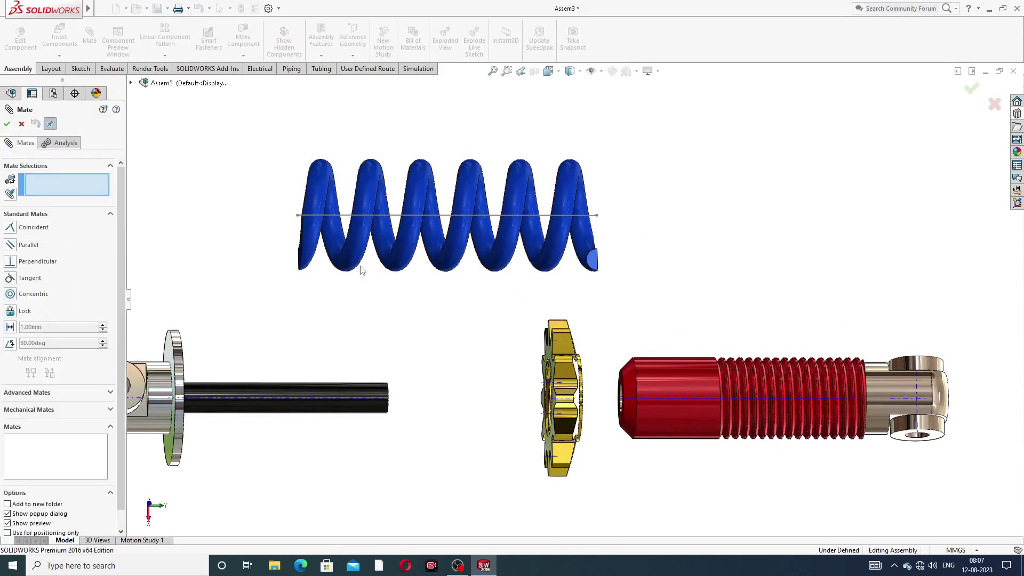
pyautogui.click(446, 215)
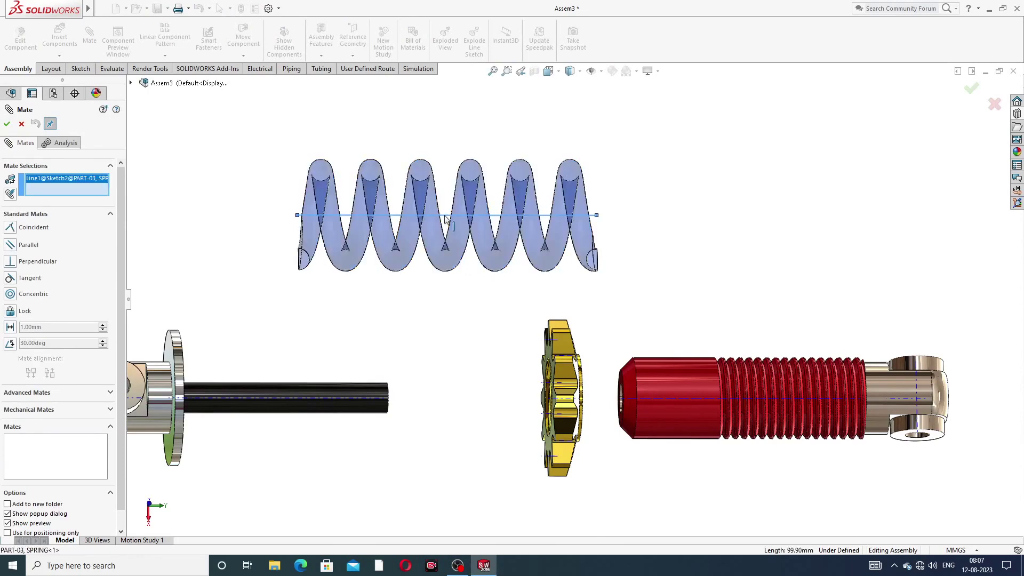
pyautogui.click(668, 398)
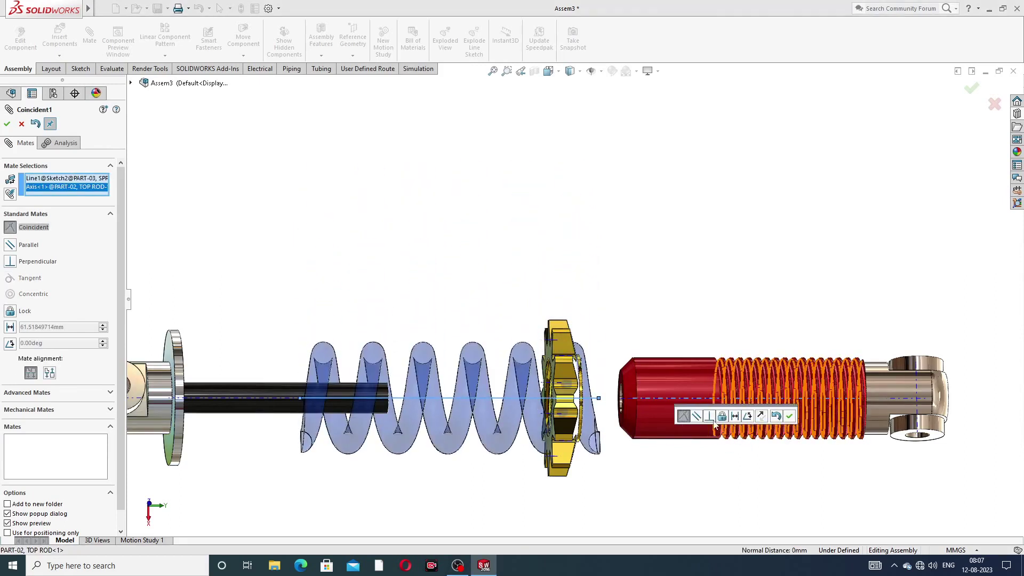
pyautogui.moveTo(574, 305); pyautogui.dragTo(555, 285, button='middle')
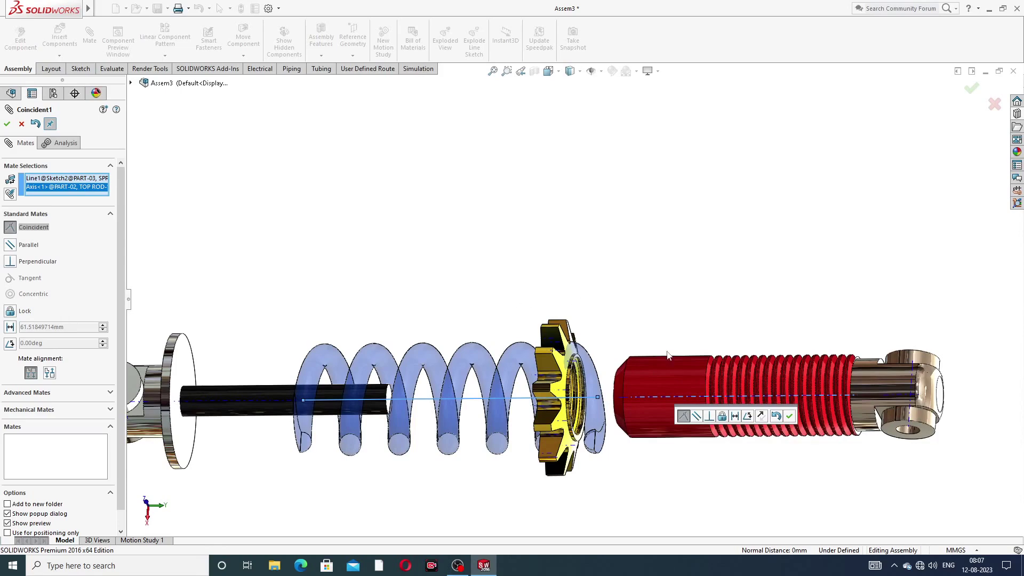
pyautogui.click(21, 124)
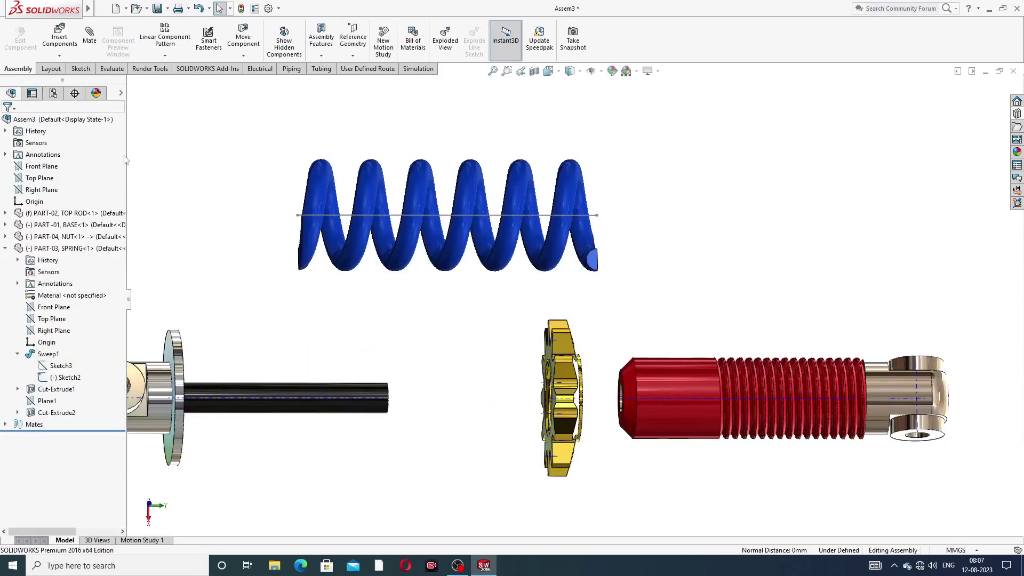
# Add a Concentric mate between the spring's centre line and the circular rim face of the nut
pyautogui.moveTo(590, 369); pyautogui.dragTo(585, 299, button='middle')
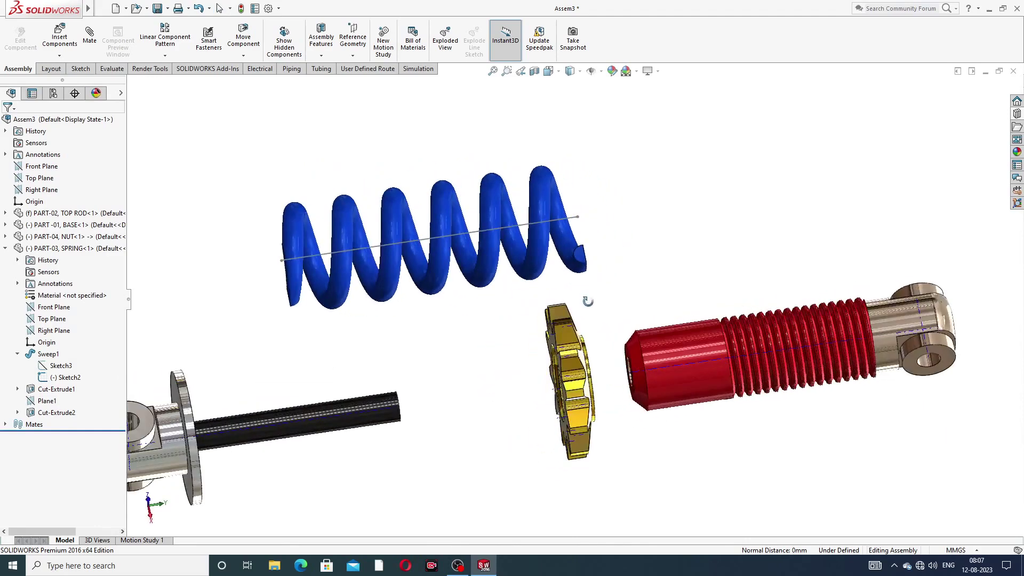
pyautogui.click(89, 40)
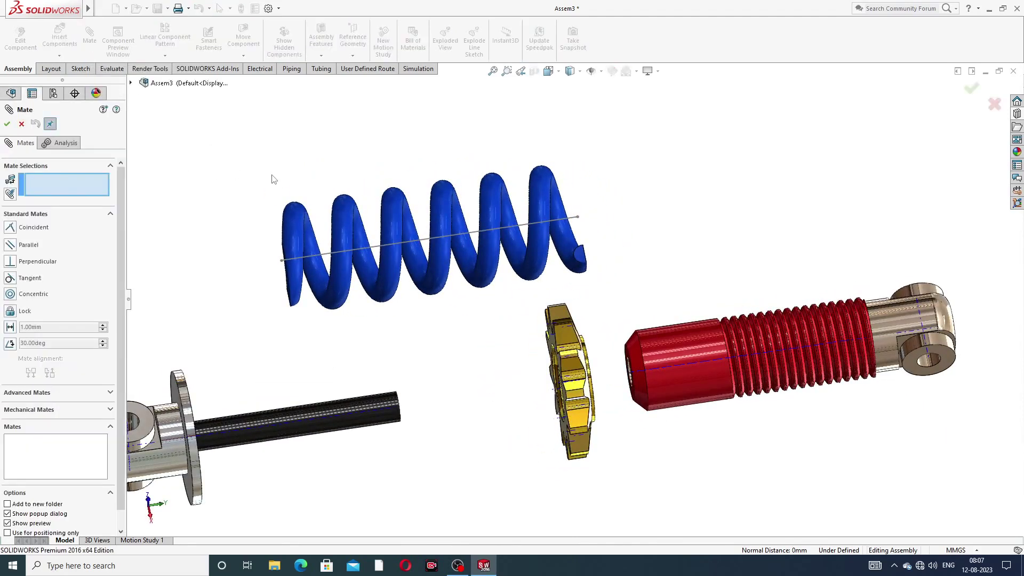
pyautogui.click(394, 247)
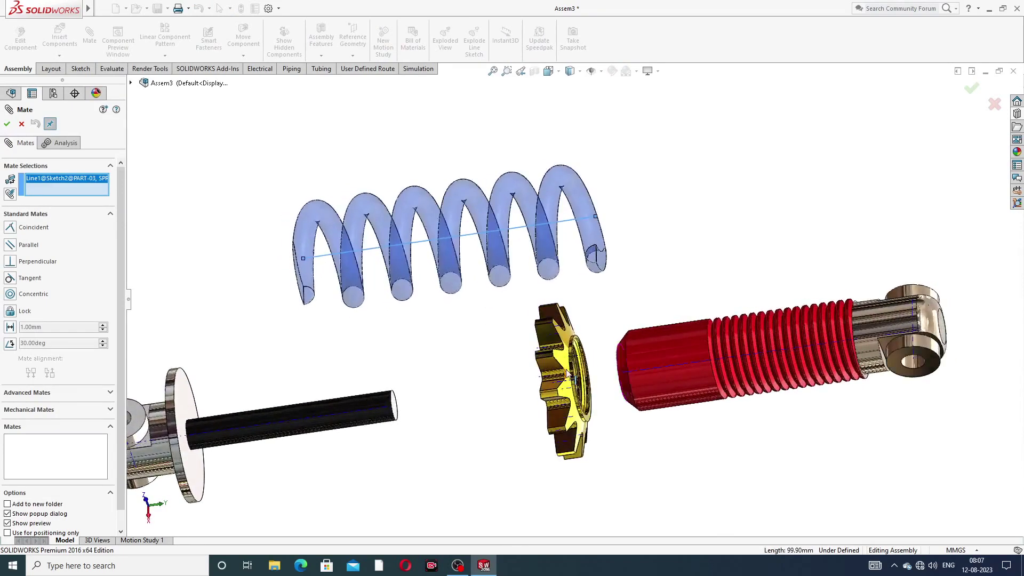
pyautogui.scroll(-5, 587, 362)
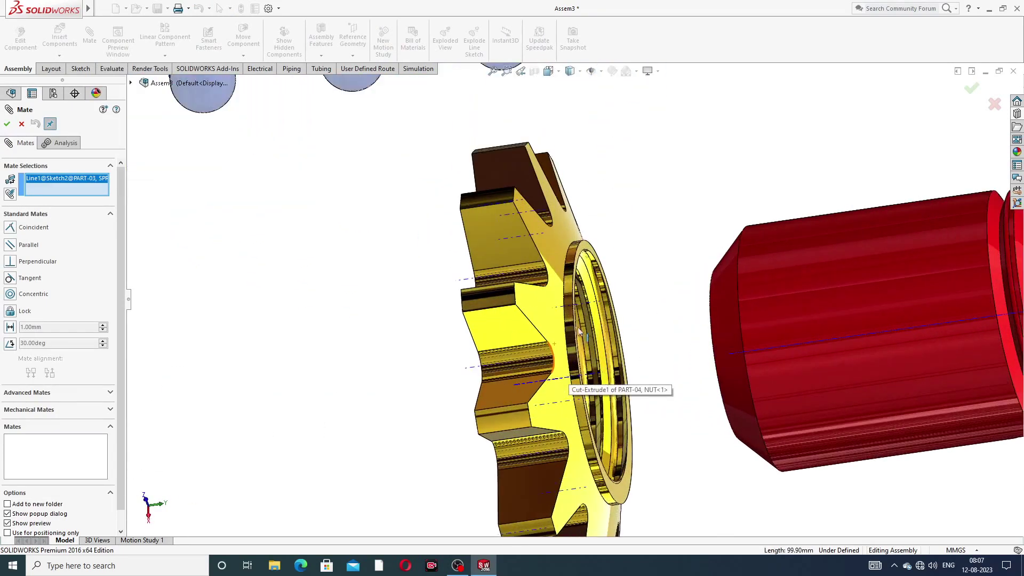
pyautogui.click(569, 297)
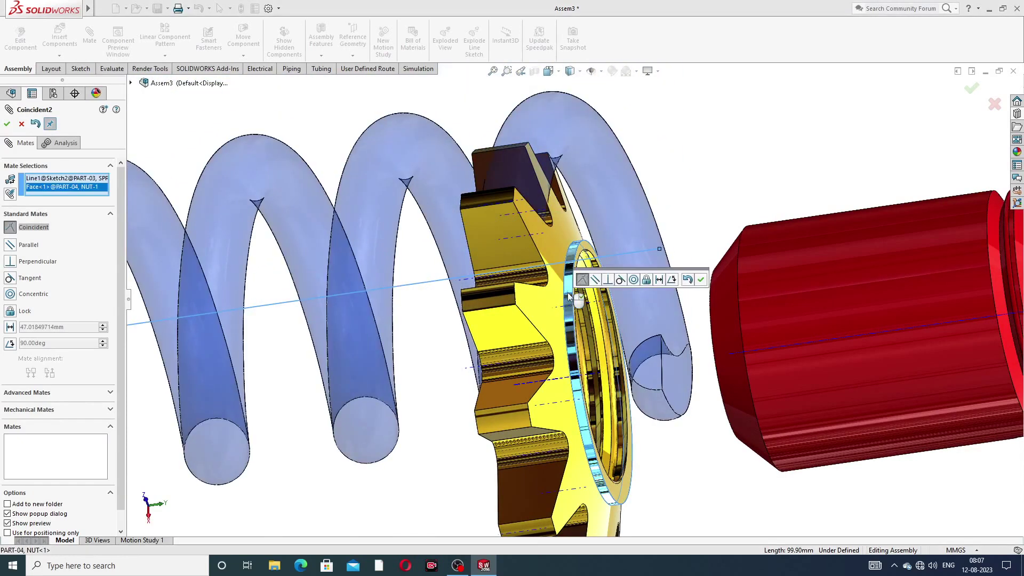
pyautogui.click(633, 280)
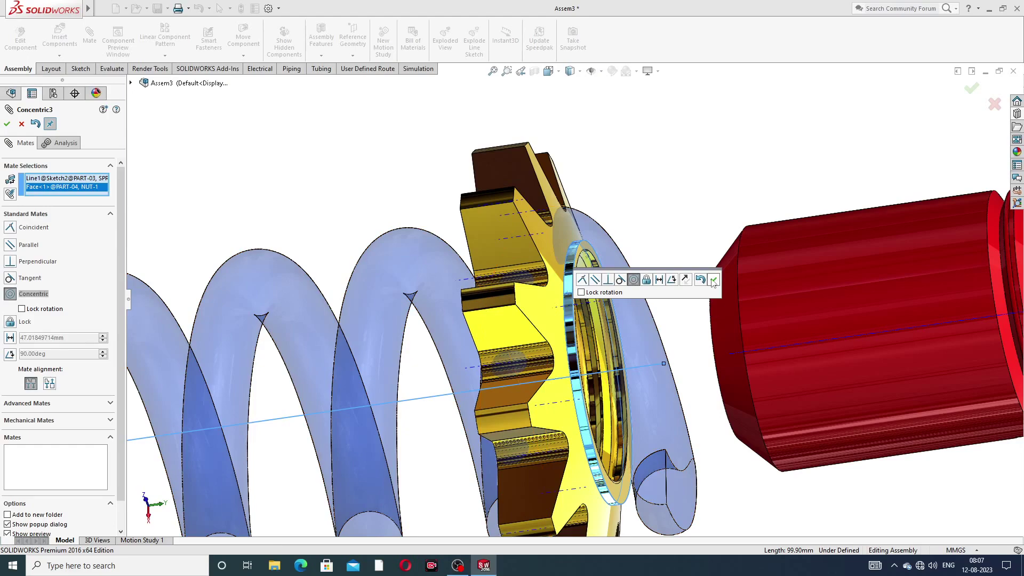
pyautogui.click(713, 280)
# Slide the spring along the shared axis out of the nut, towards the base
pyautogui.scroll(5, 454, 235)
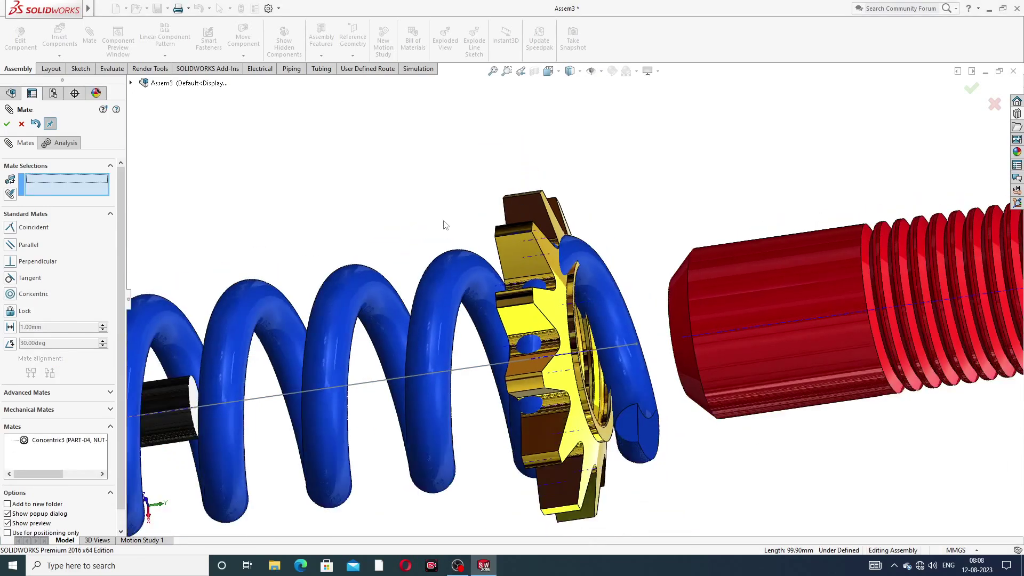
pyautogui.moveTo(455, 235); pyautogui.dragTo(503, 211, button='middle')
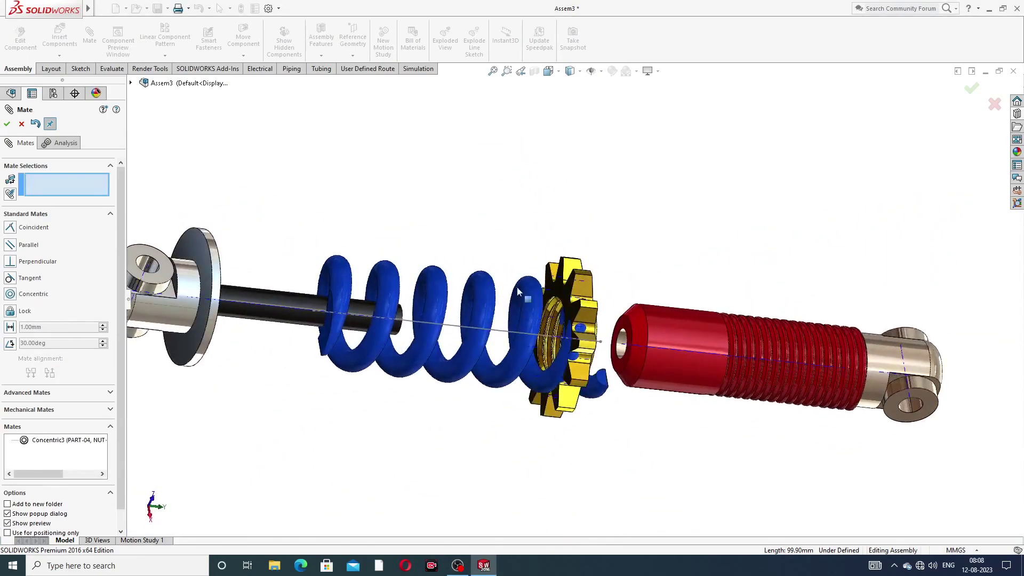
pyautogui.moveTo(515, 288); pyautogui.dragTo(470, 295)
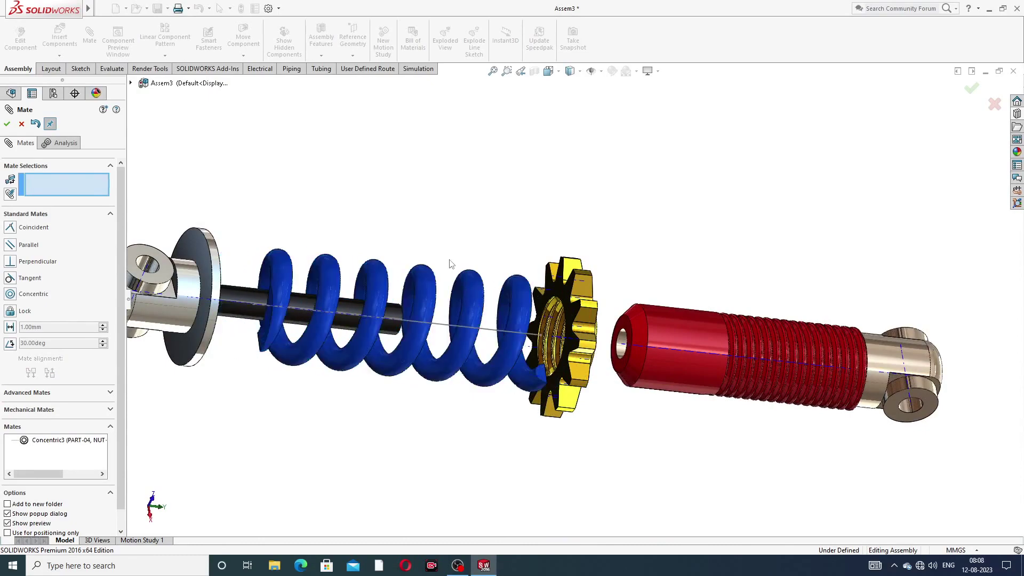
# Add a Coincident mate between the nut's flat face on the spring side and the spring's flat end face
pyautogui.scroll(-5, 520, 378)
pyautogui.moveTo(577, 364); pyautogui.dragTo(612, 352, button='middle')
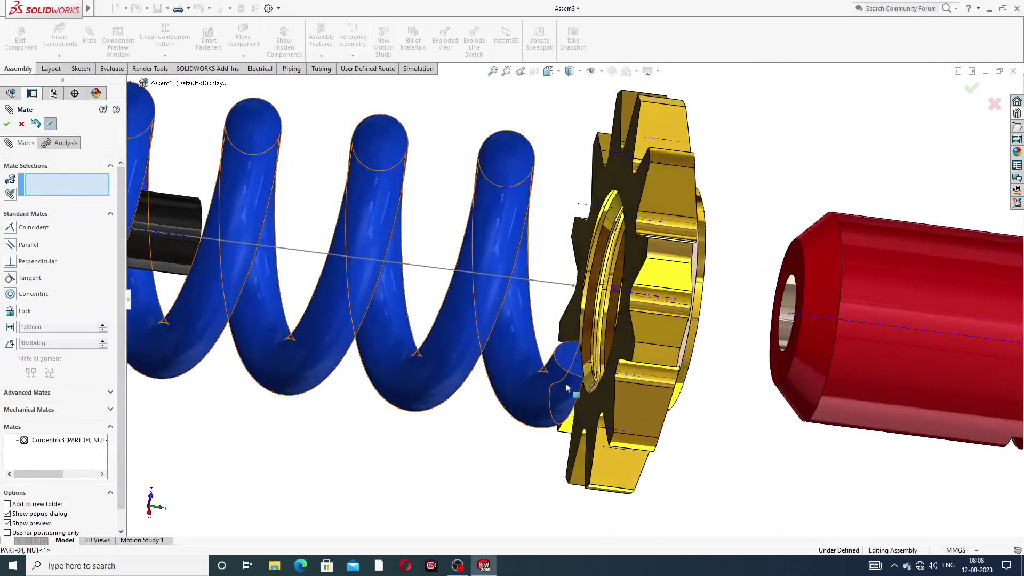
pyautogui.scroll(-3, 613, 388)
pyautogui.moveTo(613, 388); pyautogui.dragTo(614, 360, button='middle')
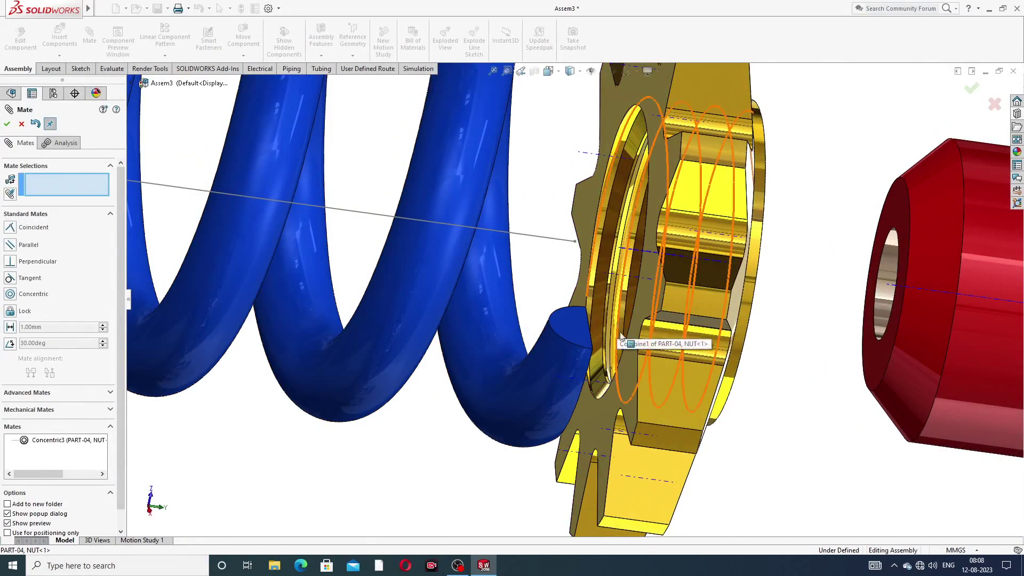
pyautogui.click(624, 370)
pyautogui.moveTo(617, 418); pyautogui.dragTo(571, 376, button='middle')
pyautogui.click(554, 344)
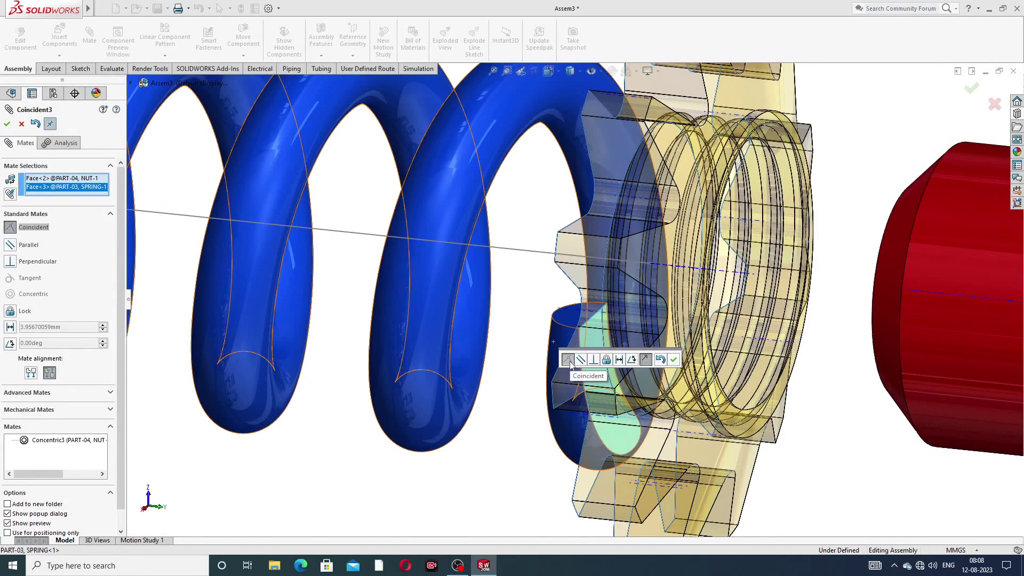
pyautogui.click(673, 360)
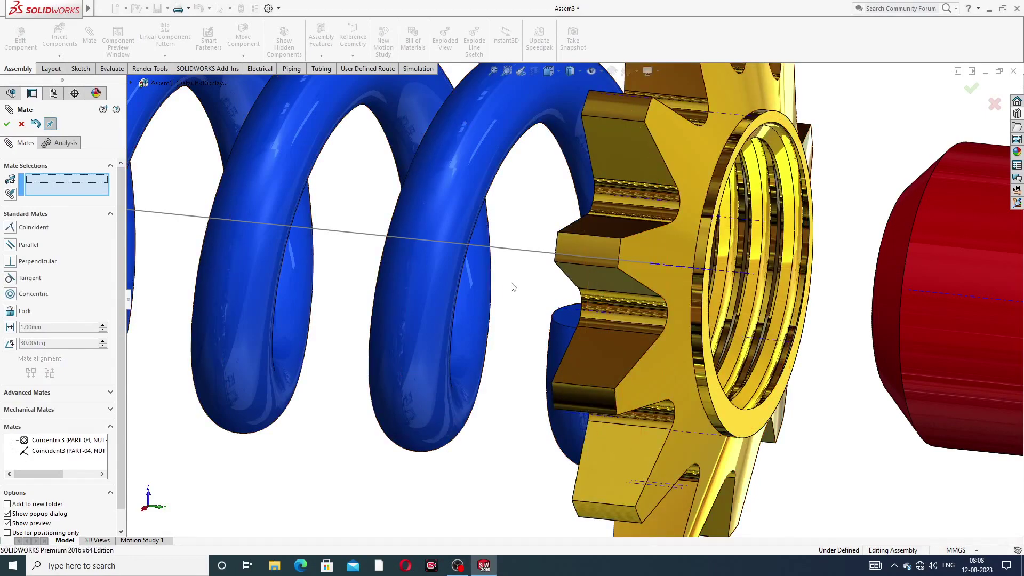
# Slide the spring with the nut onto the top rod's threads, and move the base up close to the spring's free end
pyautogui.scroll(5, 511, 285)
pyautogui.moveTo(527, 283); pyautogui.dragTo(583, 280, button='middle')
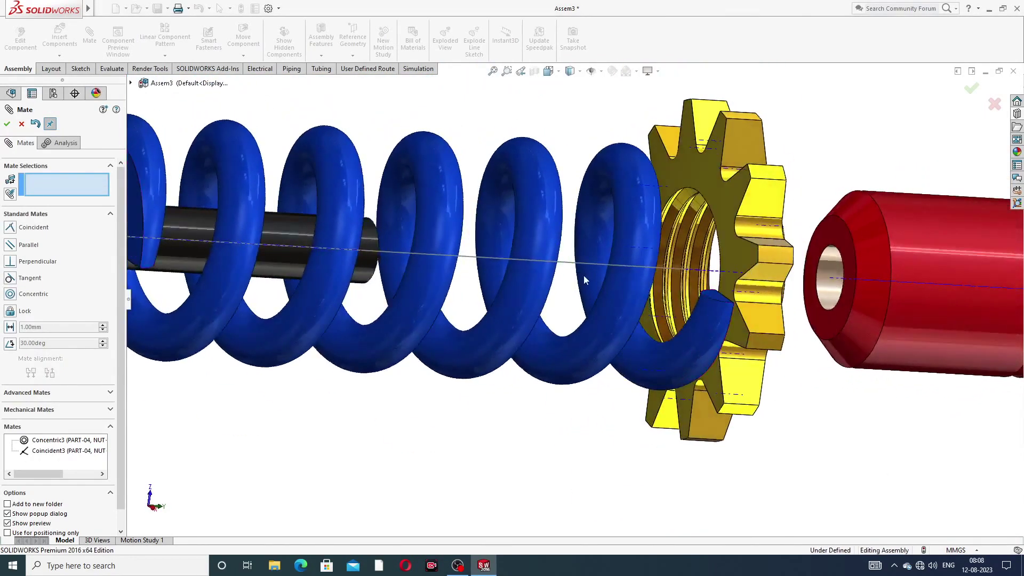
pyautogui.scroll(6, 513, 290)
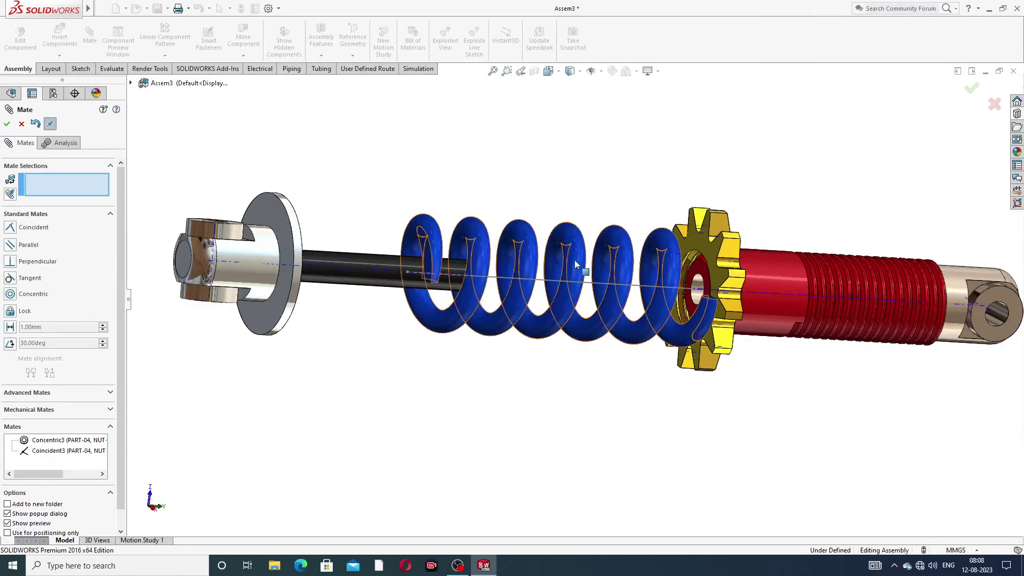
pyautogui.moveTo(575, 263); pyautogui.dragTo(736, 264)
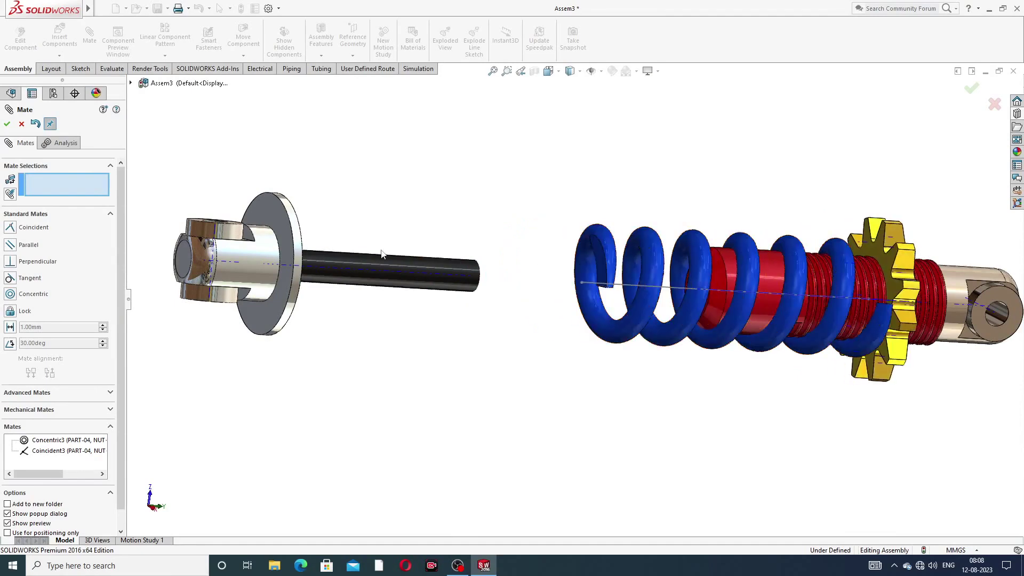
pyautogui.moveTo(415, 304); pyautogui.dragTo(281, 234, button='middle')
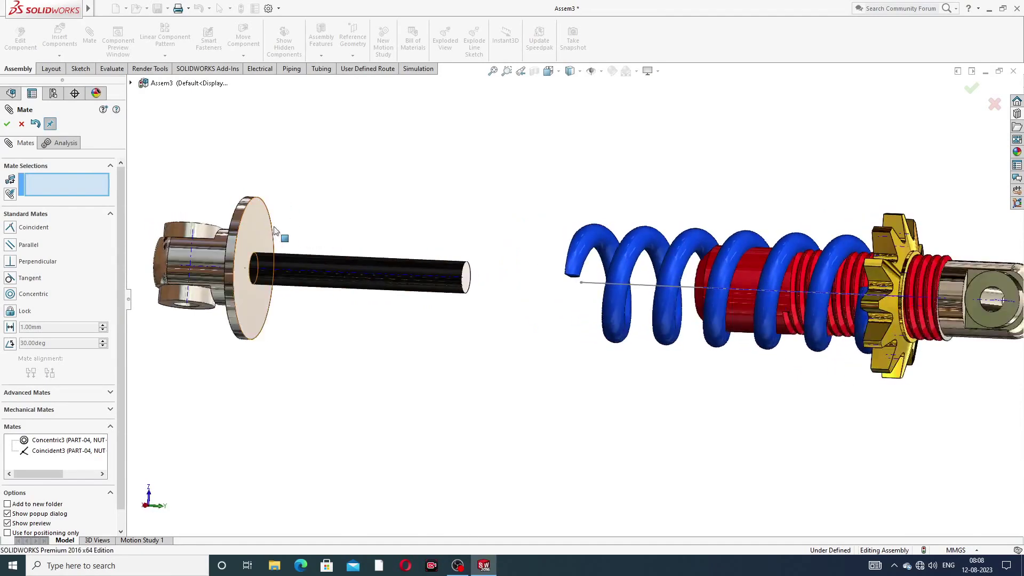
pyautogui.moveTo(274, 230); pyautogui.dragTo(571, 254)
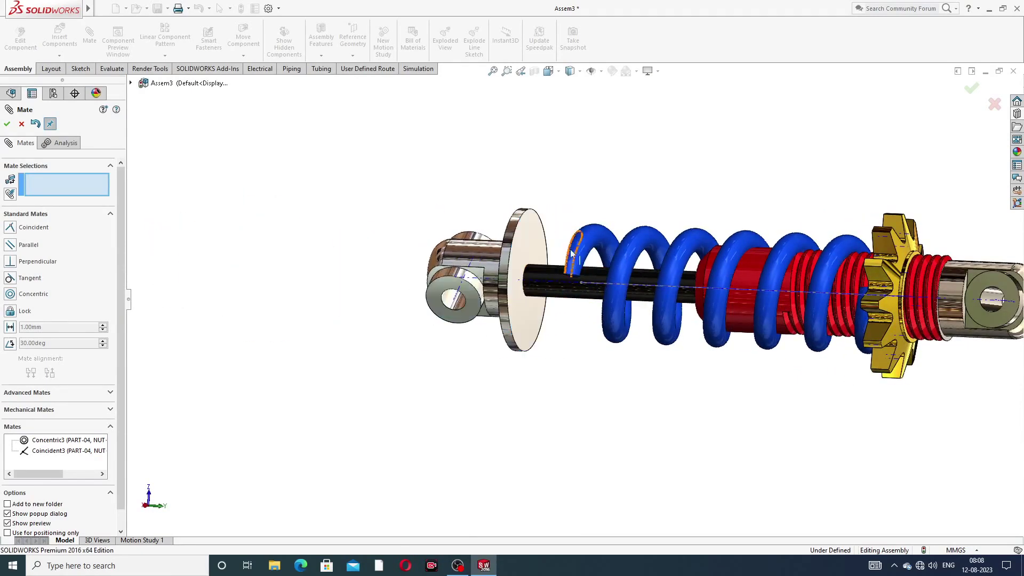
# Turn the spring together with the nut about the axis to bring its free end nearer the base's flange
pyautogui.moveTo(602, 193); pyautogui.dragTo(839, 267, button='middle')
pyautogui.scroll(-3, 838, 267)
pyautogui.scroll(5, 788, 304)
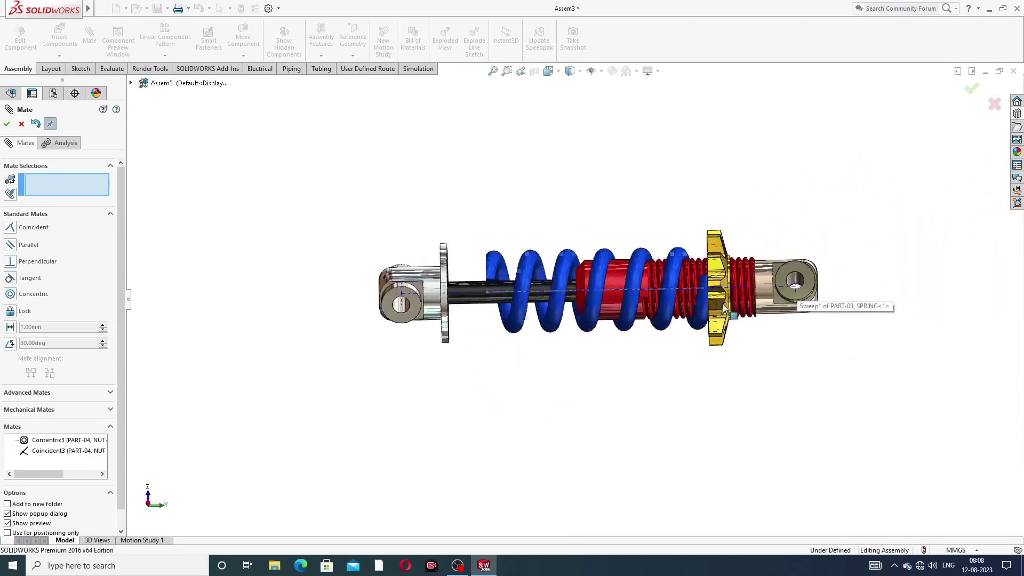
pyautogui.moveTo(708, 302)
pyautogui.mouseDown(button='middle')
pyautogui.moveTo(798, 343)
pyautogui.moveTo(693, 299)
pyautogui.mouseUp(button='middle')
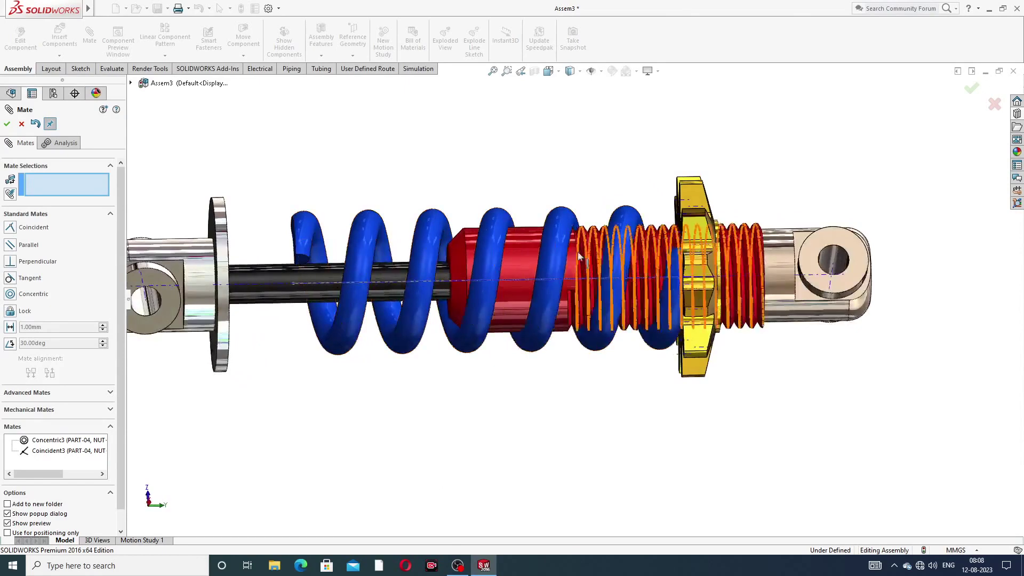
pyautogui.moveTo(555, 246)
pyautogui.mouseDown()
pyautogui.moveTo(474, 249)
pyautogui.moveTo(553, 258)
pyautogui.mouseUp()
pyautogui.moveTo(544, 183); pyautogui.dragTo(565, 213, button='middle')
pyautogui.moveTo(560, 233); pyautogui.dragTo(543, 249)
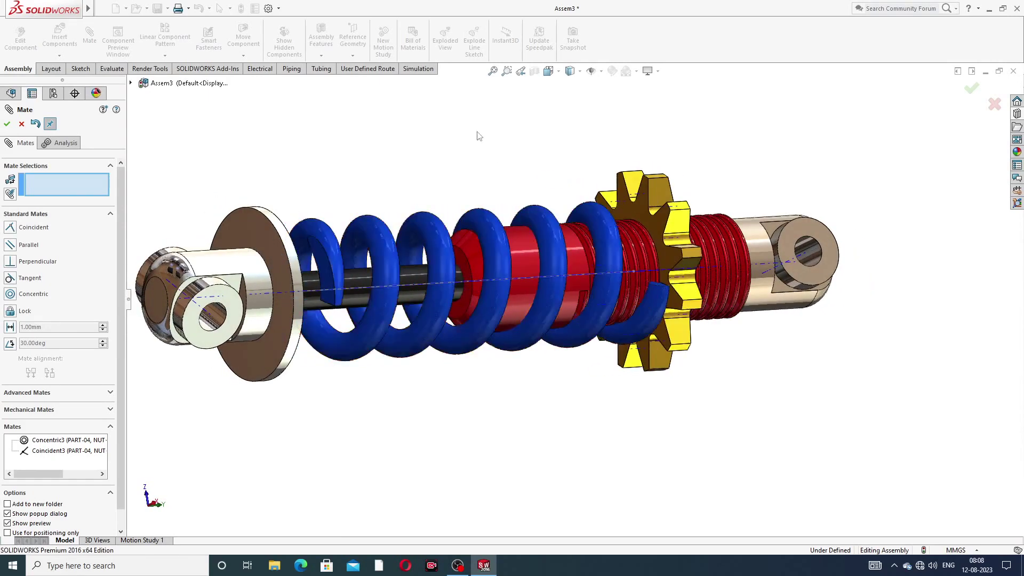
pyautogui.moveTo(436, 200); pyautogui.dragTo(377, 201, button='middle')
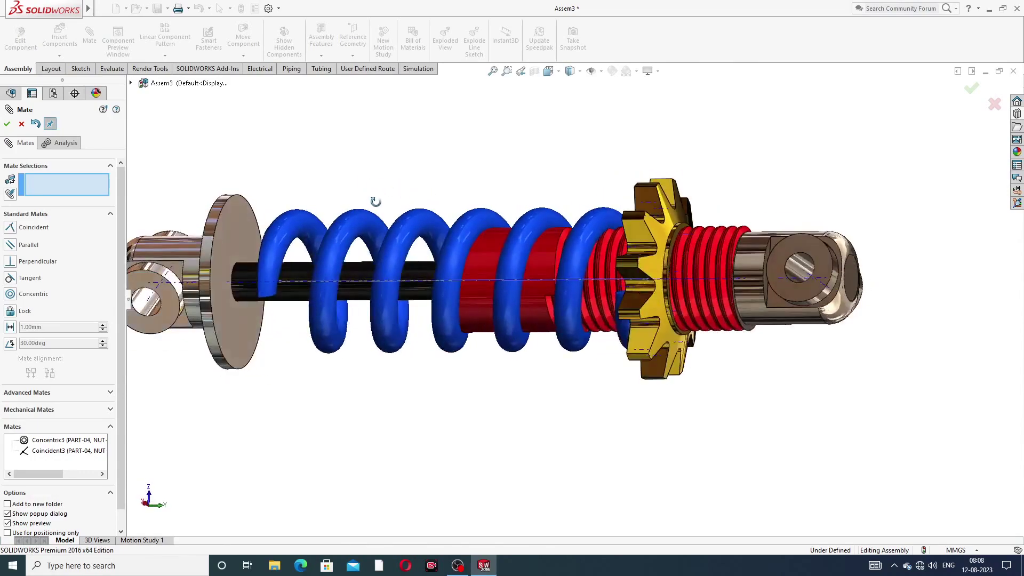
pyautogui.scroll(-5, 285, 246)
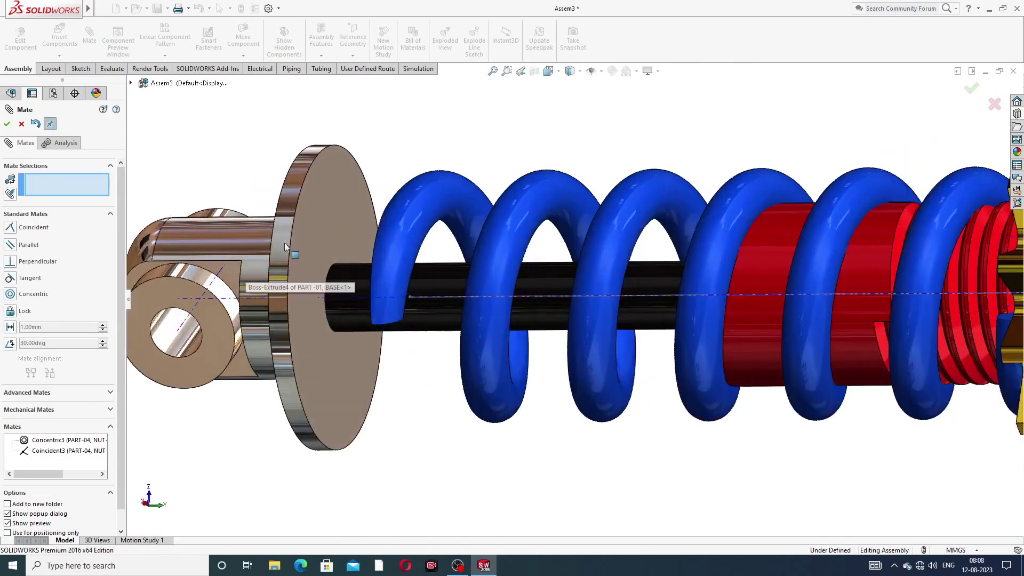
# Add a Coincident mate between the base flange's flat face and the spring's flat end face, and finish mating
pyautogui.click(307, 219)
pyautogui.moveTo(365, 281); pyautogui.dragTo(424, 290, button='middle')
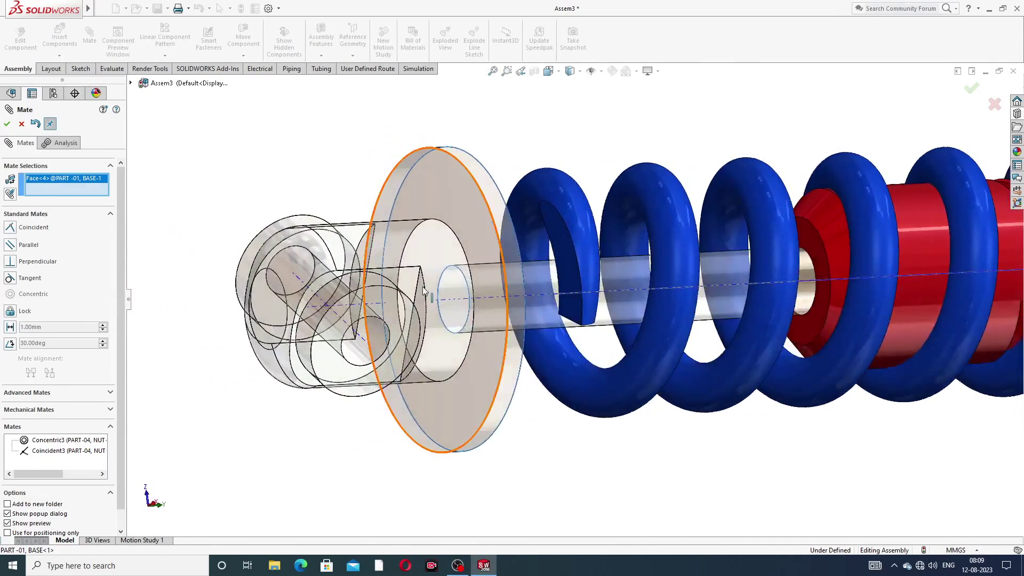
pyautogui.click(562, 259)
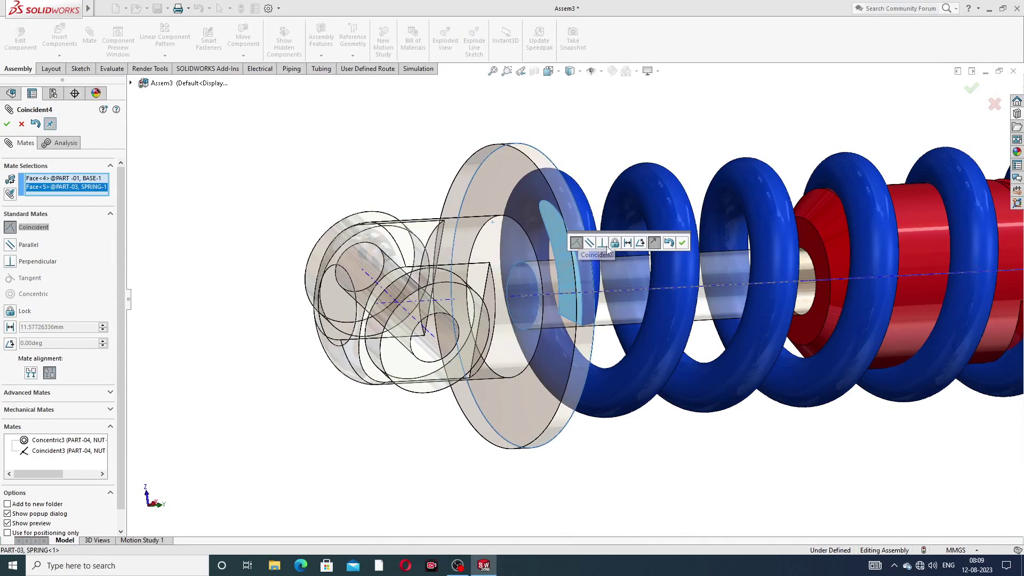
pyautogui.click(682, 243)
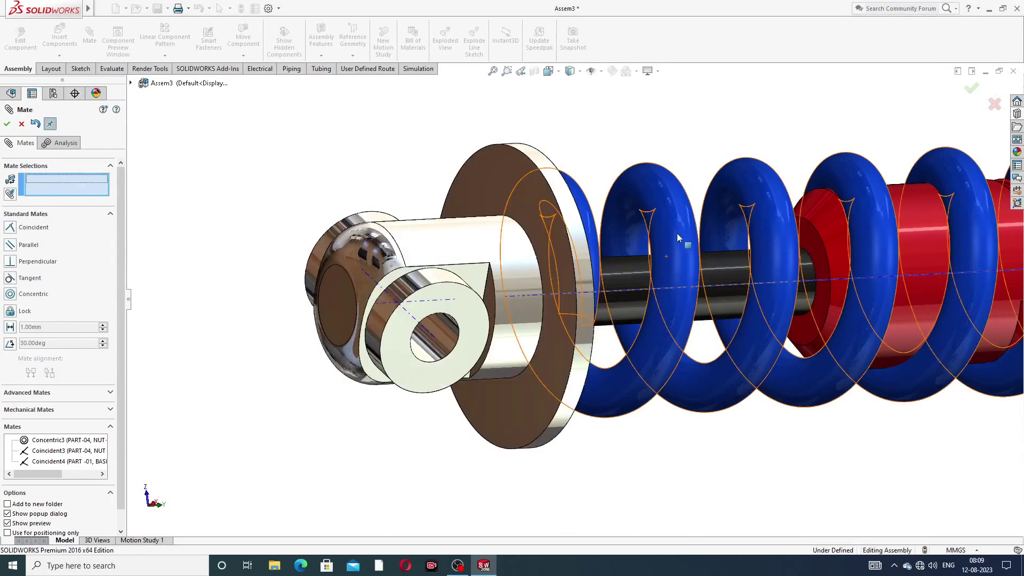
pyautogui.click(7, 124)
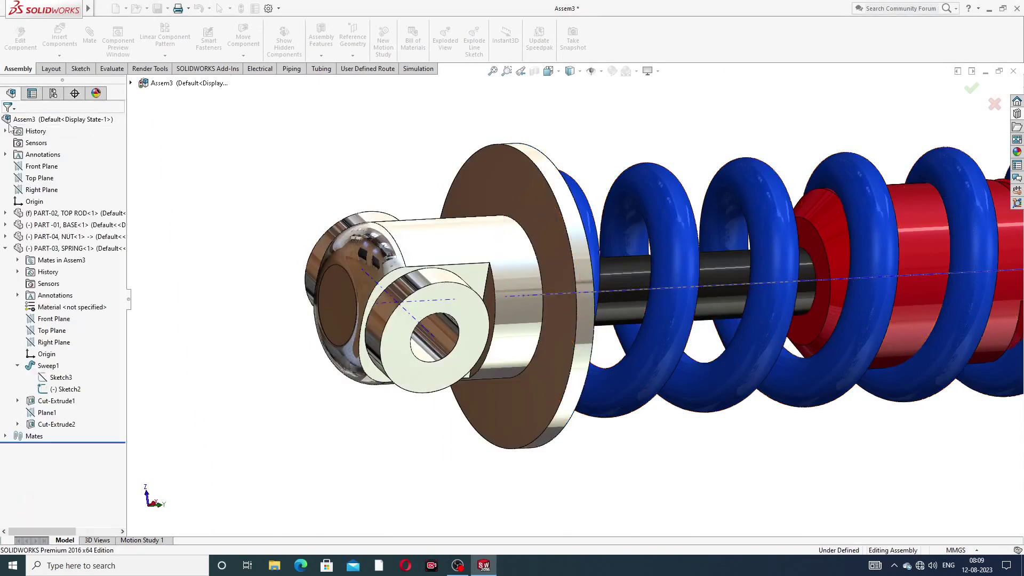
# Hide the sketch centerlines running through the assembly
pyautogui.press('z')
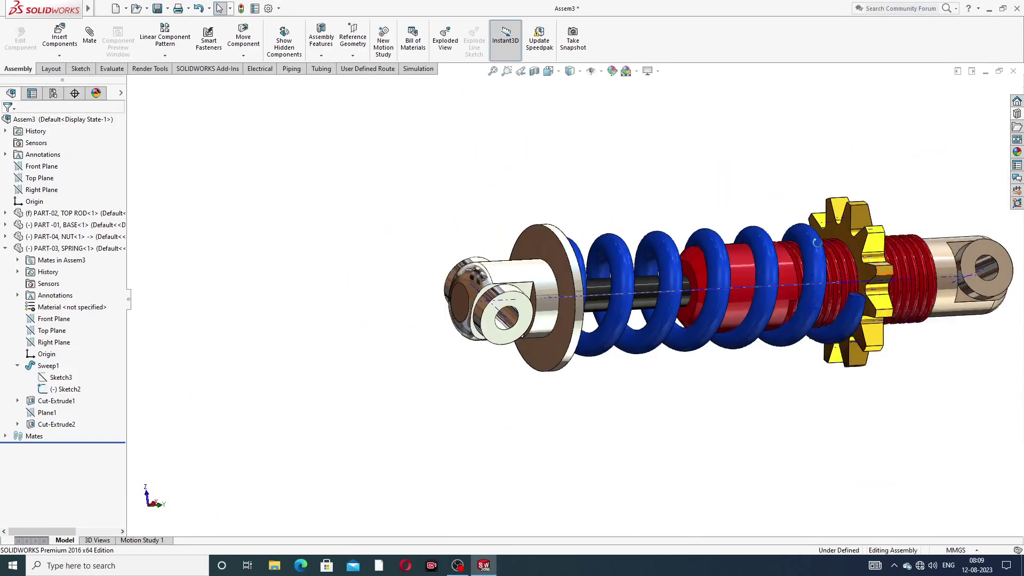
pyautogui.scroll(-5, 903, 265)
pyautogui.scroll(-2, 882, 301)
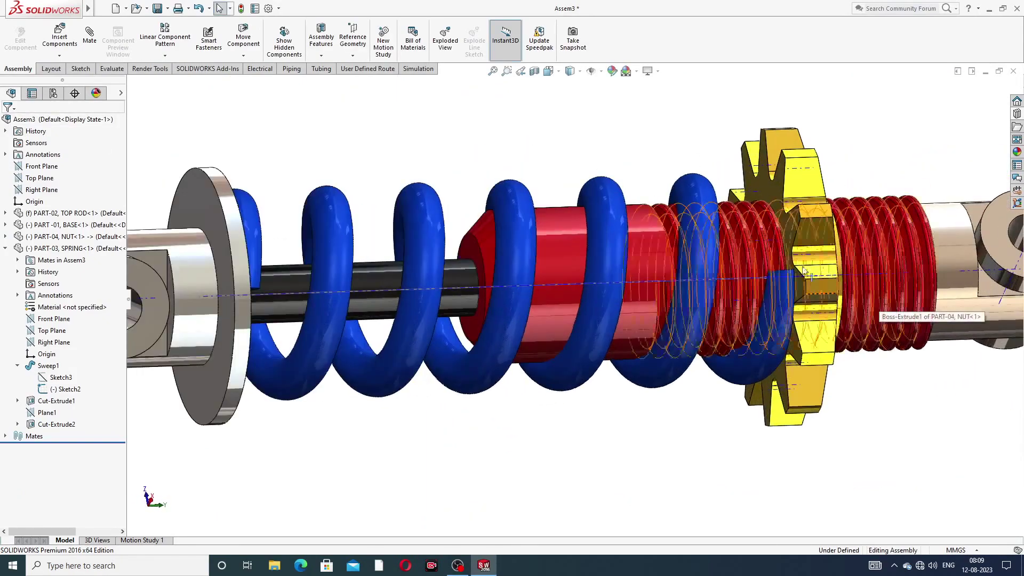
pyautogui.click(577, 286)
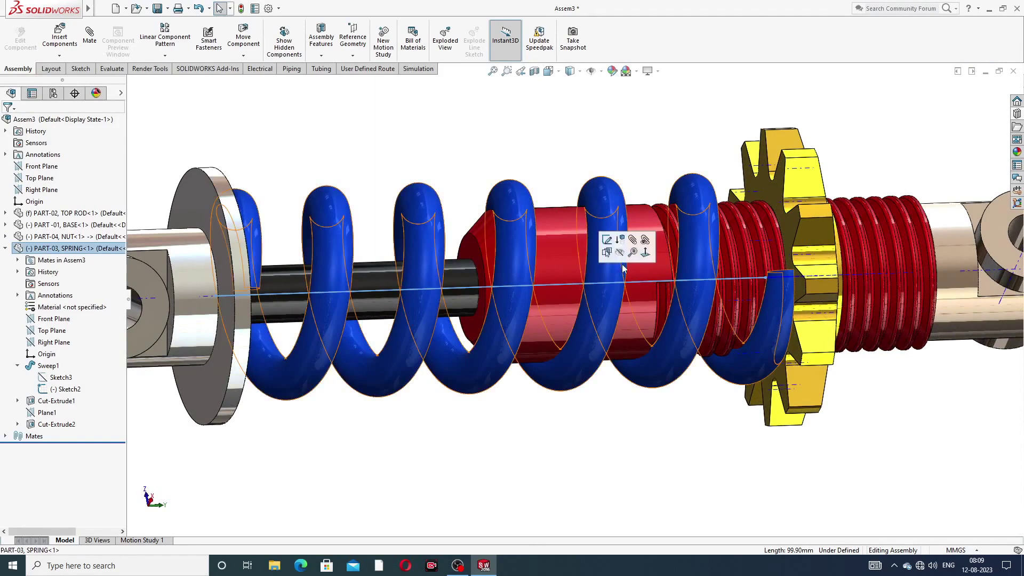
pyautogui.click(600, 71)
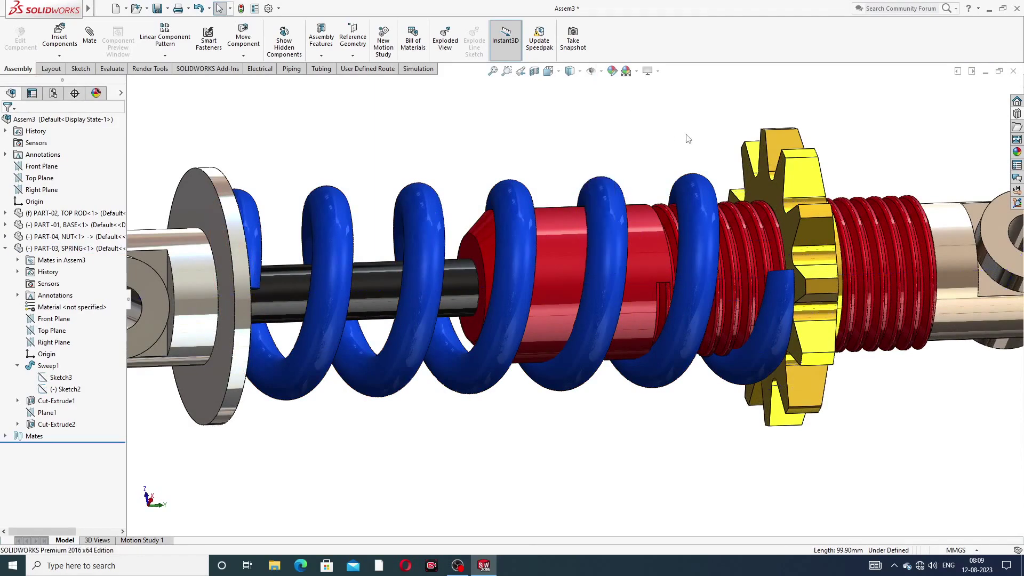
pyautogui.press('f')
# Slide the spring, together with the nut and base, slightly along the top rod away from the rod's eye end
pyautogui.moveTo(750, 267); pyautogui.dragTo(646, 217, button='middle')
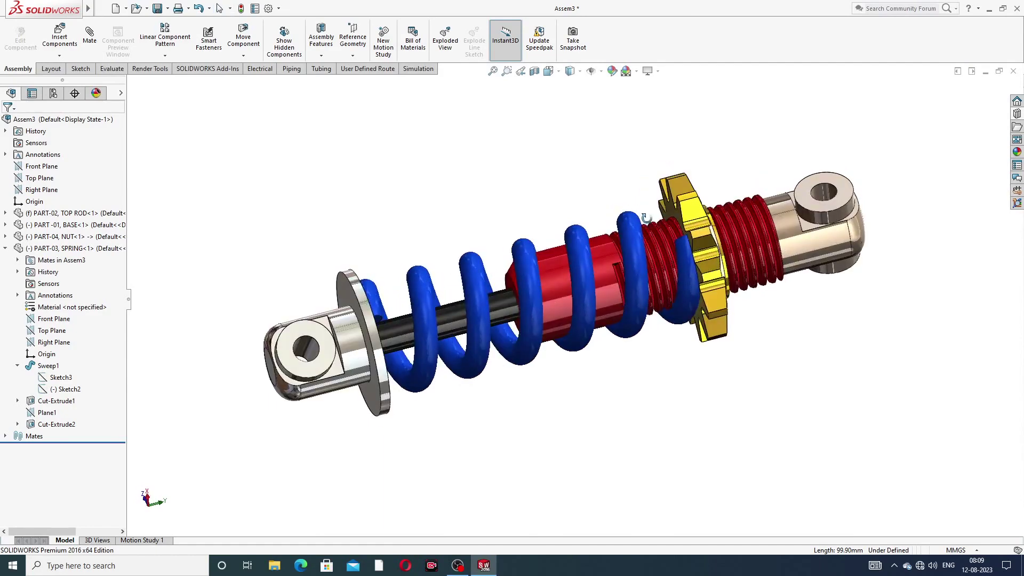
pyautogui.click(586, 291)
pyautogui.moveTo(565, 292)
pyautogui.mouseDown()
pyautogui.moveTo(523, 299)
pyautogui.moveTo(617, 283)
pyautogui.moveTo(516, 306)
pyautogui.moveTo(621, 286)
pyautogui.moveTo(505, 311)
pyautogui.moveTo(634, 289)
pyautogui.moveTo(564, 302)
pyautogui.mouseUp()
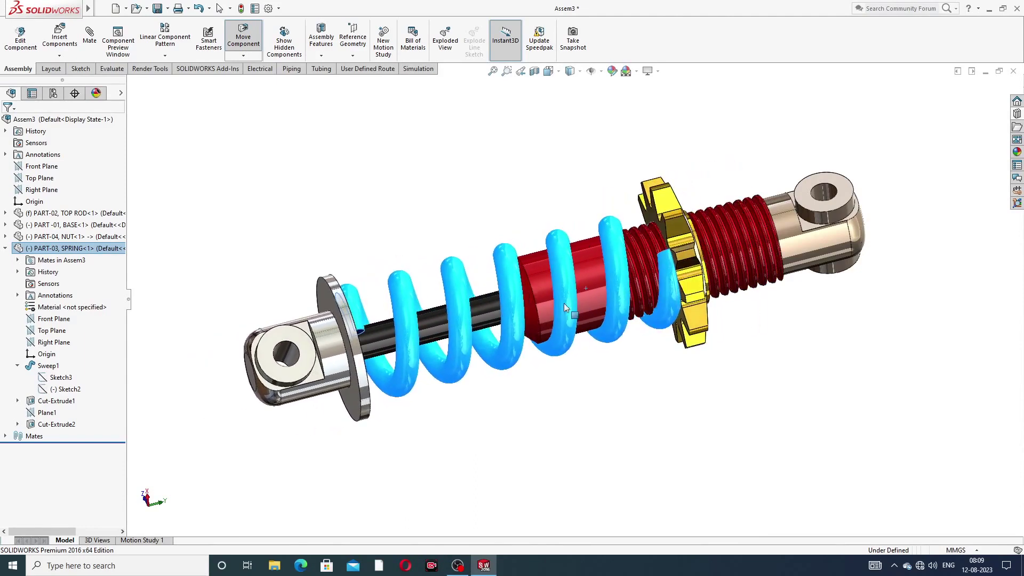
pyautogui.press('Escape')
pyautogui.click(566, 177)
pyautogui.moveTo(567, 179); pyautogui.dragTo(657, 233, button='middle')
# Turn the nut and spring about the shared axis, and nudge the spring along the top rod
pyautogui.click(656, 233)
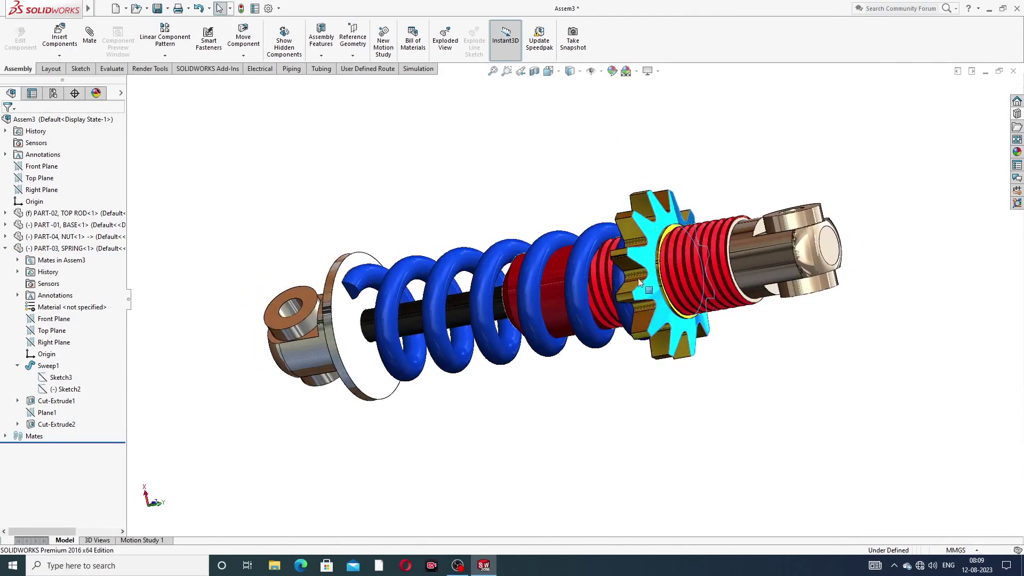
pyautogui.moveTo(673, 353); pyautogui.dragTo(595, 239)
pyautogui.click(728, 161)
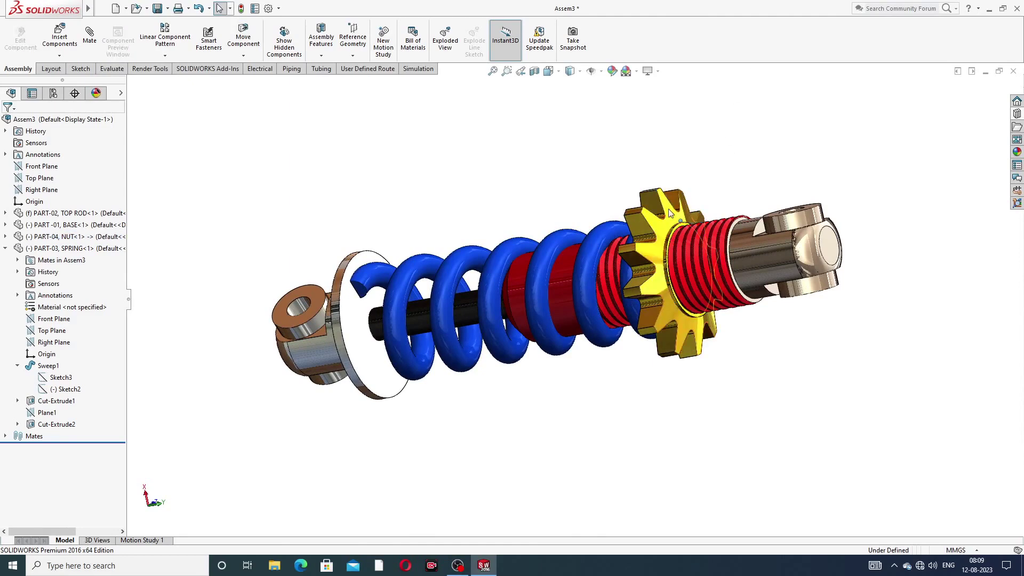
pyautogui.moveTo(753, 172)
pyautogui.mouseDown()
pyautogui.moveTo(760, 303)
pyautogui.moveTo(698, 286)
pyautogui.moveTo(725, 152)
pyautogui.moveTo(590, 214)
pyautogui.moveTo(692, 287)
pyautogui.moveTo(685, 100)
pyautogui.moveTo(651, 153)
pyautogui.mouseUp()
pyautogui.moveTo(640, 163); pyautogui.dragTo(669, 229, button='middle')
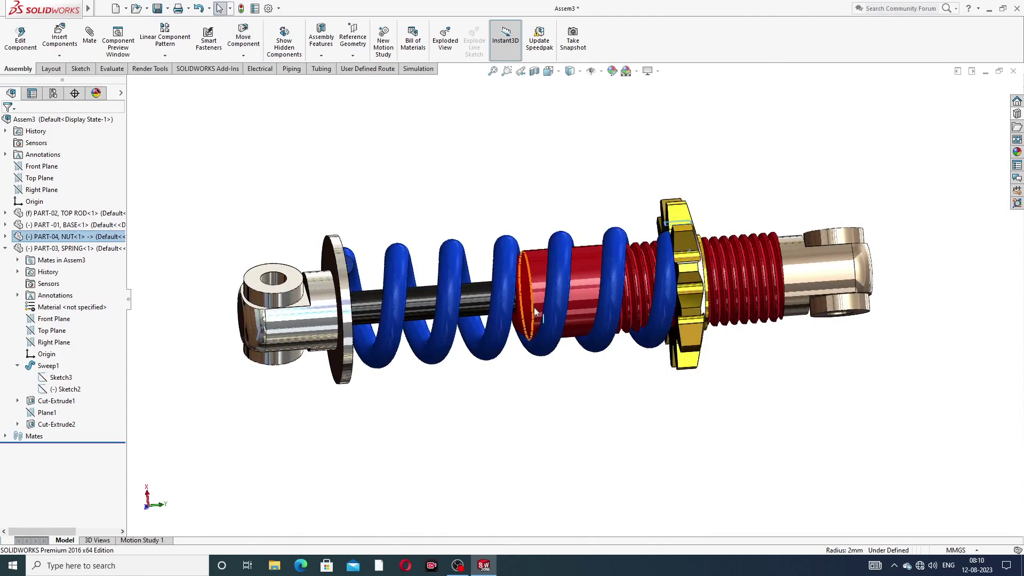
pyautogui.click(561, 287)
pyautogui.moveTo(560, 287)
pyautogui.mouseDown()
pyautogui.moveTo(513, 289)
pyautogui.moveTo(606, 292)
pyautogui.moveTo(535, 290)
pyautogui.moveTo(557, 286)
pyautogui.mouseUp()
pyautogui.click(557, 171)
pyautogui.moveTo(534, 192); pyautogui.dragTo(526, 224, button='middle')
# Play the Motion Study 1 animation of the final shock absorber and examine the assembly
pyautogui.scroll(-2, 598, 349)
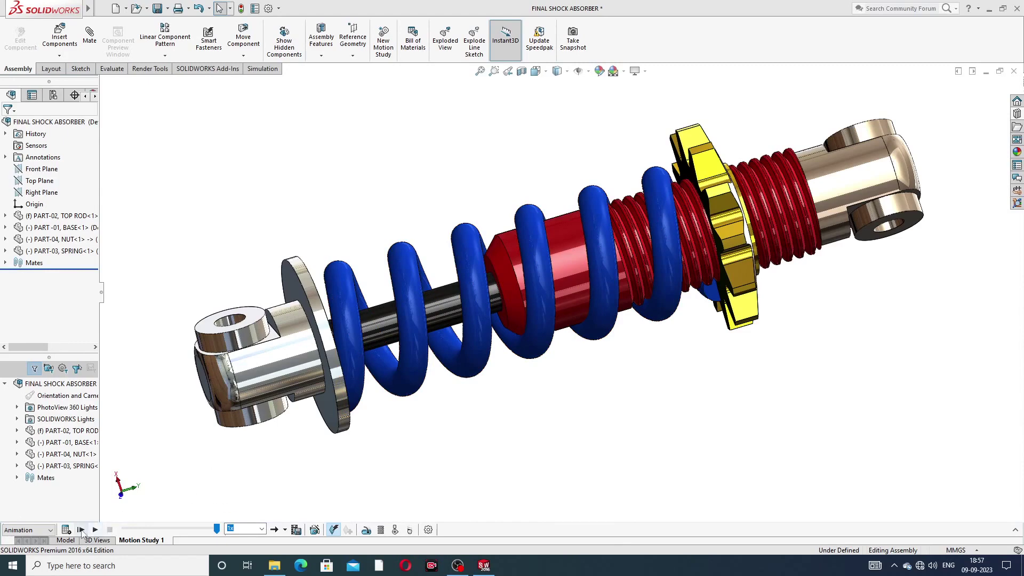
pyautogui.click(95, 529)
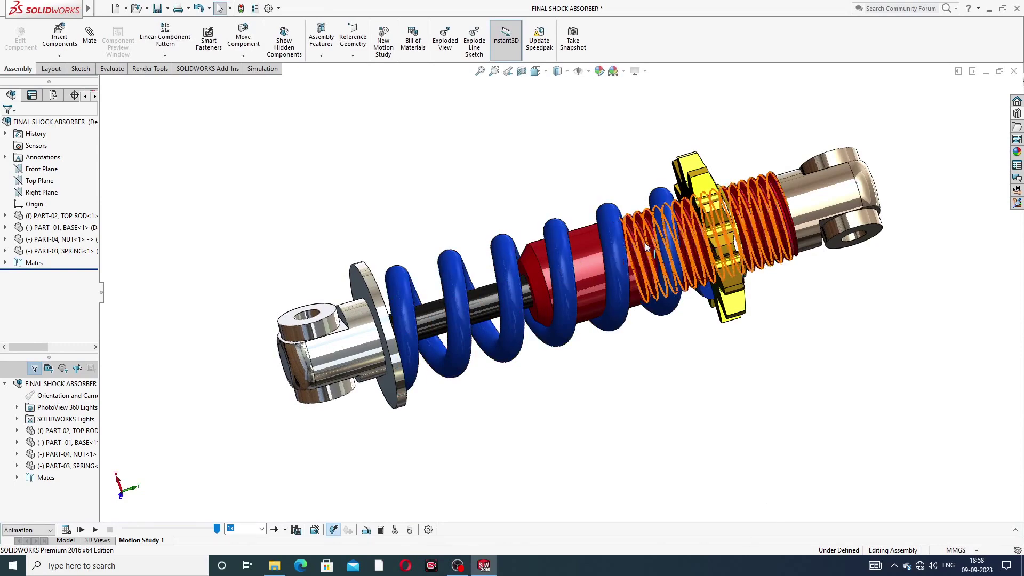
pyautogui.scroll(-2, 680, 312)
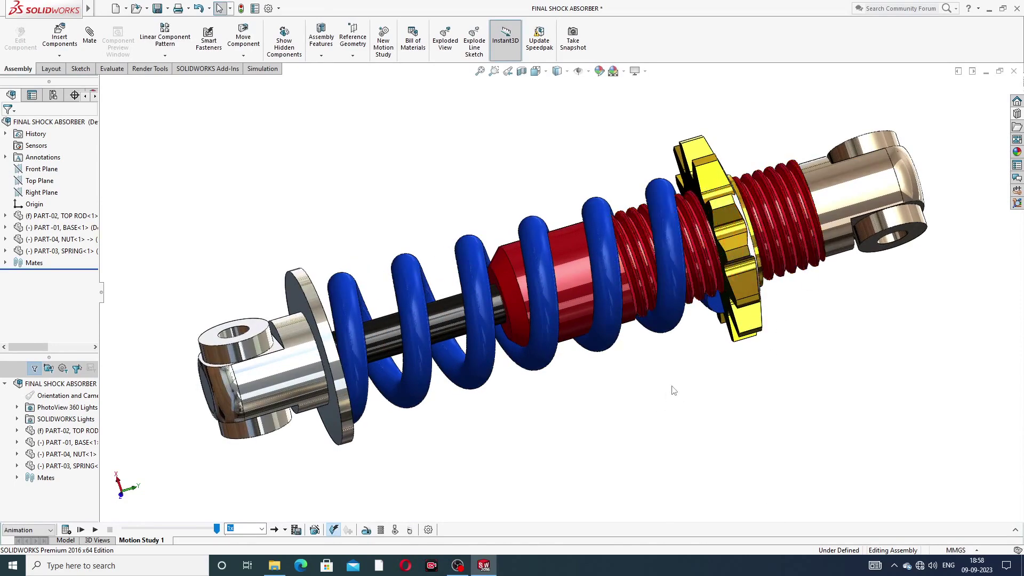
pyautogui.scroll(-2, 673, 390)
pyautogui.scroll(-2, 676, 338)
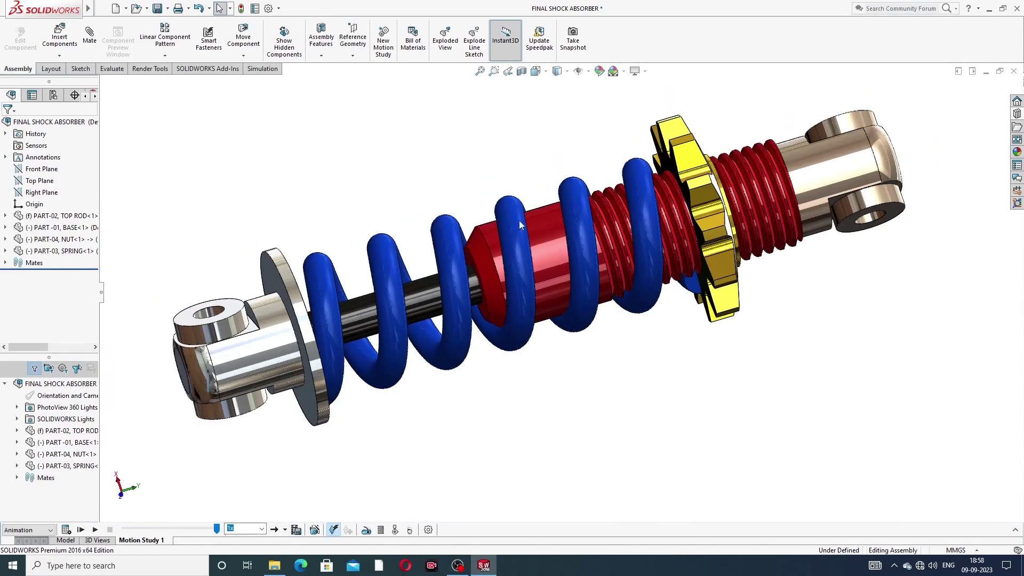
pyautogui.moveTo(741, 342); pyautogui.dragTo(693, 283, button='middle')
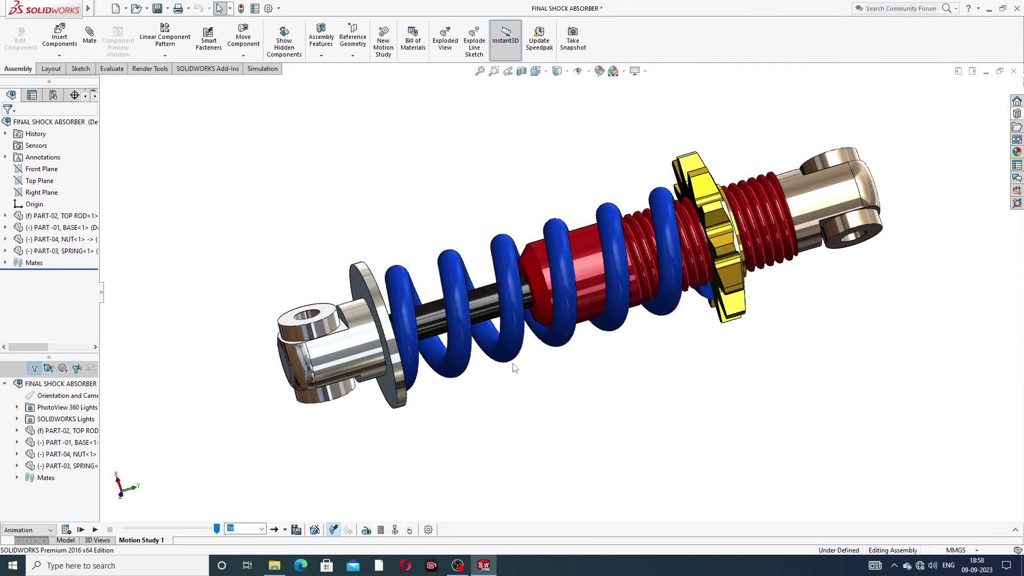
pyautogui.scroll(-2, 513, 368)
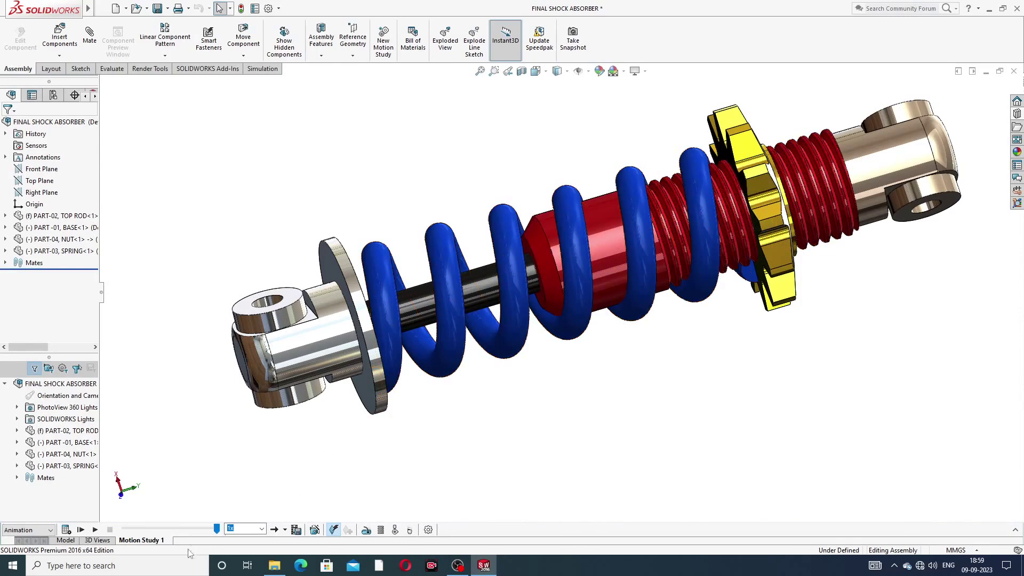
pyautogui.rightClick(153, 542)
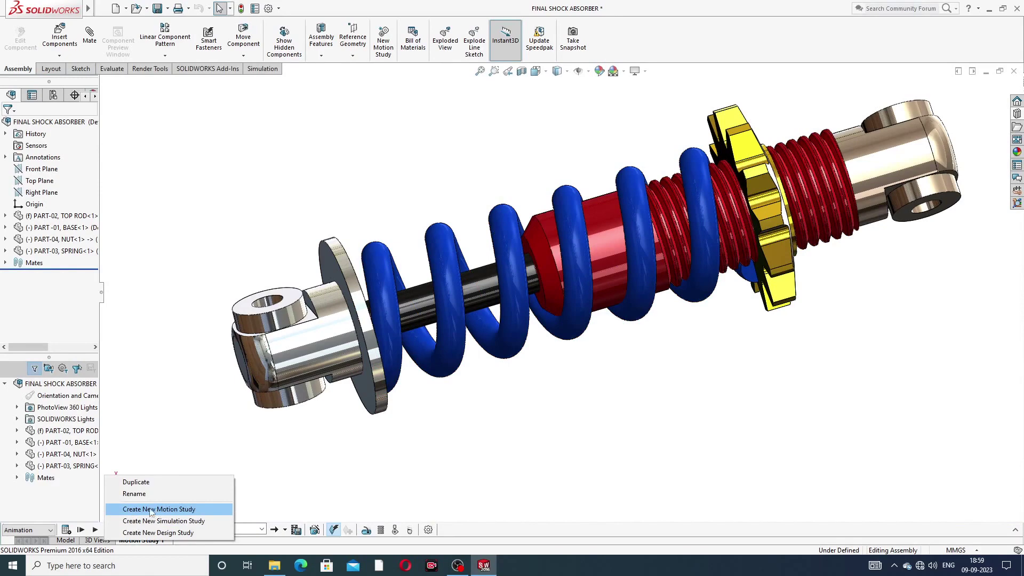
pyautogui.click(172, 510)
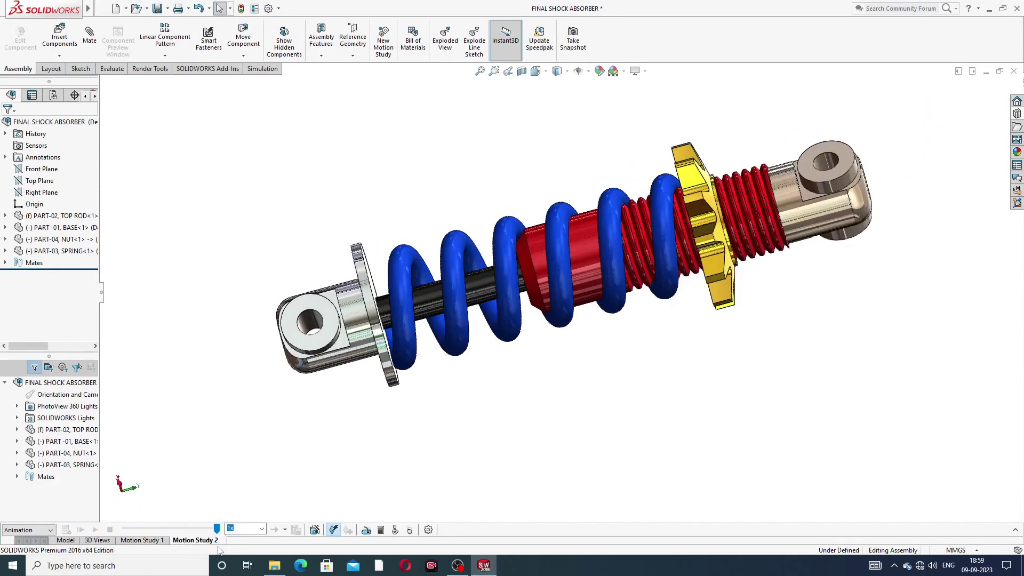
pyautogui.rightClick(195, 541)
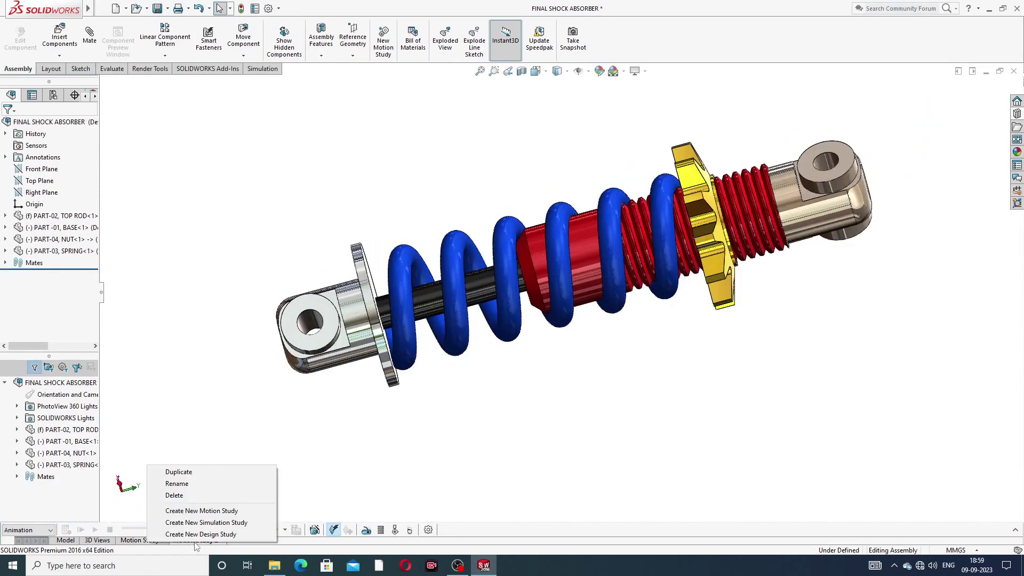
pyautogui.click(194, 495)
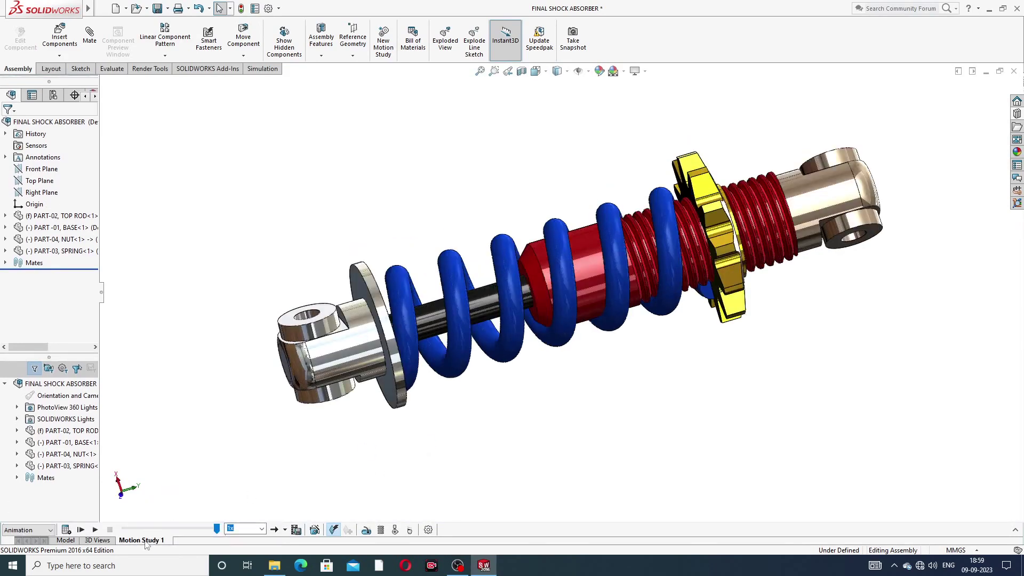
# Play the Motion Study 1 animation from the start, stop it, and return the timeline to 0 sec
pyautogui.click(81, 529)
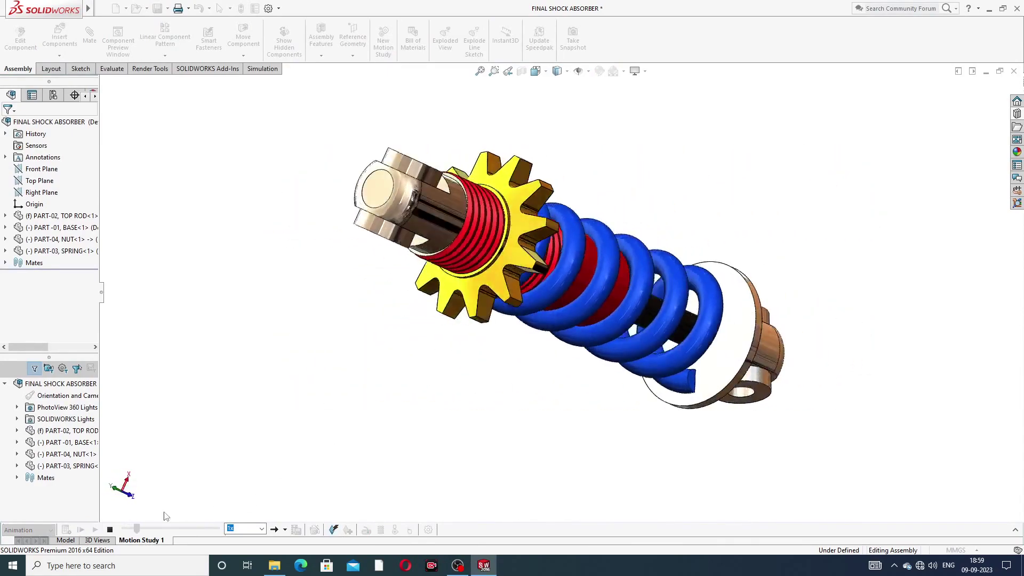
pyautogui.click(111, 530)
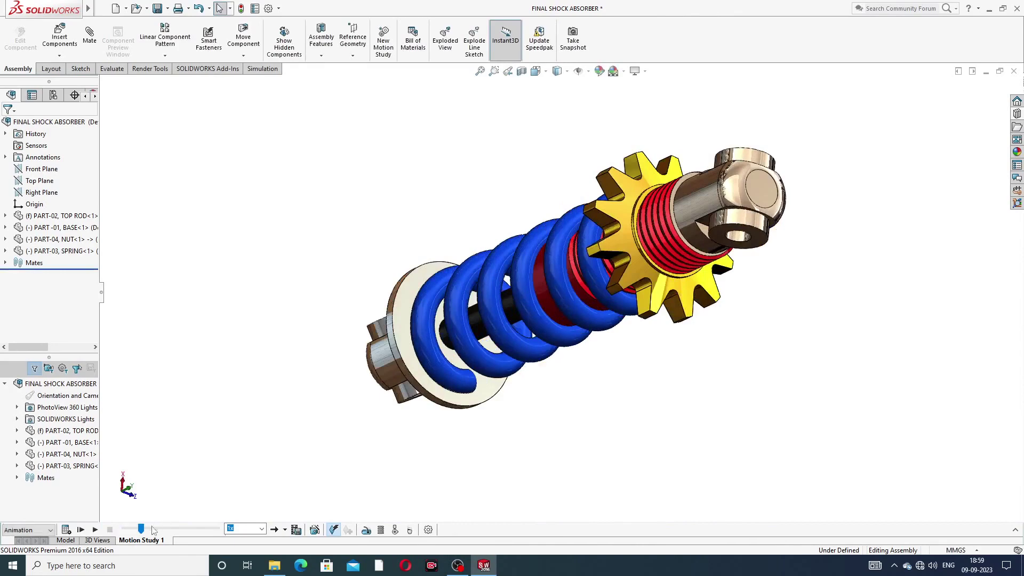
pyautogui.click(140, 540)
pyautogui.moveTo(160, 528); pyautogui.dragTo(125, 528)
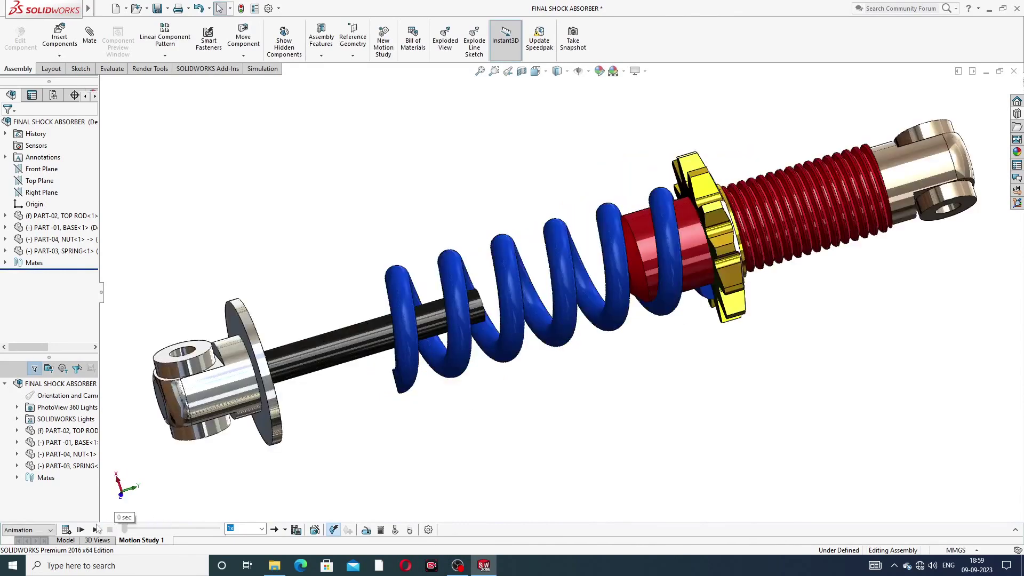
# Create a new motion study, delete Motion Study 1, and open Motion Study 2
pyautogui.rightClick(142, 540)
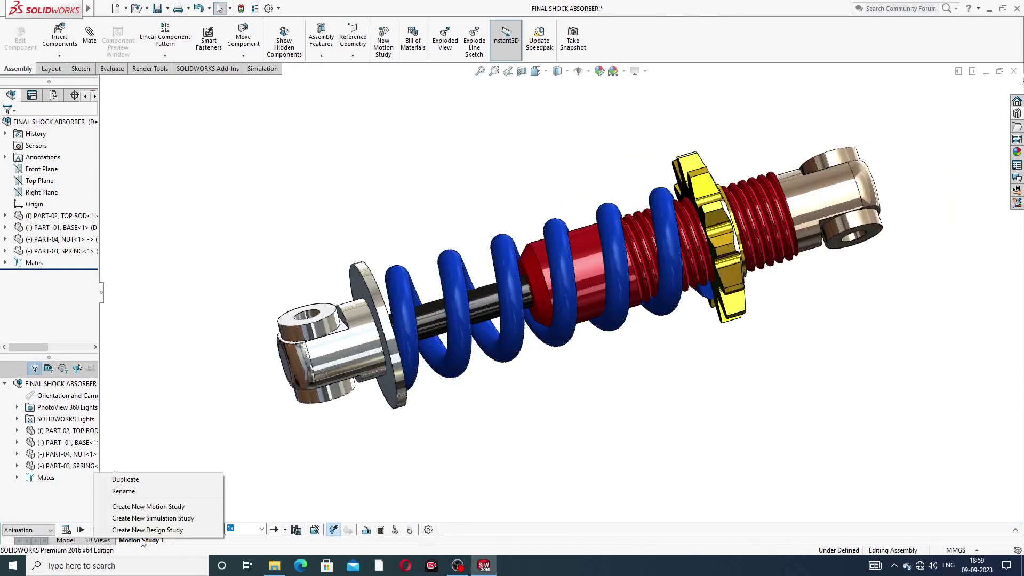
pyautogui.click(146, 503)
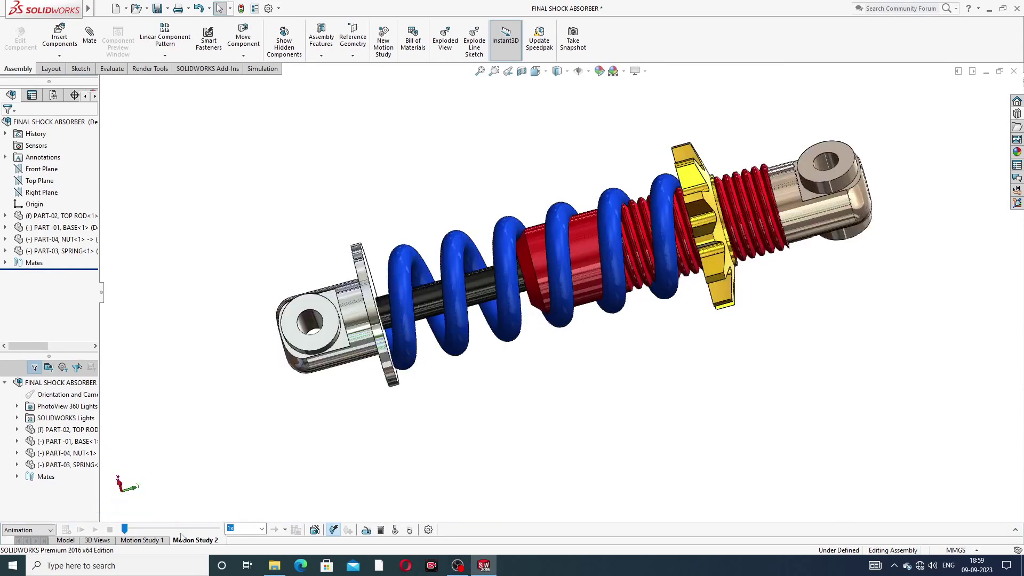
pyautogui.rightClick(144, 540)
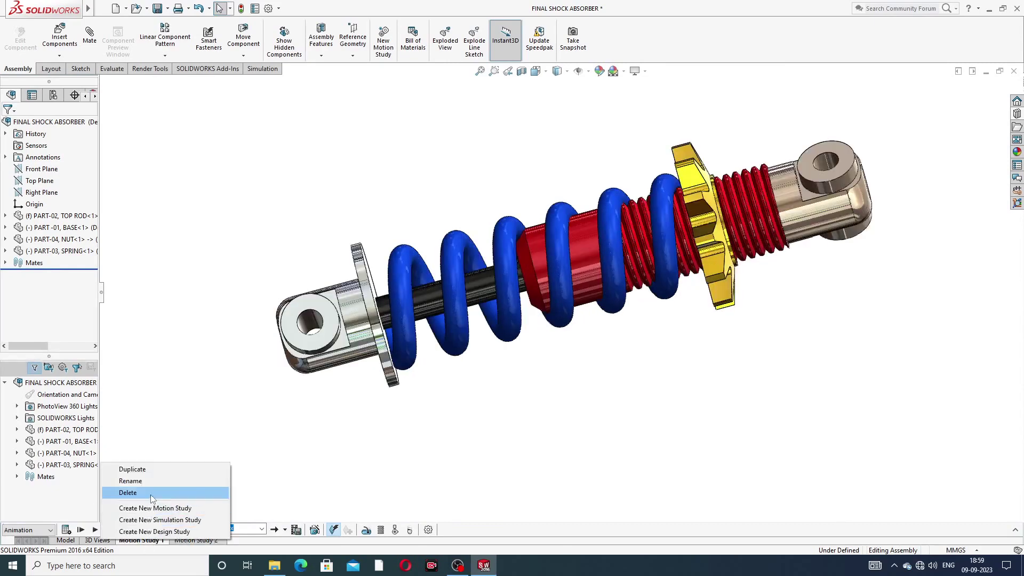
pyautogui.click(152, 510)
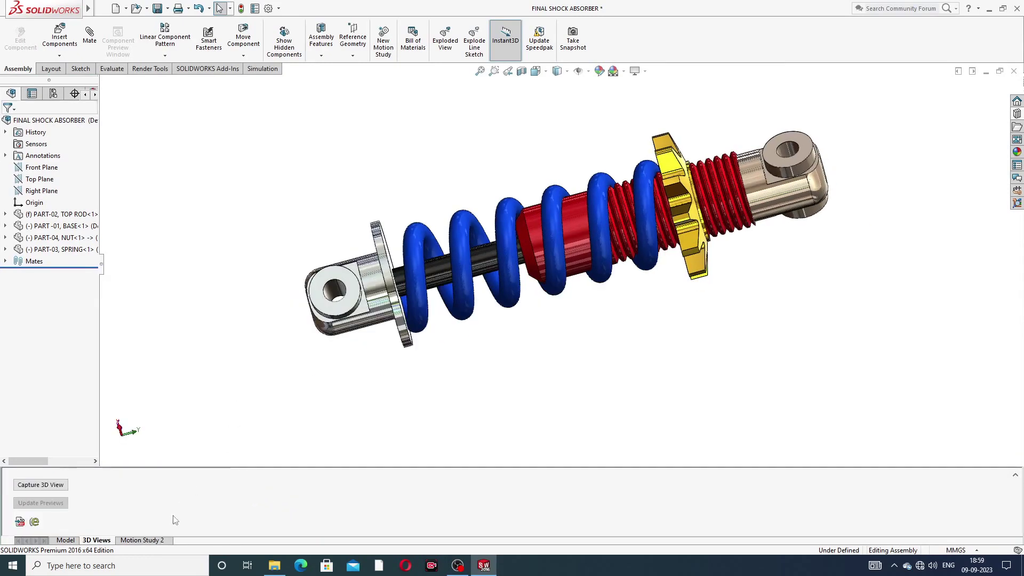
pyautogui.click(141, 540)
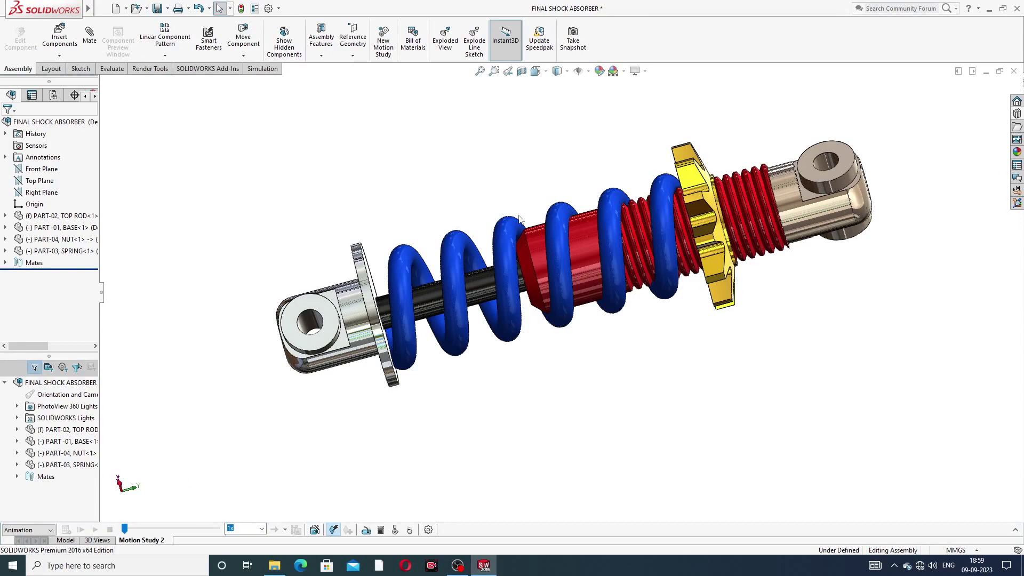
pyautogui.moveTo(540, 226); pyautogui.dragTo(768, 326, button='middle')
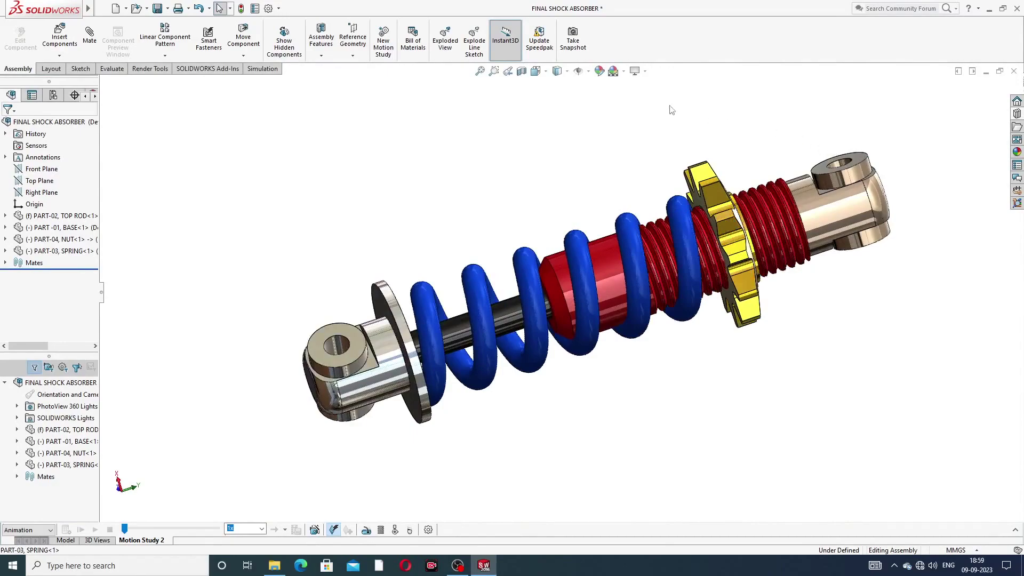
pyautogui.moveTo(768, 267); pyautogui.dragTo(827, 302, button='middle')
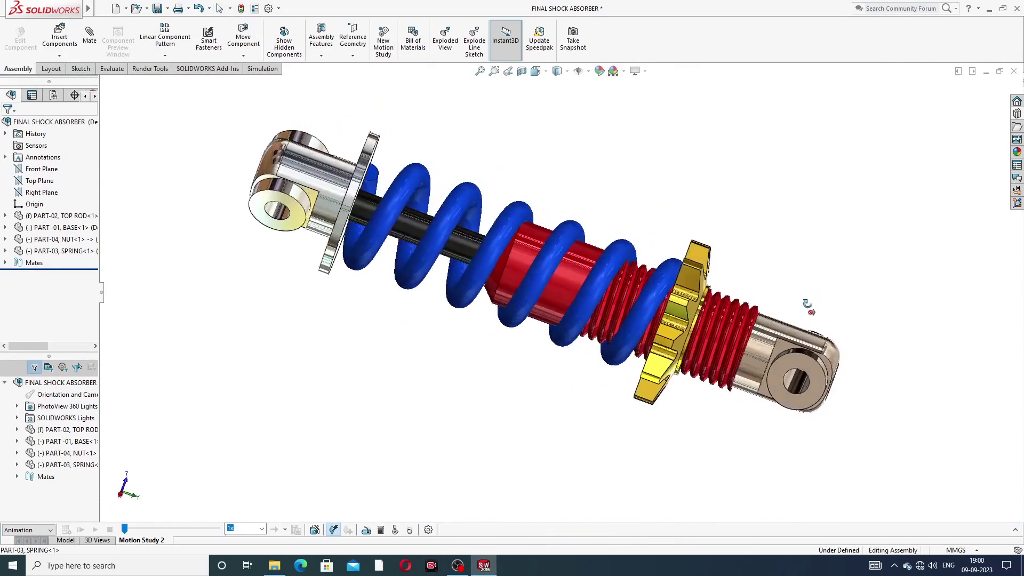
pyautogui.press('z')
pyautogui.scroll(-2, 459, 209)
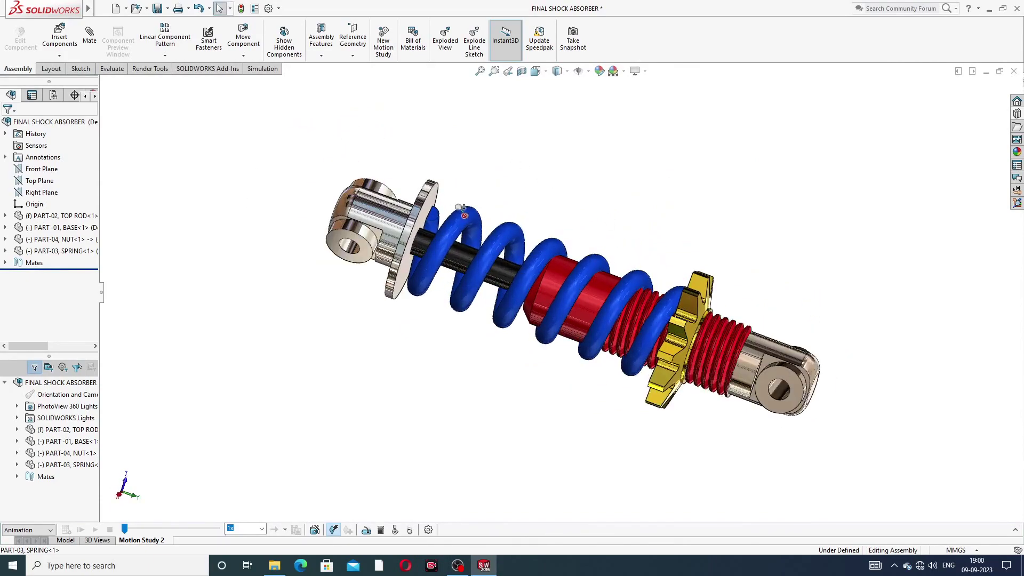
pyautogui.scroll(2, 622, 382)
pyautogui.moveTo(622, 382); pyautogui.dragTo(720, 293, button='middle')
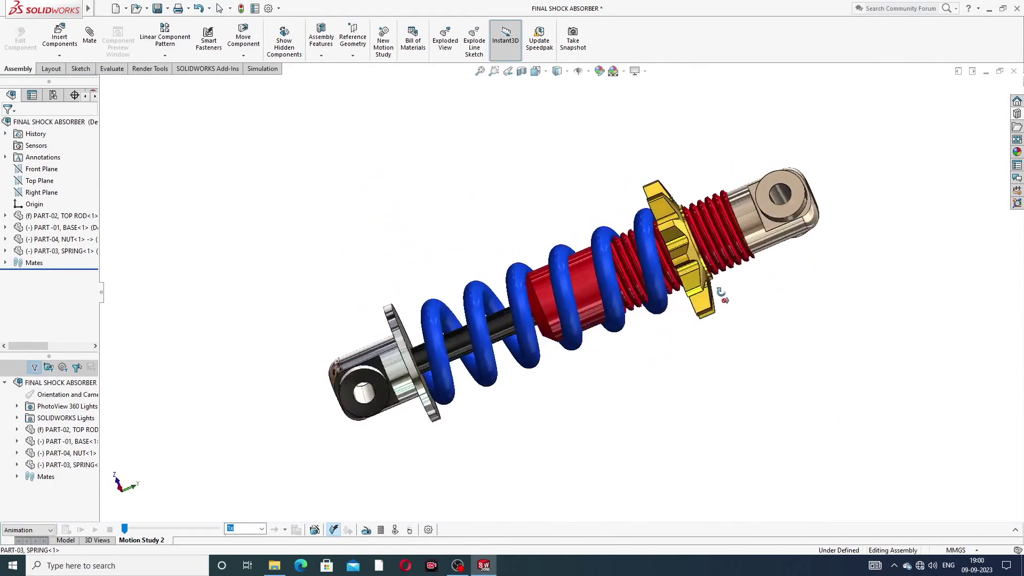
# Start an exploded view and move the base out along the shock absorber's axis, away from the top rod
pyautogui.scroll(-1, 604, 319)
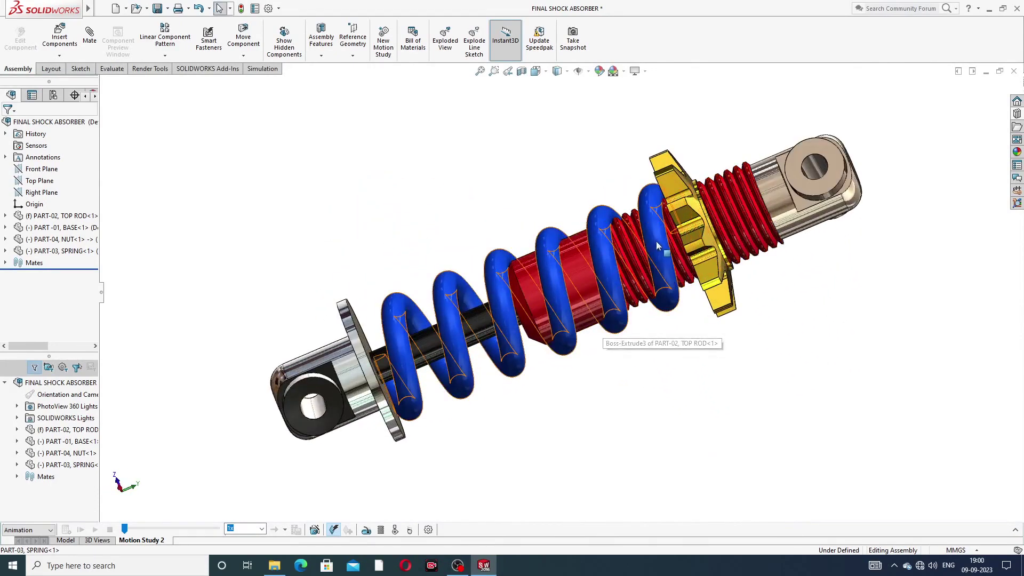
pyautogui.moveTo(695, 248); pyautogui.dragTo(684, 254, button='middle')
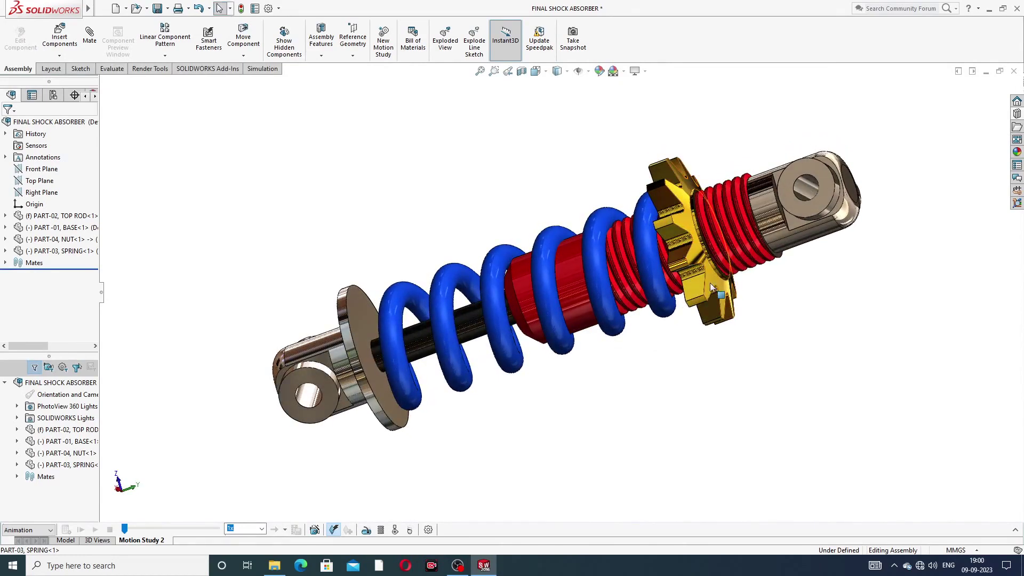
pyautogui.scroll(-1, 708, 291)
pyautogui.scroll(1, 558, 156)
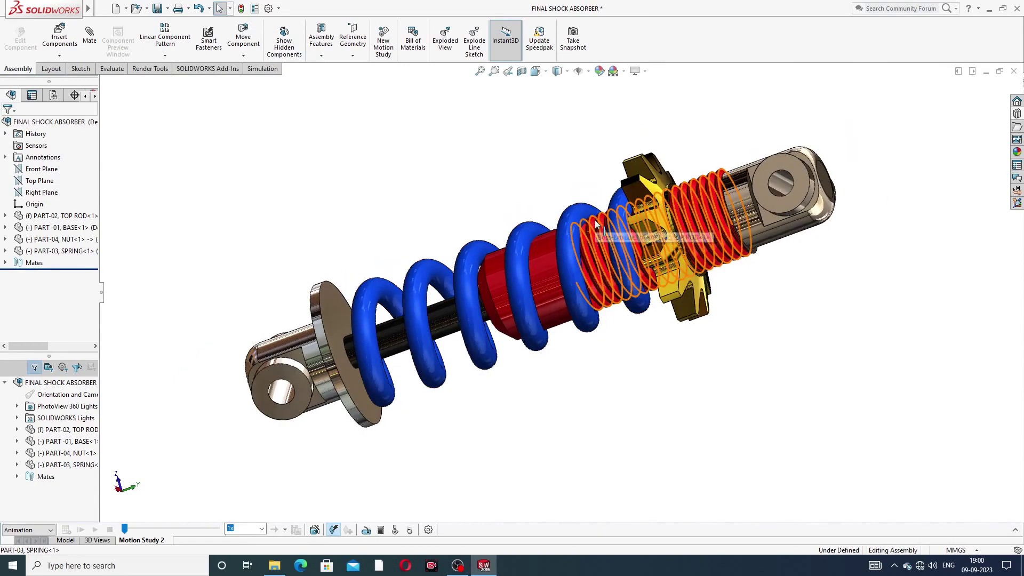
pyautogui.scroll(-1, 443, 211)
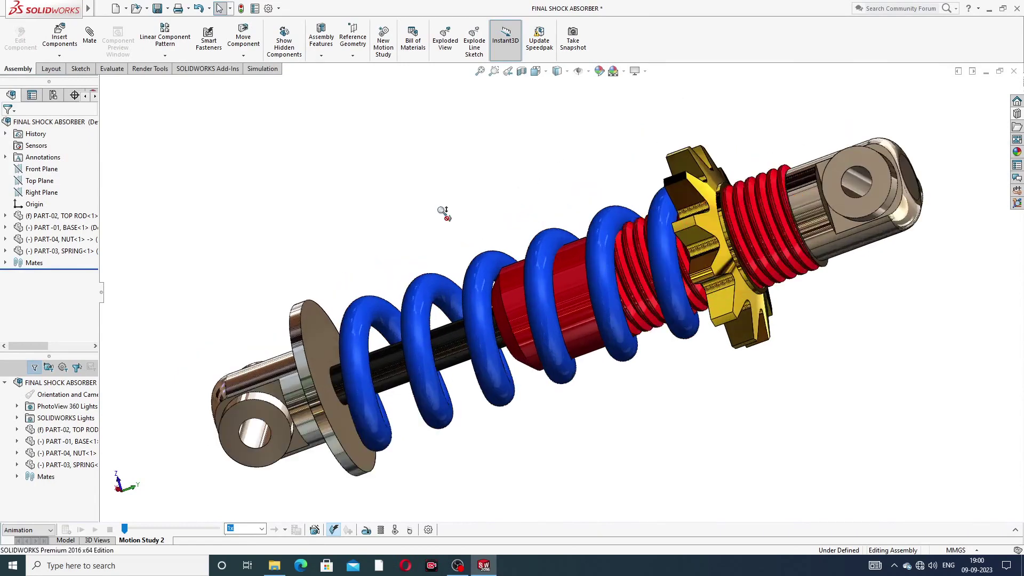
pyautogui.scroll(1, 609, 371)
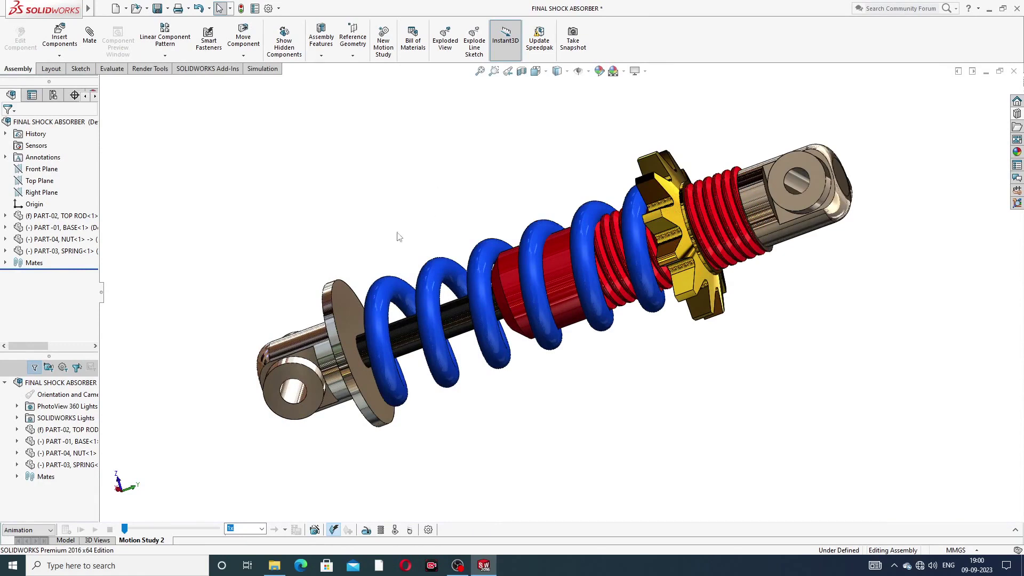
pyautogui.click(445, 47)
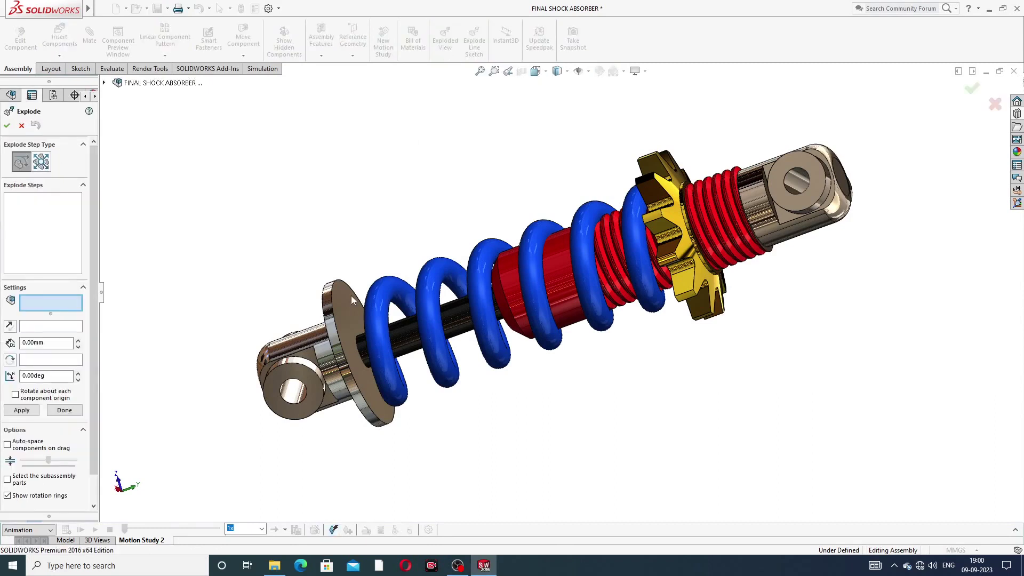
pyautogui.click(308, 343)
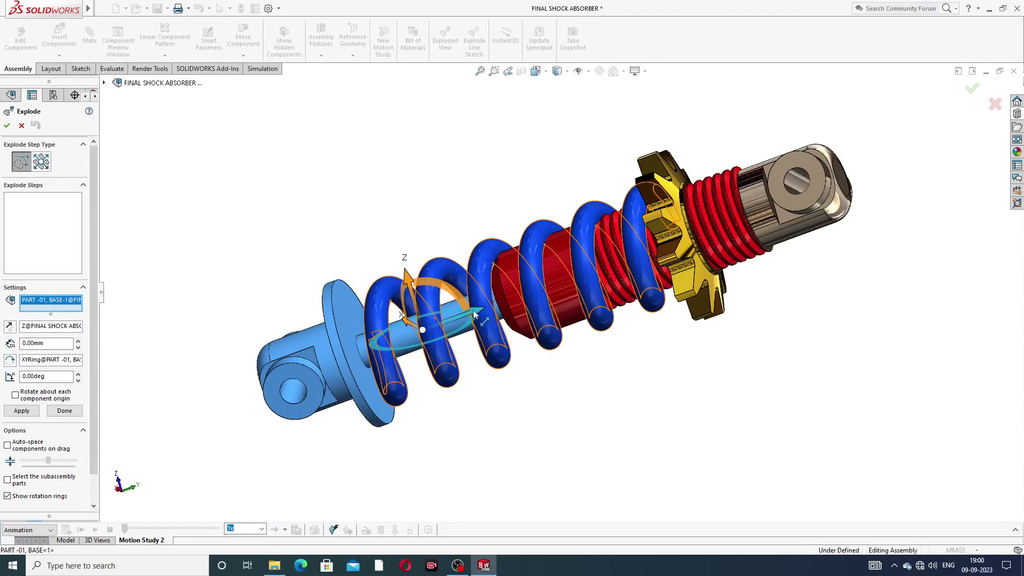
pyautogui.moveTo(475, 313); pyautogui.dragTo(322, 376)
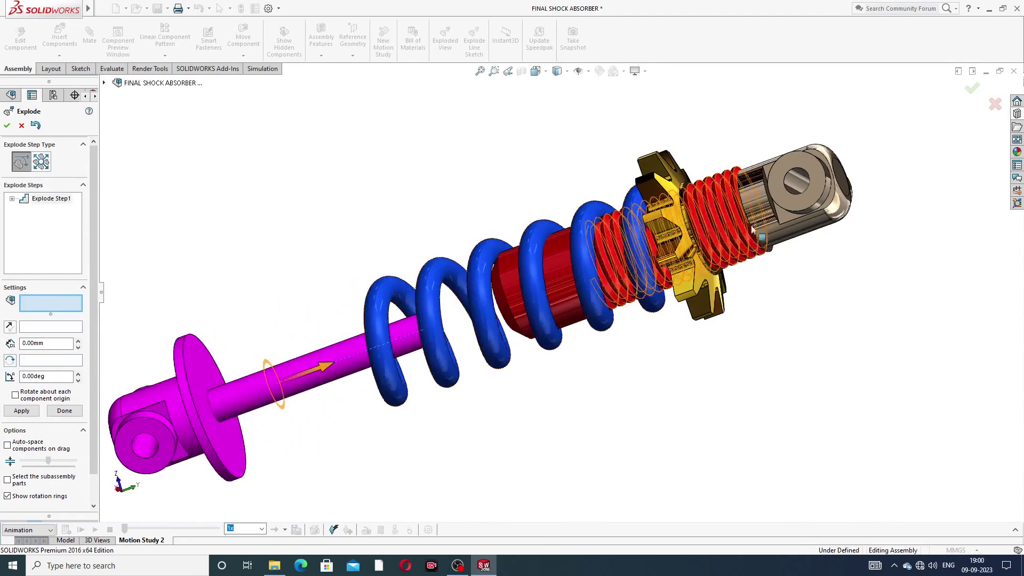
# Add an explode step that moves the top rod outward along the axis, away from the spring
pyautogui.click(783, 172)
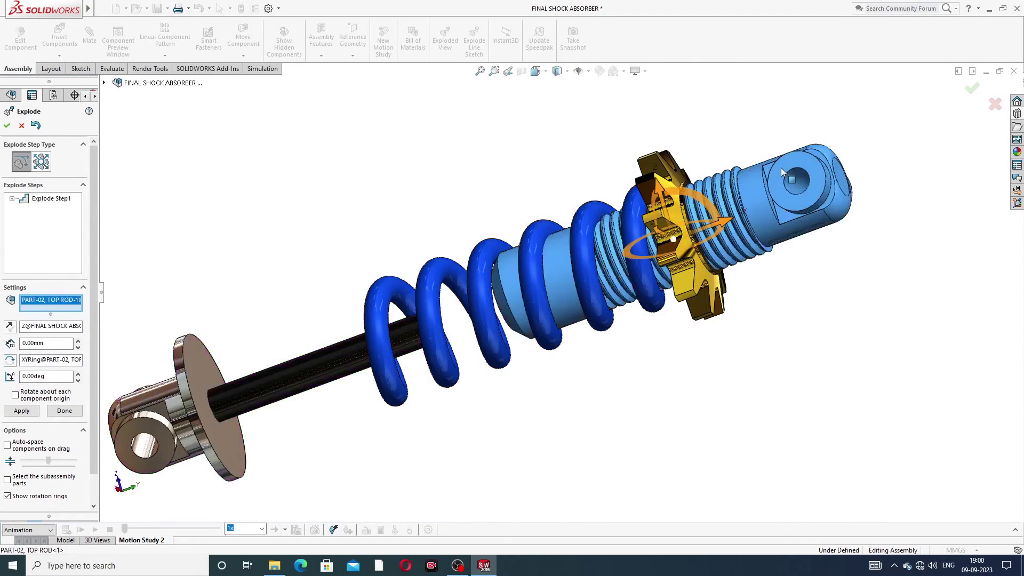
pyautogui.moveTo(723, 220); pyautogui.dragTo(724, 220)
pyautogui.moveTo(770, 210); pyautogui.dragTo(880, 171)
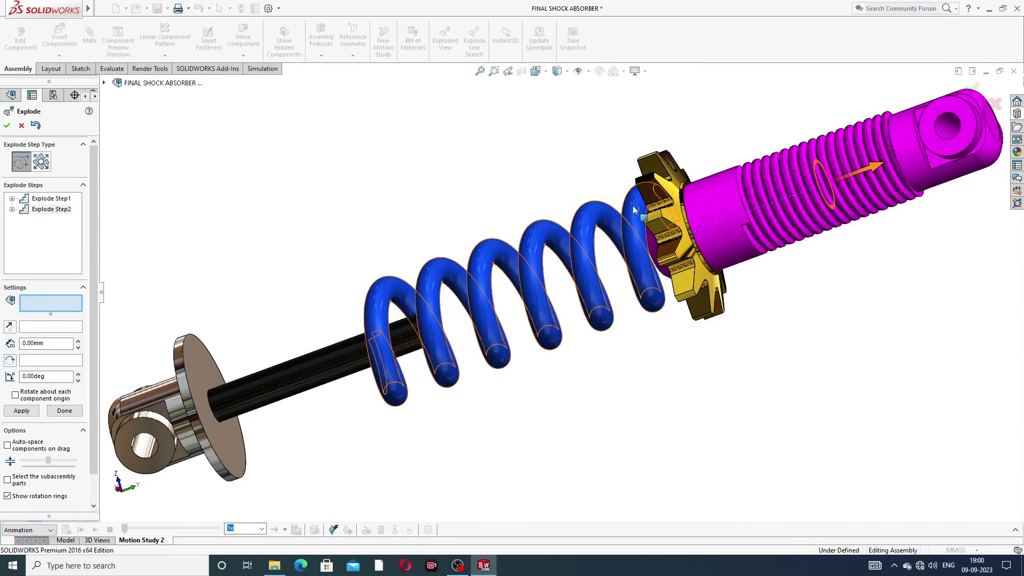
# Explode the spring toward the base and the nut into the gap before the top rod, and accept the exploded view
pyautogui.click(487, 268)
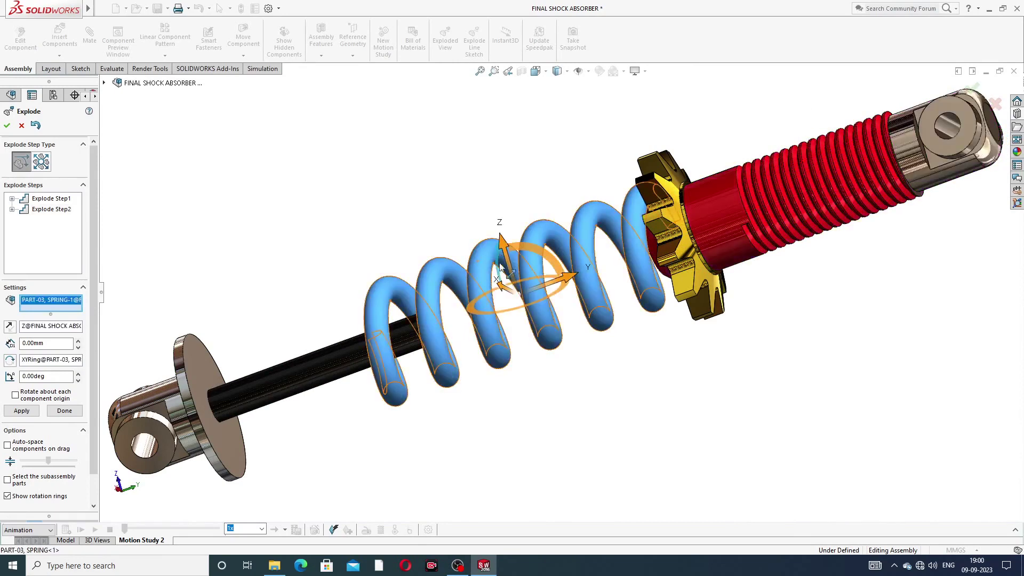
pyautogui.moveTo(568, 282); pyautogui.dragTo(424, 329)
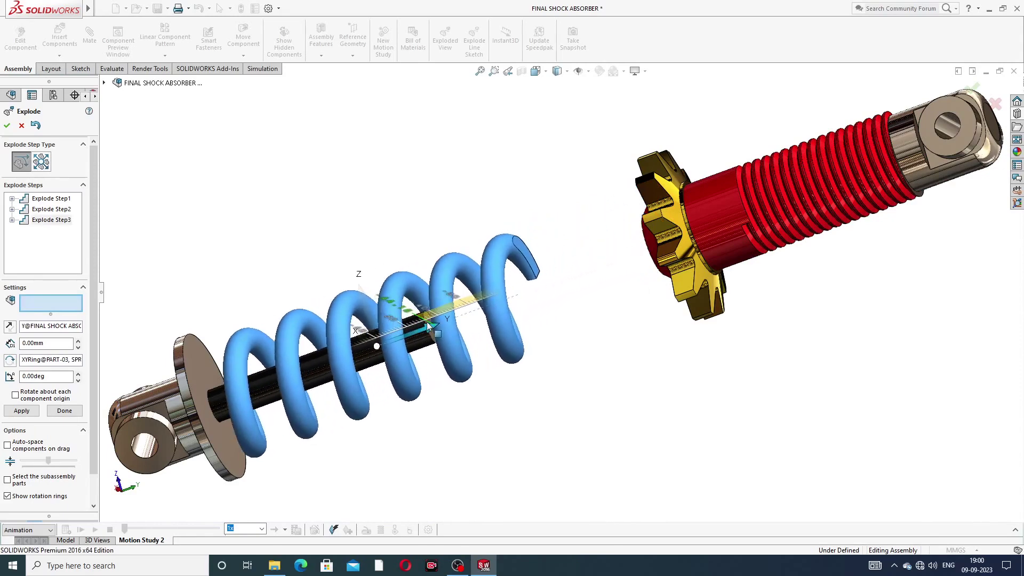
pyautogui.click(673, 209)
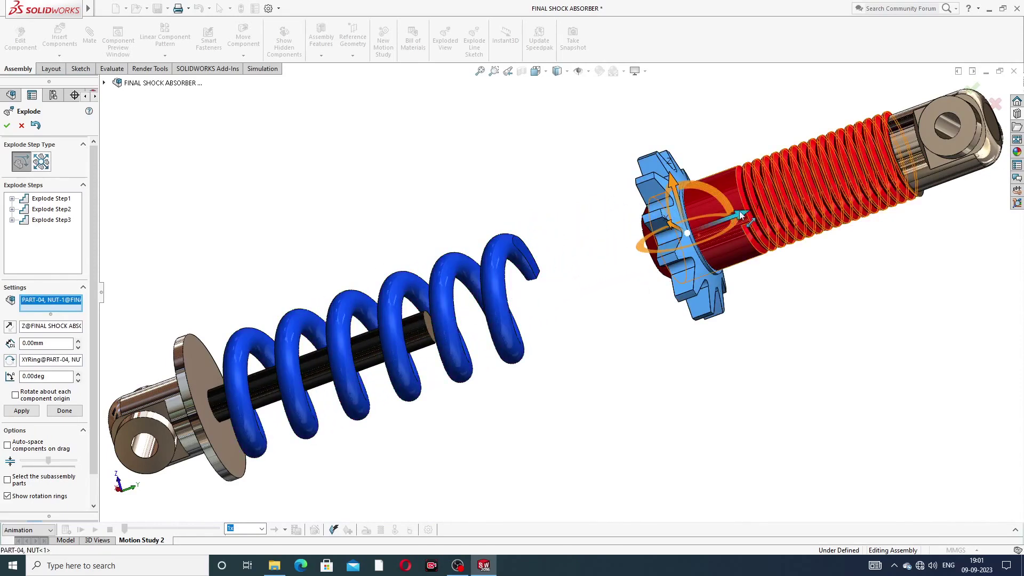
pyautogui.moveTo(707, 229); pyautogui.dragTo(632, 255)
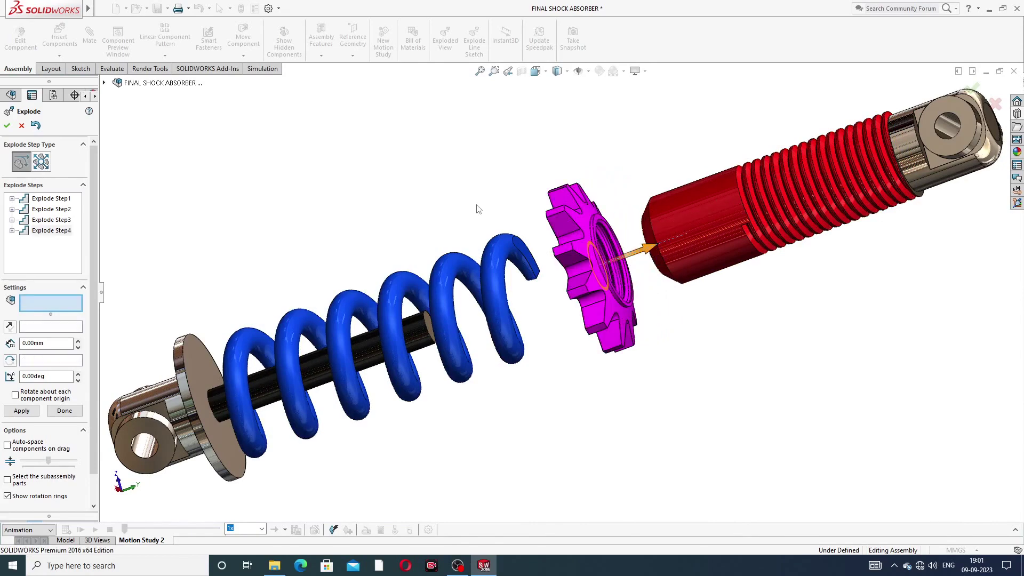
pyautogui.click(6, 126)
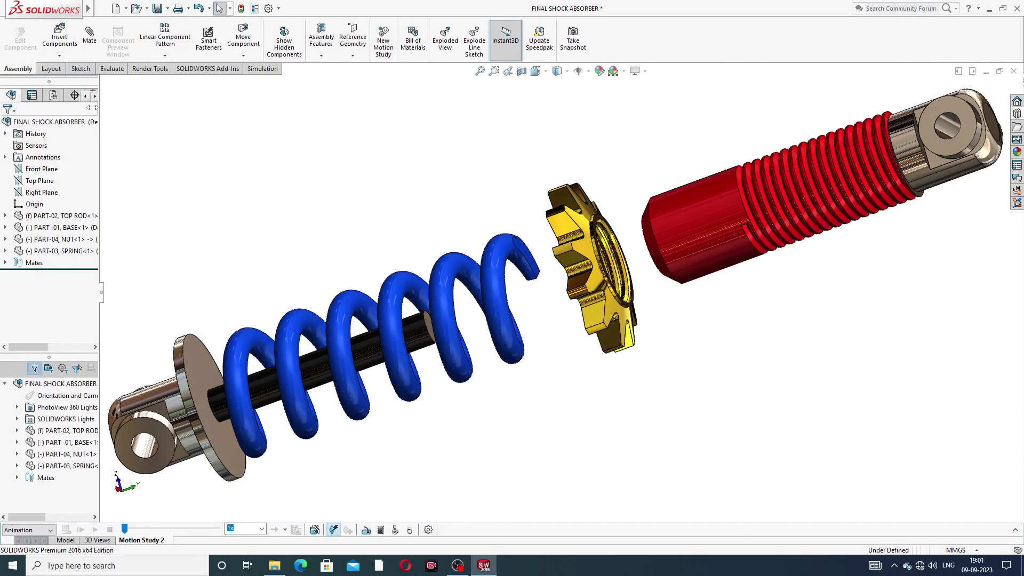
# Collapse the exploded assembly, explode it once more, and collapse it again
pyautogui.rightClick(83, 125)
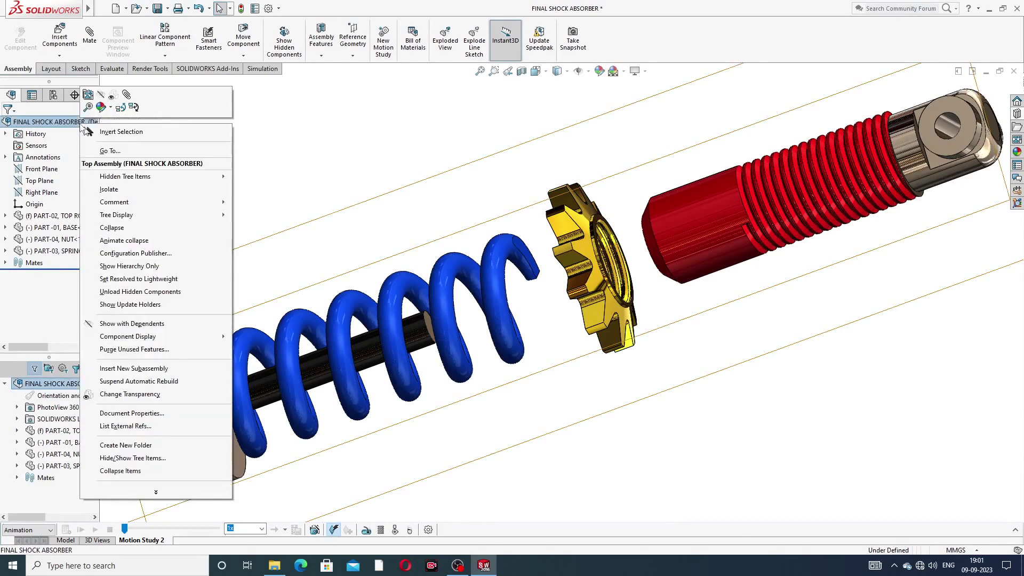
pyautogui.click(117, 230)
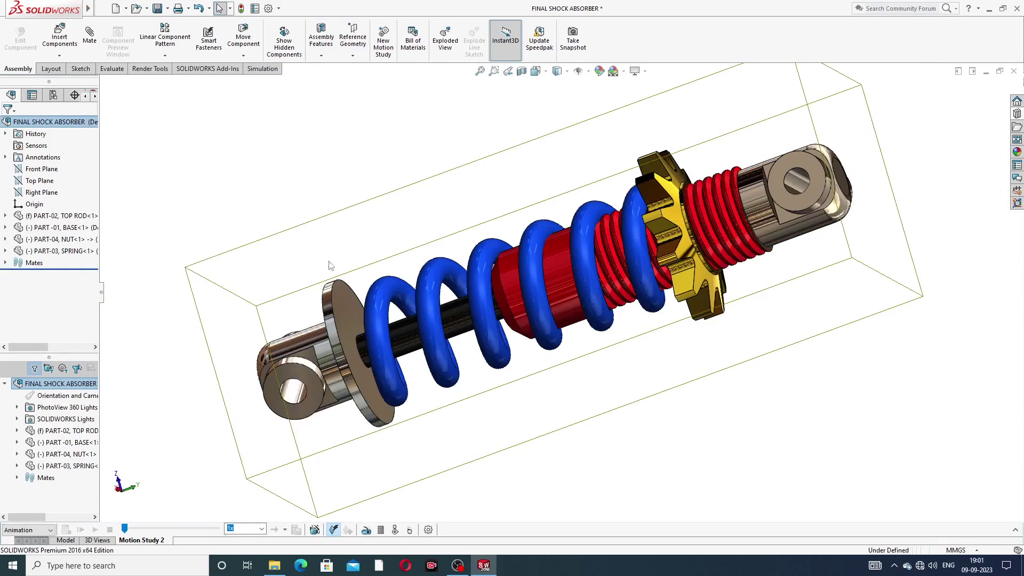
pyautogui.rightClick(80, 122)
pyautogui.click(119, 230)
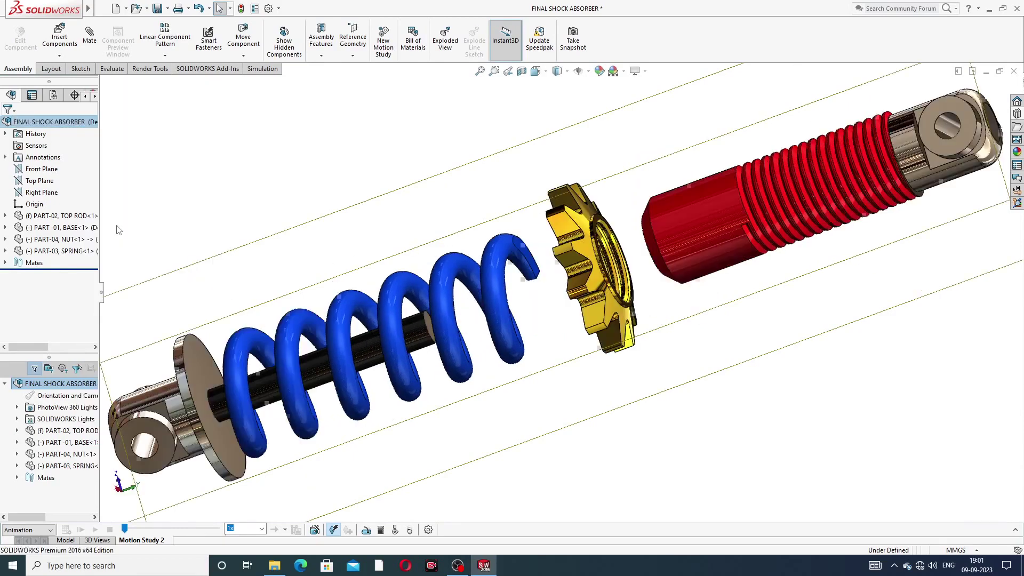
pyautogui.rightClick(80, 122)
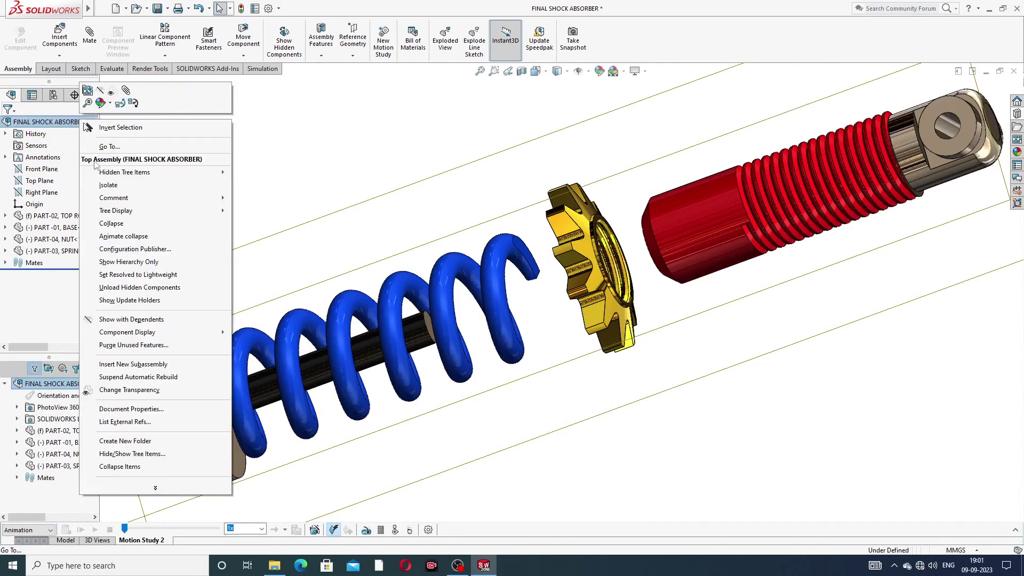
pyautogui.click(111, 224)
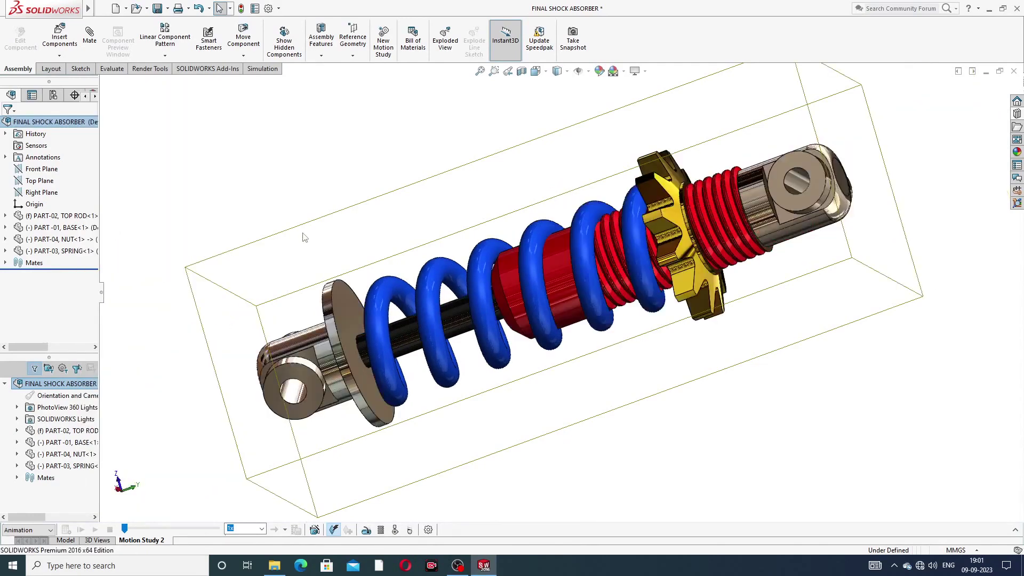
# Add a Rotate model animation with one clockwise rotation about the Y-axis, 6 seconds long from 0 seconds, and calculate the study
pyautogui.click(315, 530)
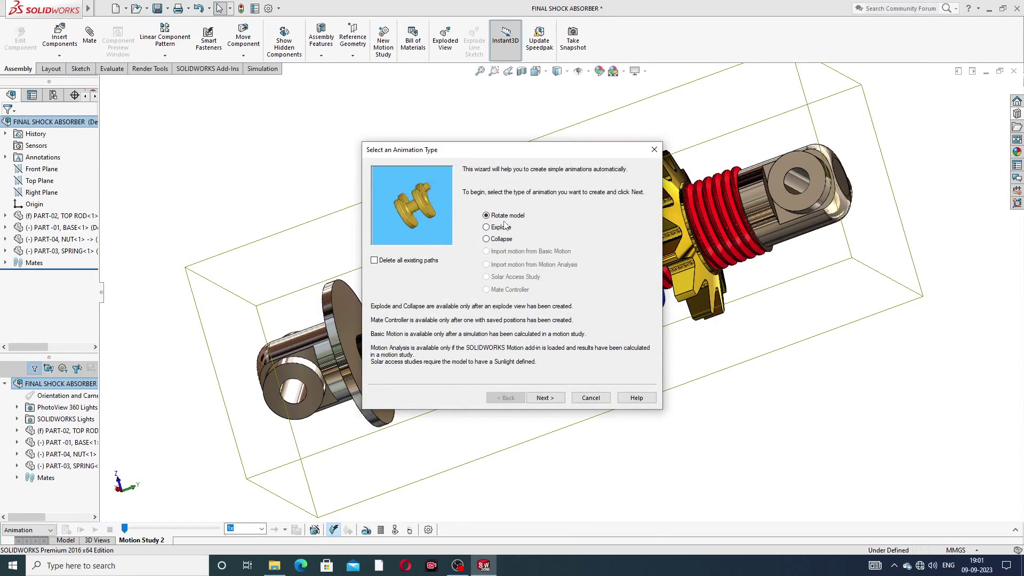
pyautogui.click(546, 398)
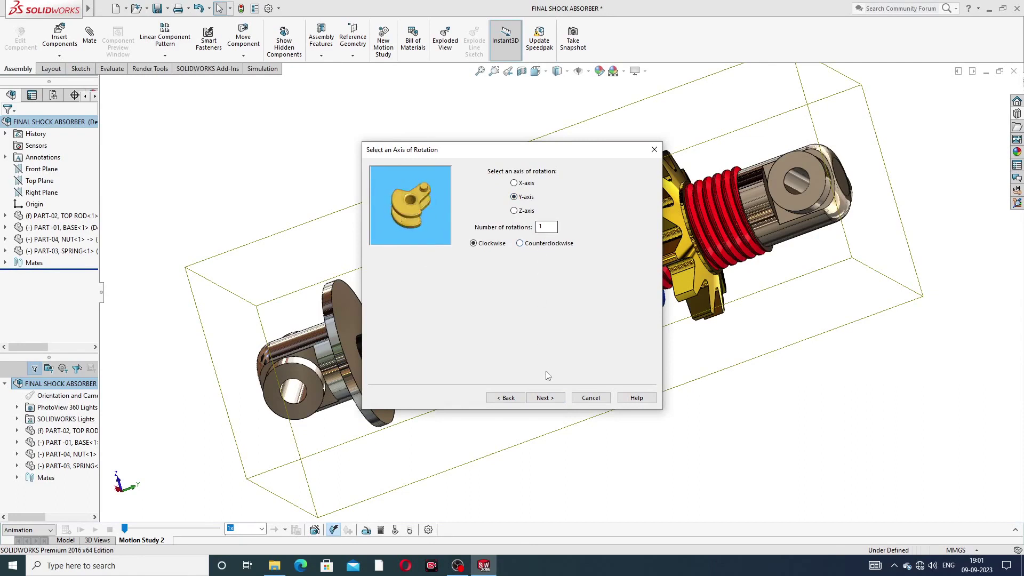
pyautogui.click(545, 398)
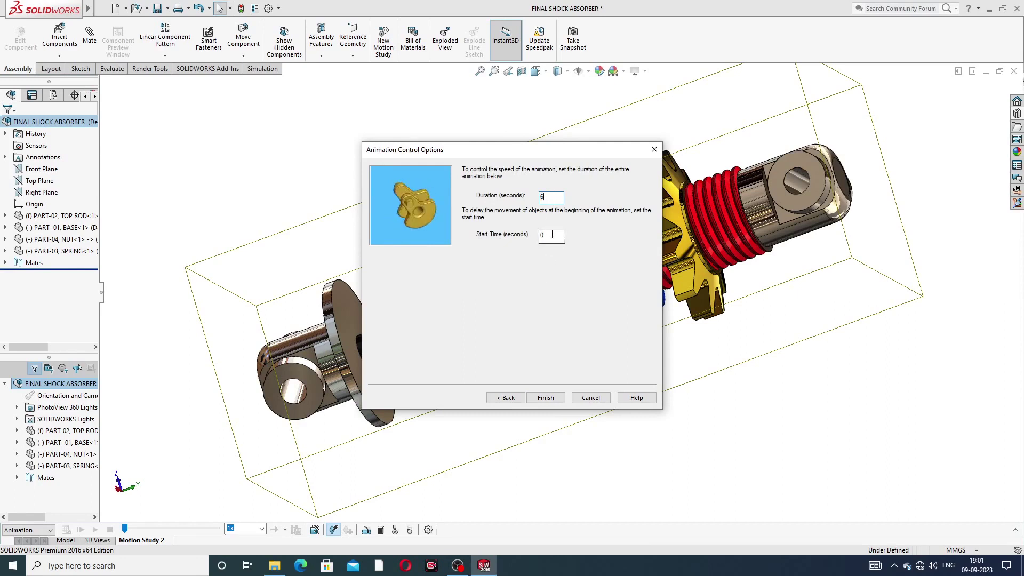
pyautogui.click(543, 398)
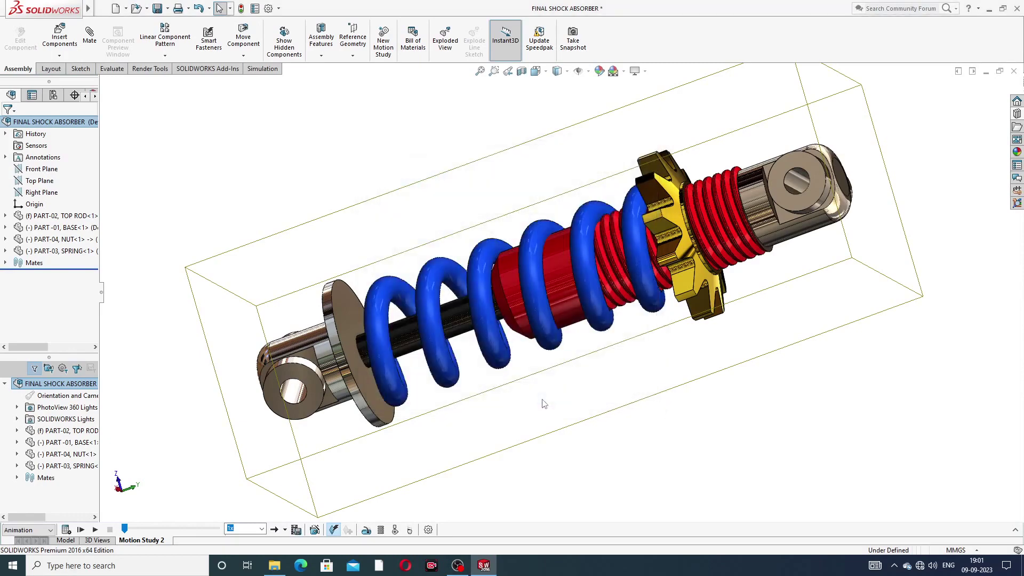
pyautogui.click(66, 529)
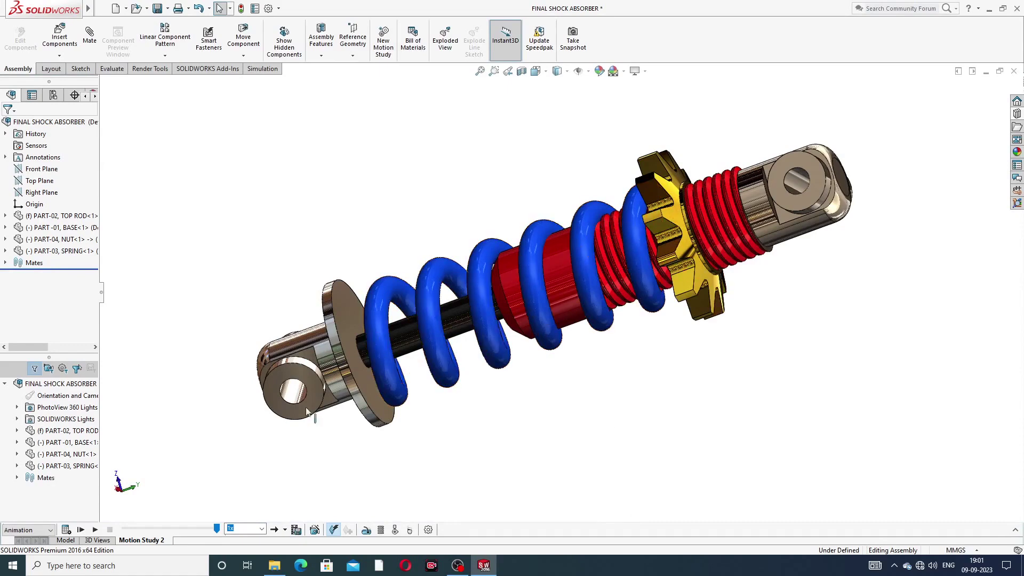
# Add an Explode animation to Motion Study 2 with a duration of 11 seconds and a start time of 6 seconds
pyautogui.click(315, 530)
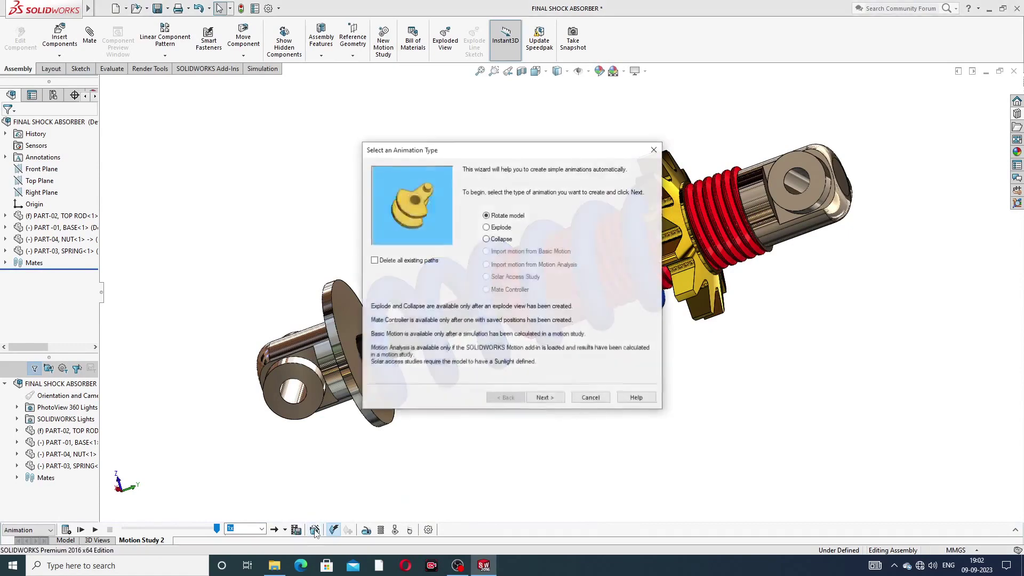
pyautogui.click(504, 230)
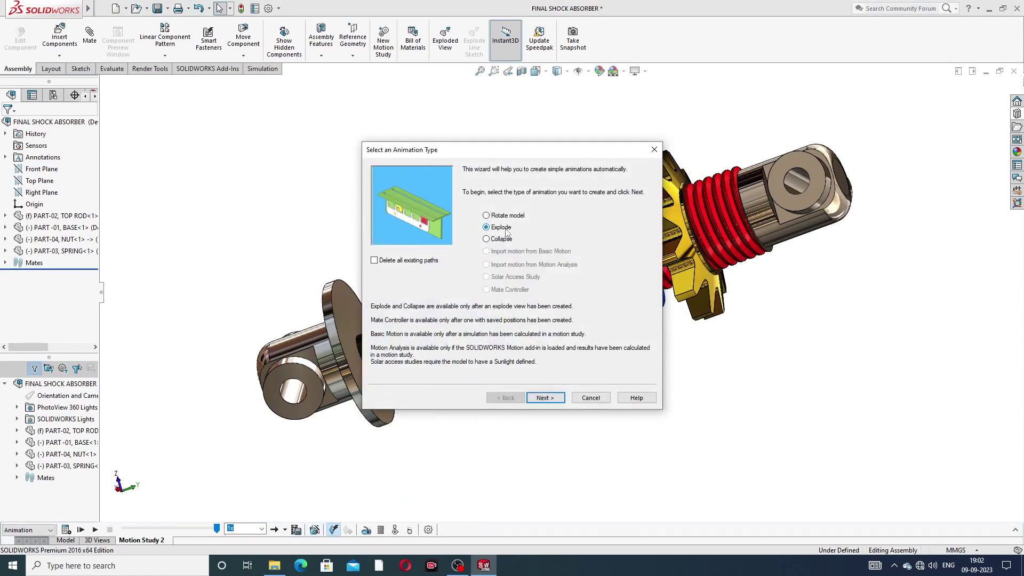
pyautogui.click(544, 398)
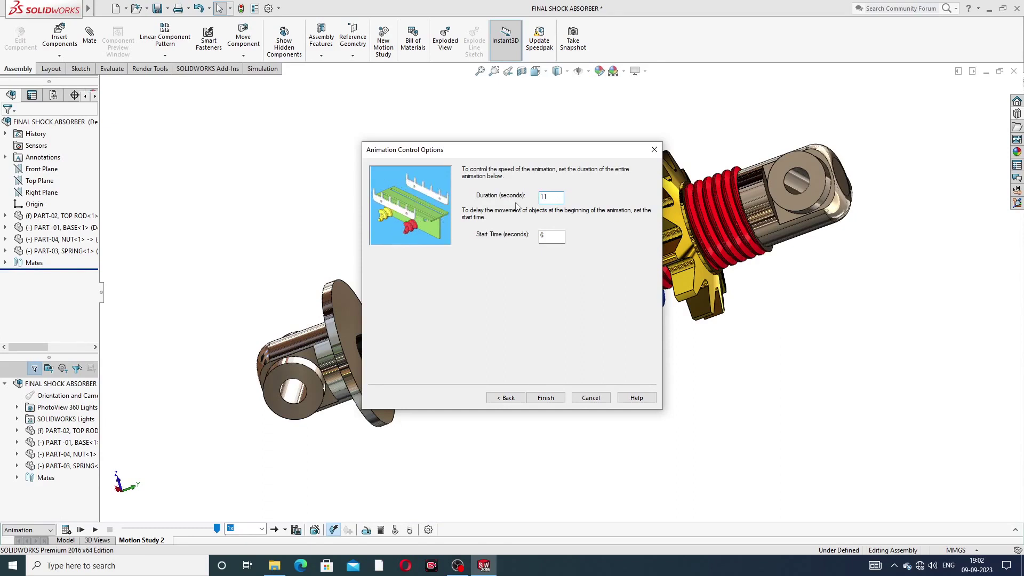
pyautogui.click(545, 398)
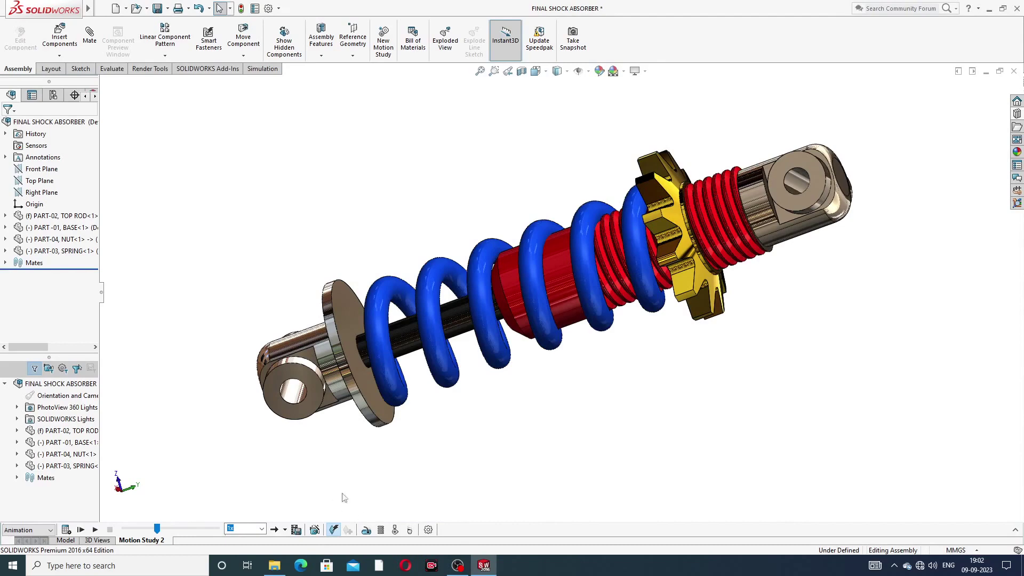
# Add a Collapse animation to Motion Study 2 with a duration of 11 seconds and a start time of 17 seconds
pyautogui.click(315, 531)
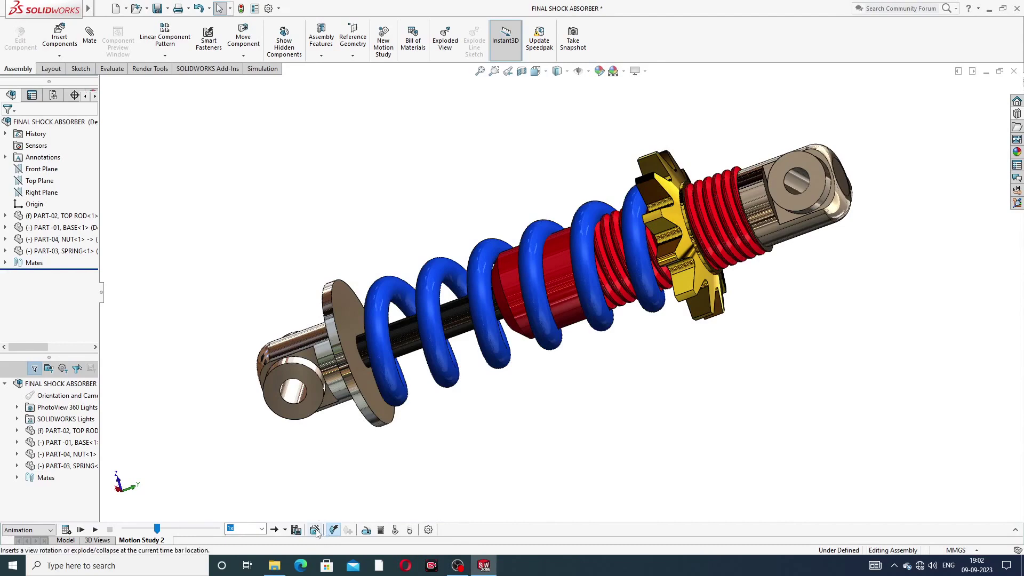
pyautogui.click(486, 239)
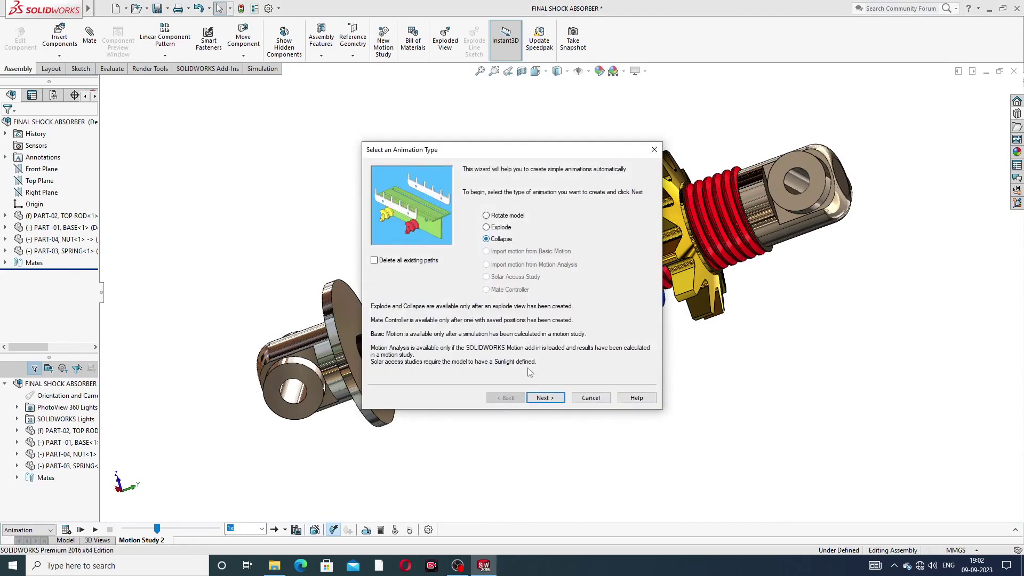
pyautogui.click(544, 397)
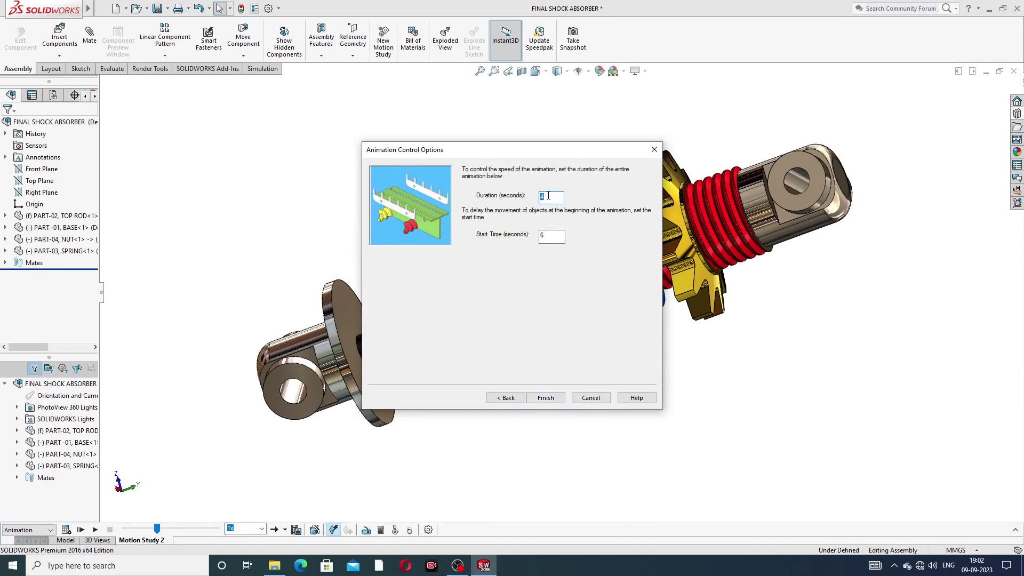
pyautogui.write('11')
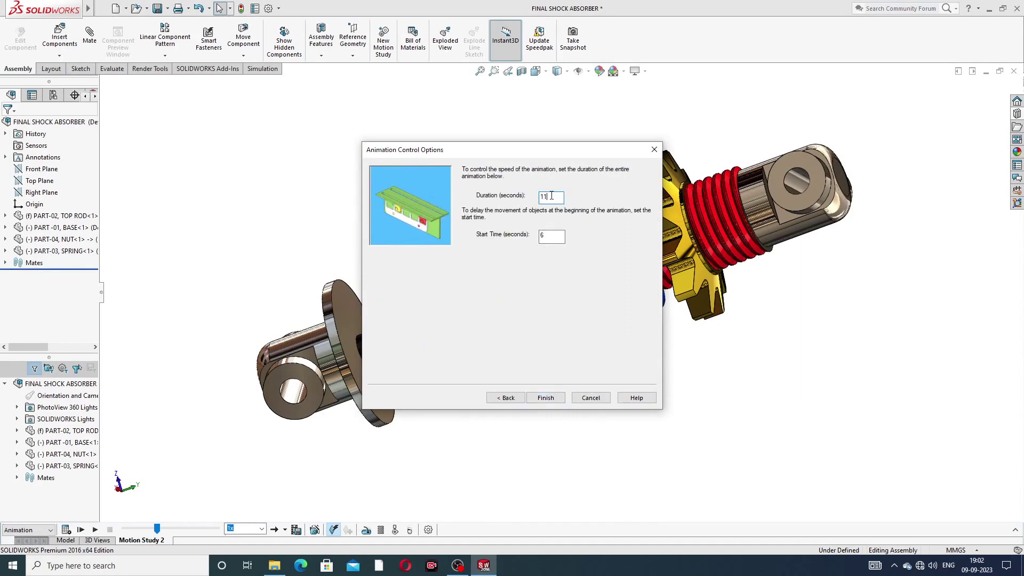
pyautogui.click(551, 238)
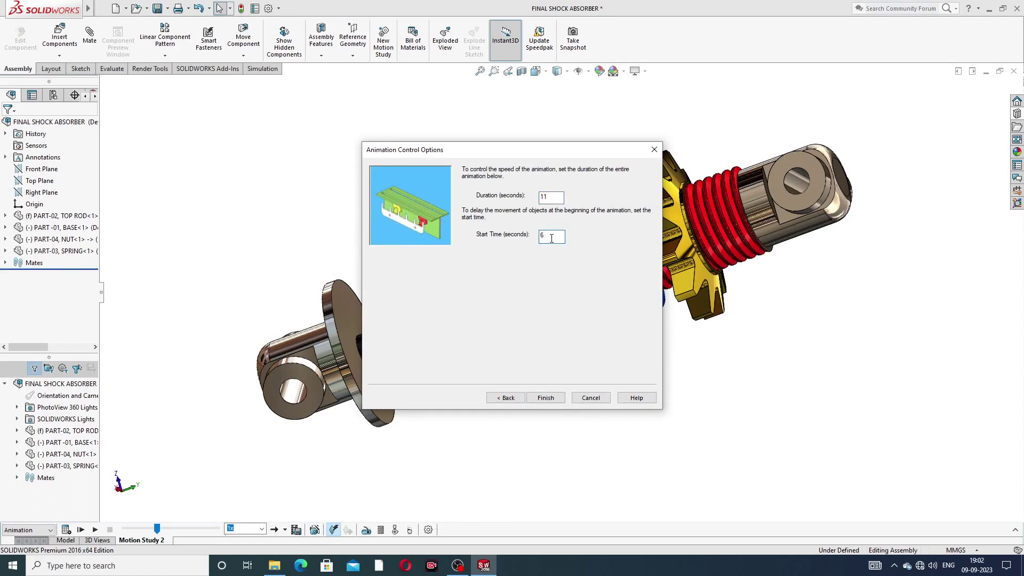
pyautogui.press('BackSpace')
pyautogui.write('1')
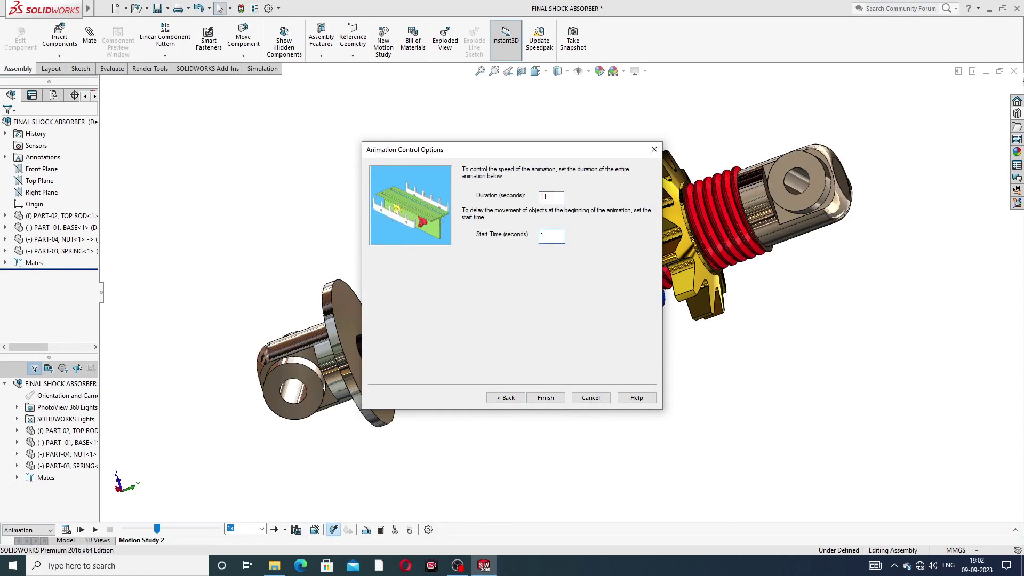
pyautogui.write('7')
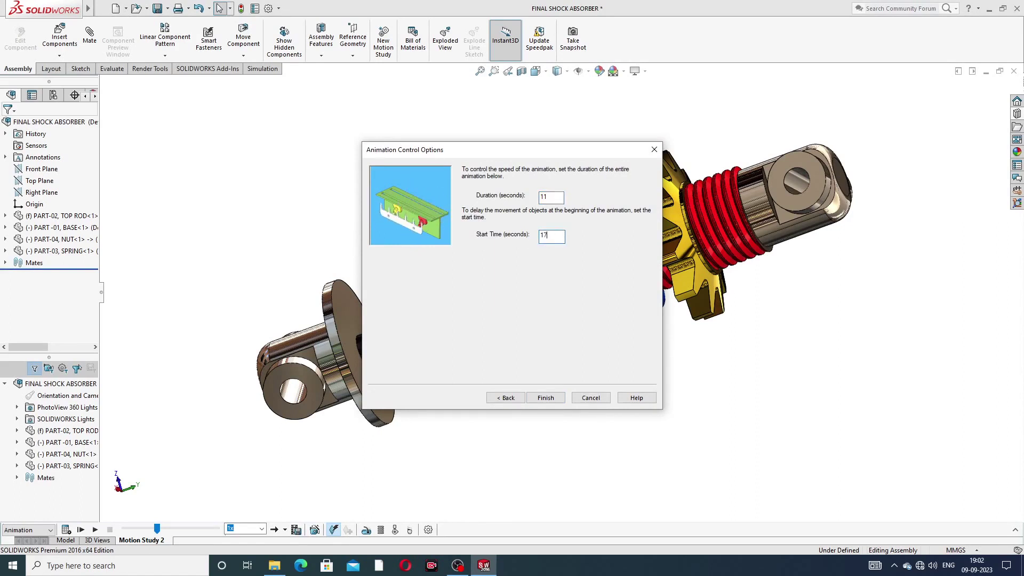
pyautogui.click(545, 398)
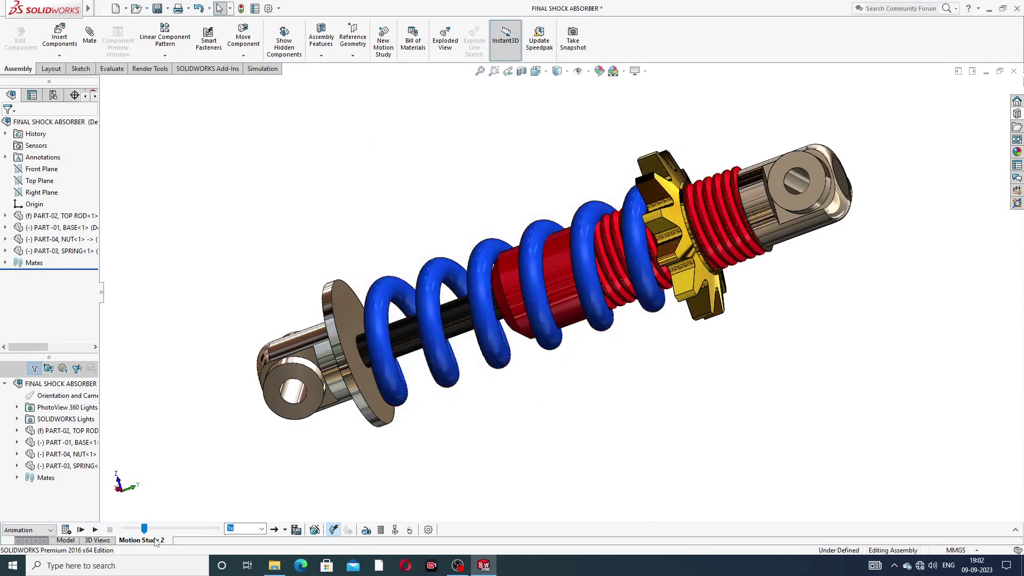
# Calculate Motion Study 2 and play the complete animation from the start
pyautogui.click(65, 529)
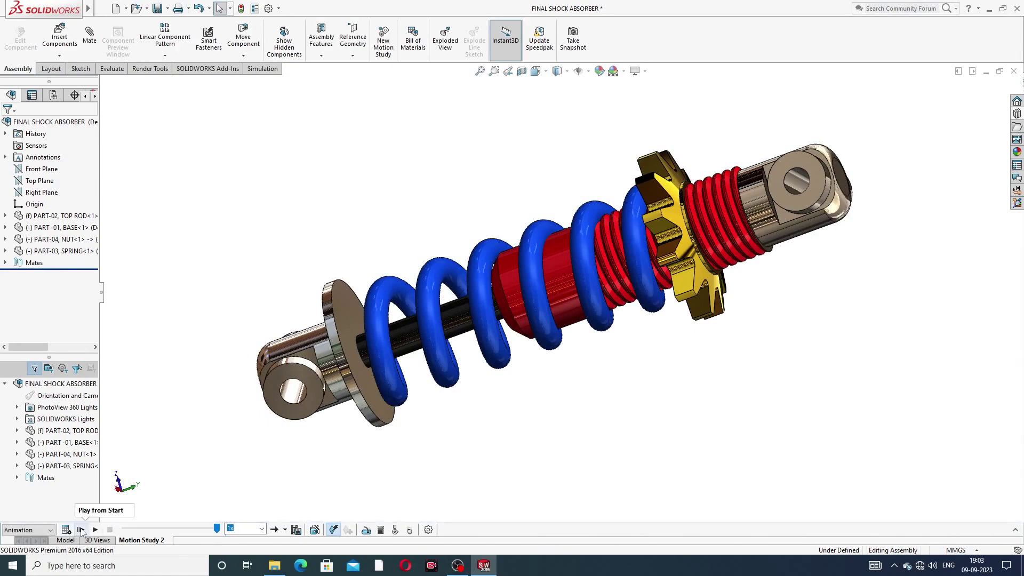
pyautogui.click(81, 530)
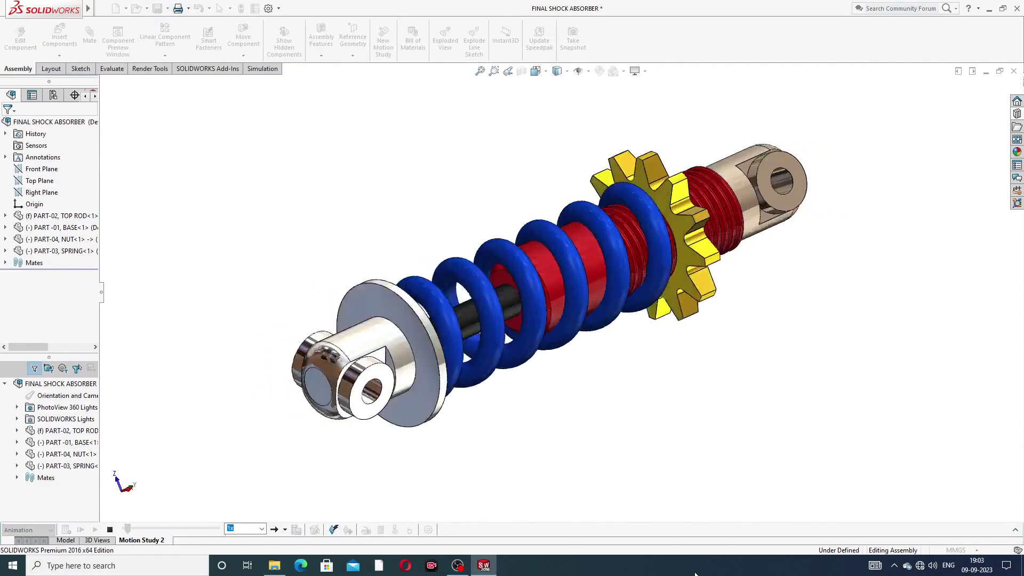